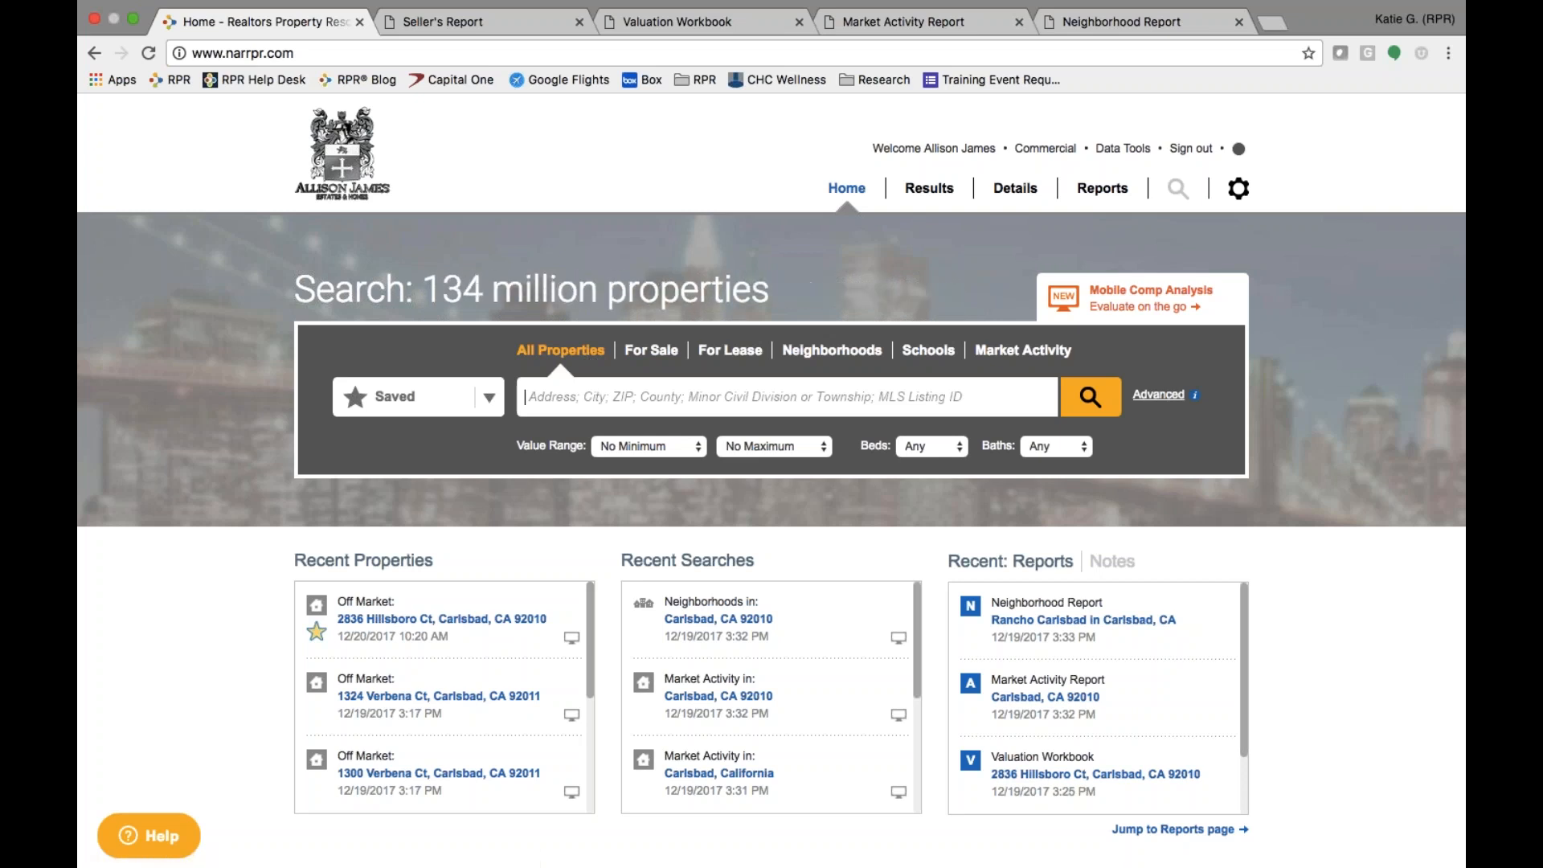
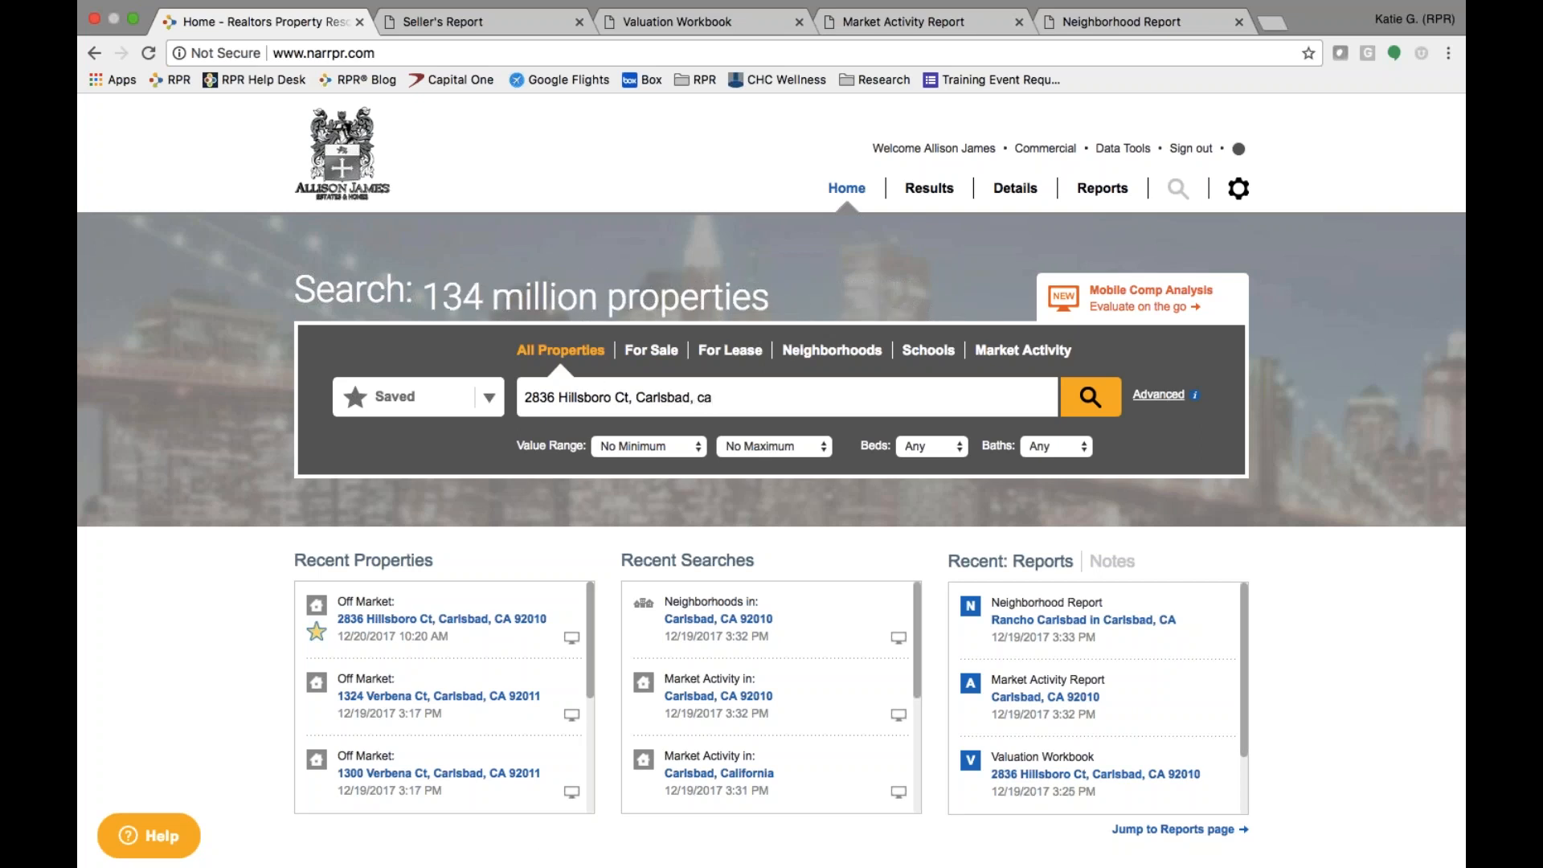
left_click(1100, 402)
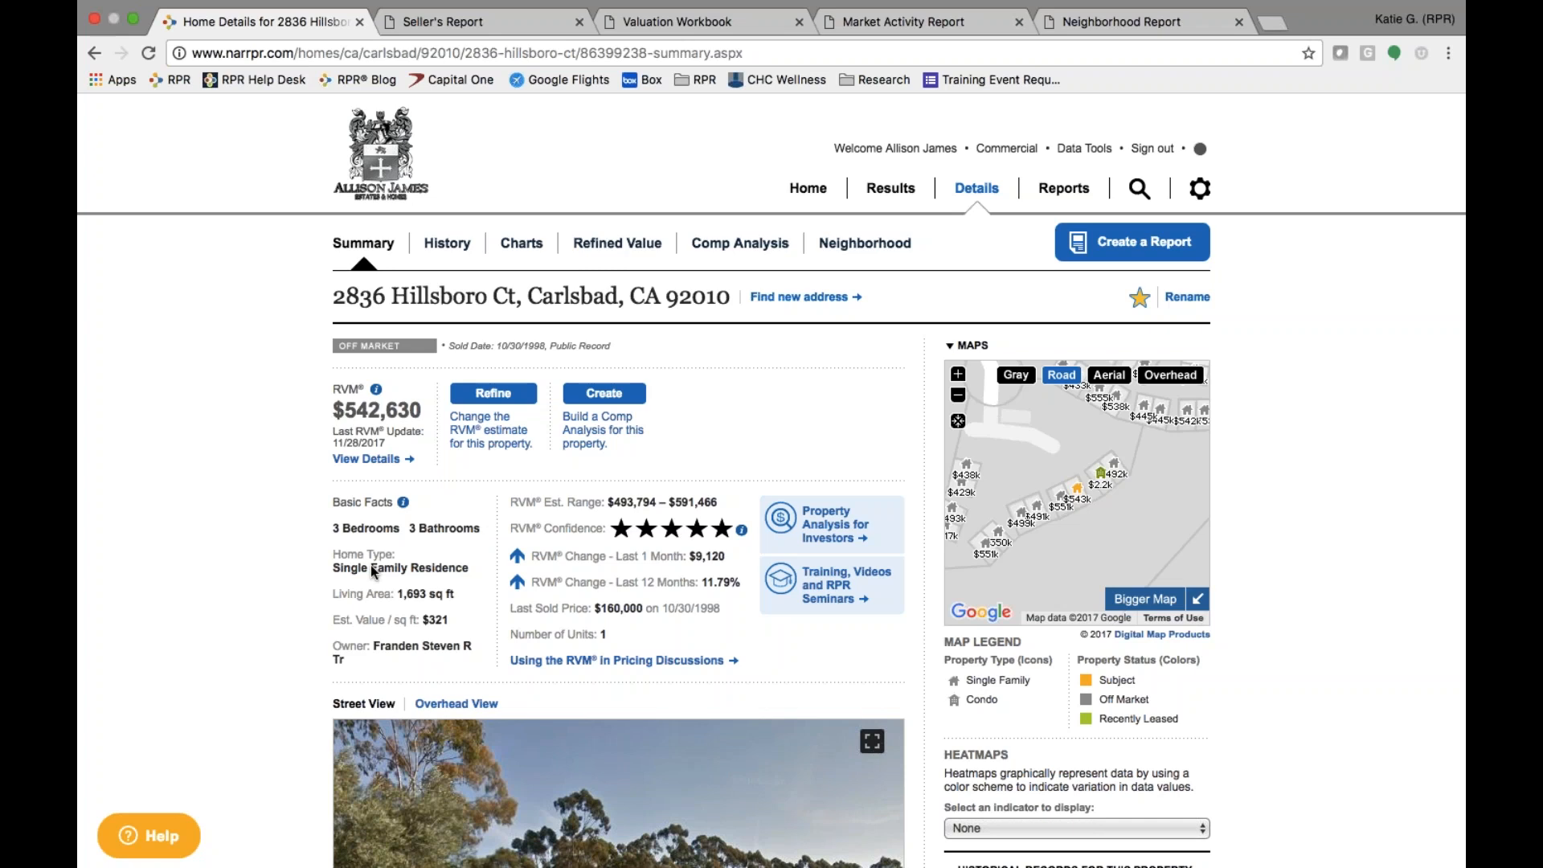
- Highlight the property's address heading, then return to the Home search page
left_click_drag(331, 304, 653, 315)
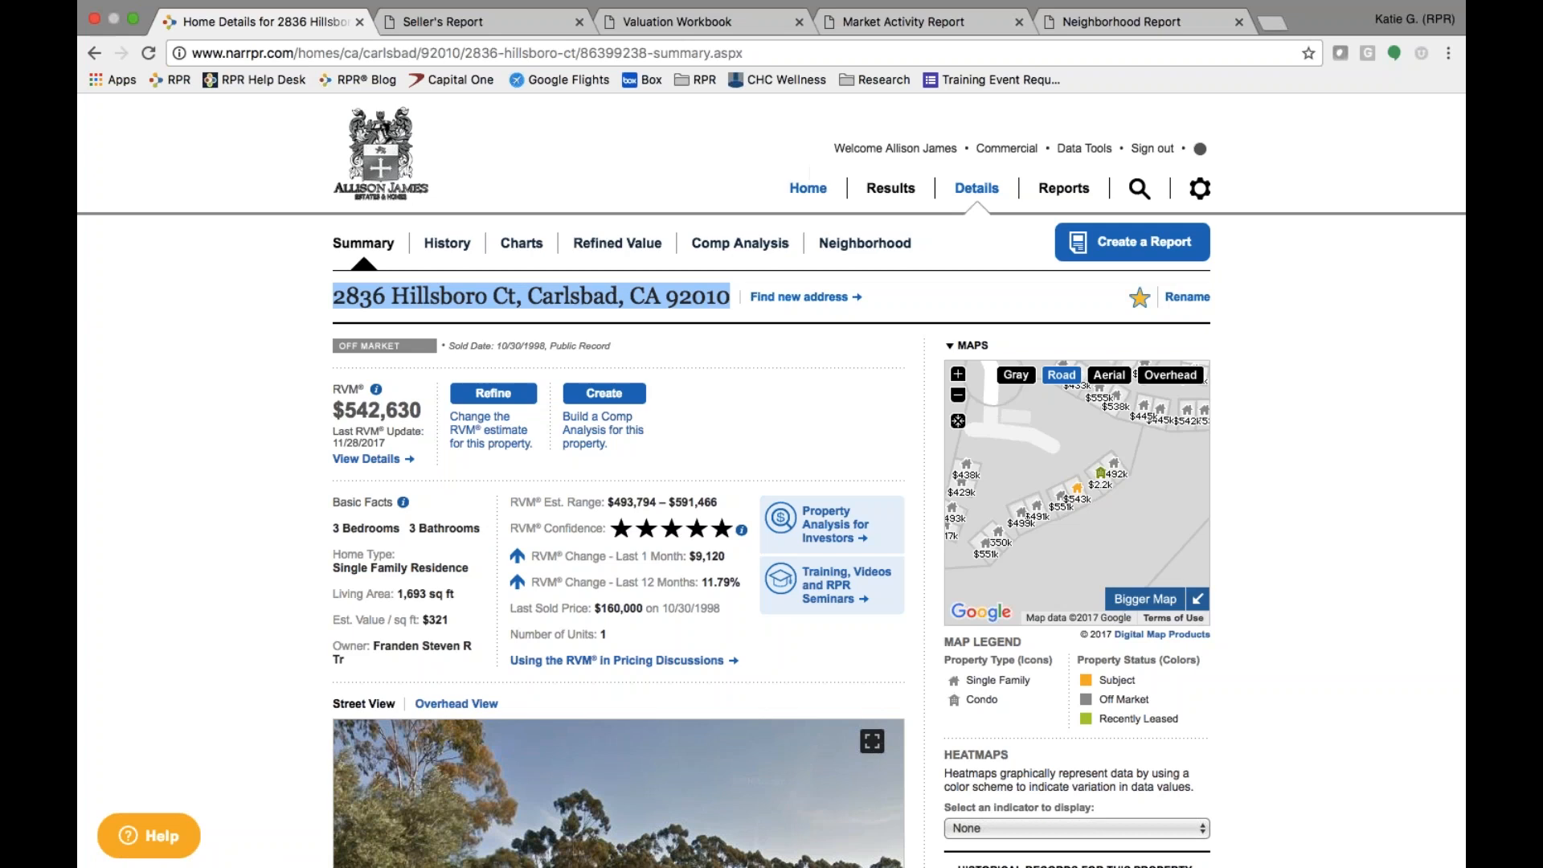
left_click(807, 190)
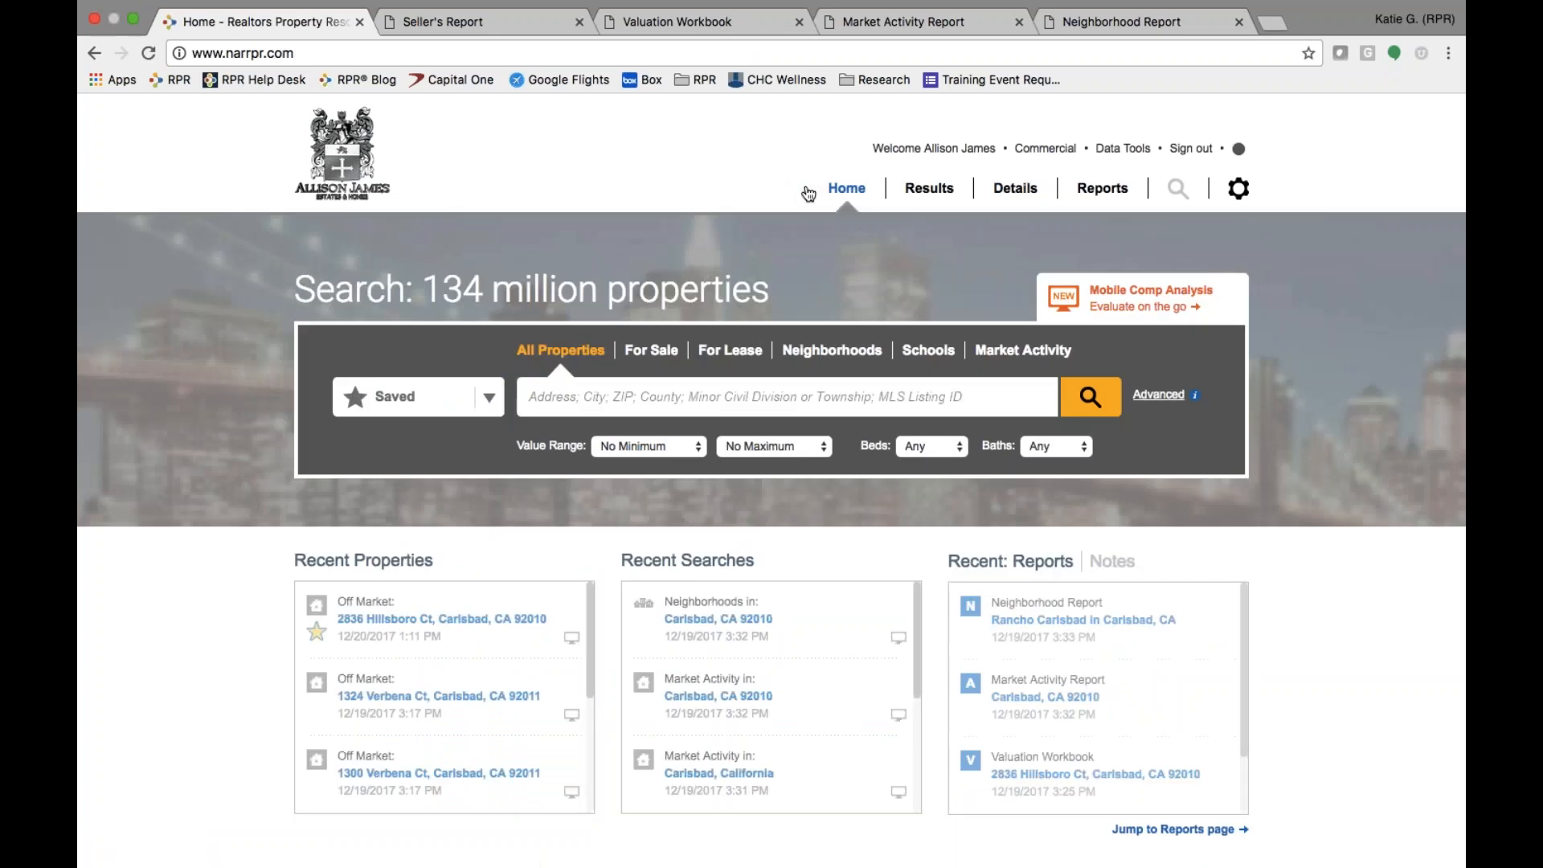
left_click(492, 398)
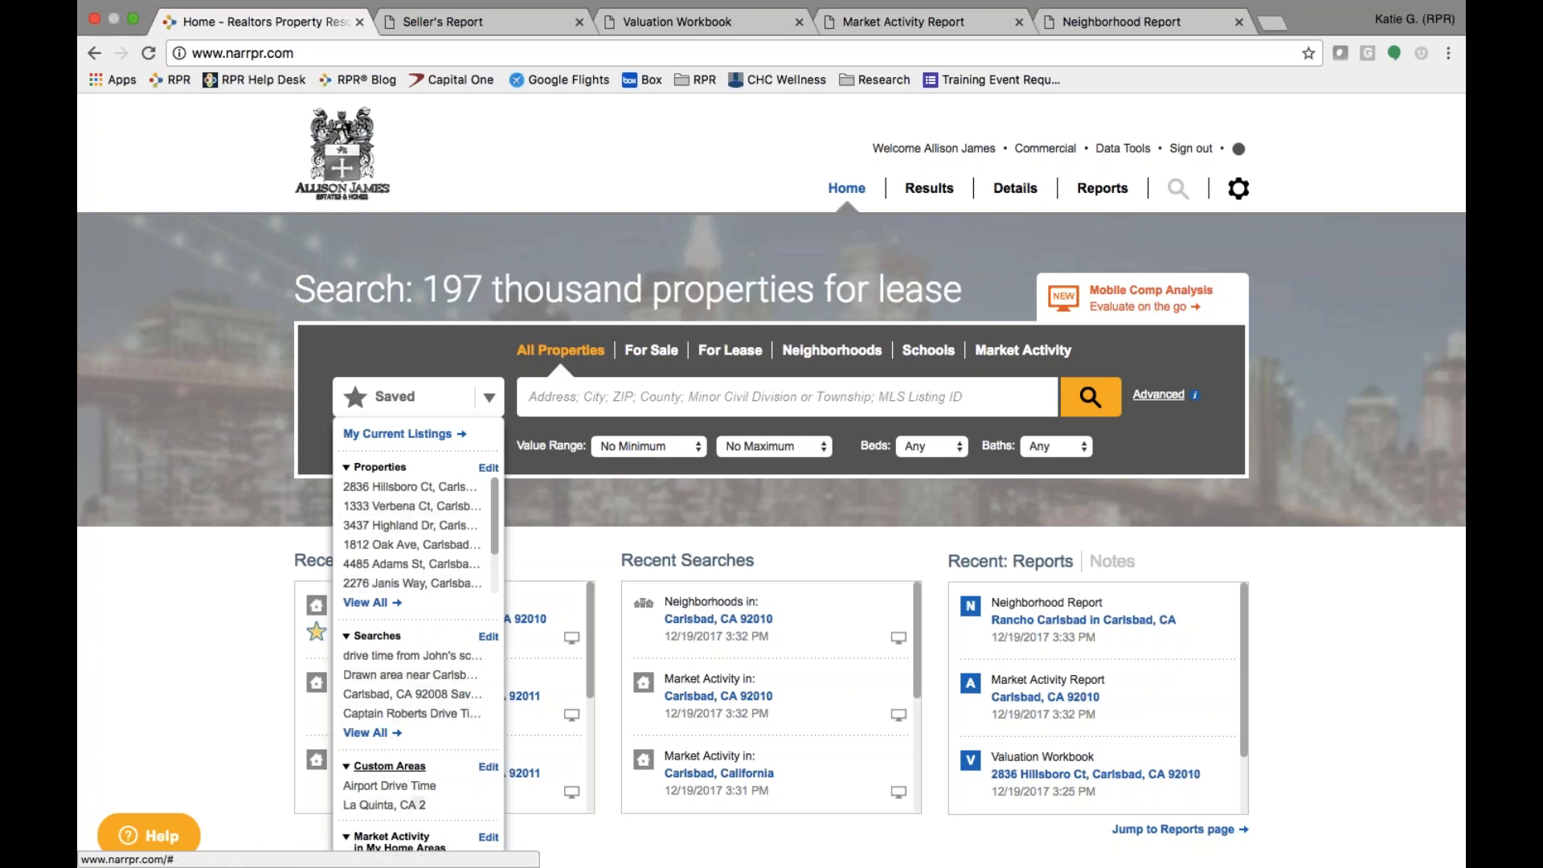
left_click(407, 494)
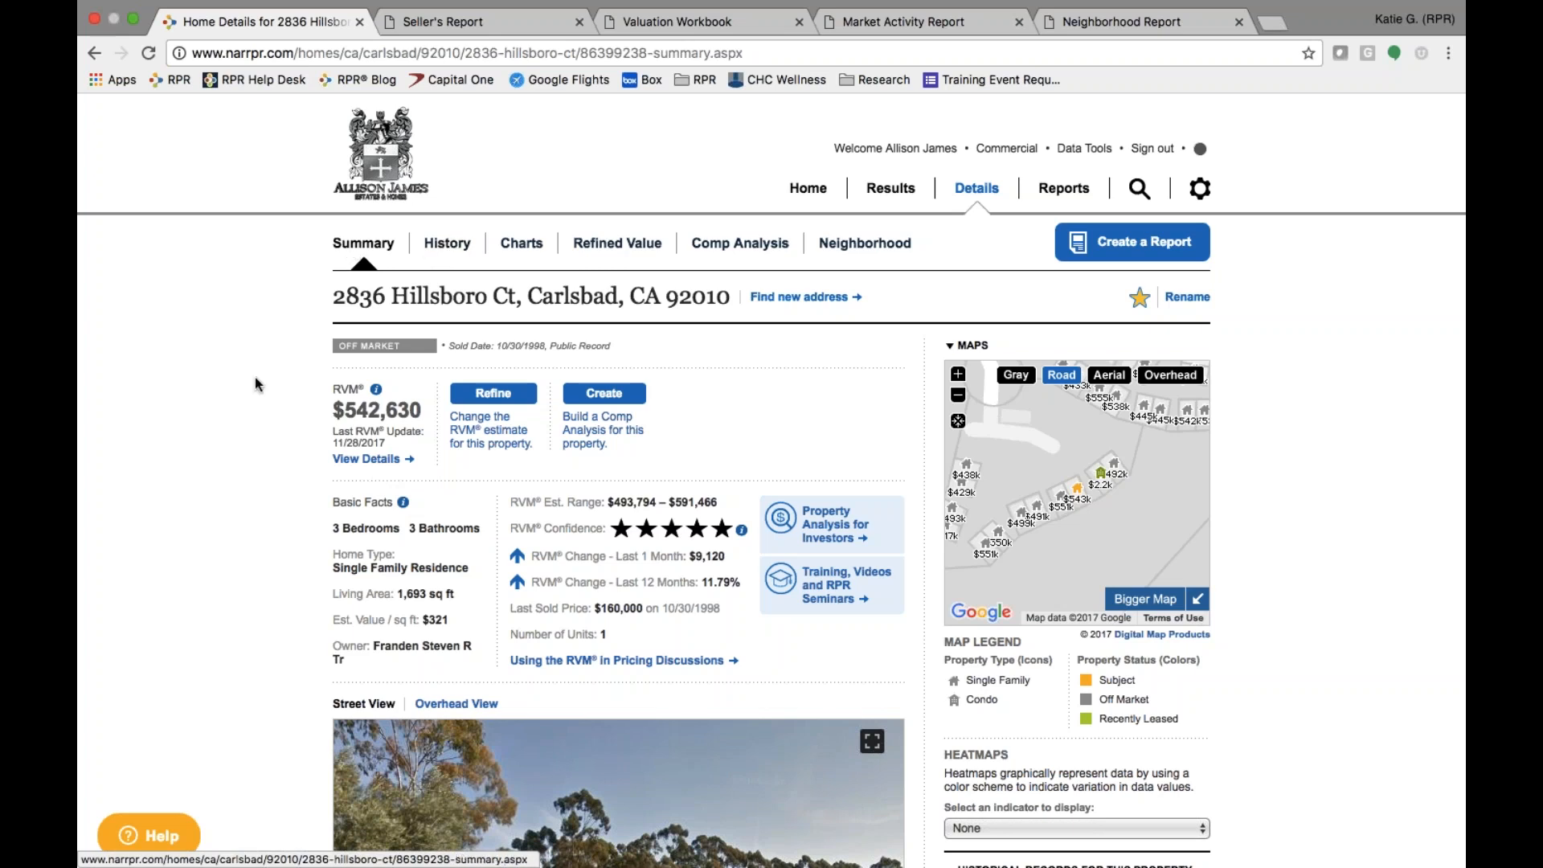
scroll(299, 567, "down", 6)
scroll(299, 567, "down", 15)
scroll(306, 551, "down", 8)
scroll(306, 551, "up", 15)
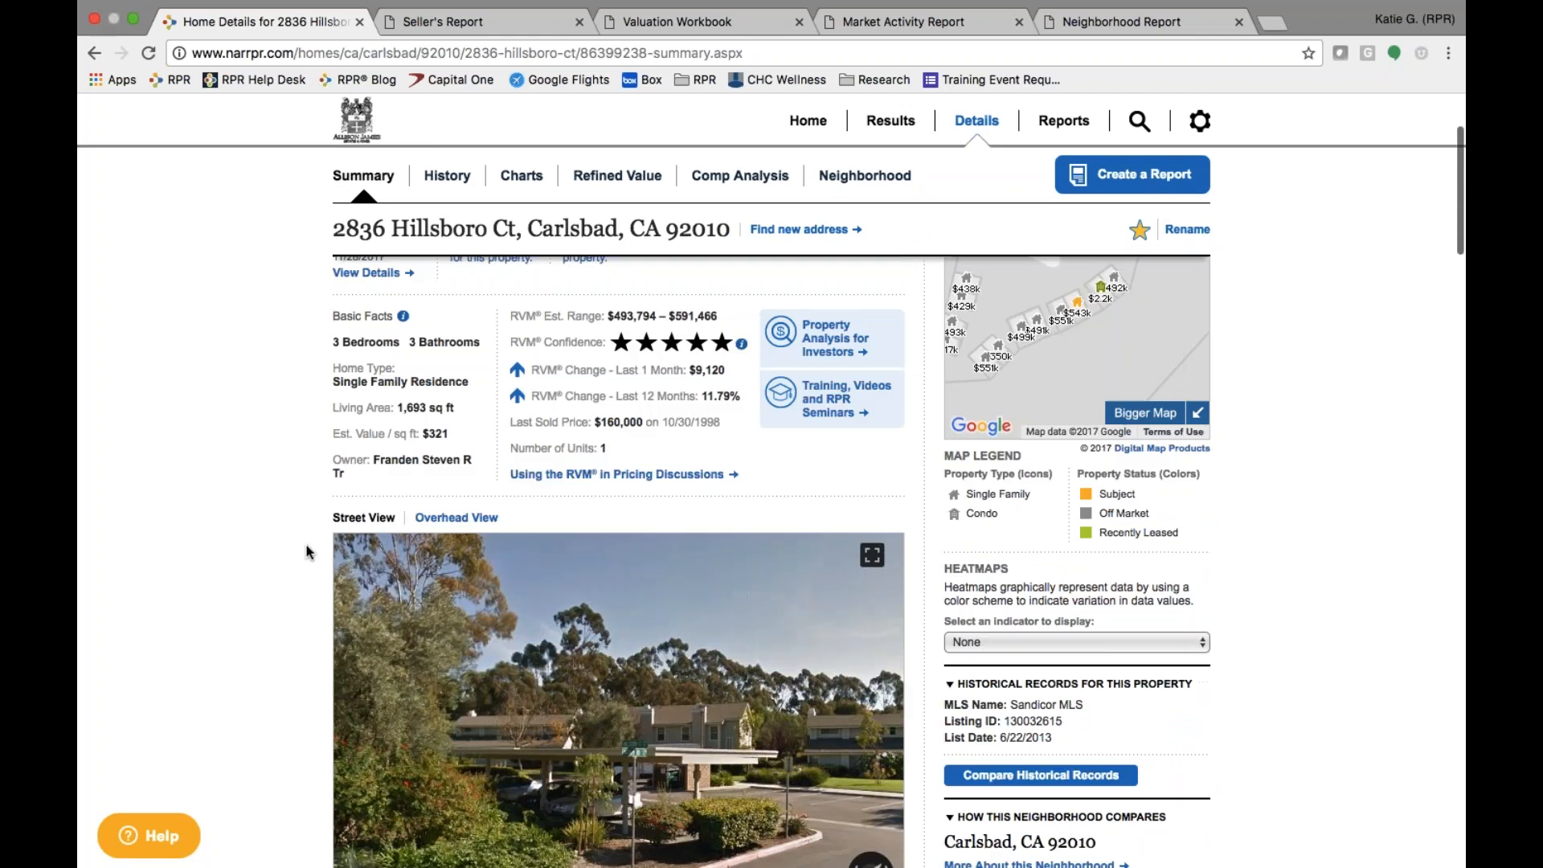
scroll(306, 551, "up", 5)
left_click(452, 250)
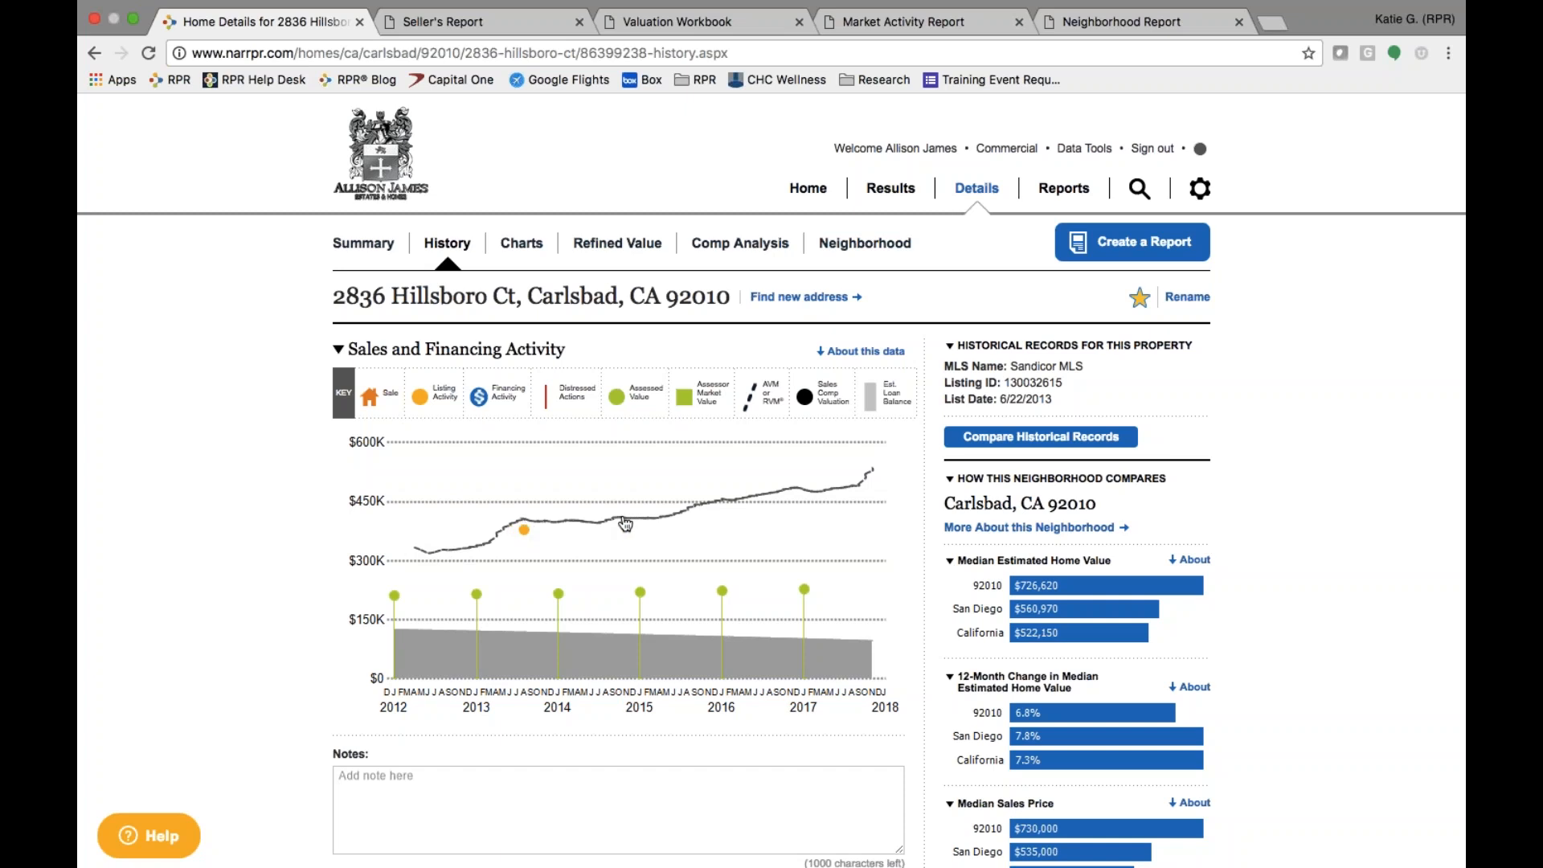
- Inspect points on the 2012–2018 Sales and Financing Activity chart, then scroll down
mouse_move(625, 524)
mouse_move(526, 537)
scroll(363, 679, "down", 3)
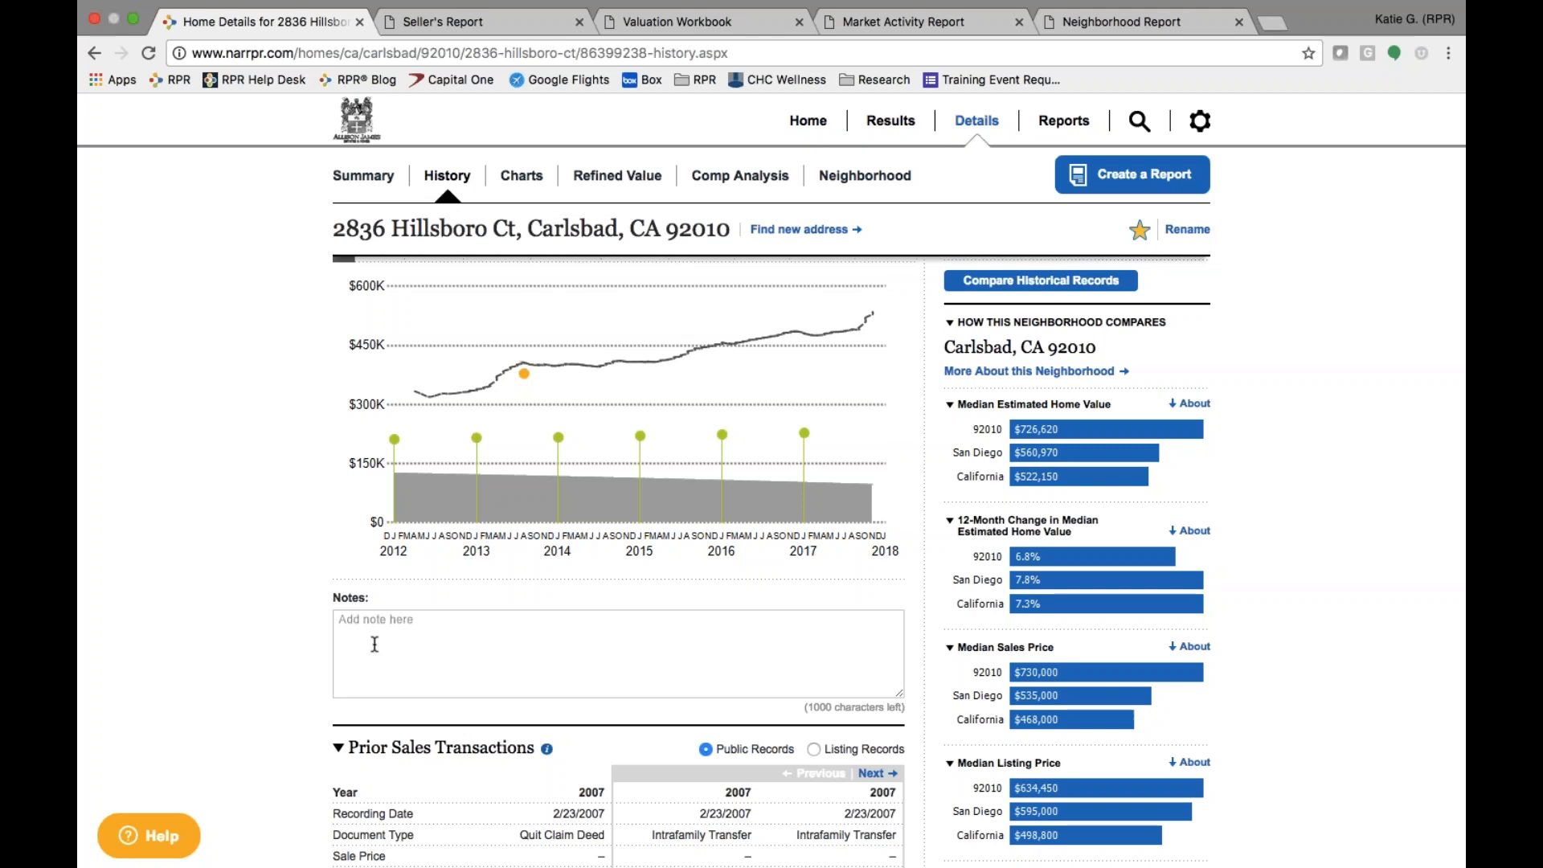
scroll(378, 630, "down", 2)
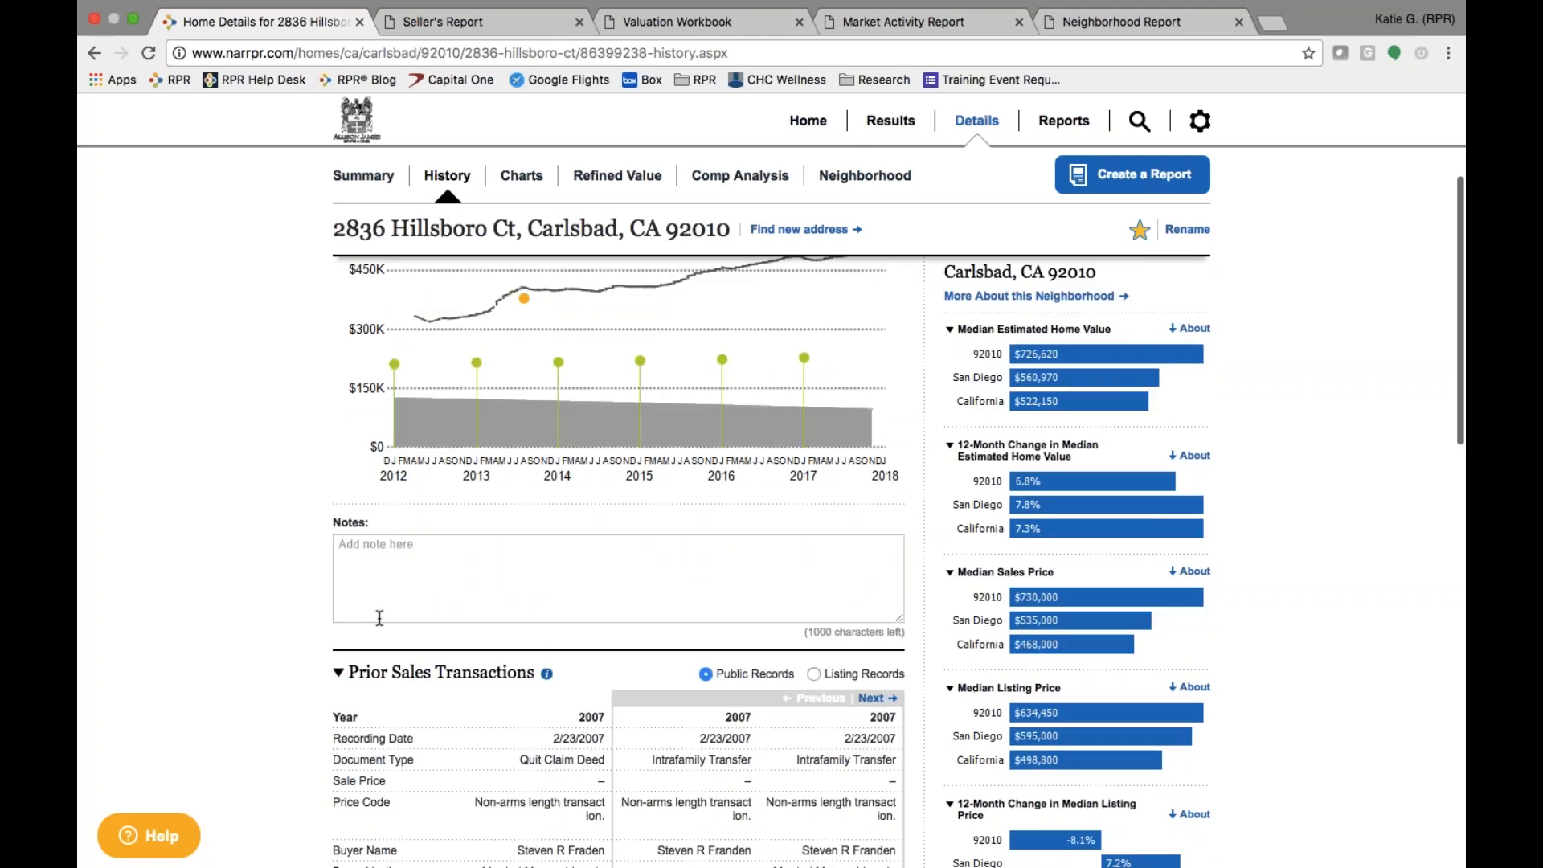
left_click(429, 584)
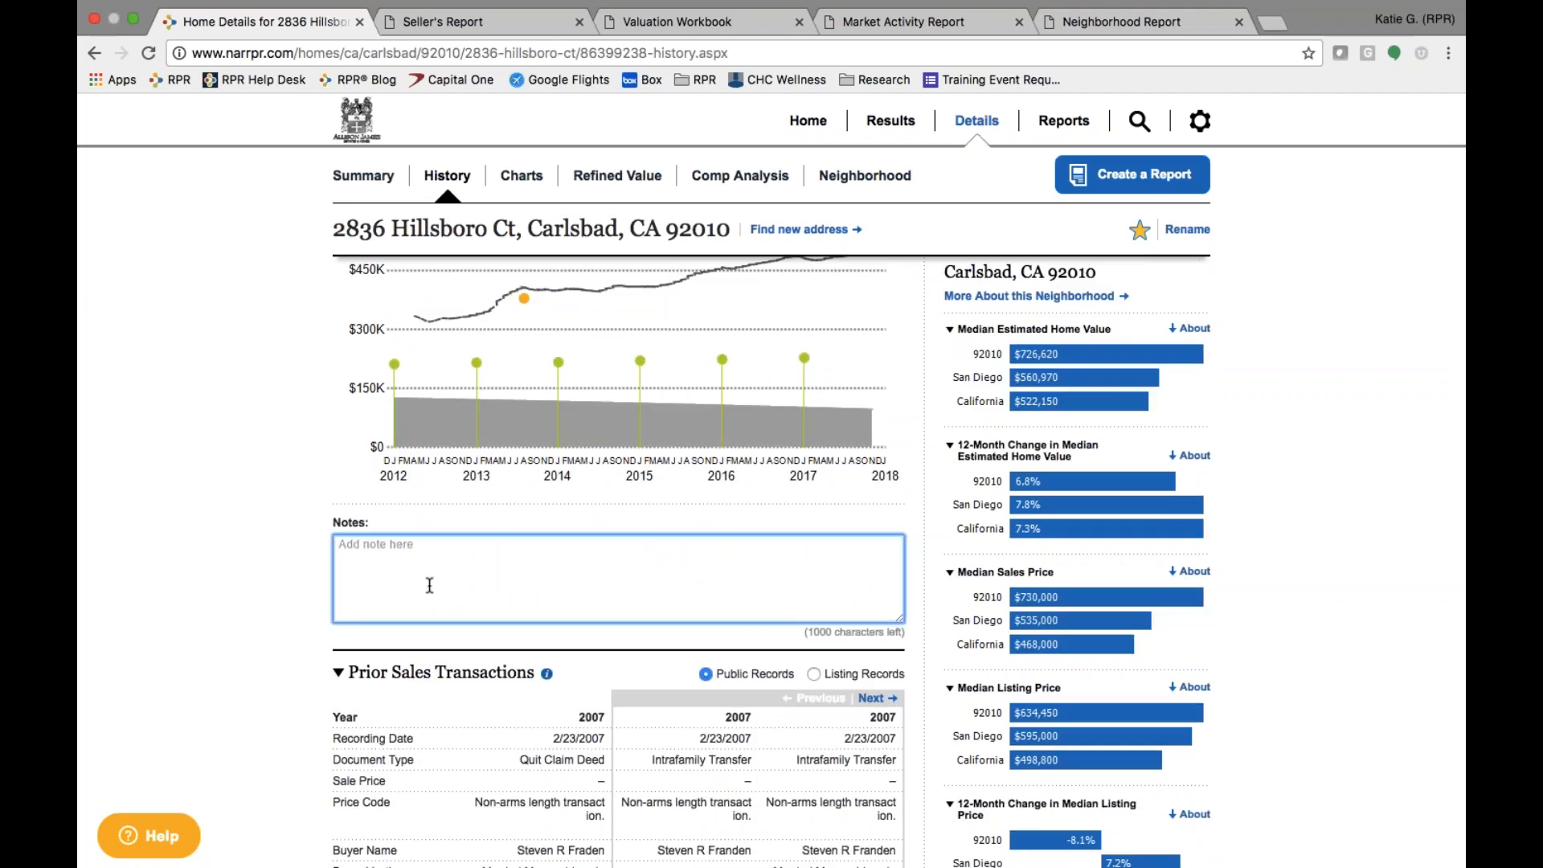
type("starting")
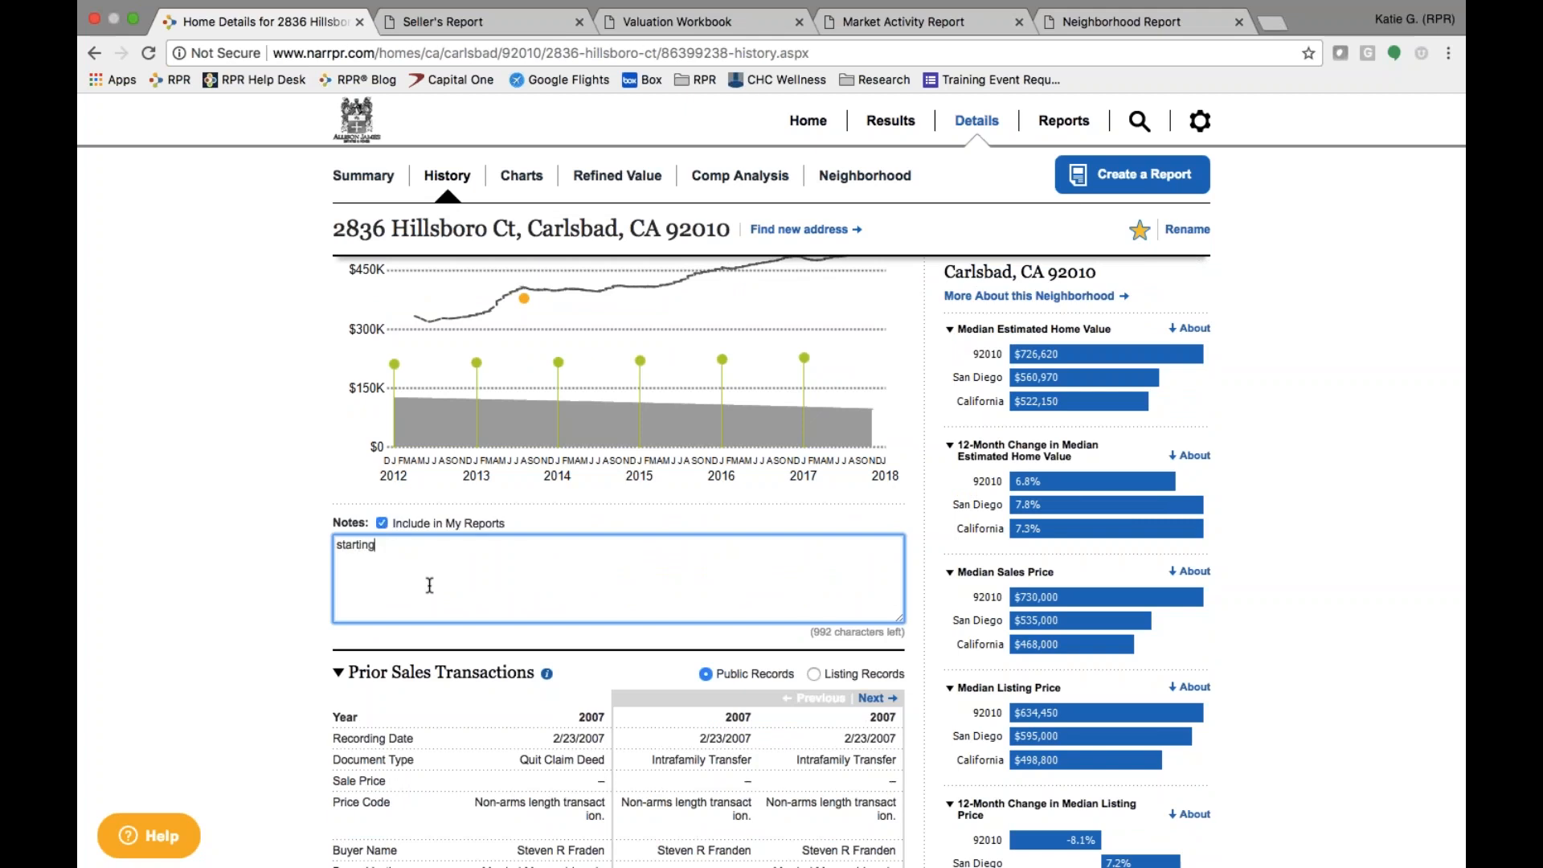
left_click(383, 524)
left_click(383, 524)
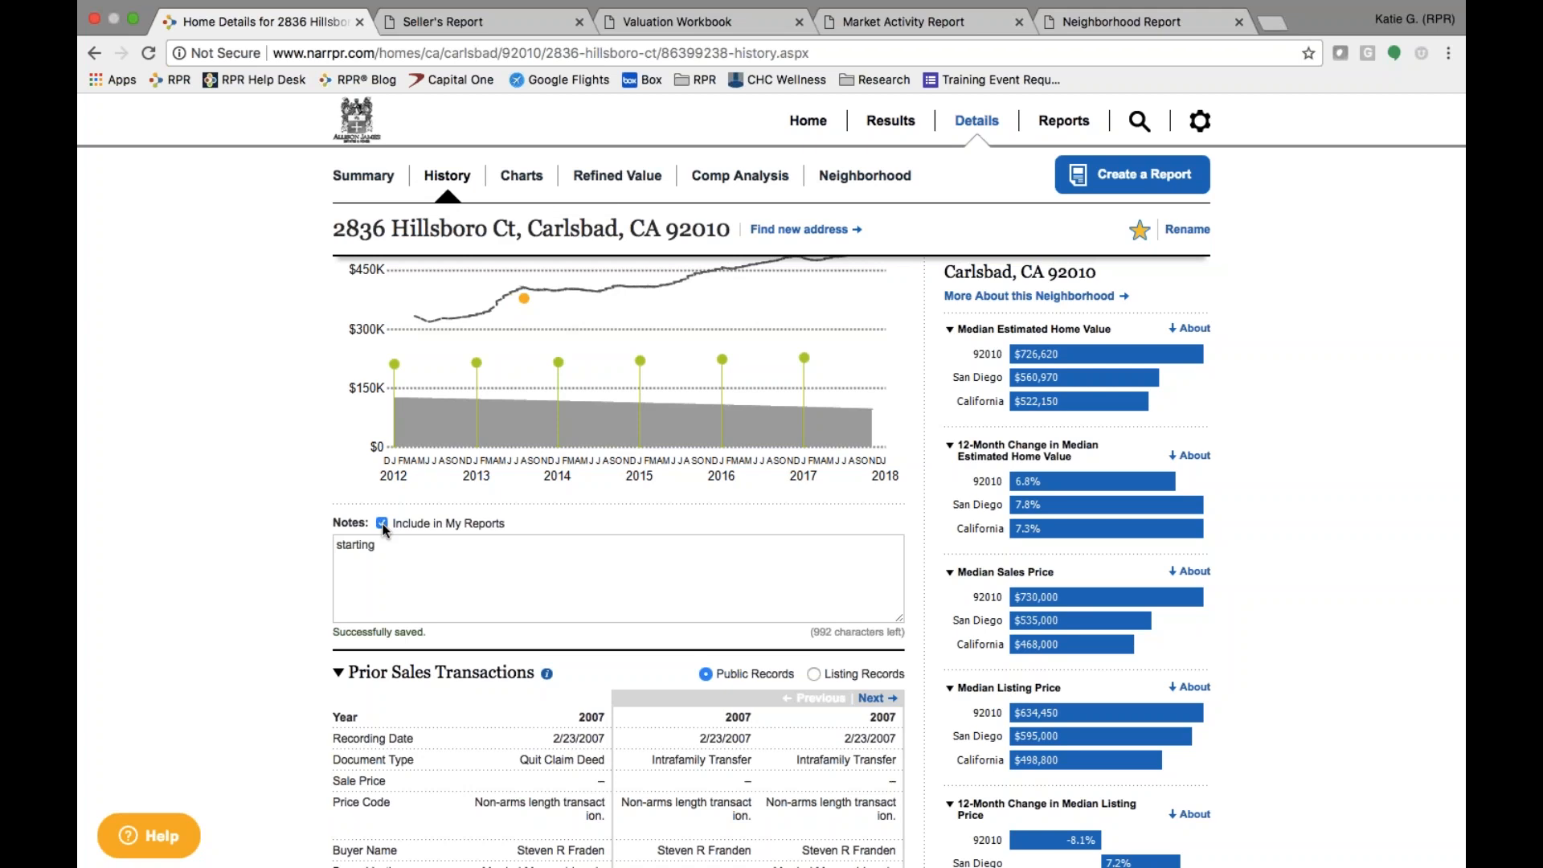
double_click(361, 545)
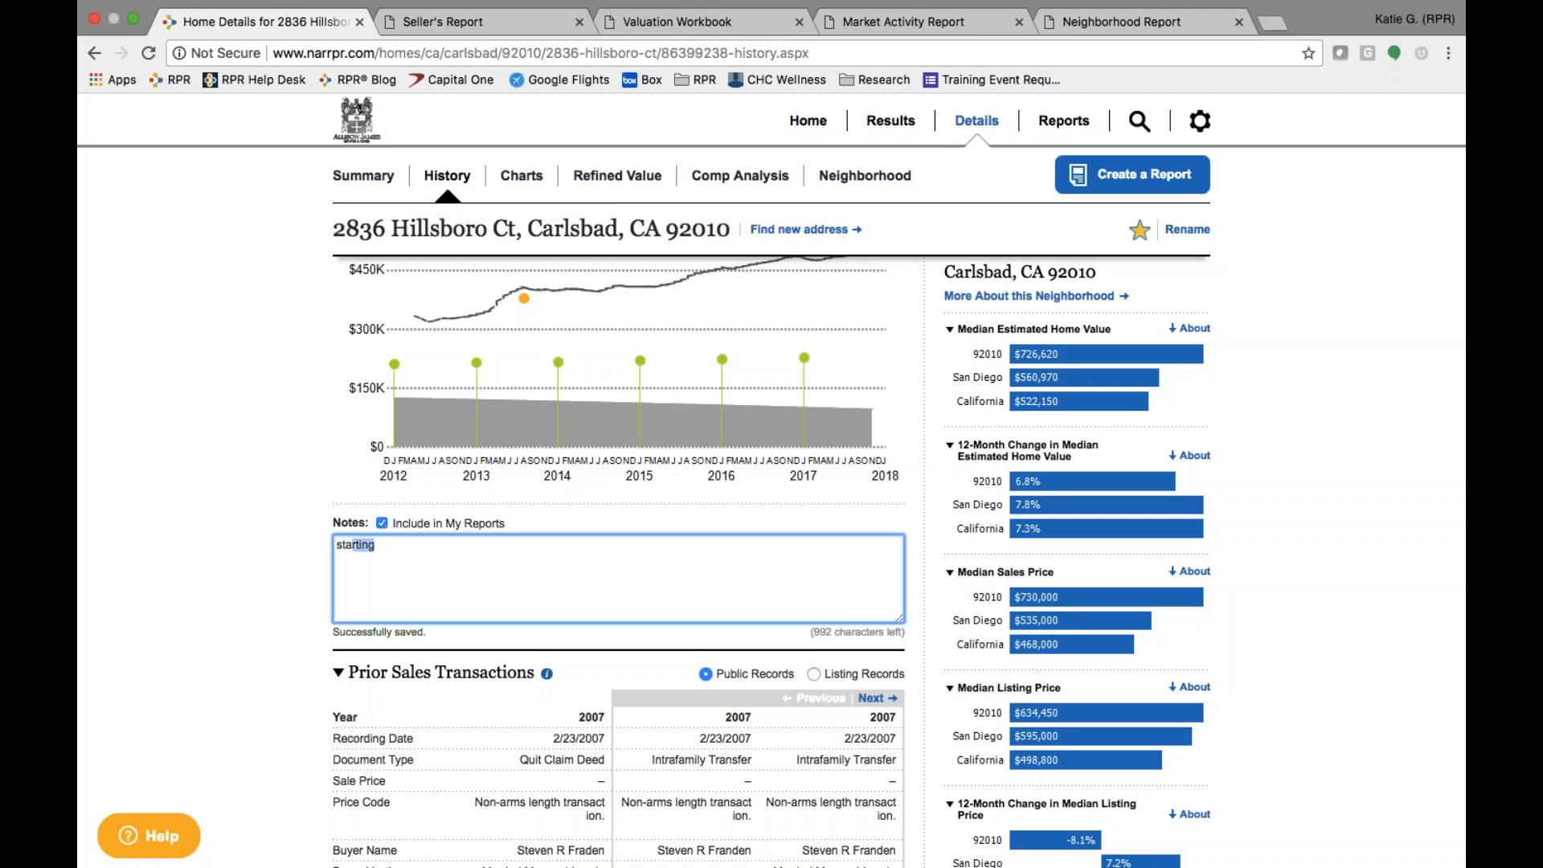
key("BackSpace")
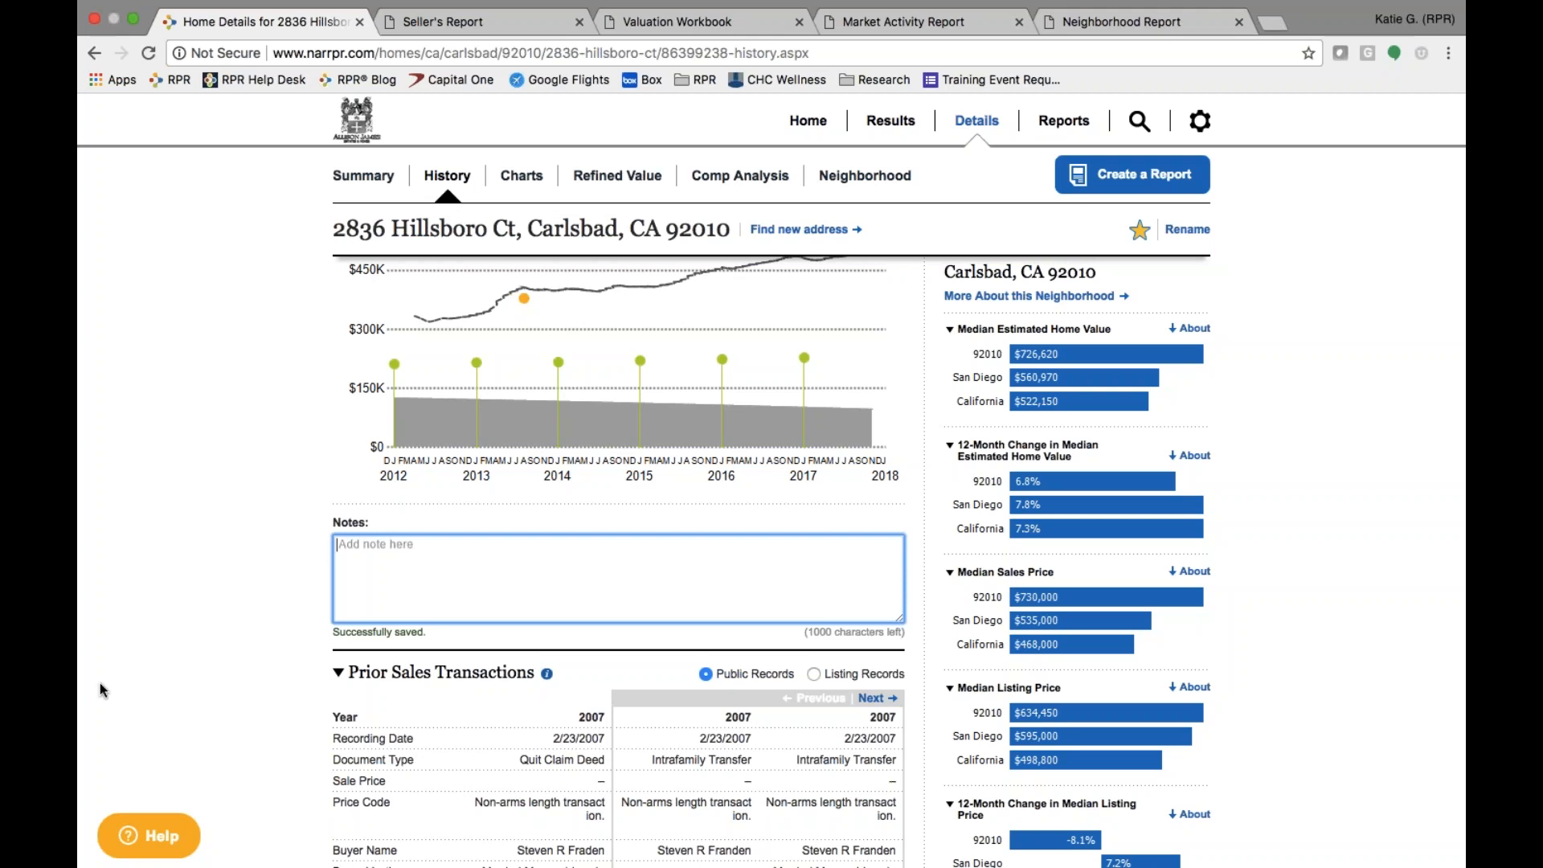
scroll(251, 696, "down", 3)
scroll(252, 696, "down", 1)
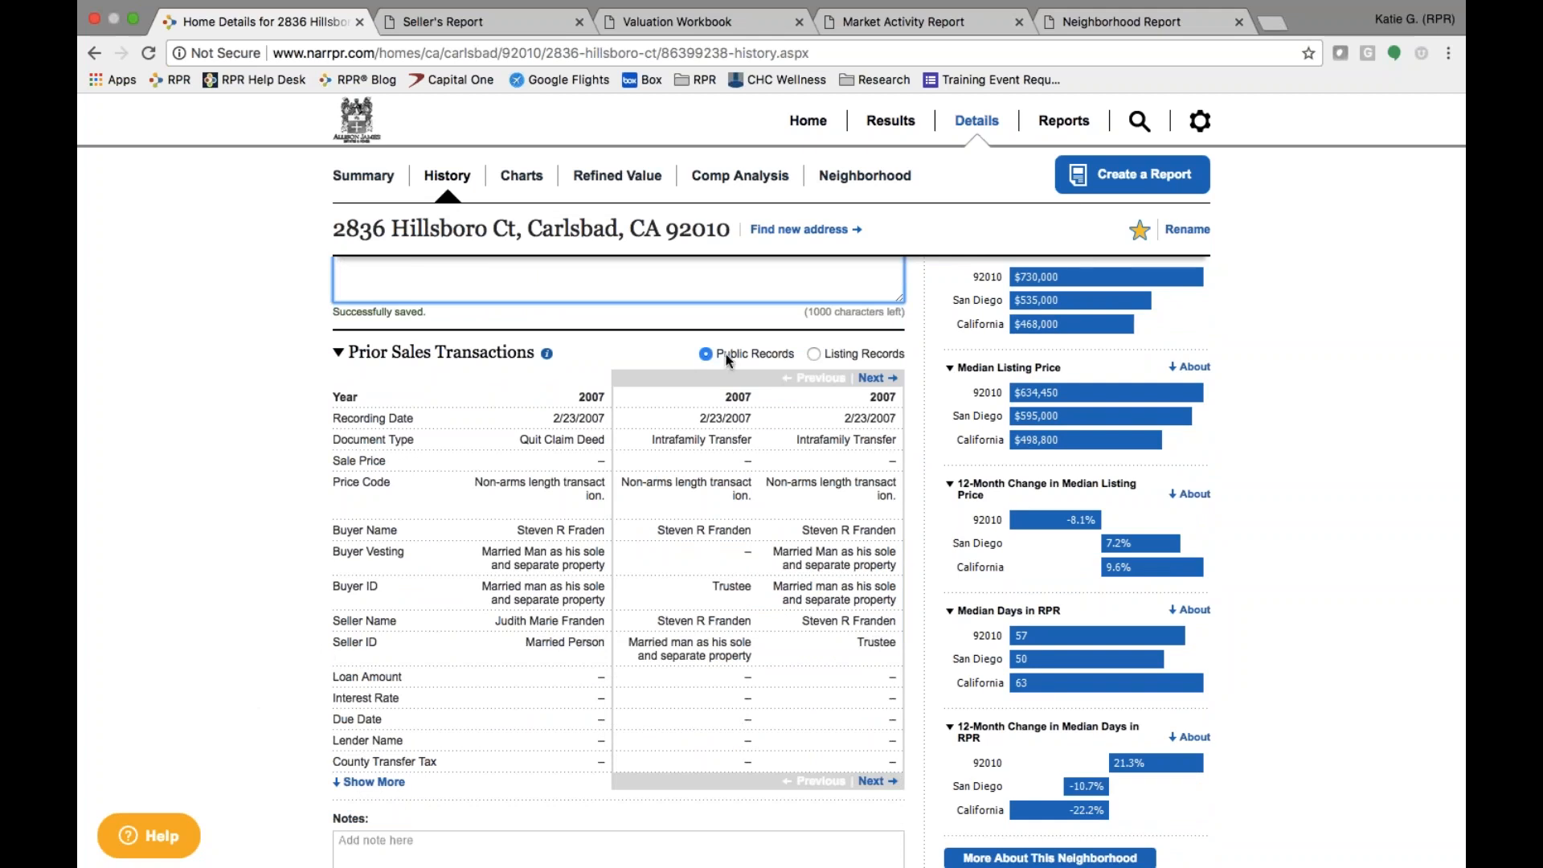
left_click(814, 354)
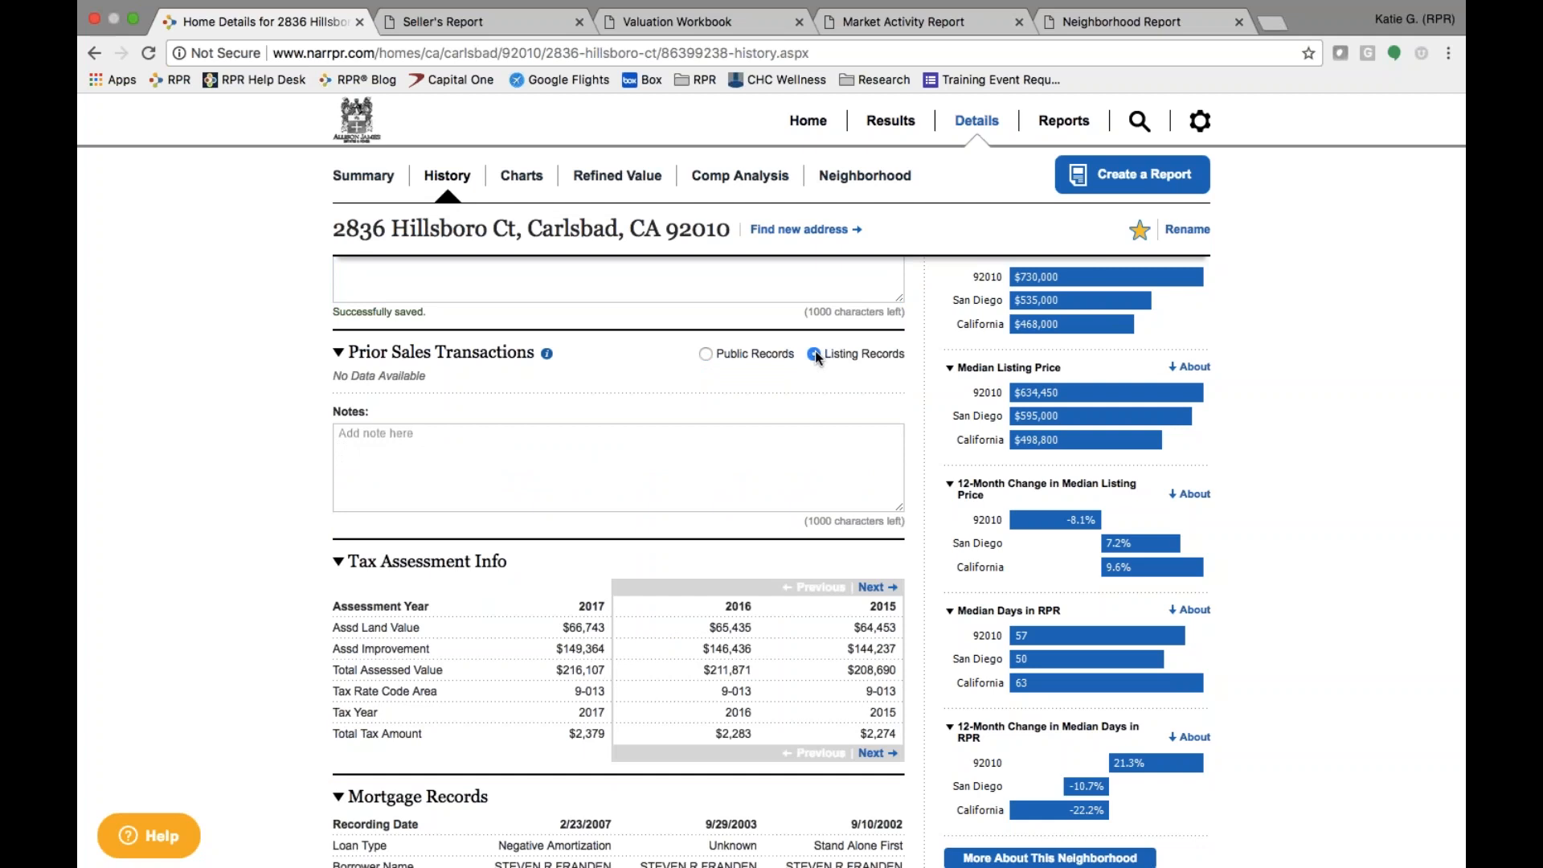
left_click(706, 354)
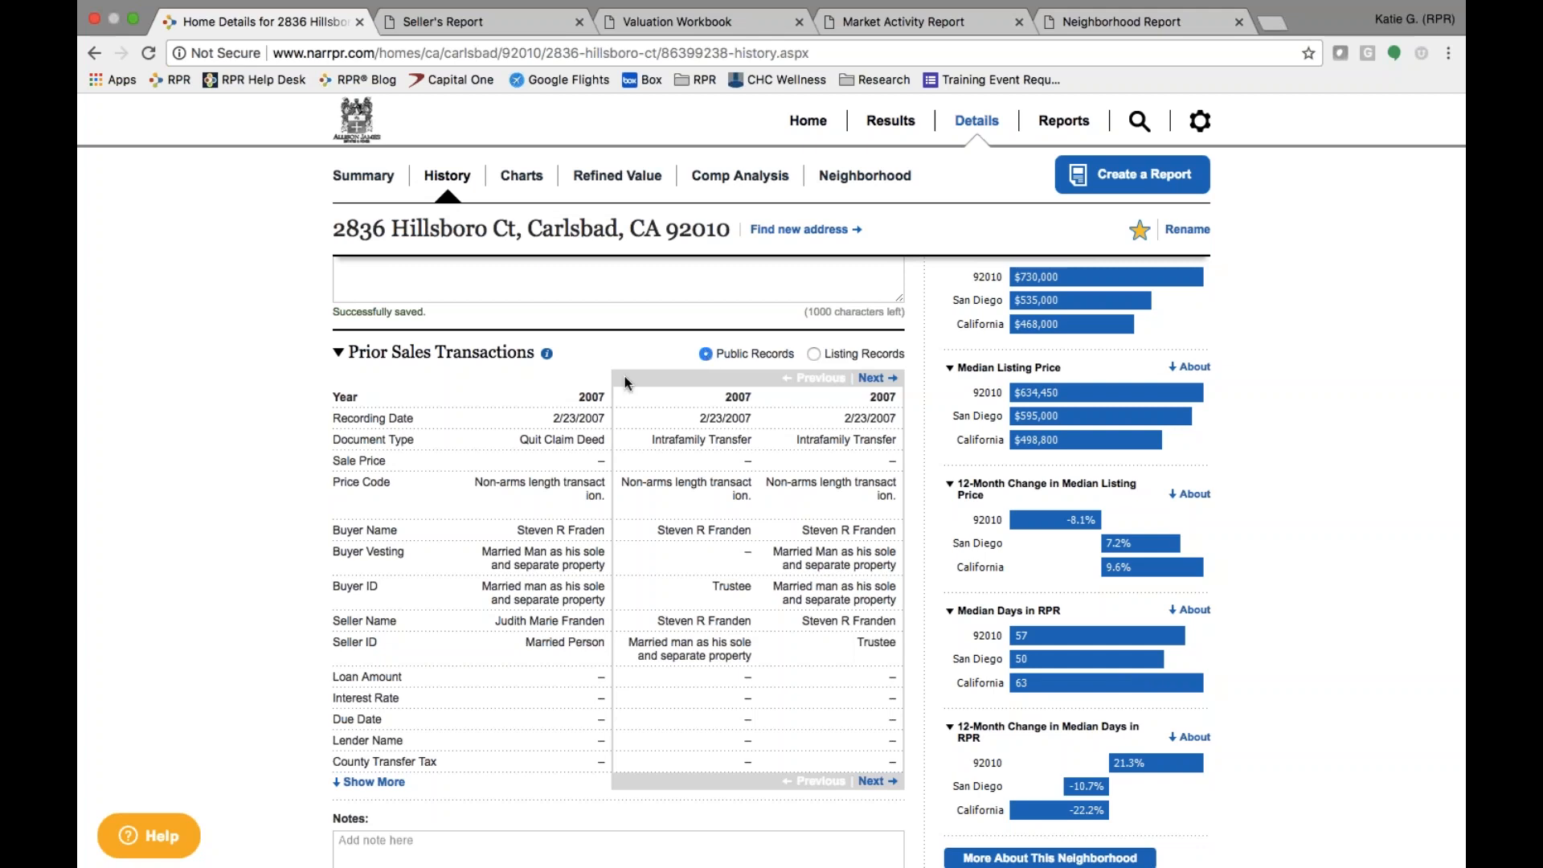
scroll(626, 383, "down", 3)
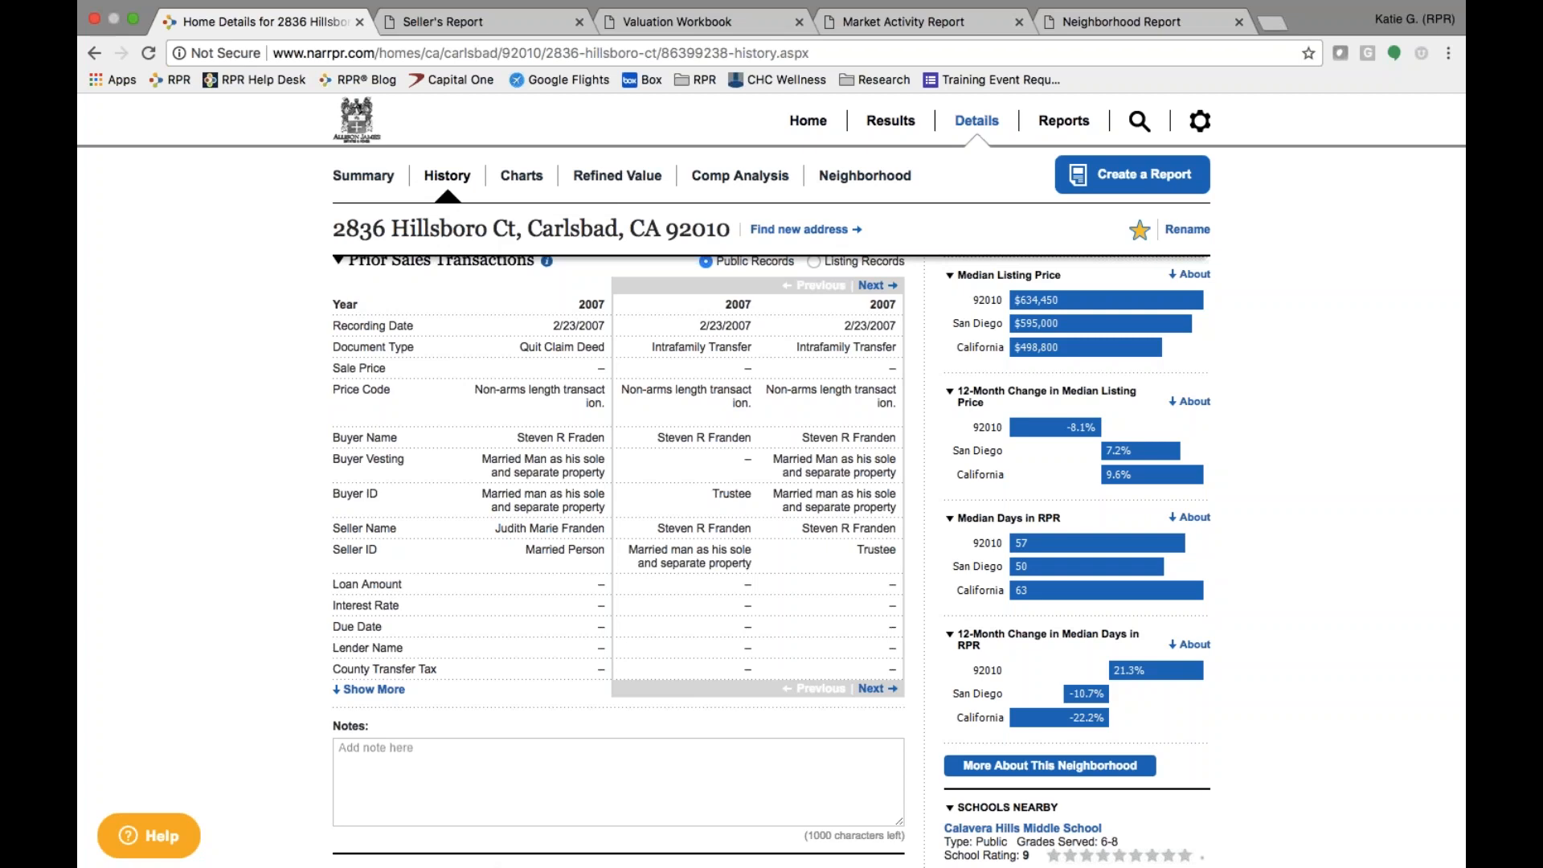
- Page the Tax Assessment table back to 2014 and 2013, then scroll down to the mortgage records
scroll(772, 562, "down", 10)
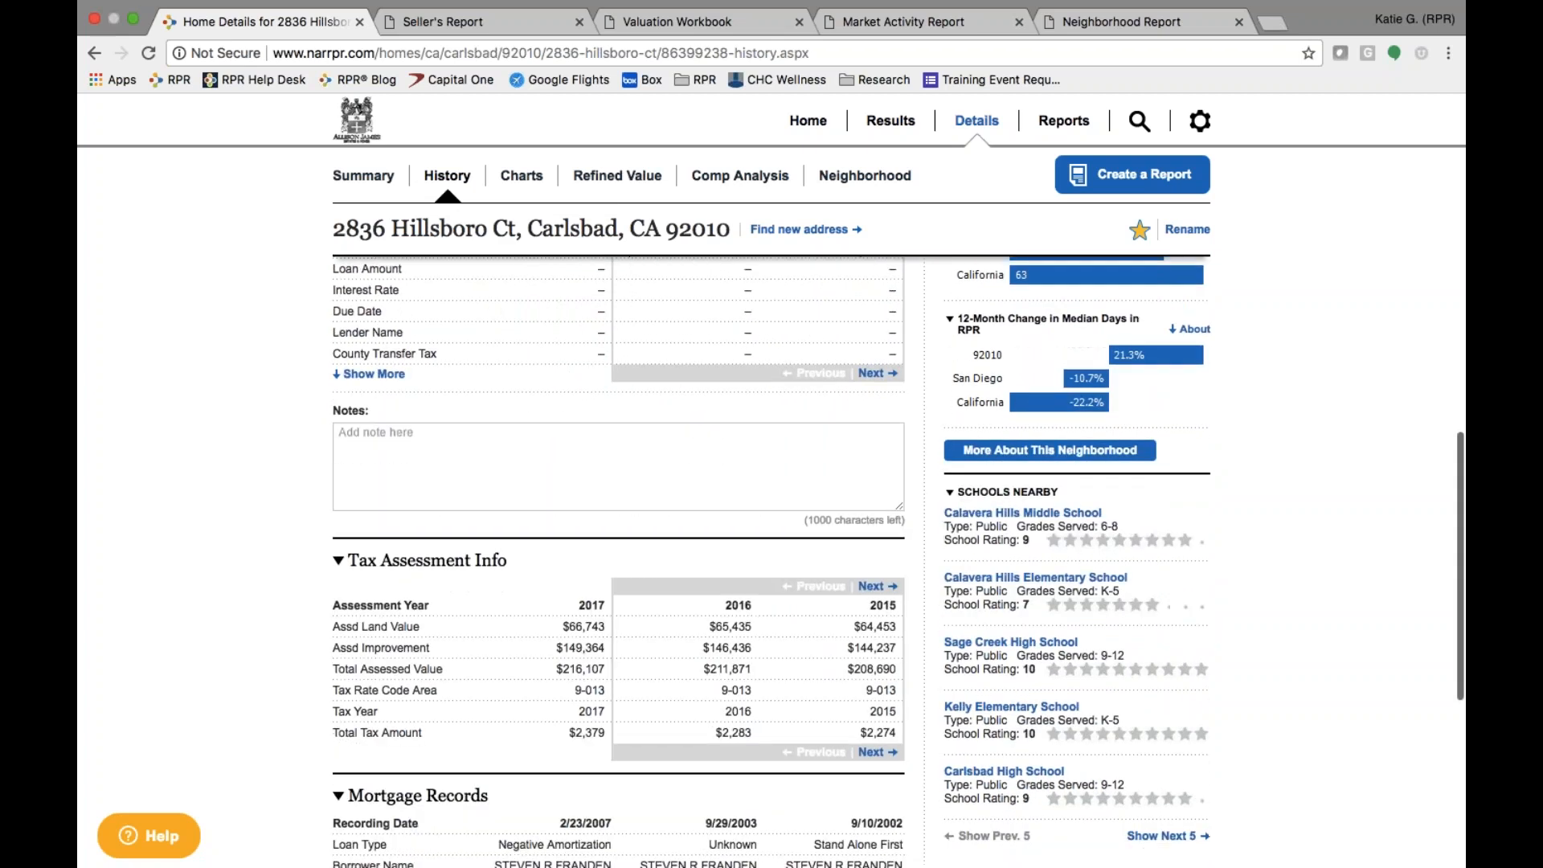
scroll(418, 551, "down", 7)
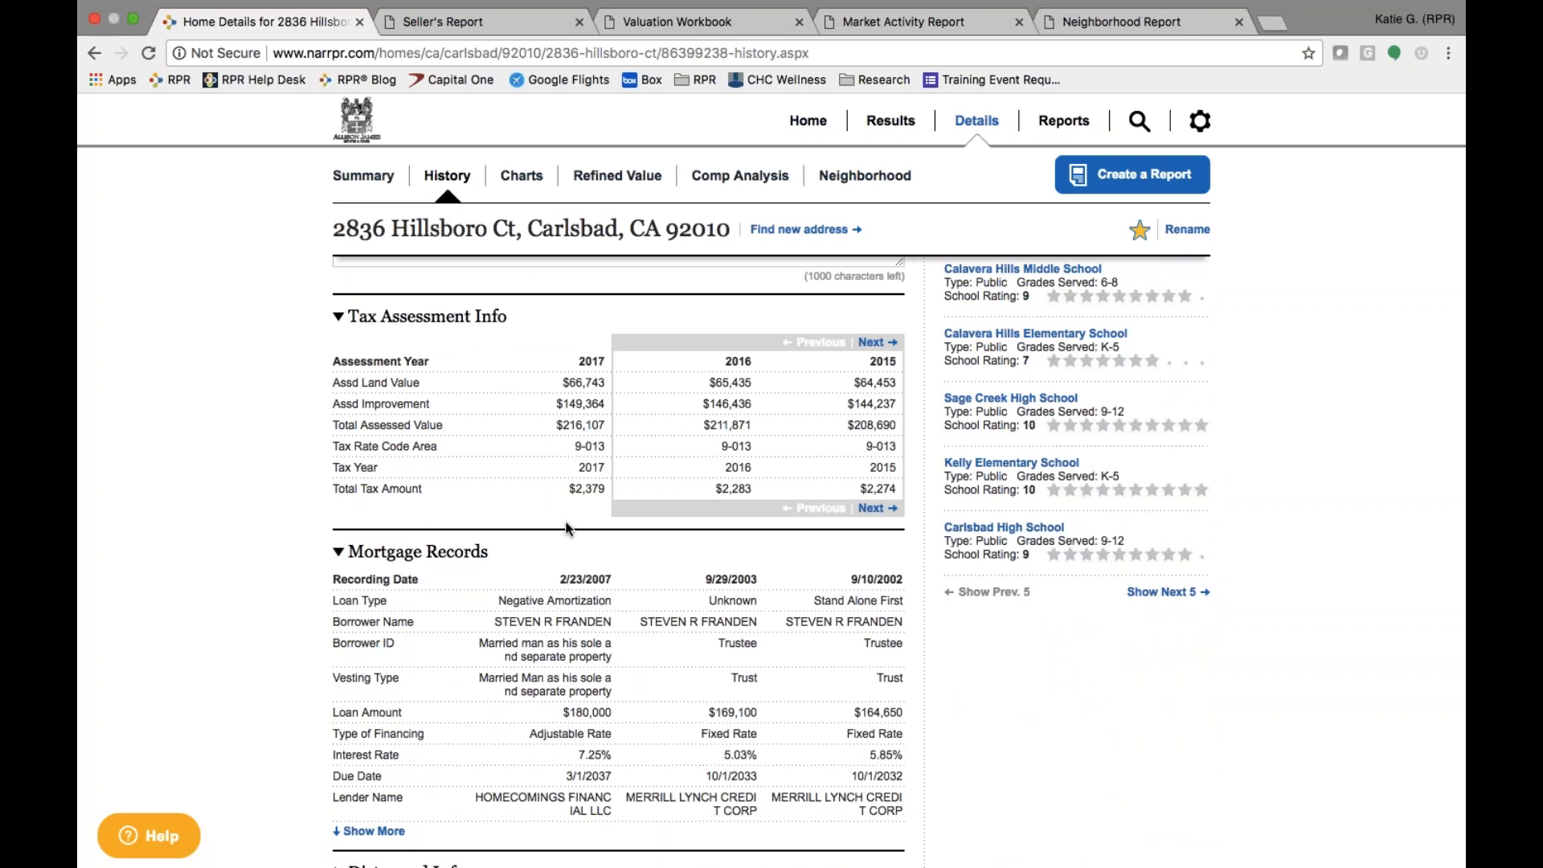
left_click(874, 343)
left_click(874, 343)
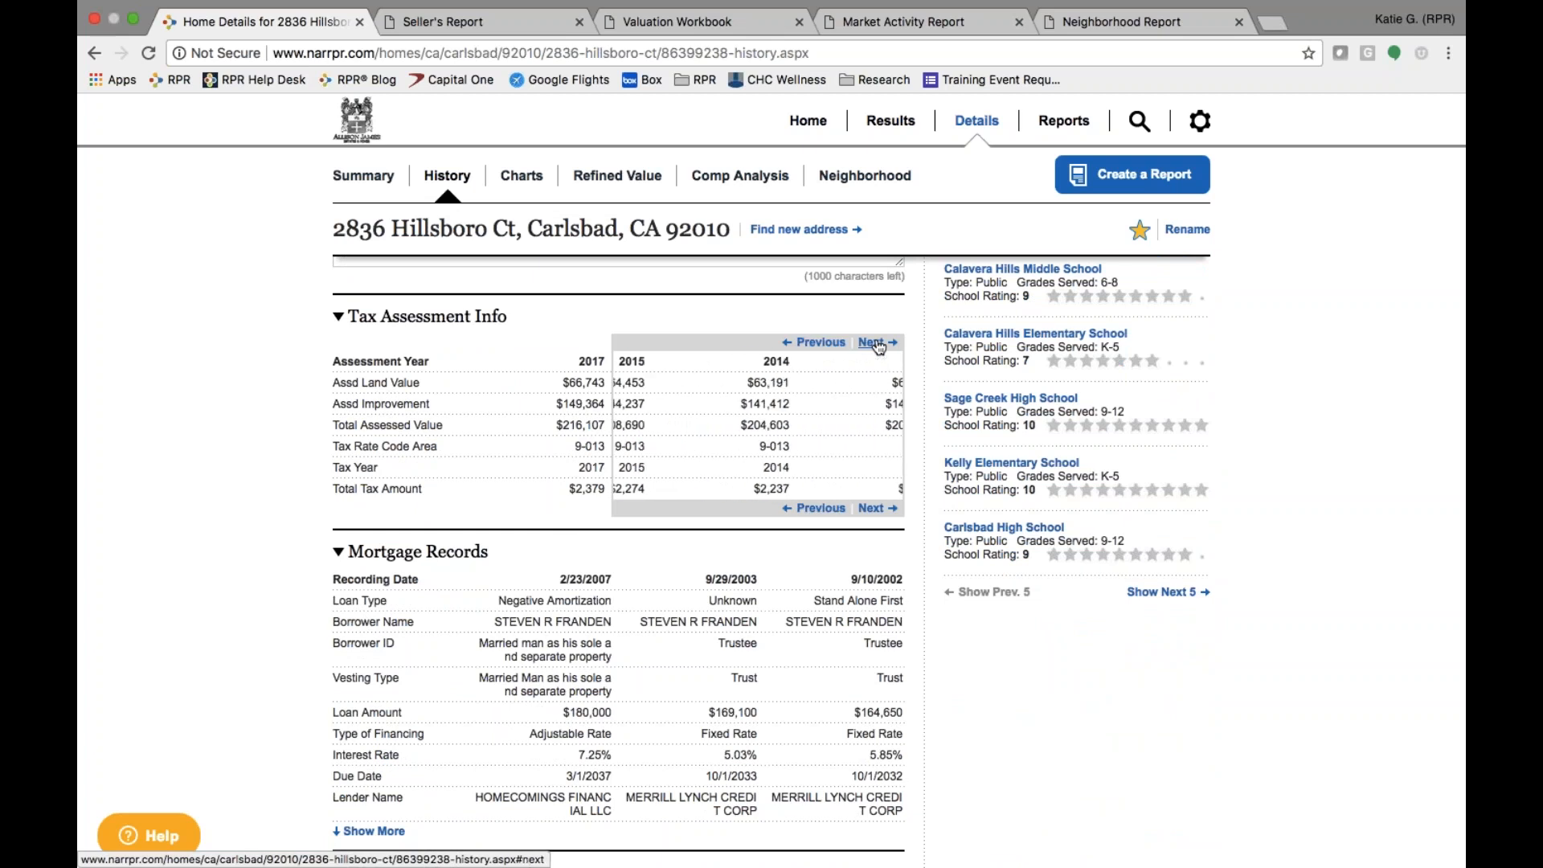
scroll(486, 700, "down", 3)
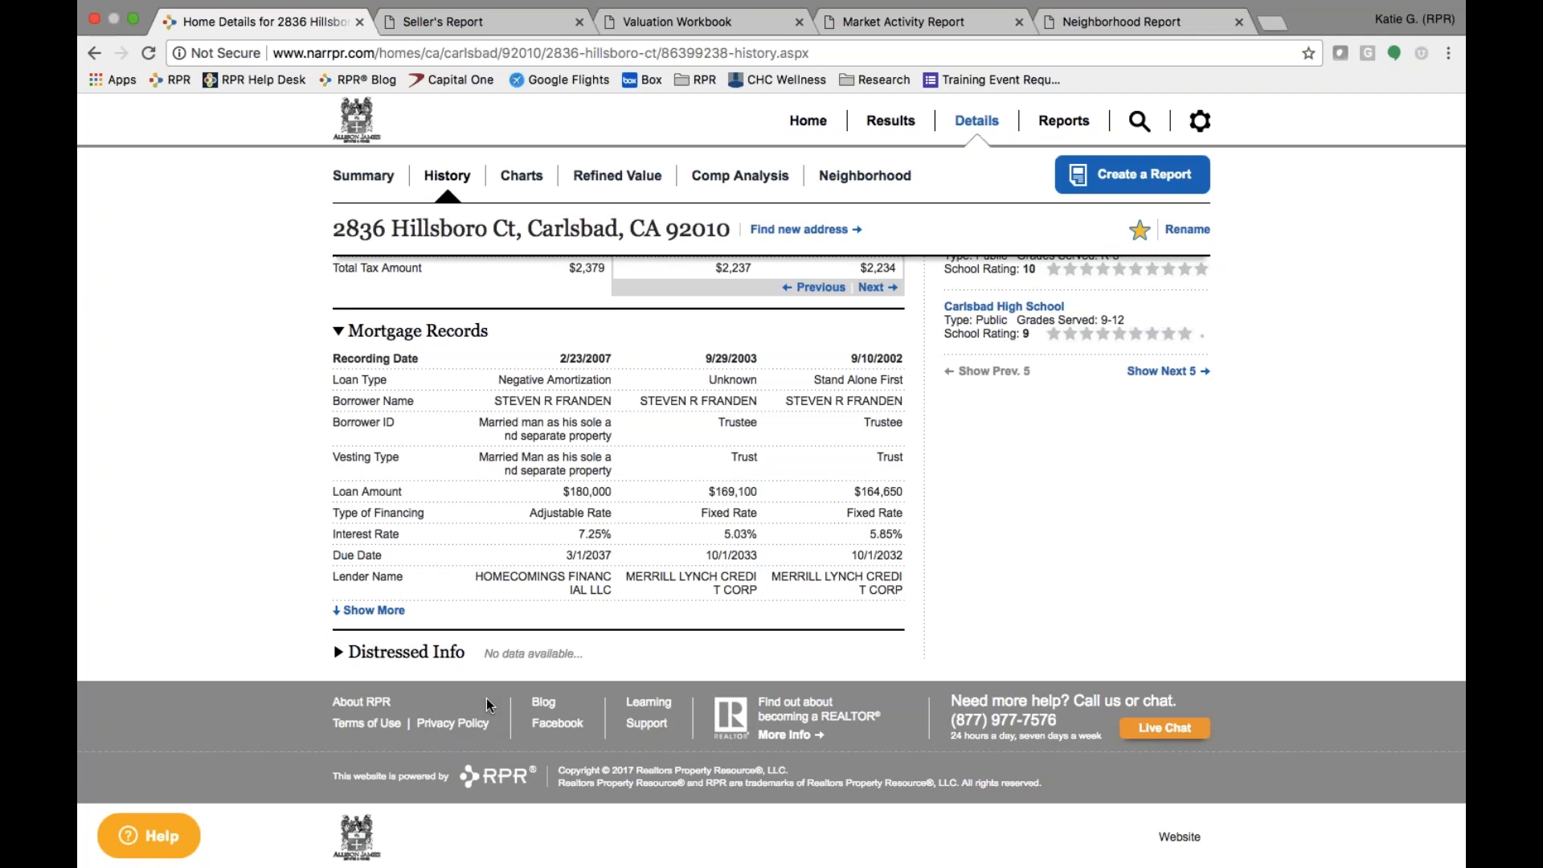
- Expand Mortgage Records to review lender type, document number, rate index and title company rows
left_click(375, 611)
scroll(269, 691, "down", 3)
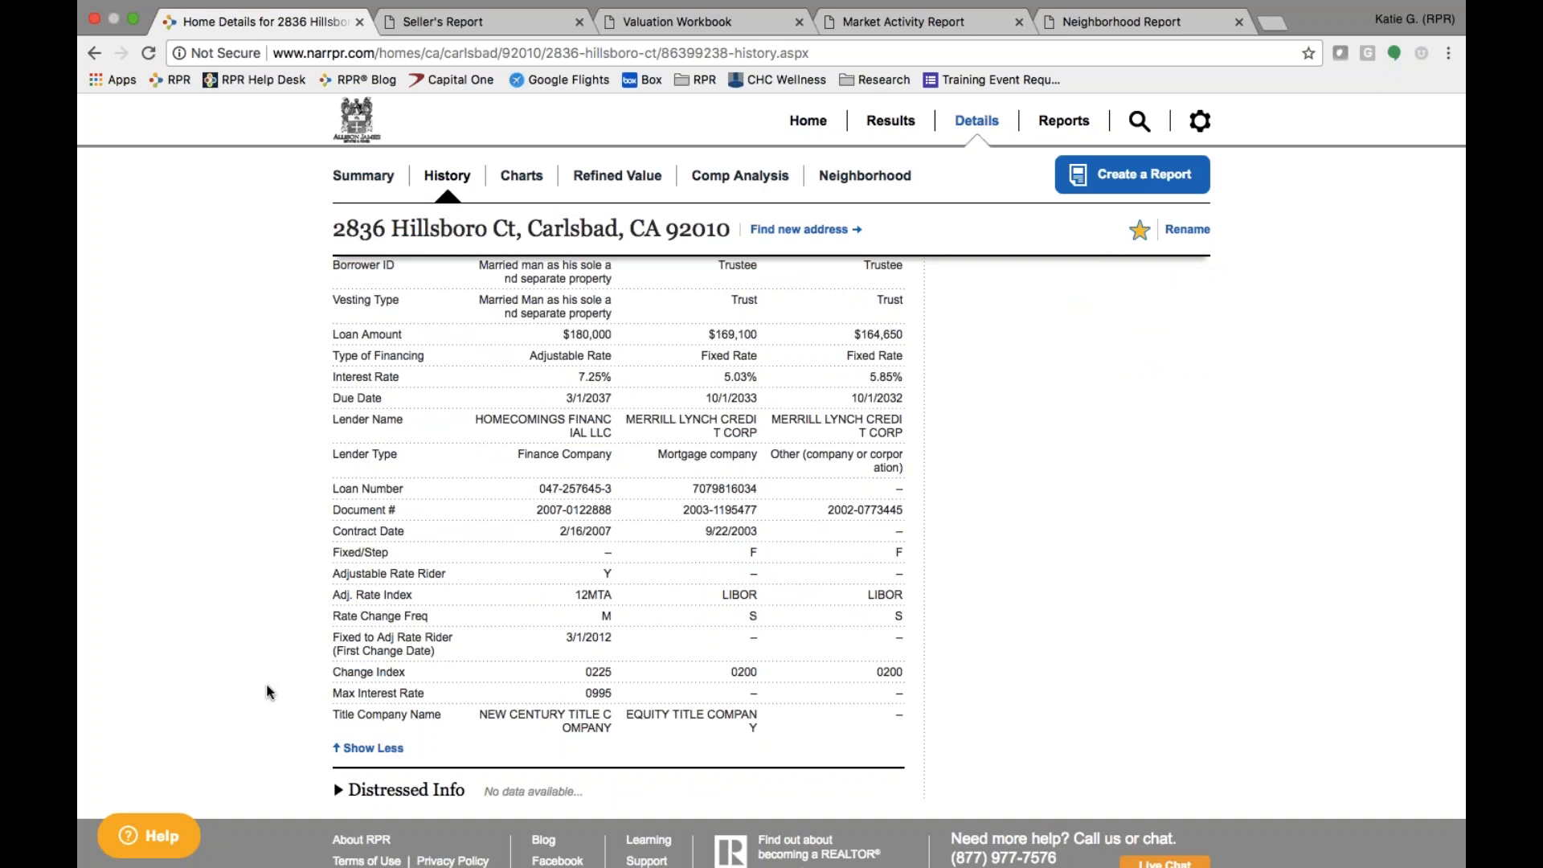
scroll(269, 691, "down", 3)
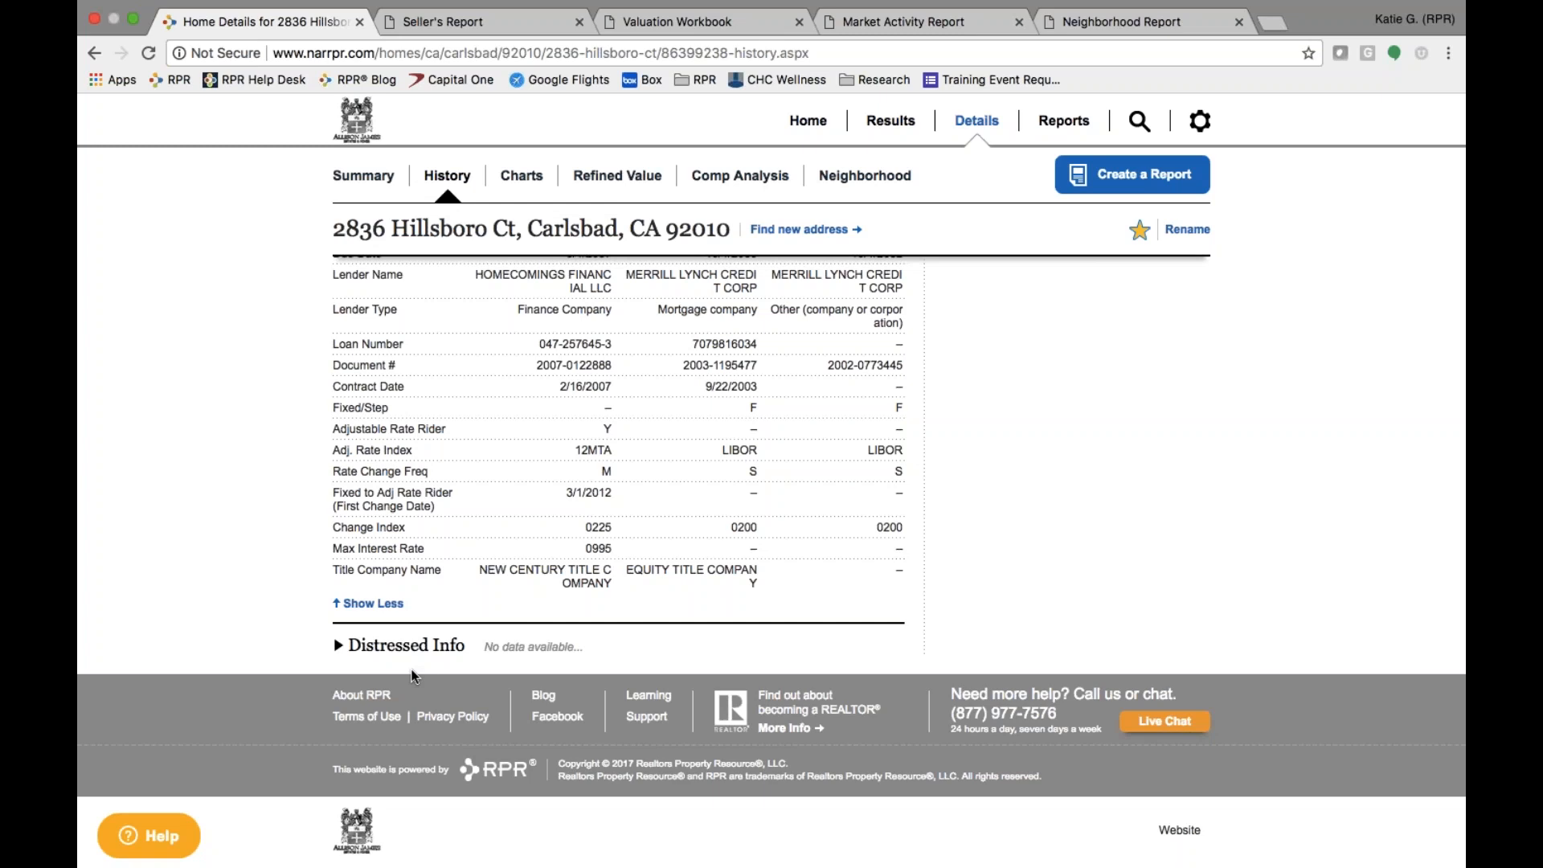
scroll(412, 674, "up", 15)
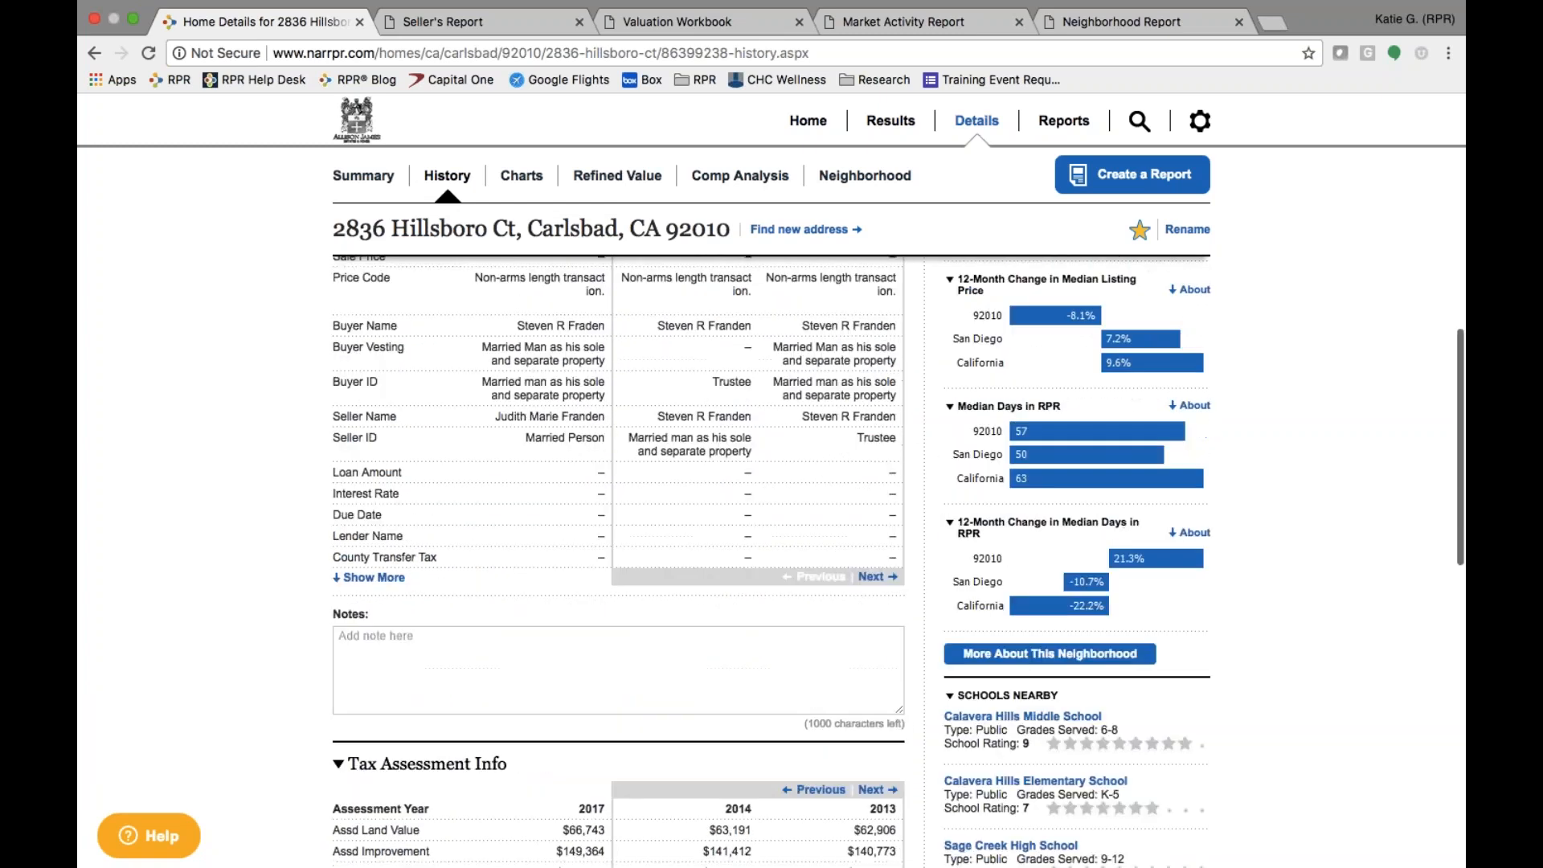
scroll(618, 563, "up", 10)
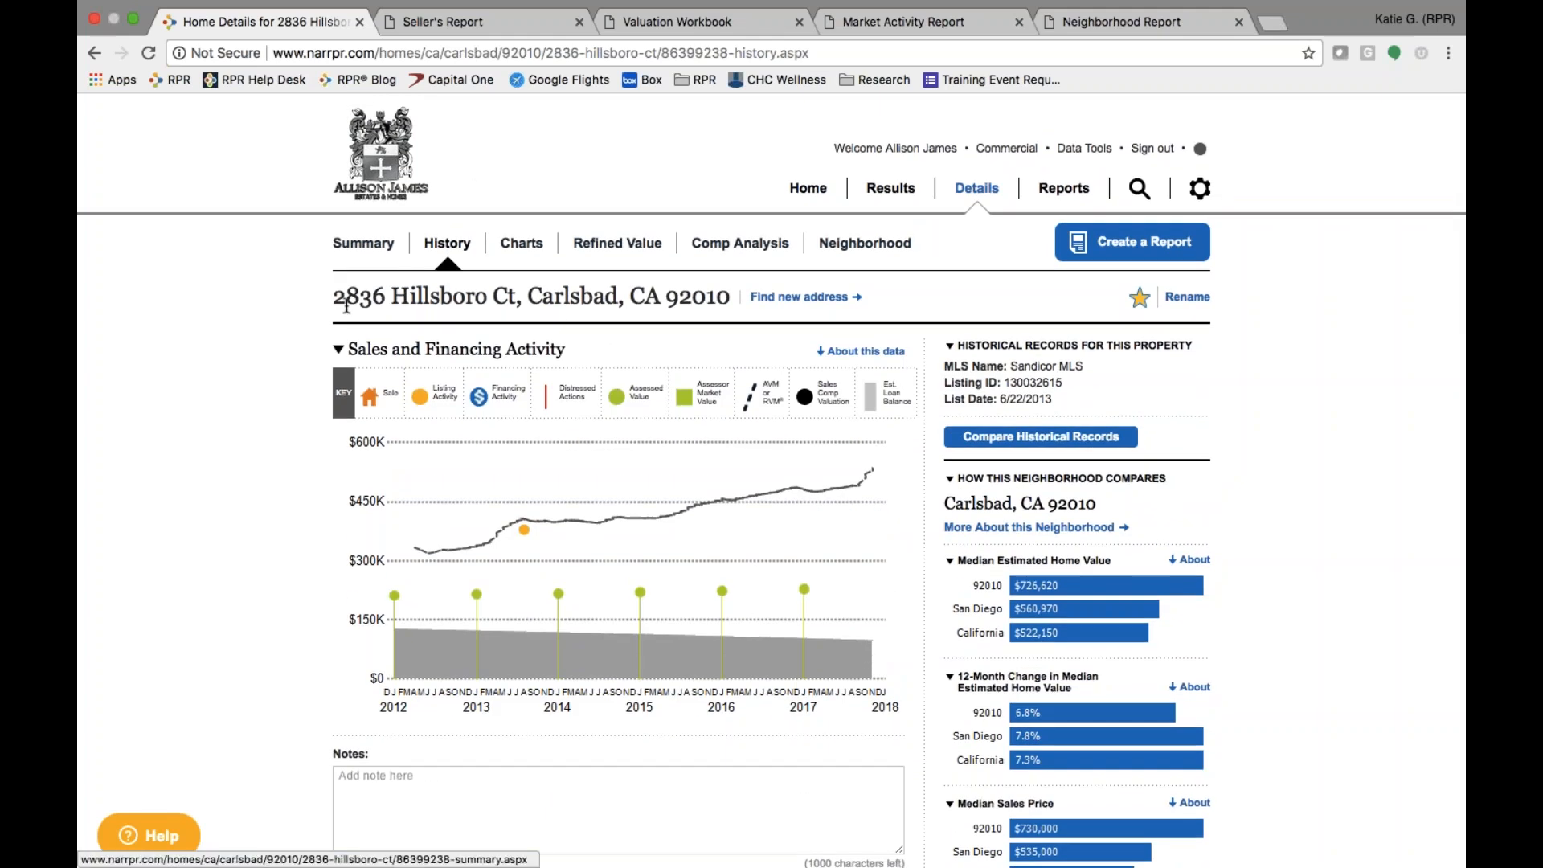
- Return to the Summary page showing the $542,630 RVM and $493,794–$591,466 range
left_click(363, 248)
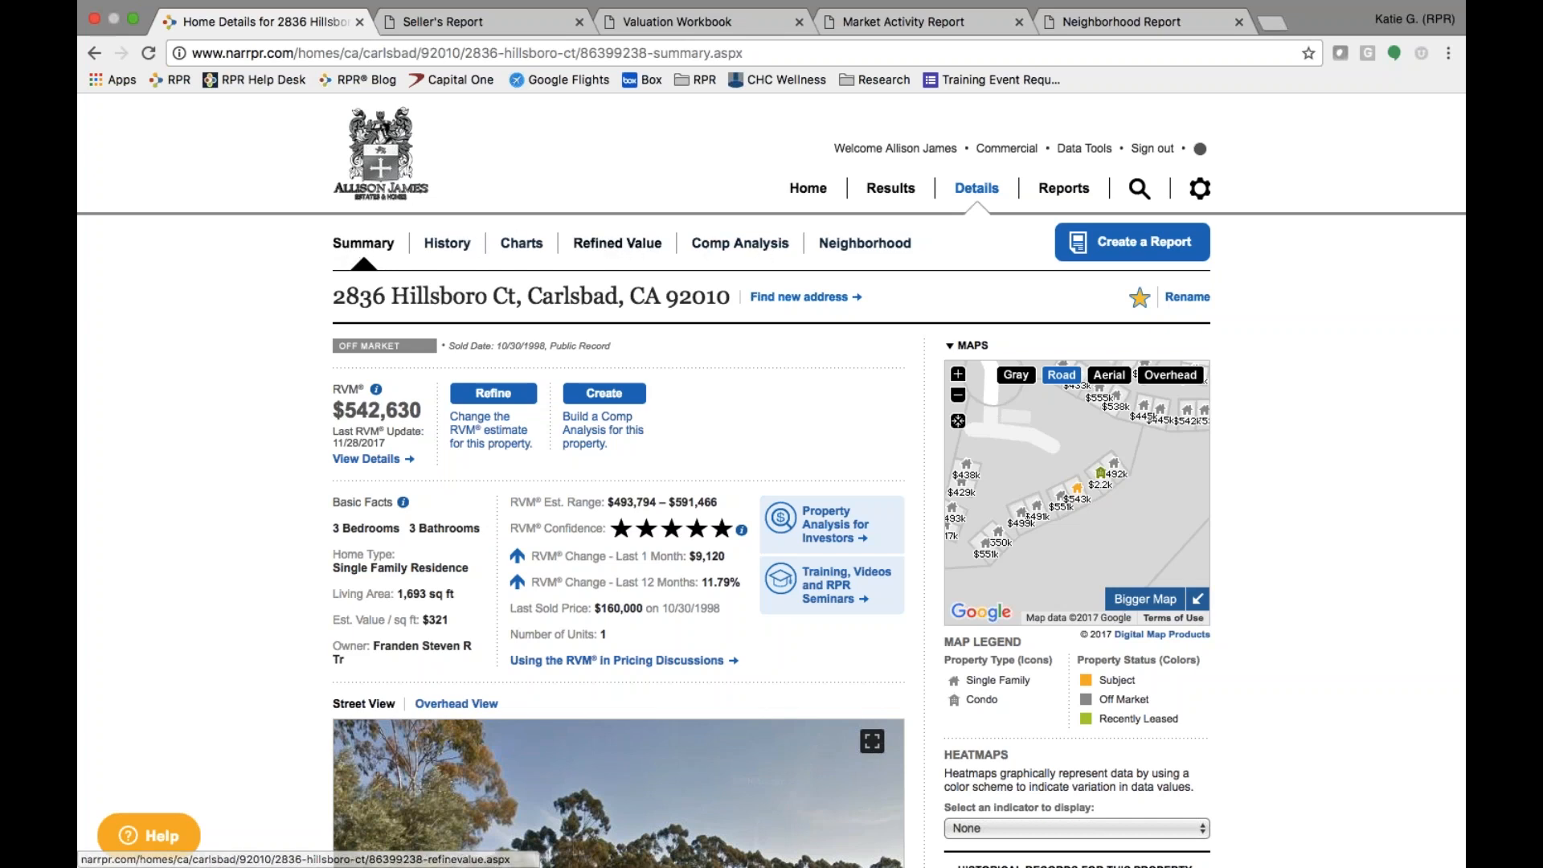
- Open the Refined Value page, where original and refined estimates both read $542,630
left_click(617, 244)
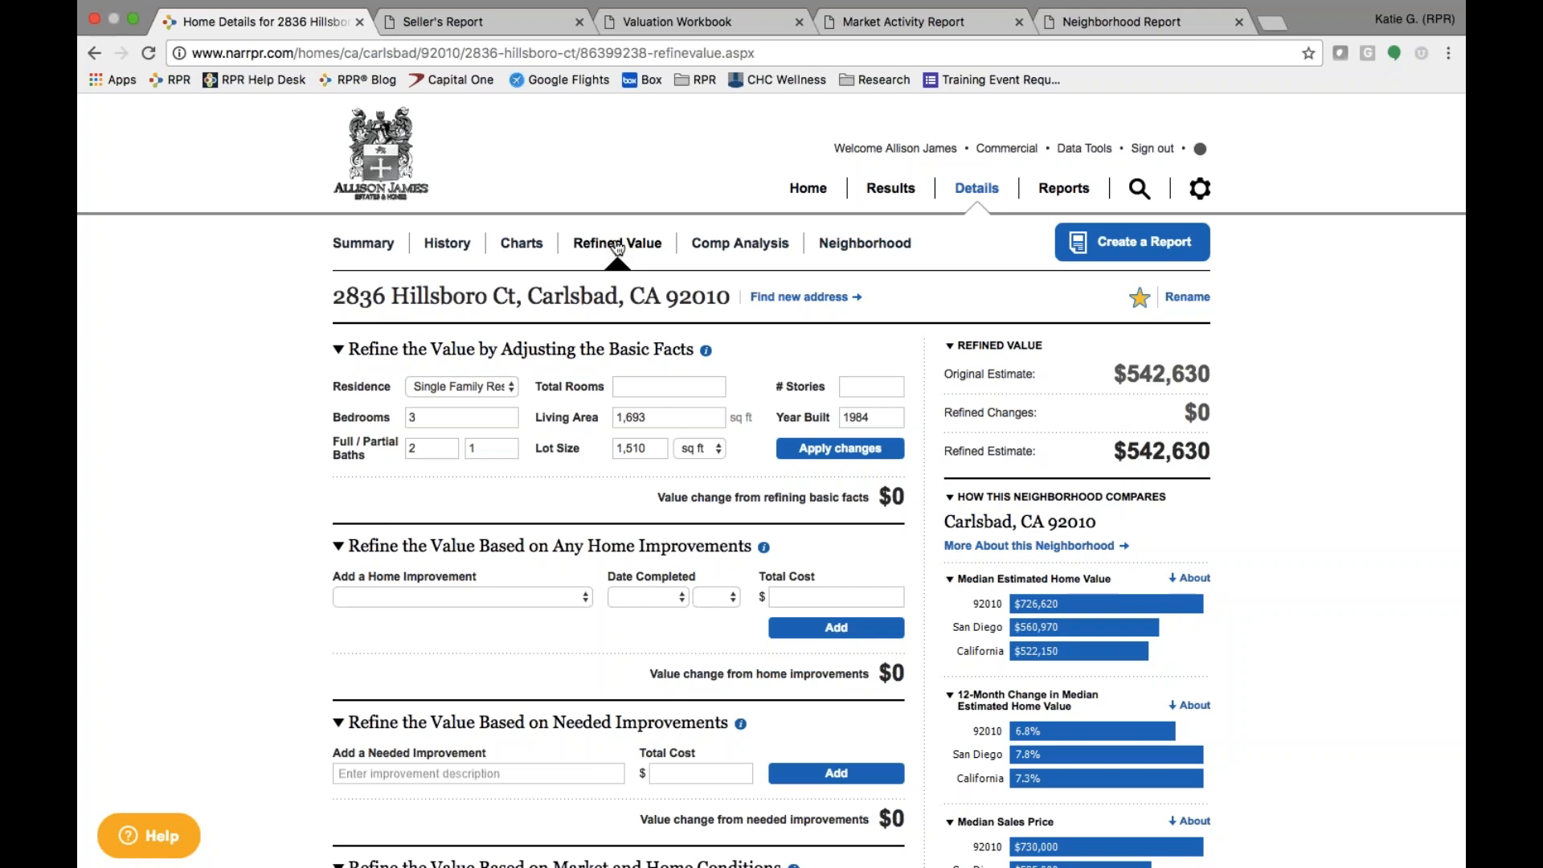
scroll(499, 397, "down", 2)
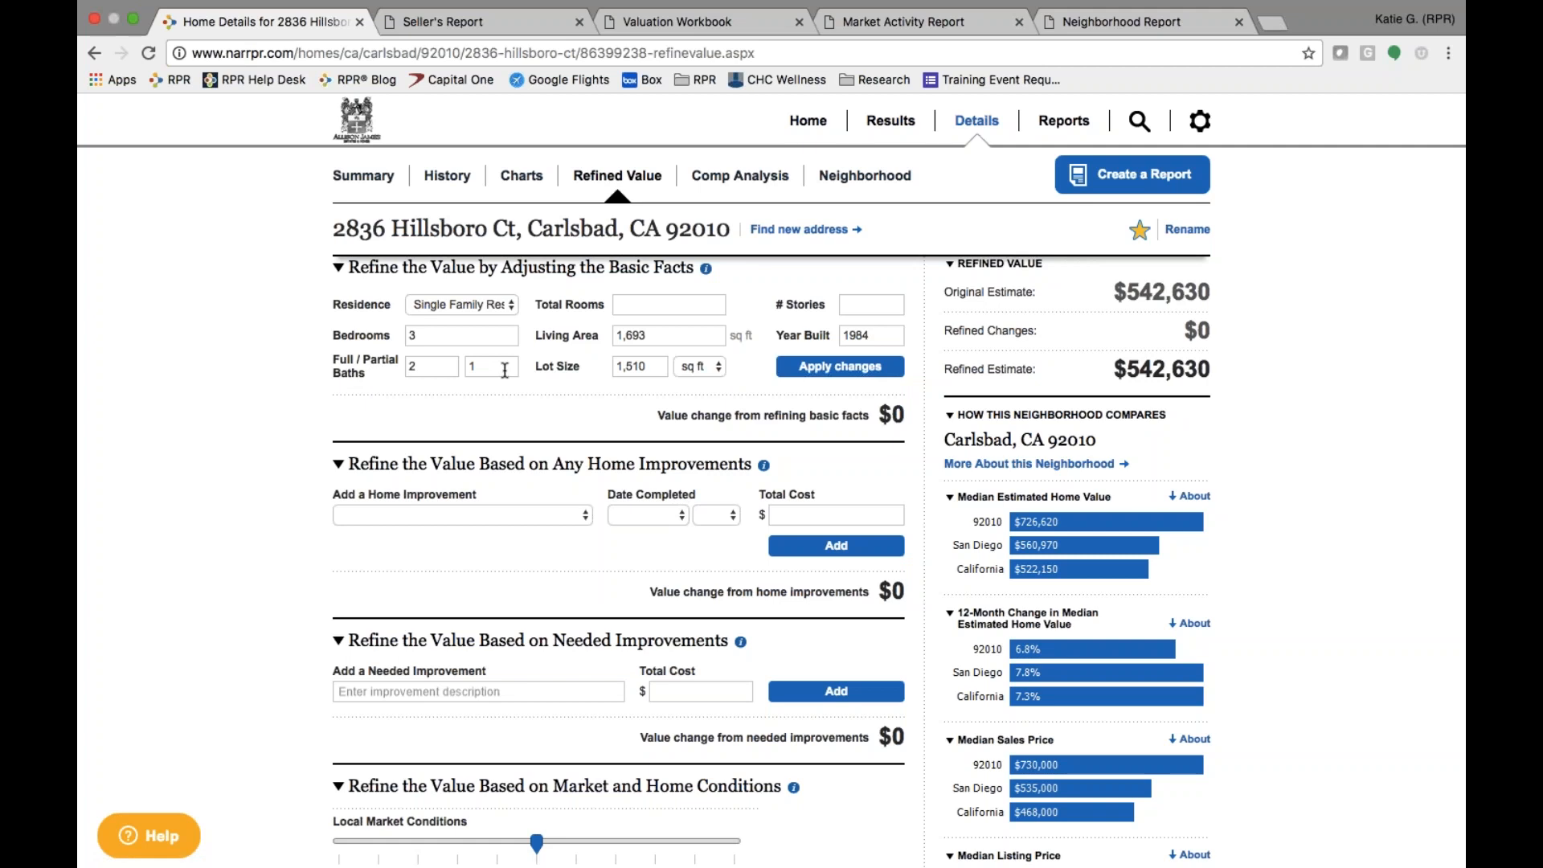
double_click(682, 333)
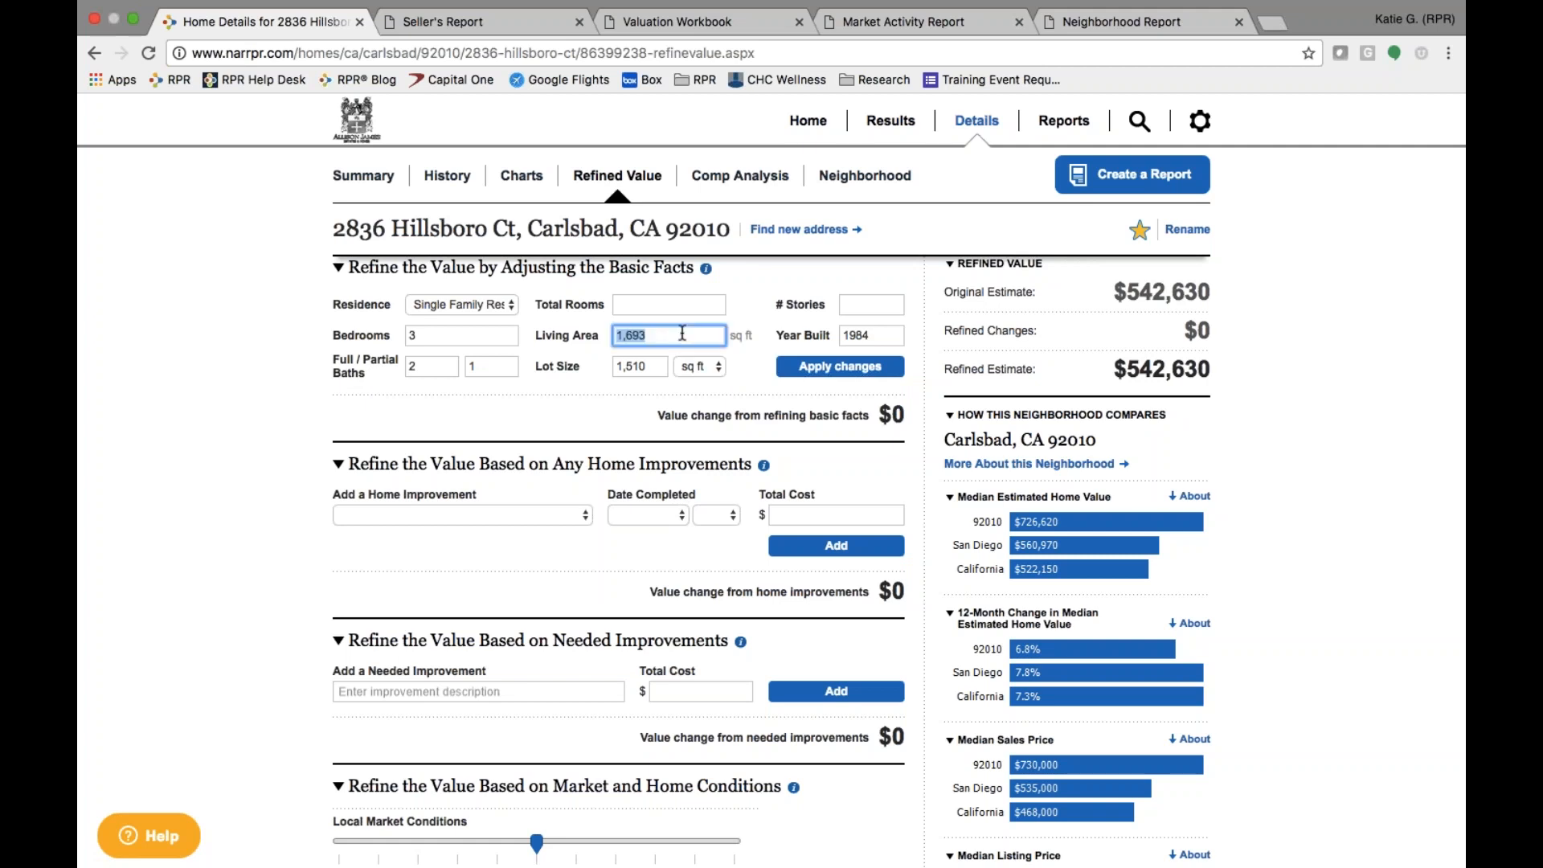
type("1,800")
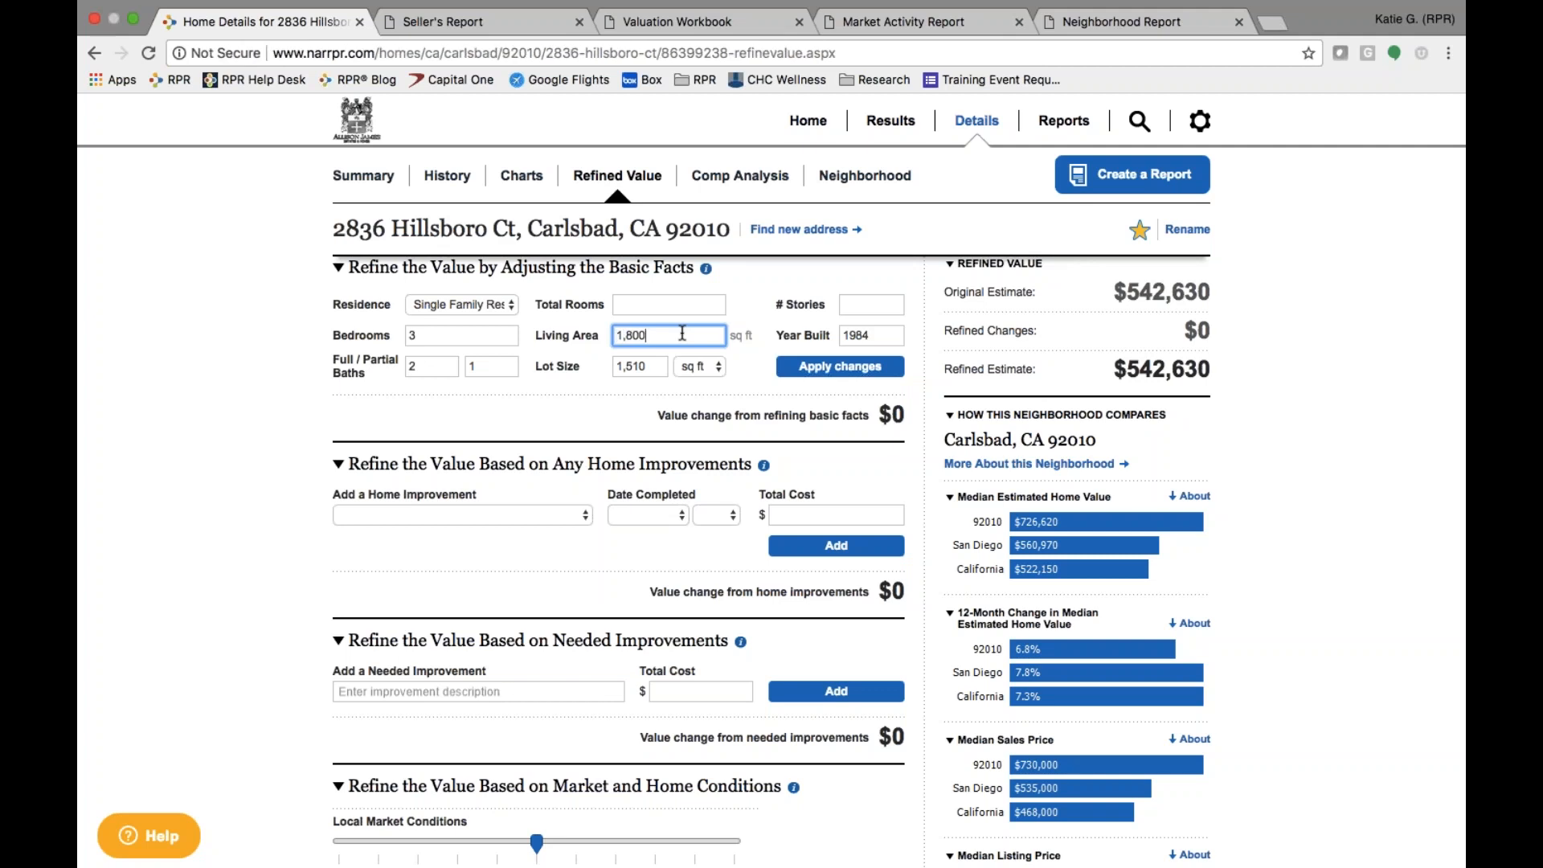
left_click(819, 368)
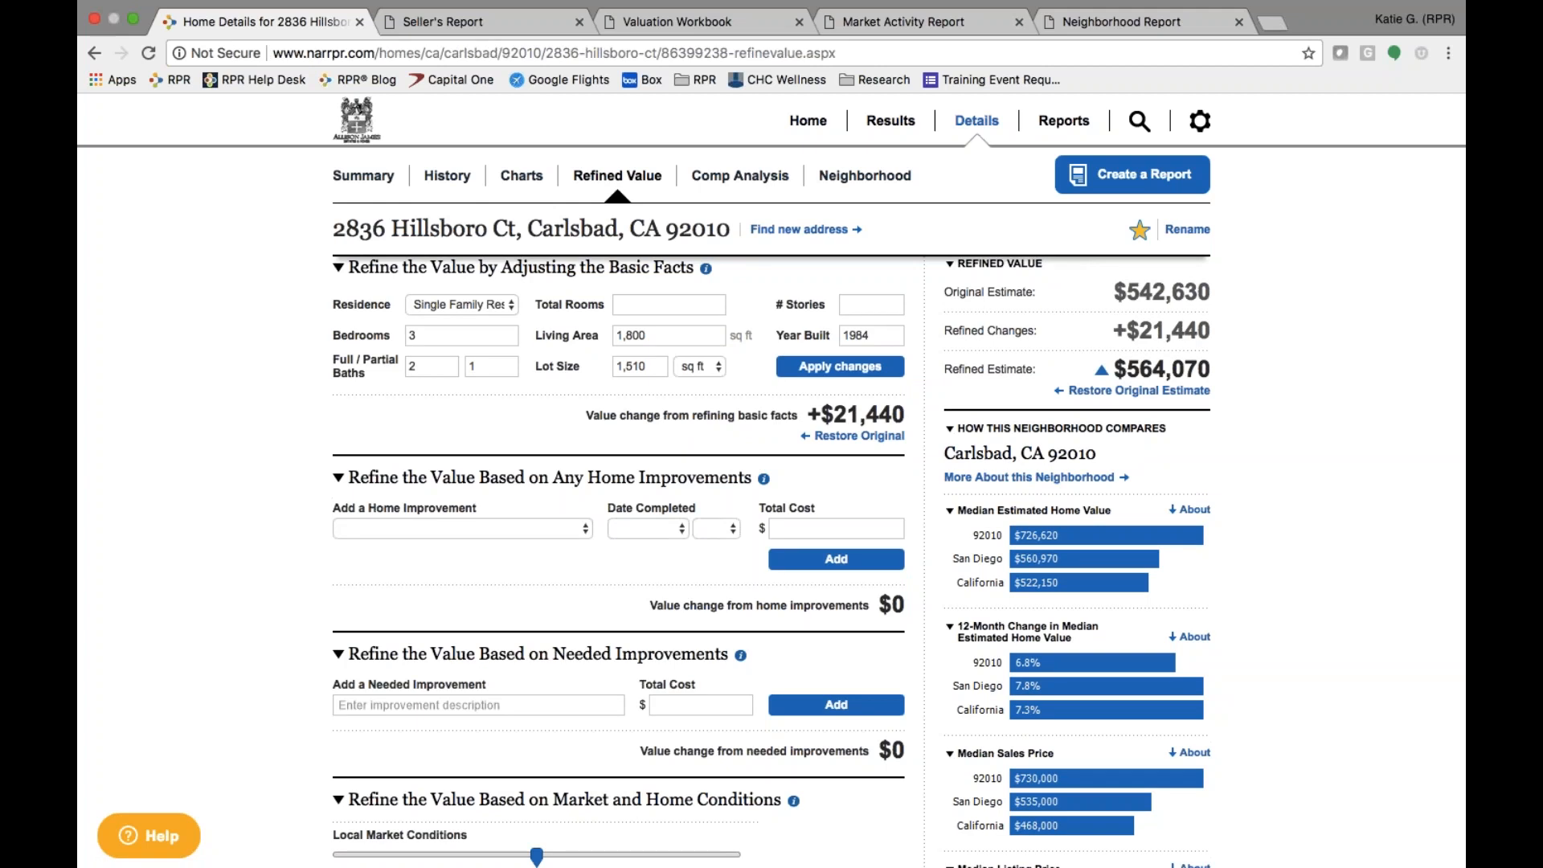
left_click(836, 436)
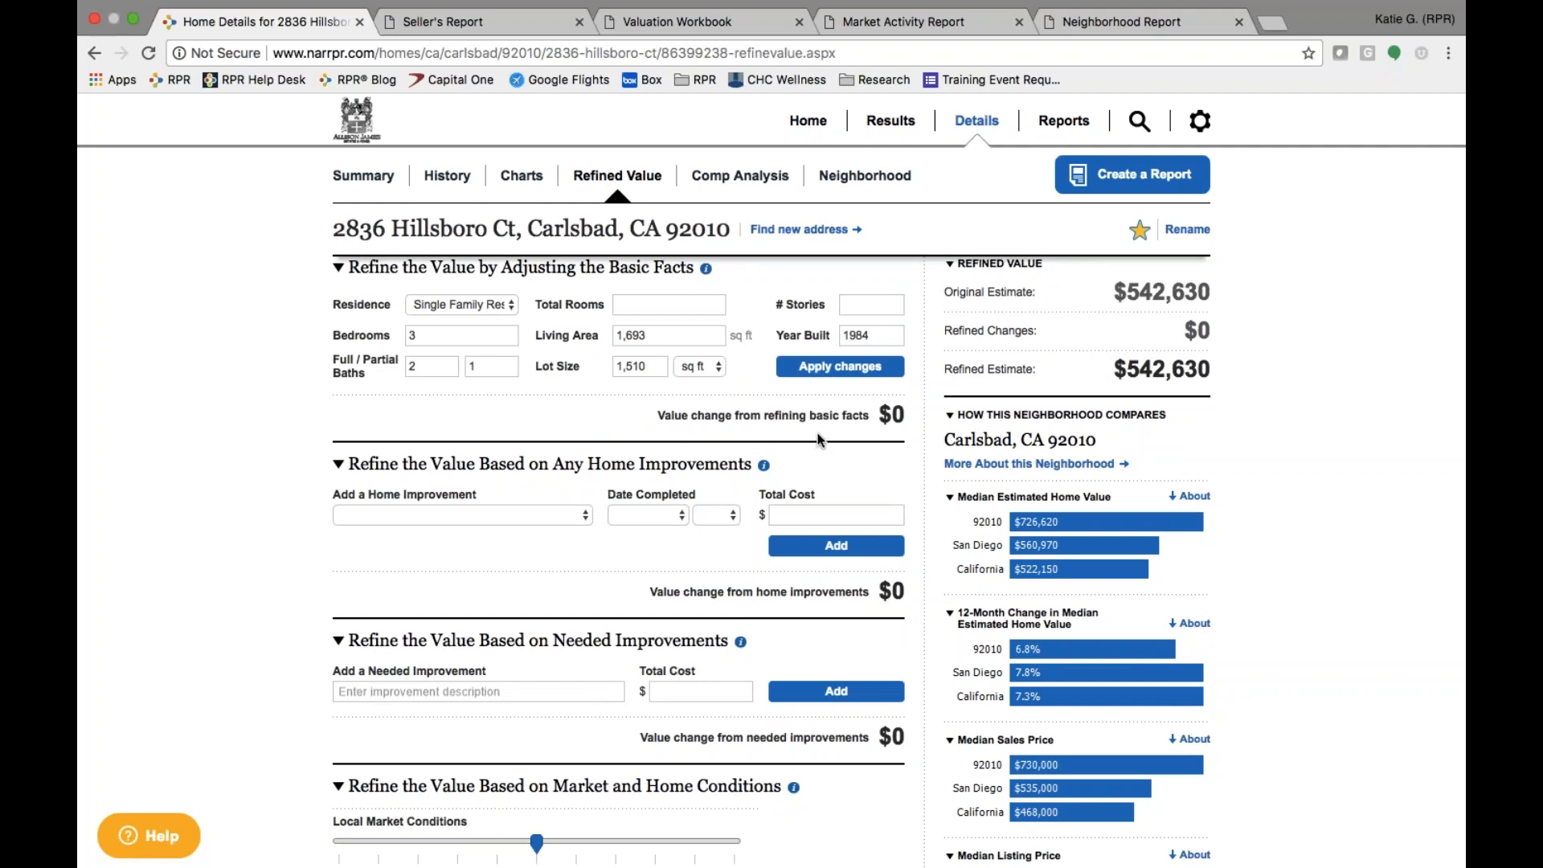
- Scroll to the home improvements section and expand the Add a Home Improvement list
scroll(818, 438, "down", 4)
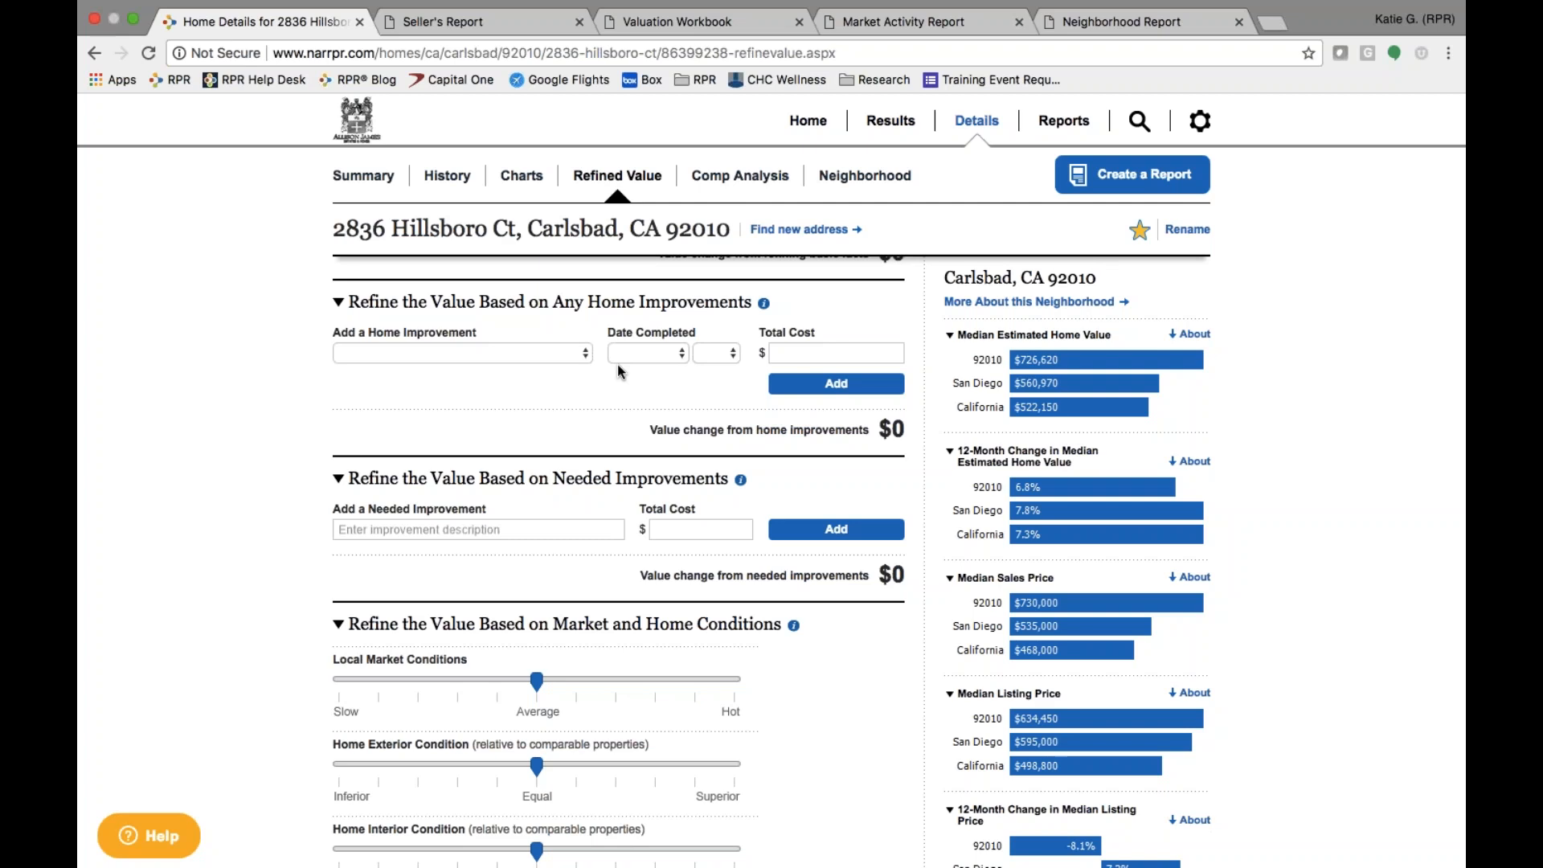
mouse_move(764, 307)
left_click(586, 354)
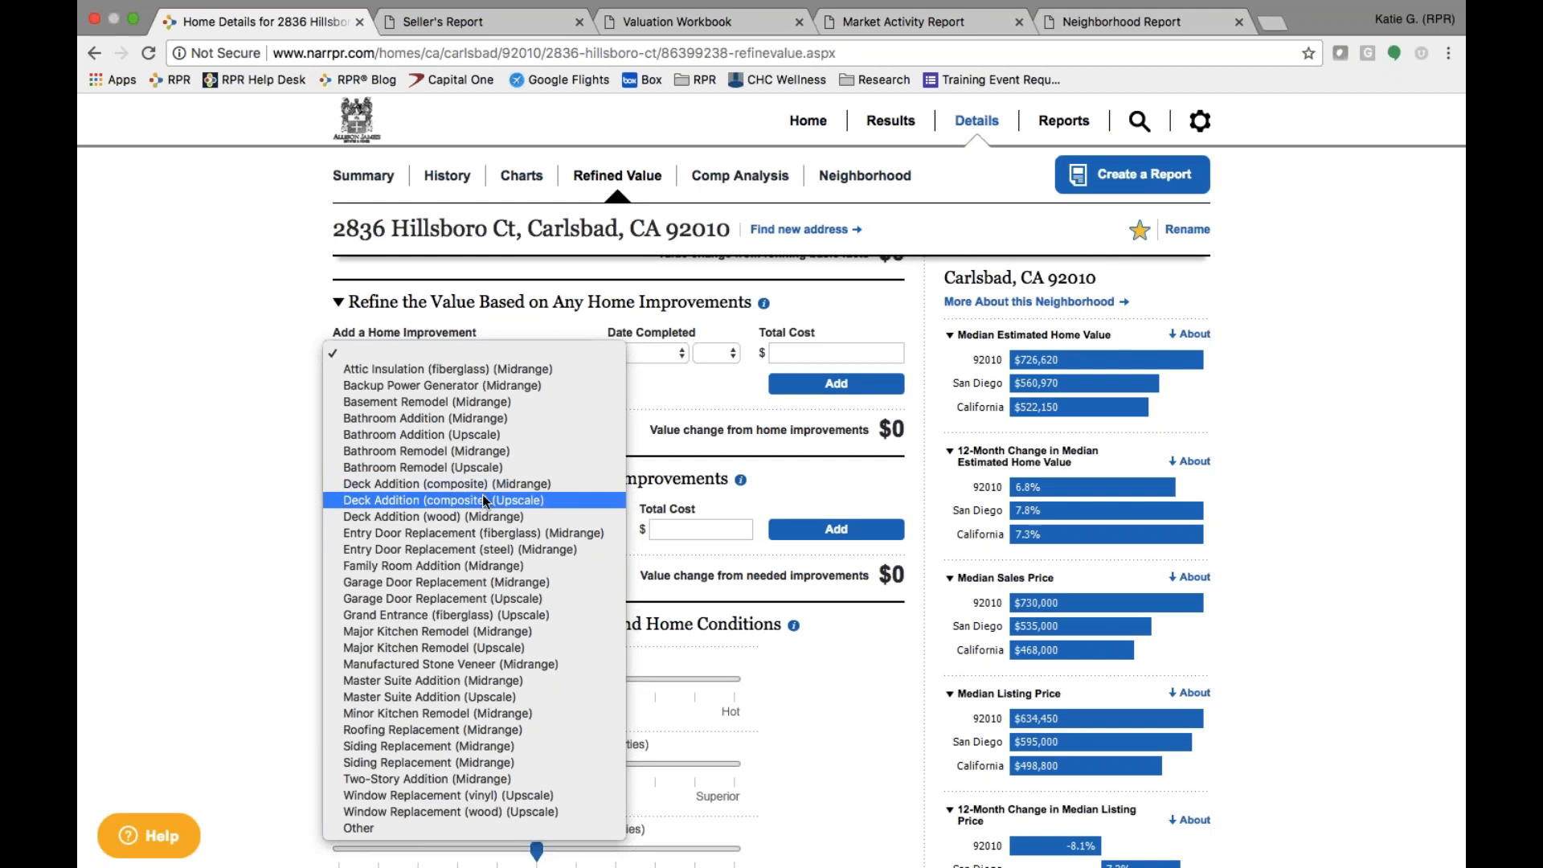
- Choose Major Kitchen Remodel (Upscale) as the improvement type, replacing the Midrange choice
left_click(441, 630)
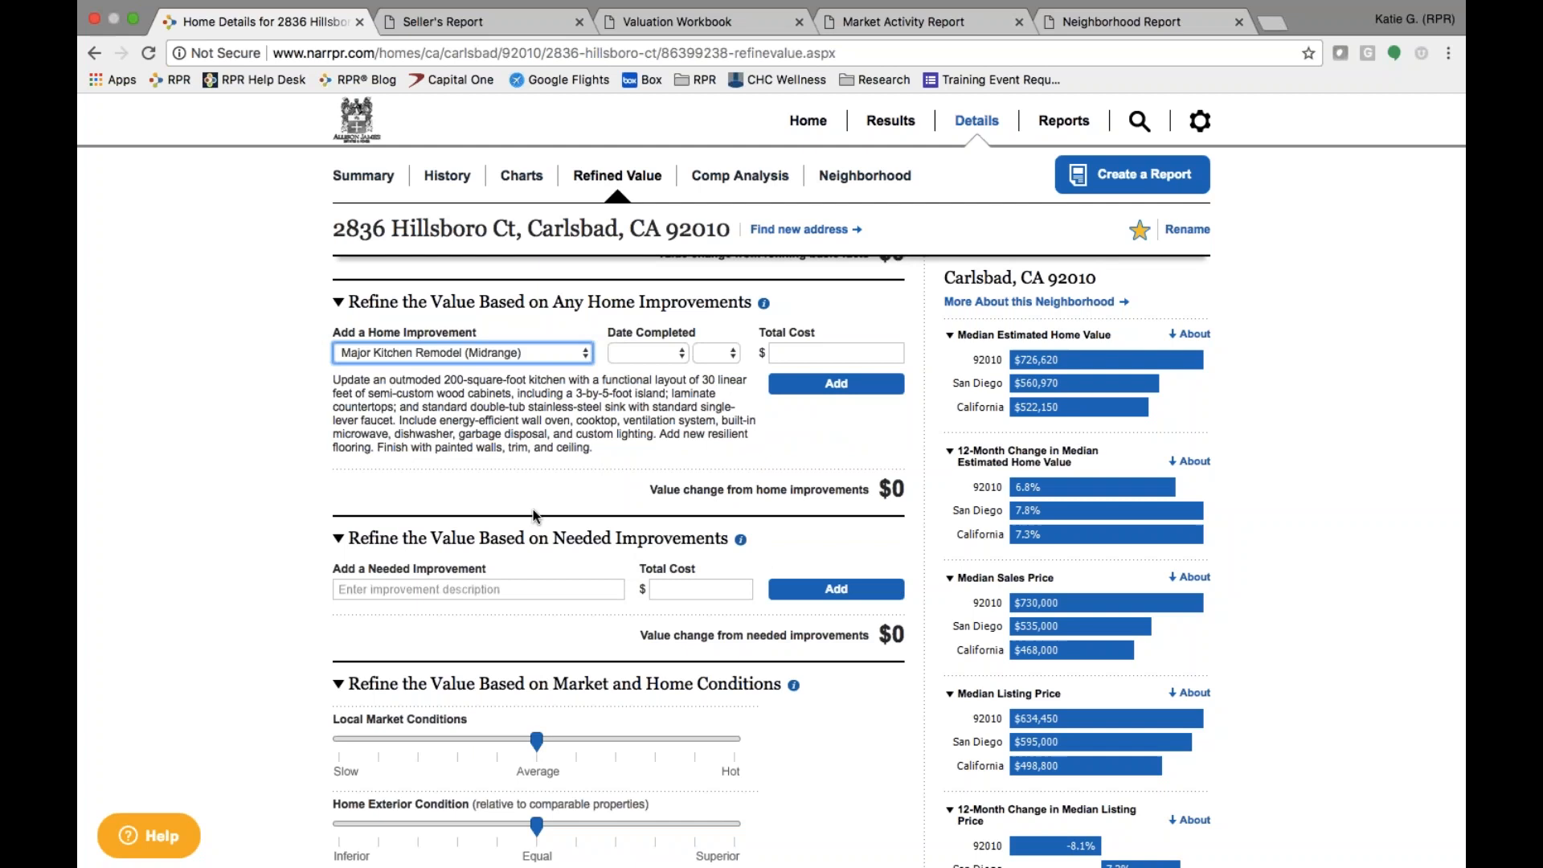
left_click(652, 353)
left_click_drag(594, 448, 325, 375)
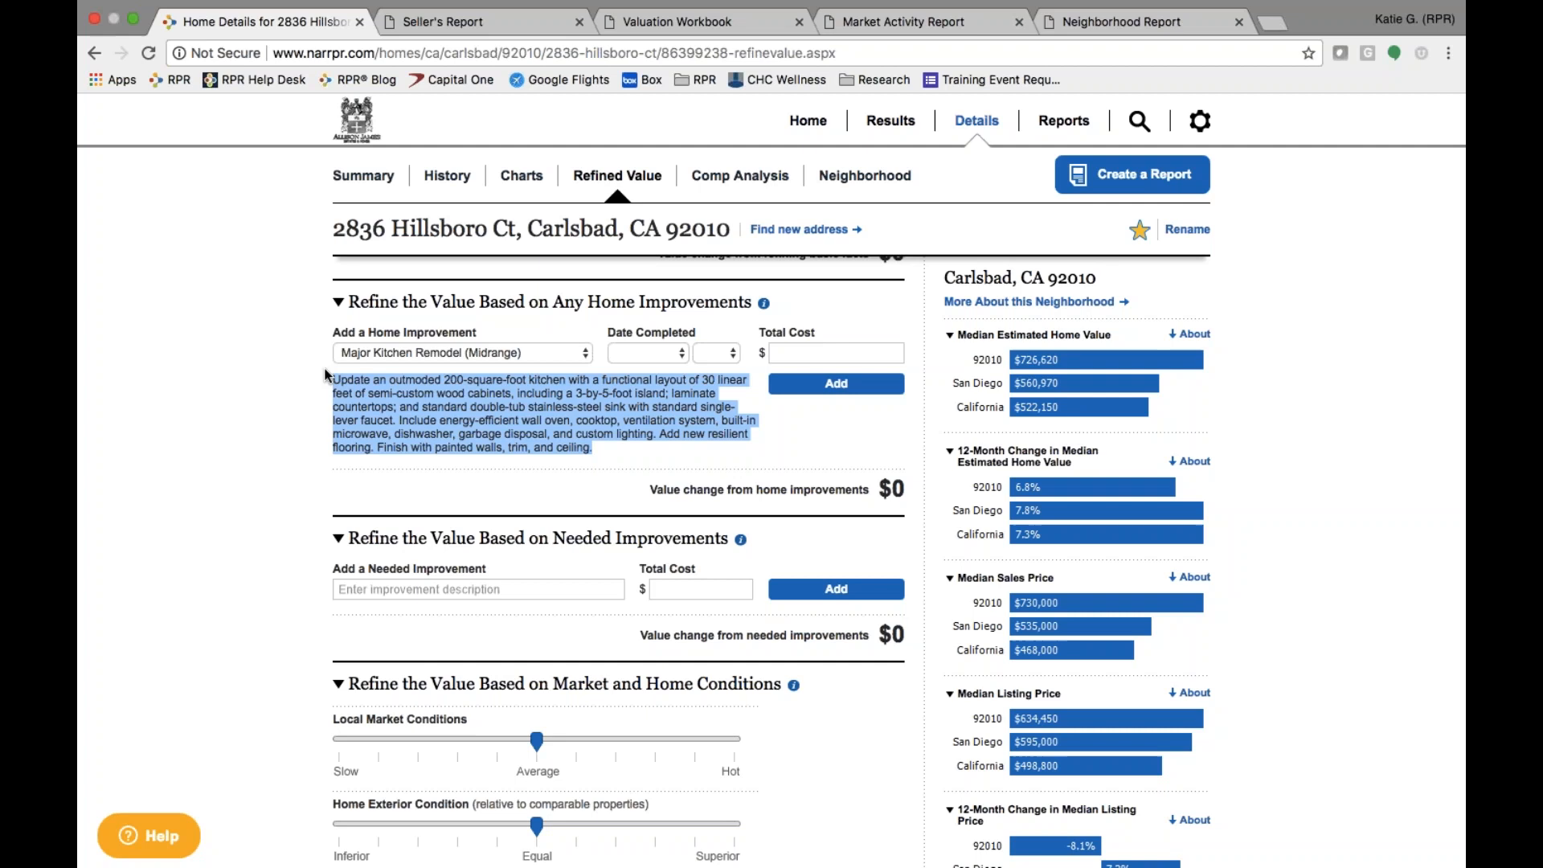
left_click(418, 353)
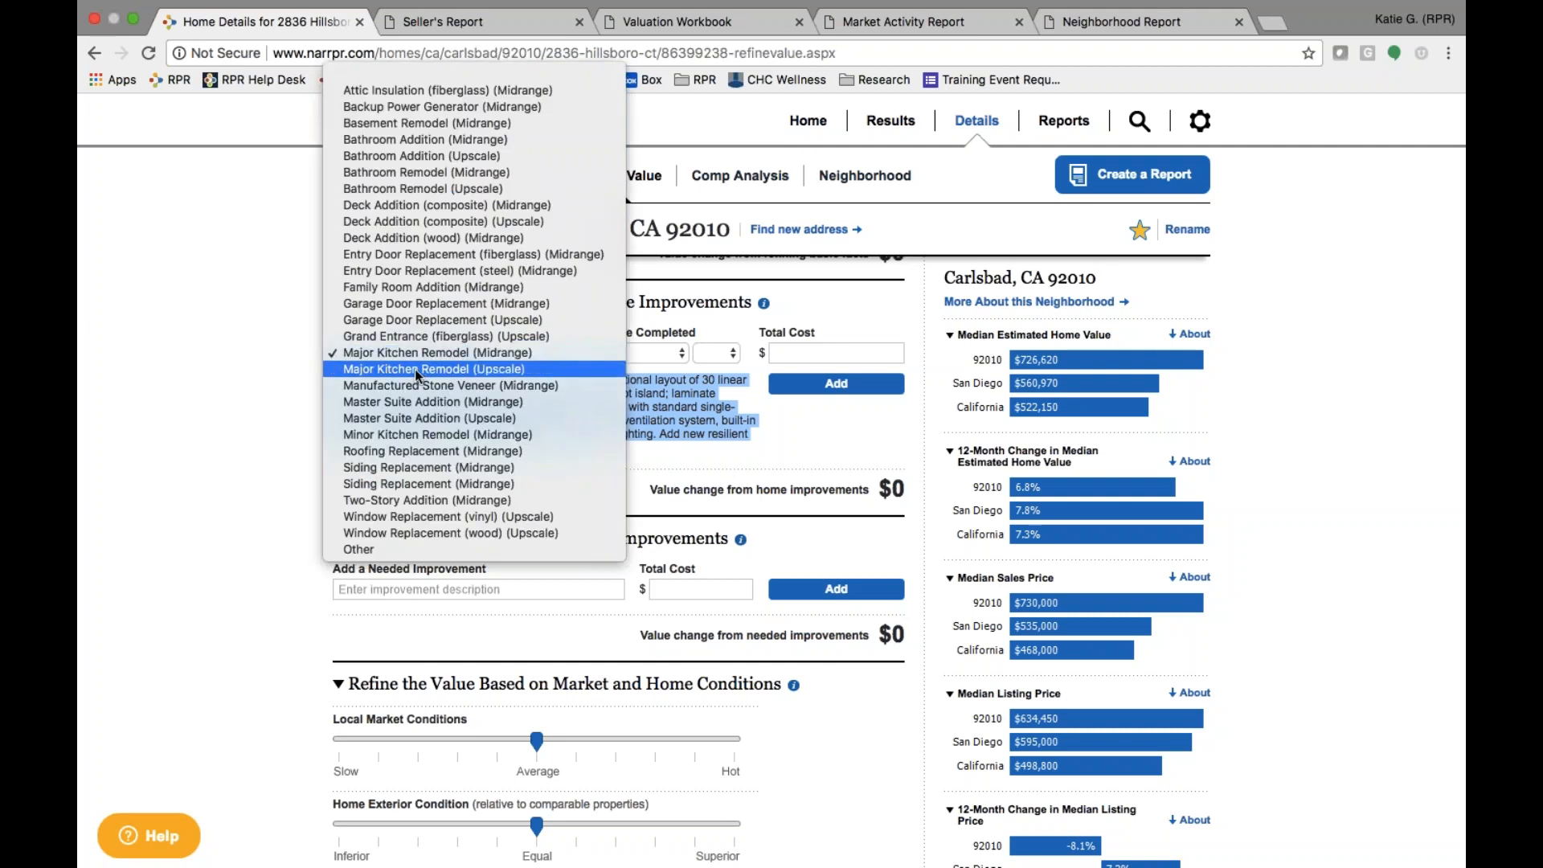
left_click(414, 369)
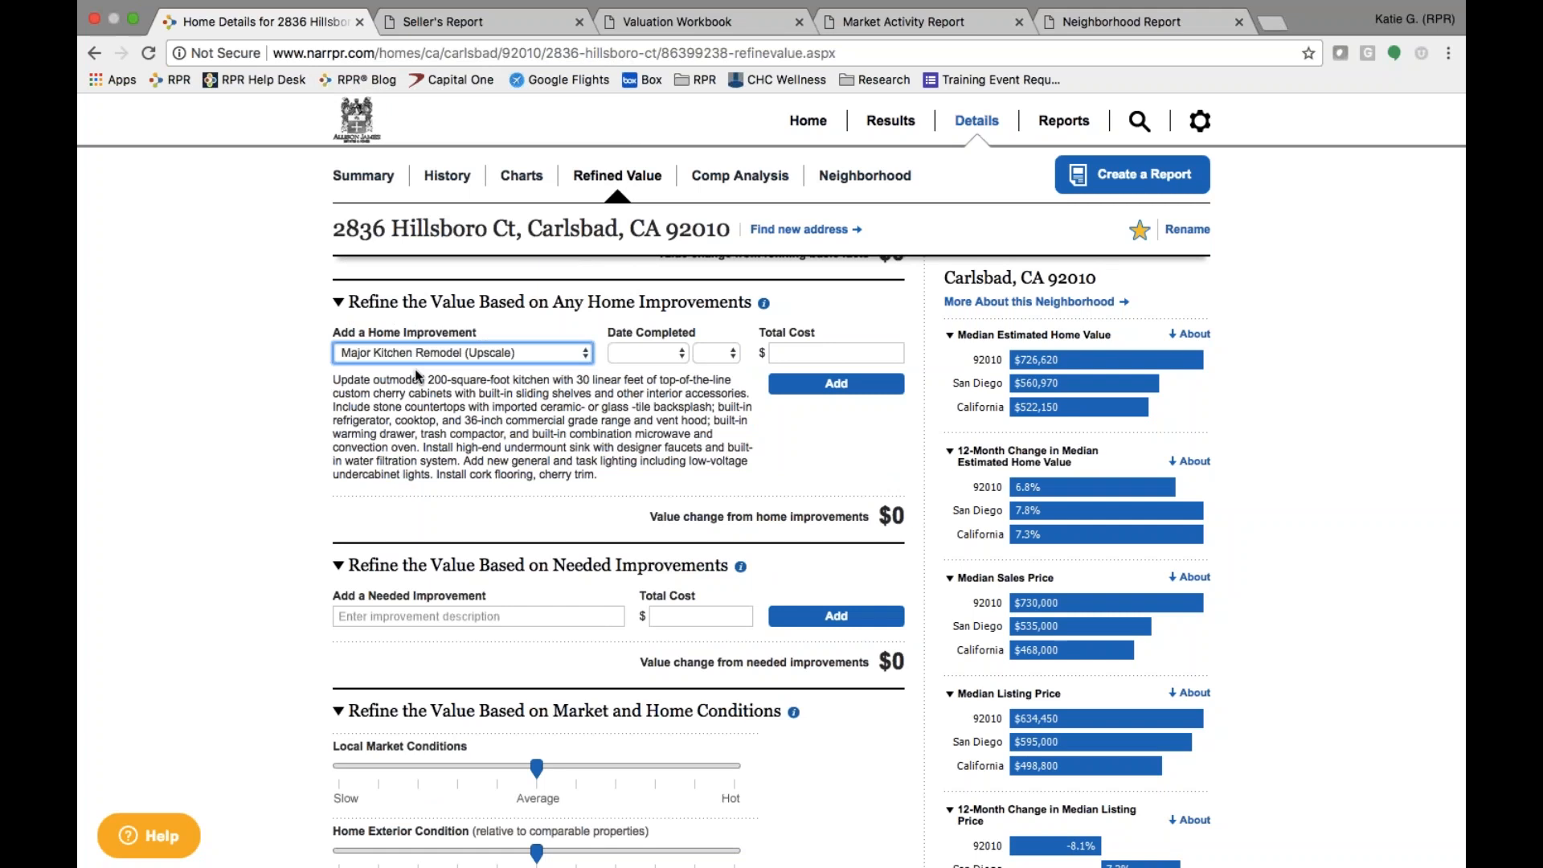
- Set completion to April 2012 and total cost to 30000, then add the improvement
left_click(659, 354)
left_click(635, 418)
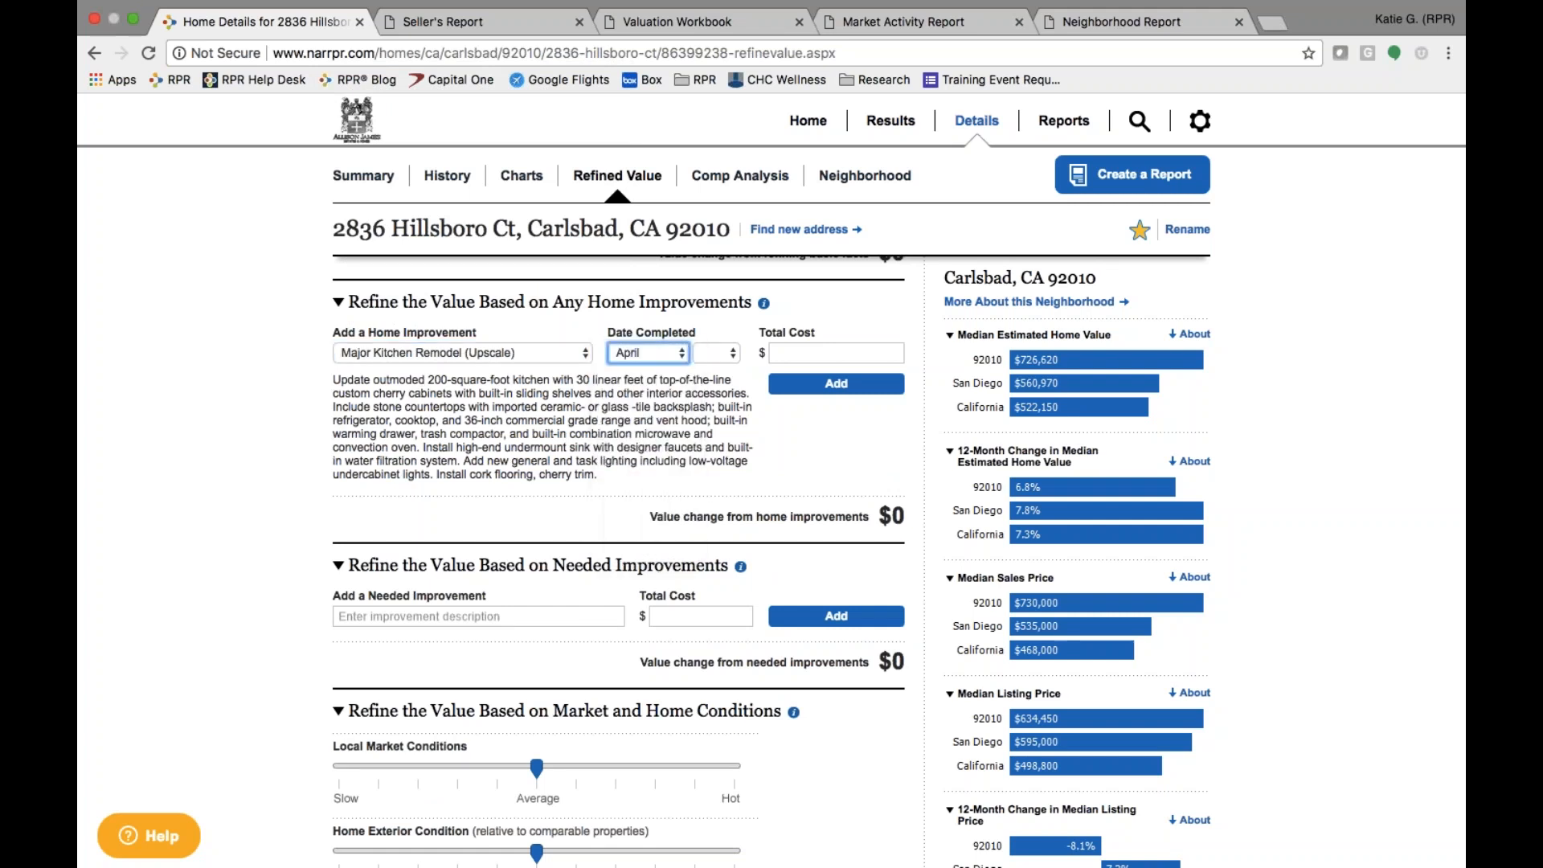
left_click(711, 353)
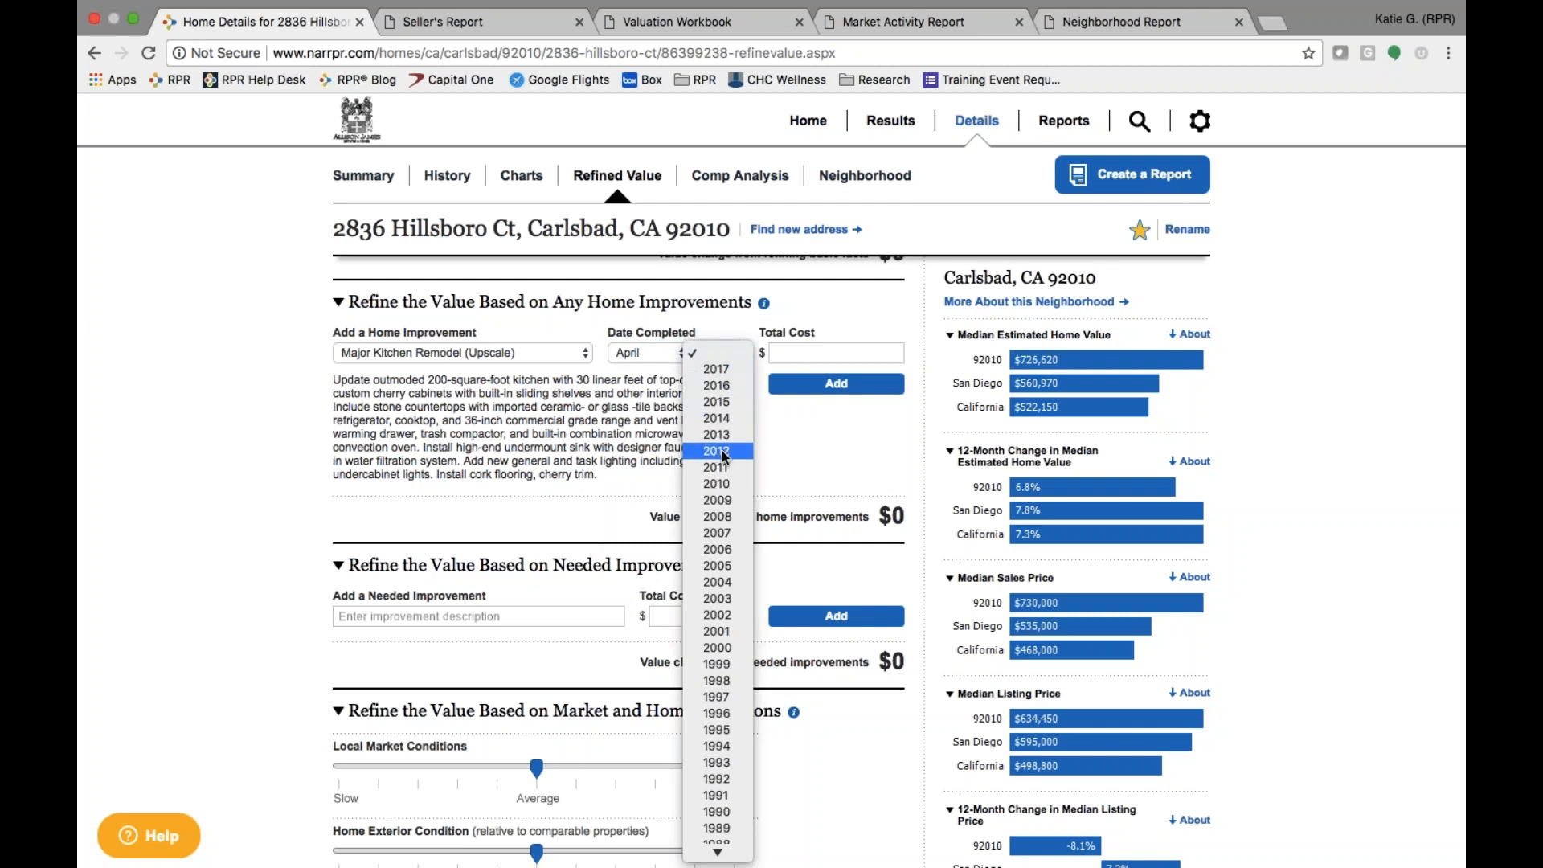
left_click(721, 450)
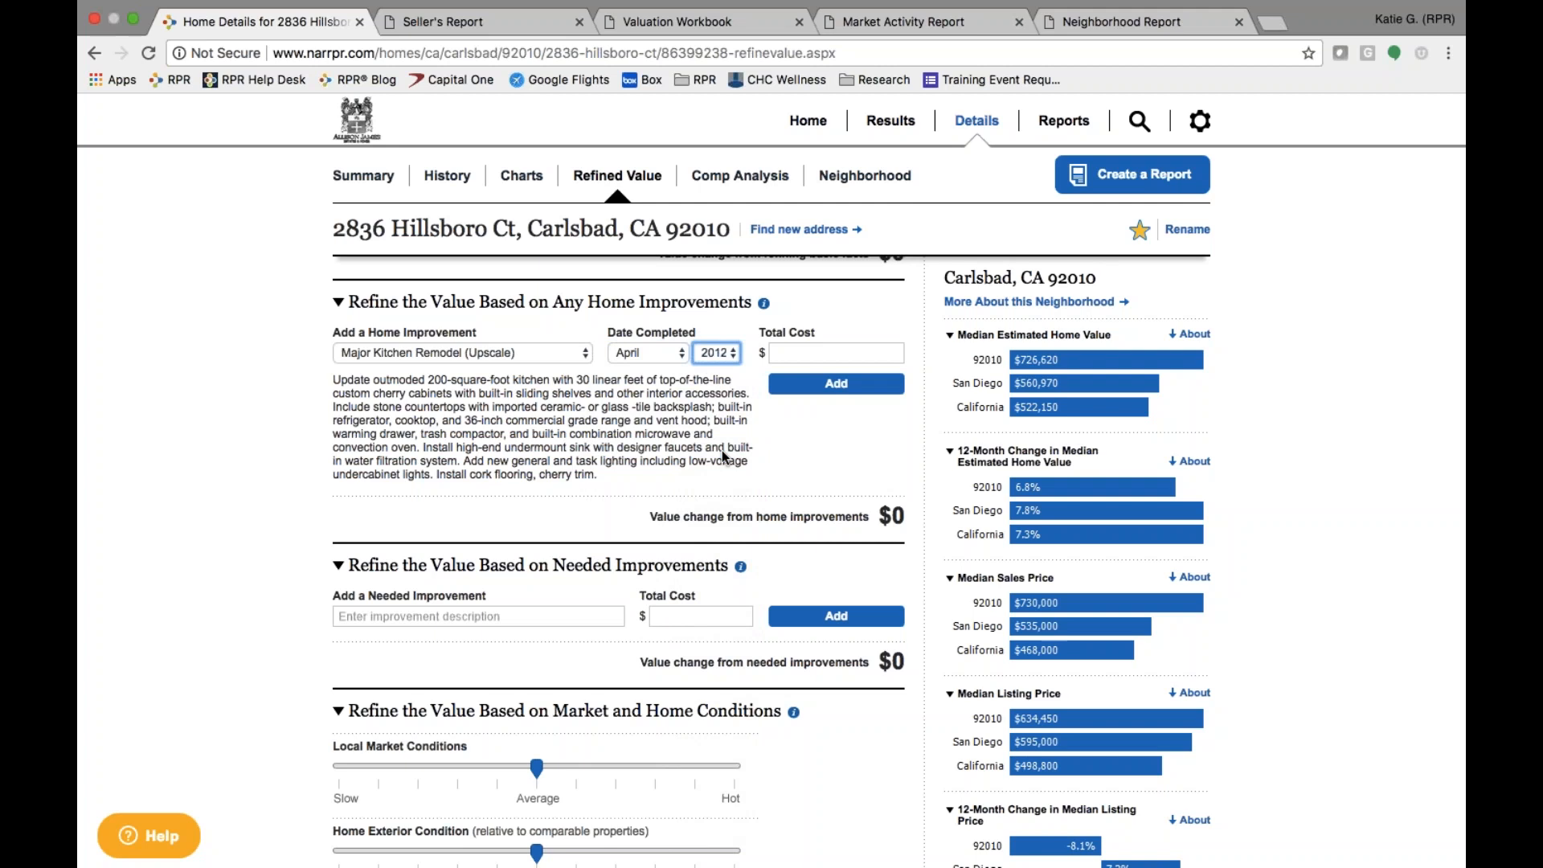
left_click(830, 355)
type("300000")
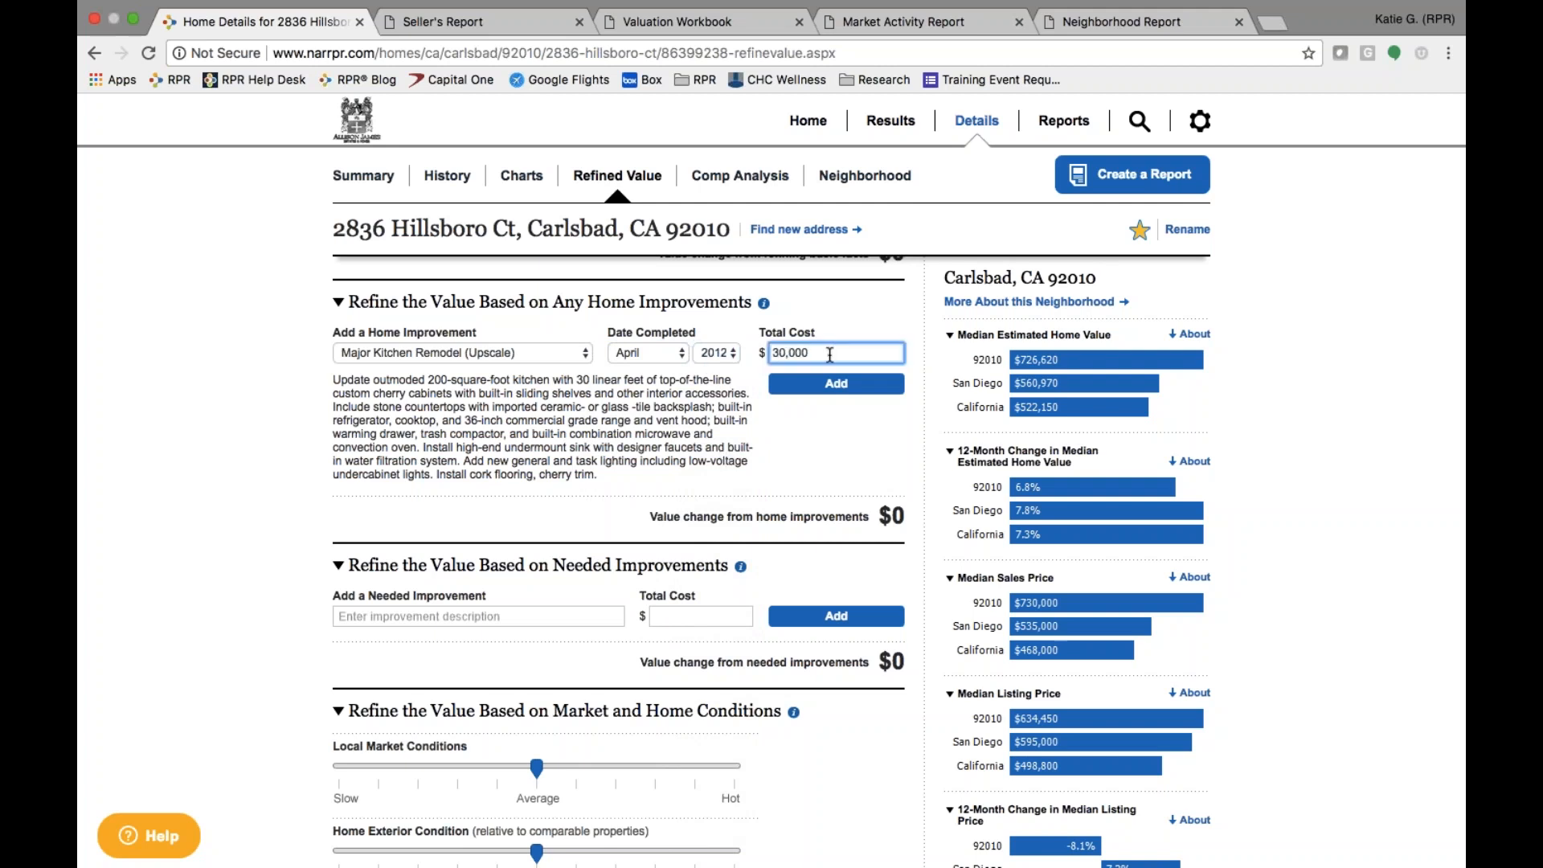
left_click(836, 384)
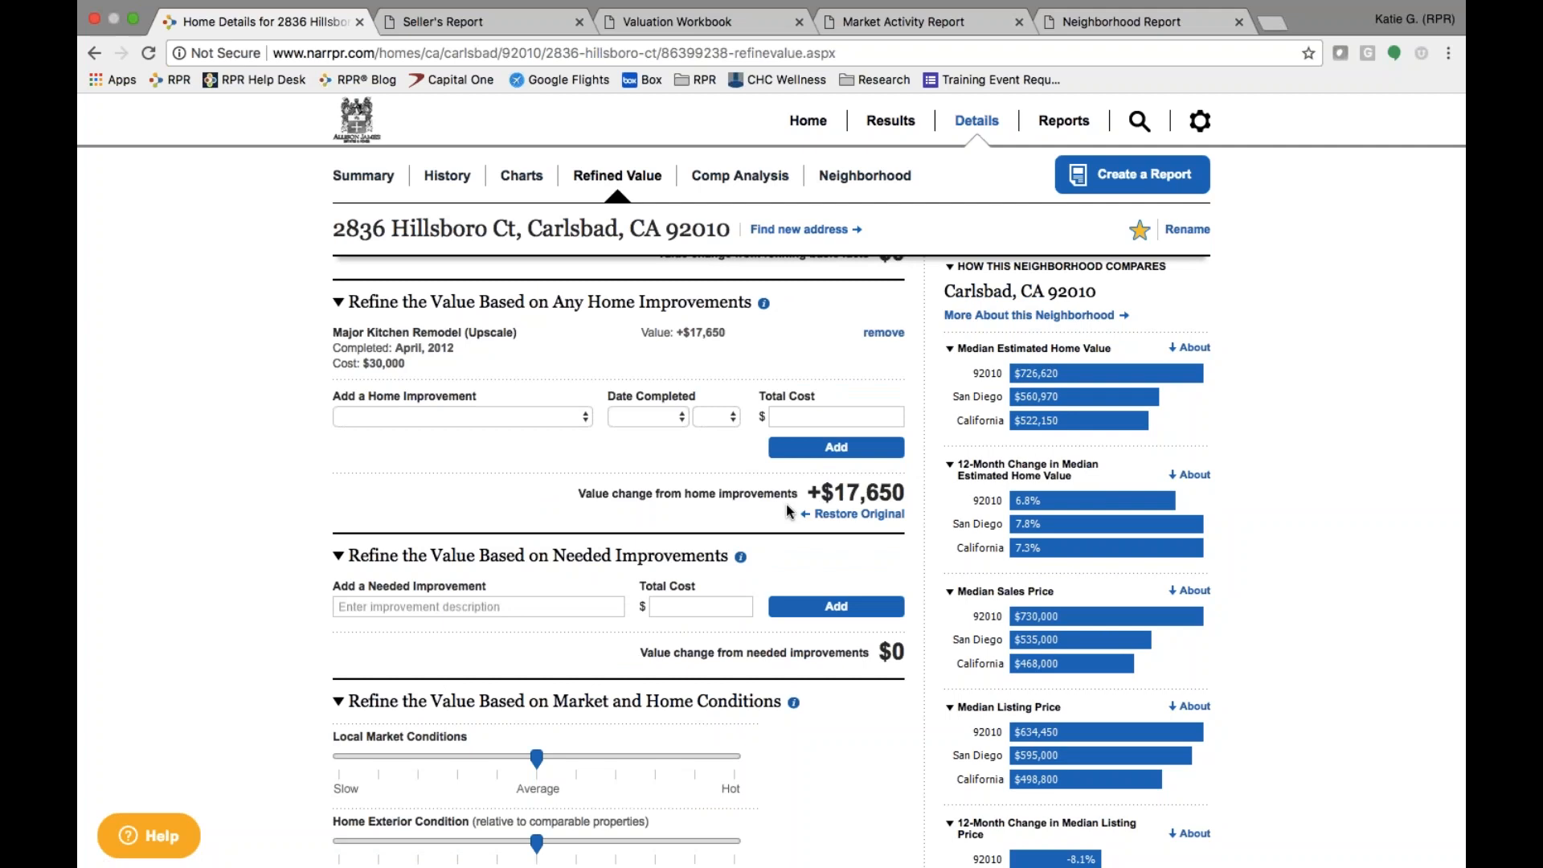
- Add an Other home improvement, 'wood flooring', completed April 2012 for $8,000
left_click(542, 417)
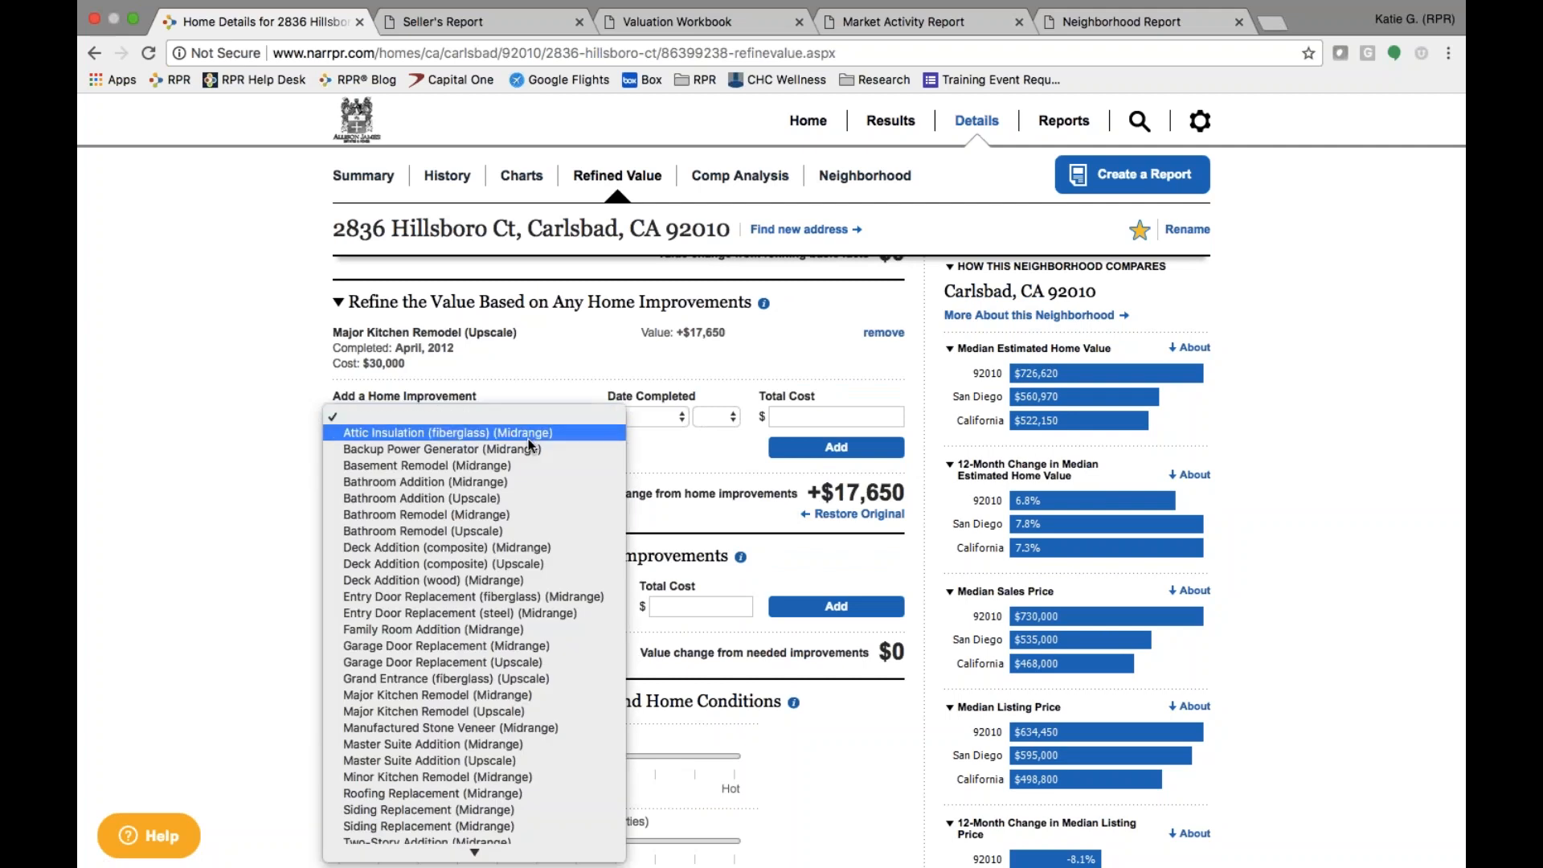
scroll(465, 600, "down", 2)
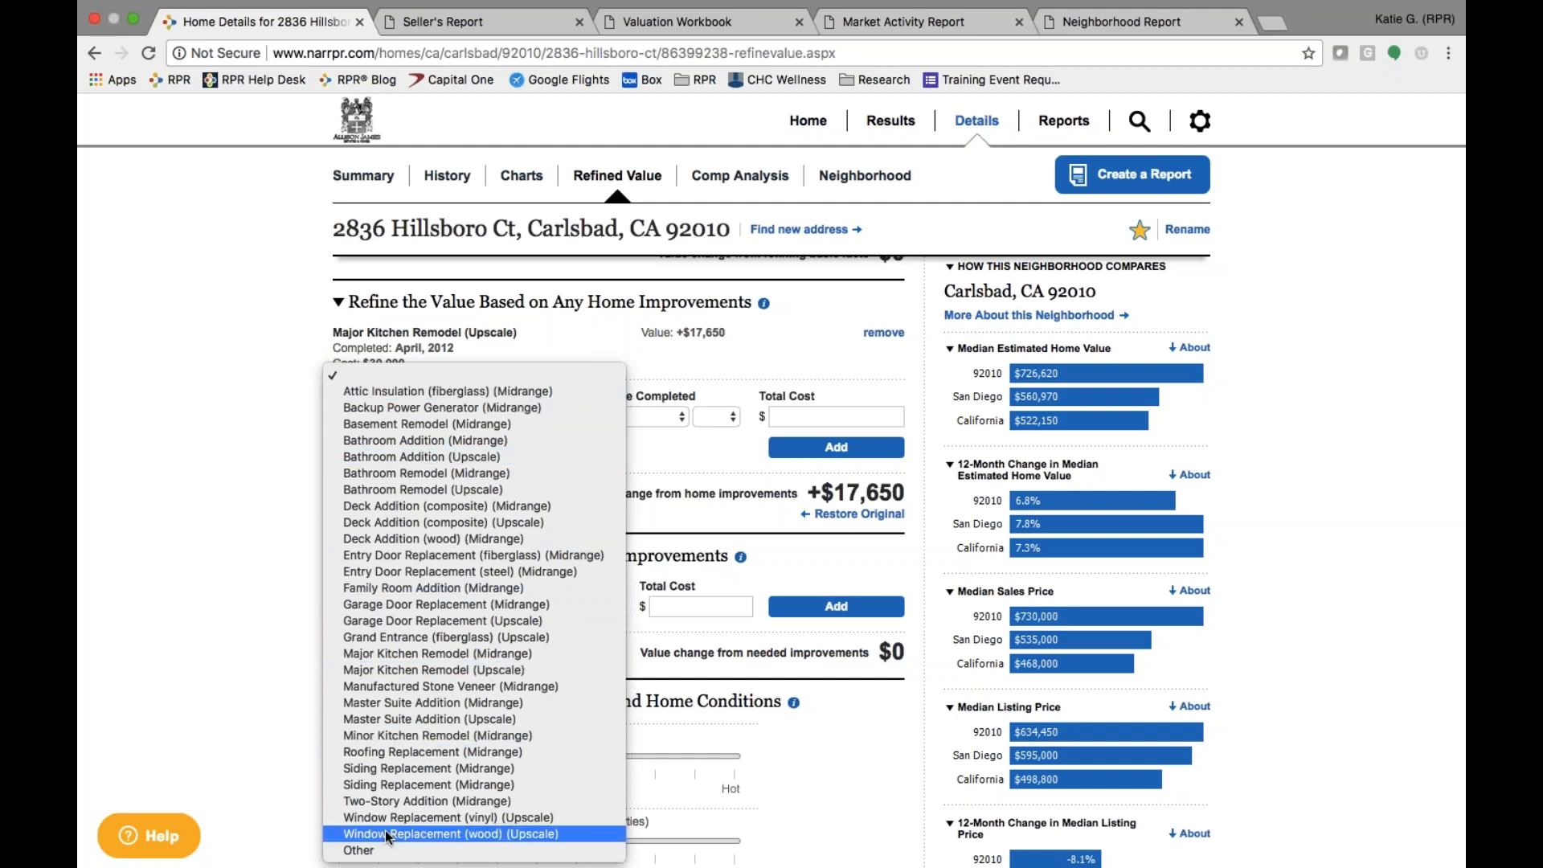
left_click(352, 852)
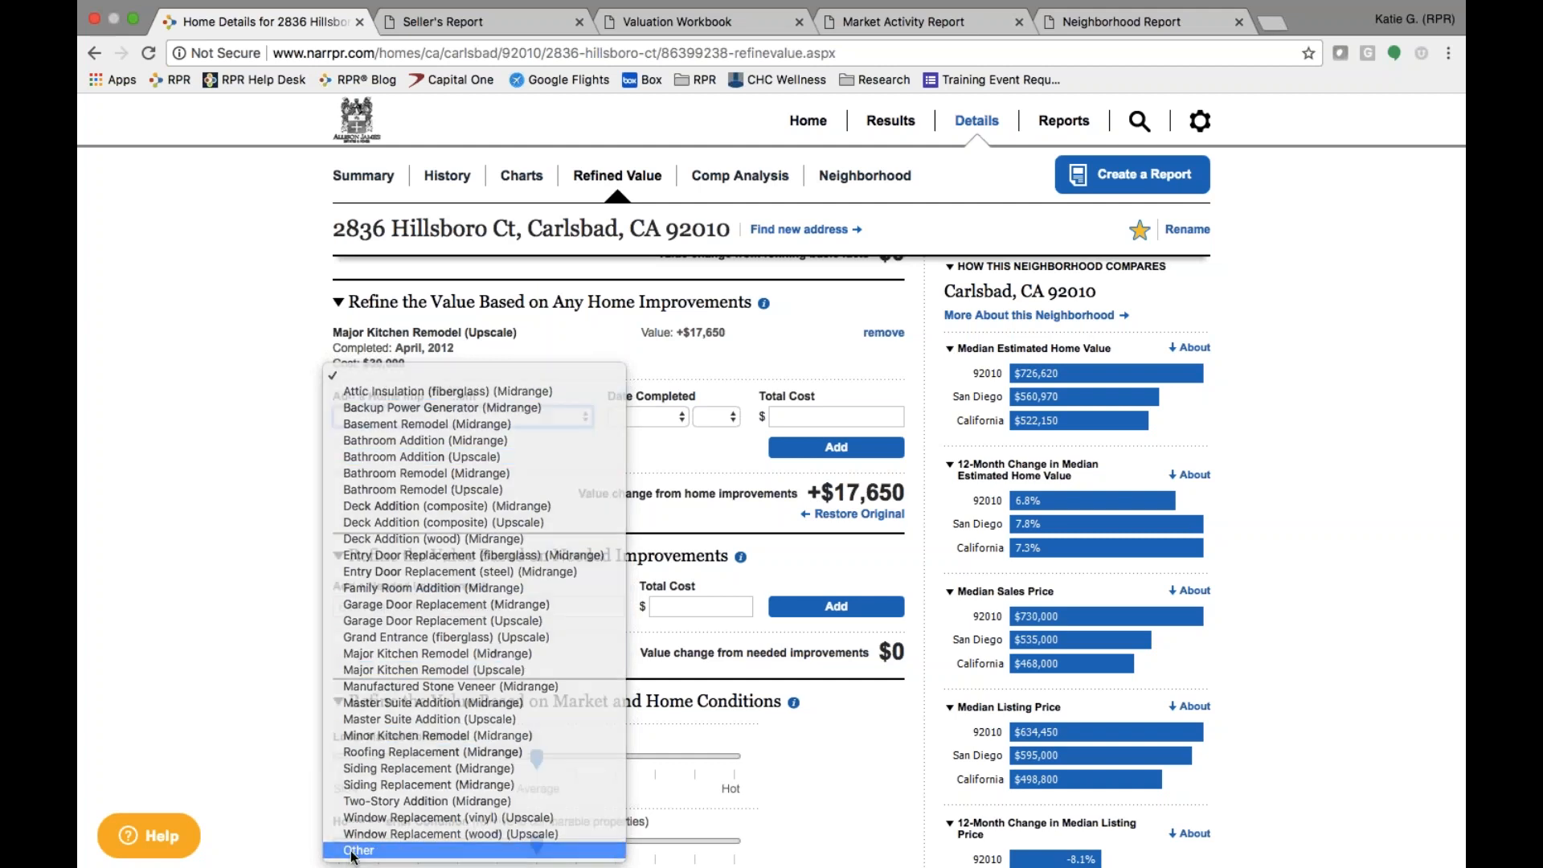
type("wood flooring")
left_click(654, 413)
left_click(654, 480)
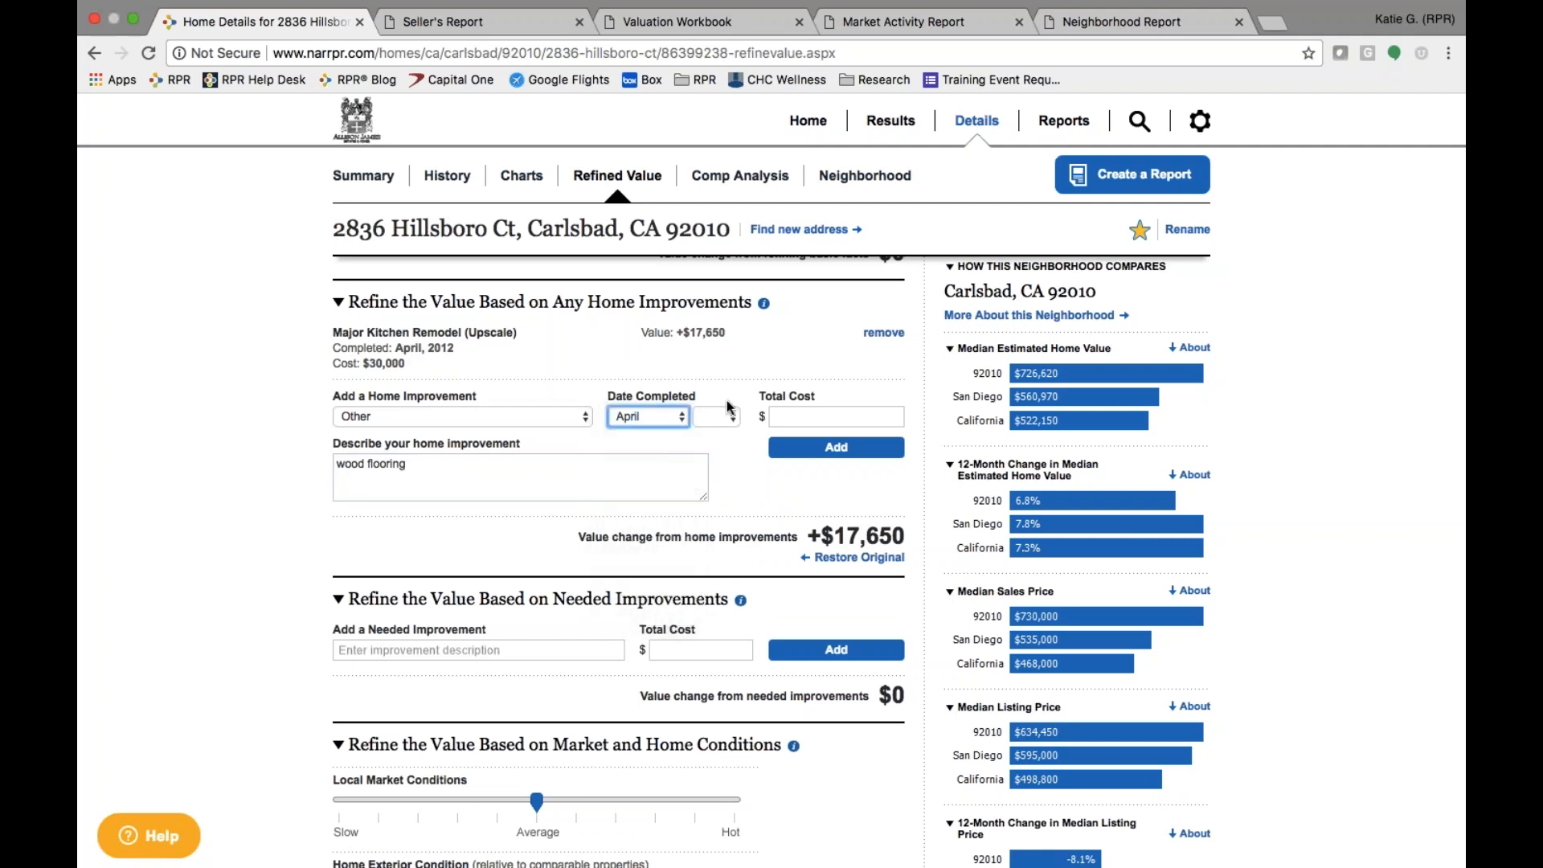
left_click(719, 416)
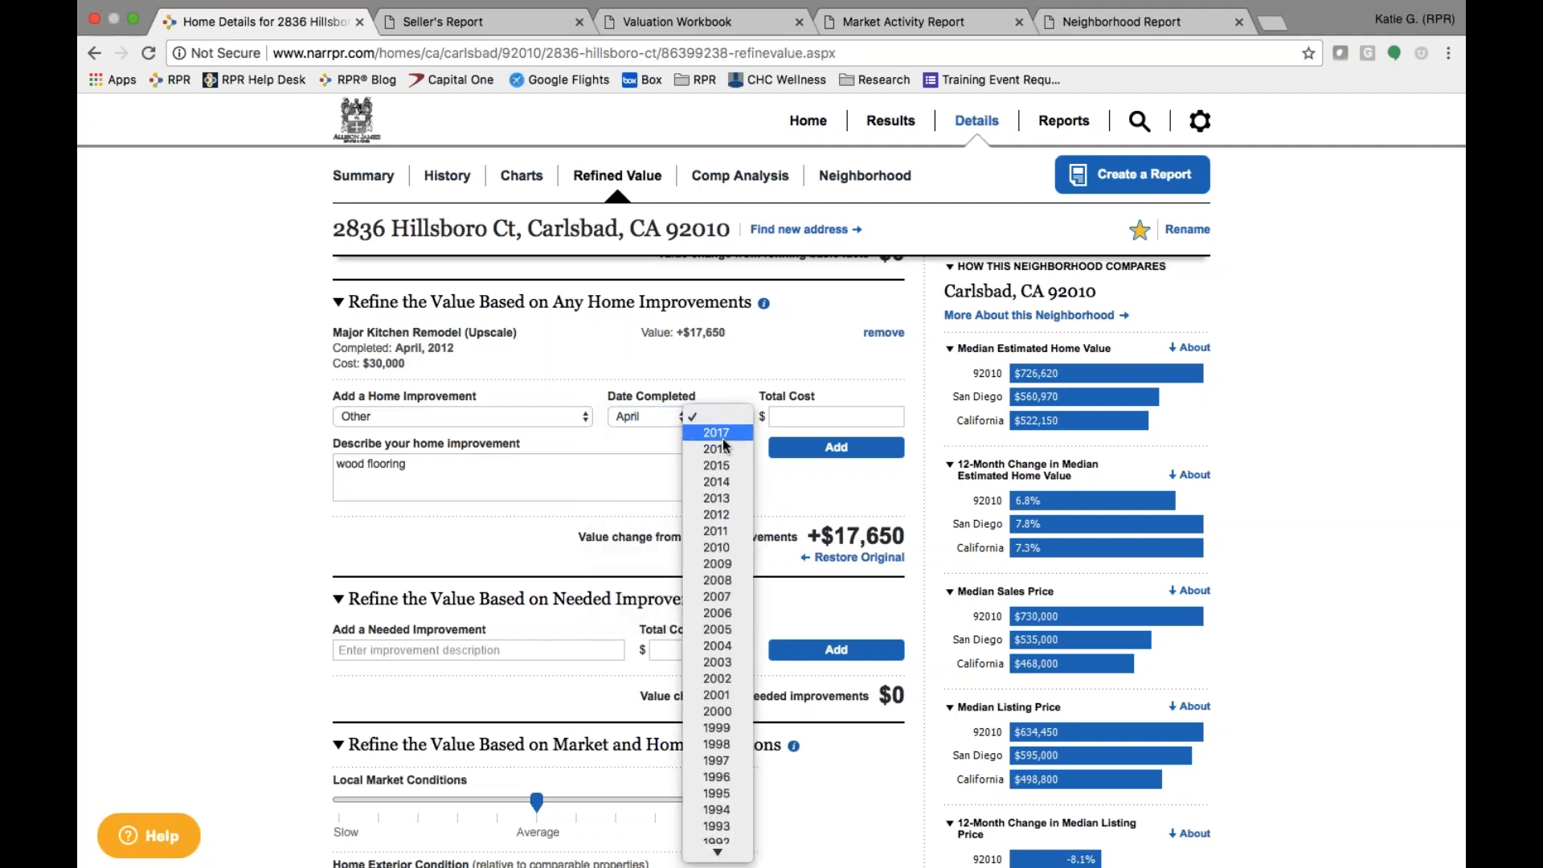
left_click(723, 509)
key("Tab")
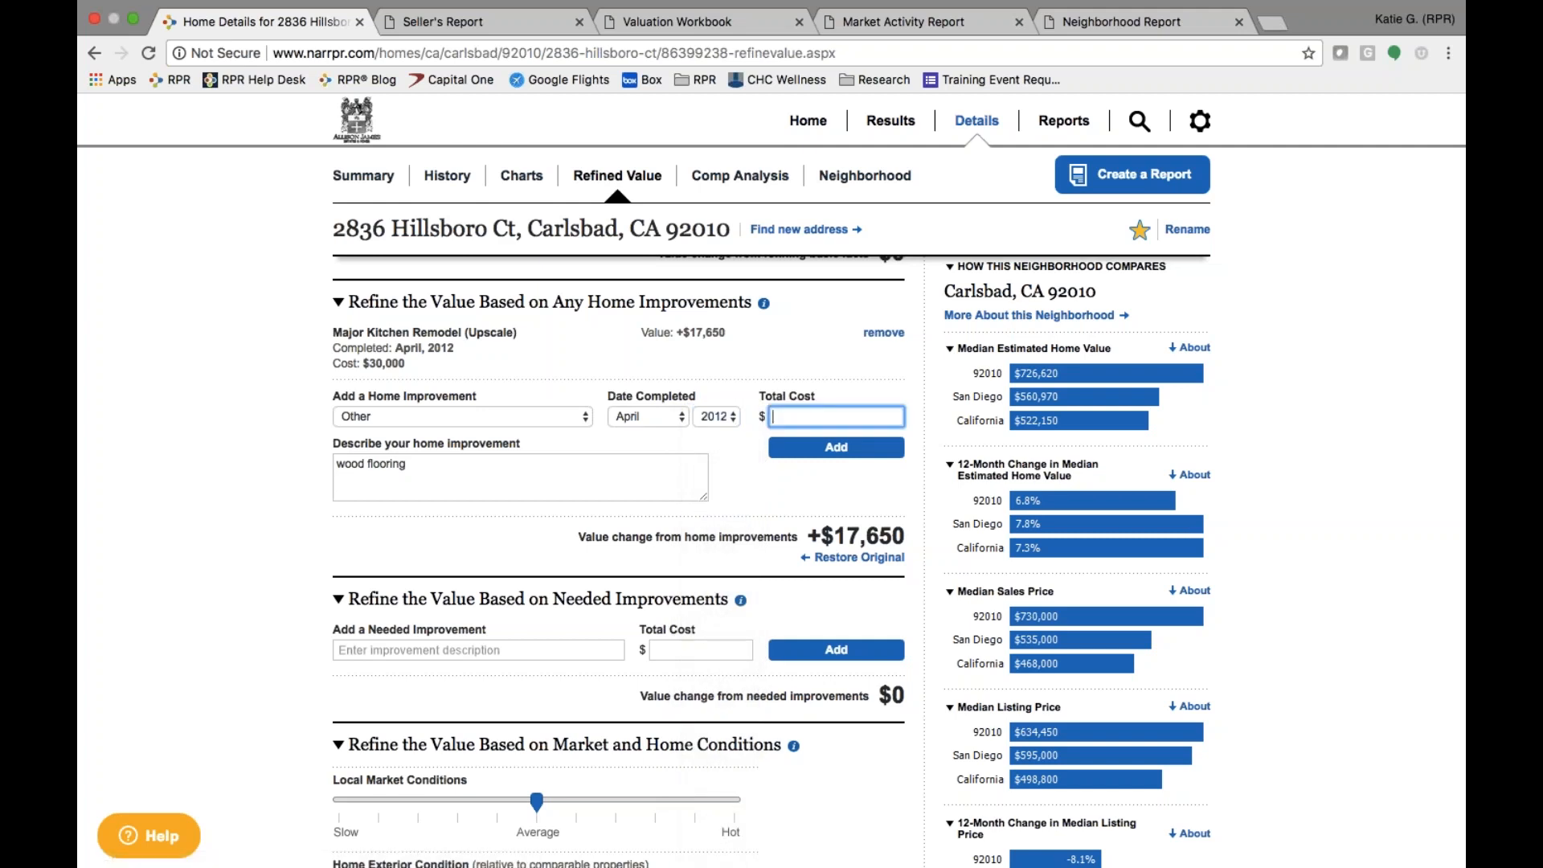
type("8000")
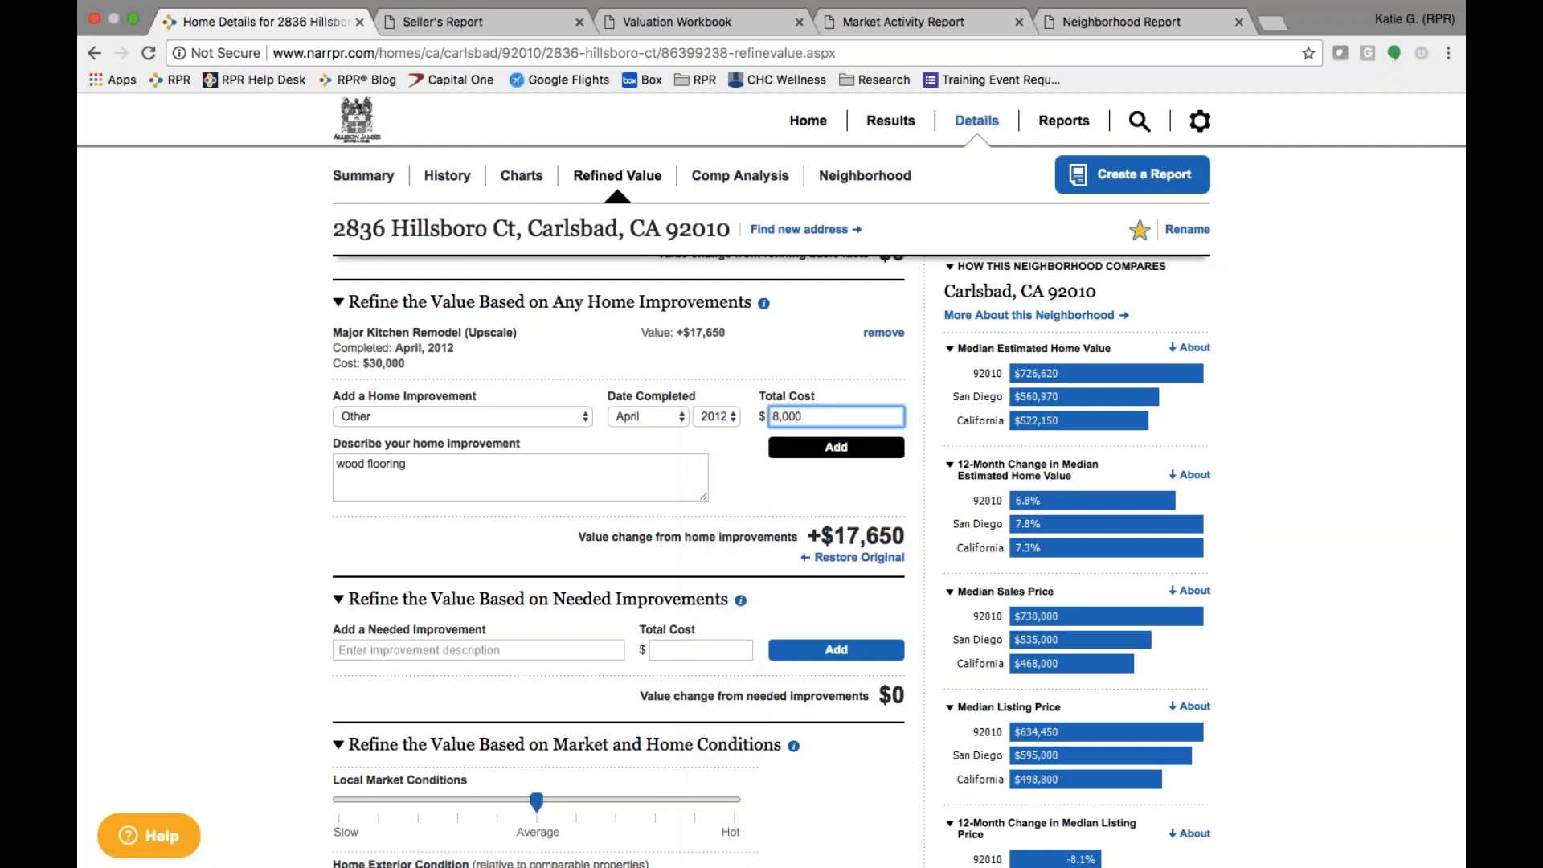
left_click(858, 452)
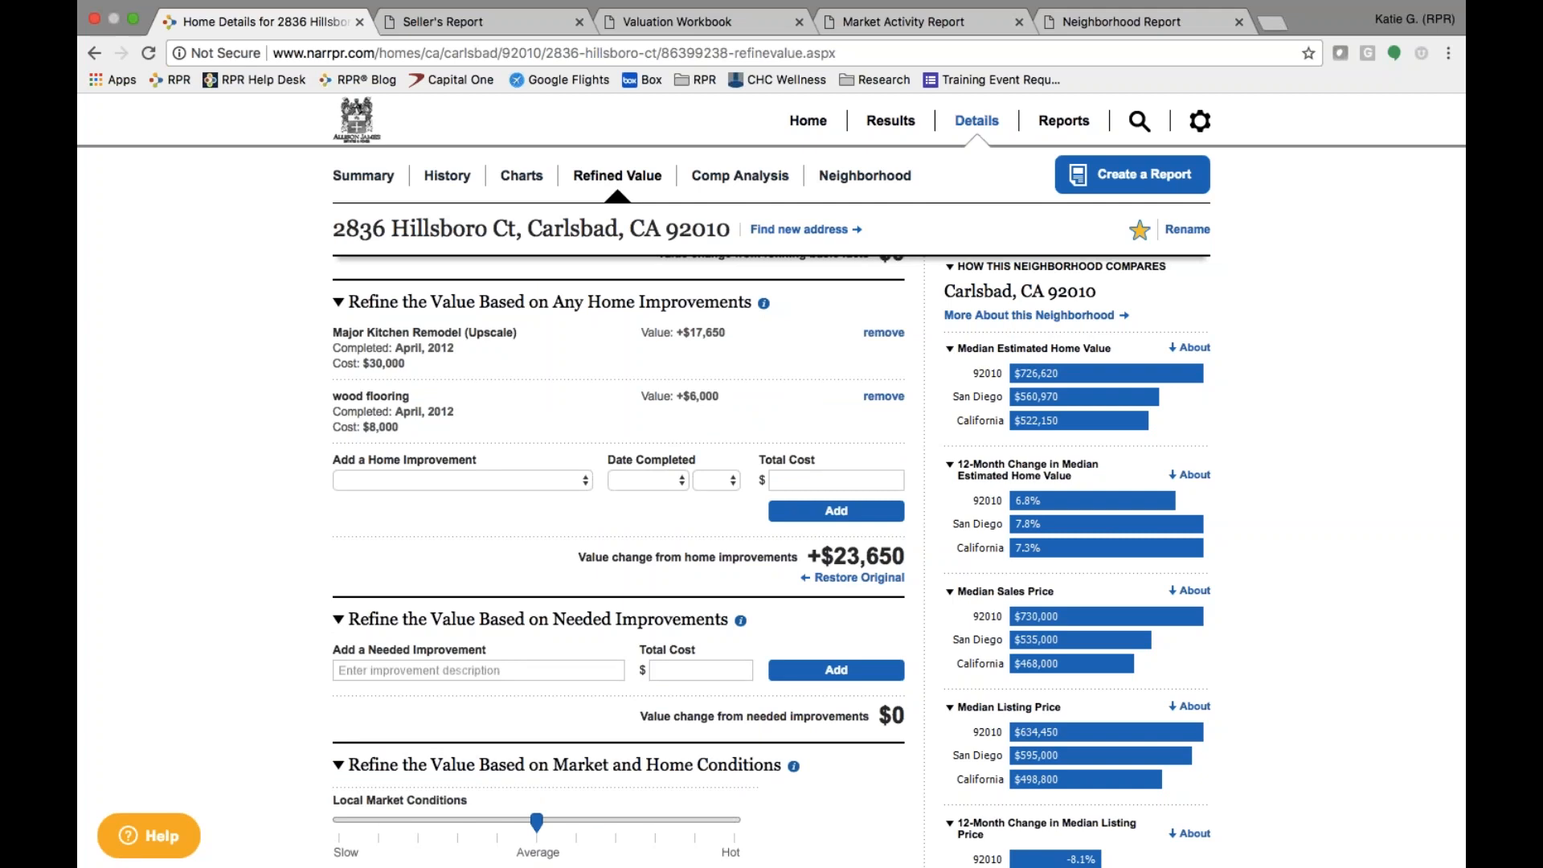
scroll(806, 626, "down", 5)
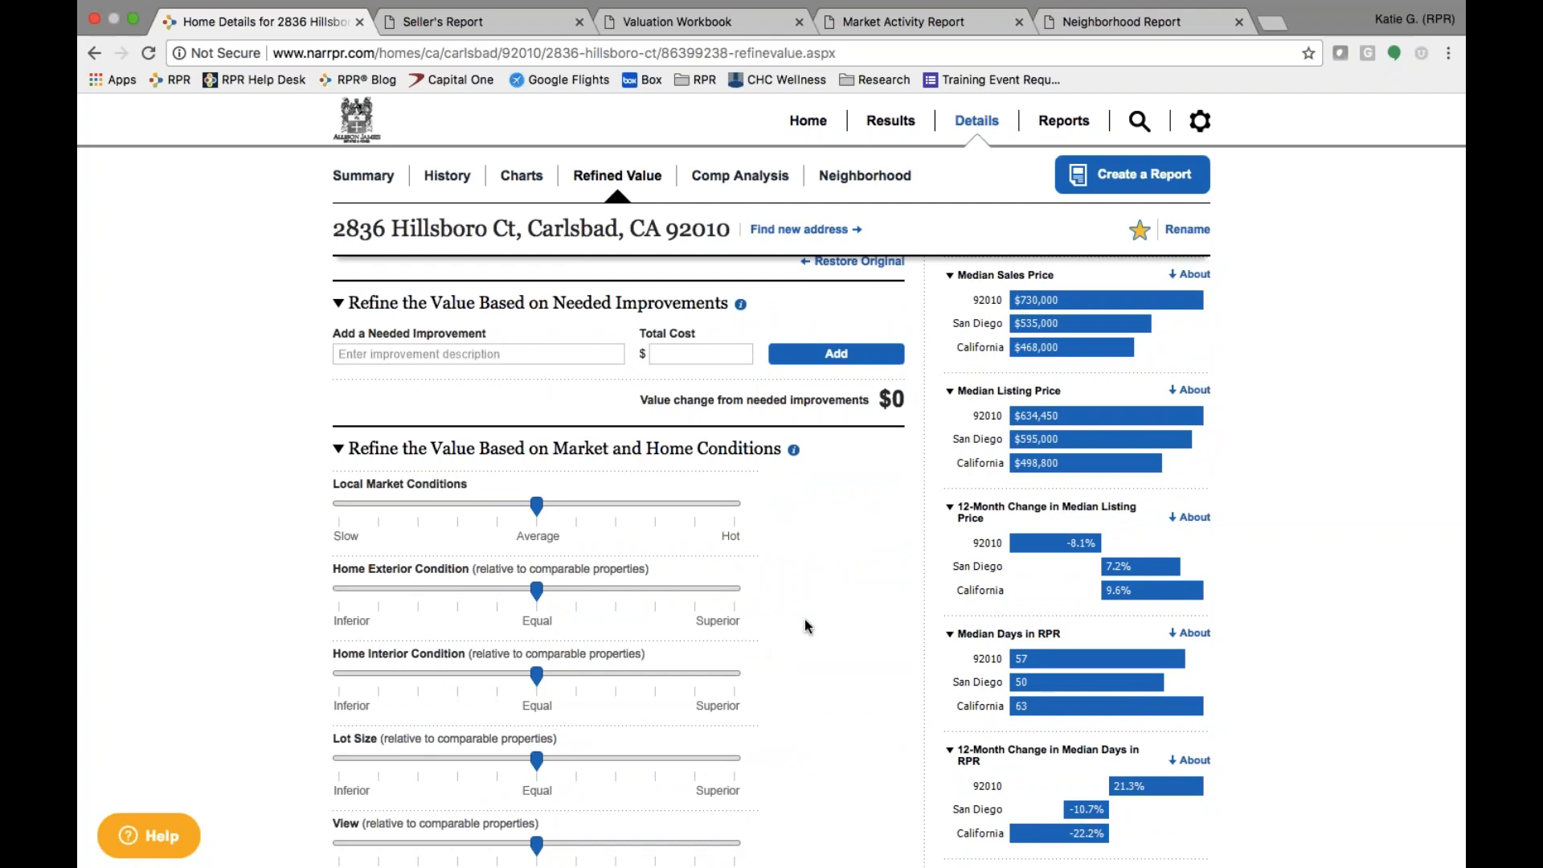
- Add 'Sliding Door' as a needed improvement with a $5,000 total cost
left_click(563, 356)
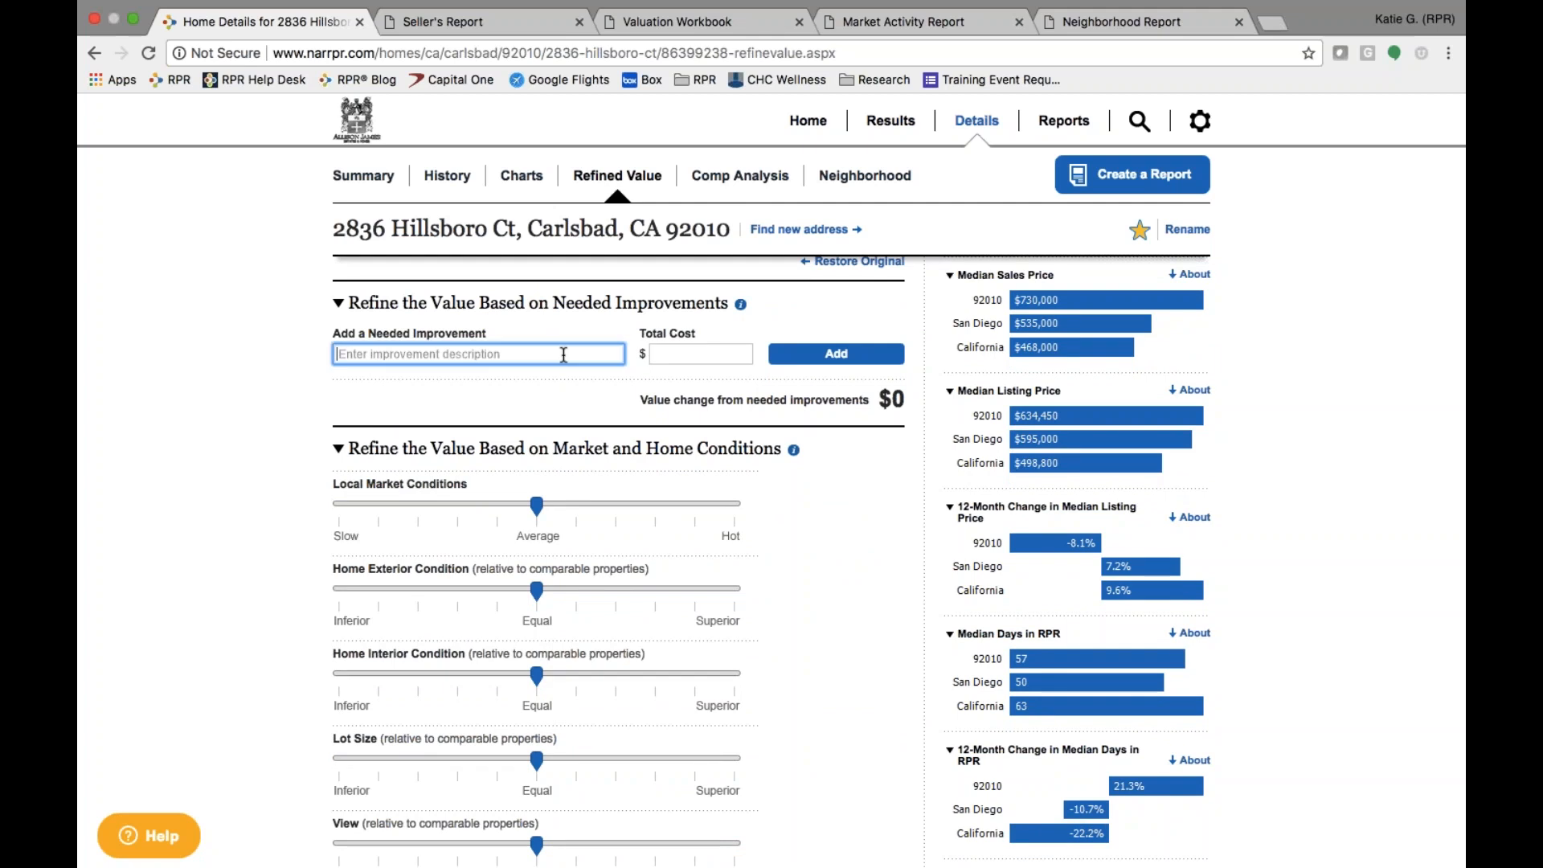
type("Slide")
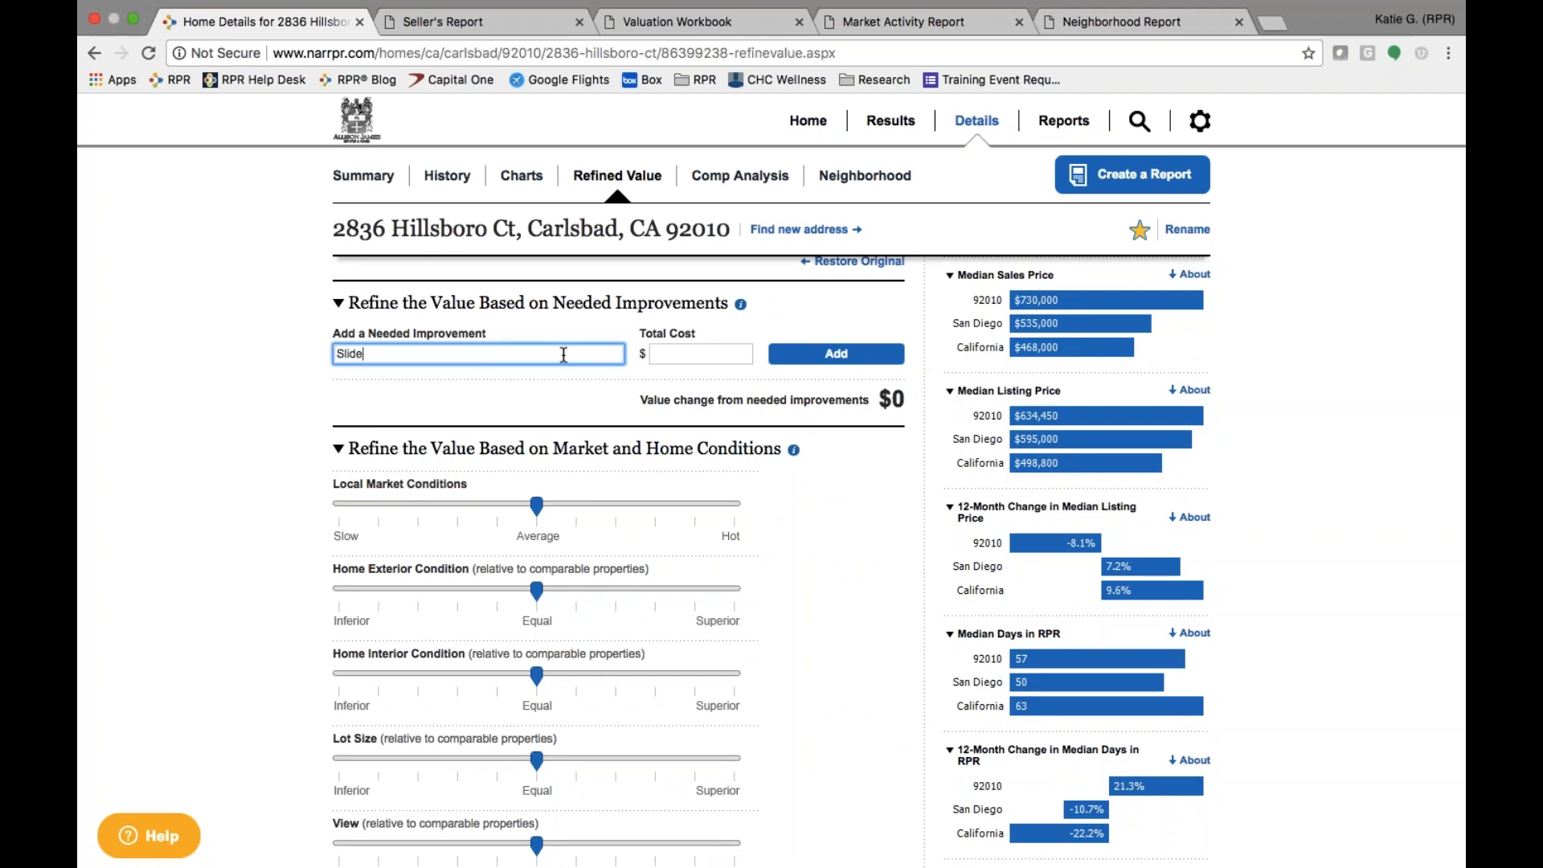
key("BackSpace")
type("ing Door")
left_click(687, 355)
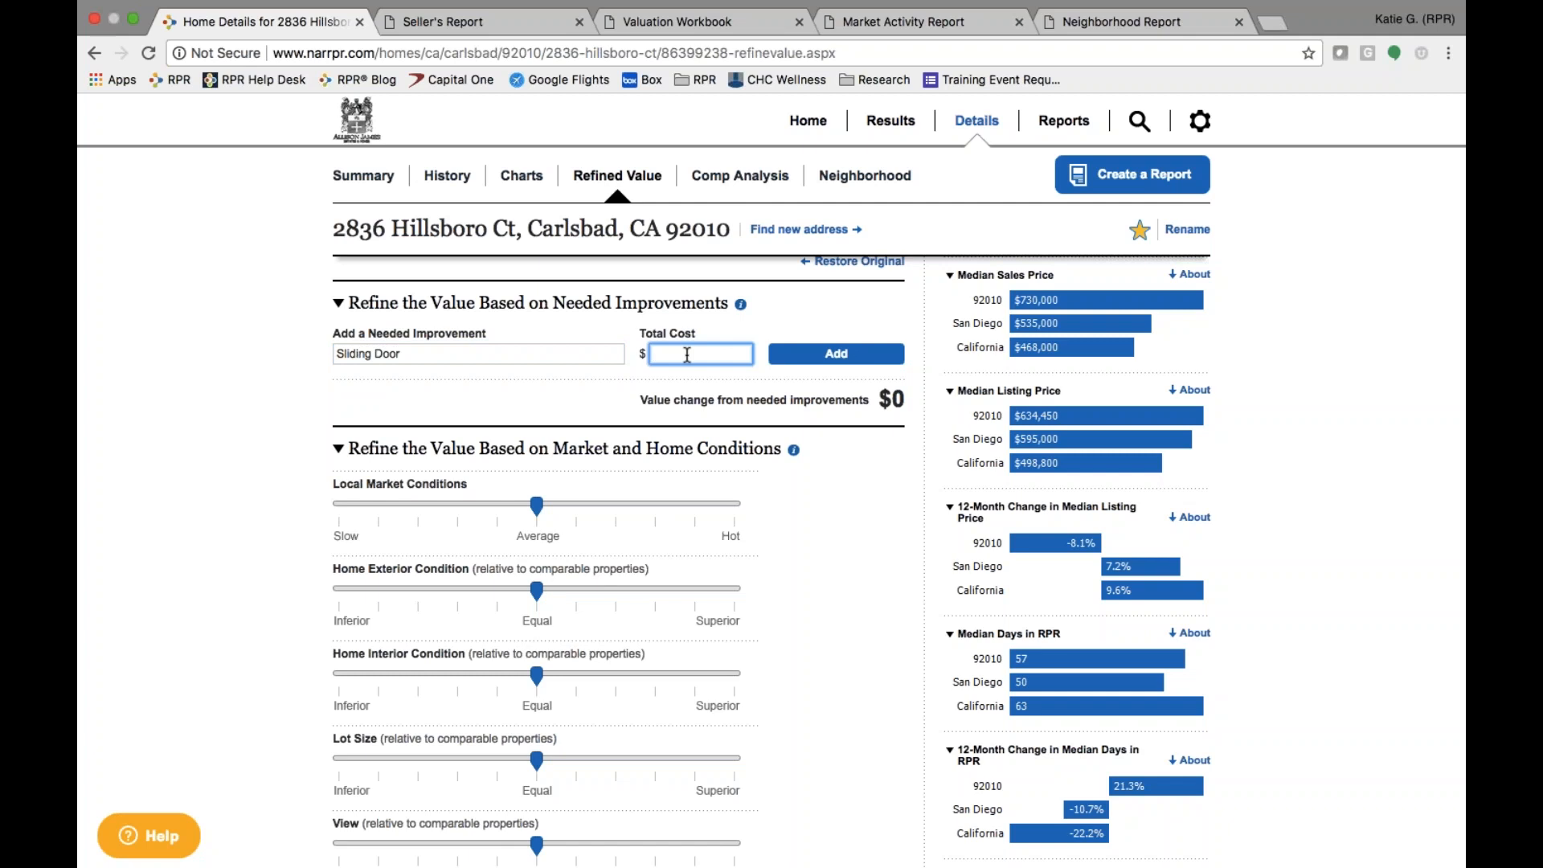
type("5000")
left_click(866, 351)
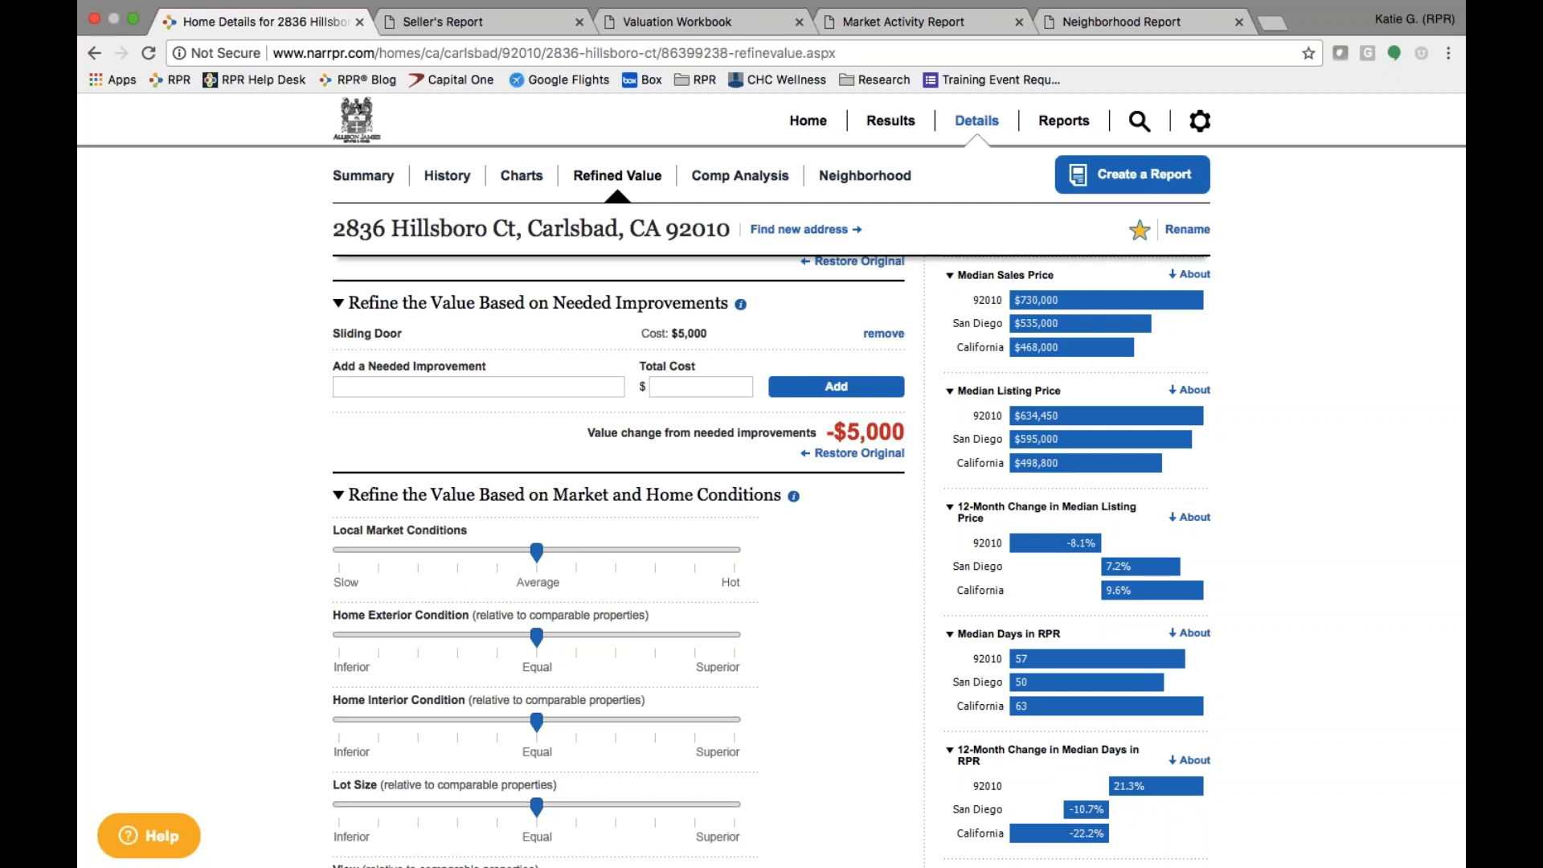
- Move the Local Market Conditions slider two steps below Average toward Slow
scroll(235, 663, "down", 3)
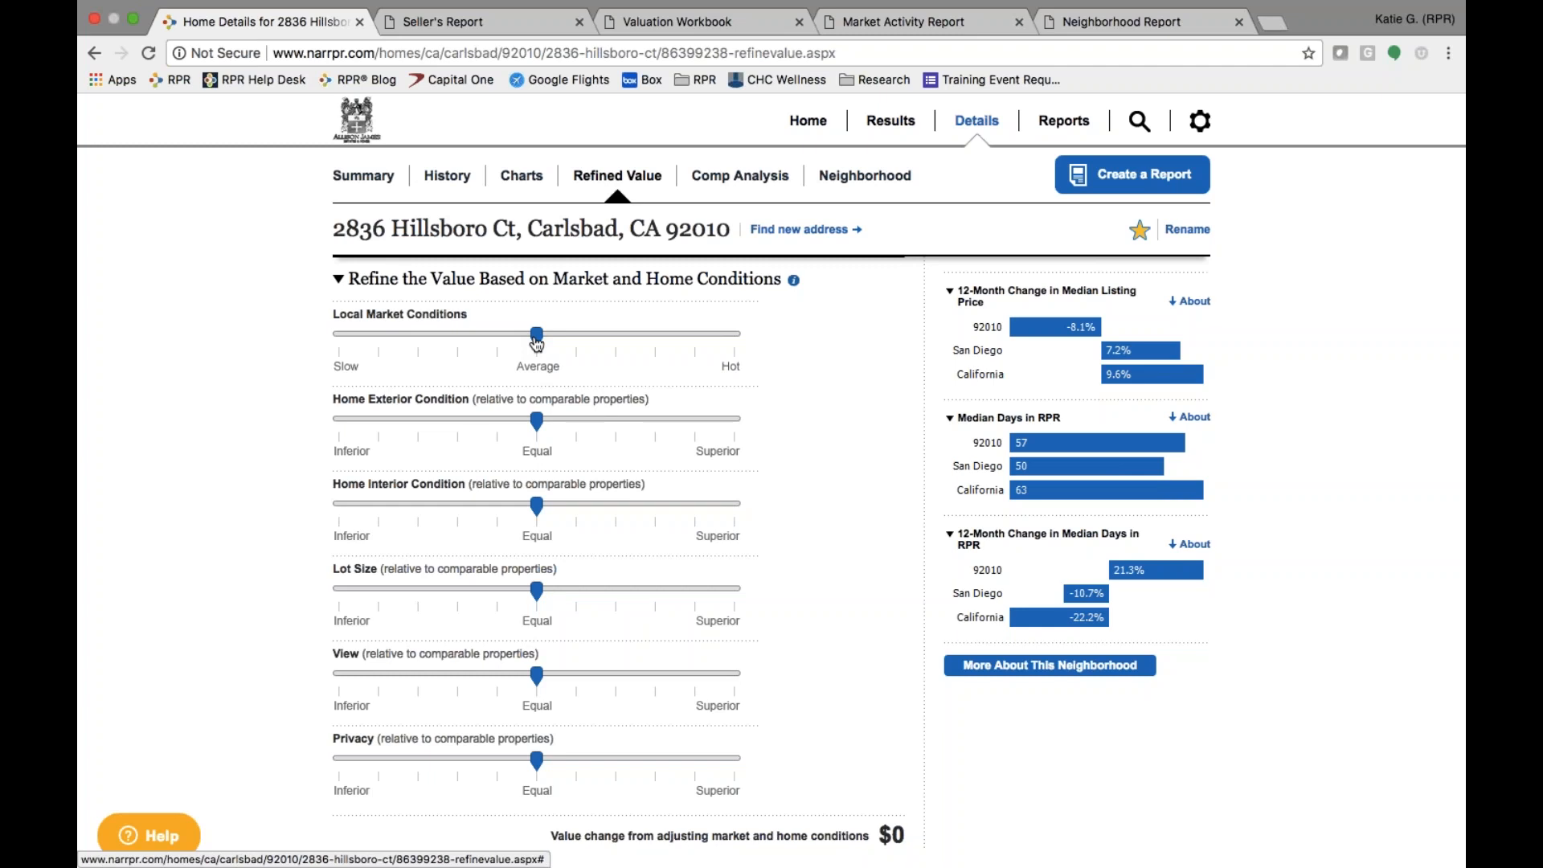
left_click_drag(537, 344, 564, 346)
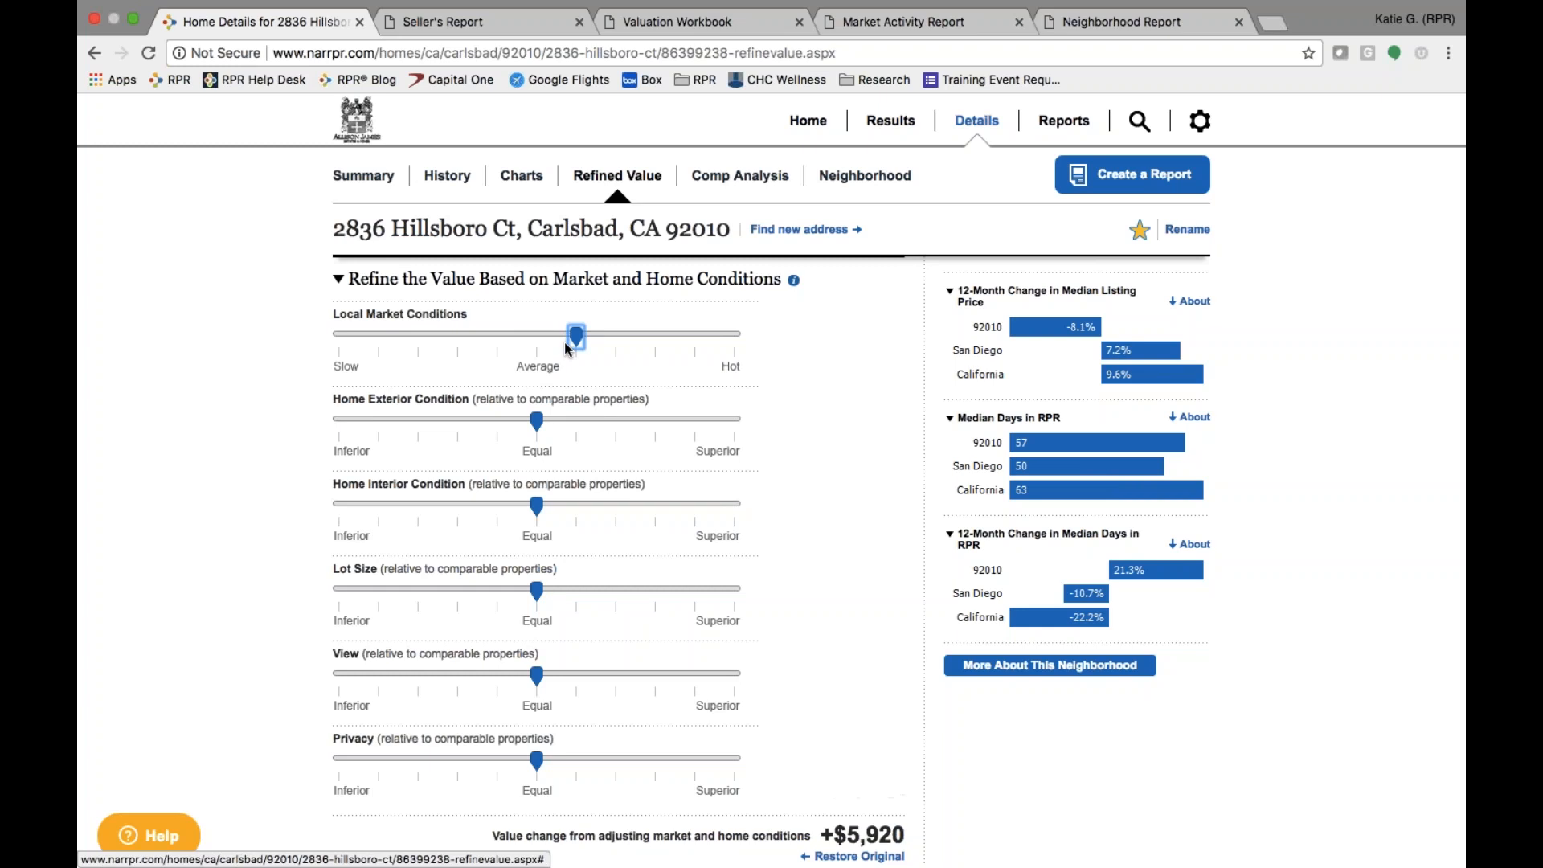
left_click_drag(570, 344, 457, 347)
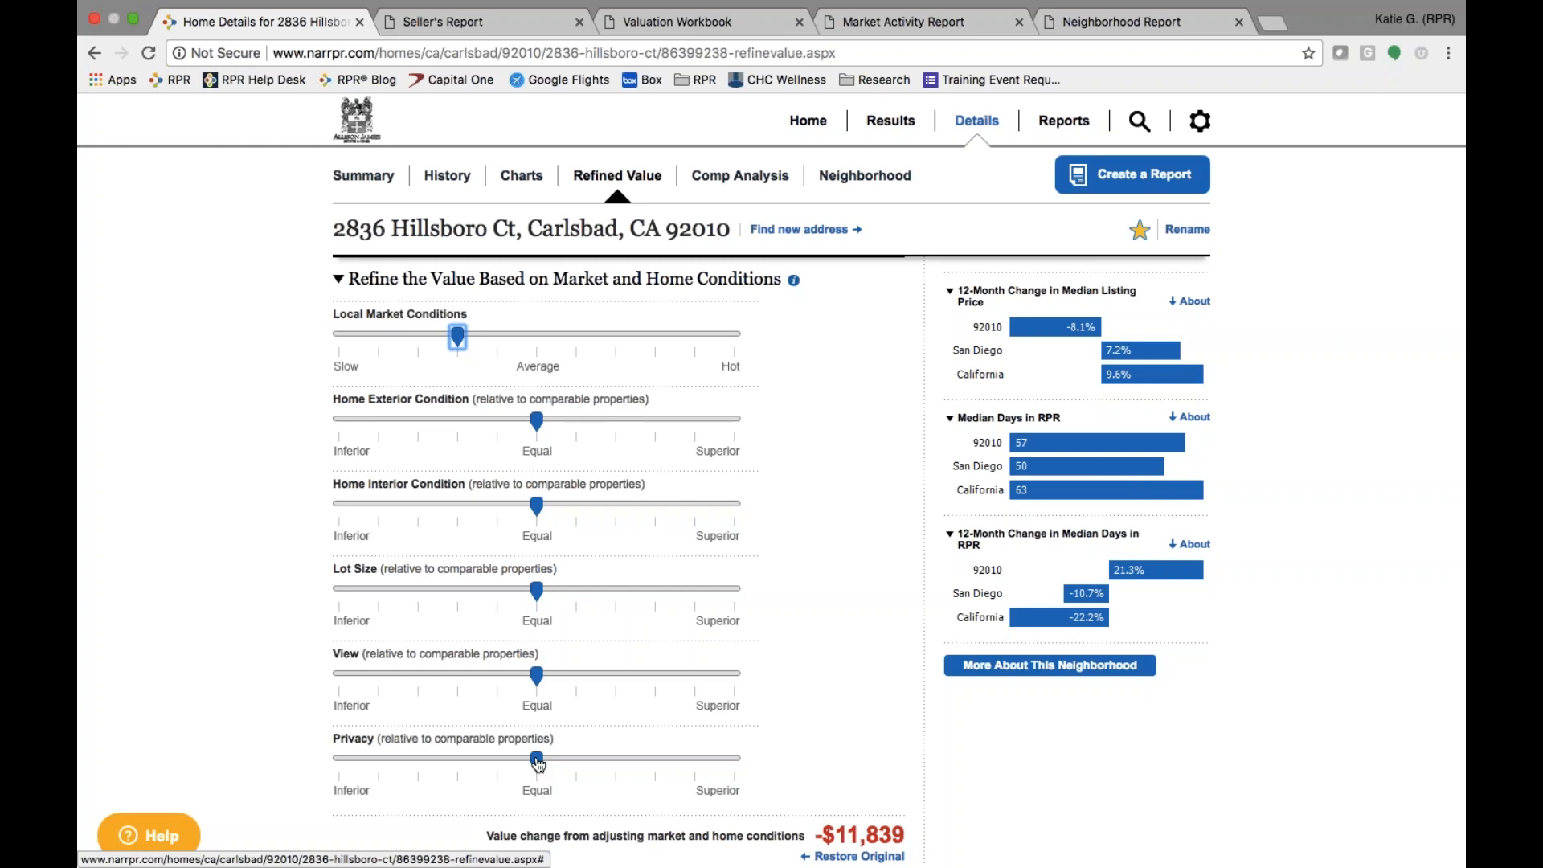
scroll(836, 714, "down", 3)
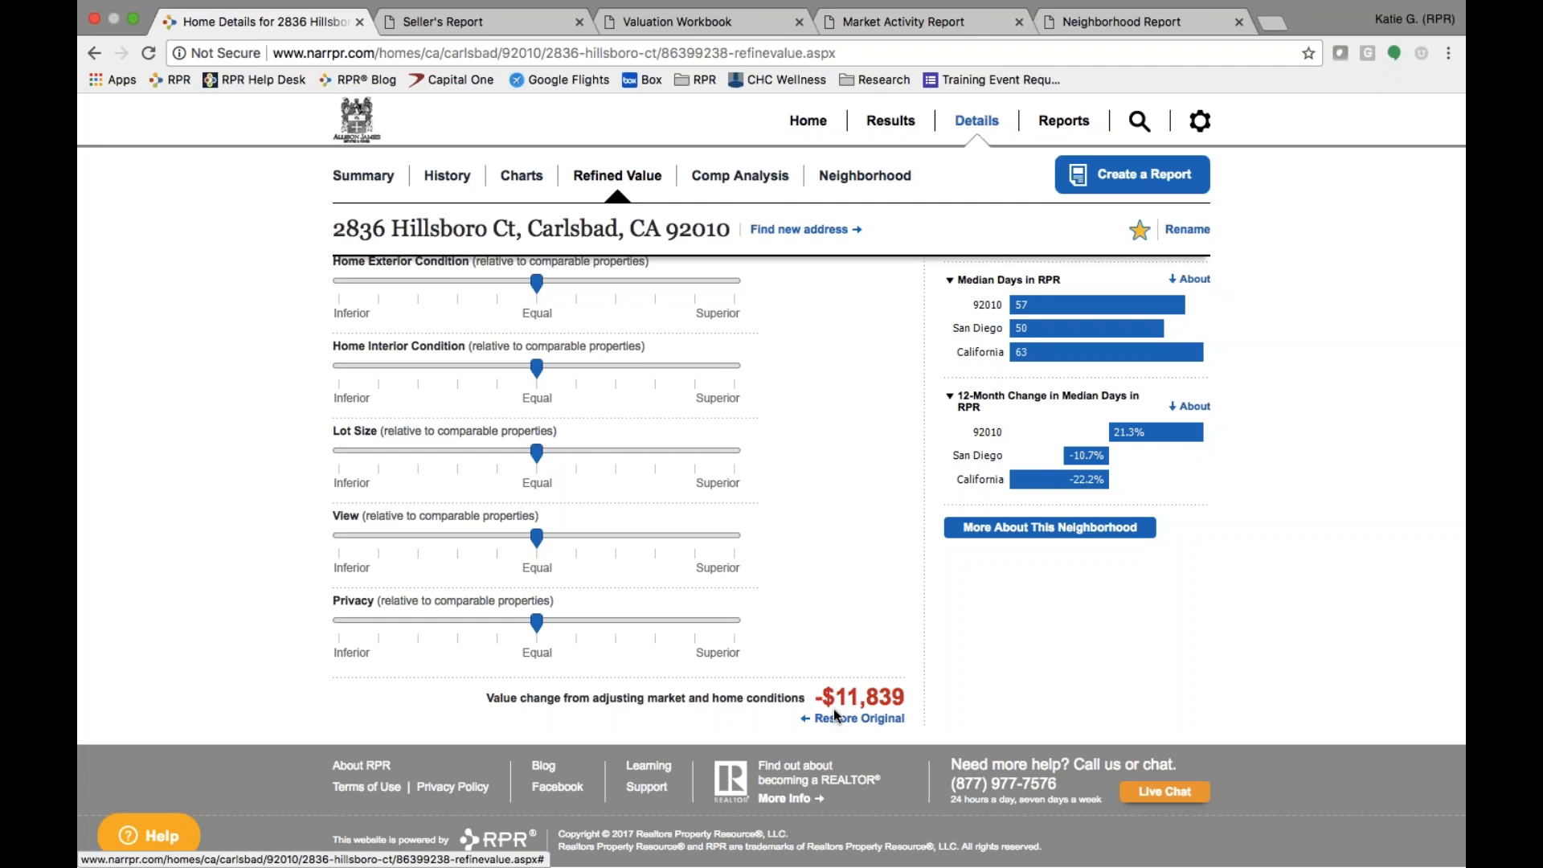
scroll(872, 463, "up", 5)
- Remove the wood flooring improvement and describe a new Other one as 'Pool Installation - inground, pebbletec'
scroll(506, 458, "up", 4)
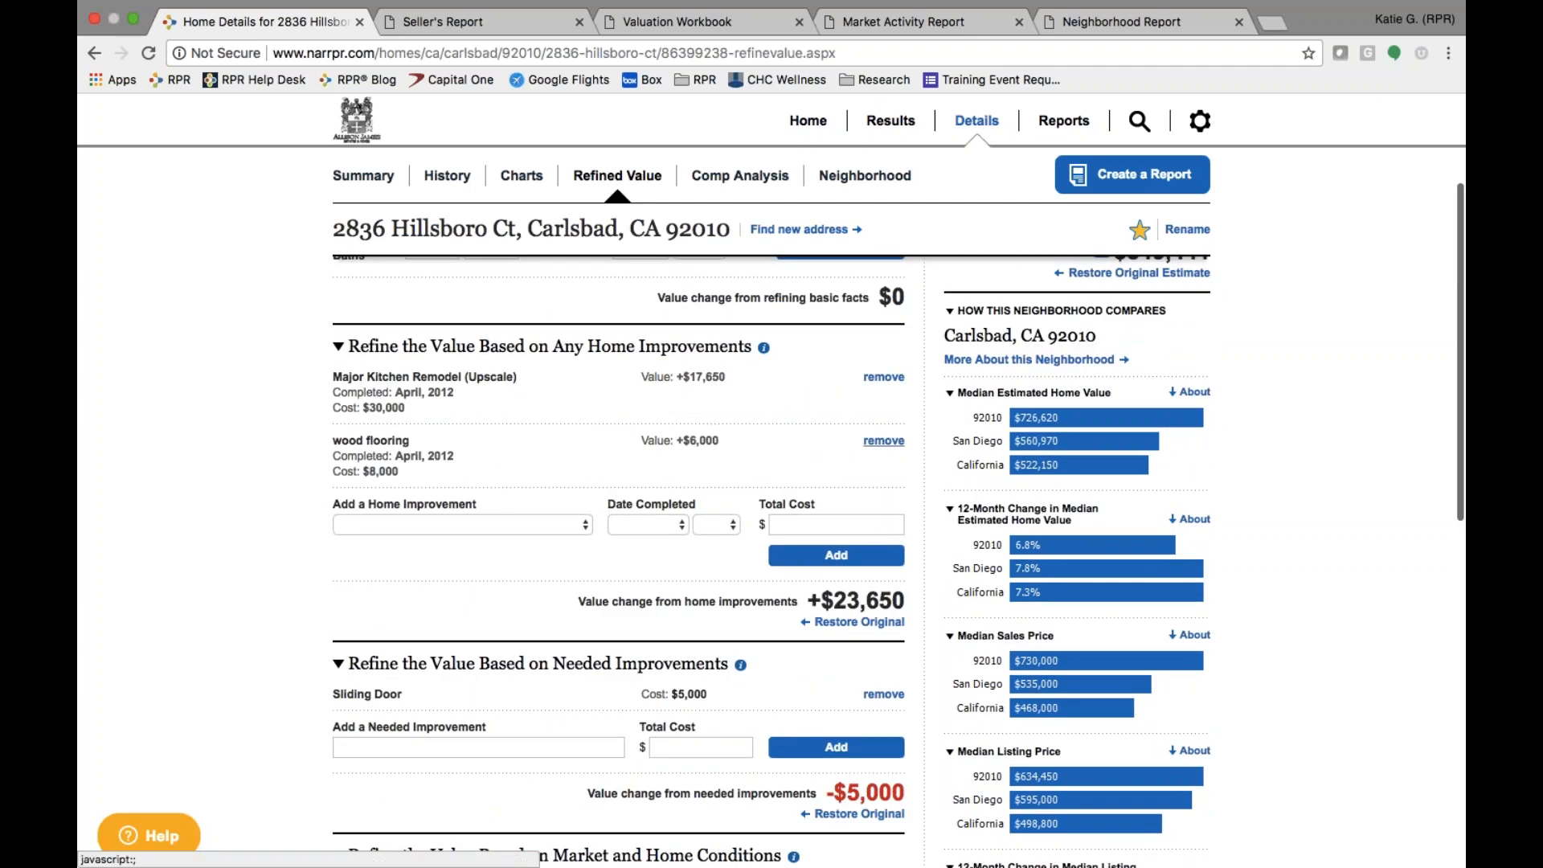
left_click(881, 441)
left_click(414, 462)
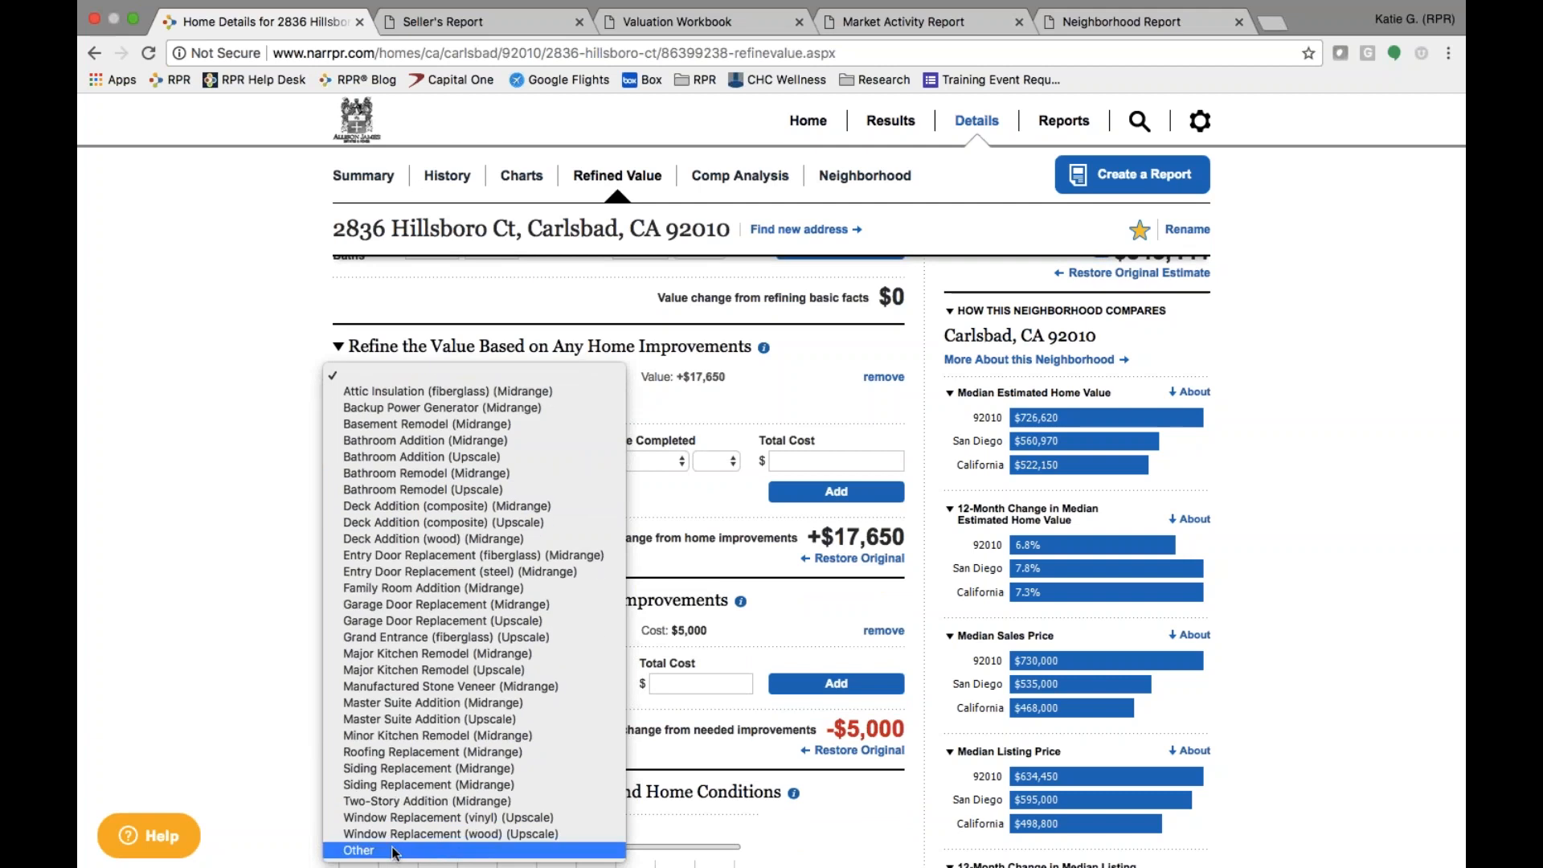
left_click(395, 853)
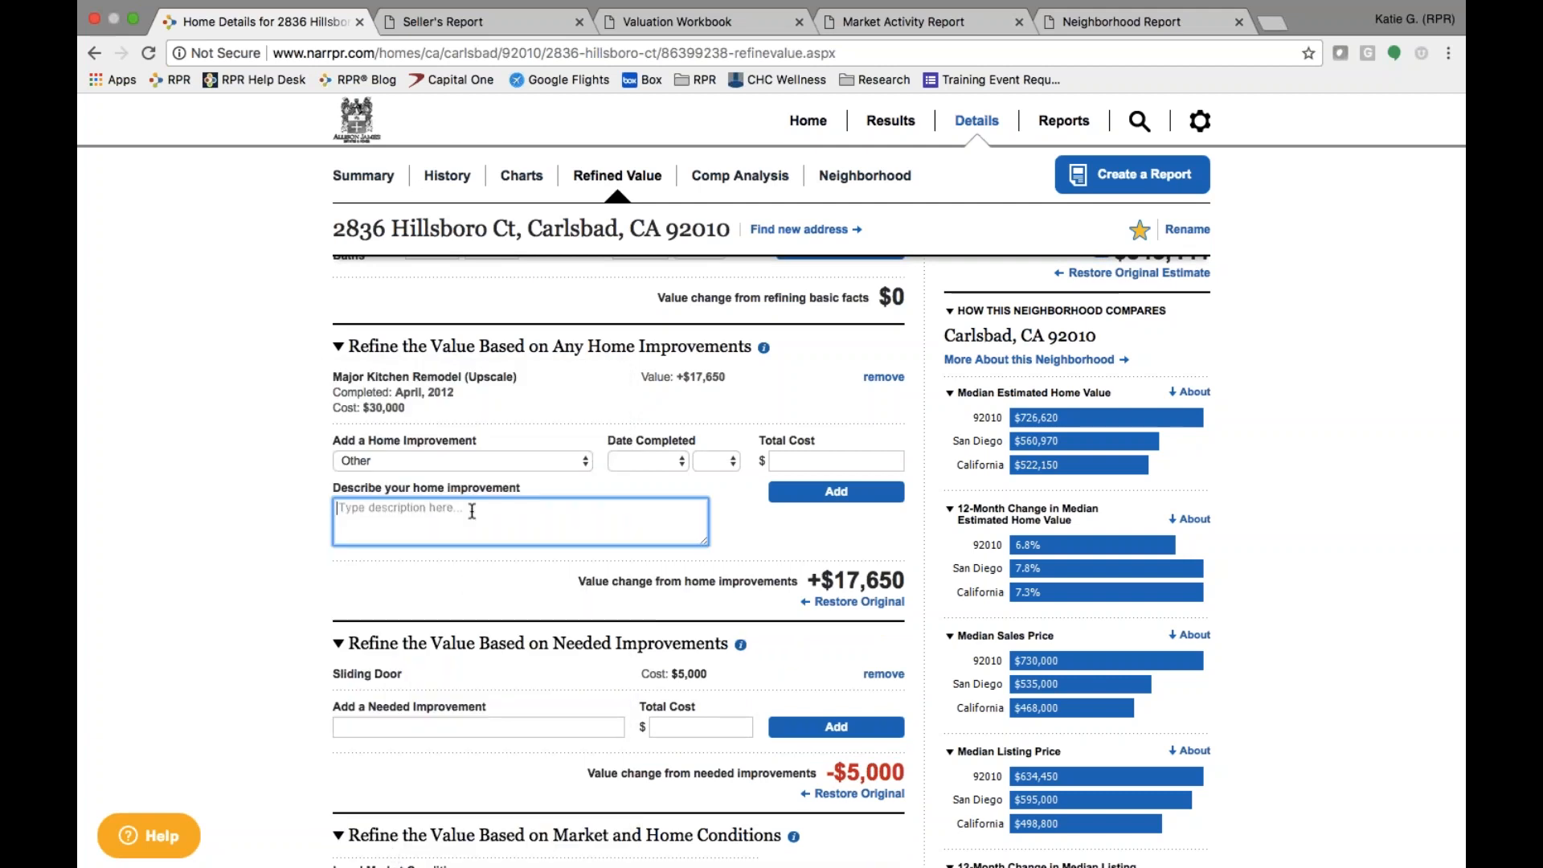
type("Pool Installation - inground, pebbletec")
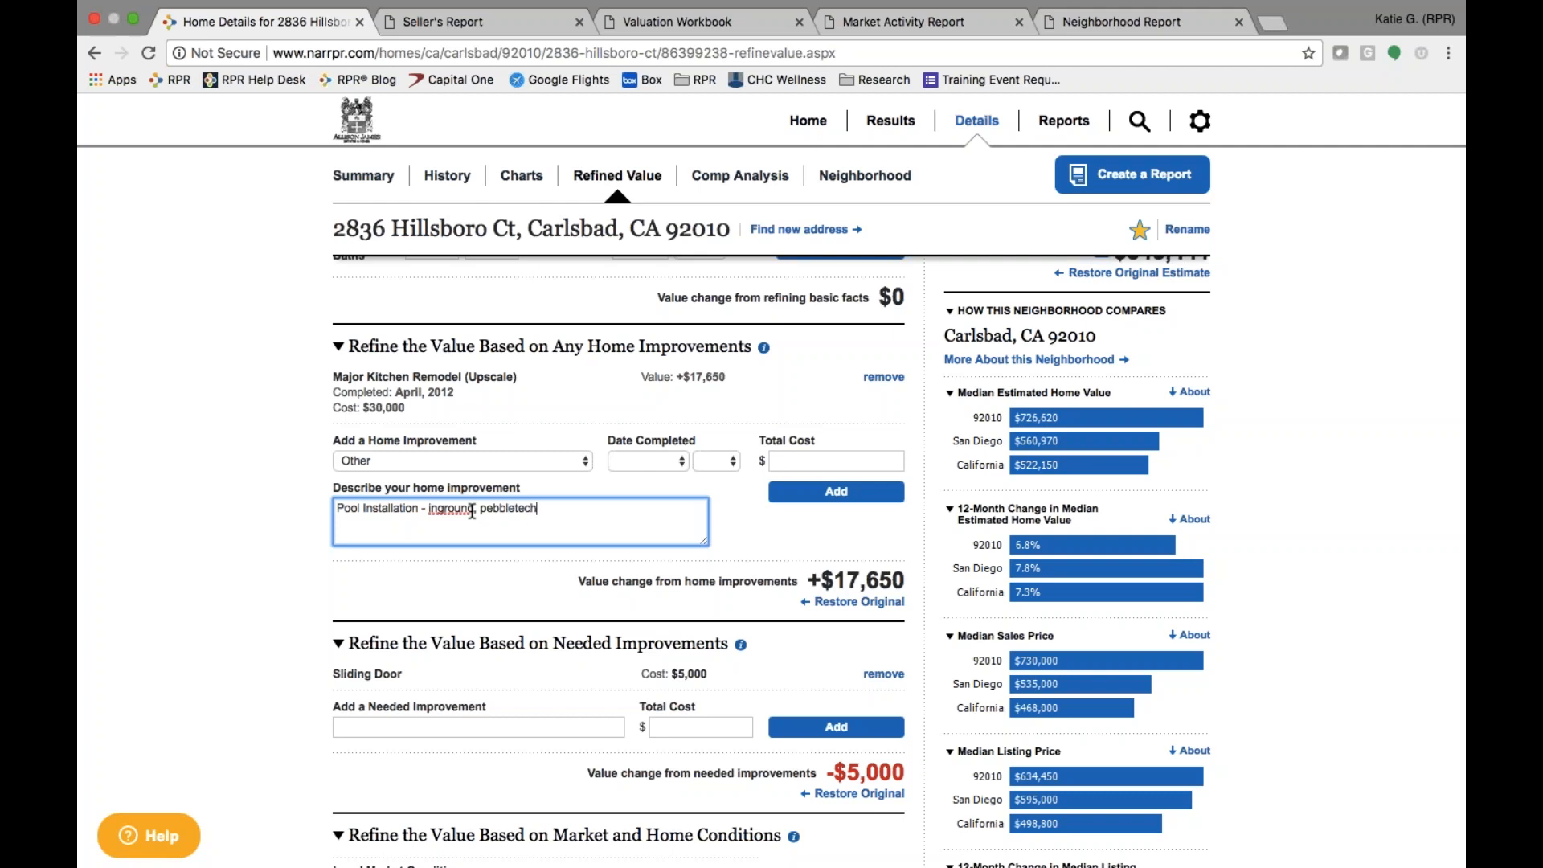
- Date the pool April 2013 at $45,000, add it, and go to Summary
left_click(639, 460)
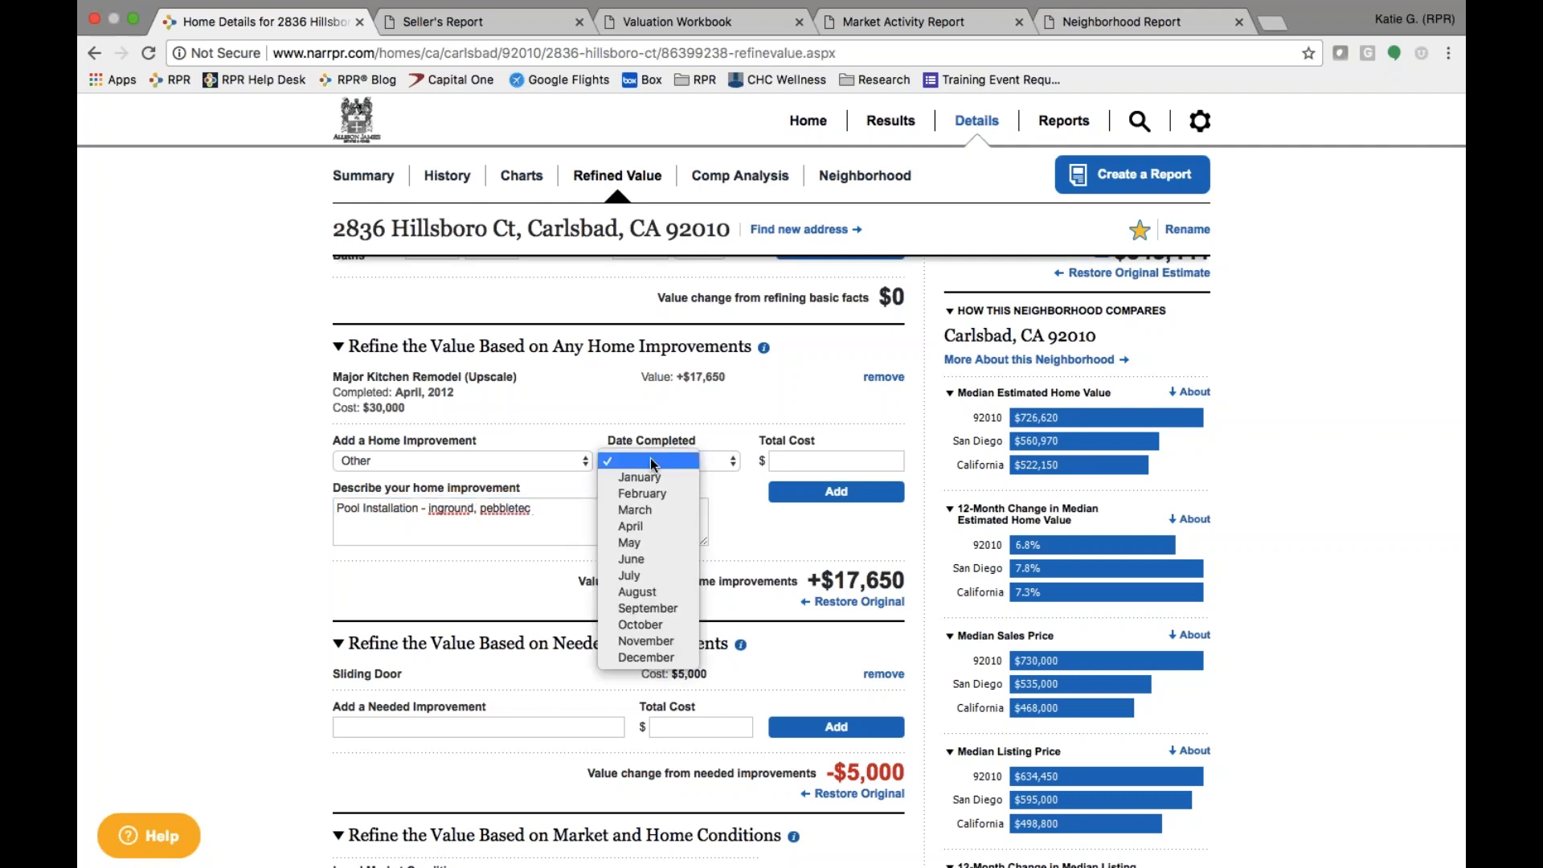
left_click(645, 525)
left_click(722, 461)
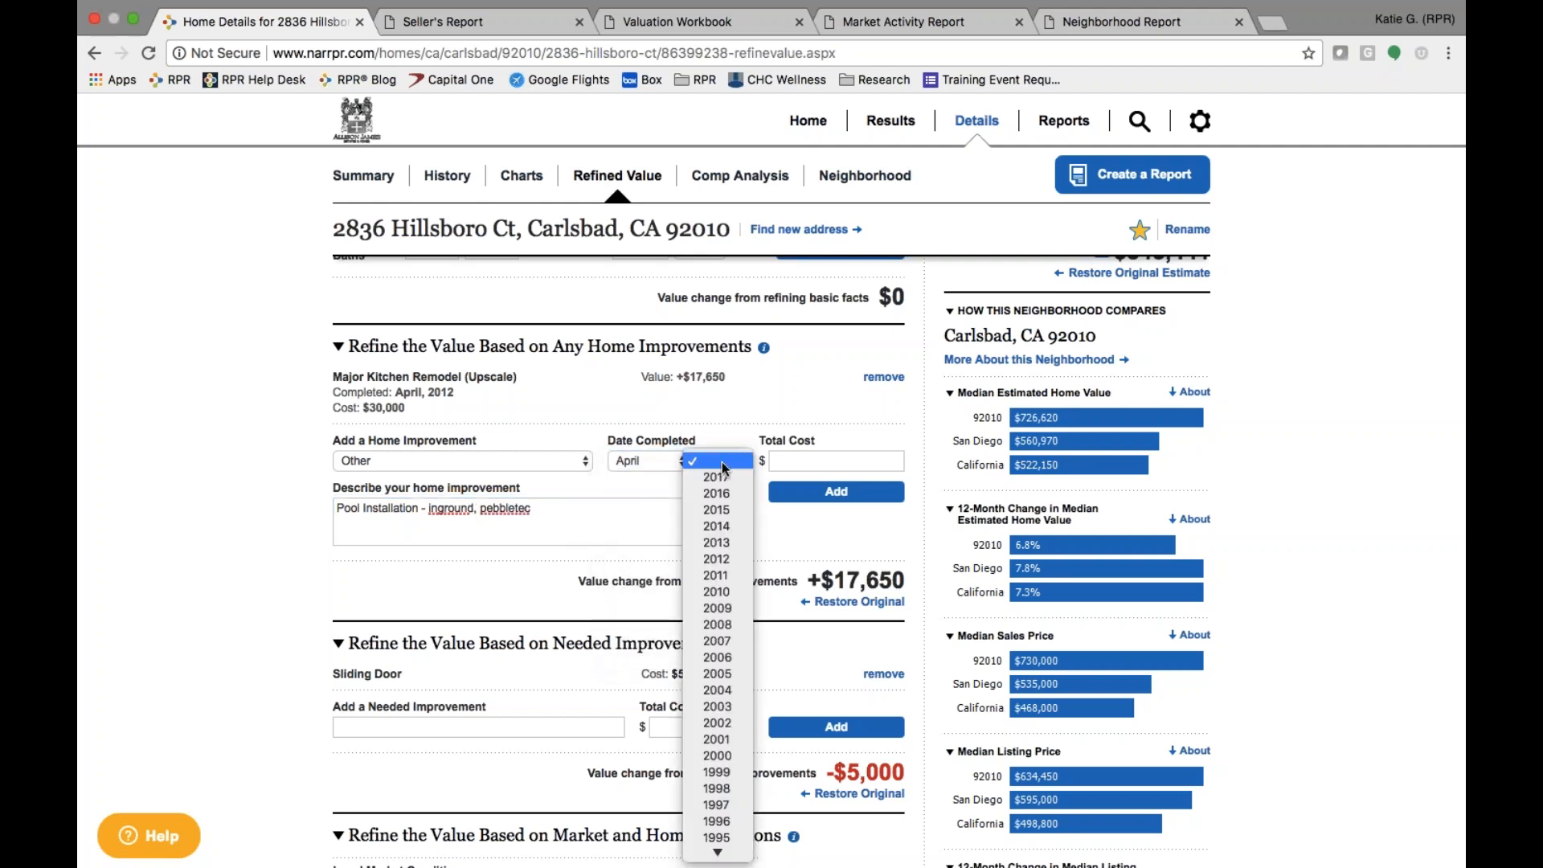
left_click(717, 537)
left_click(799, 460)
type("450000")
left_click(835, 491)
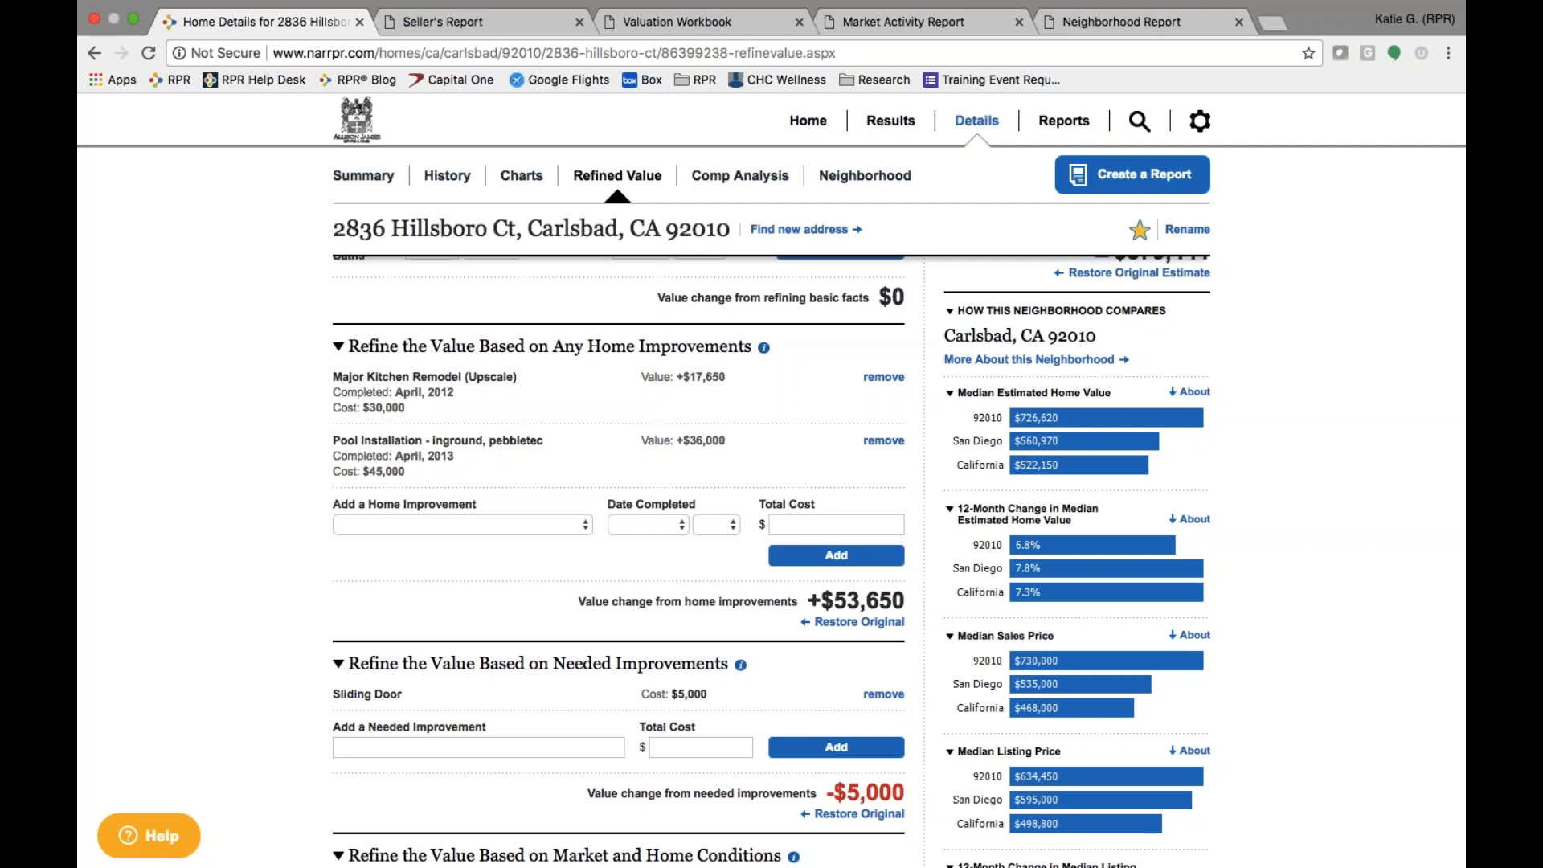
left_click(370, 183)
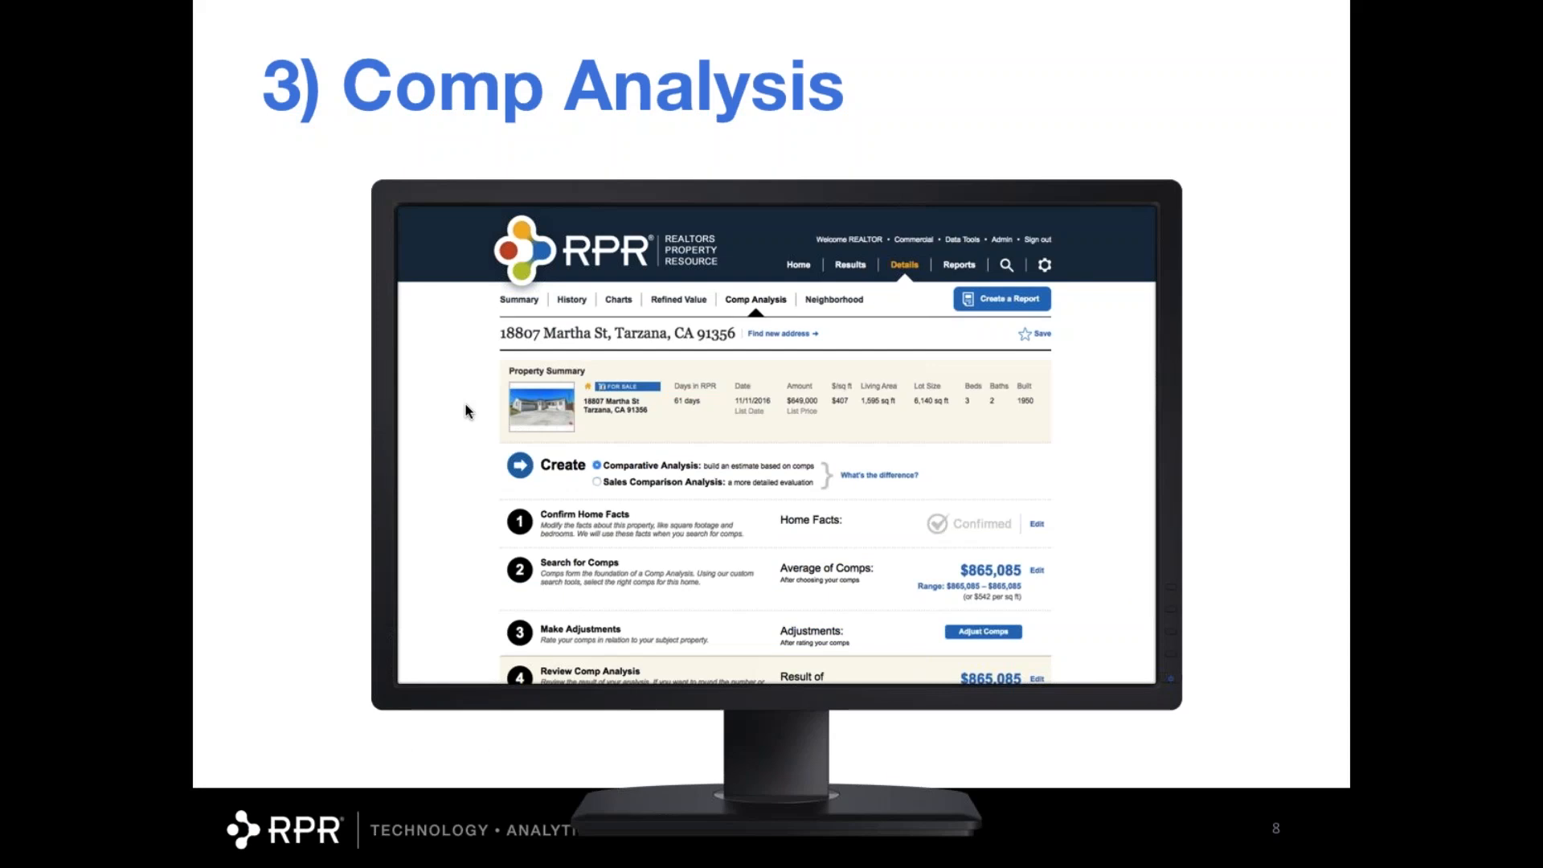
- Advance to the Valuation Workbook slide, leave the slideshow, and open the Comp Analysis tab
key("Right")
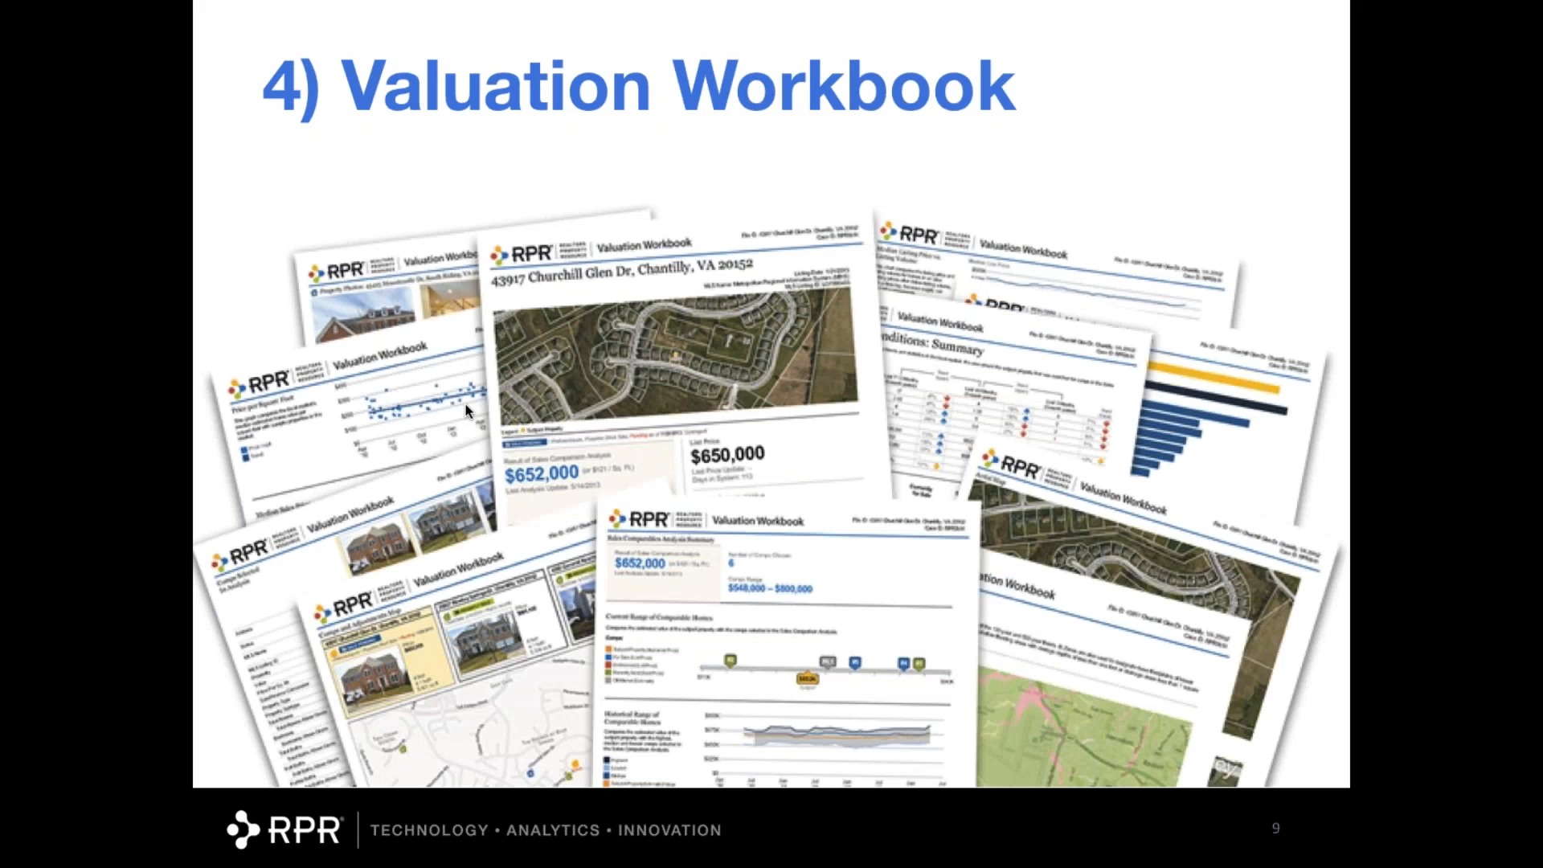
key("ctrl+Right")
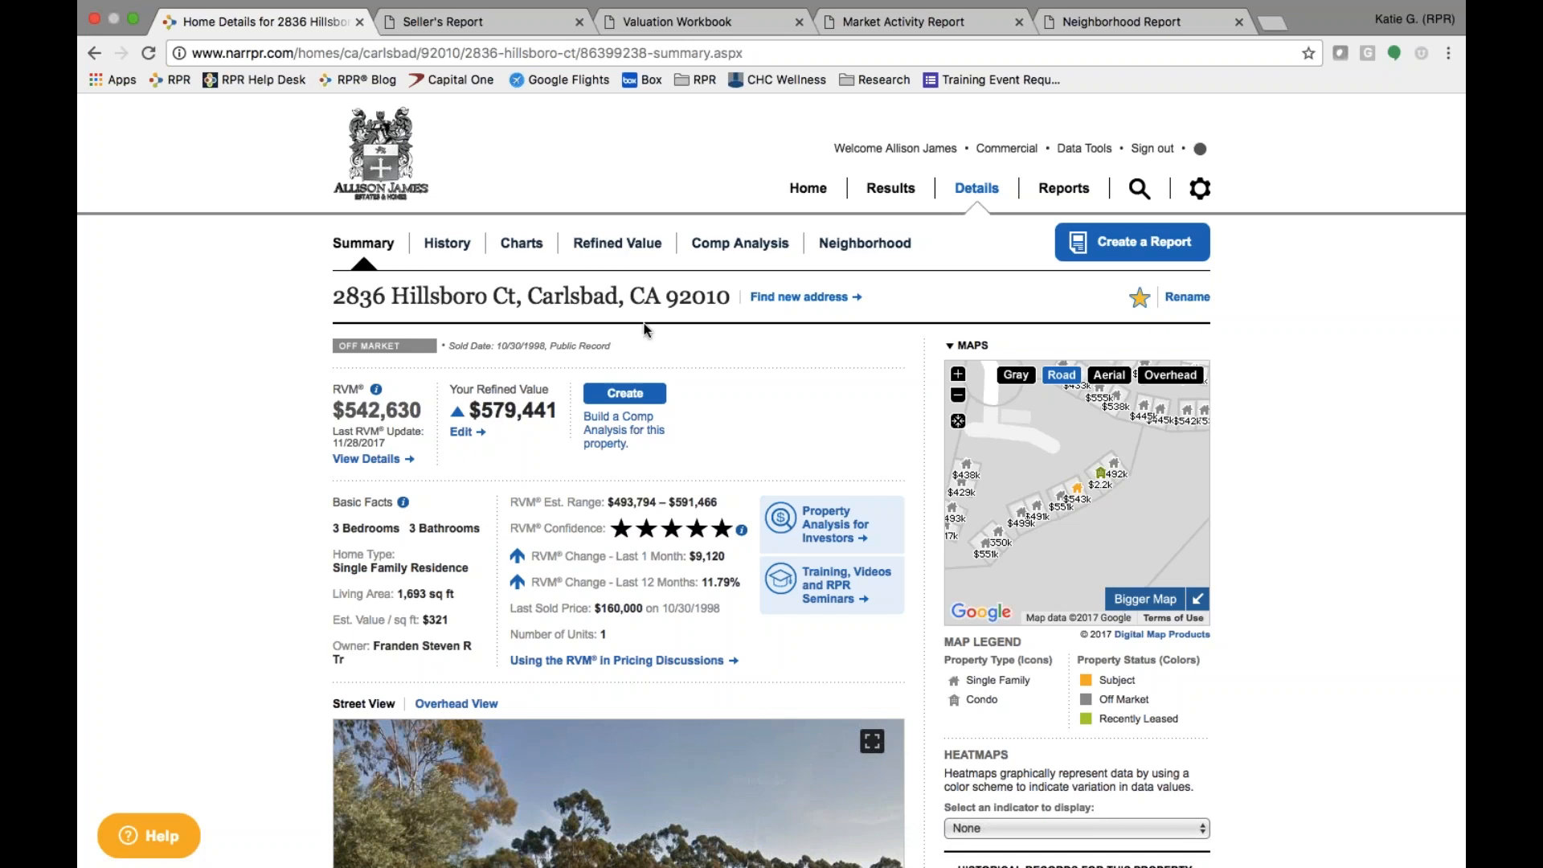
left_click(746, 248)
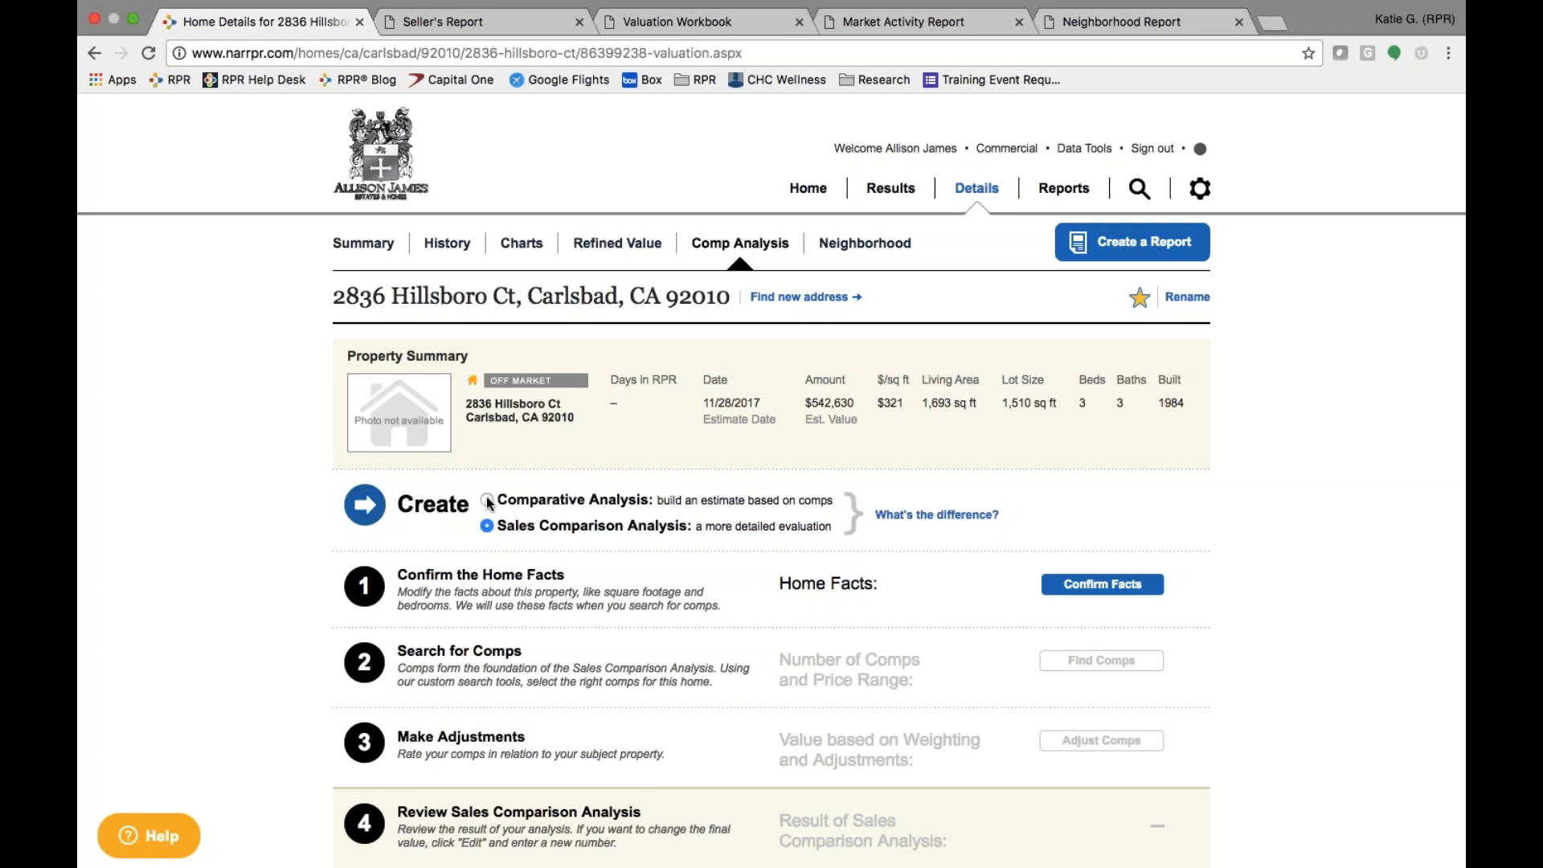
scroll(488, 502, "down", 2)
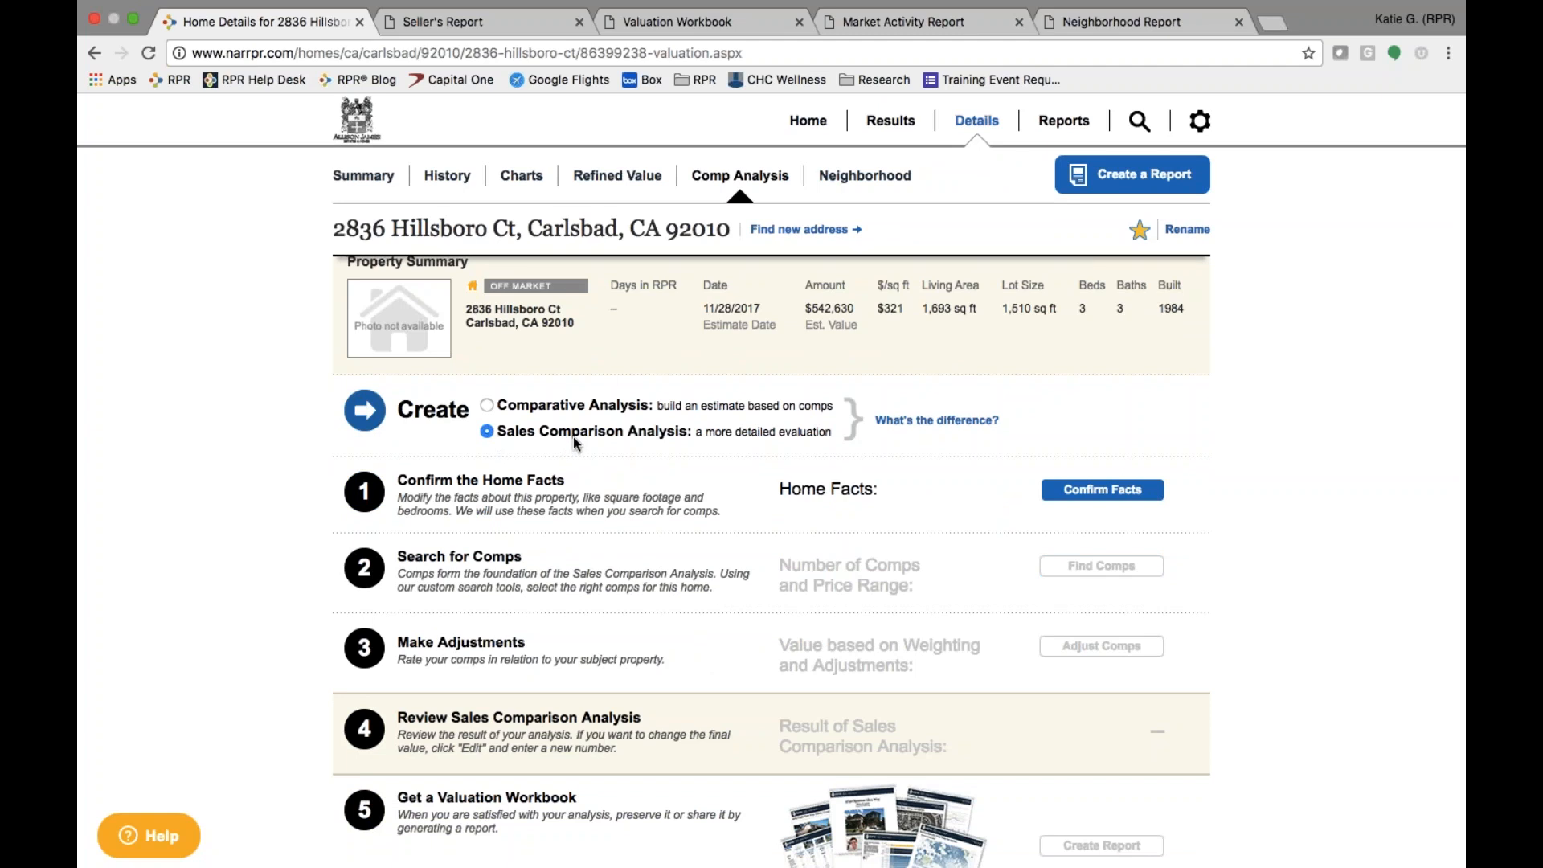
left_click(488, 407)
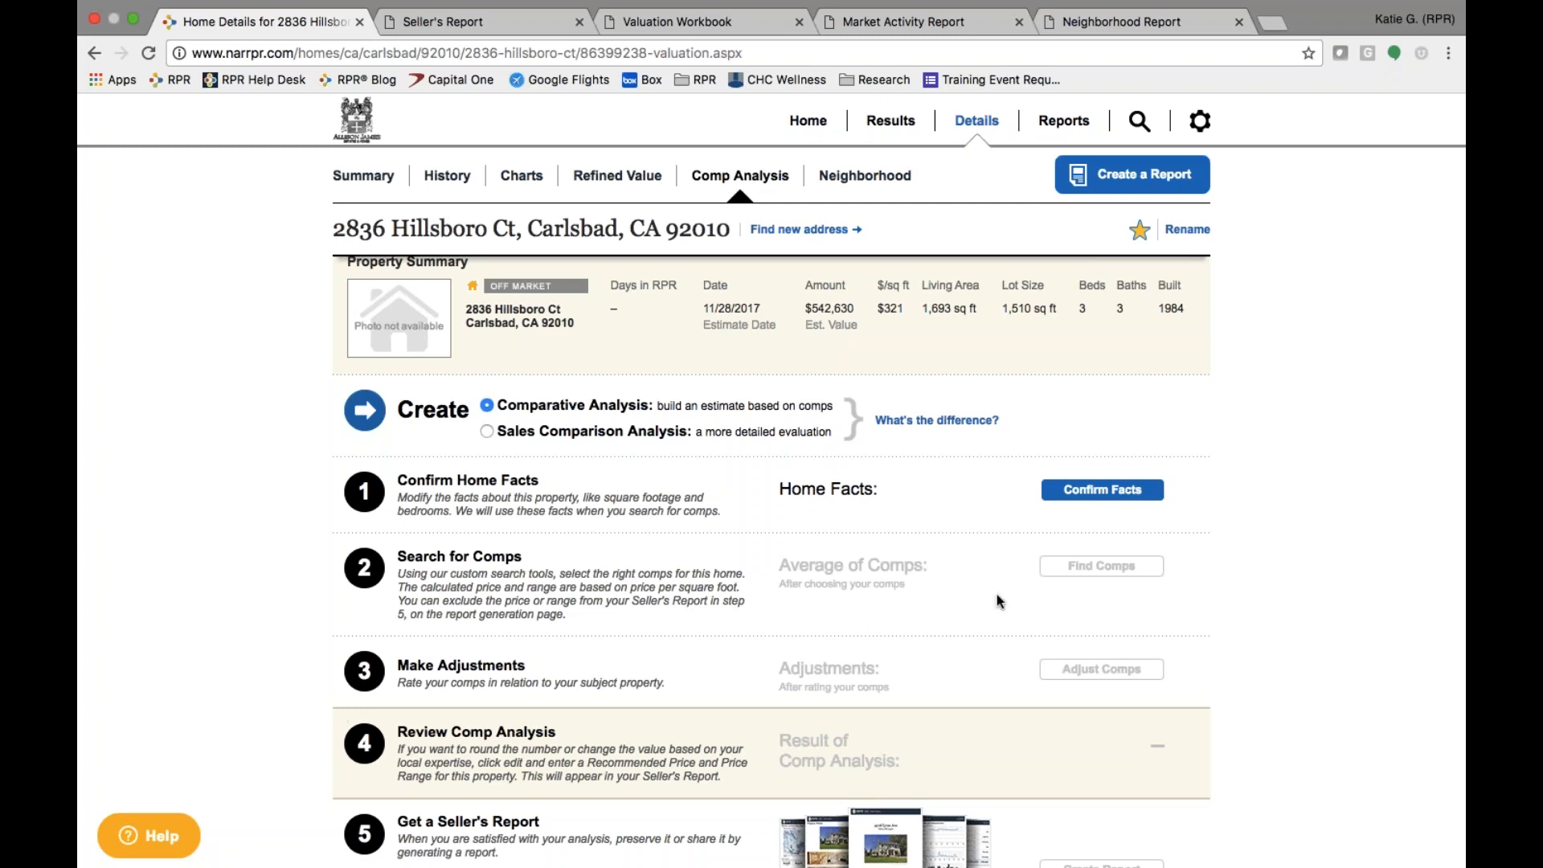
left_click(1119, 489)
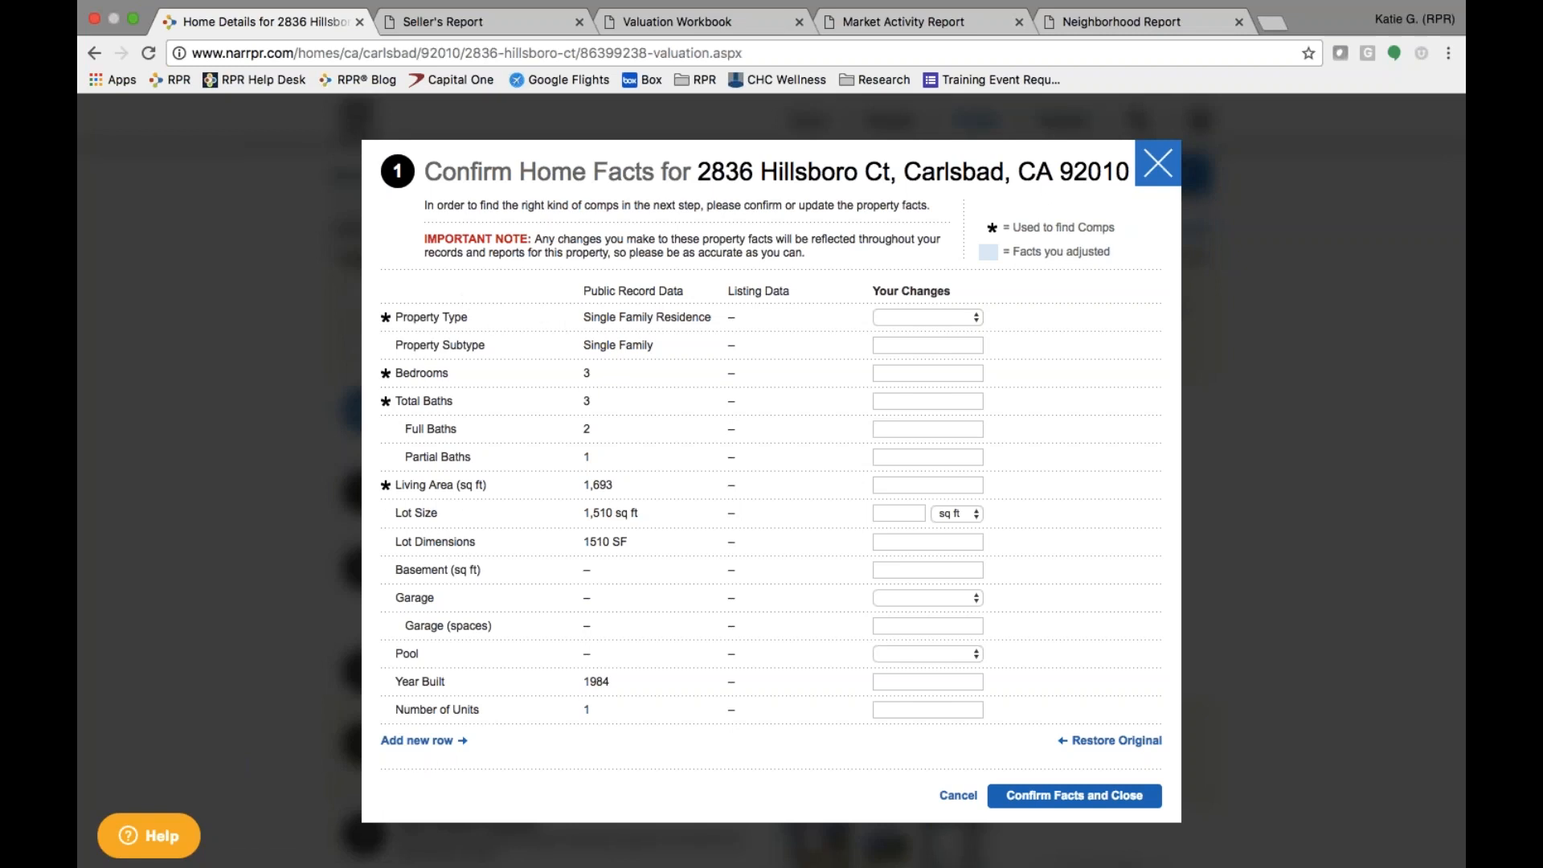
- Add a Fireplaces fact row and a custom Frontage fact row
left_click(426, 740)
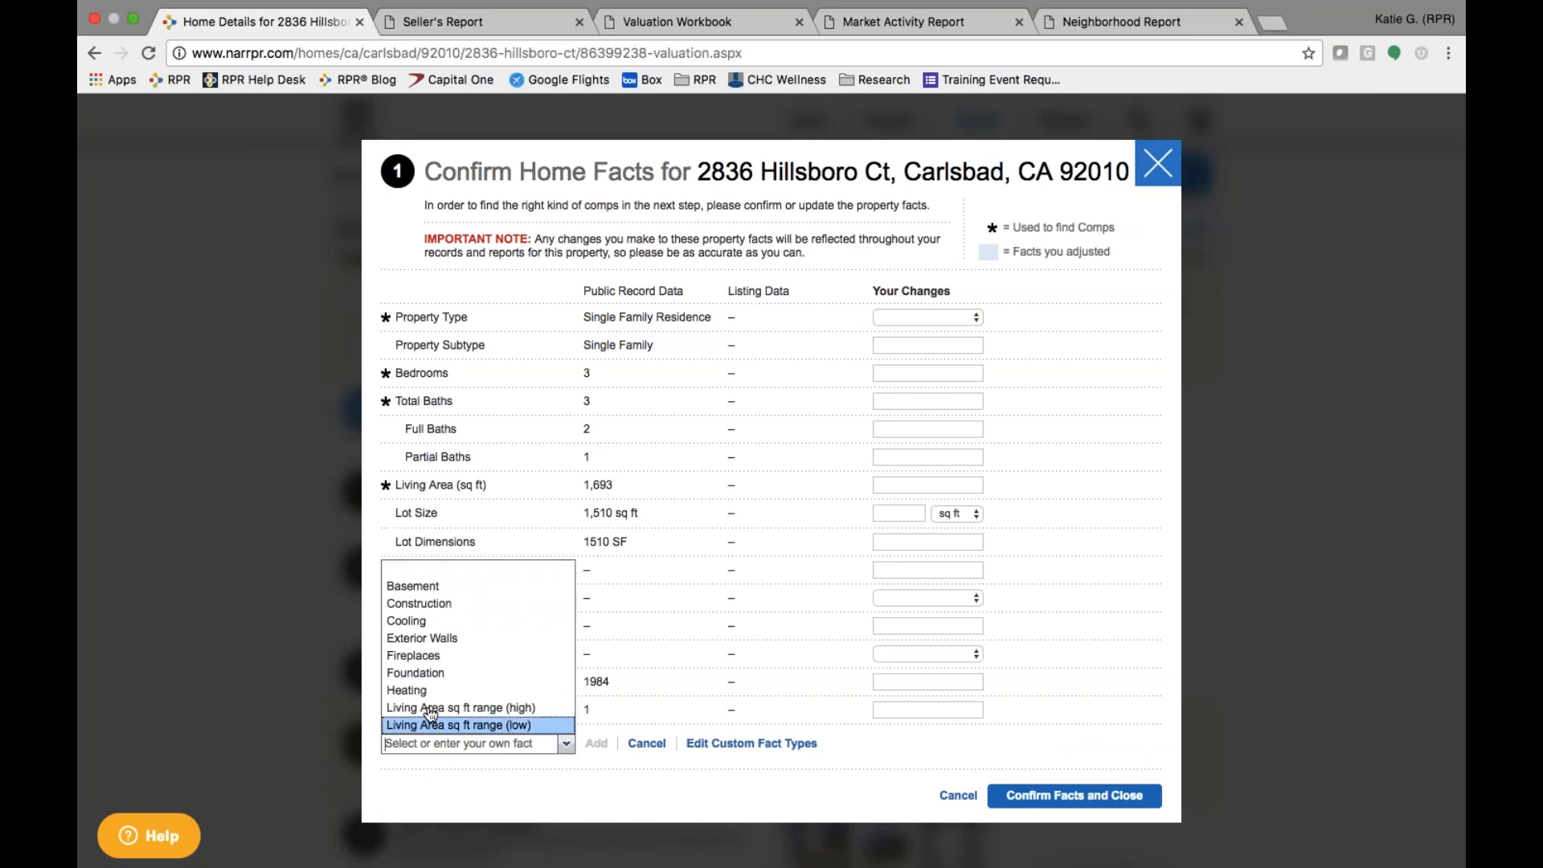
left_click(411, 654)
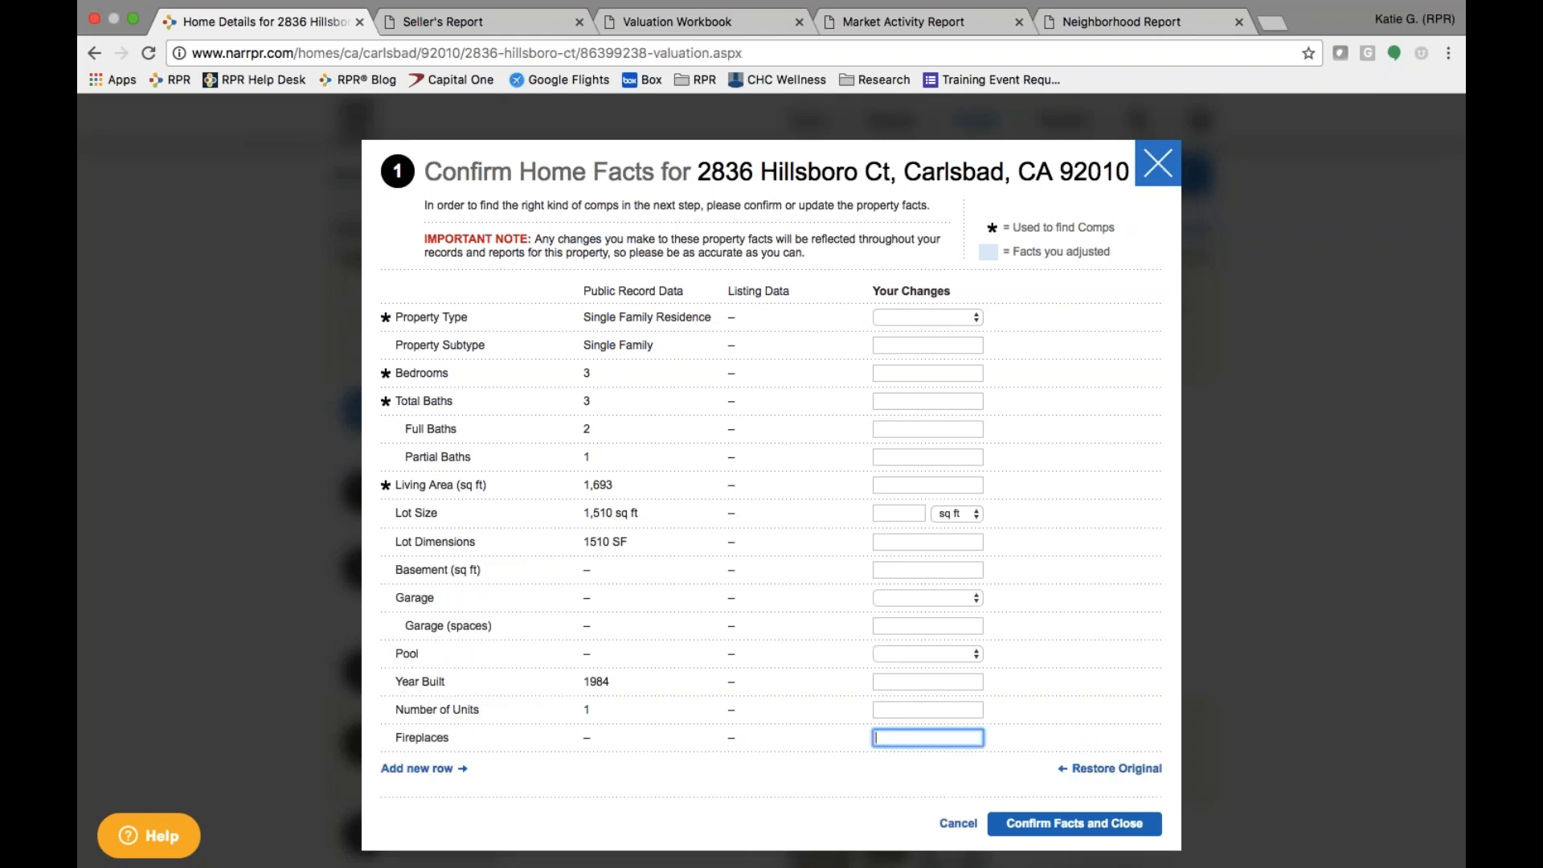
left_click(426, 769)
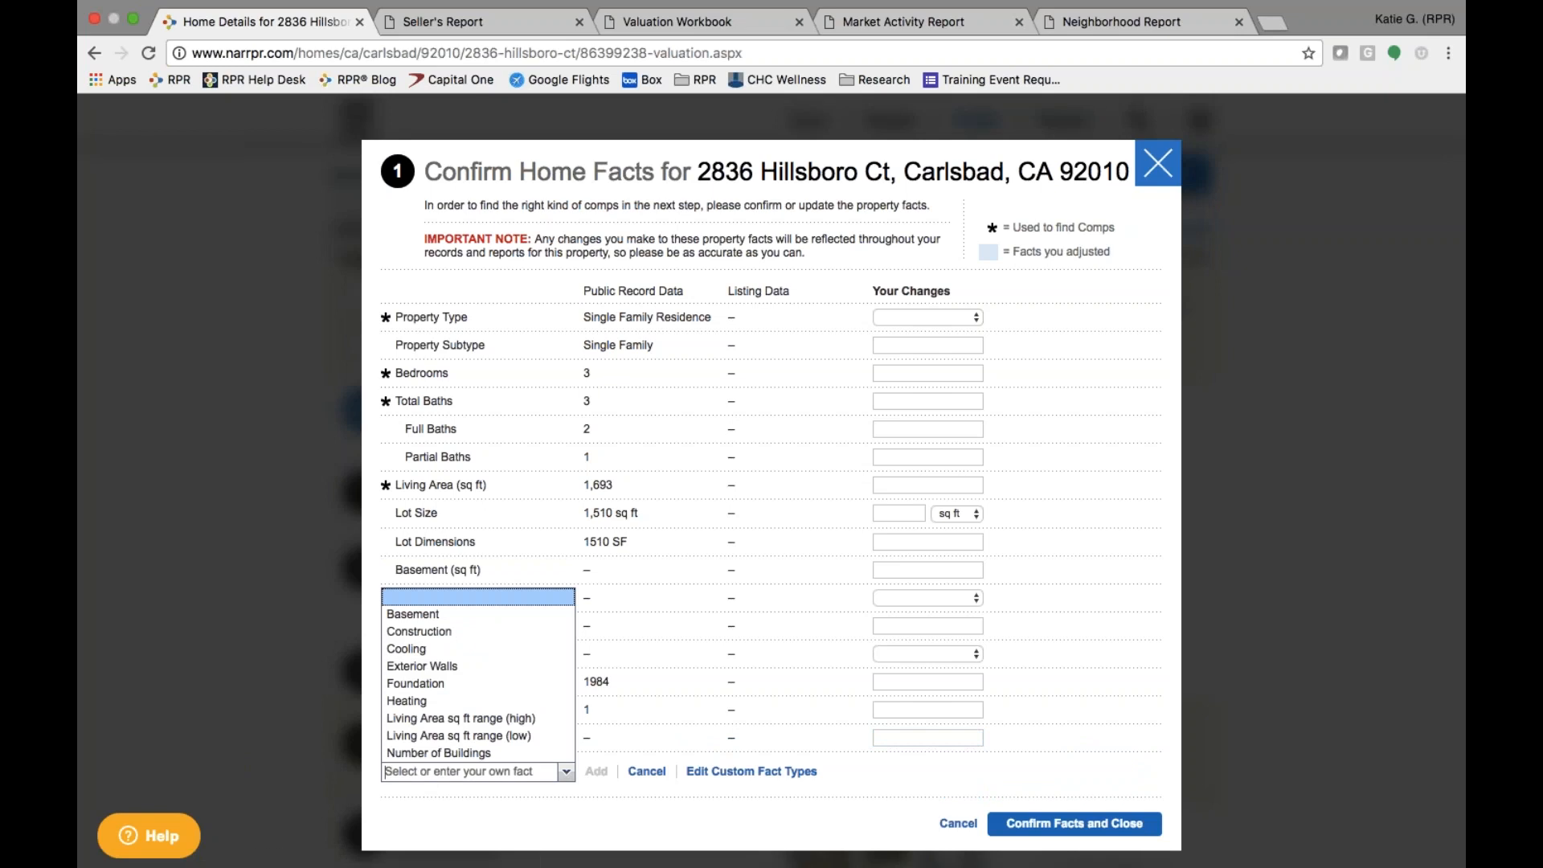
type("Frontage")
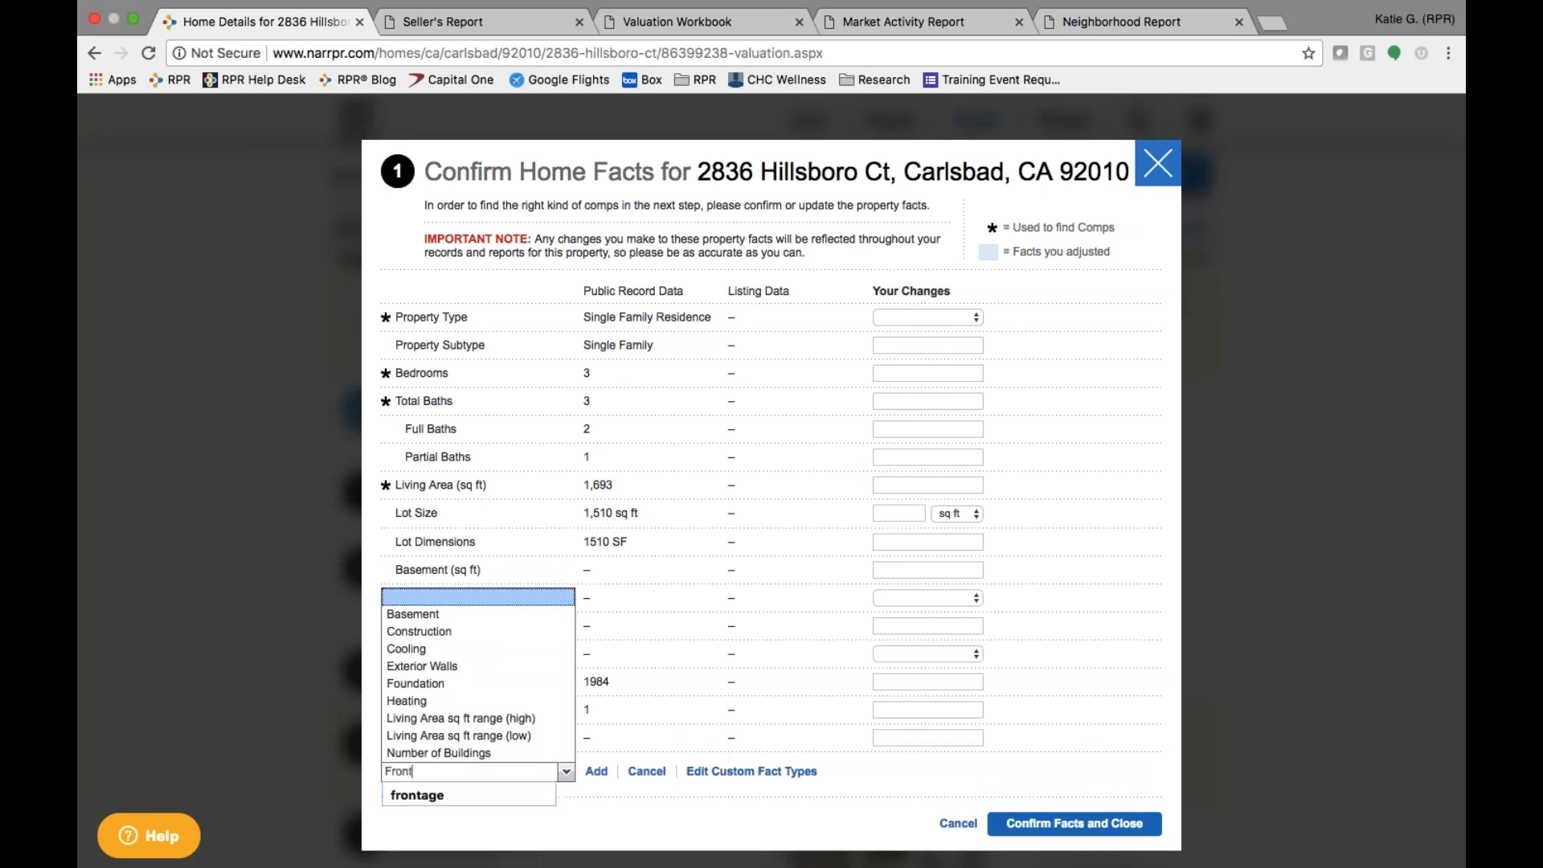
left_click(596, 773)
- Enter 'Golf Course Frontage' as the value, delete that row, then confirm the facts and close
type("Golf Cou")
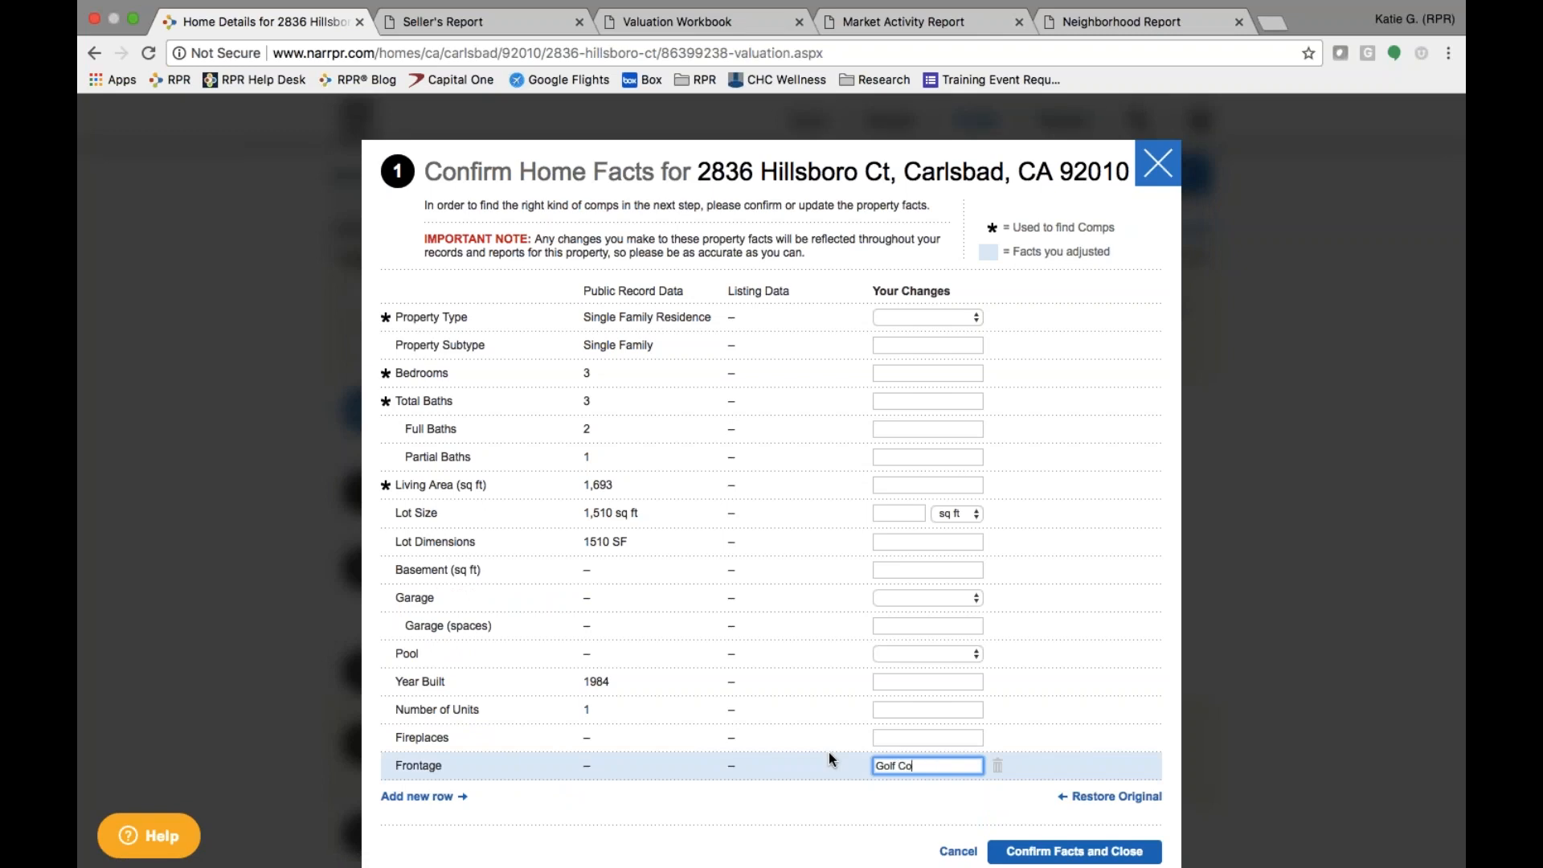
key("BackSpace")
key("BackSpace")
type("ro")
key("BackSpace")
key("BackSpace")
type("ourse Frontage")
left_click(806, 793)
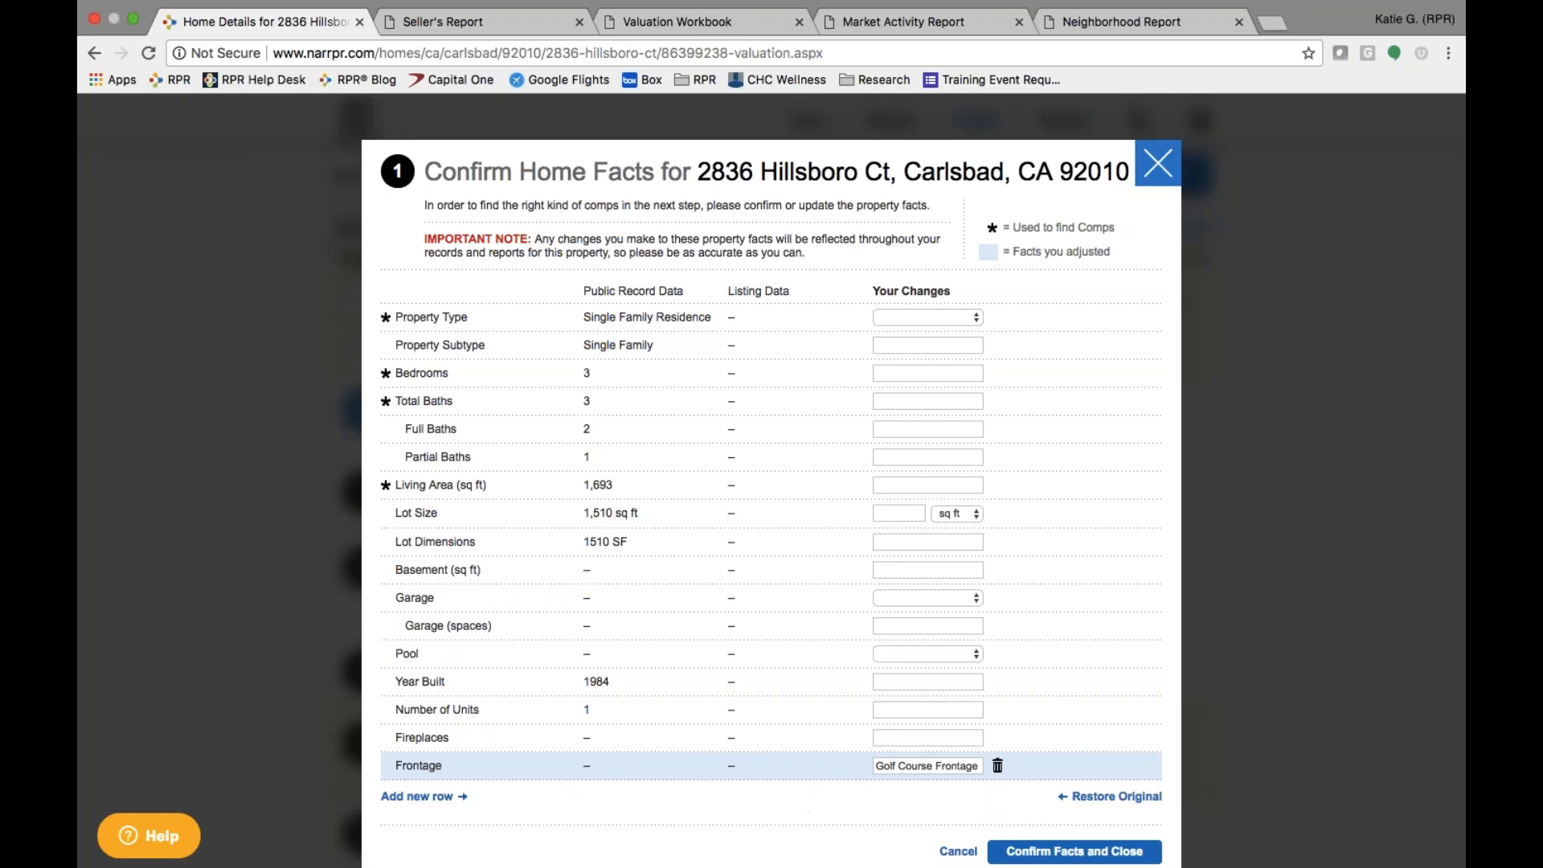
left_click(997, 765)
left_click(1072, 822)
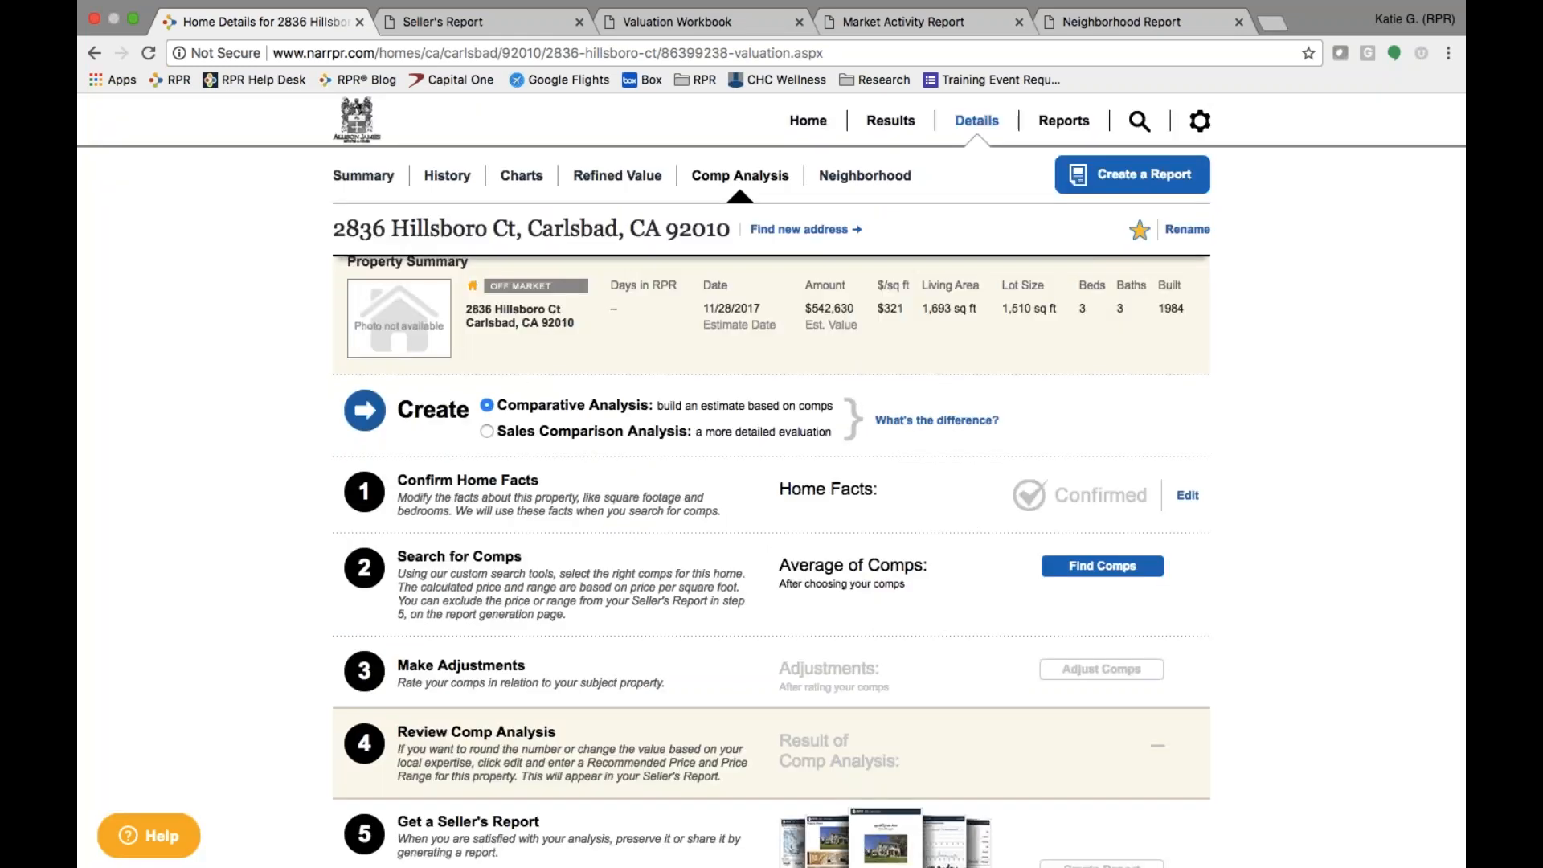
- Open Find Comps in step 2 to search for comparable properties
left_click(1133, 572)
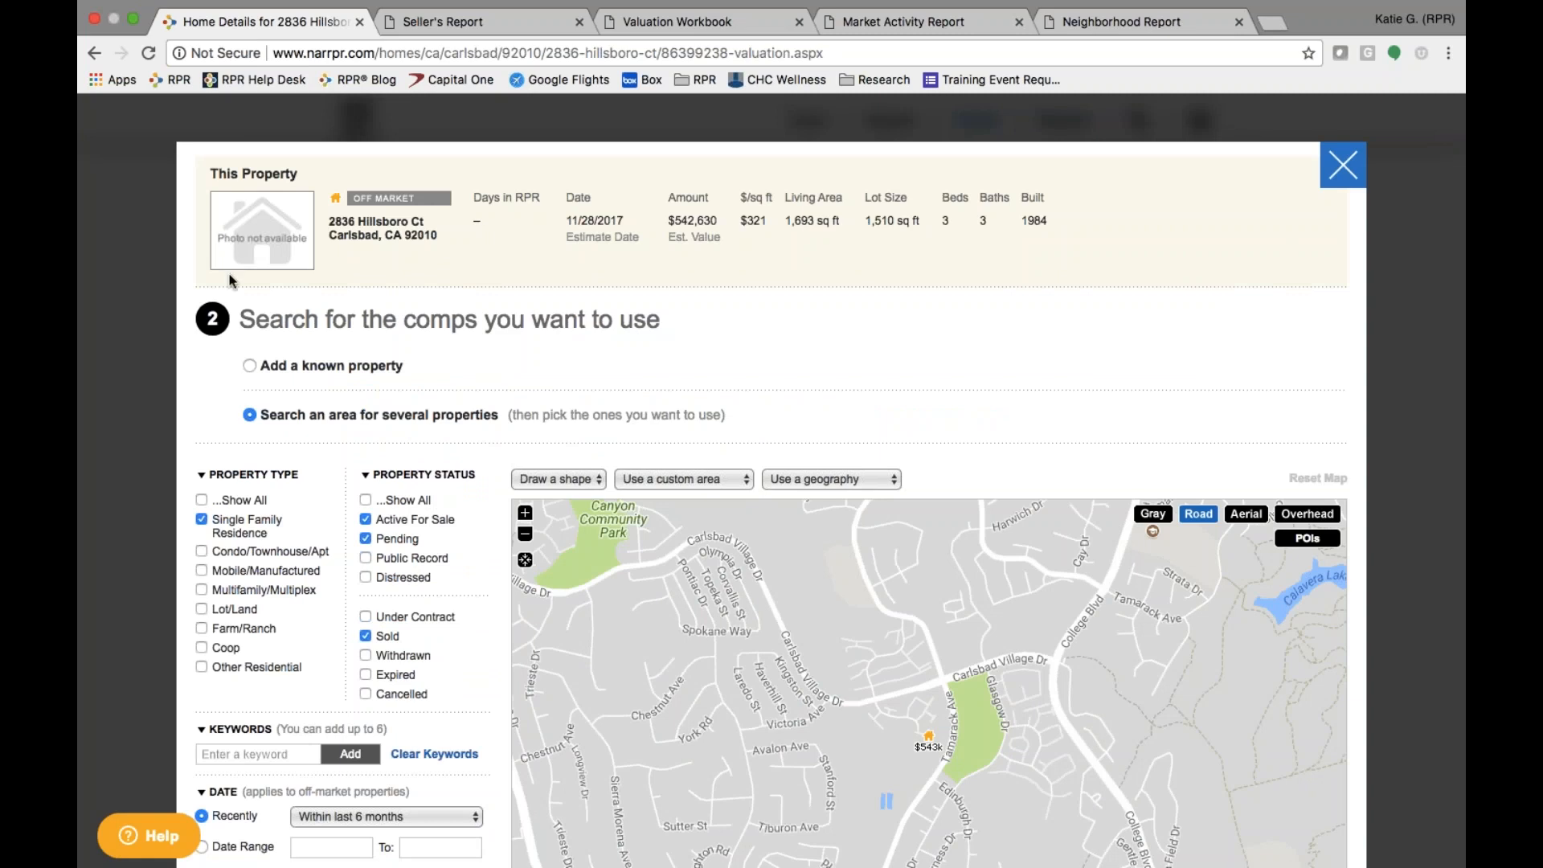
- Choose 'Search an area for several properties' and zoom the map around the subject's neighbourhood
left_click(250, 367)
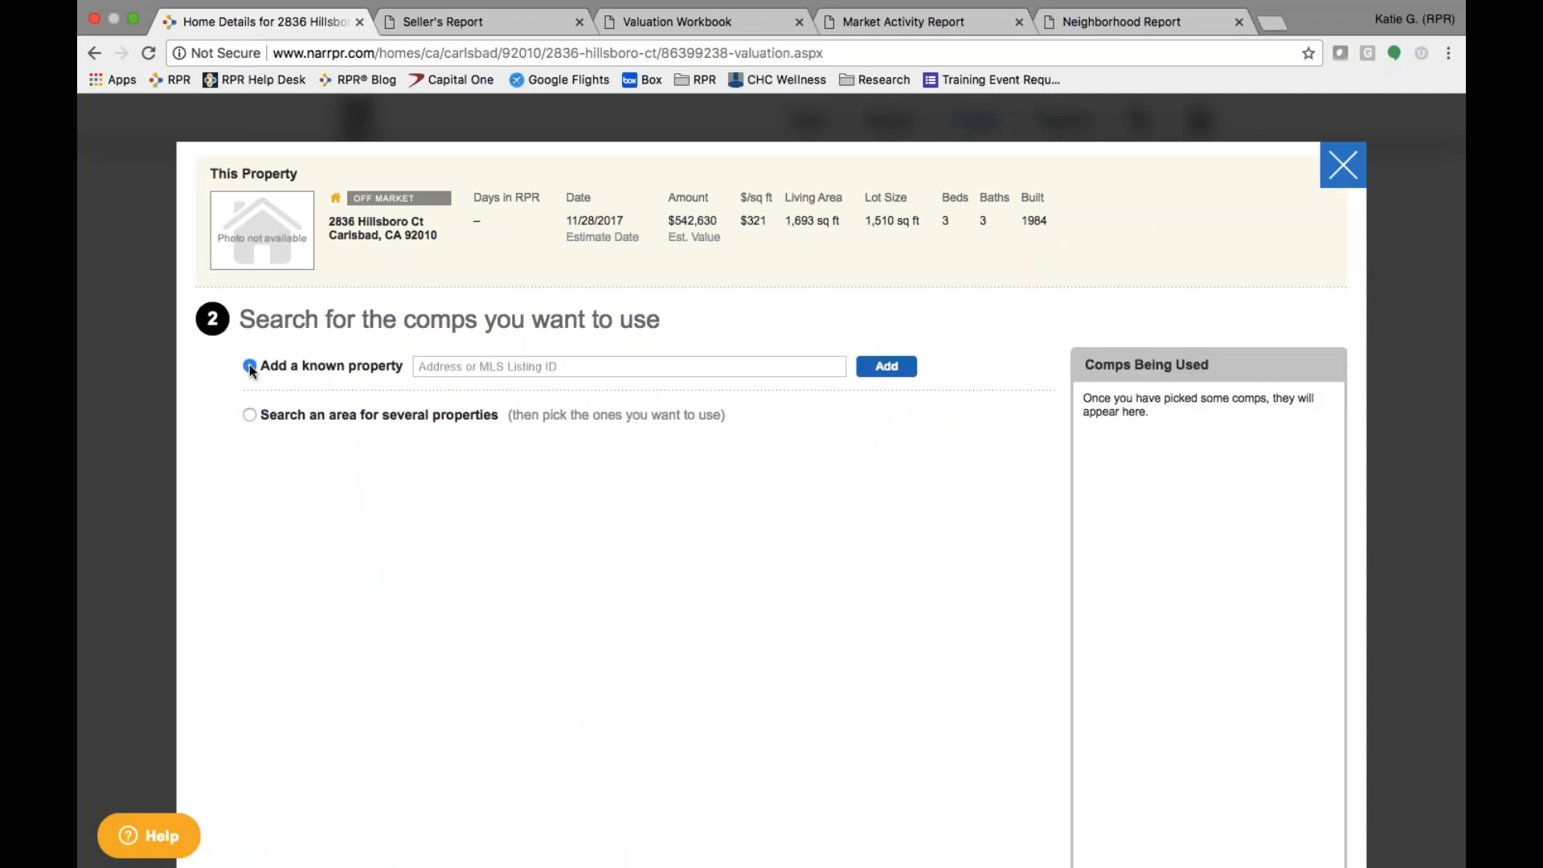
left_click(482, 367)
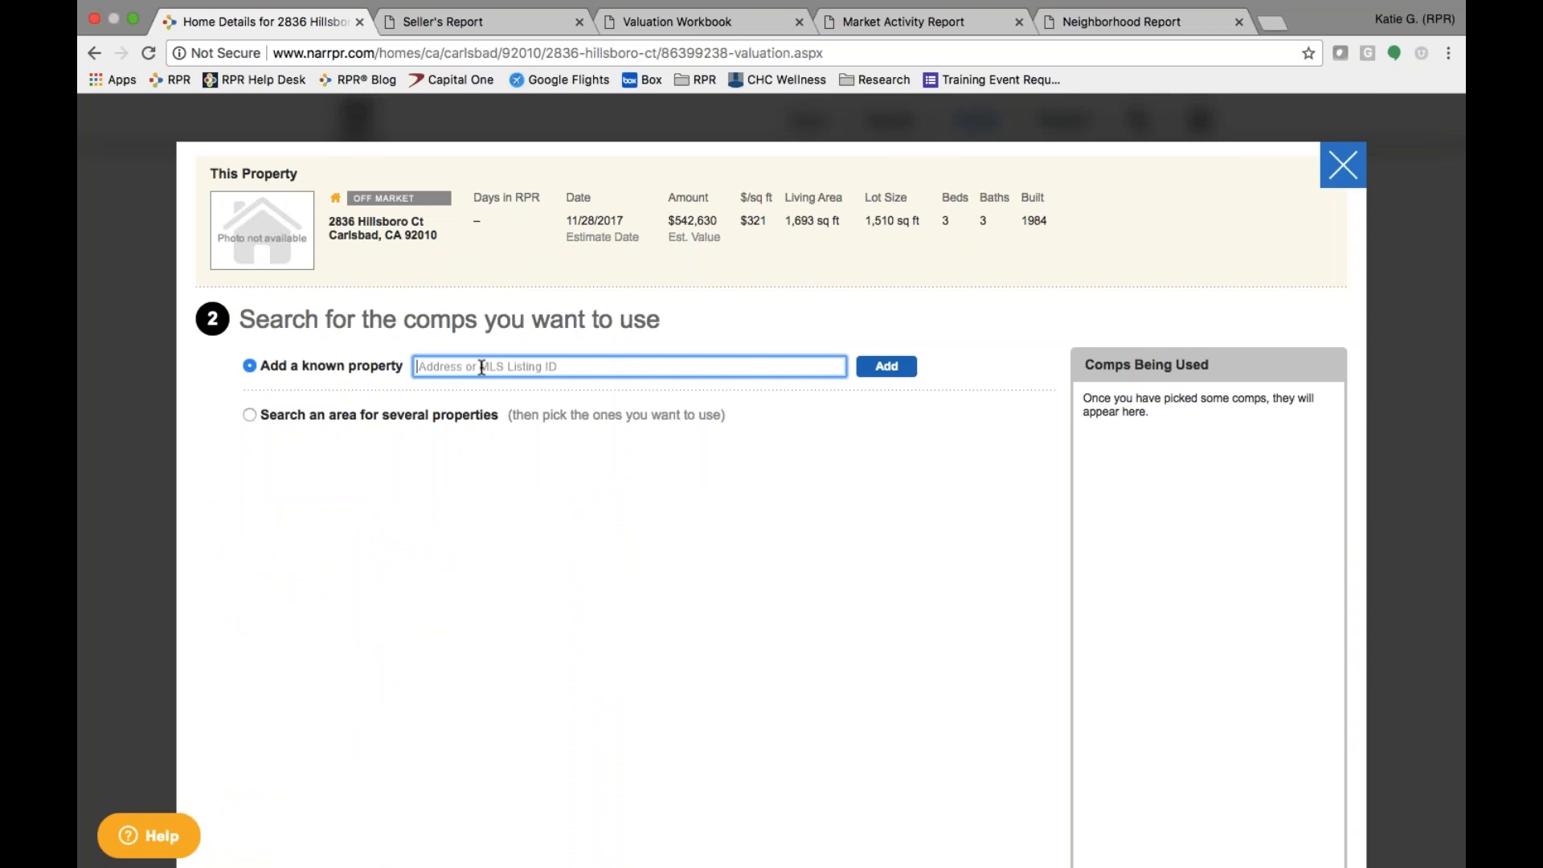
left_click(250, 415)
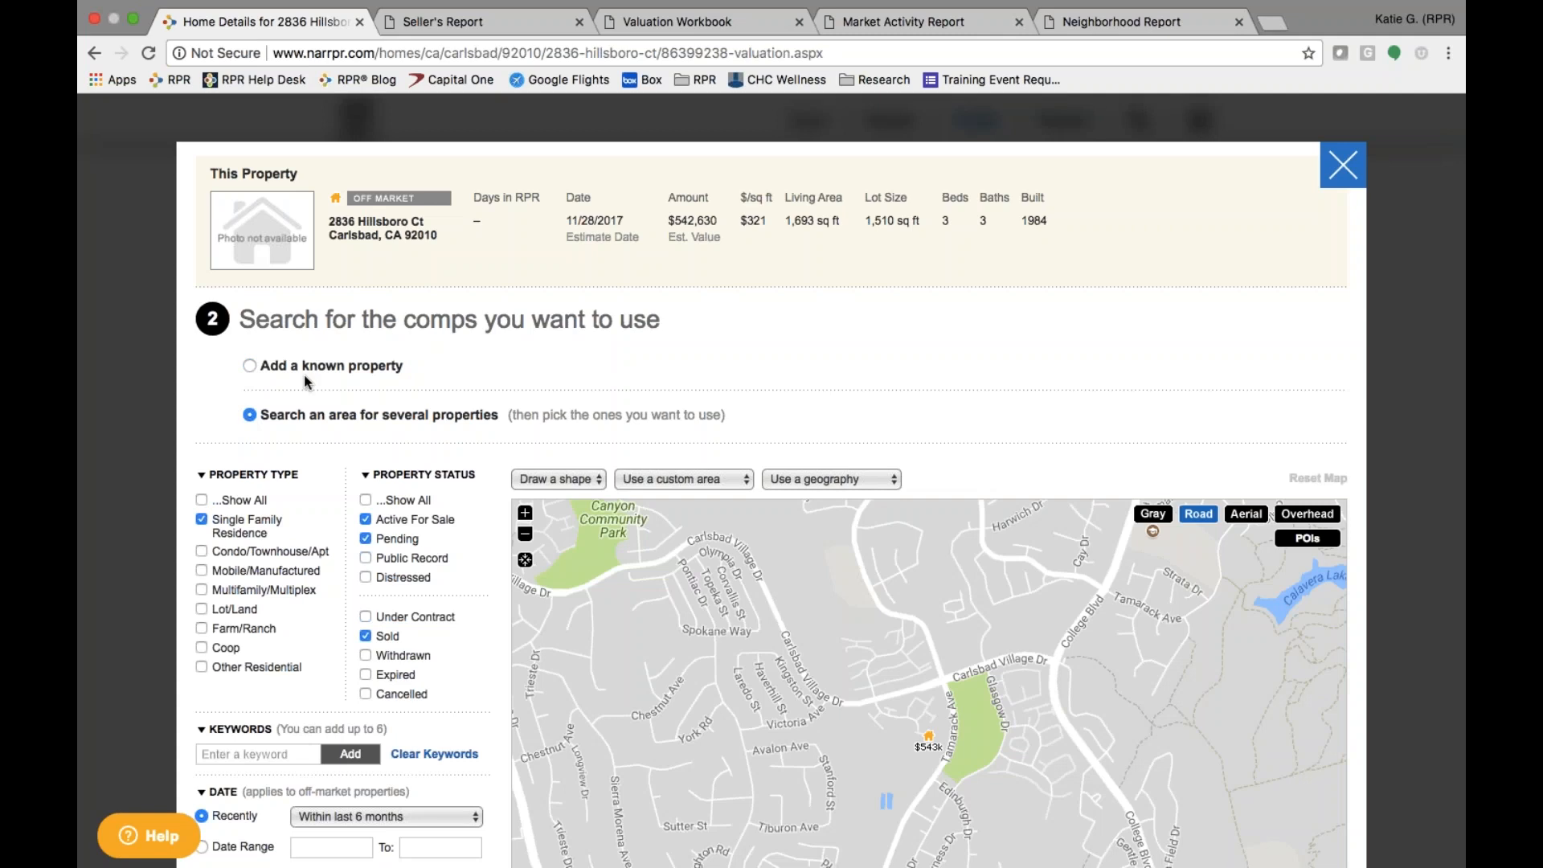
scroll(956, 420, "down", 3)
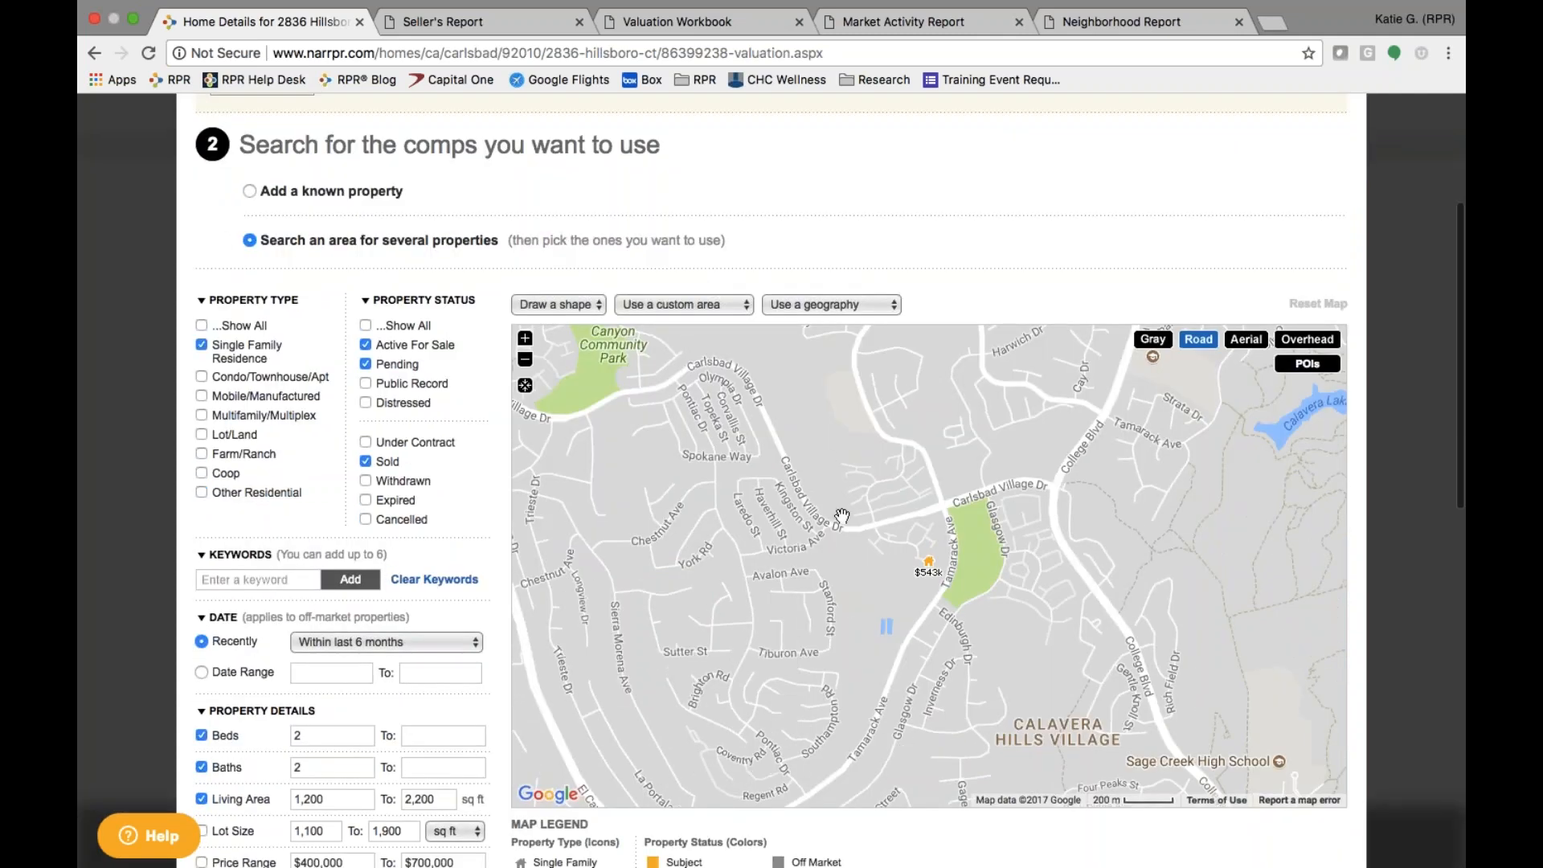
left_click(526, 362)
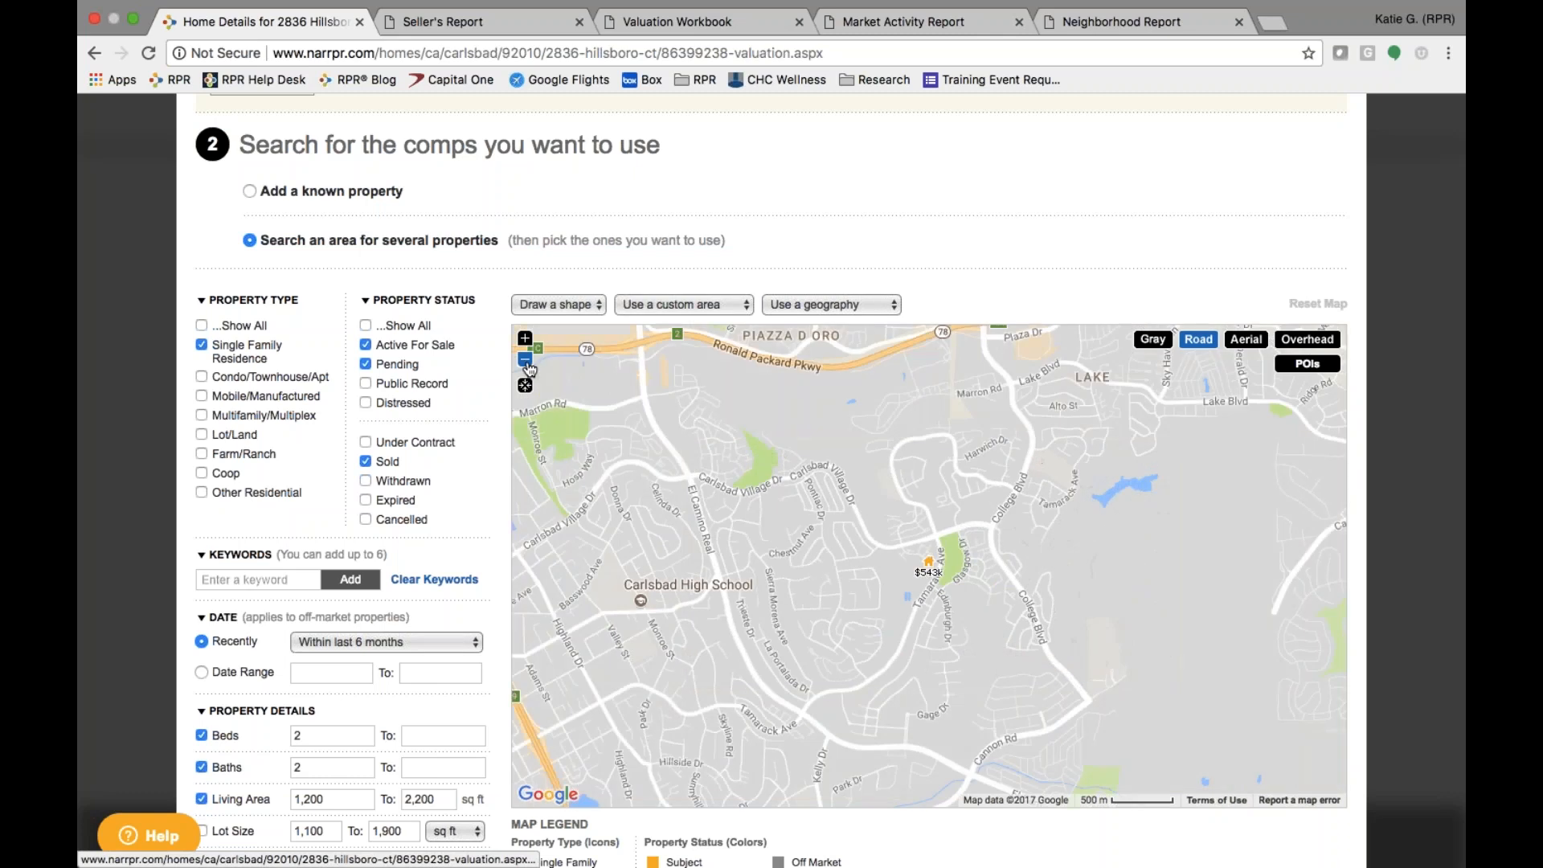
left_click(525, 338)
left_click(524, 338)
left_click(524, 338)
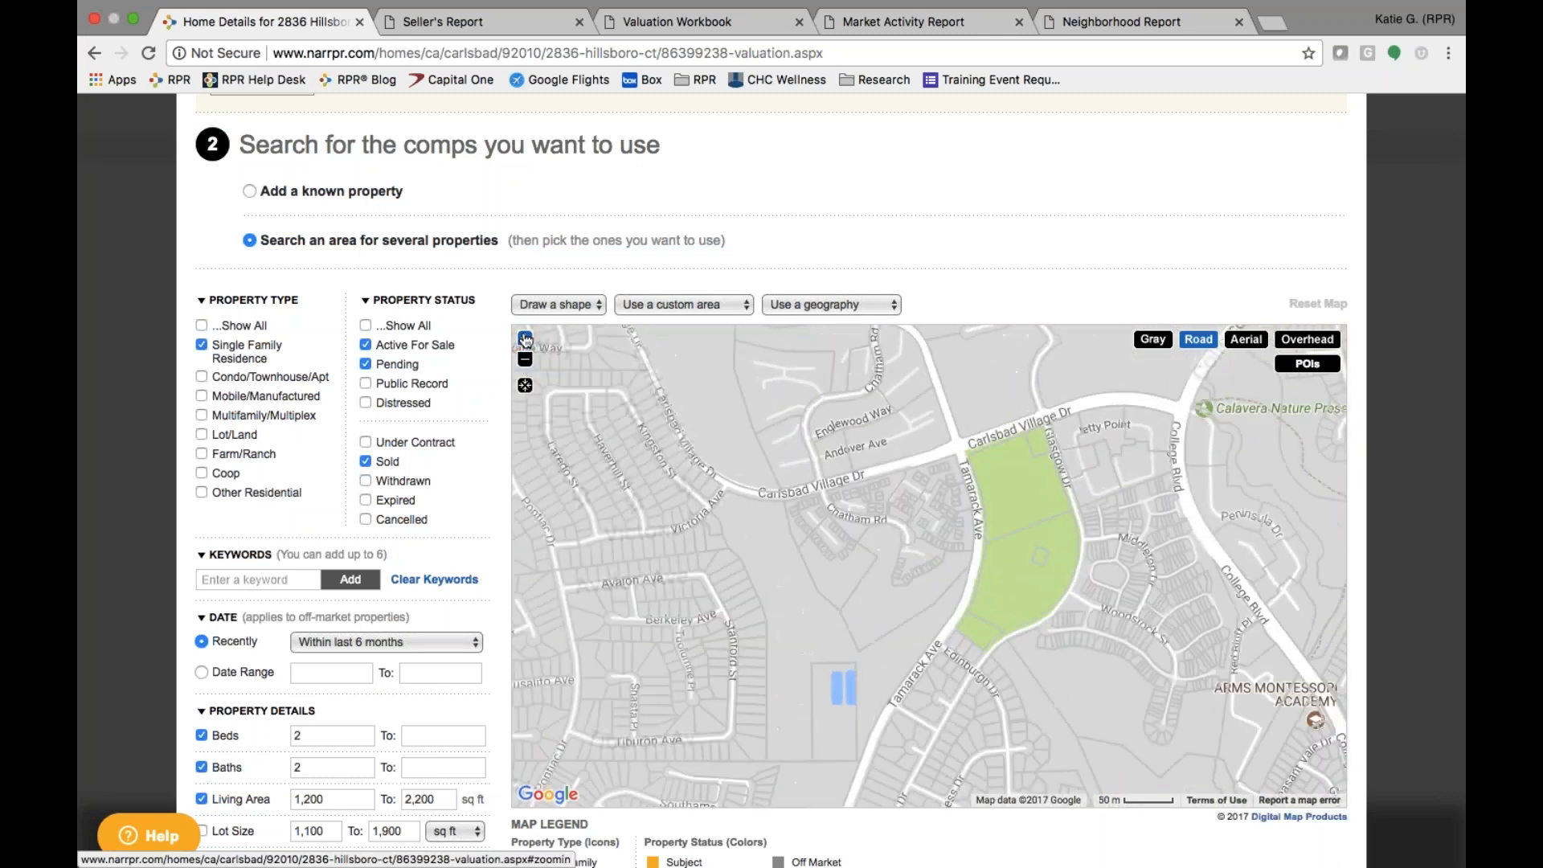
left_click(525, 361)
left_click(526, 361)
- Preview the Draw a shape and Use a geography options without choosing either
left_click(583, 304)
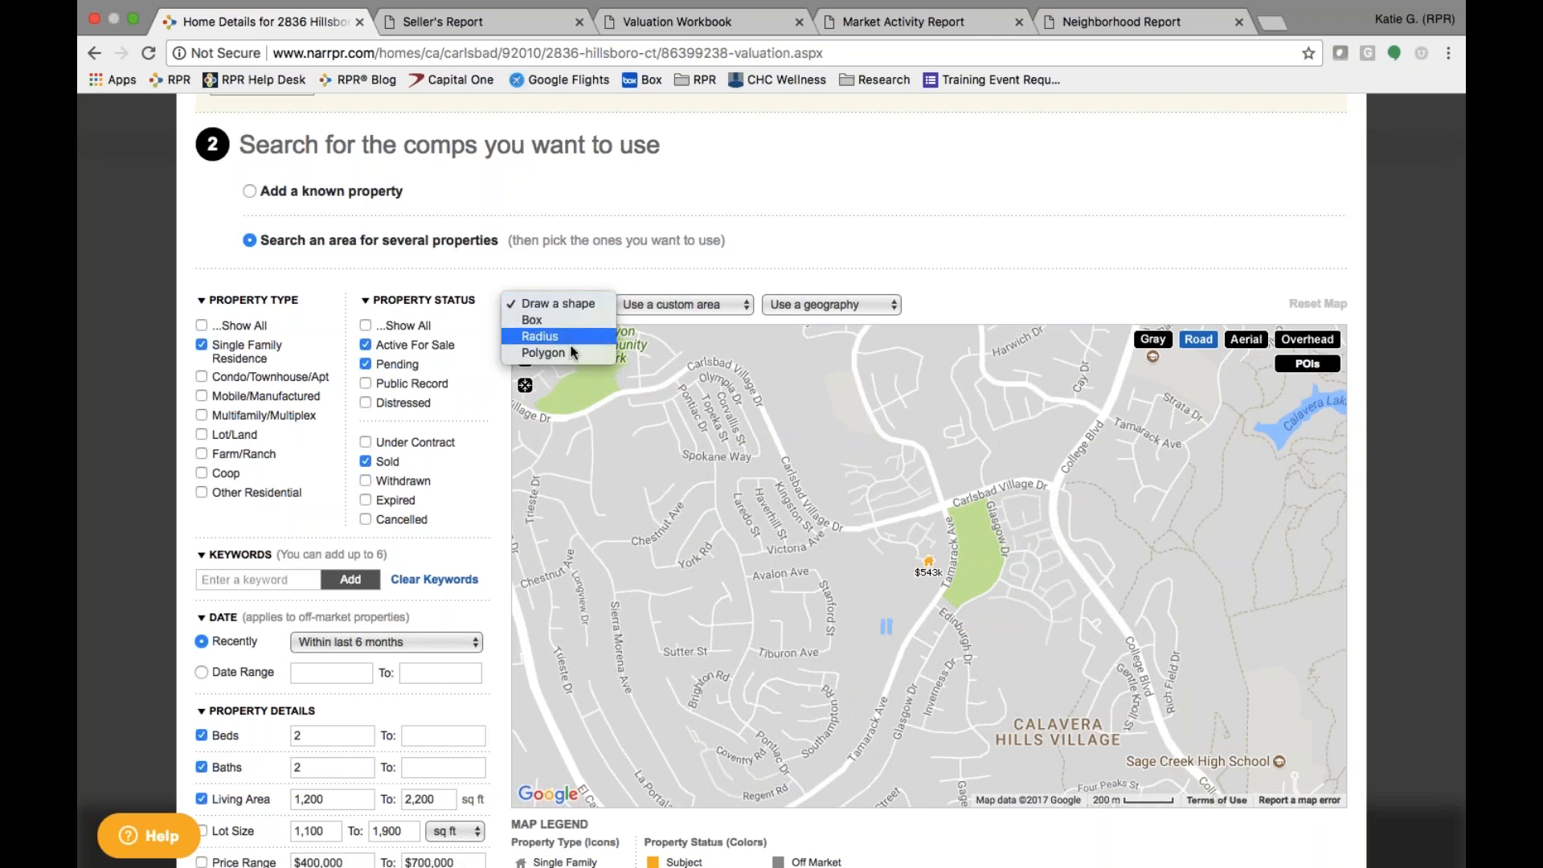
left_click(658, 271)
left_click(811, 304)
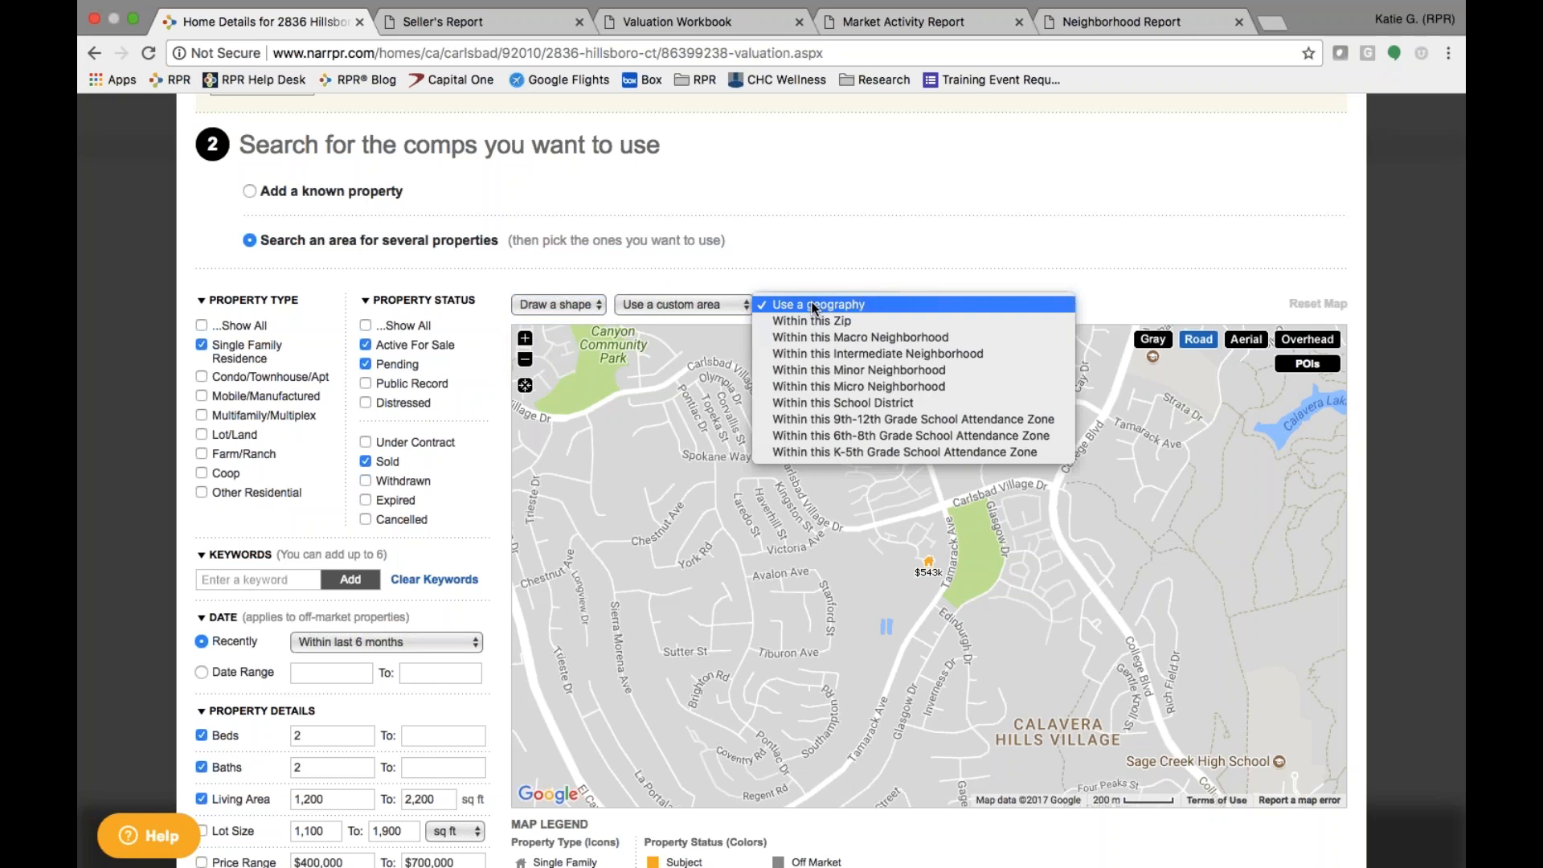
left_click(811, 304)
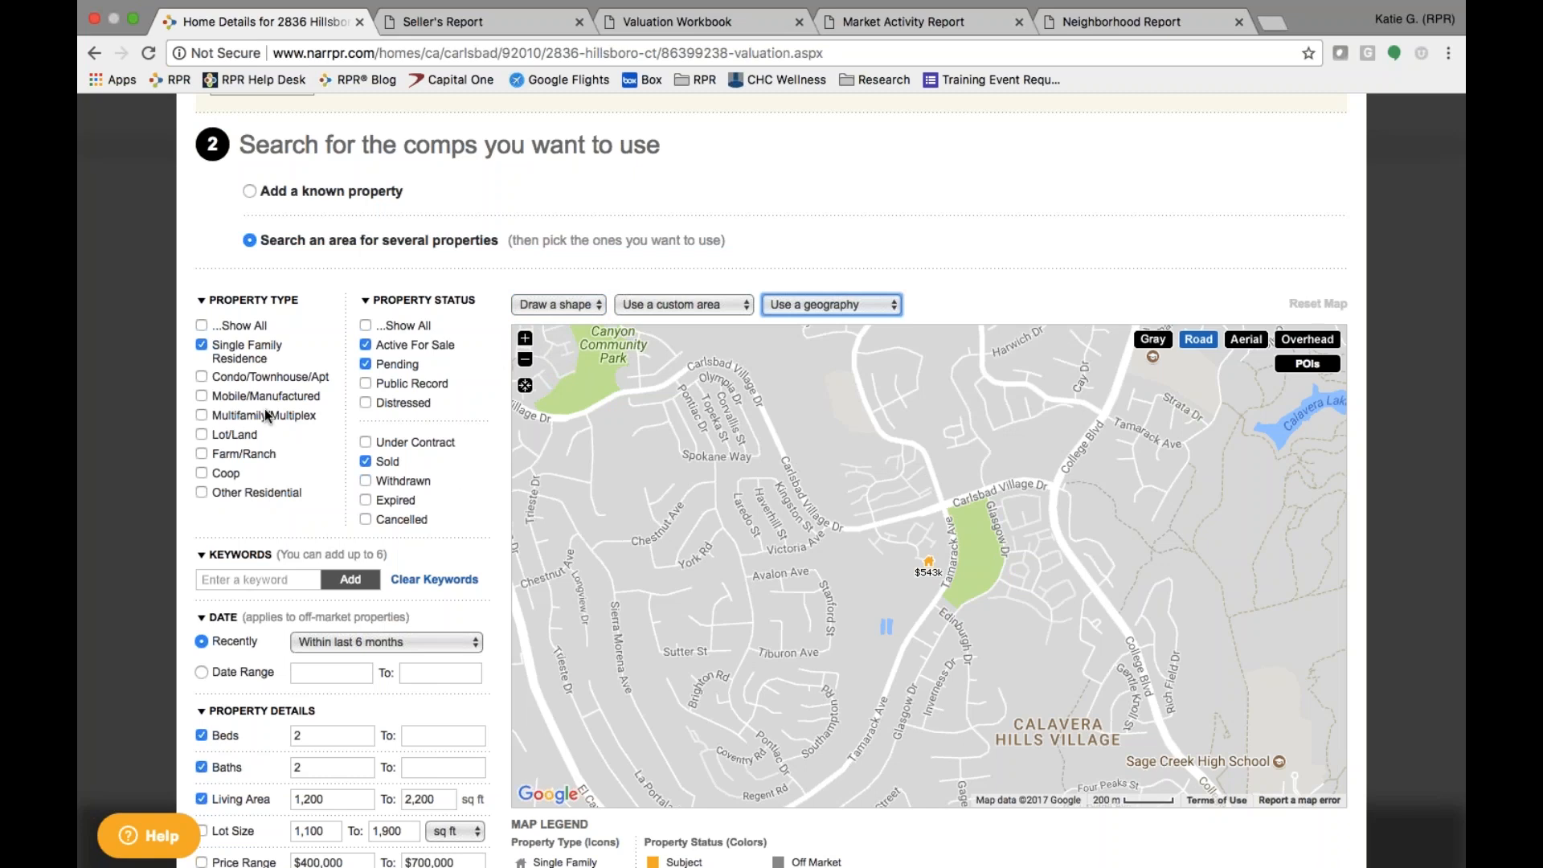
scroll(265, 416, "up", 2)
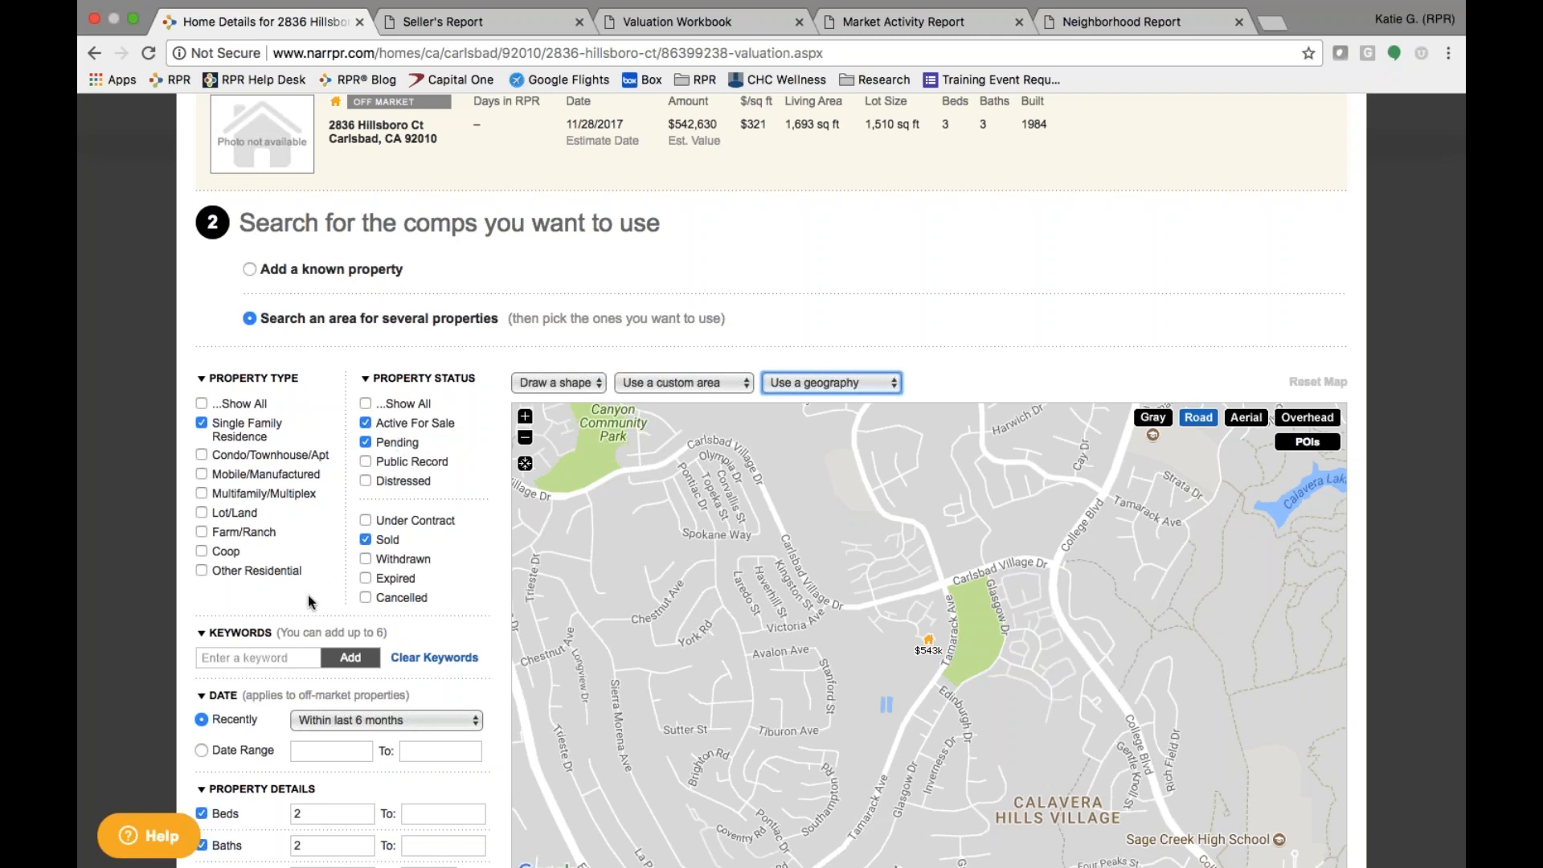
scroll(307, 594, "down", 5)
left_click(262, 335)
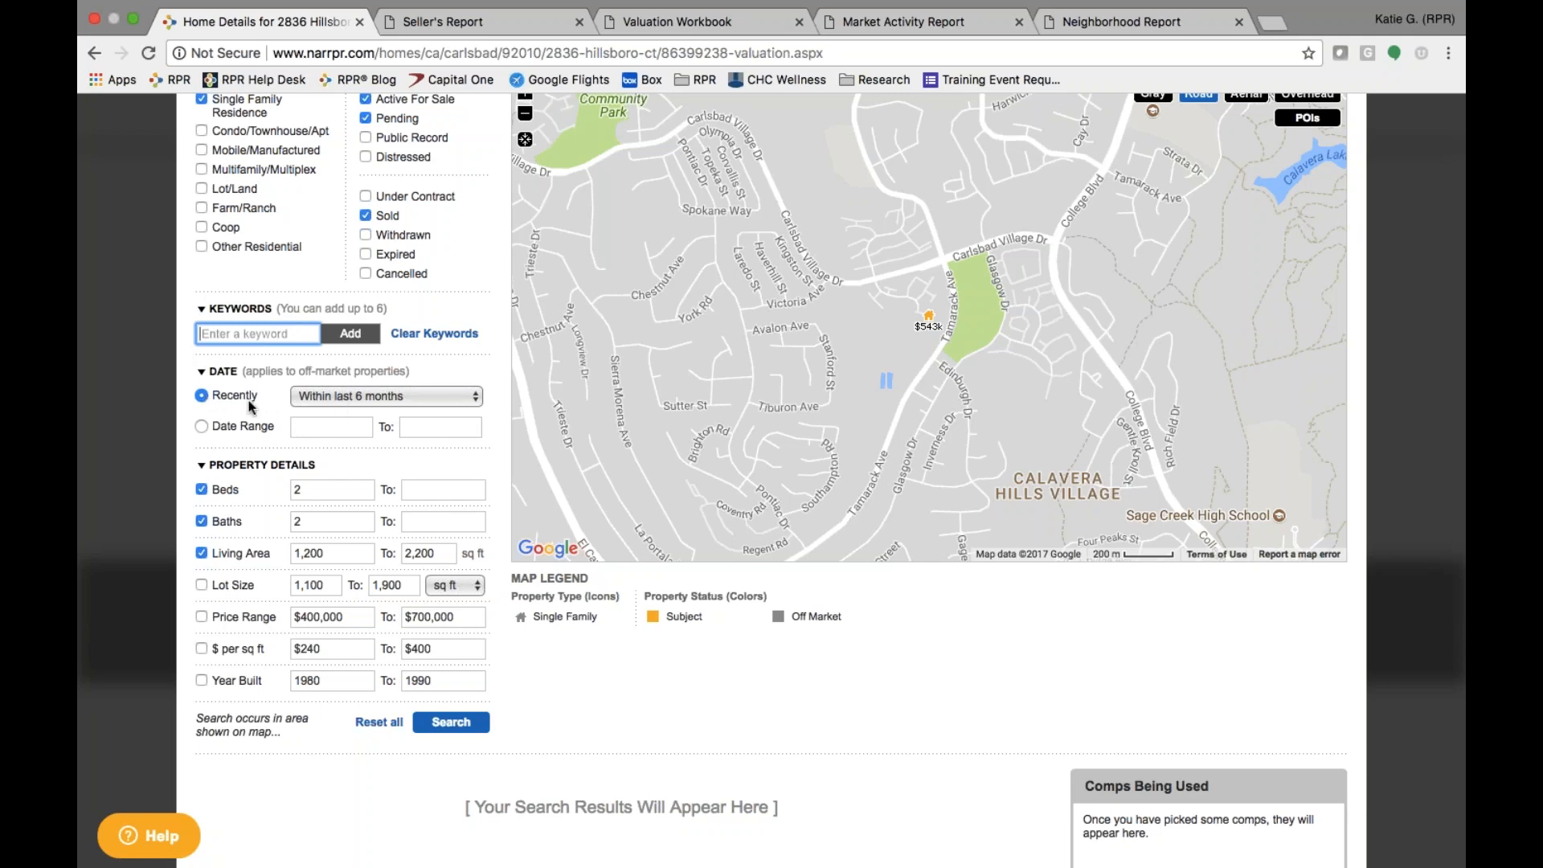
left_click(351, 396)
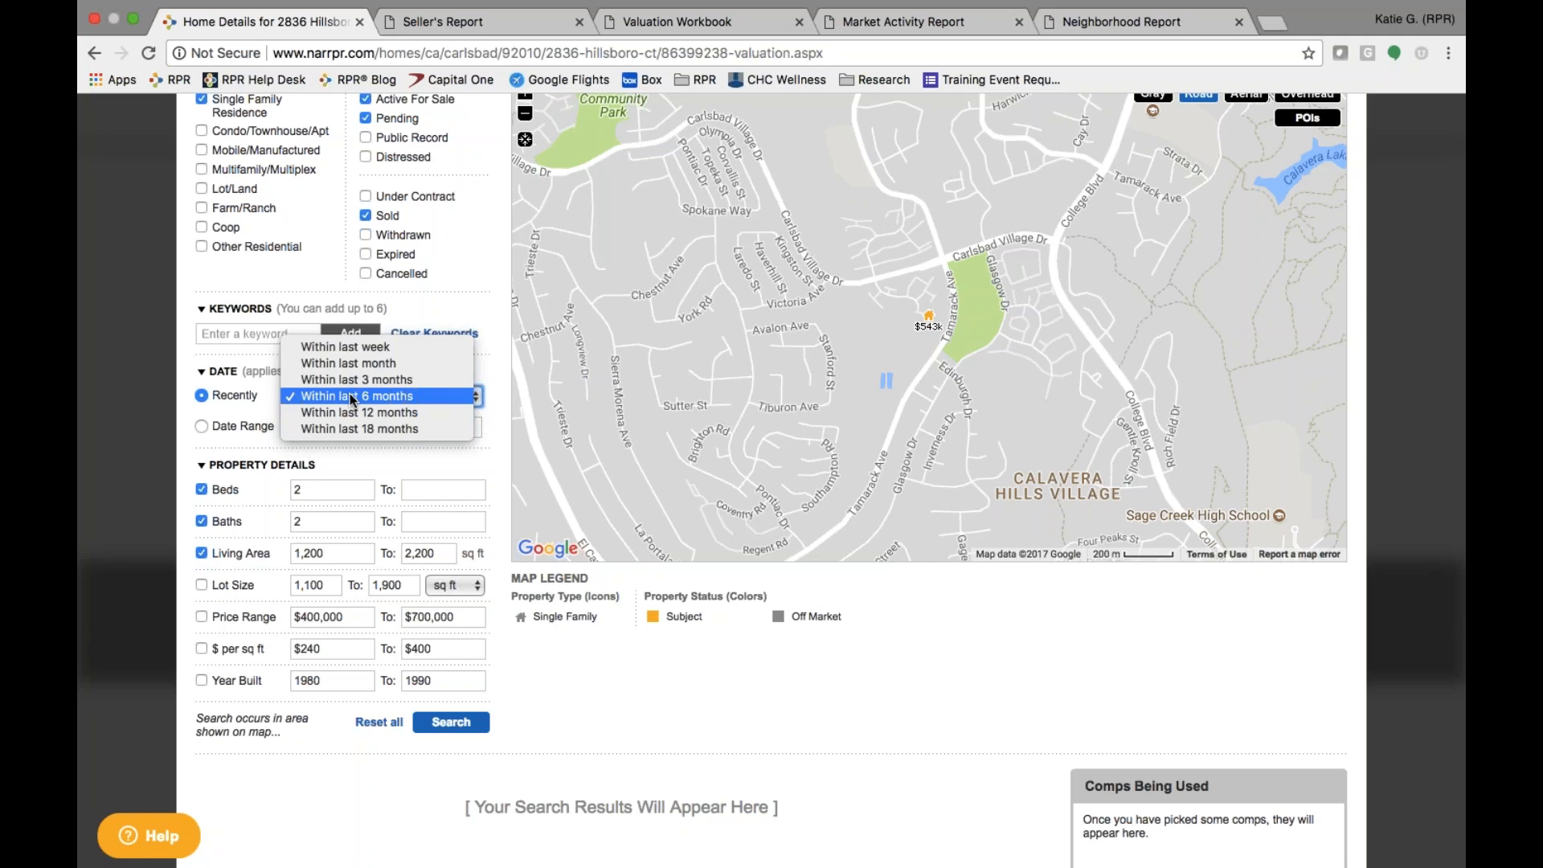
left_click(224, 431)
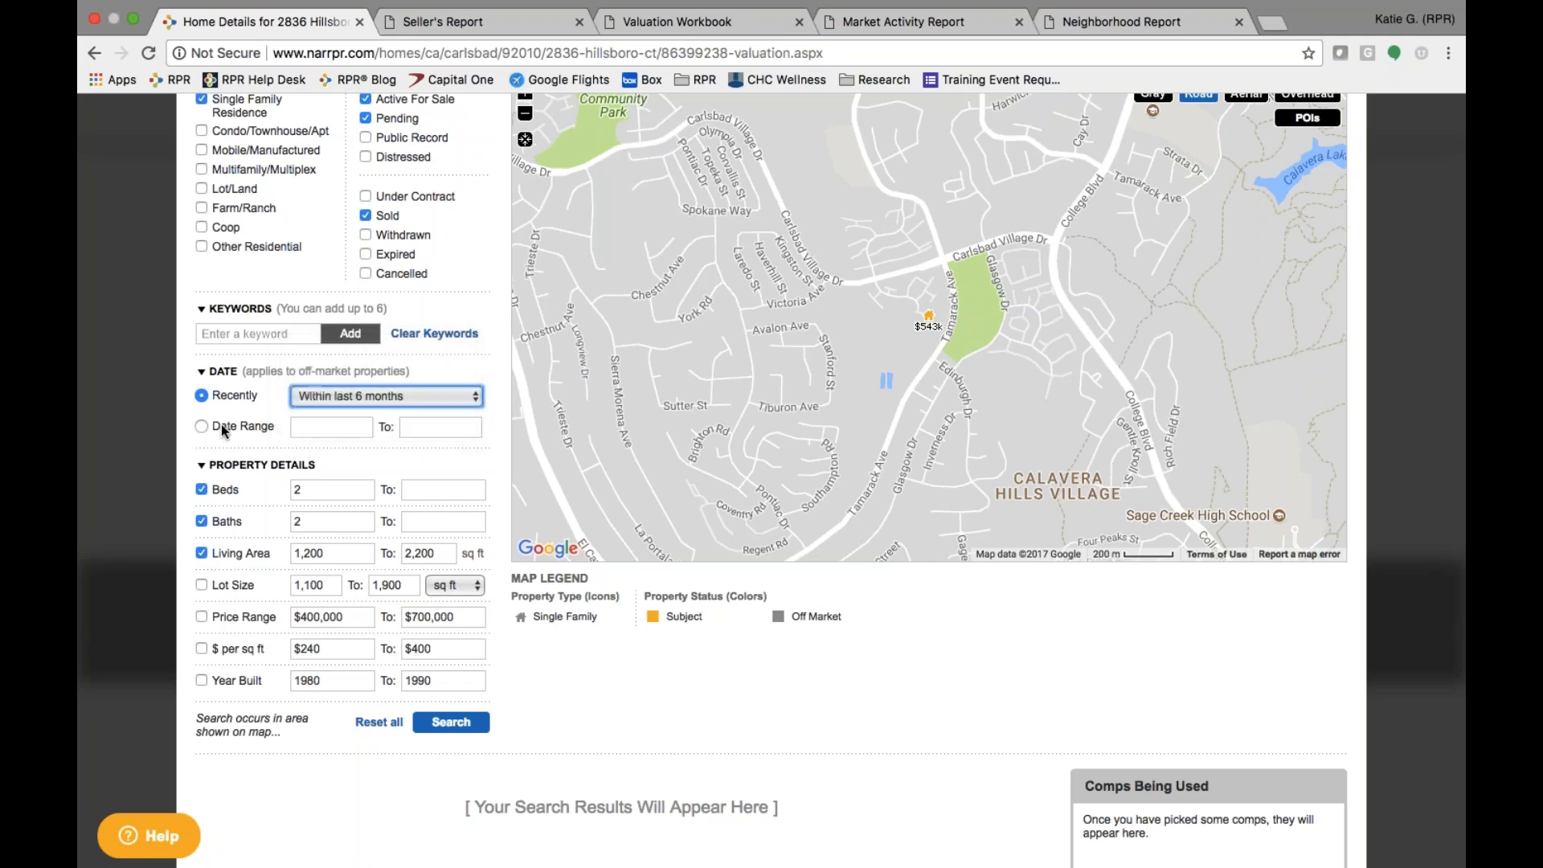
left_click(328, 427)
left_click(198, 430)
left_click(337, 434)
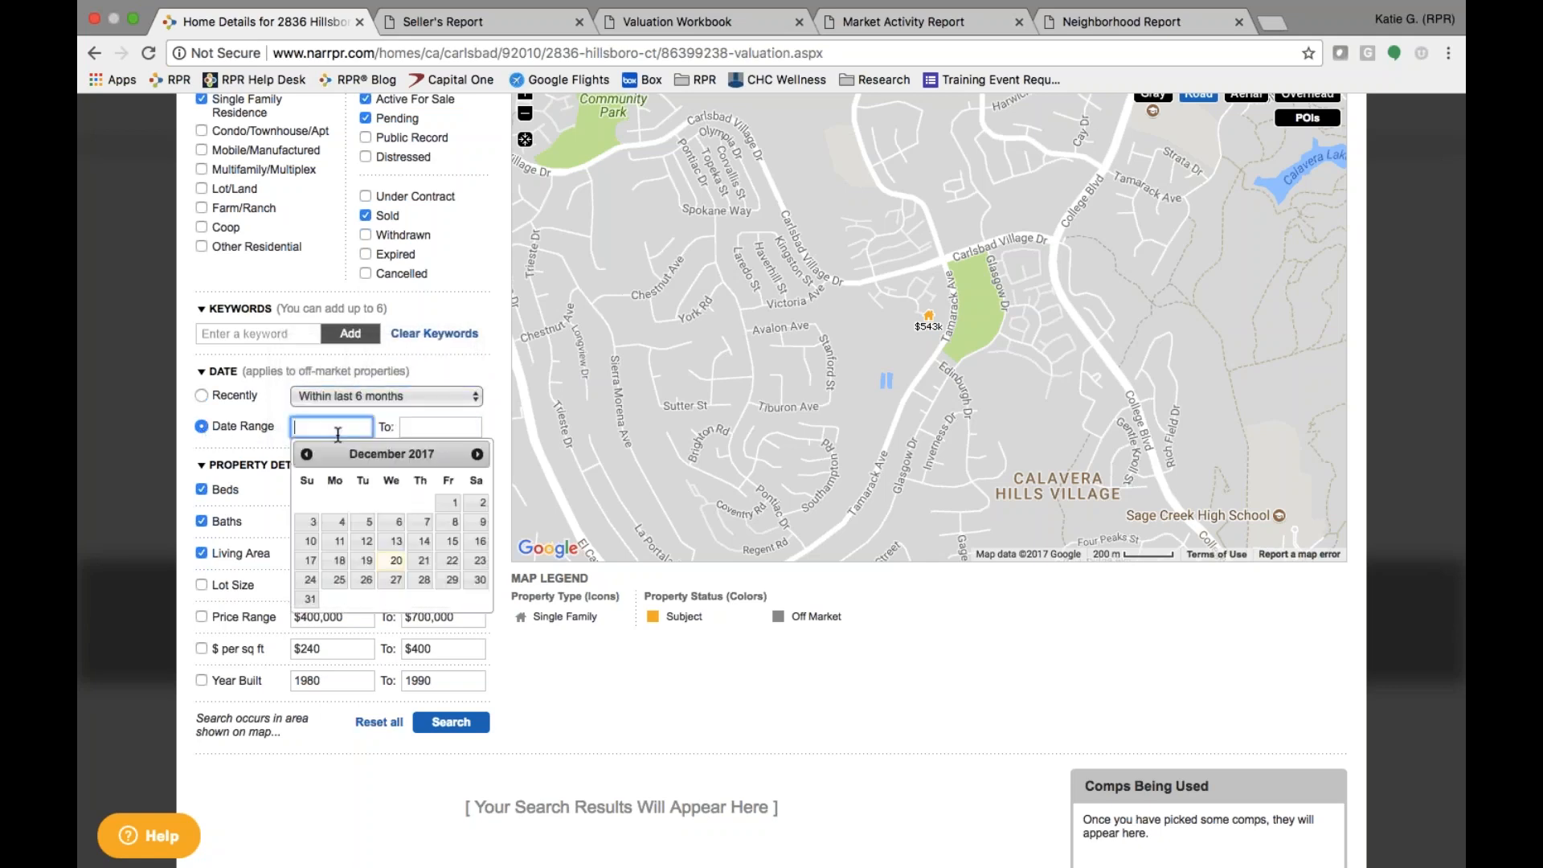
left_click(201, 396)
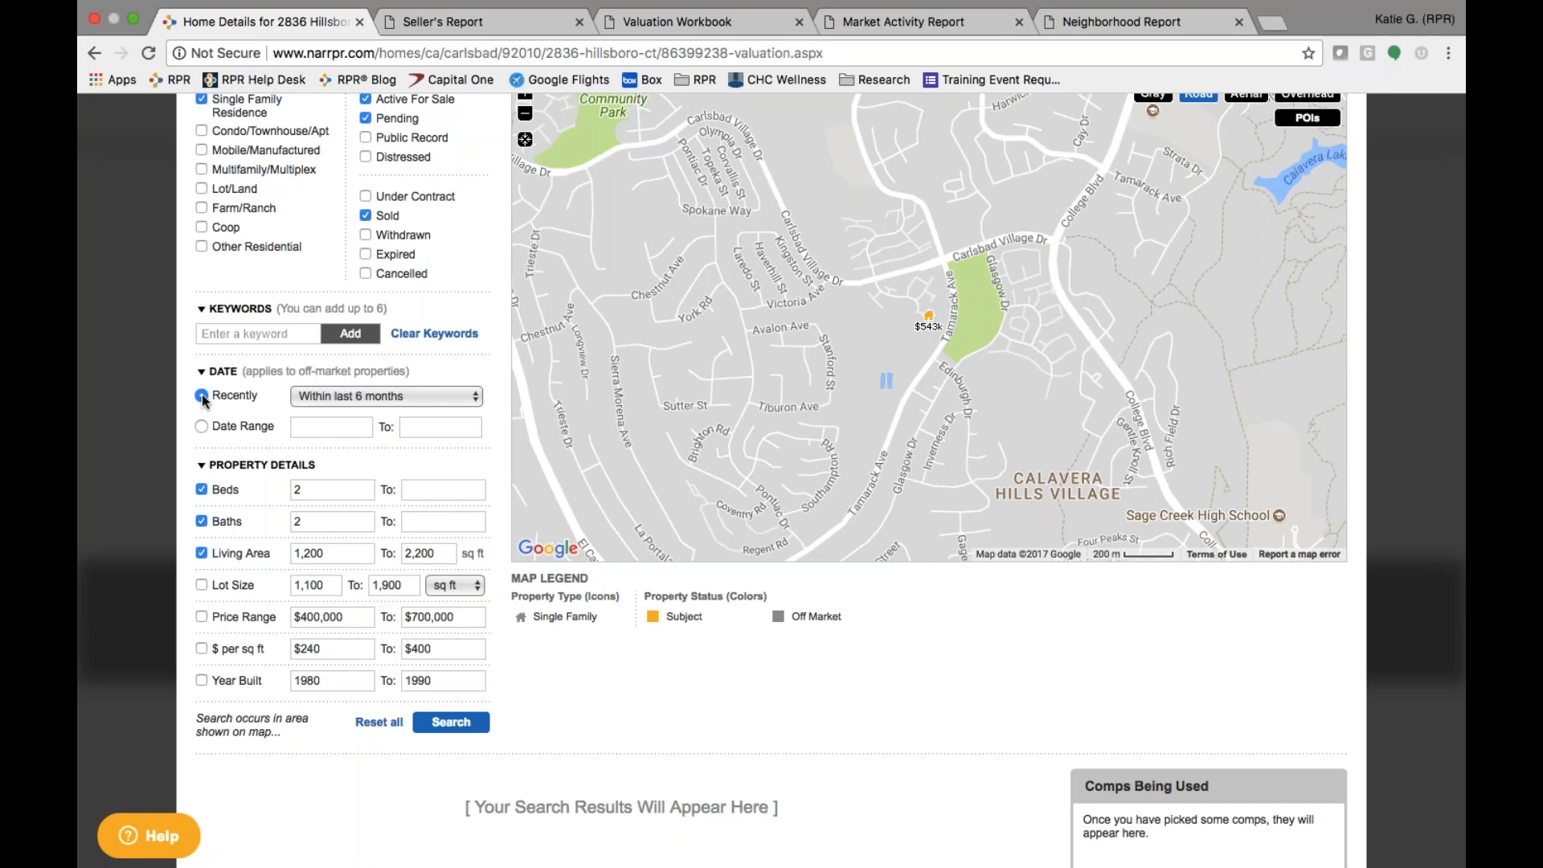
scroll(321, 544, "up", 5)
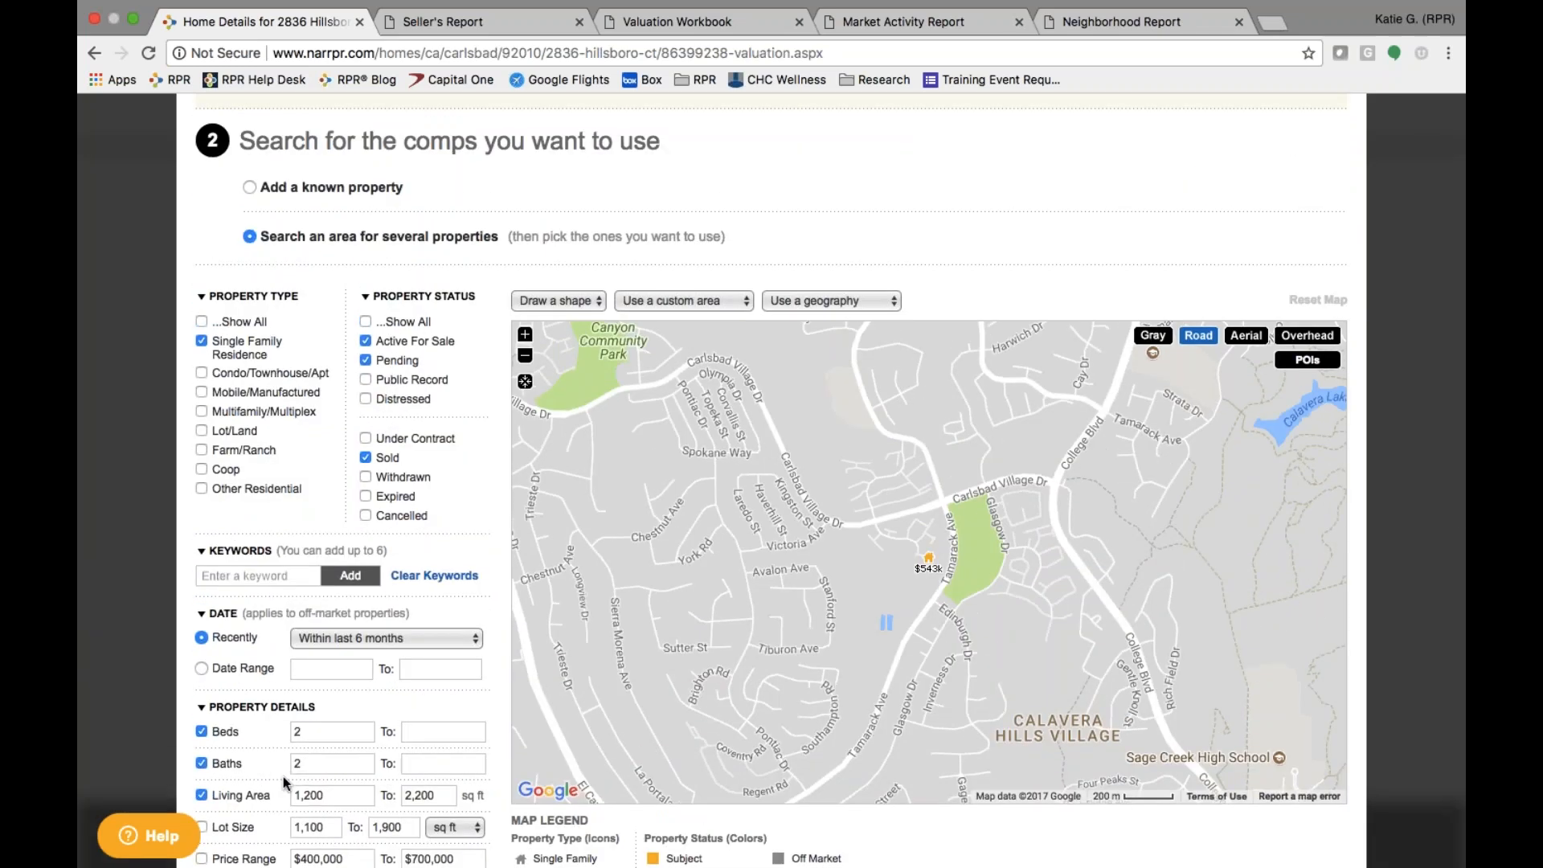
- Set Living Area to 1,300–2,100 sq ft and run the comp search
scroll(305, 724, "down", 3)
double_click(338, 655)
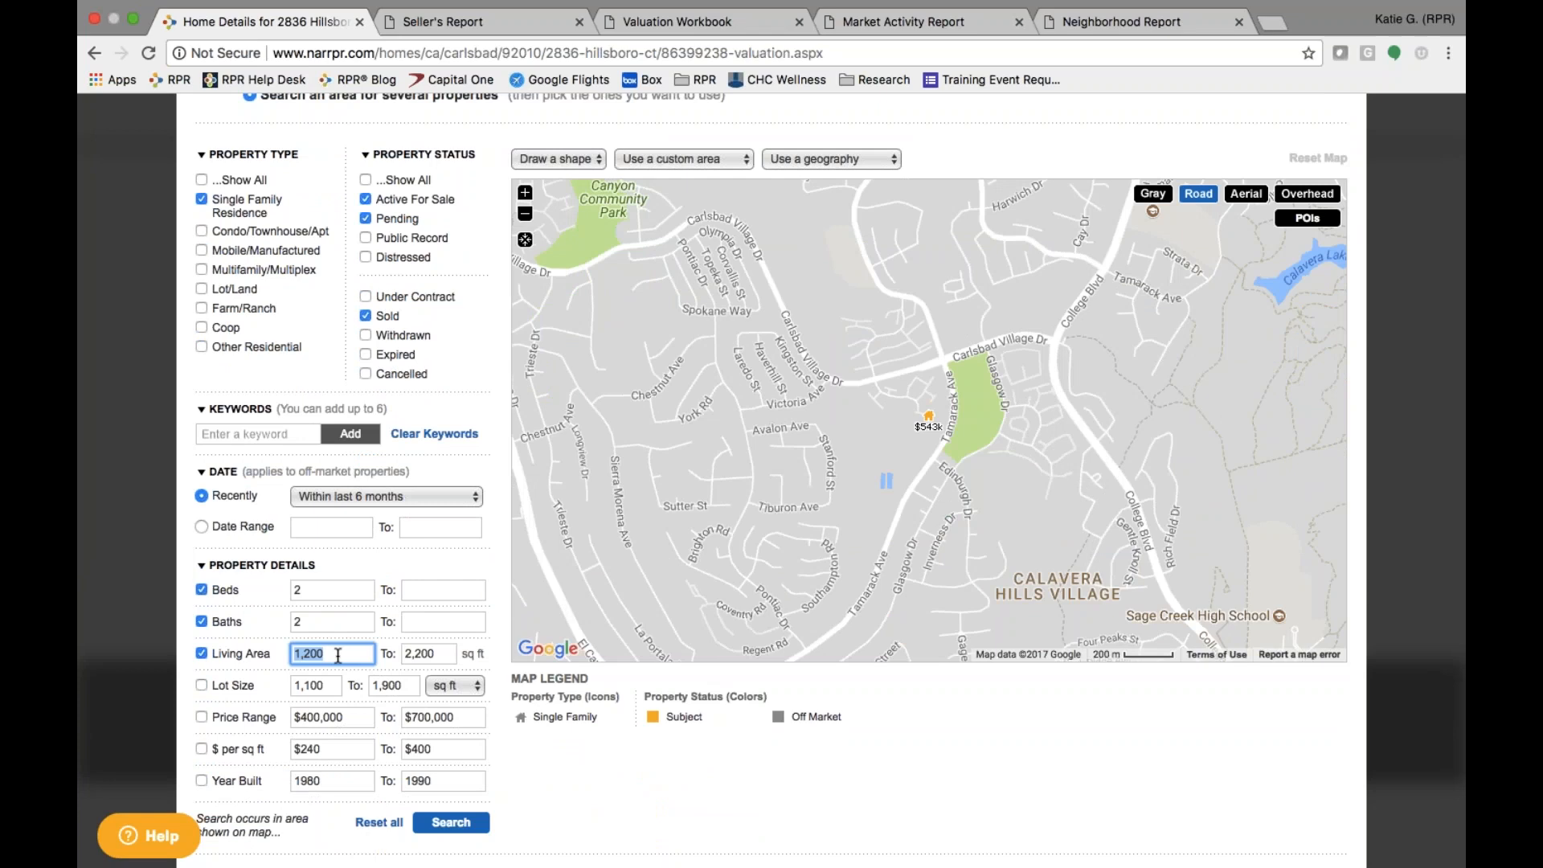
type("1,300")
left_click(445, 652)
type("2,100")
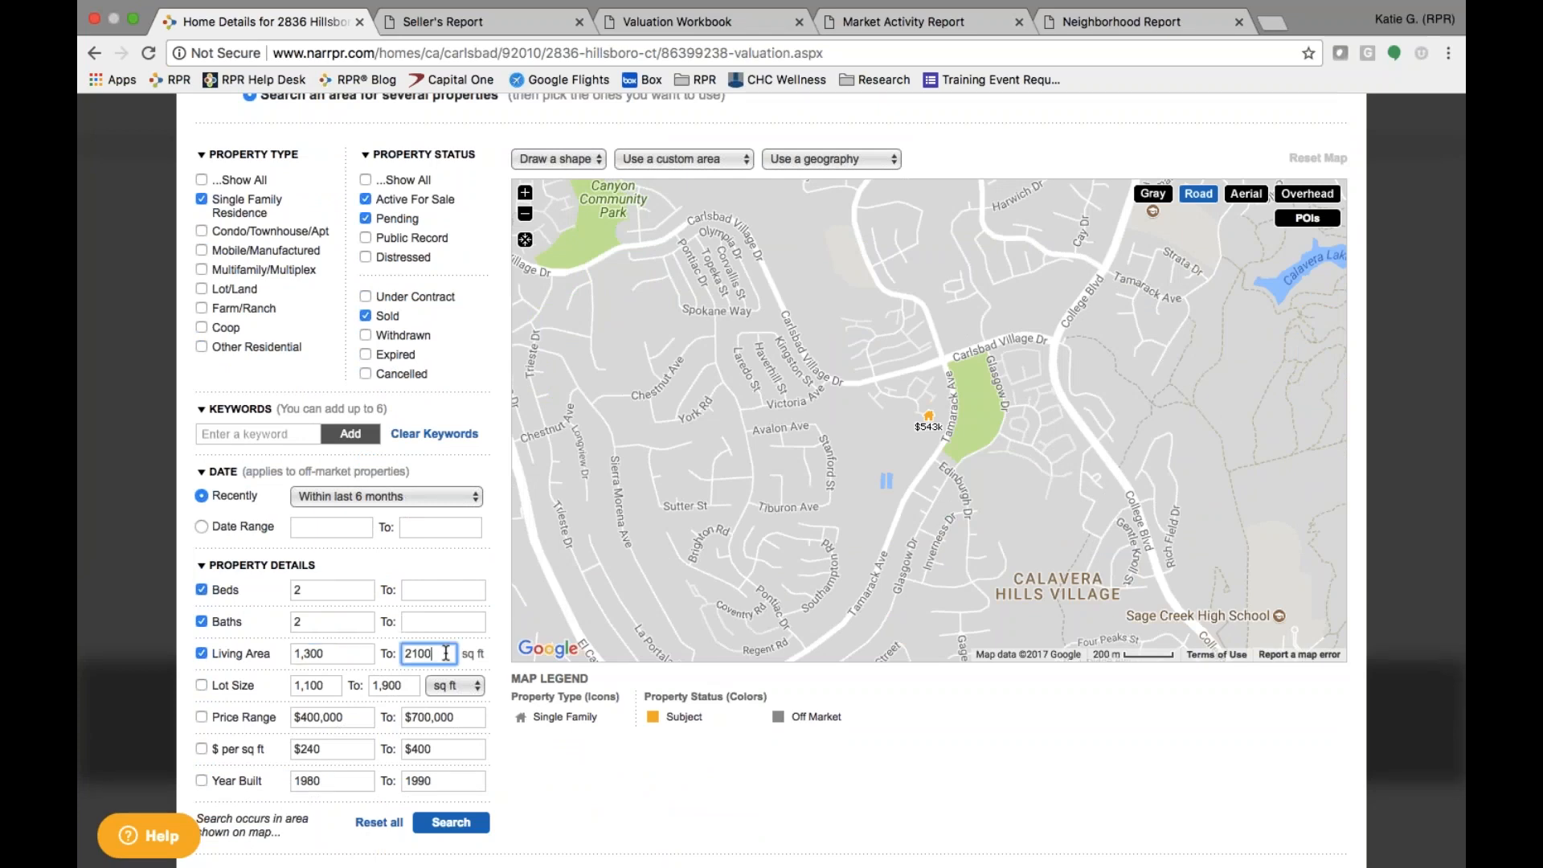
left_click(575, 750)
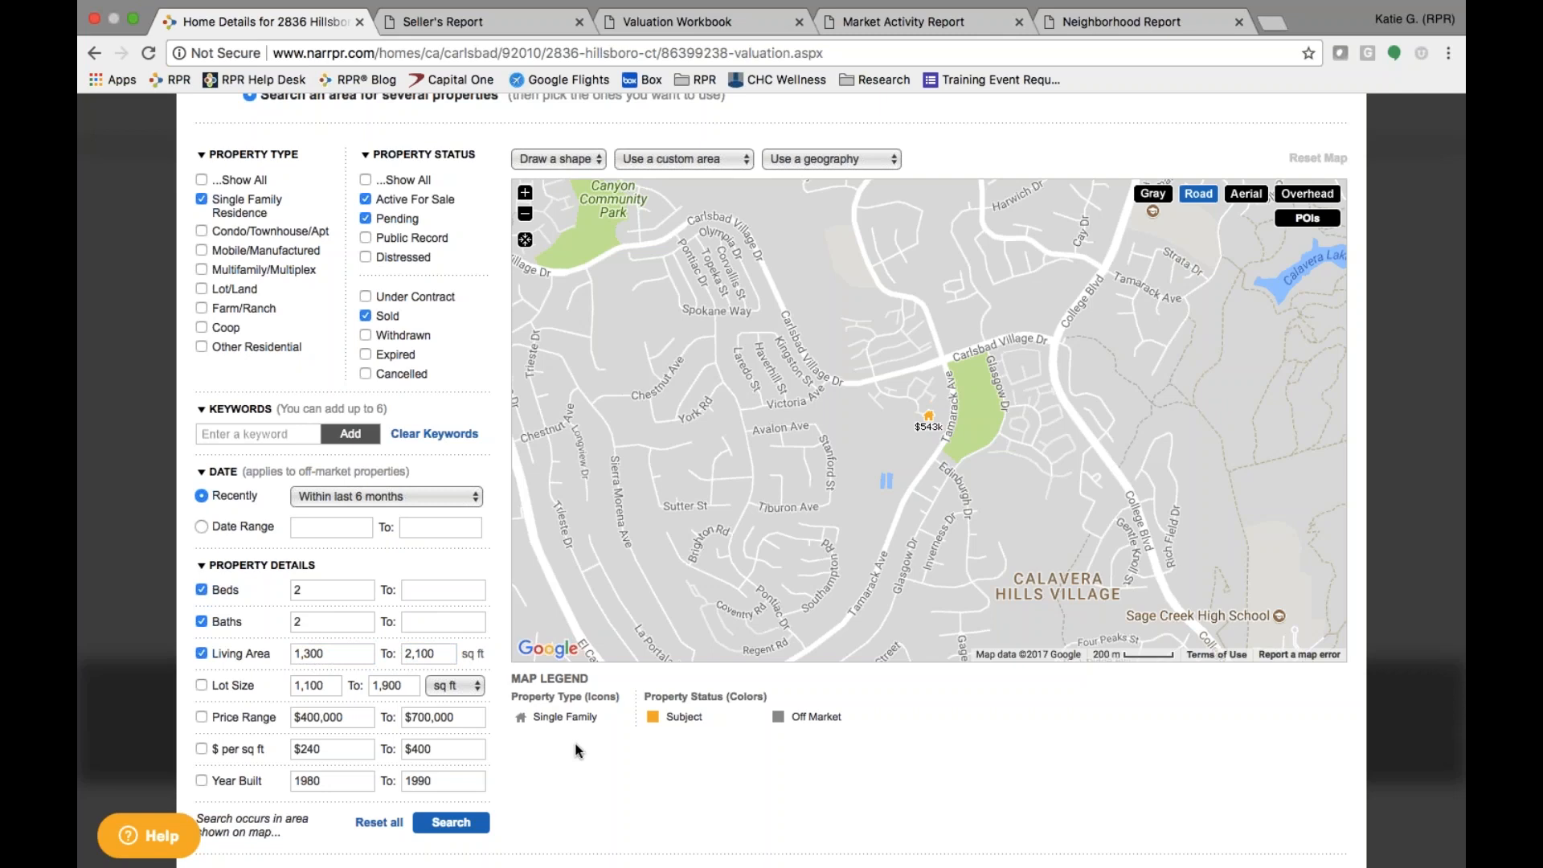
scroll(575, 749, "down", 3)
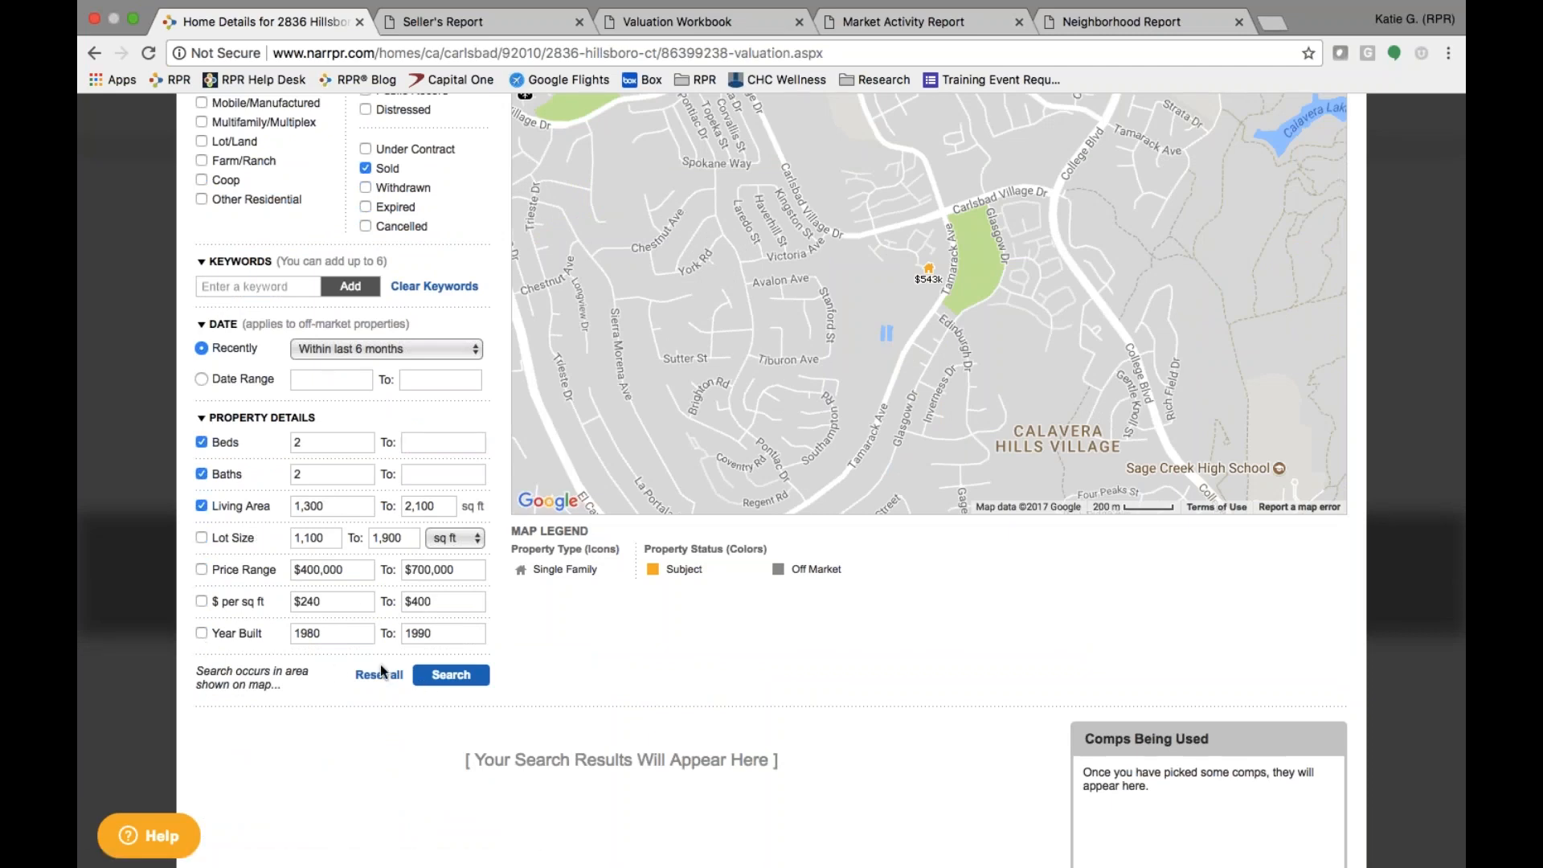
left_click(460, 679)
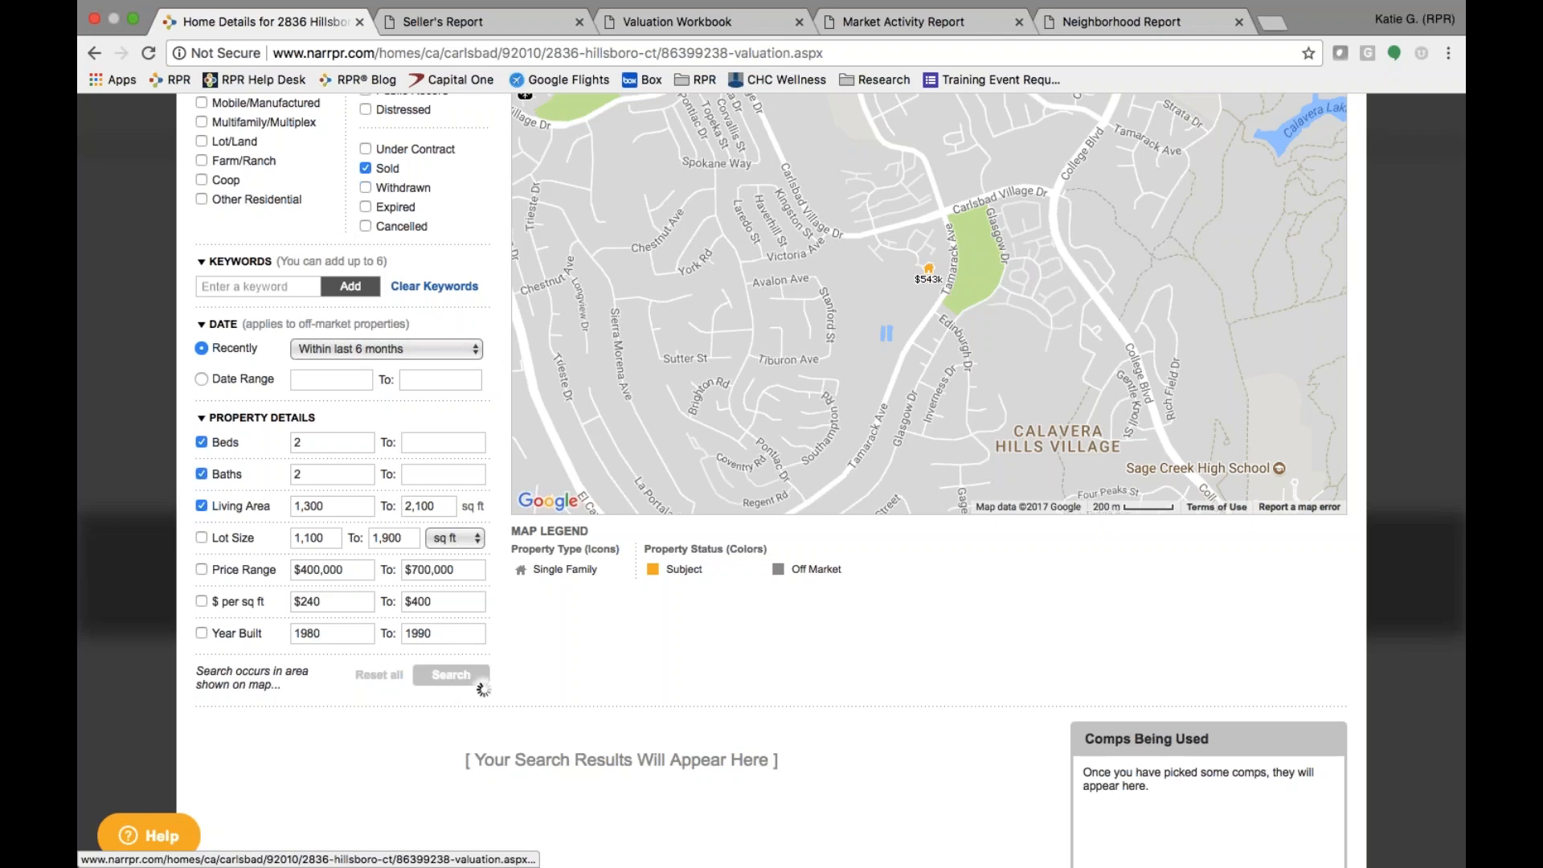
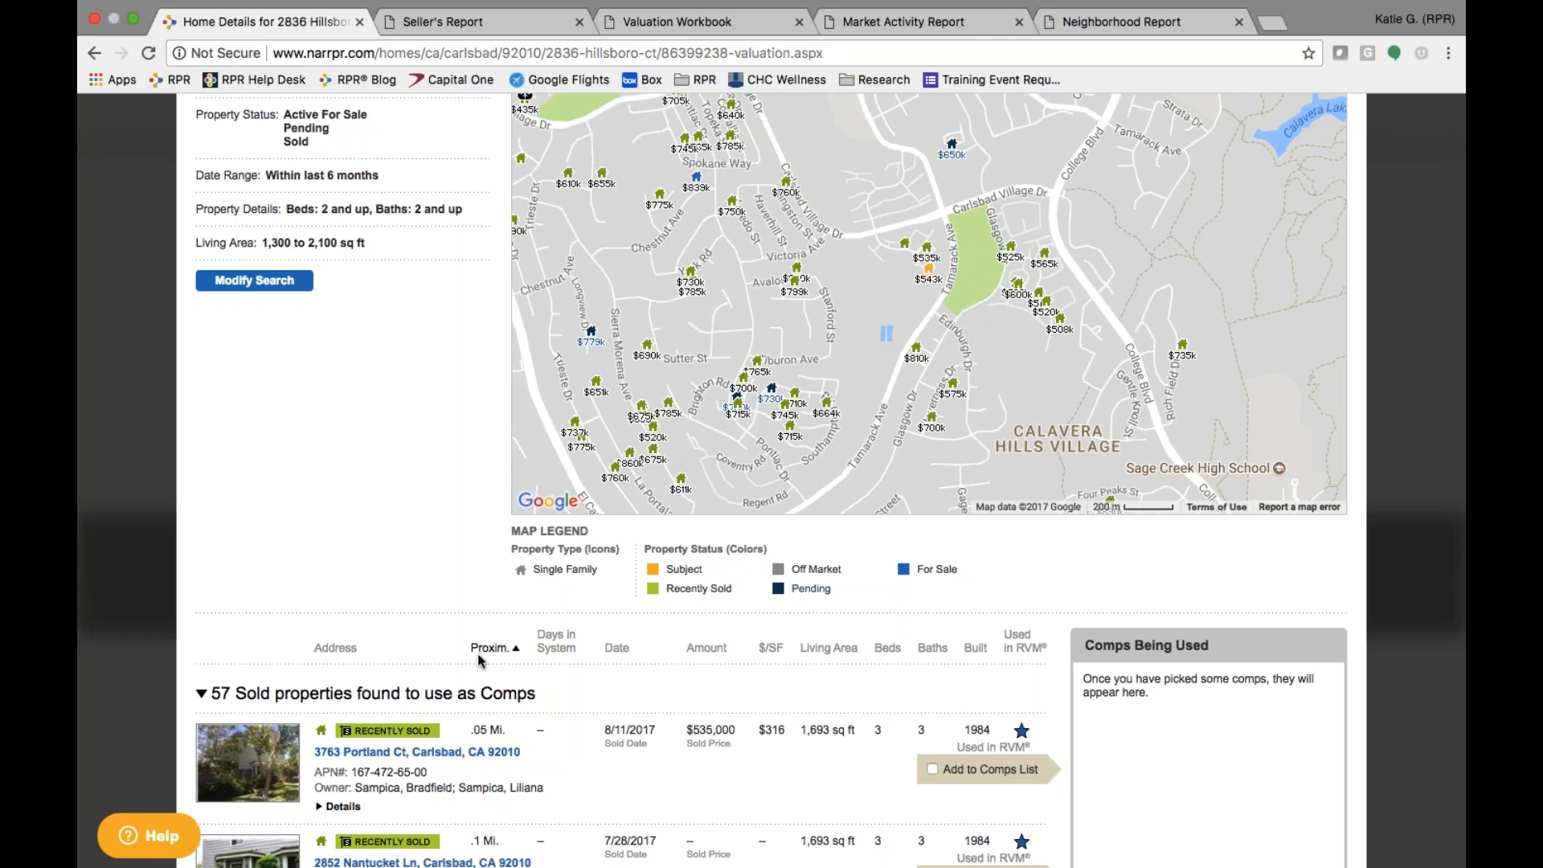
scroll(954, 326, "up", 3)
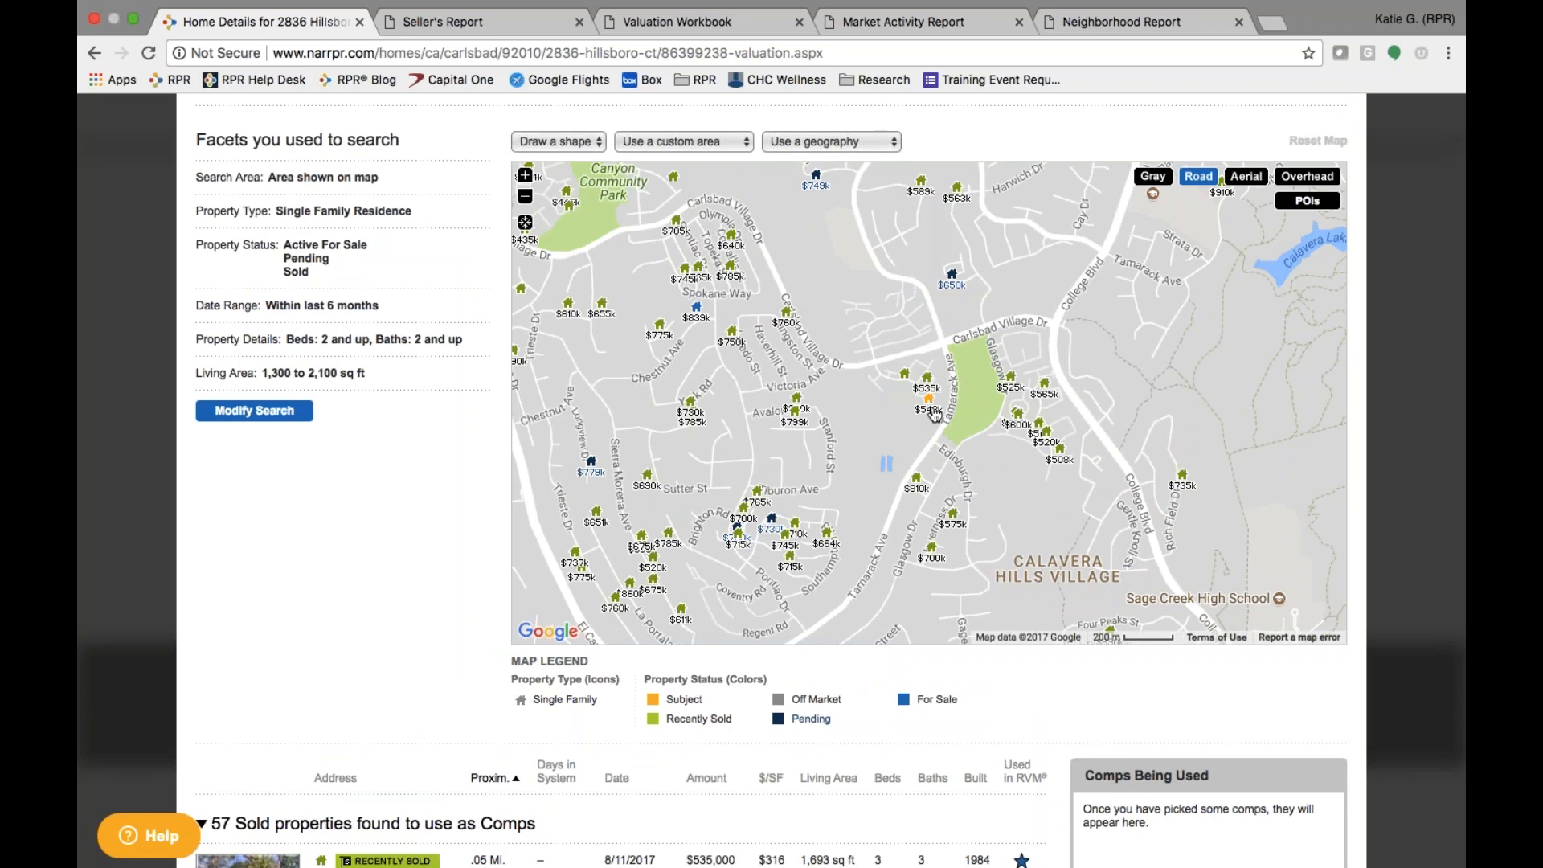
left_click(926, 378)
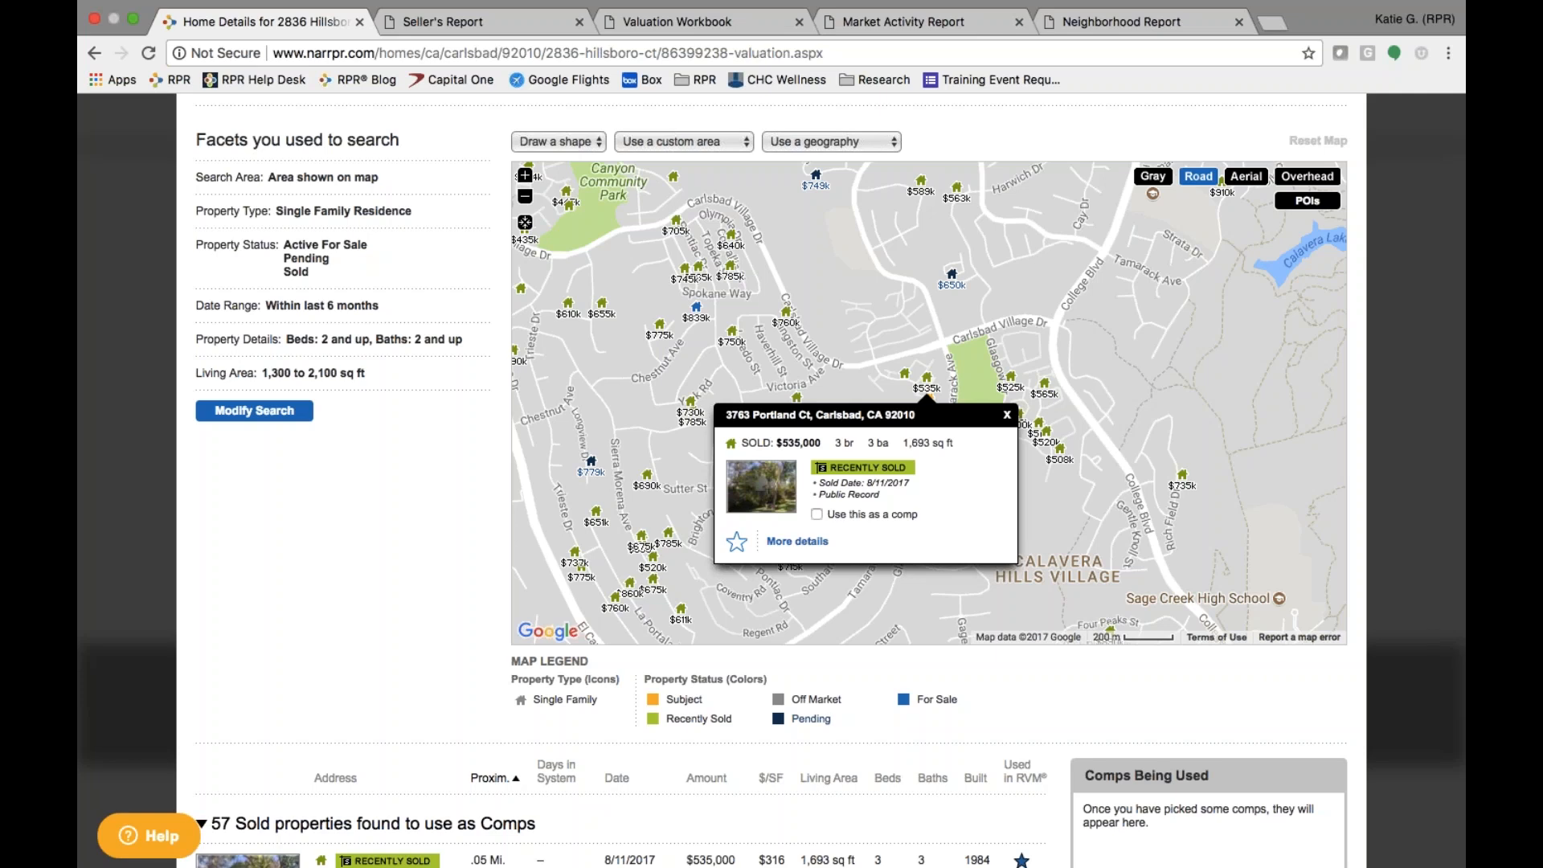
left_click(816, 514)
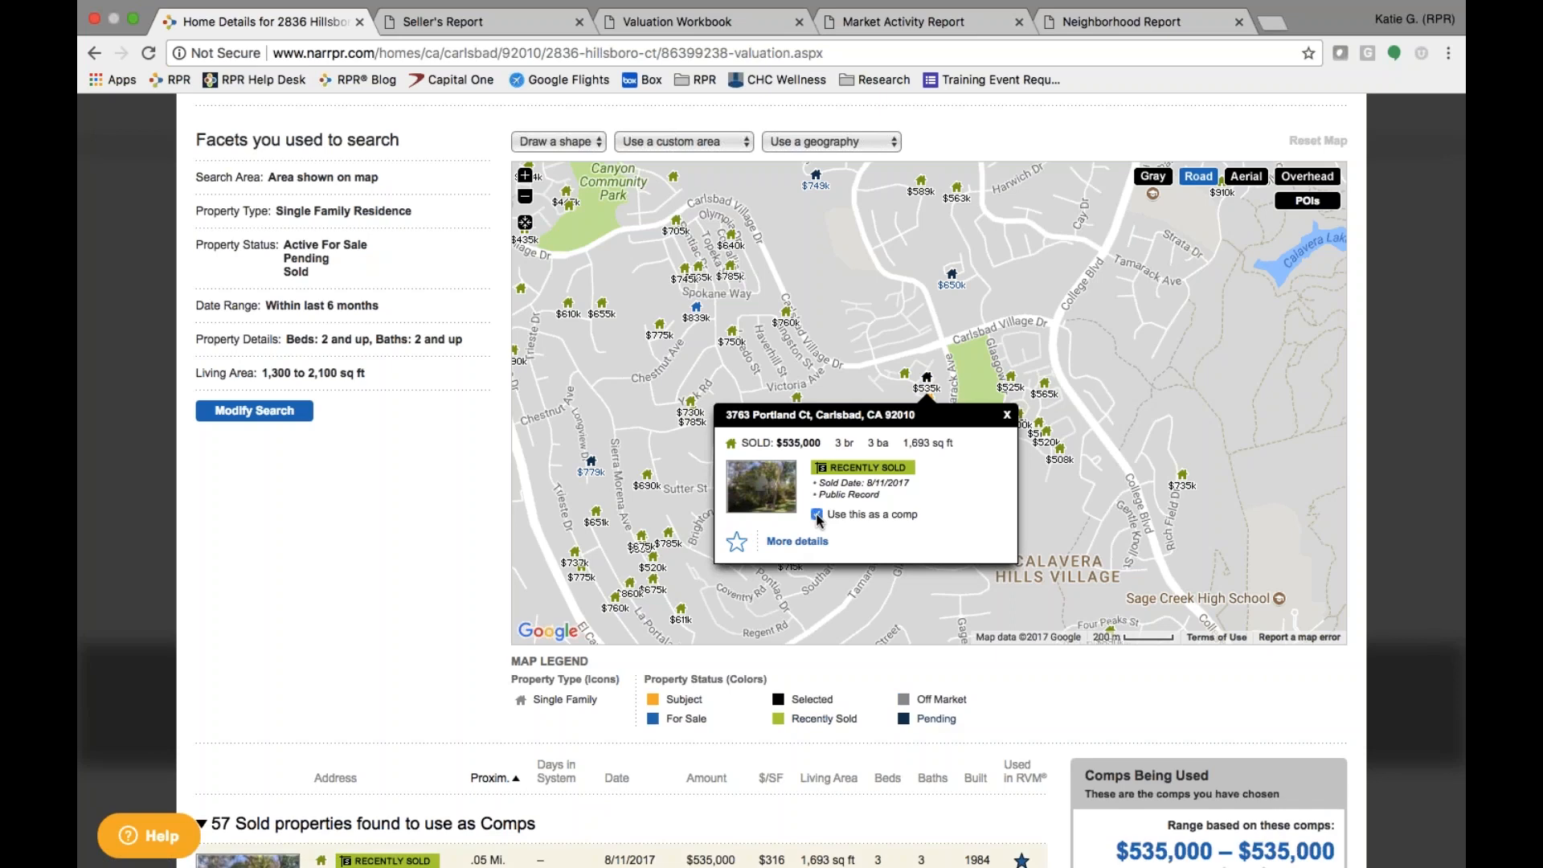
left_click(906, 378)
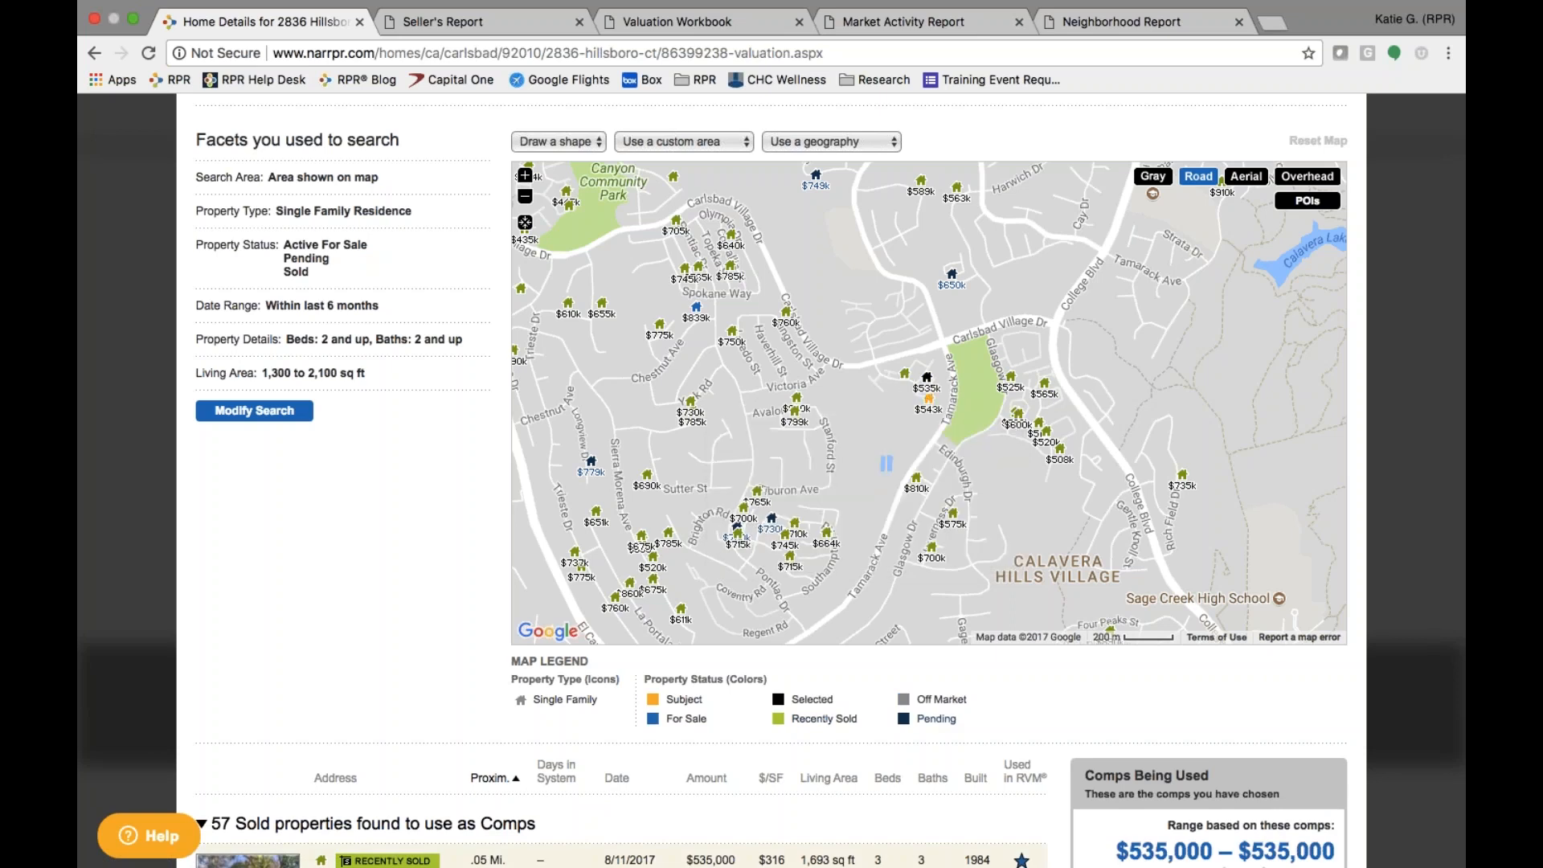
scroll(893, 386, "down", 7)
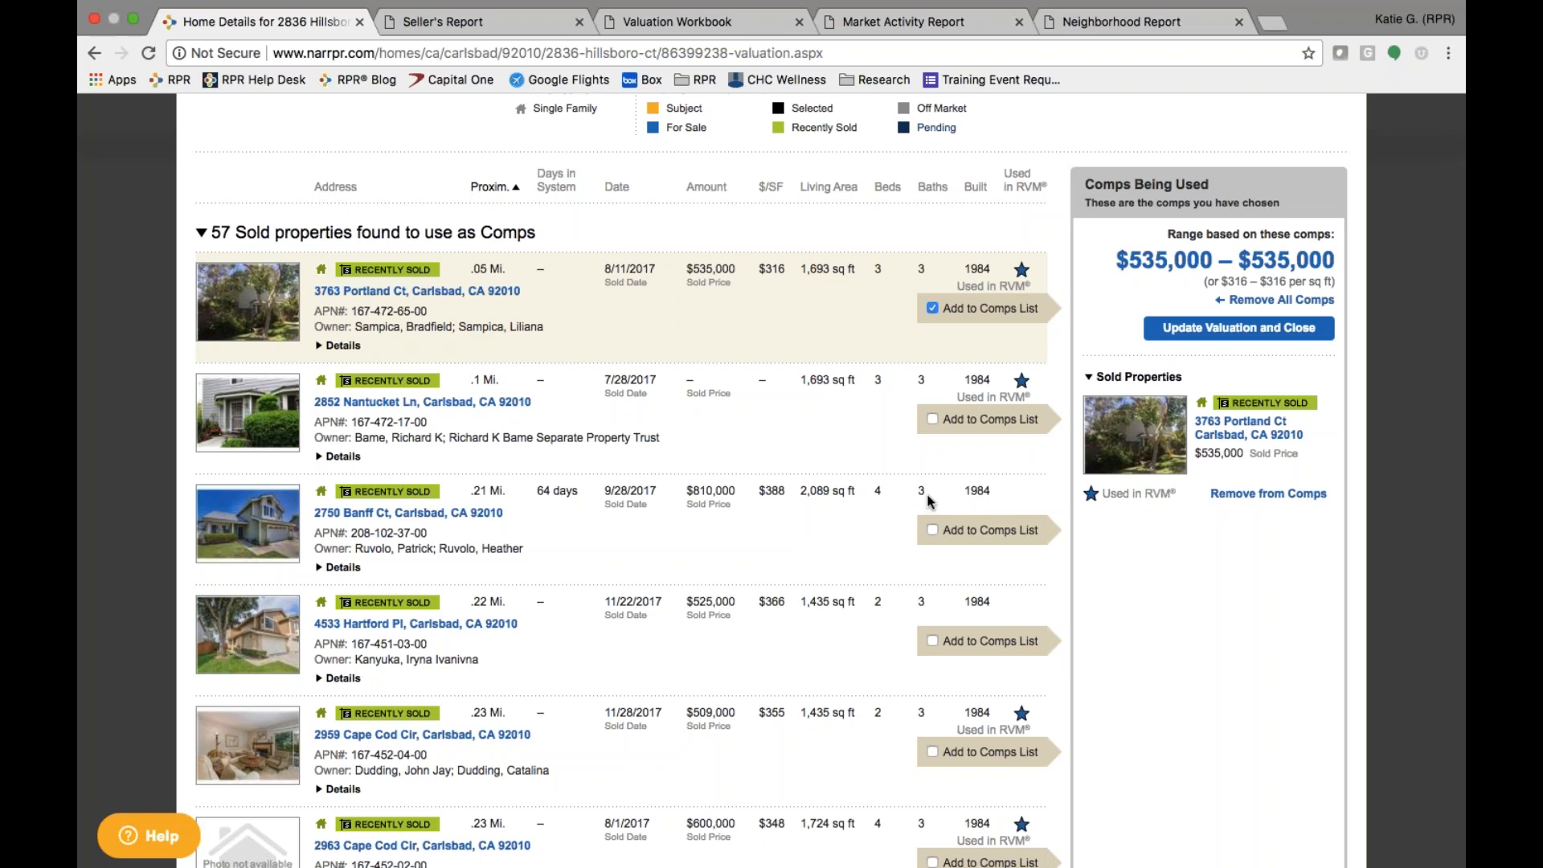
left_click(932, 530)
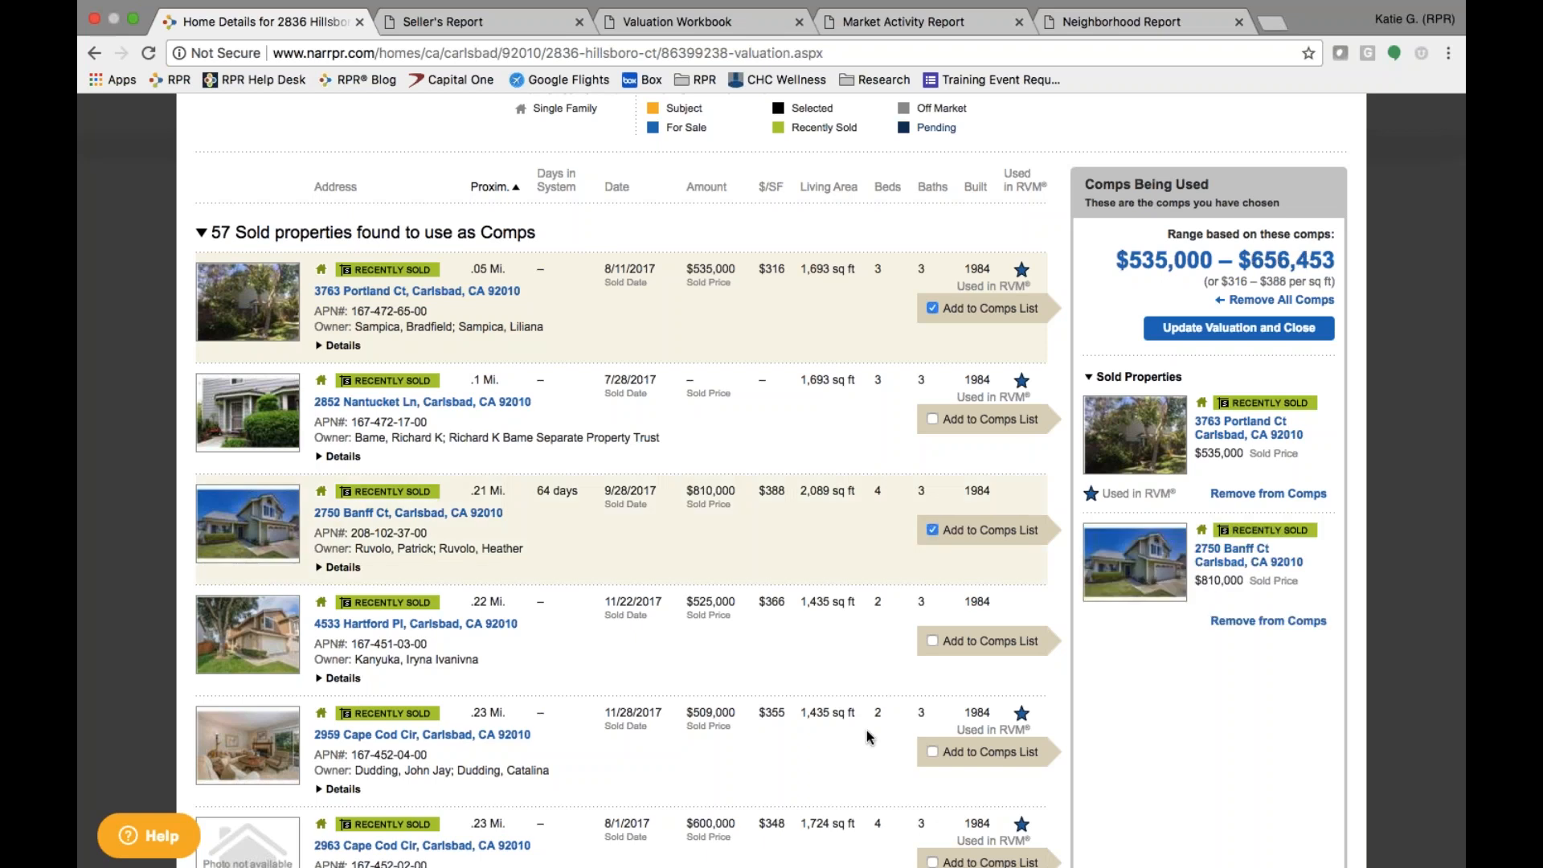
left_click(932, 751)
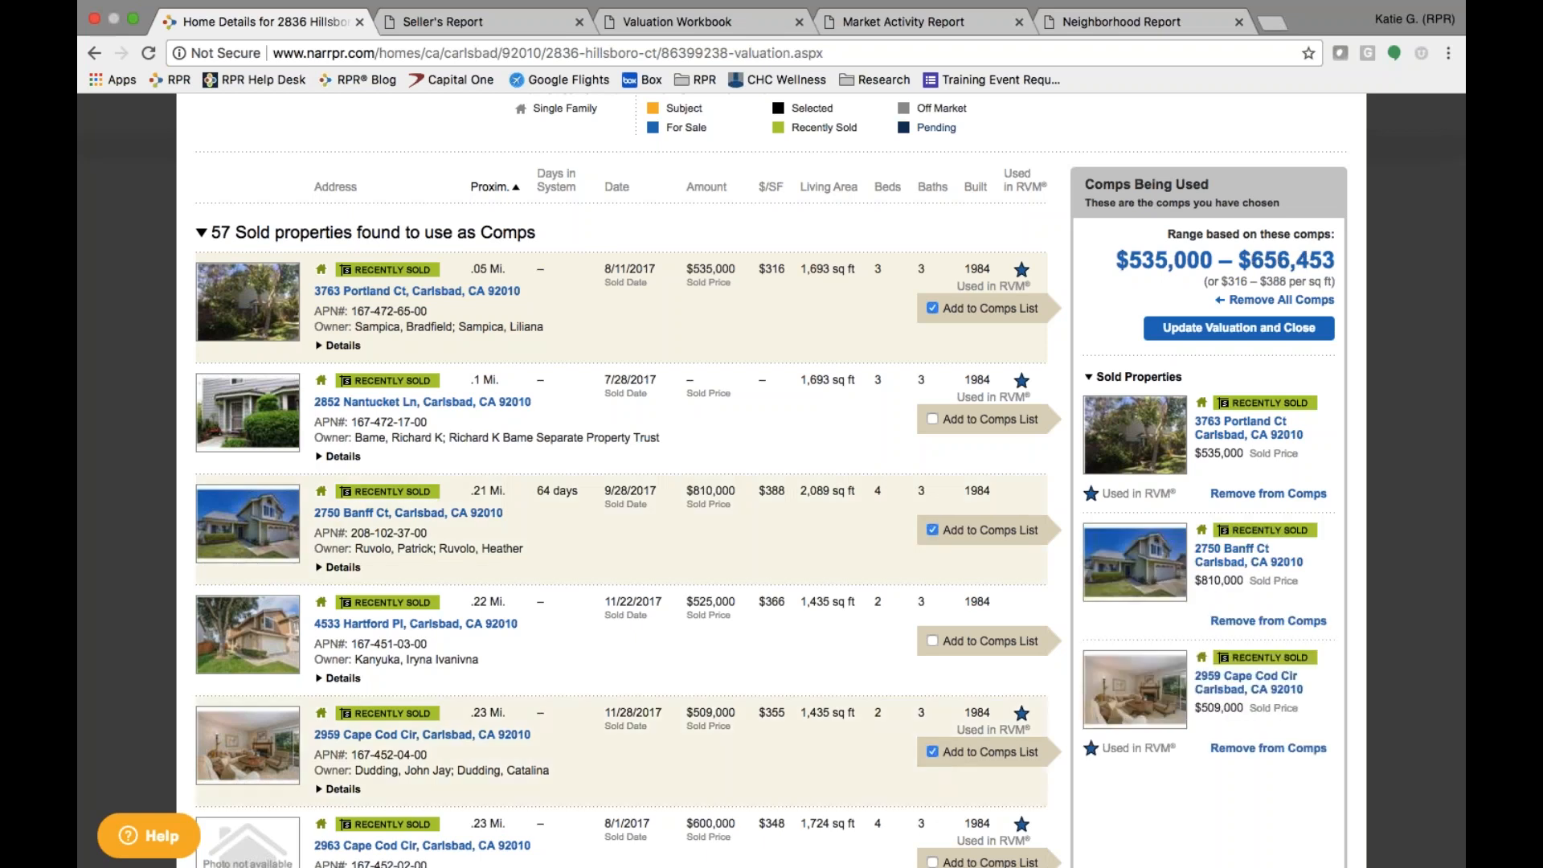
scroll(627, 482, "down", 3)
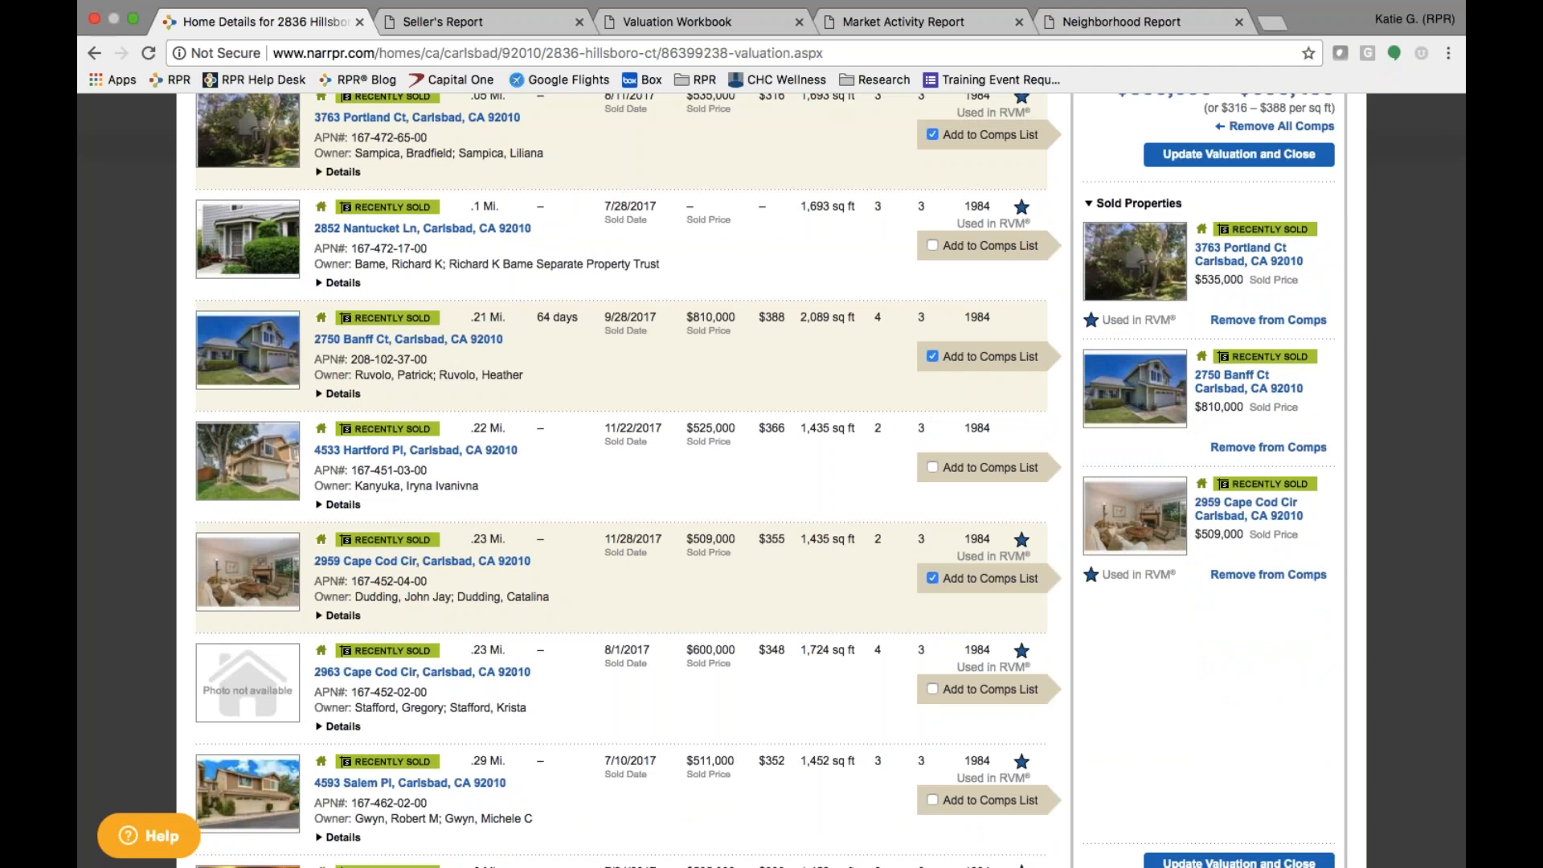
scroll(627, 483, "down", 2)
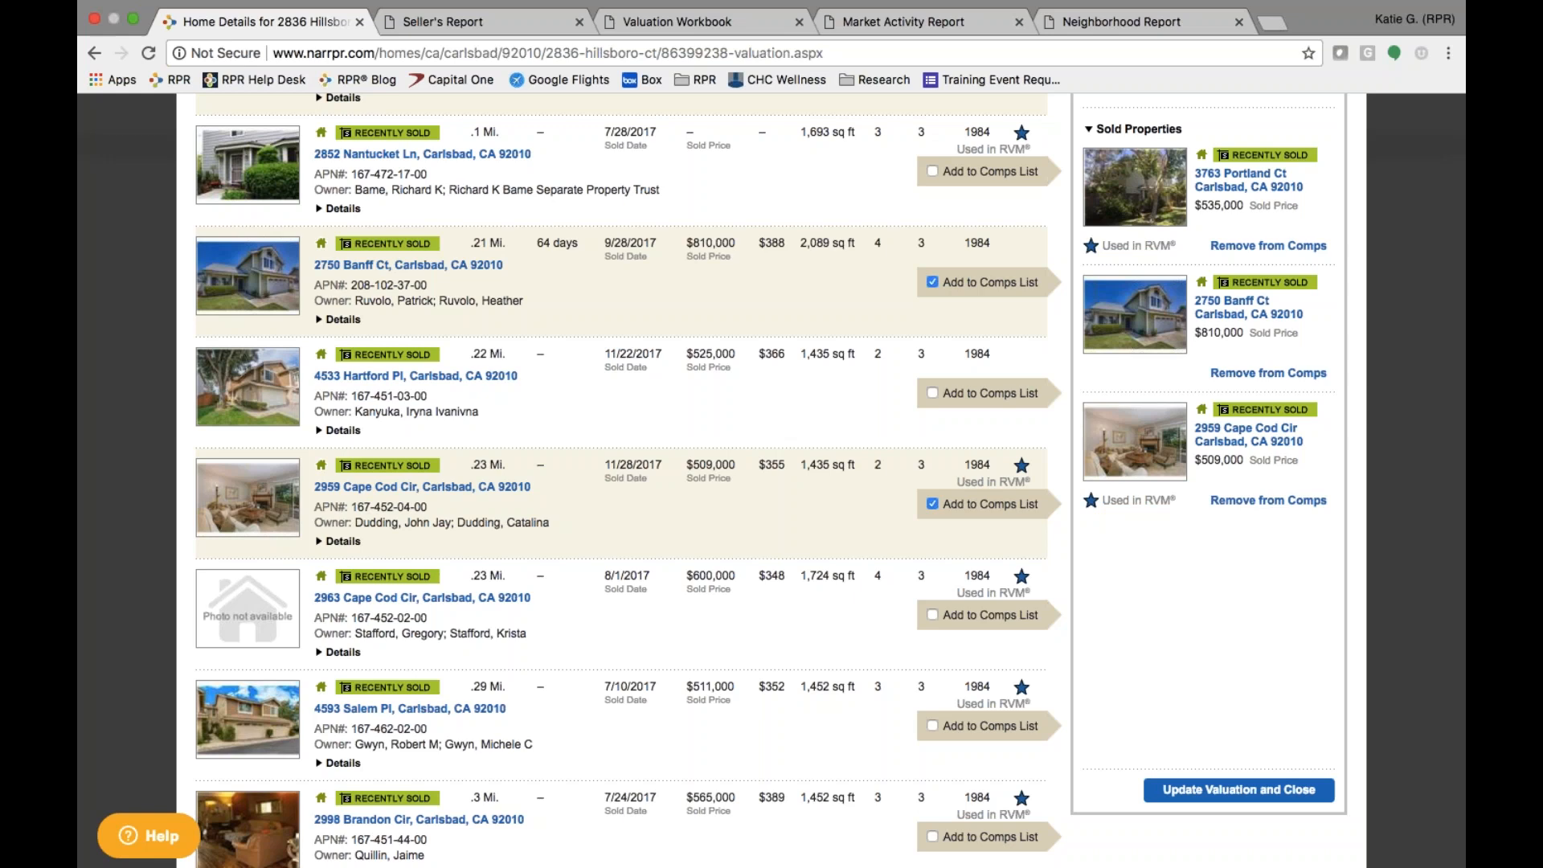
left_click(932, 615)
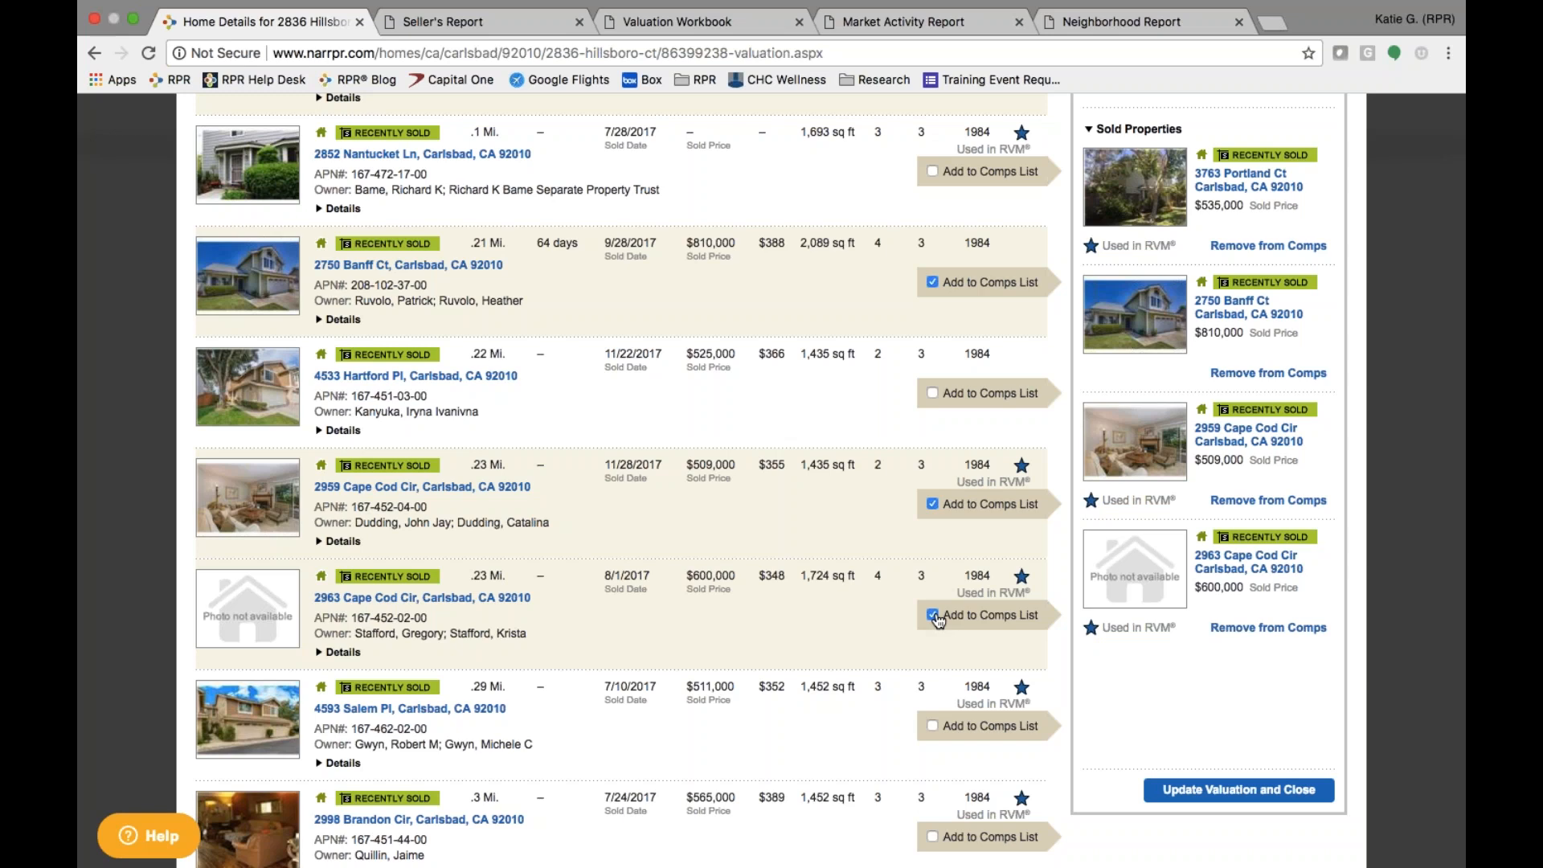
scroll(936, 619, "down", 20)
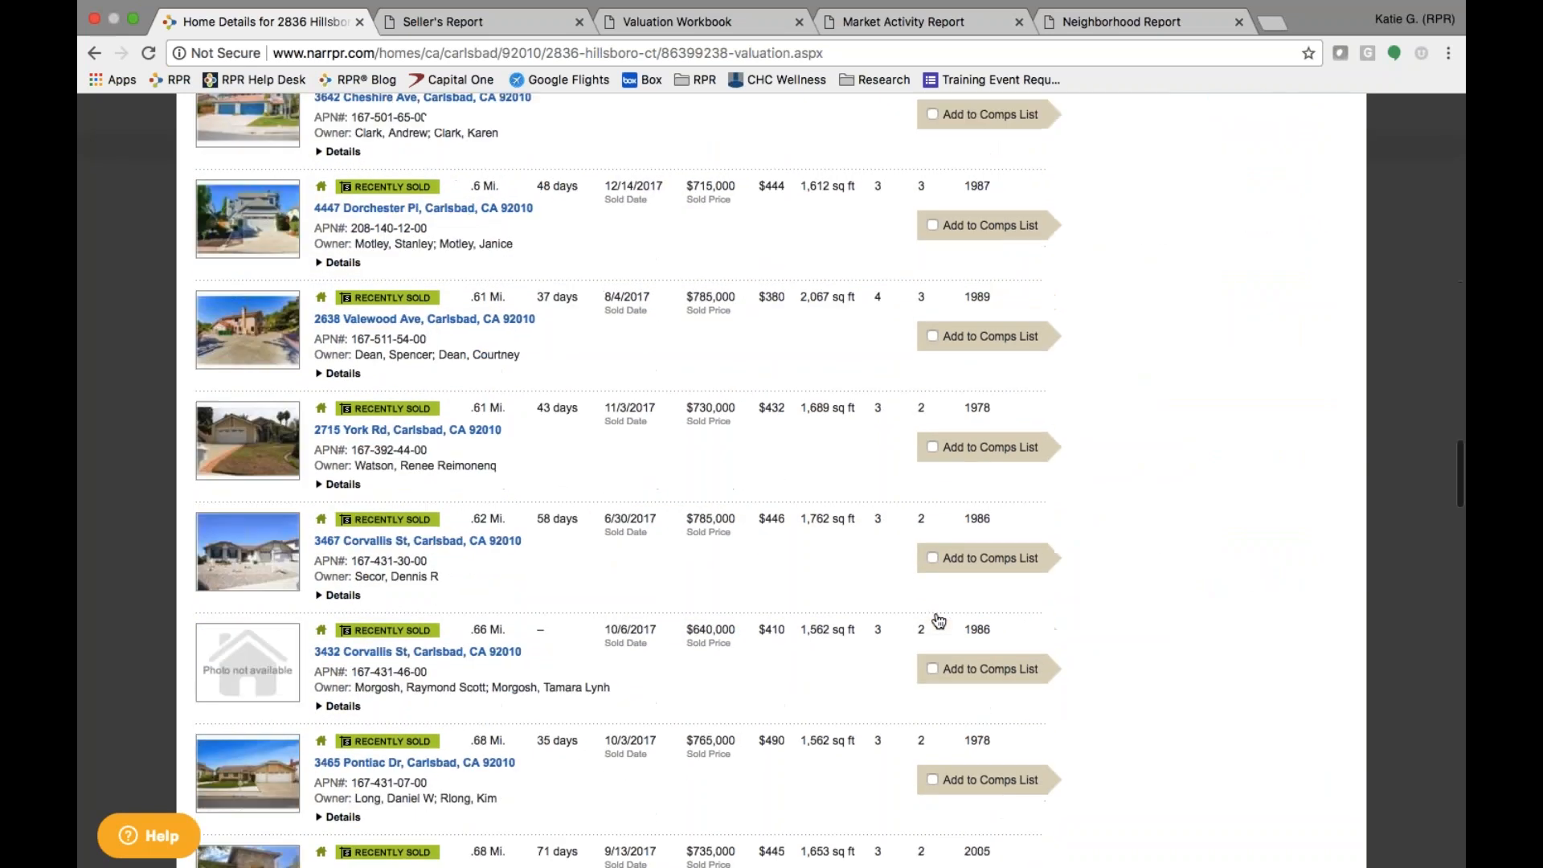
scroll(936, 619, "down", 20)
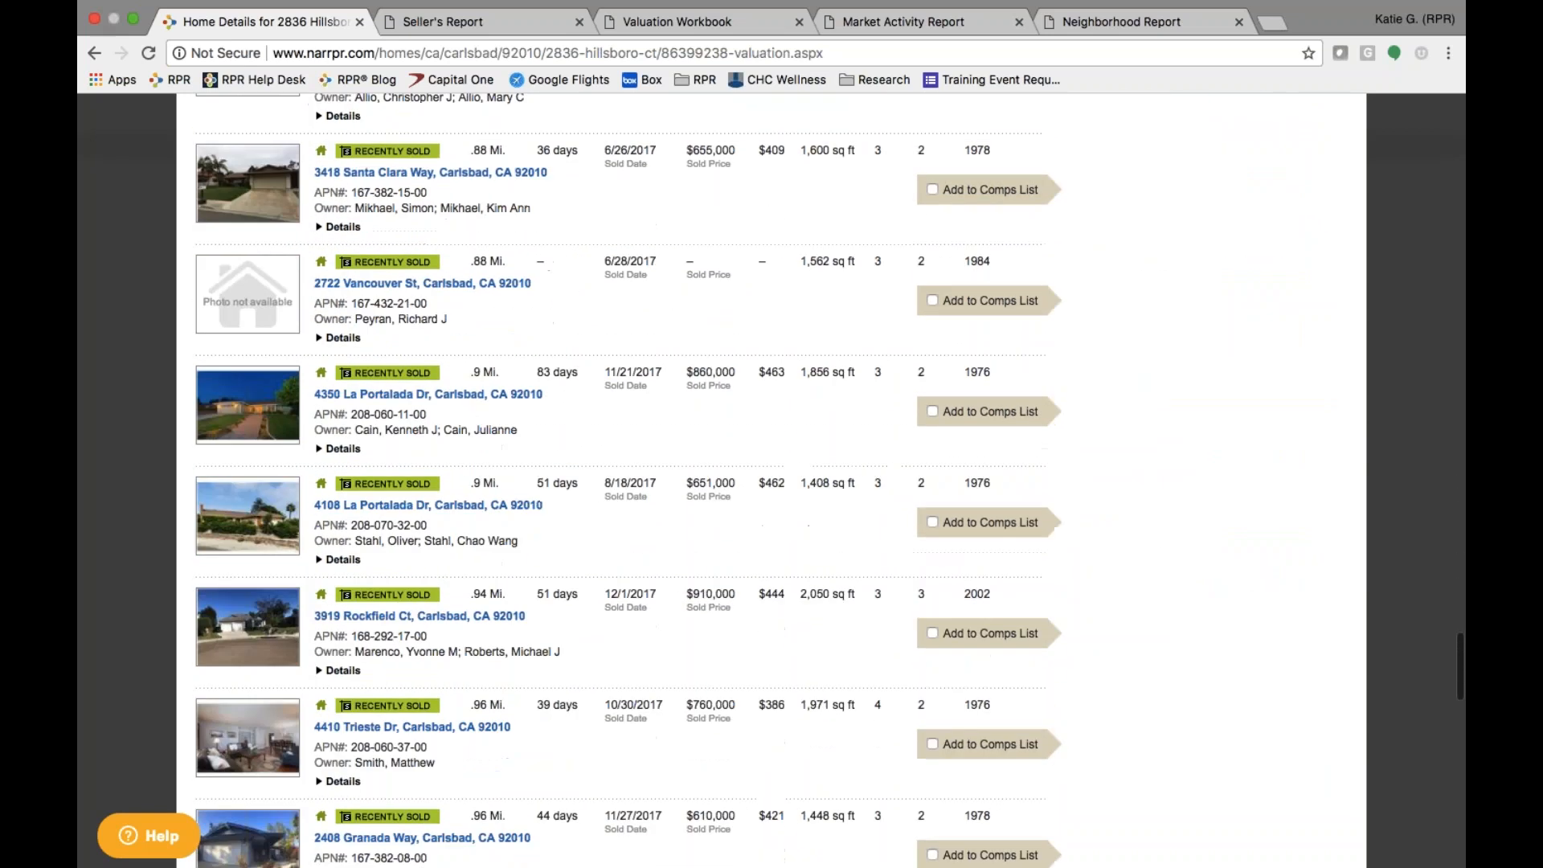
scroll(618, 474, "up", 5)
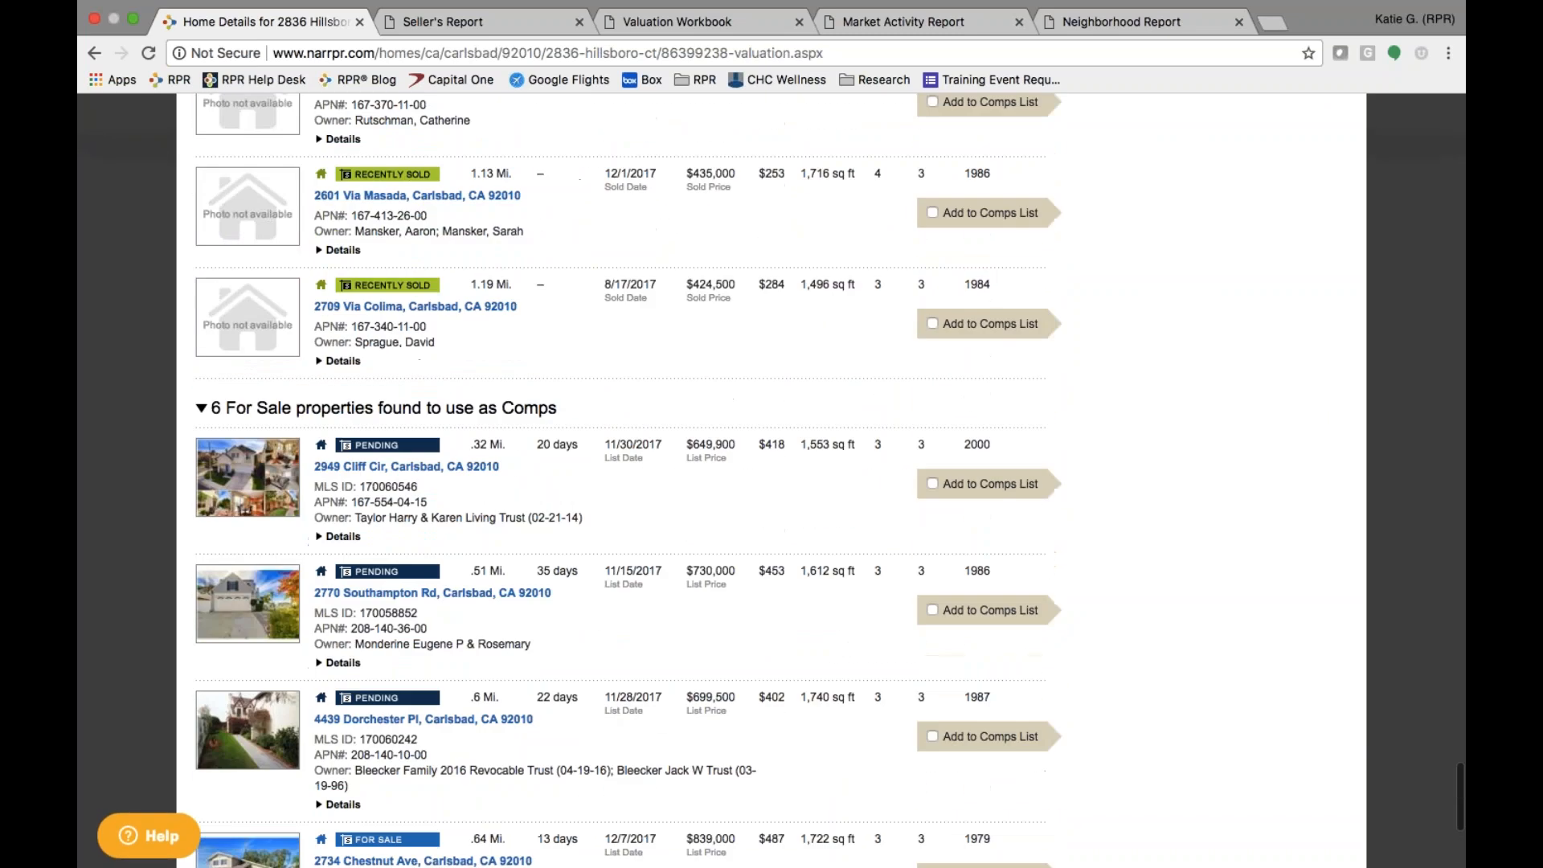
scroll(626, 640, "down", 2)
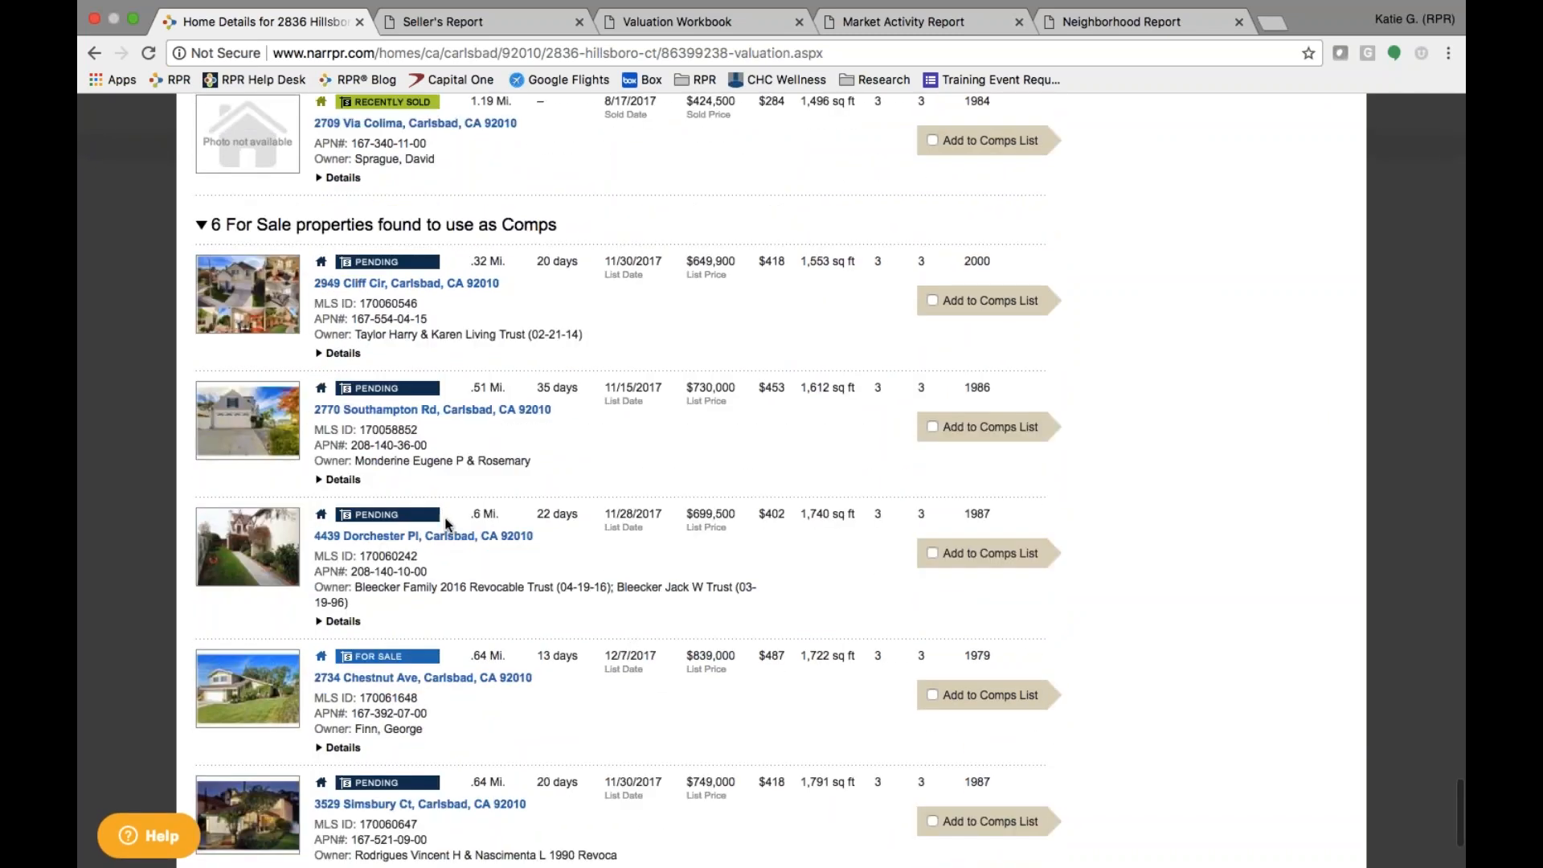
scroll(446, 523, "down", 2)
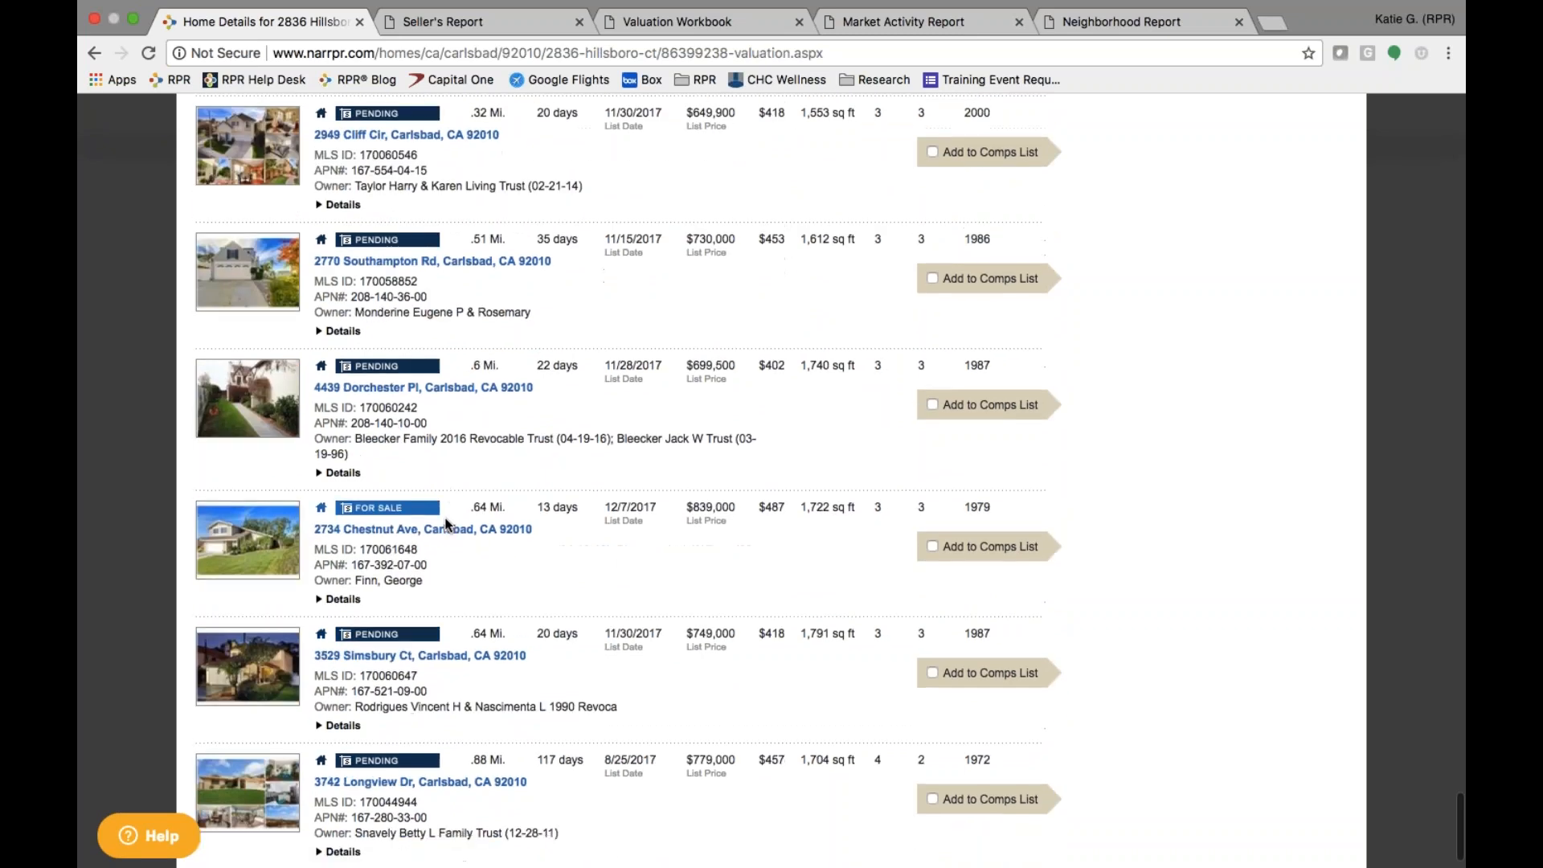
scroll(446, 523, "up", 1)
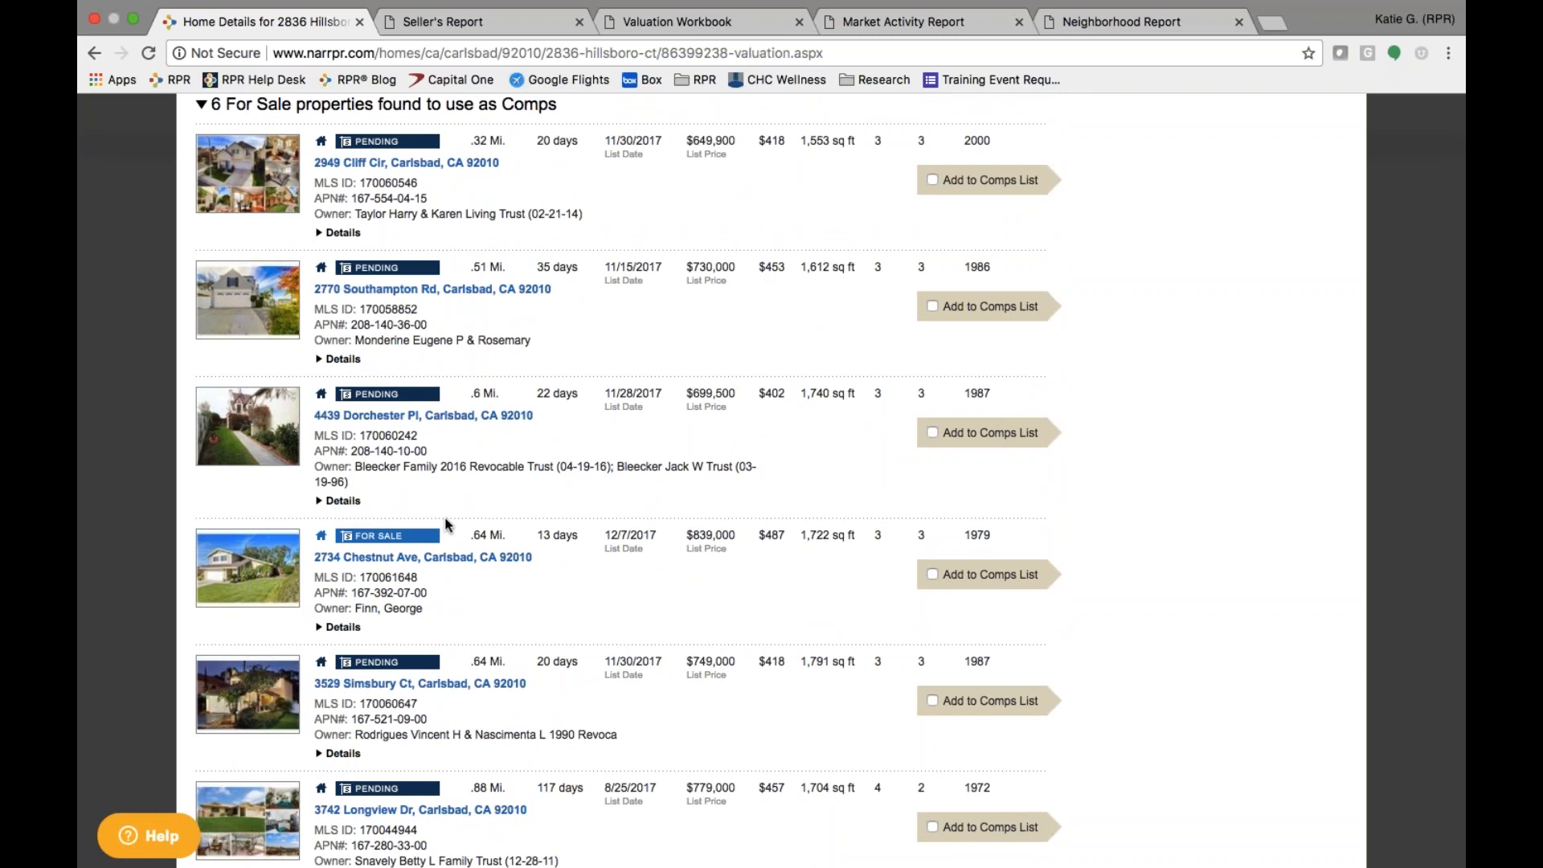
scroll(437, 718, "down", 1)
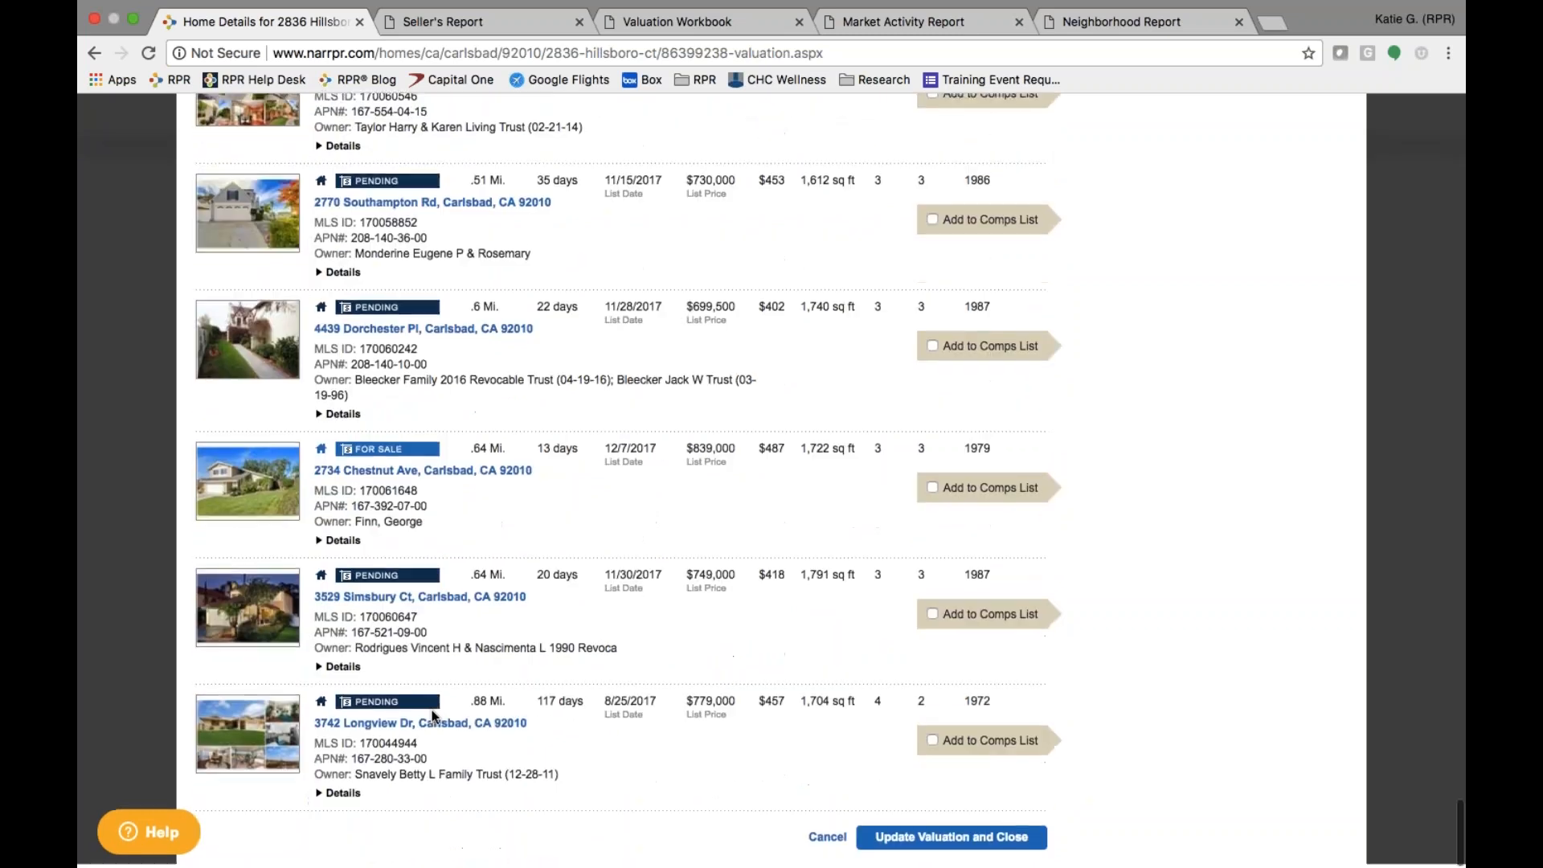
scroll(453, 677, "up", 3)
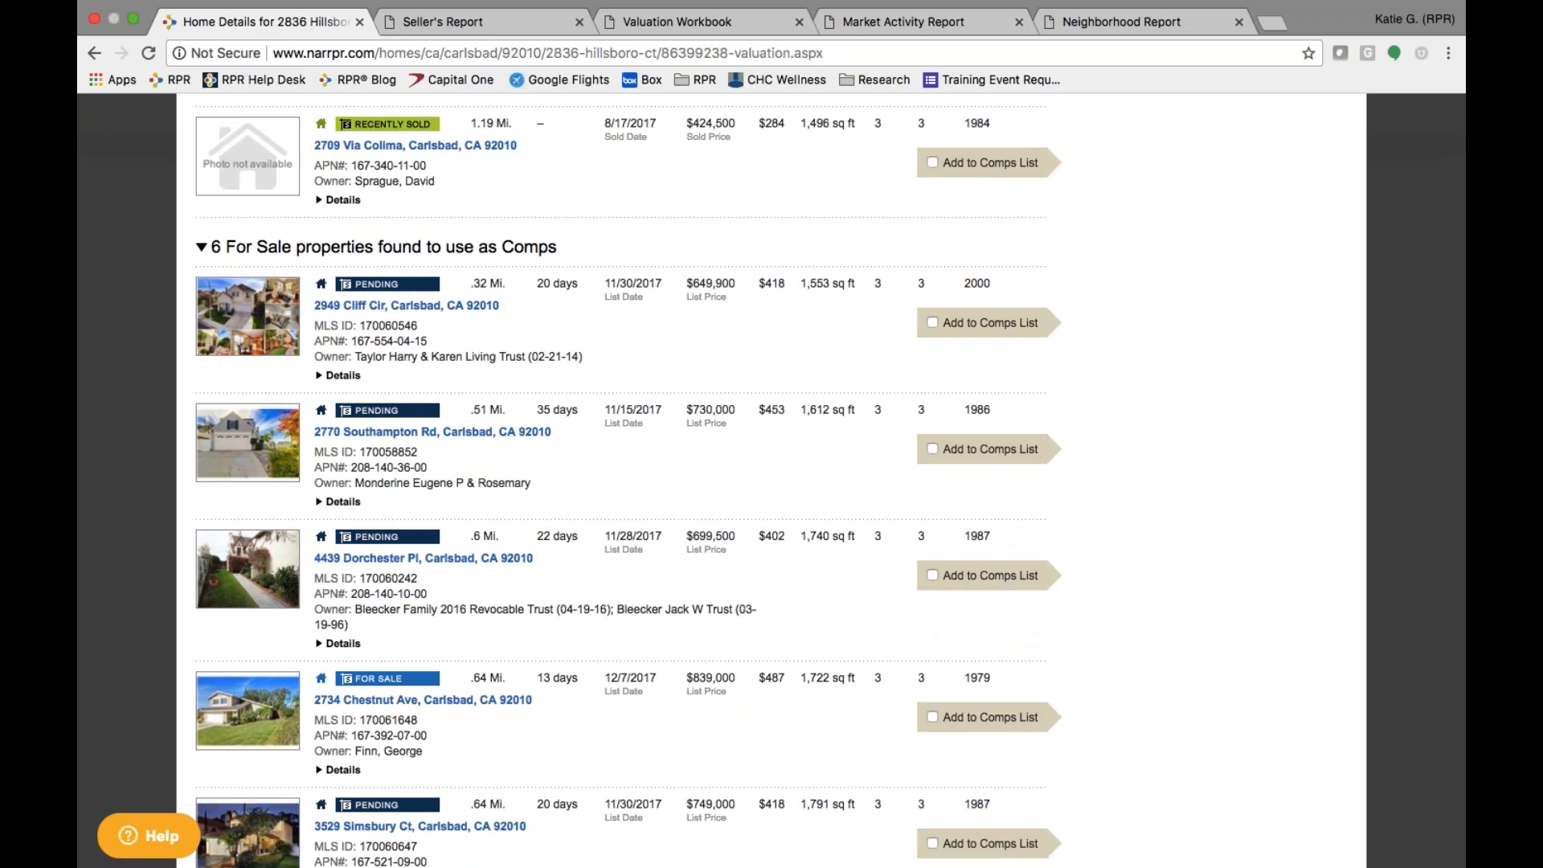
scroll(771, 482, "up", 15)
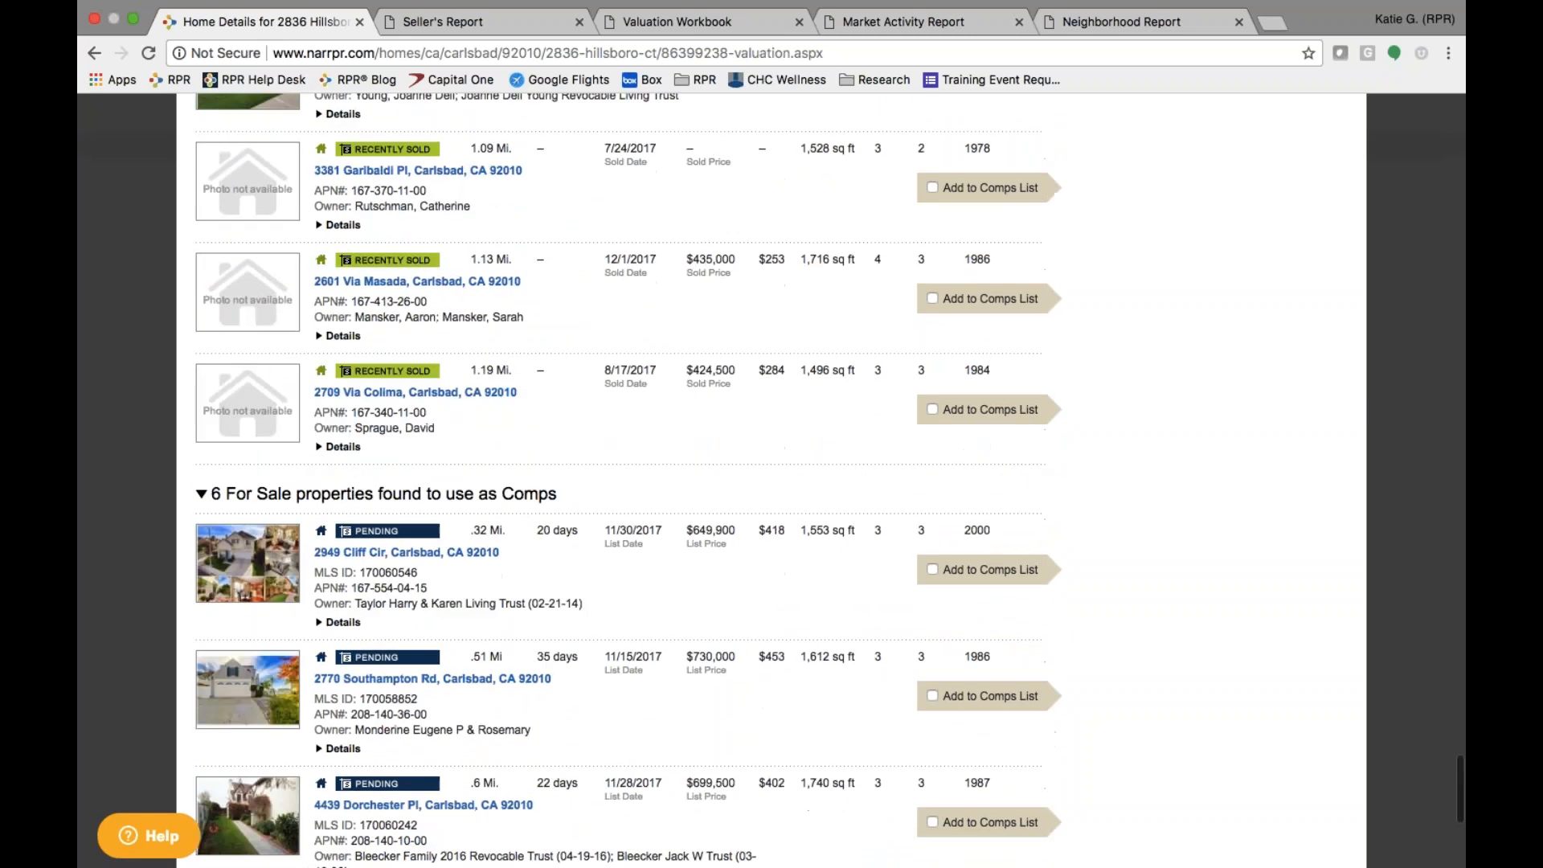
scroll(771, 482, "up", 1)
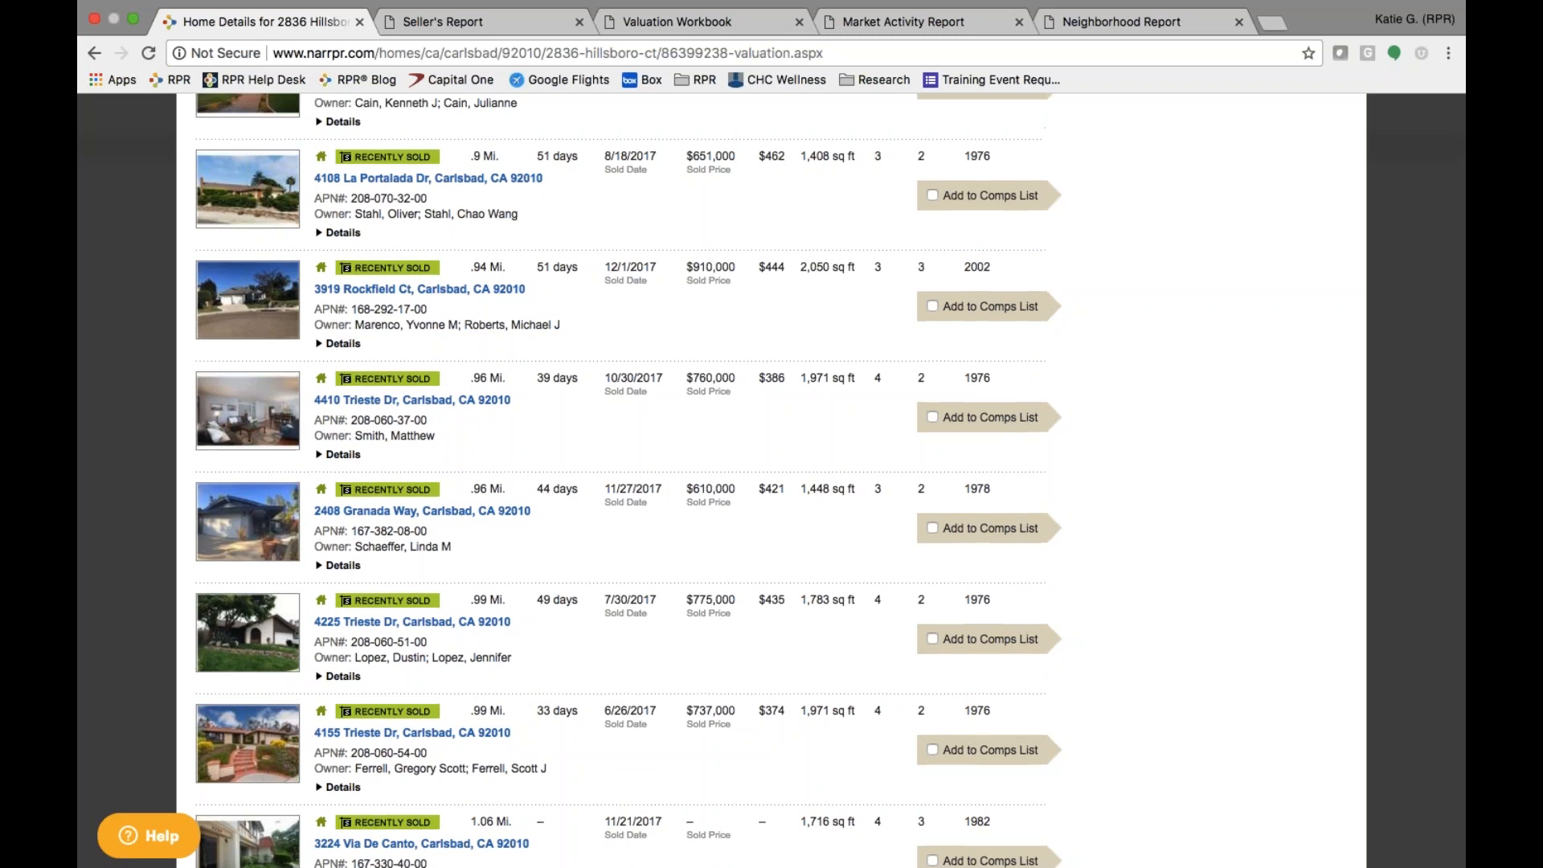
scroll(772, 482, "up", 15)
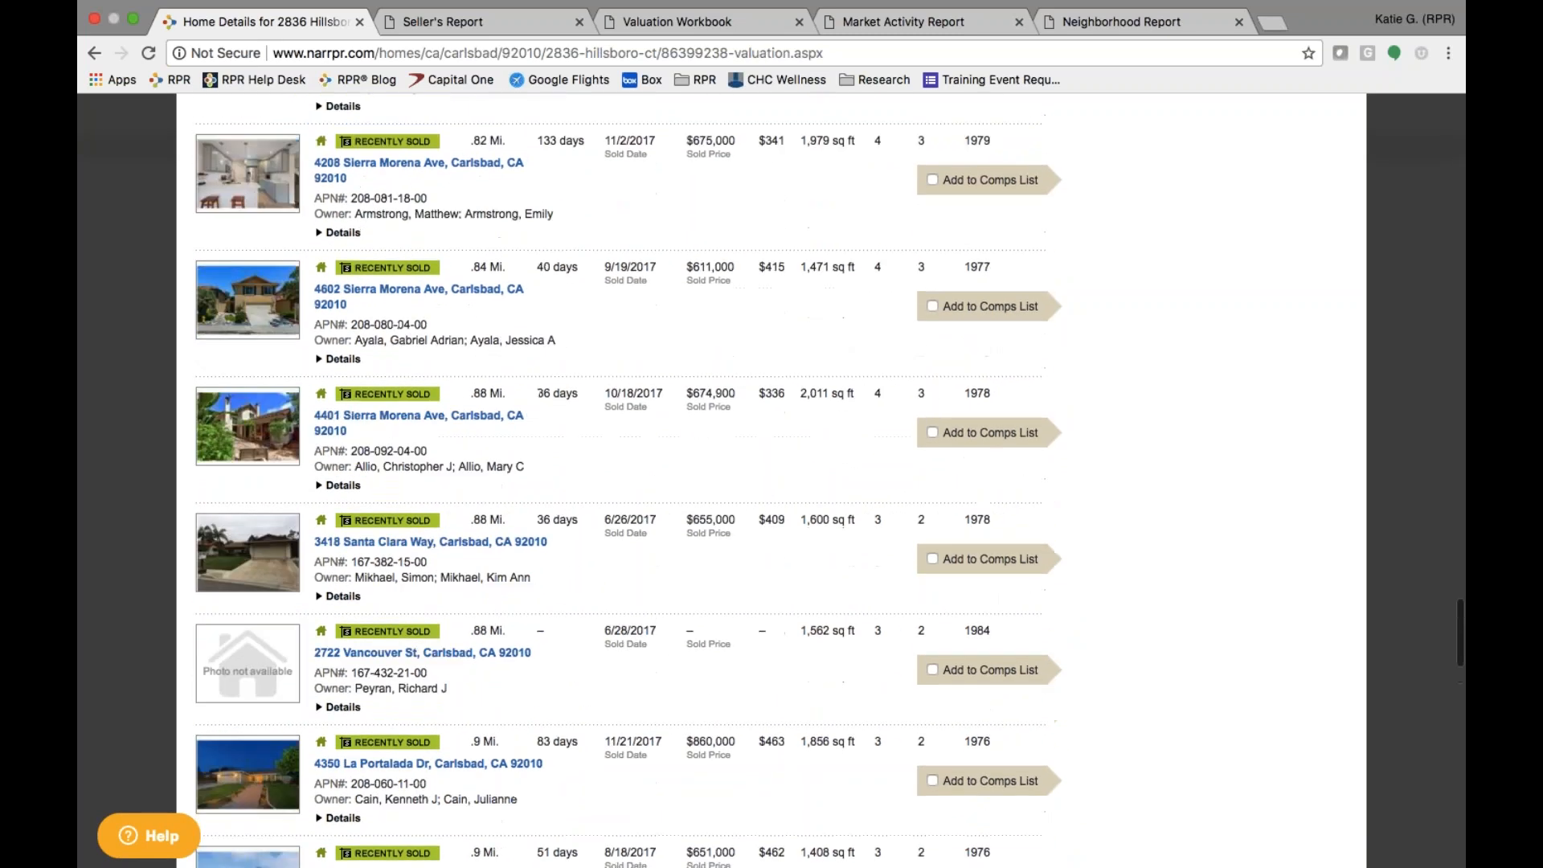
scroll(945, 285, "up", 15)
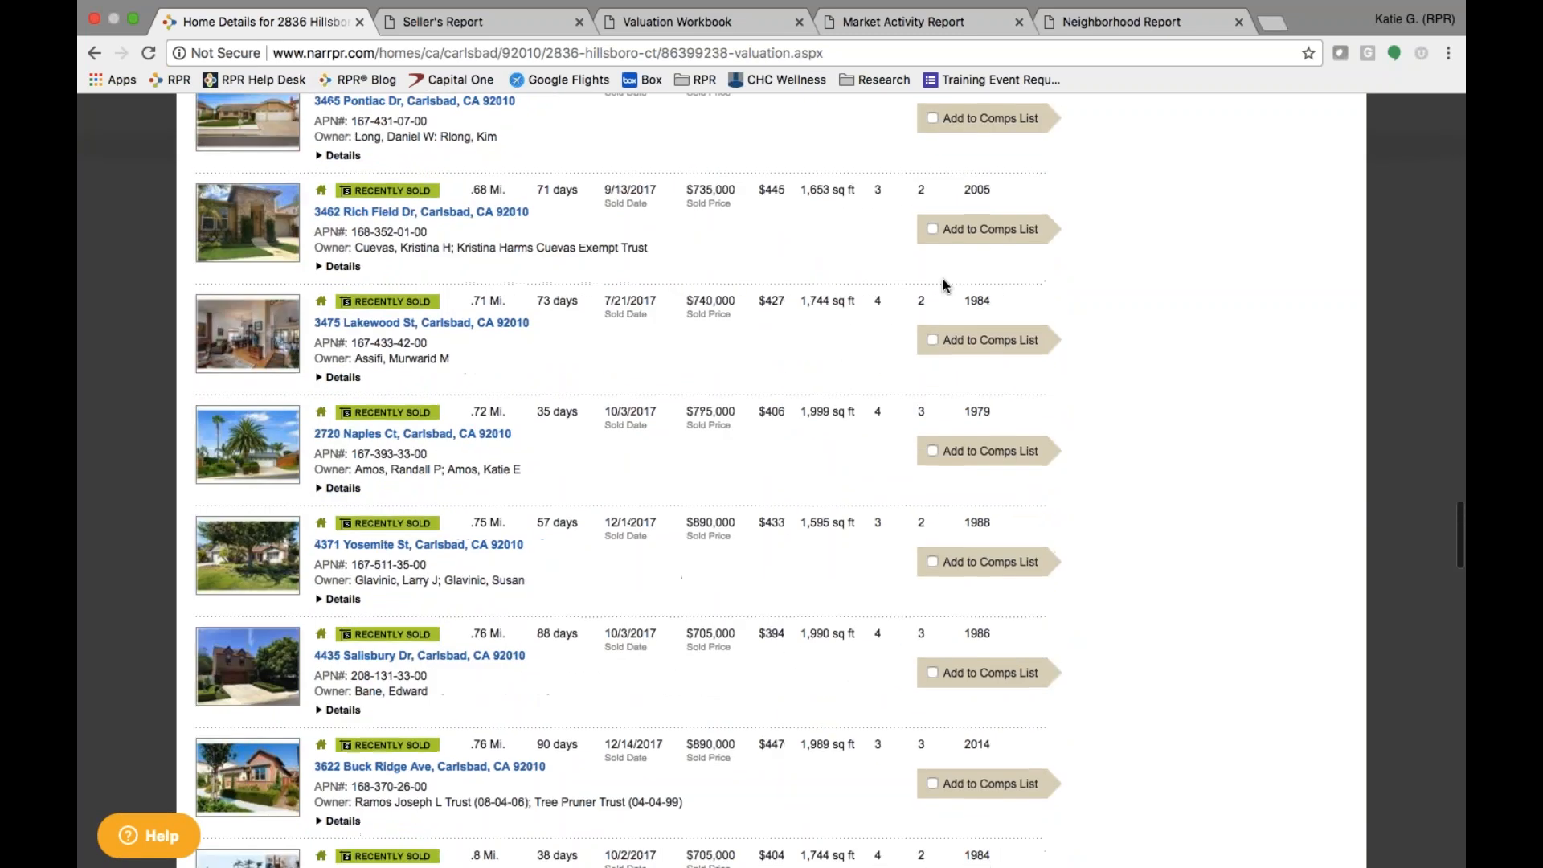
scroll(945, 285, "up", 15)
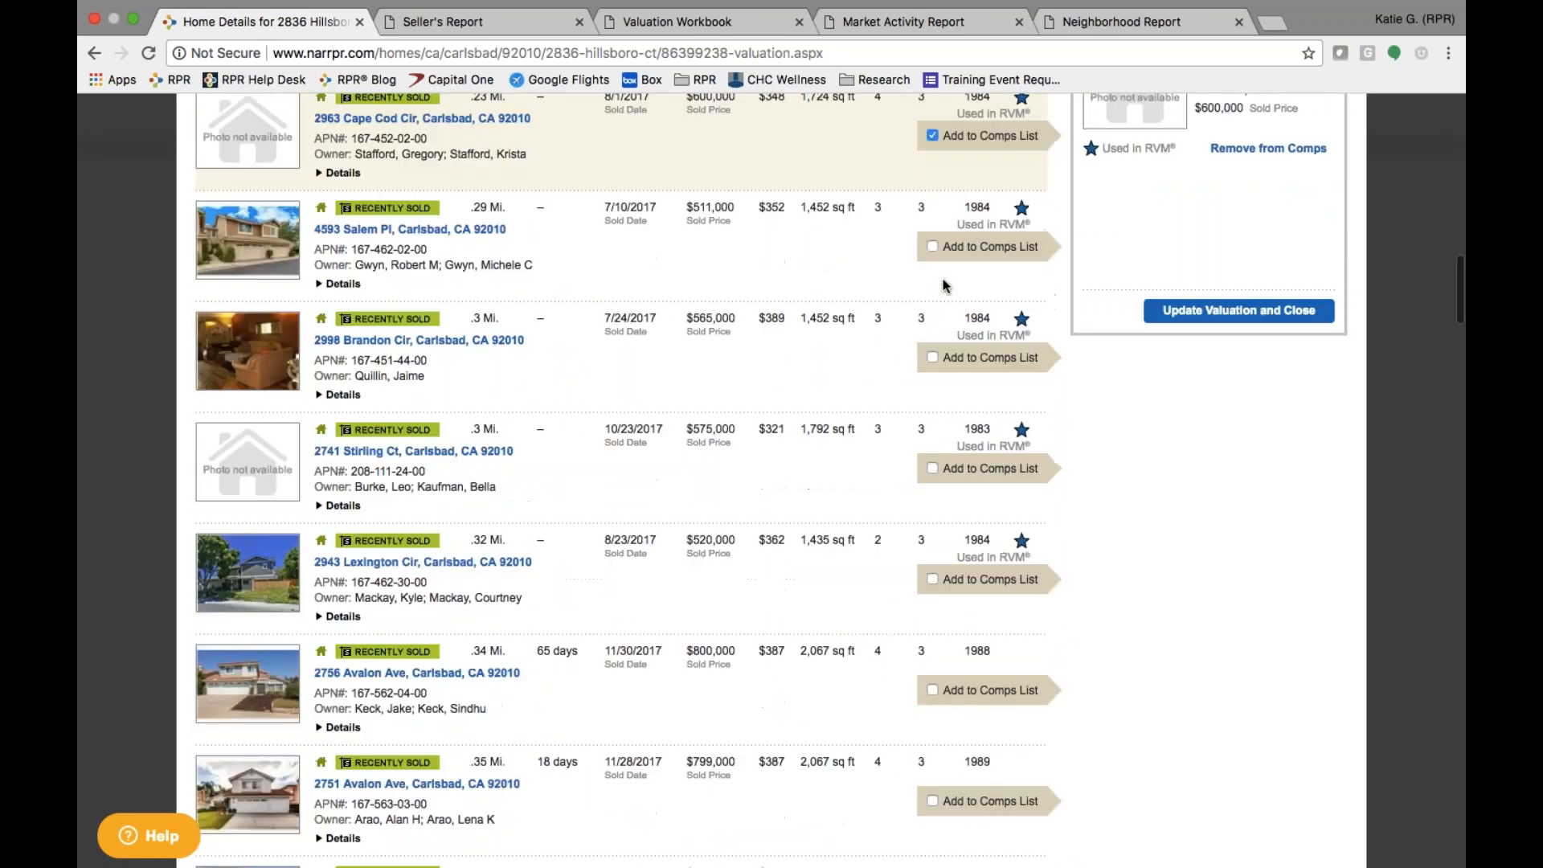
scroll(945, 285, "up", 3)
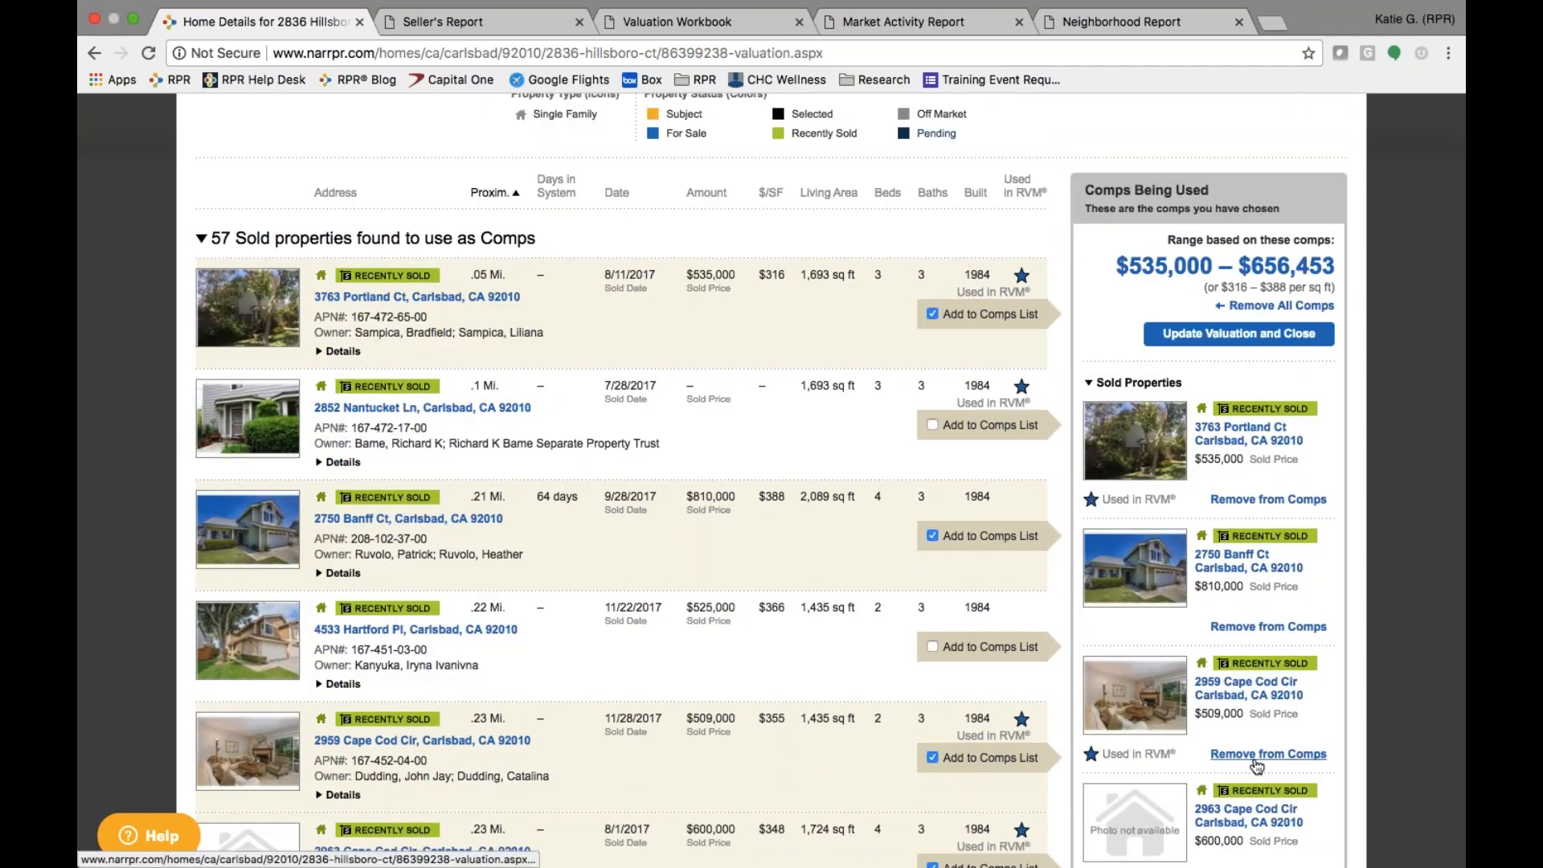
left_click(1269, 340)
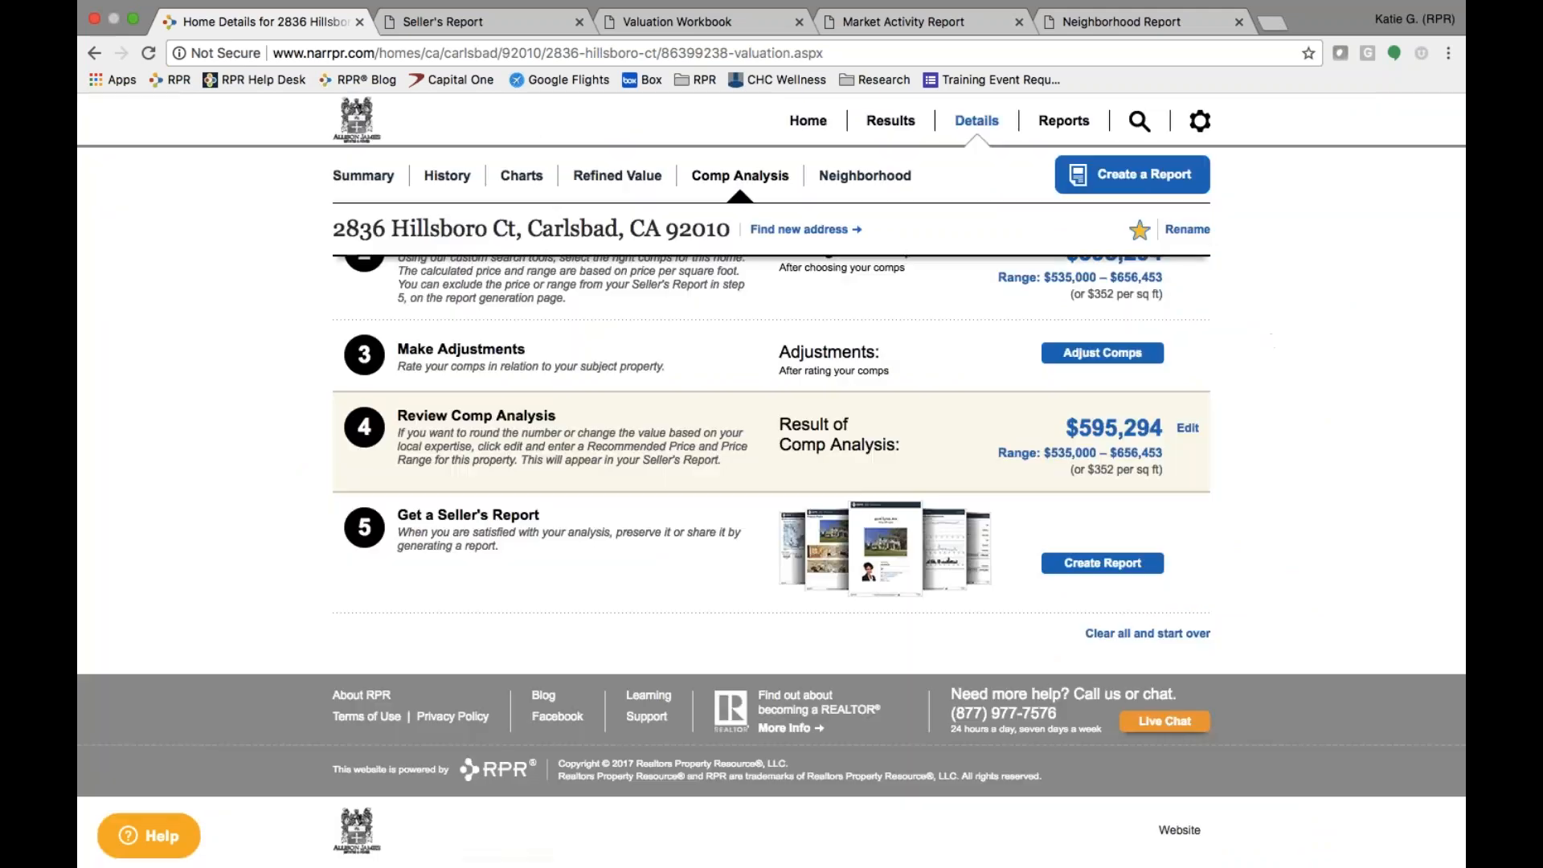
- Save the four comps and begin rating them against the subject property with Adjust Comps
scroll(772, 560, "up", 2)
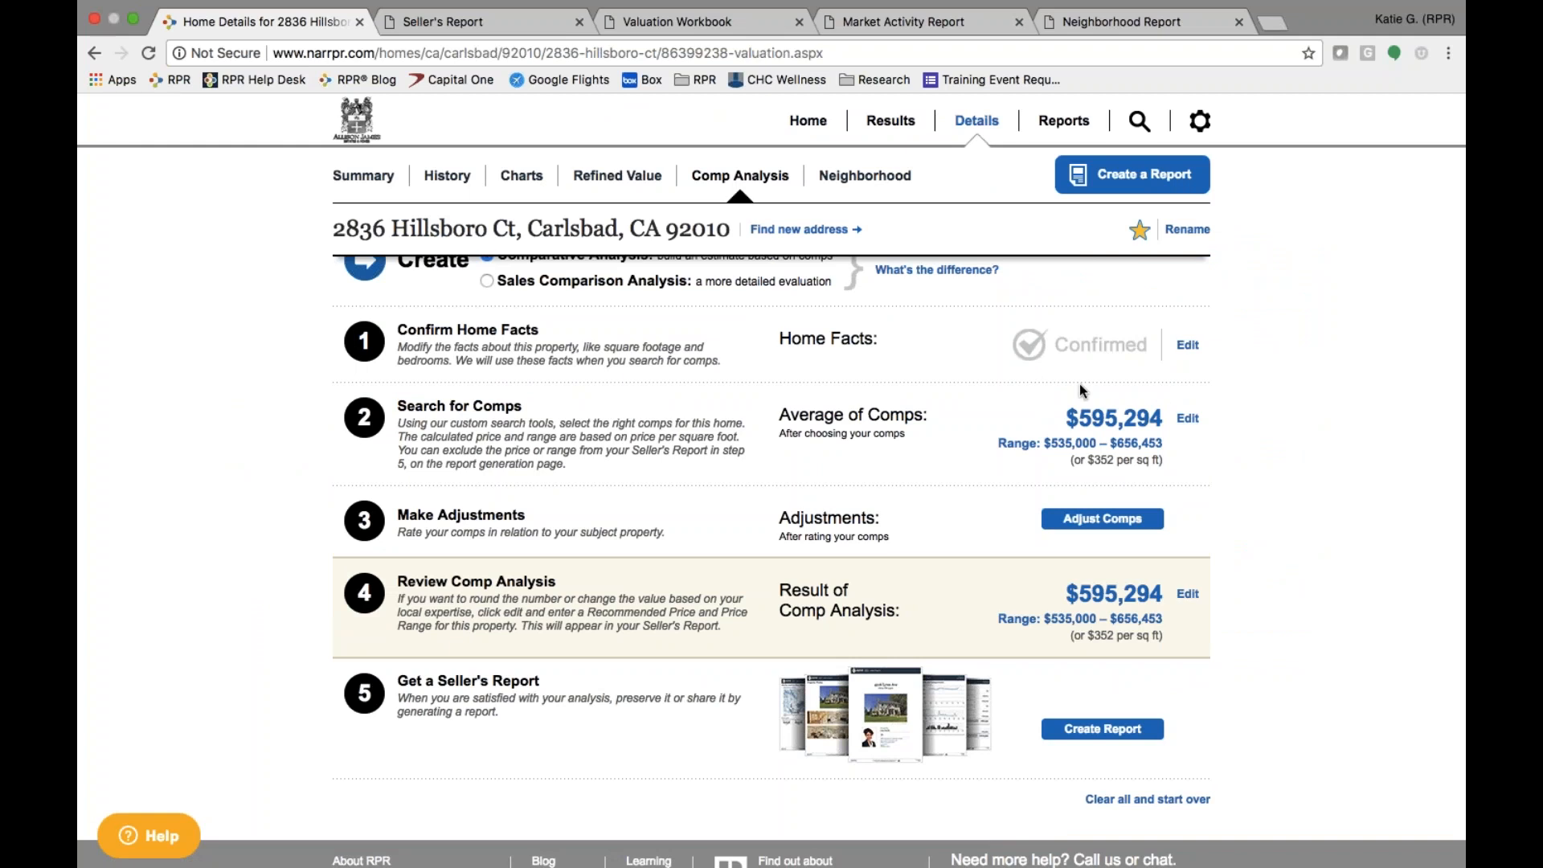
left_click(1112, 520)
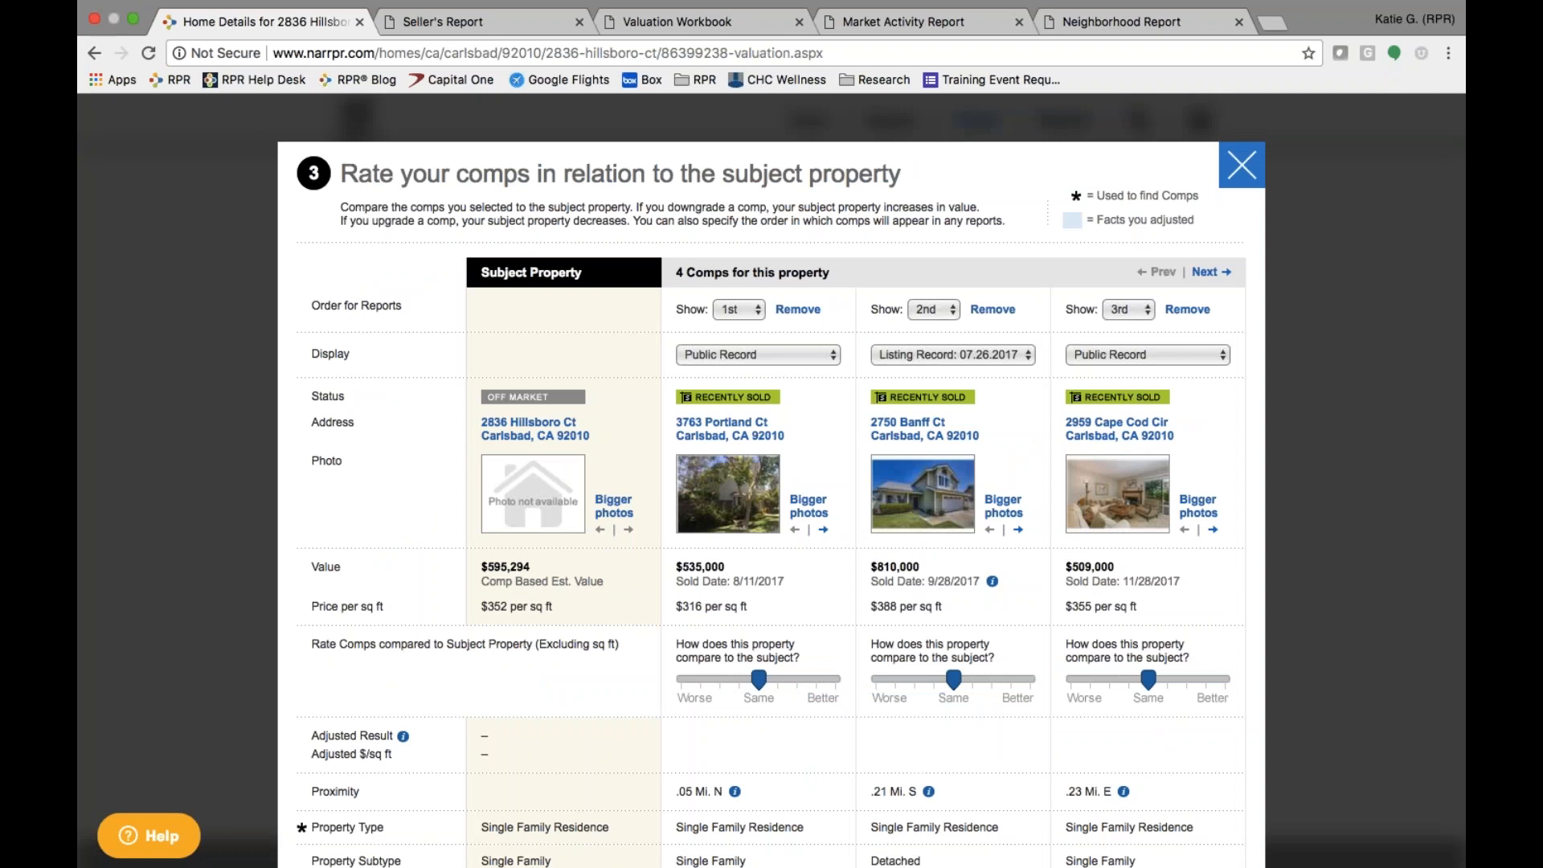
- Page through all four comps in the comparison and check each comp's report order
left_click(1205, 271)
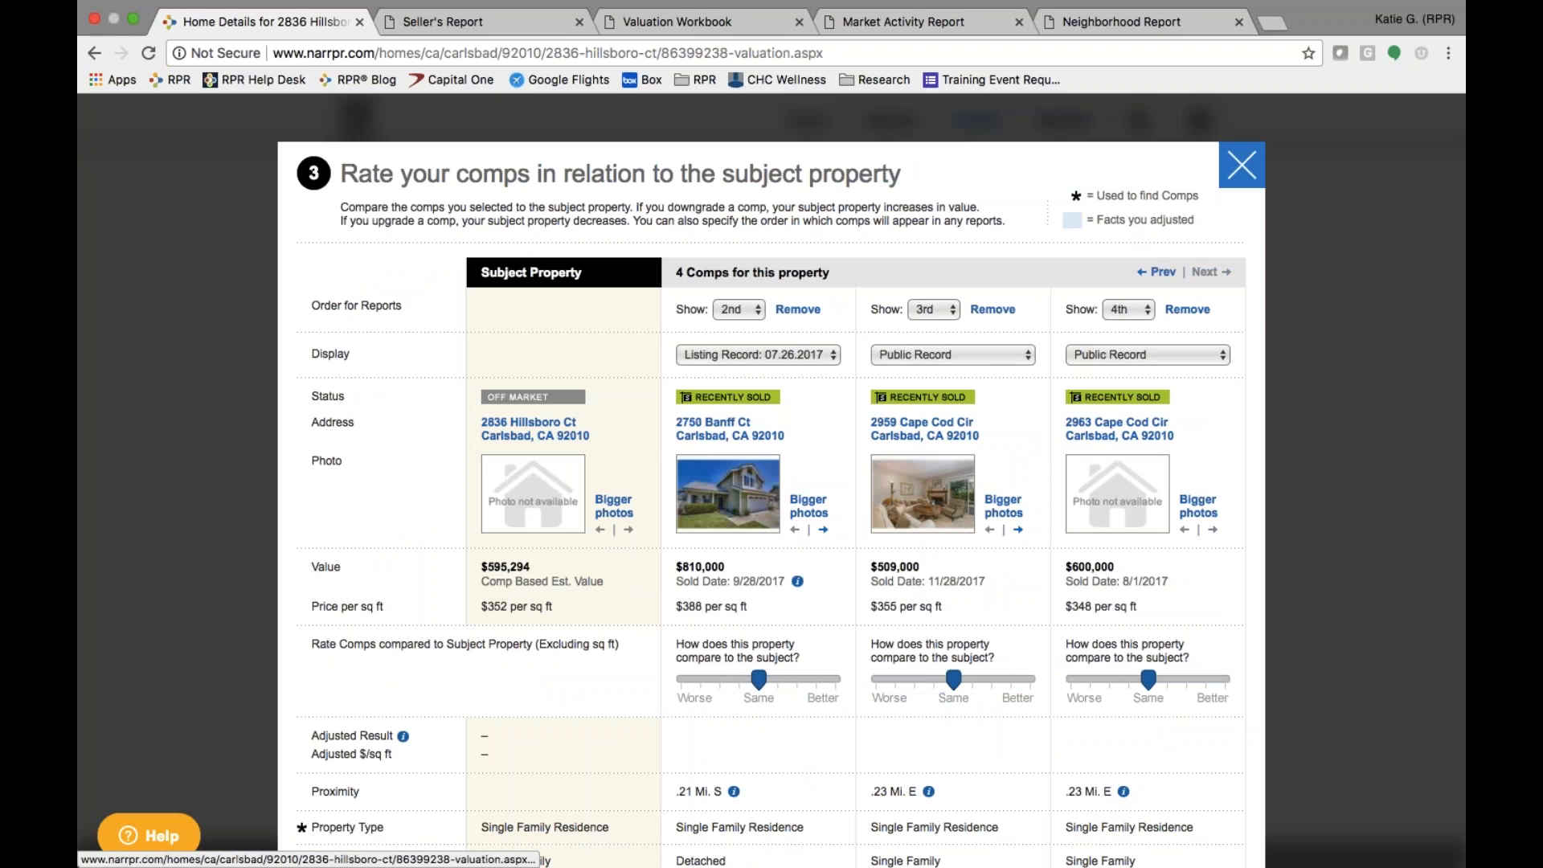
left_click(1157, 272)
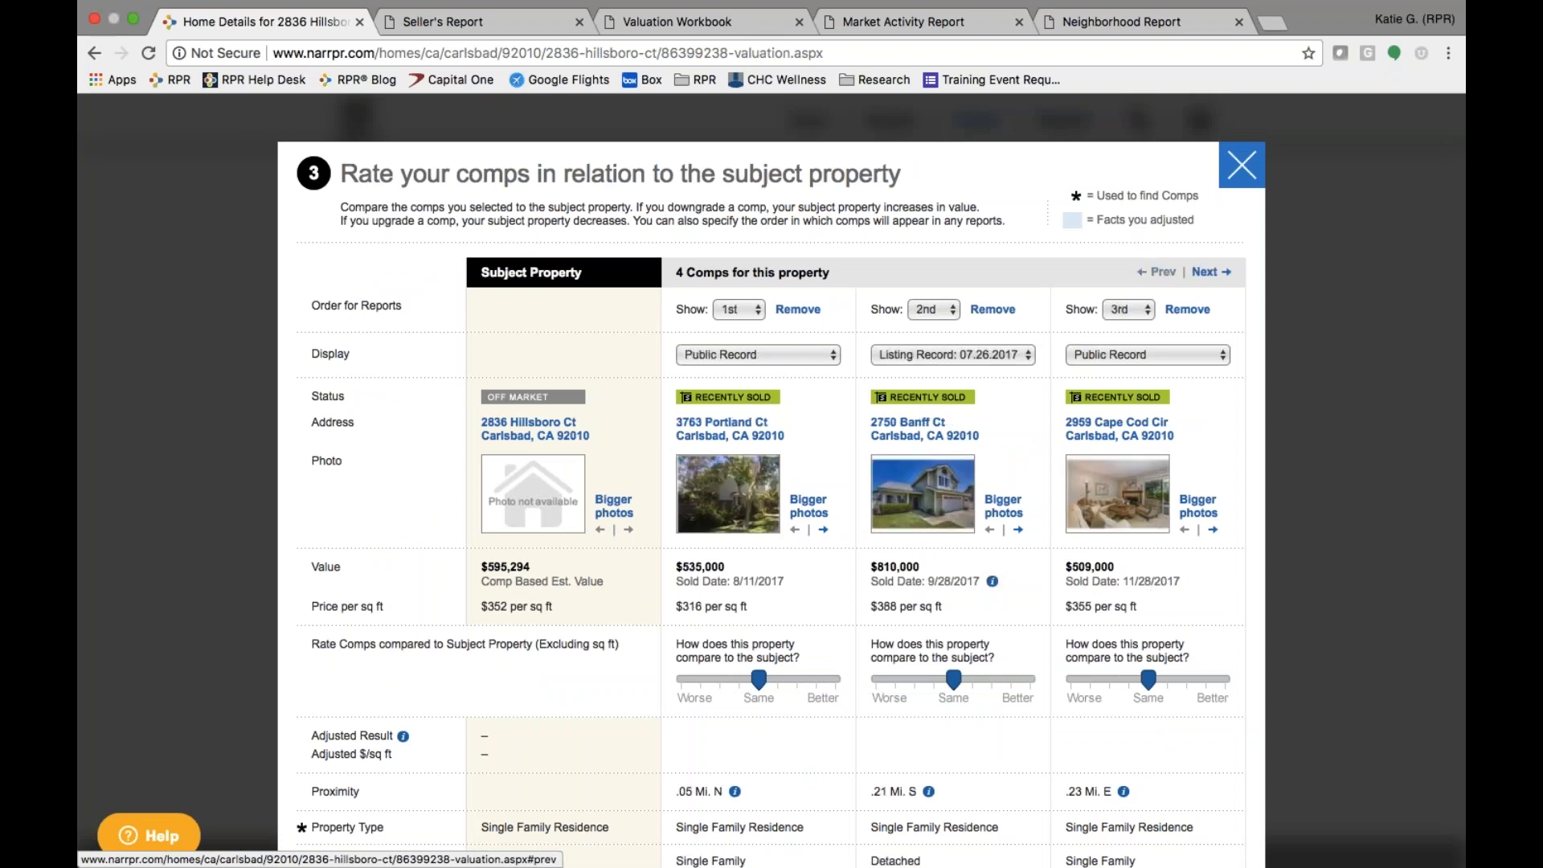
left_click(1137, 309)
left_click(940, 312)
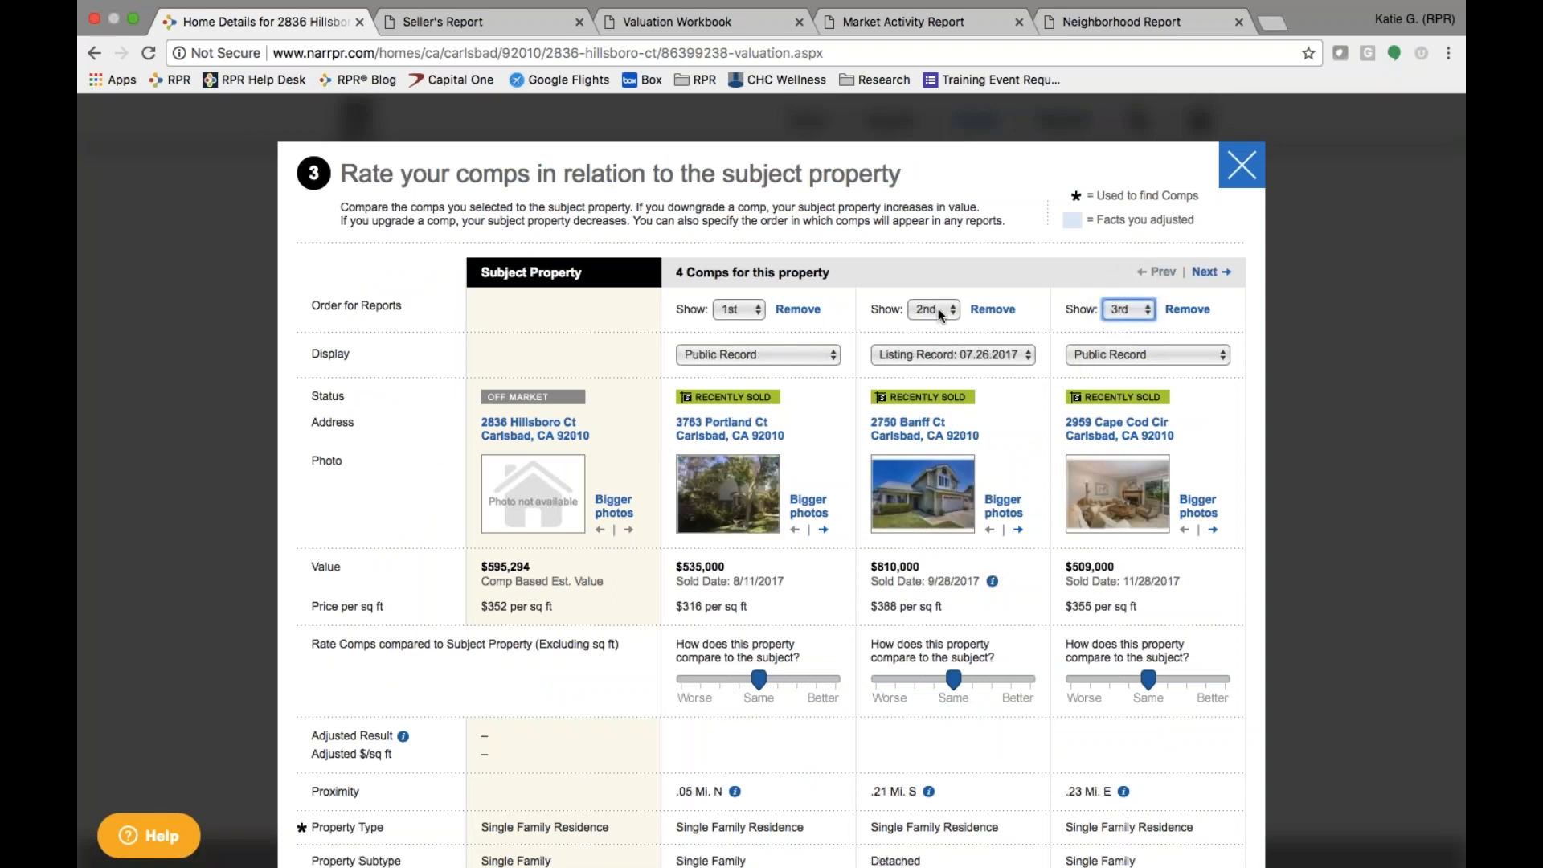
left_click(938, 312)
left_click(752, 307)
left_click(752, 307)
left_click(626, 339)
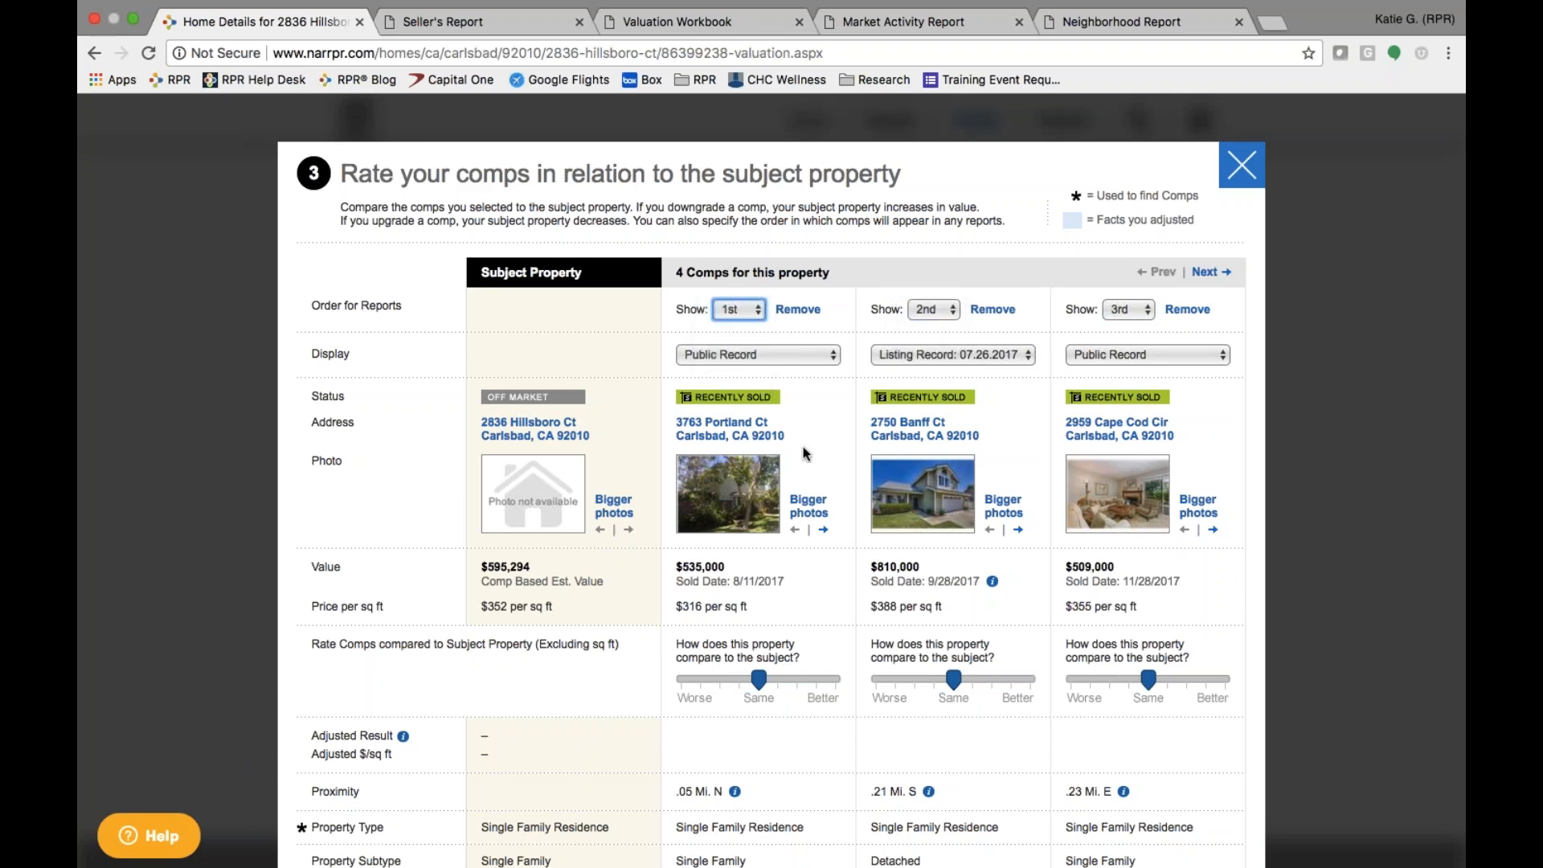
- Switch the rating table to bigger property photos and scroll down the grid
left_click(807, 507)
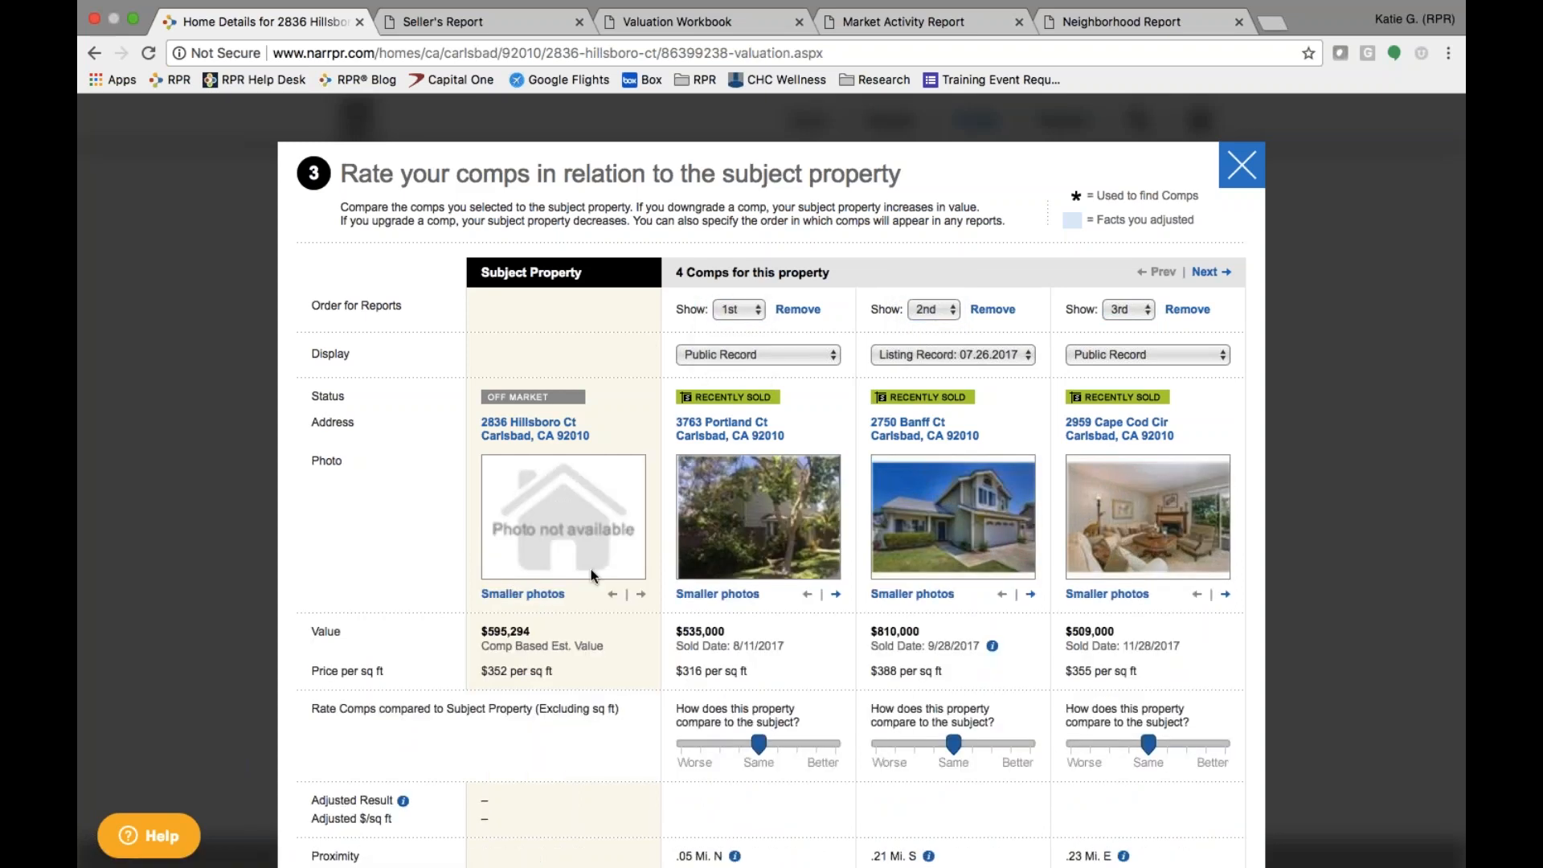
scroll(433, 712, "down", 5)
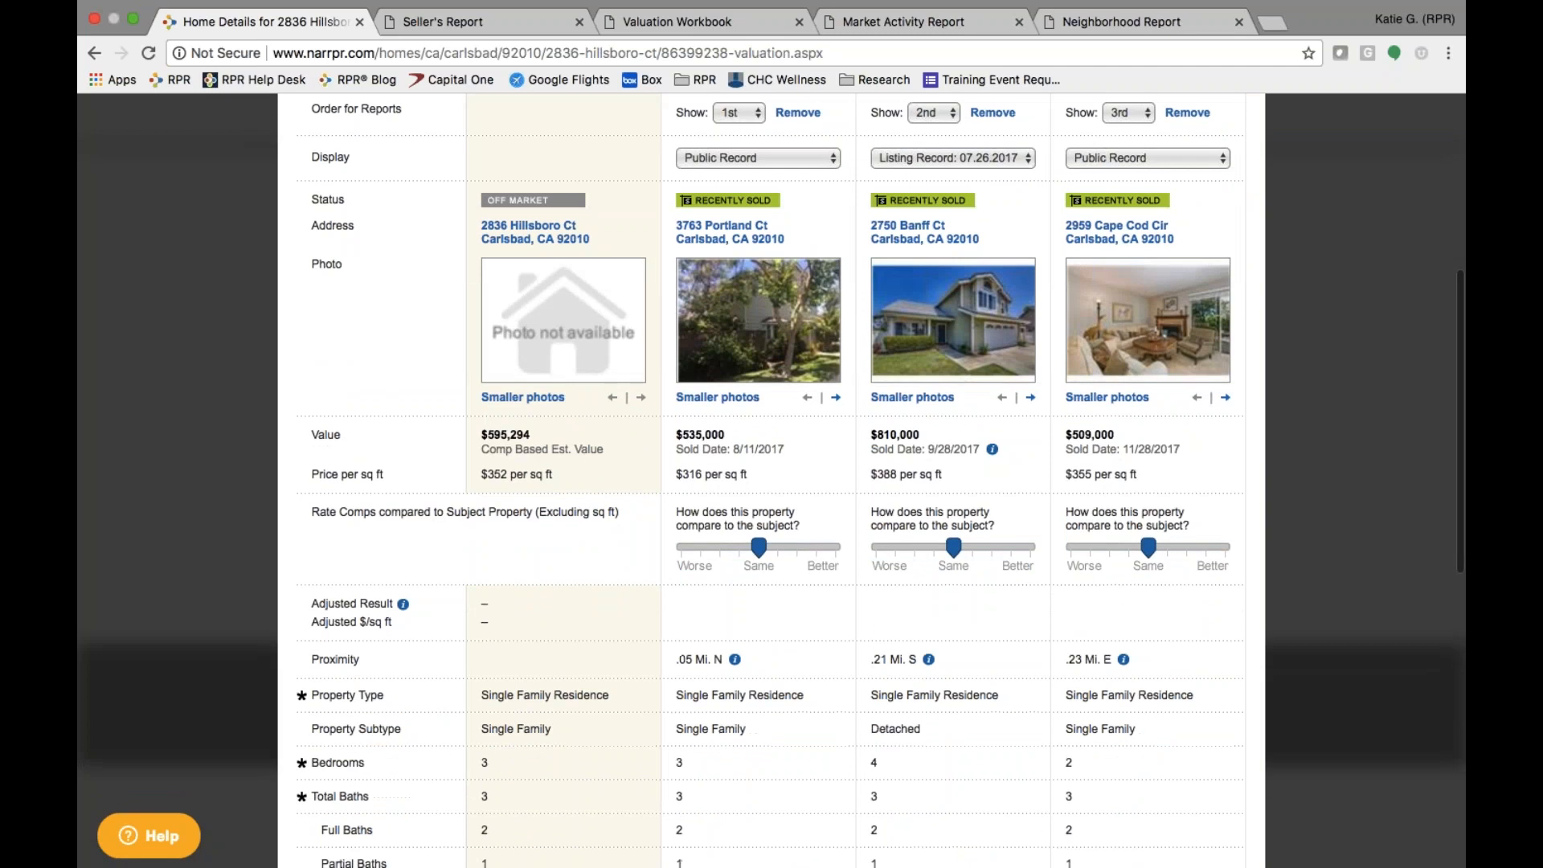
scroll(771, 482, "down", 5)
left_click_drag(311, 316, 632, 321)
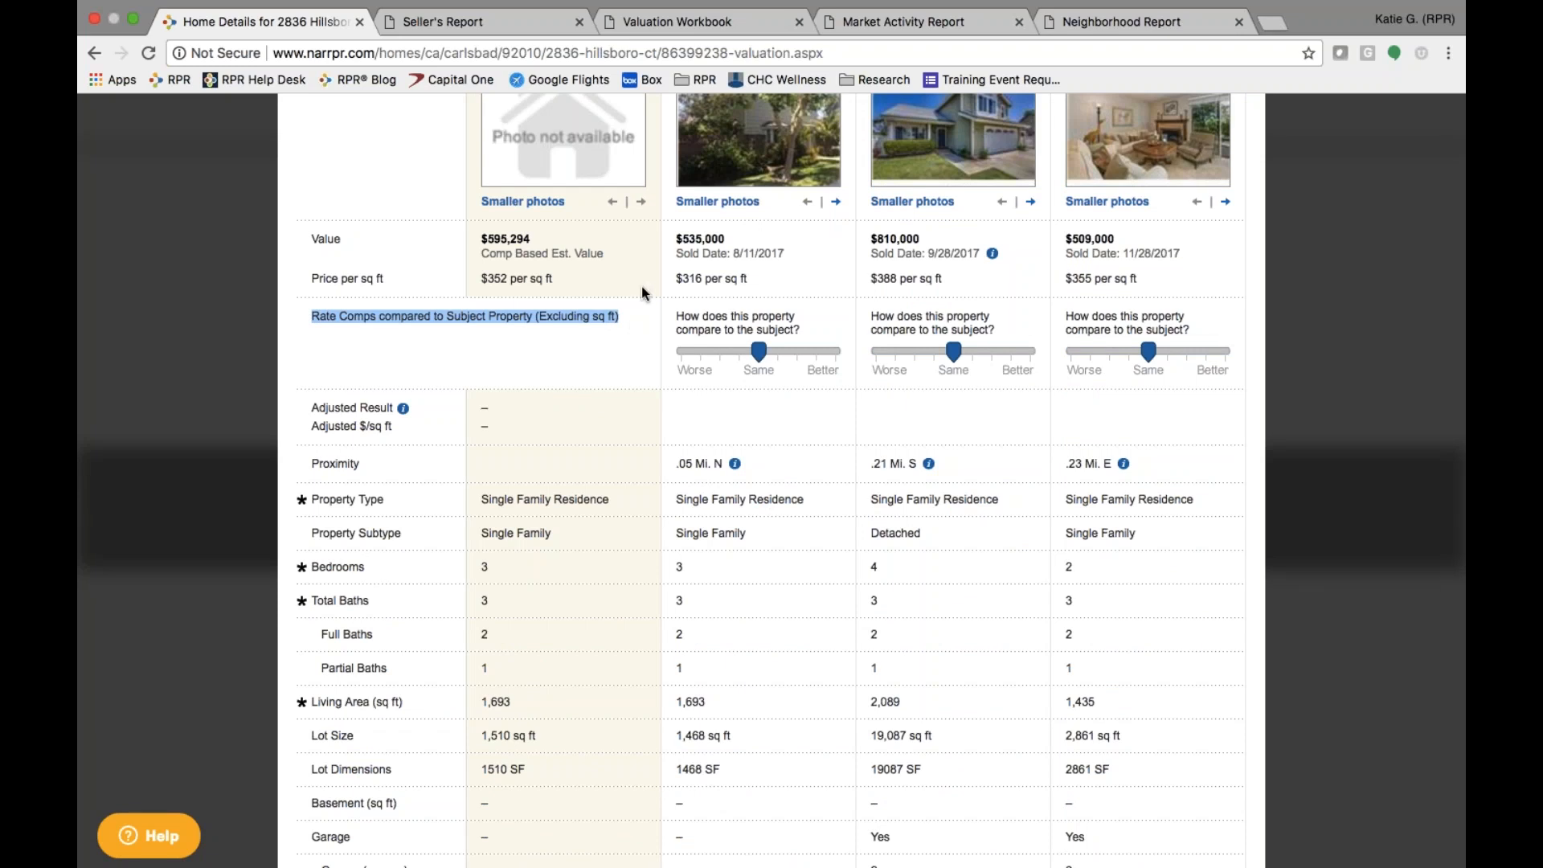
left_click(661, 645)
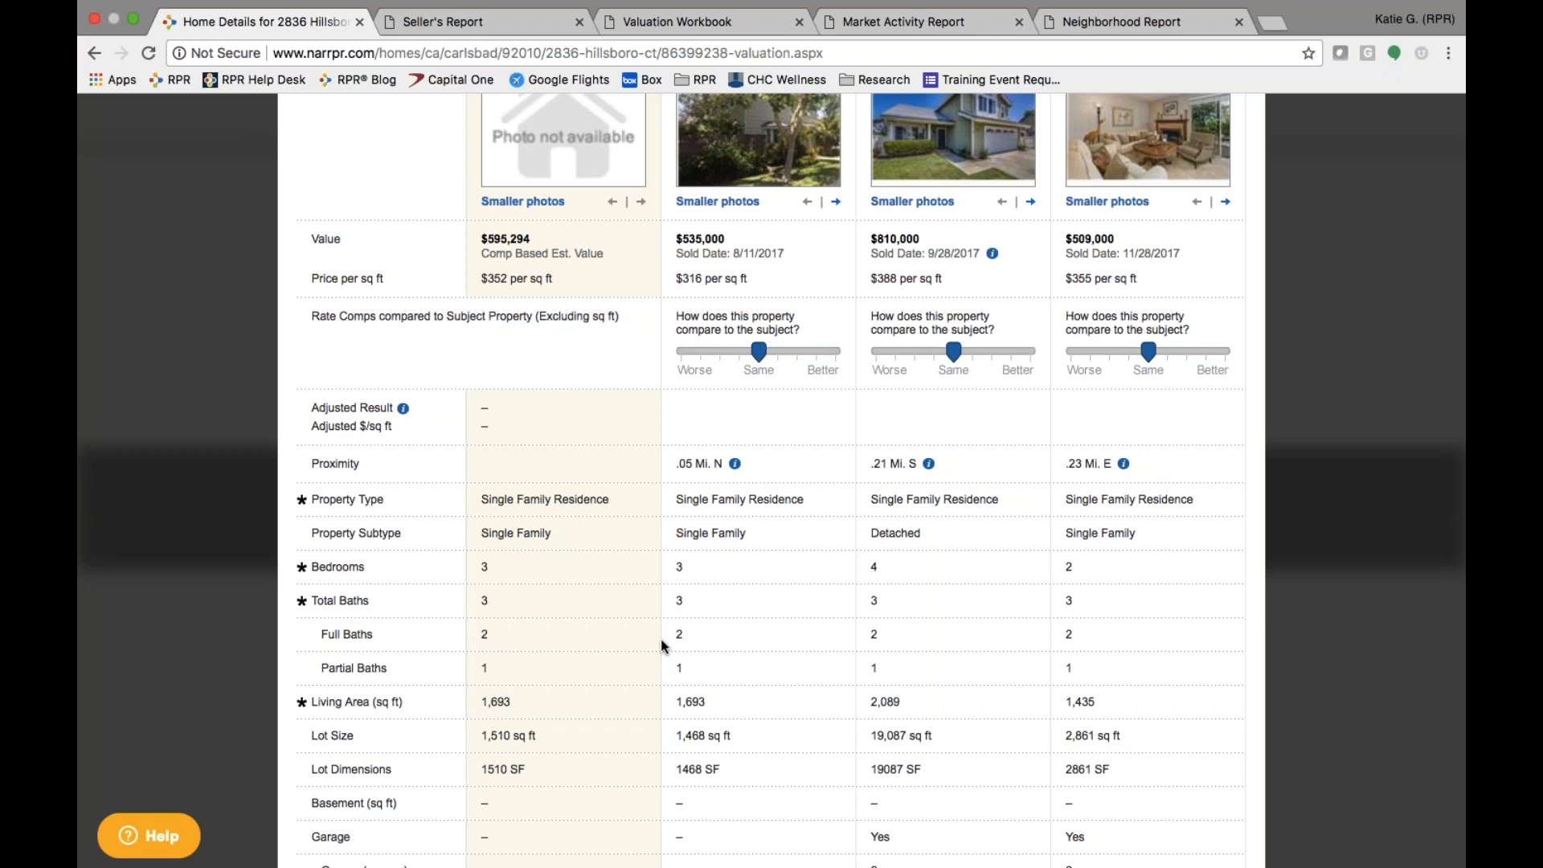
scroll(660, 639, "down", 5)
scroll(661, 643, "down", 1)
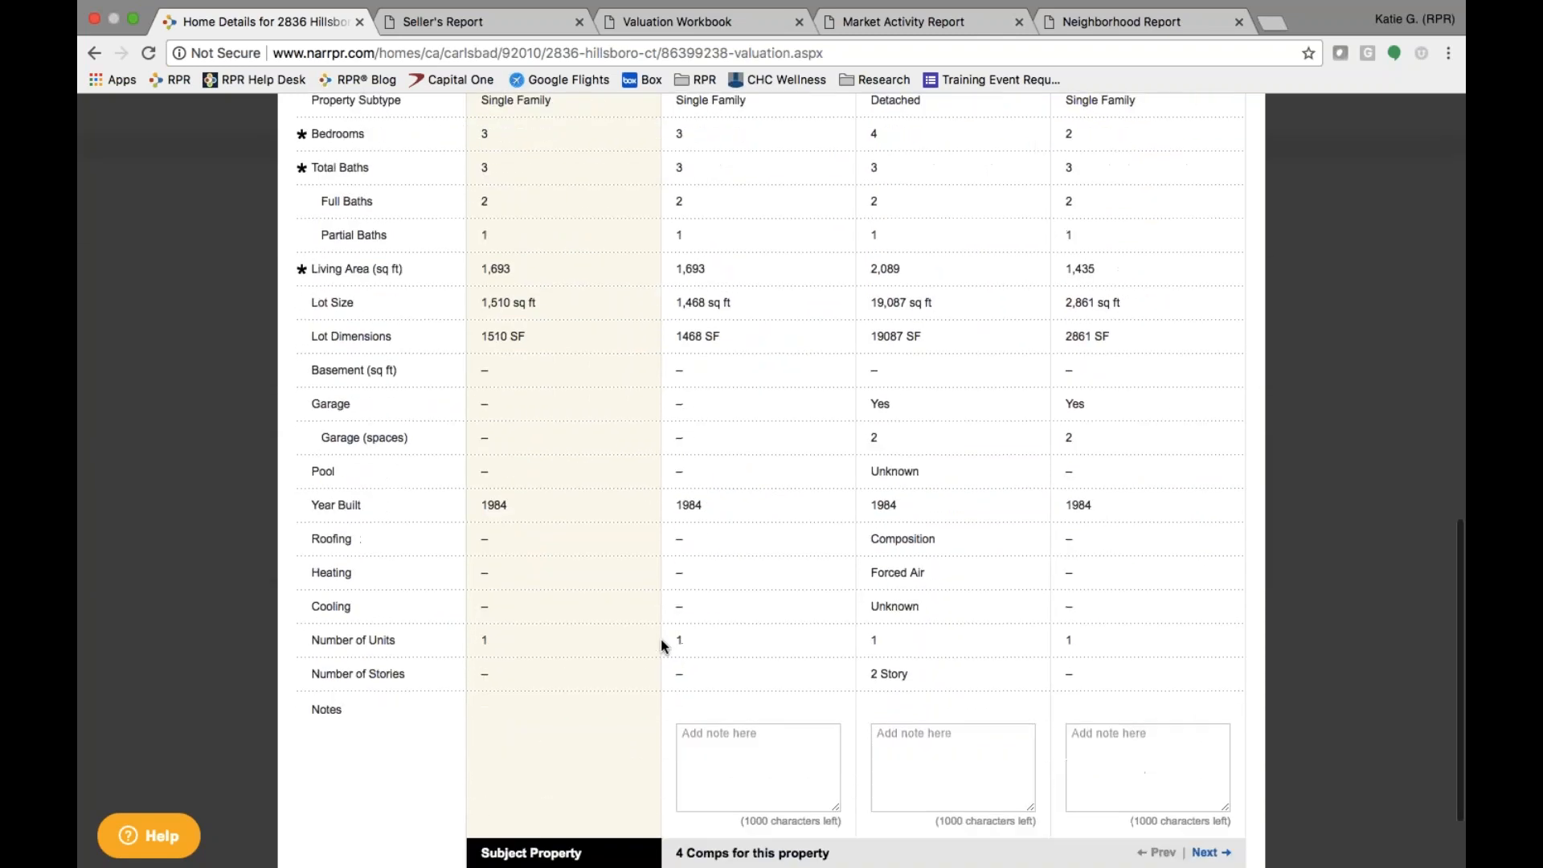
scroll(953, 447, "up", 3)
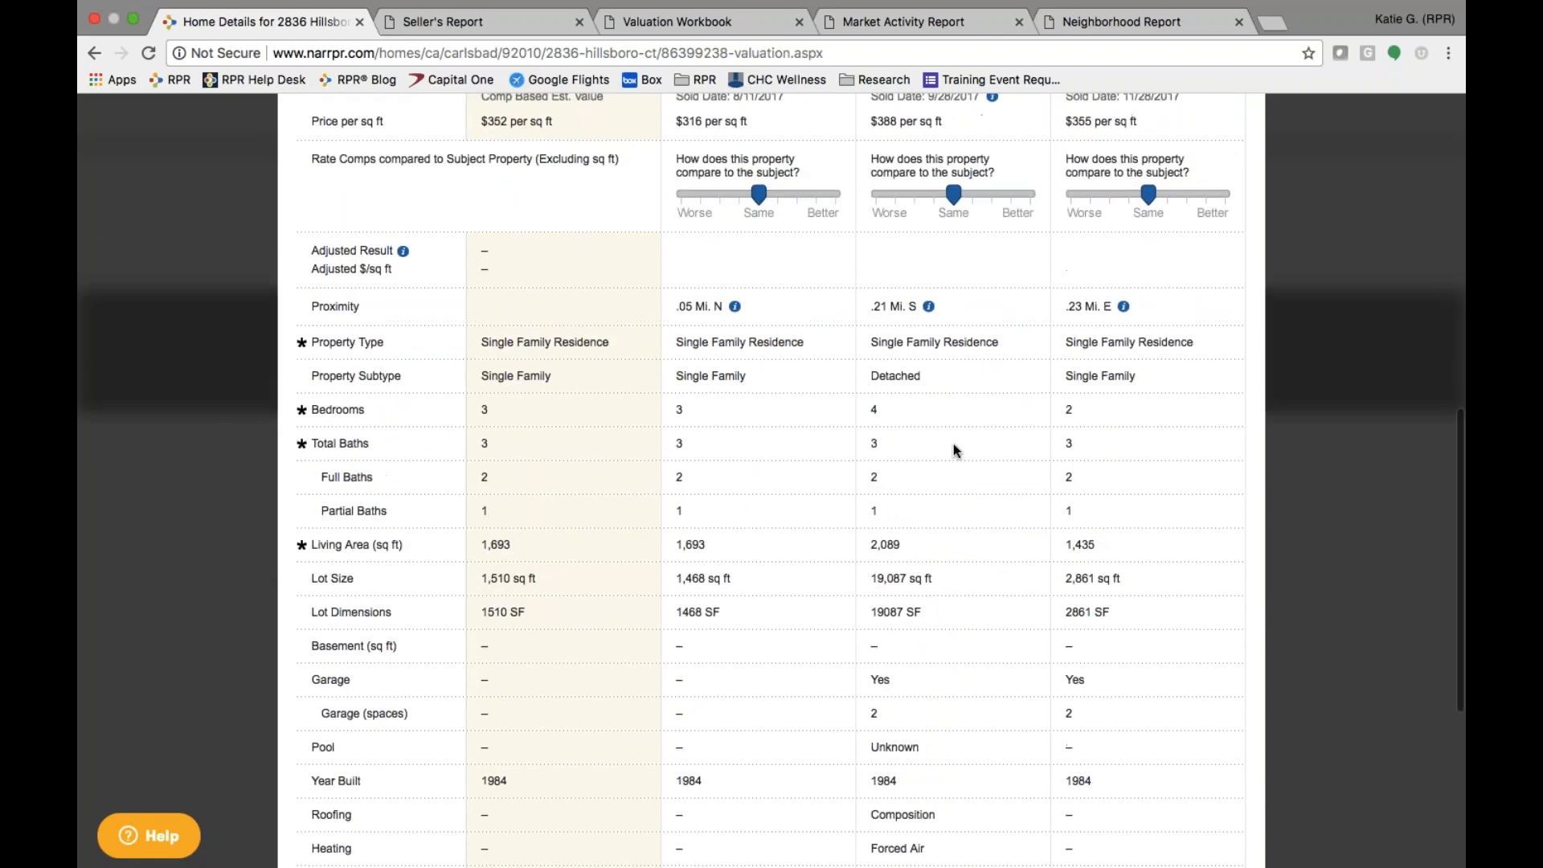
scroll(952, 447, "up", 2)
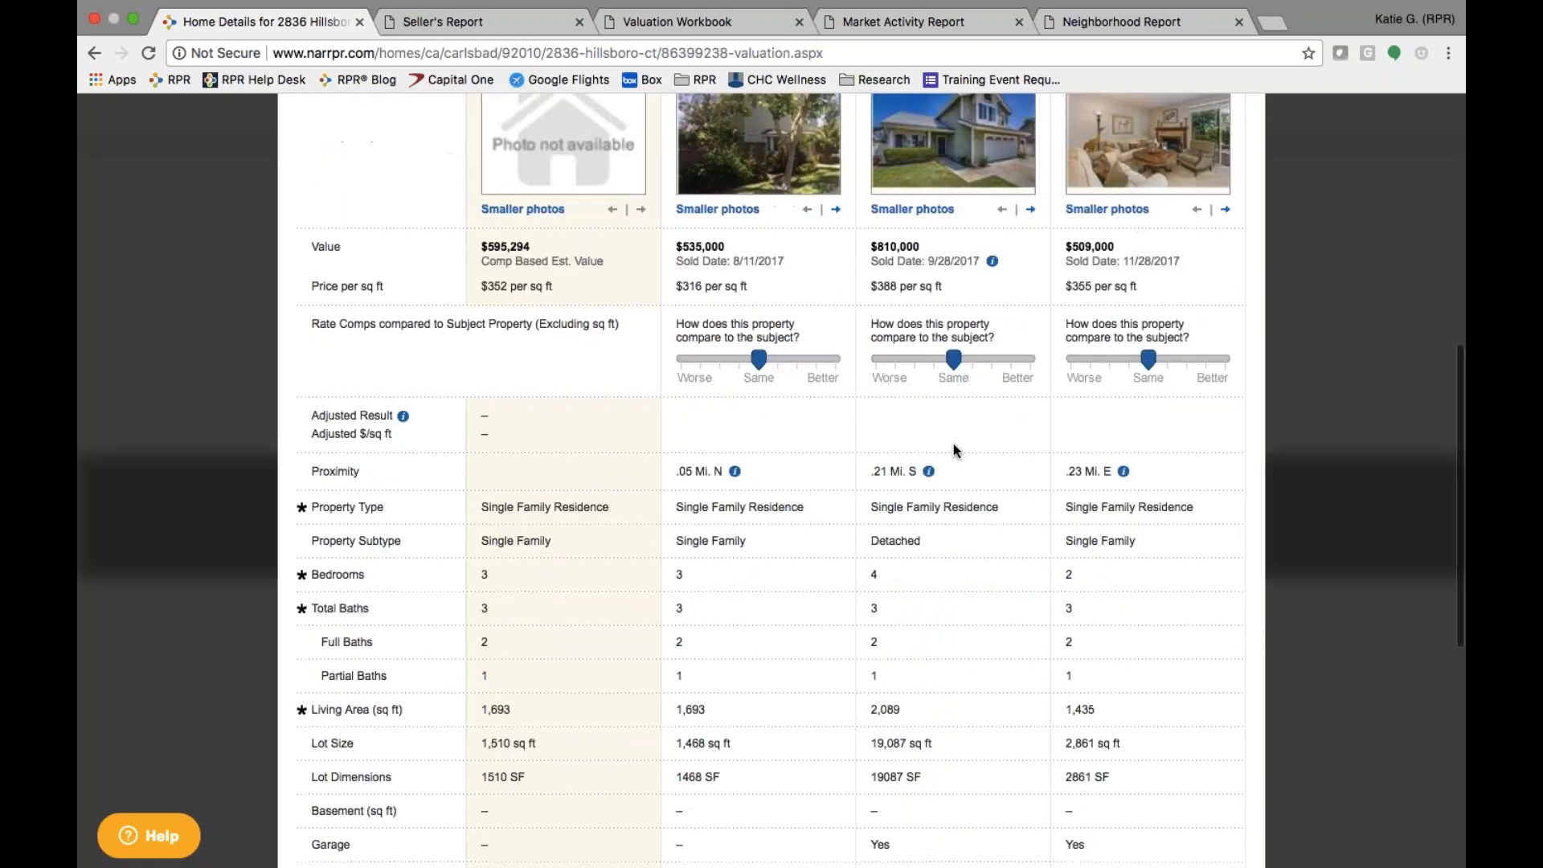
left_click_drag(953, 363, 970, 364)
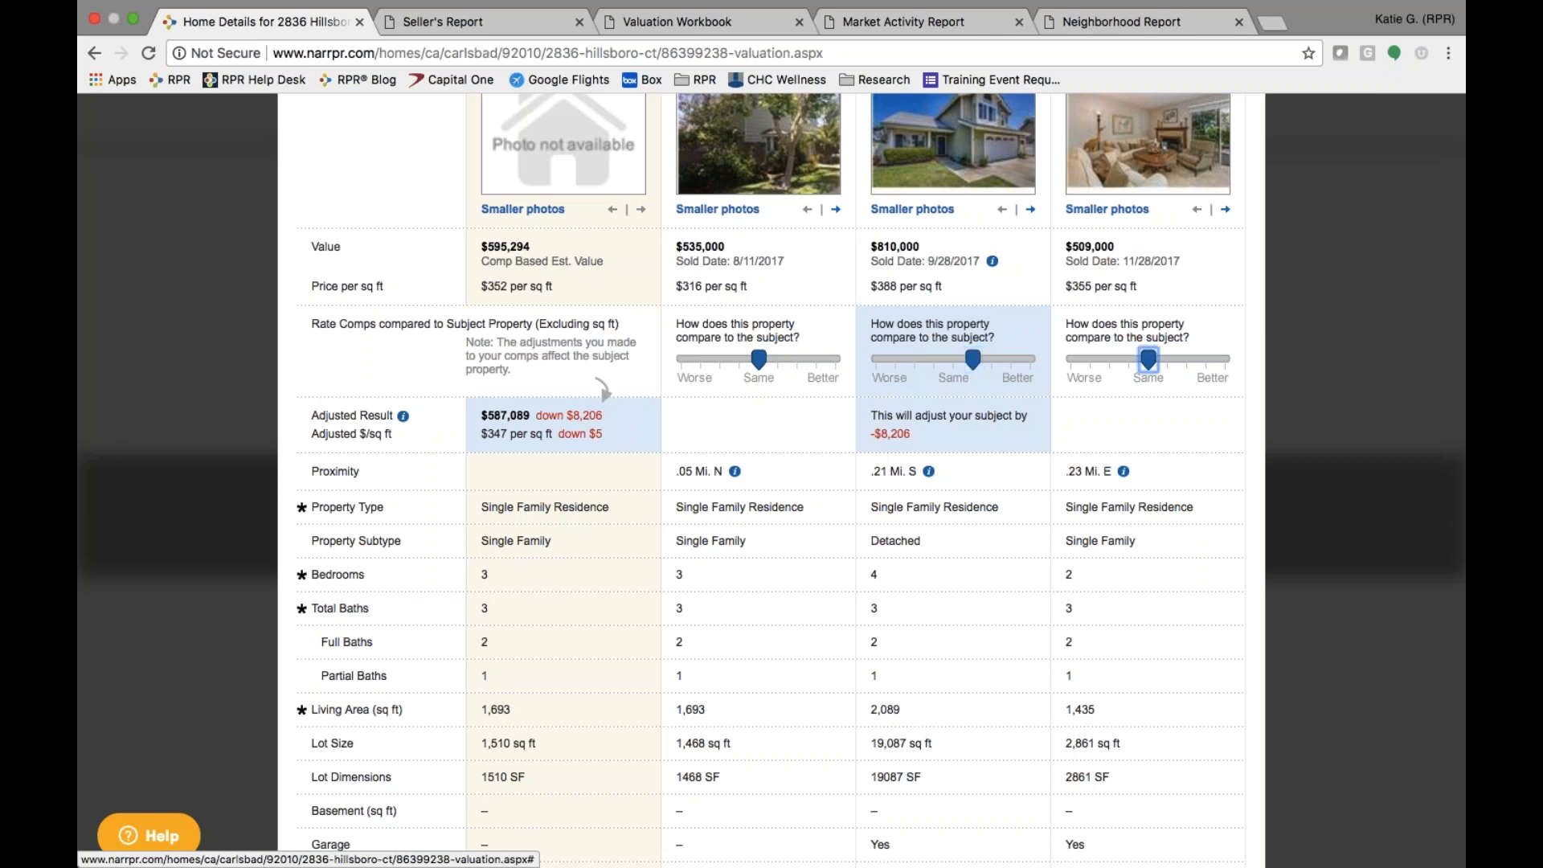
left_click_drag(1148, 361, 1128, 363)
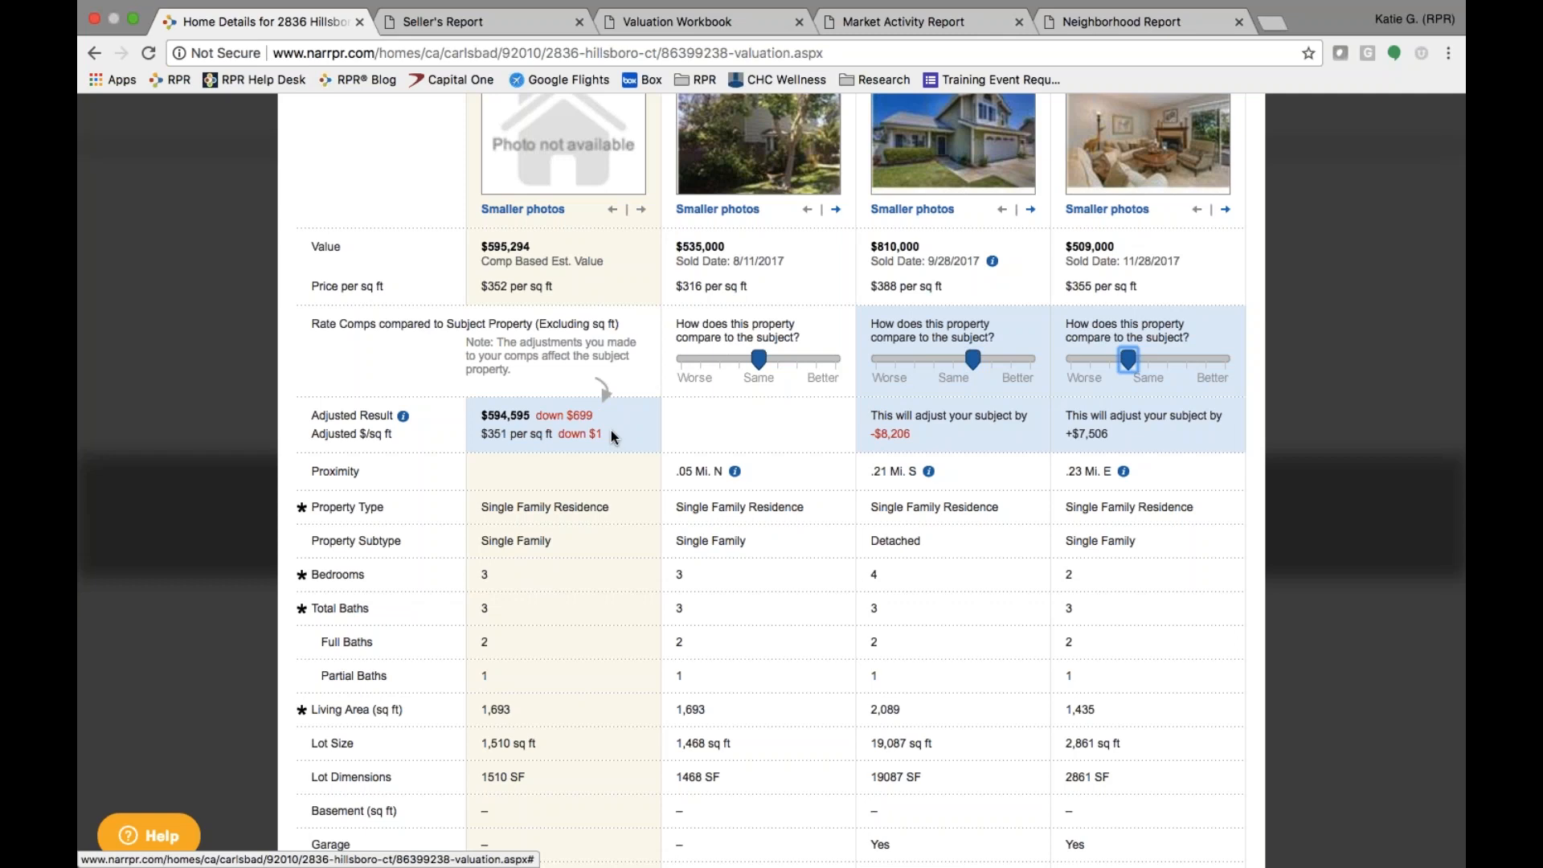
- Step through the comp note boxes and apply the adjustments, giving a $594,595 result
scroll(534, 430, "down", 7)
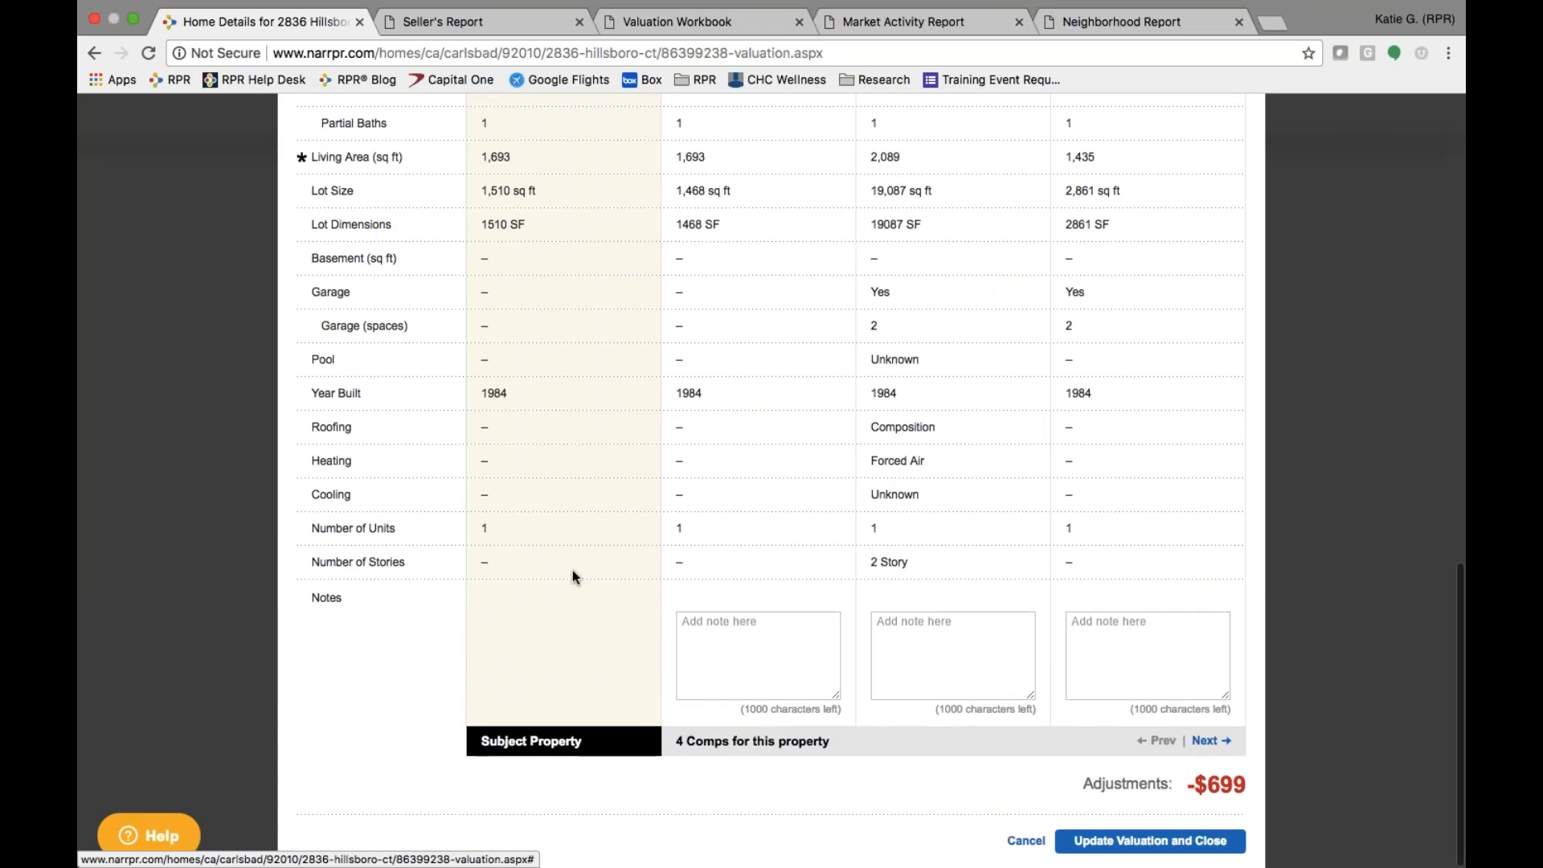
left_click(756, 657)
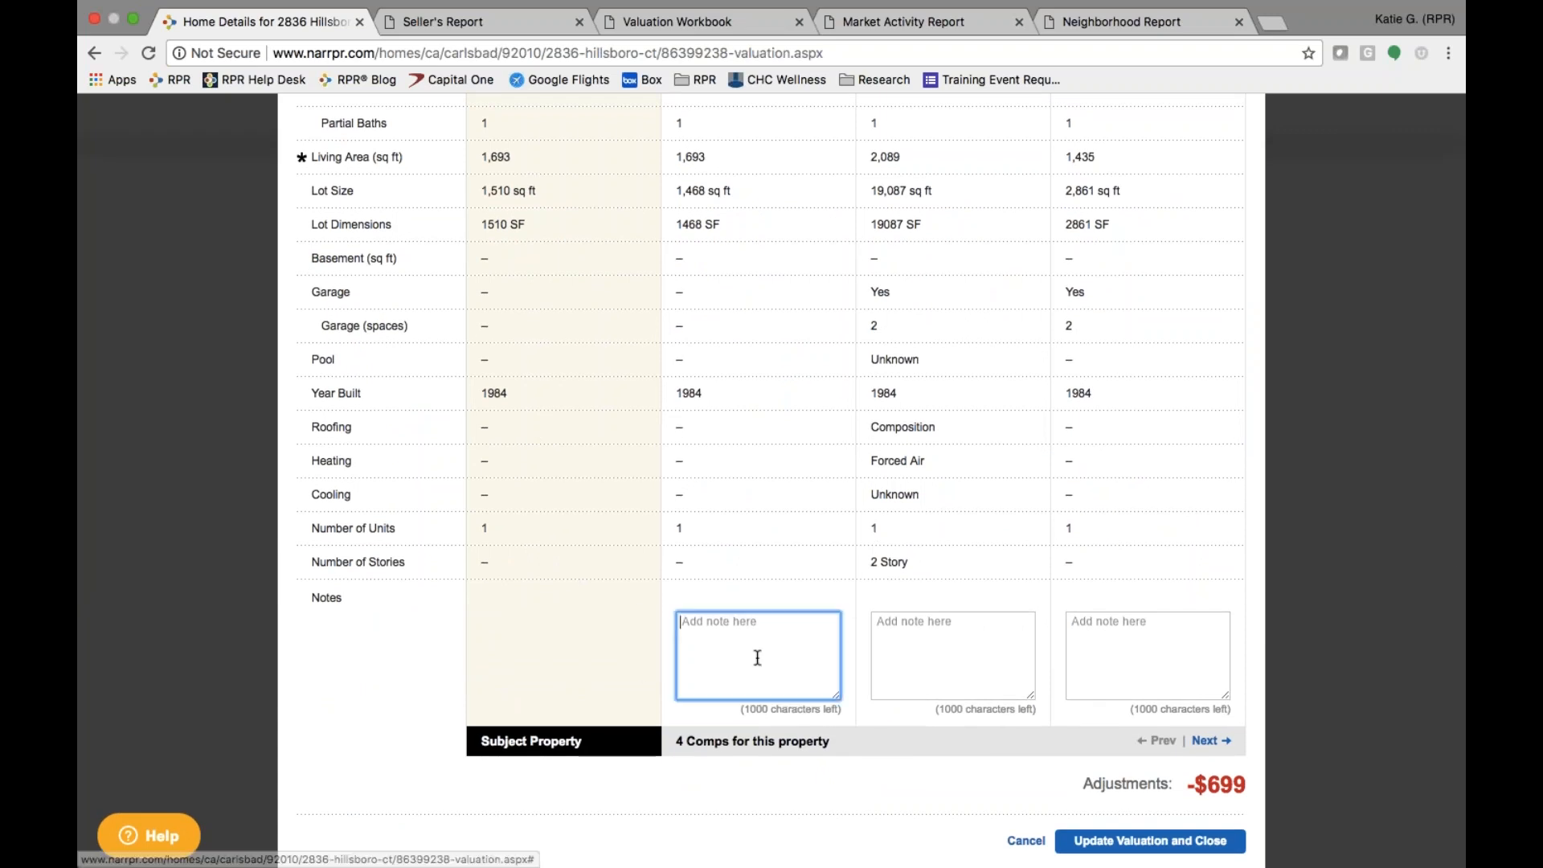
left_click(928, 634)
left_click(1113, 634)
left_click(1101, 844)
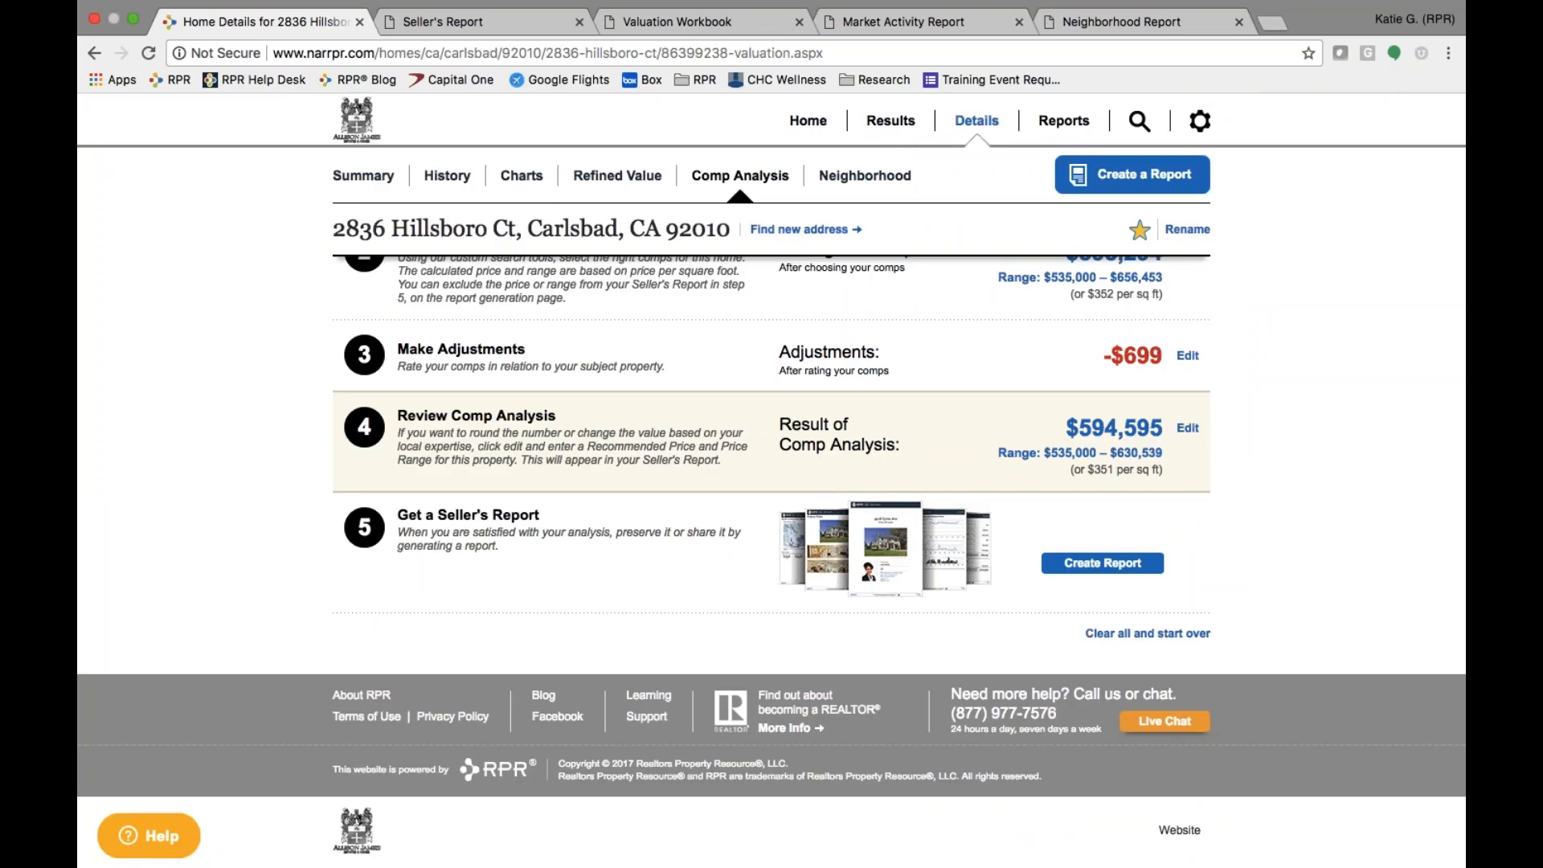
- Enter a recommended price range of $570,000 to $610,000 and save it
scroll(1025, 518, "up", 5)
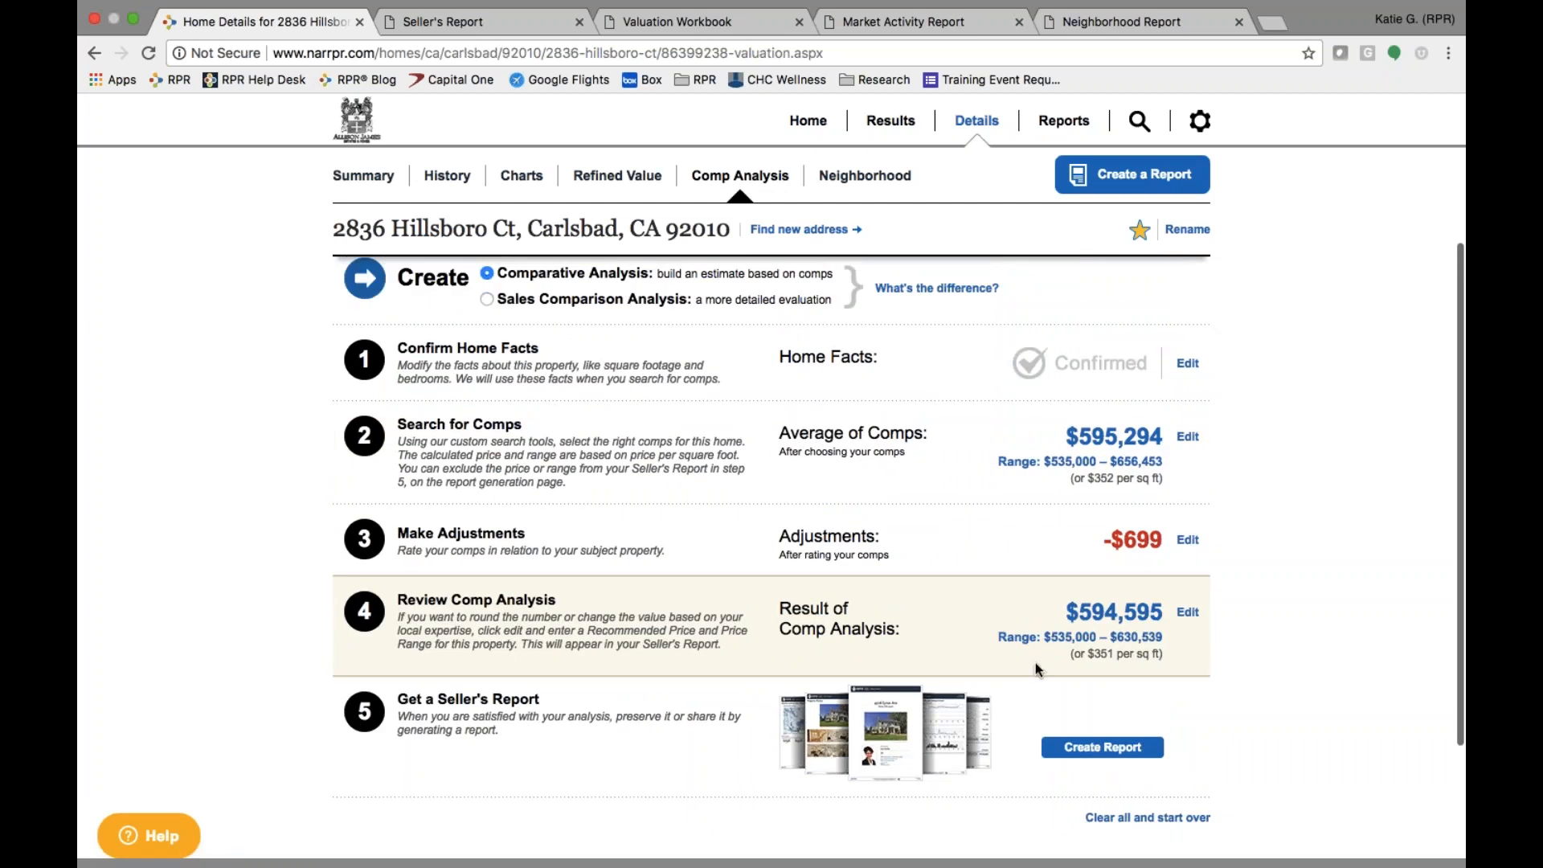
left_click(1187, 612)
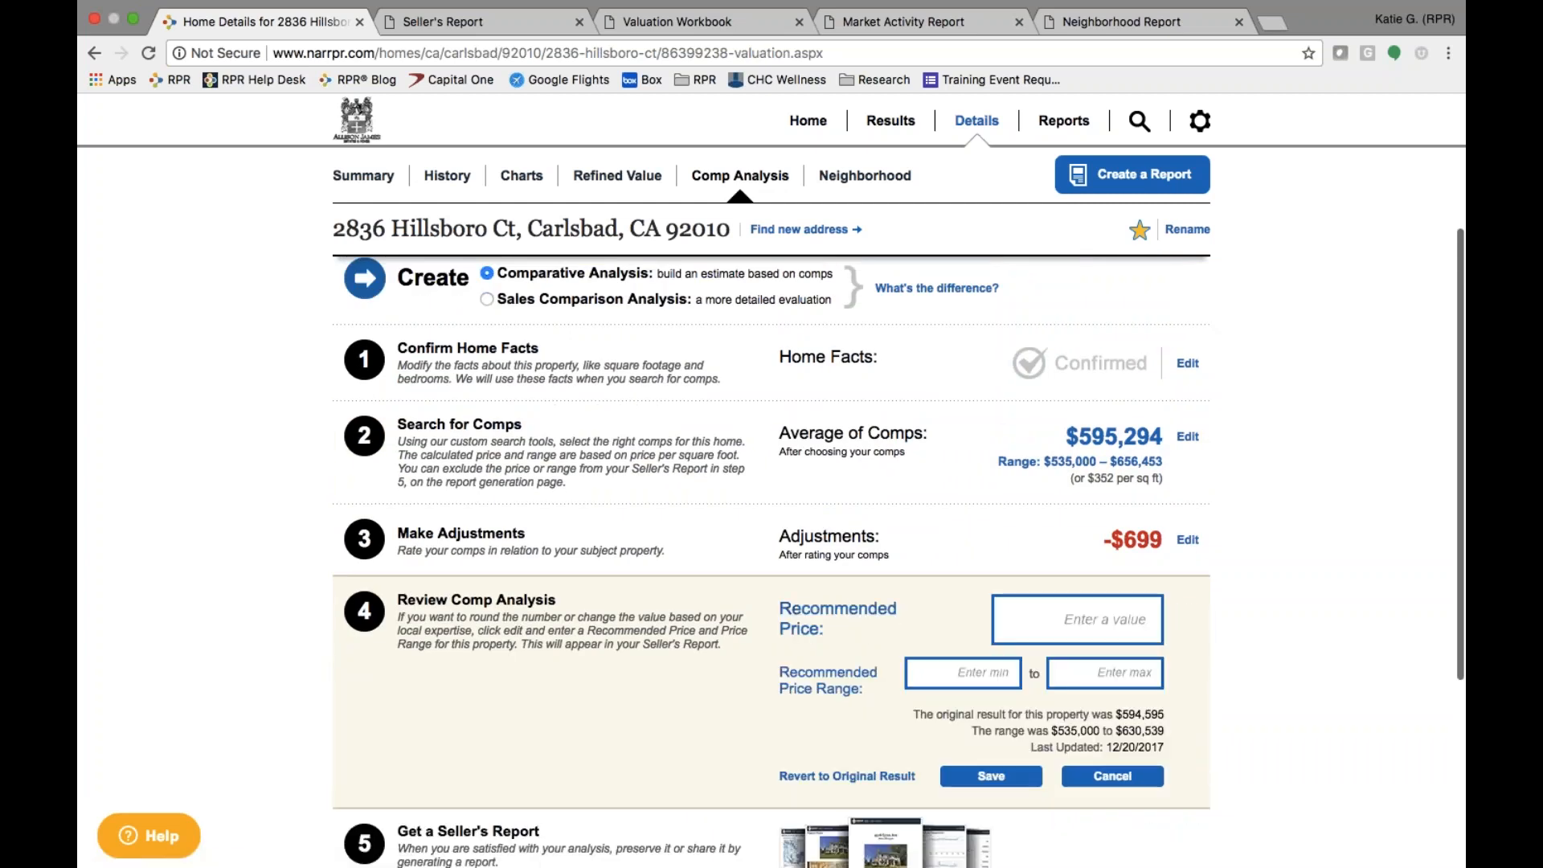
left_click(986, 666)
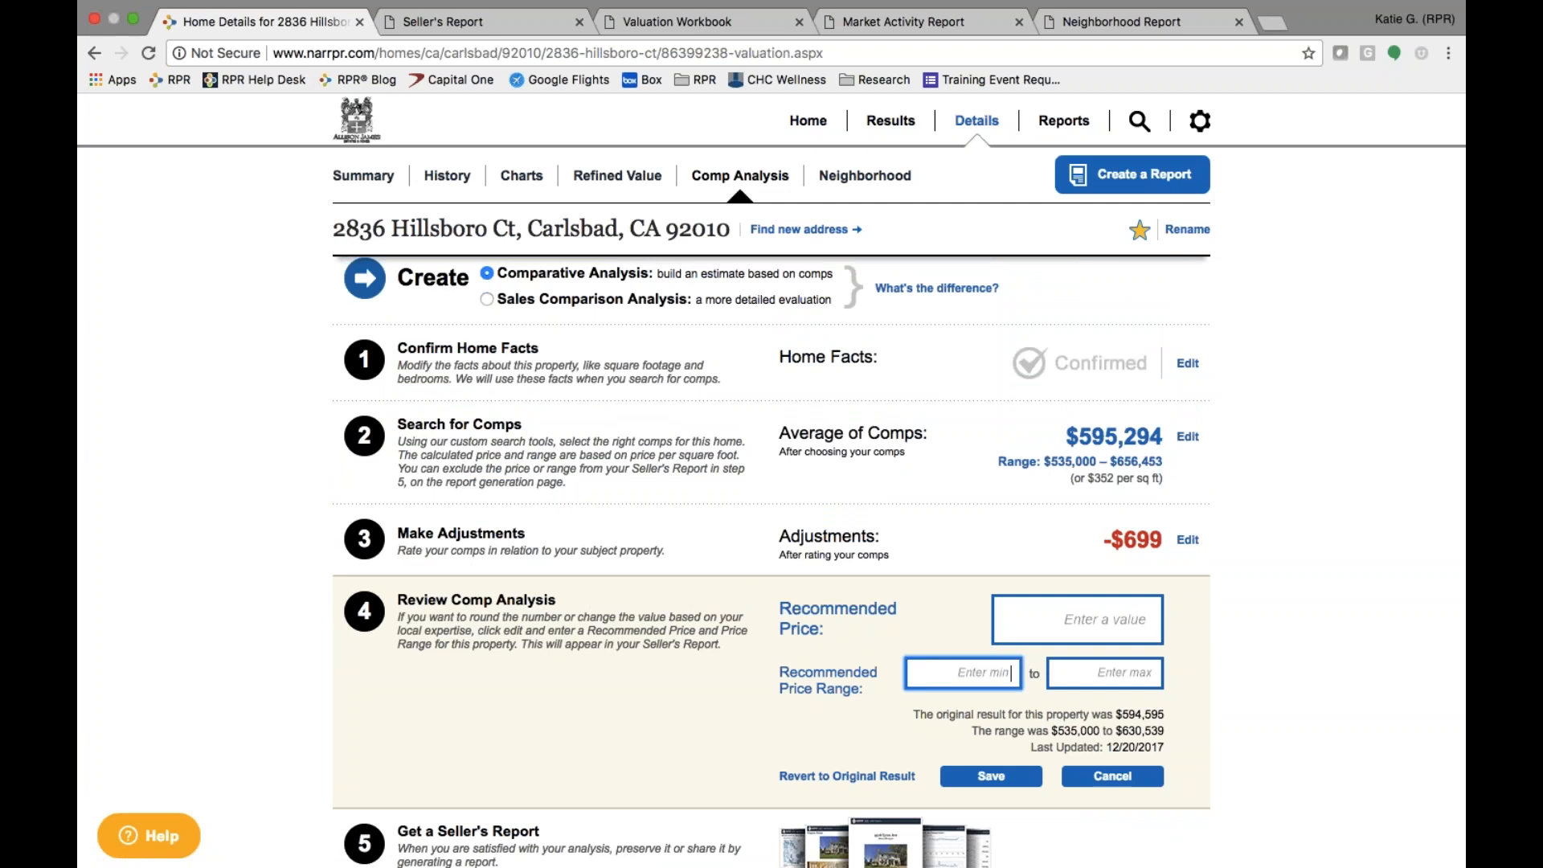
type("5700000")
left_click(1094, 678)
type("6100000")
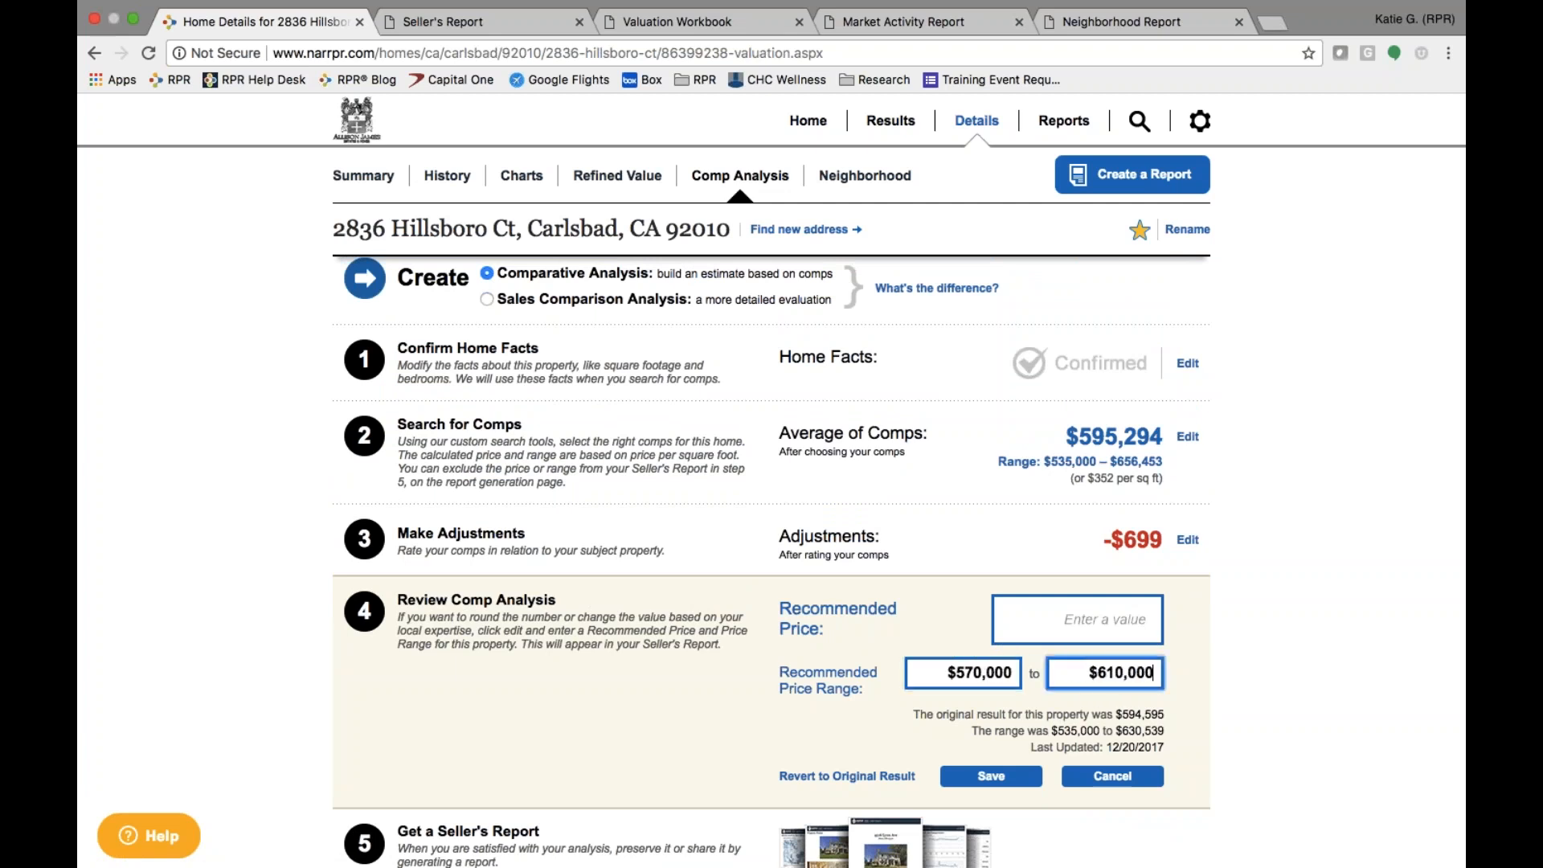
left_click(1087, 632)
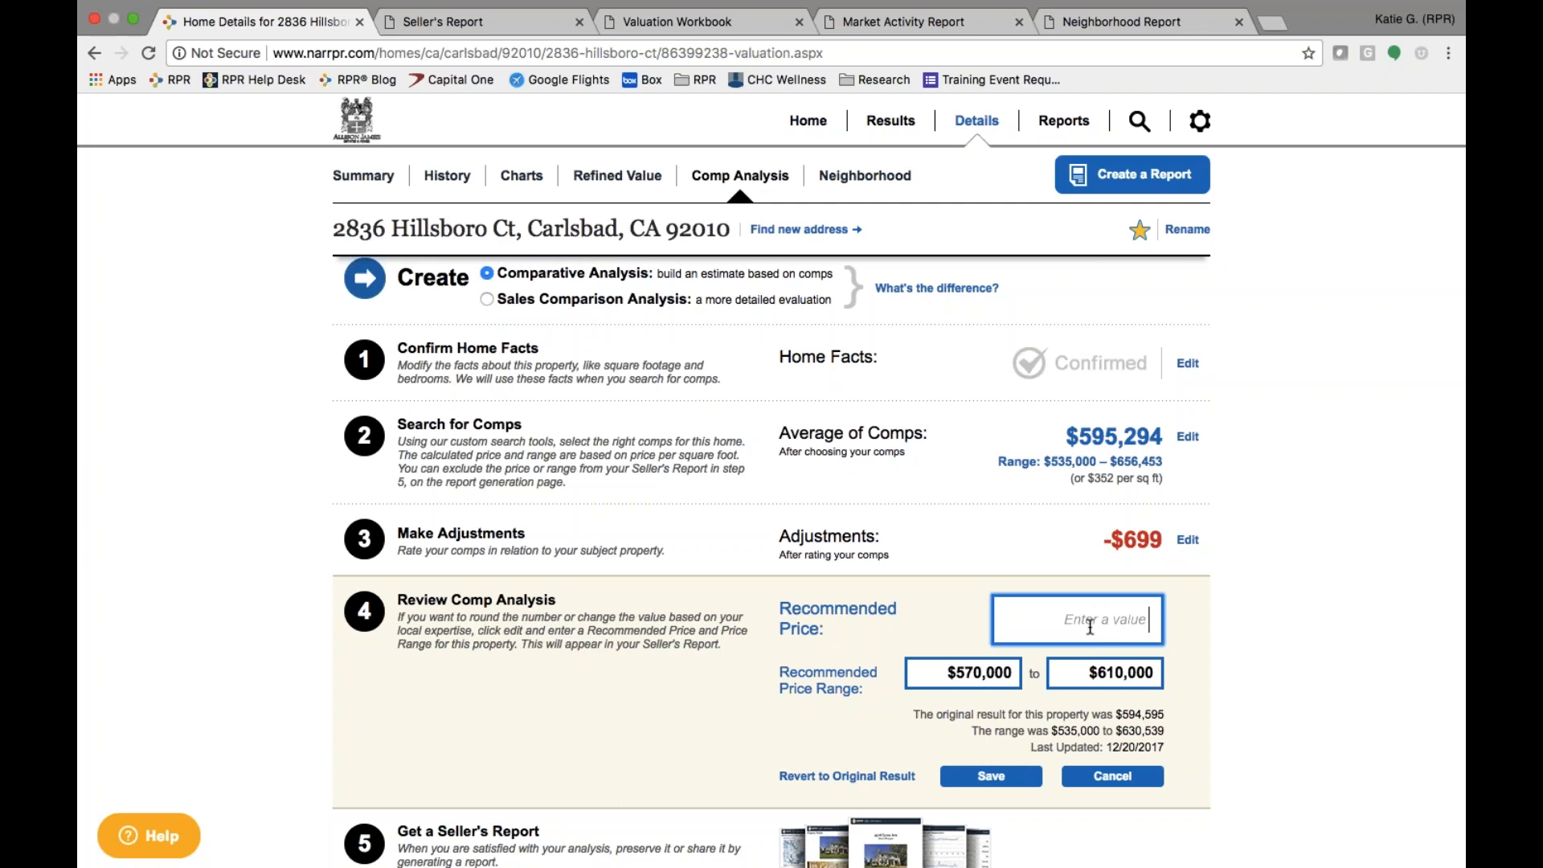
left_click(1014, 776)
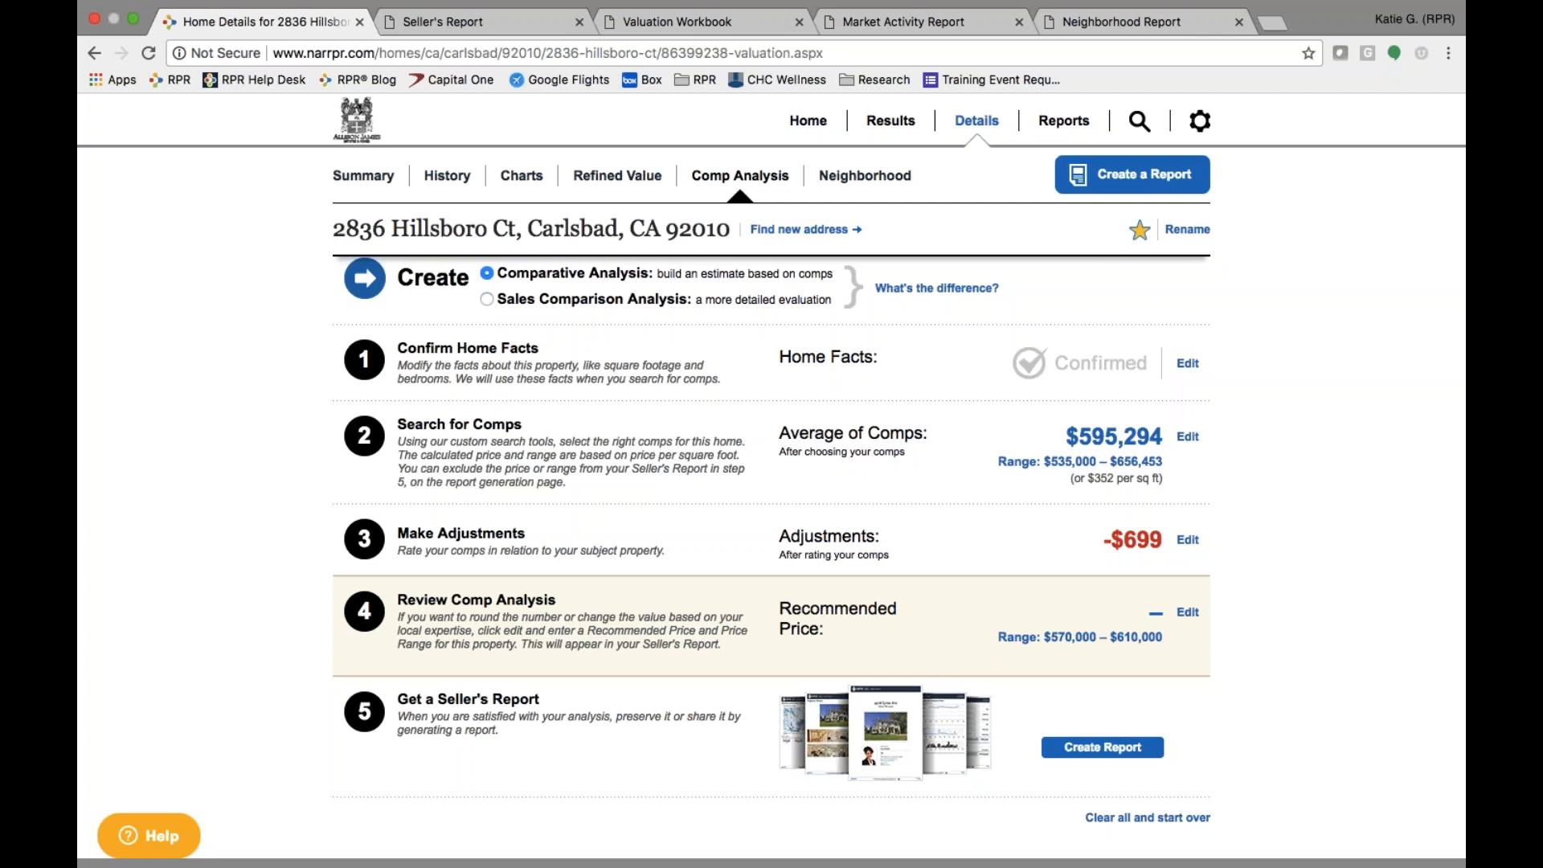
left_click(1103, 749)
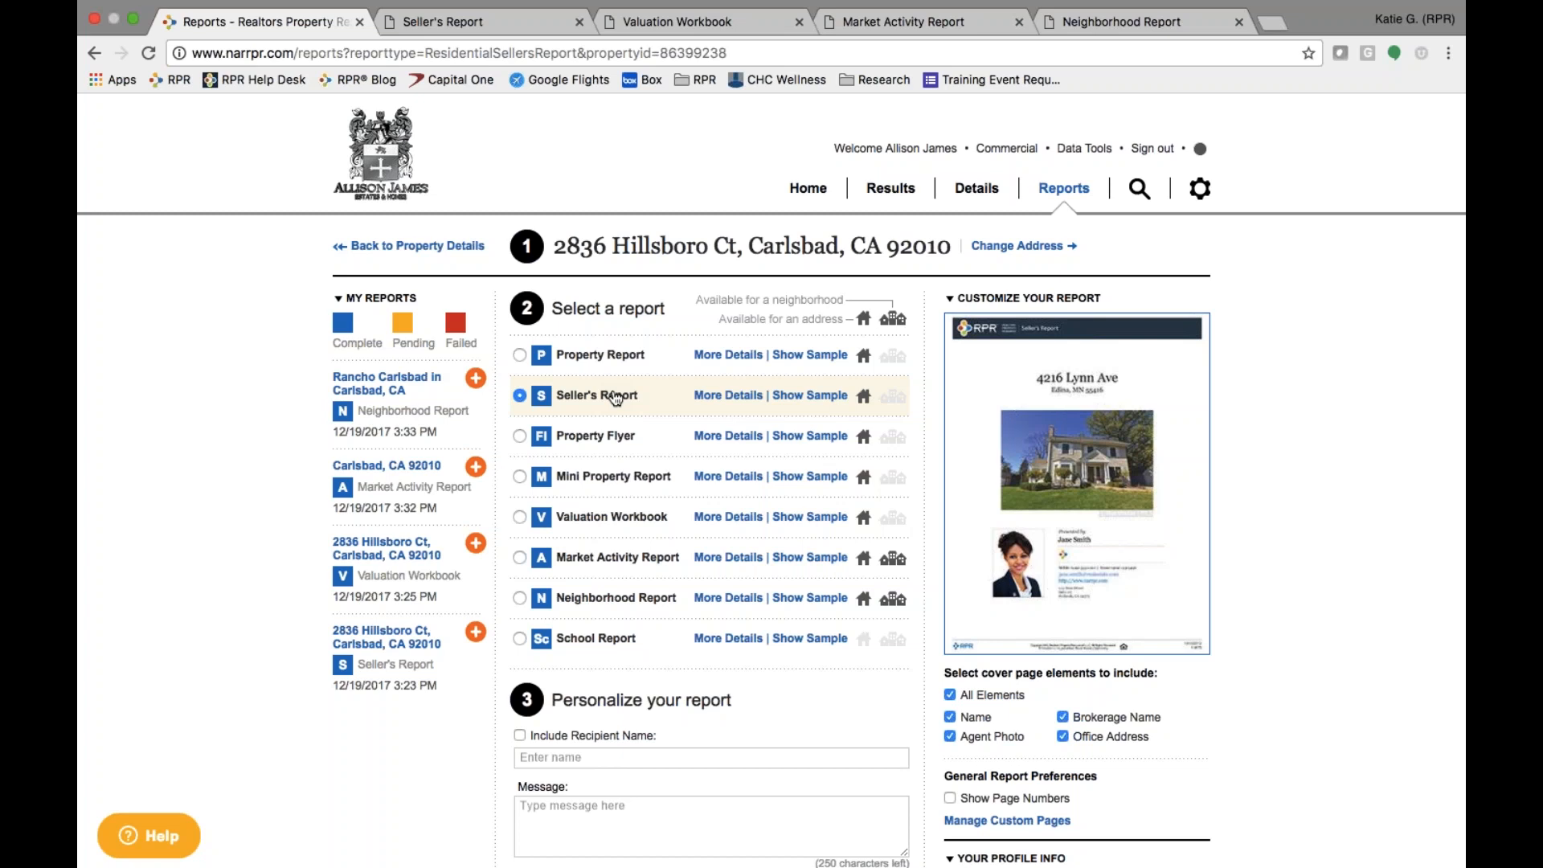
left_click(826, 396)
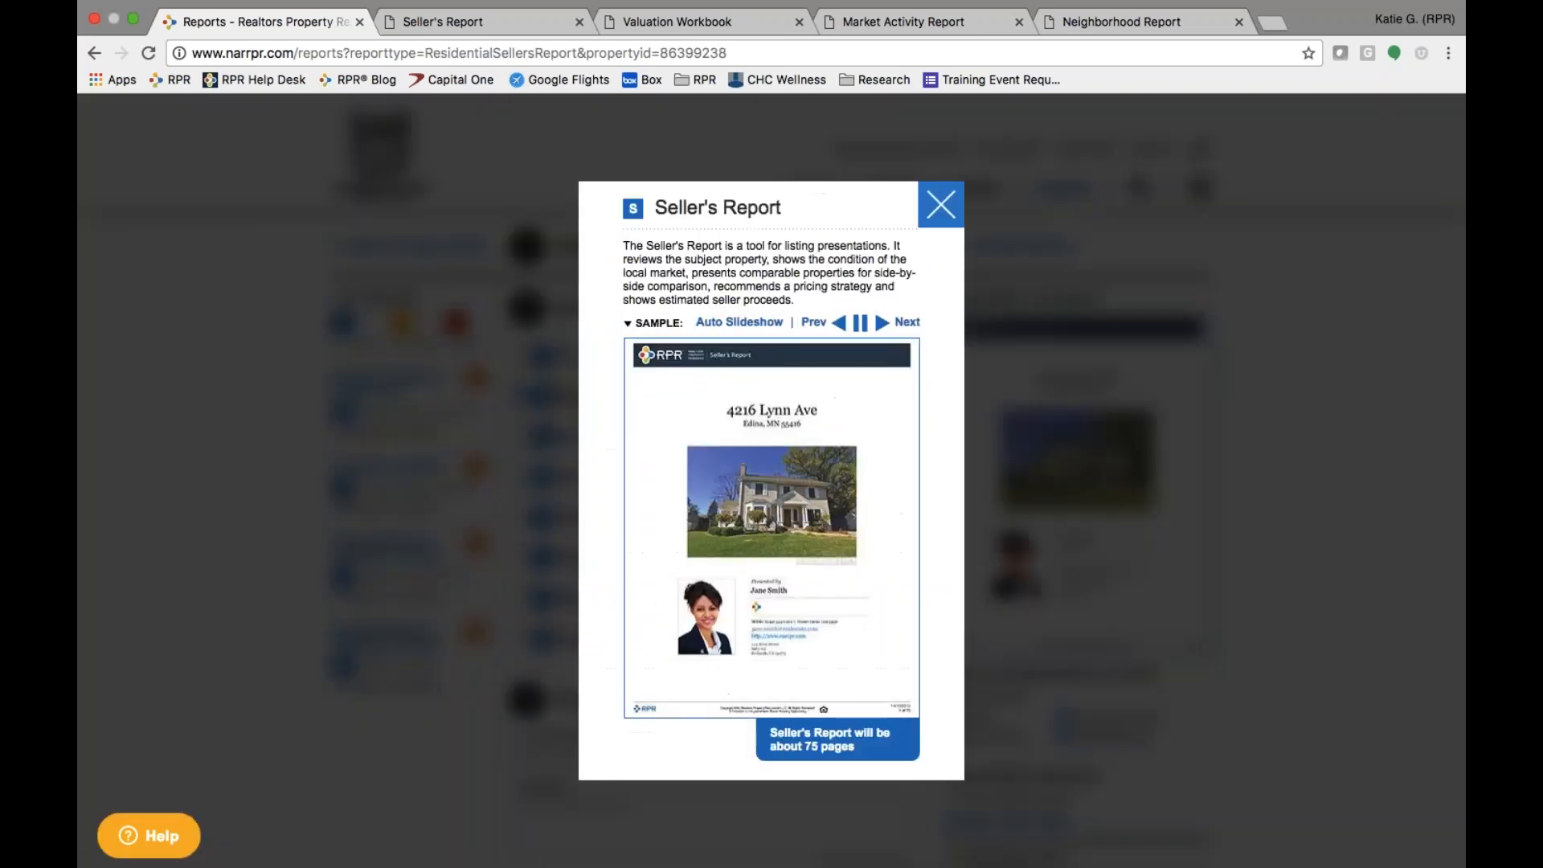
left_click(940, 204)
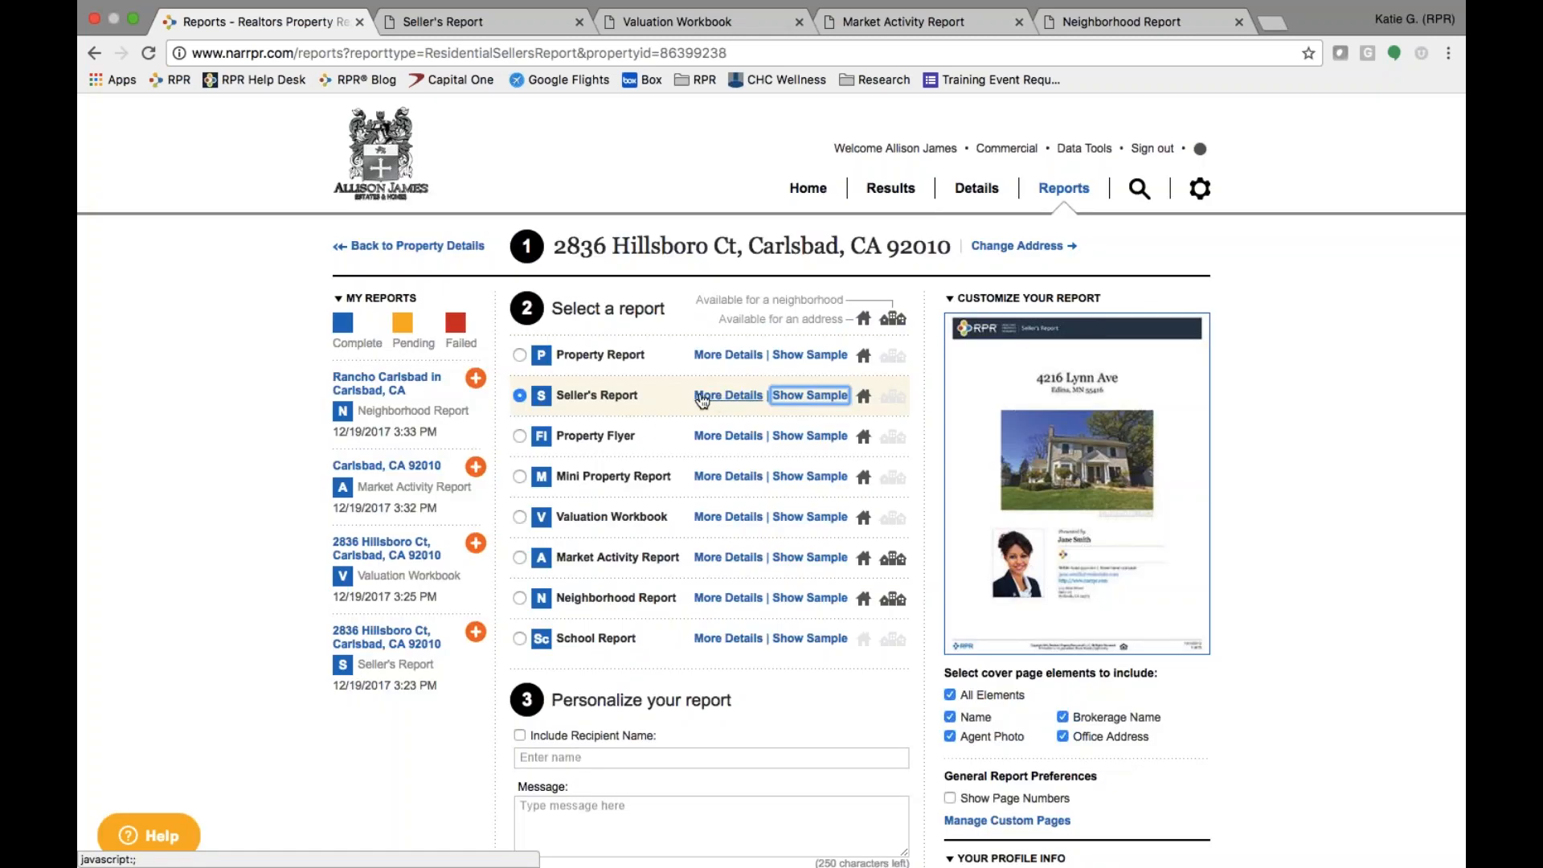
left_click(726, 398)
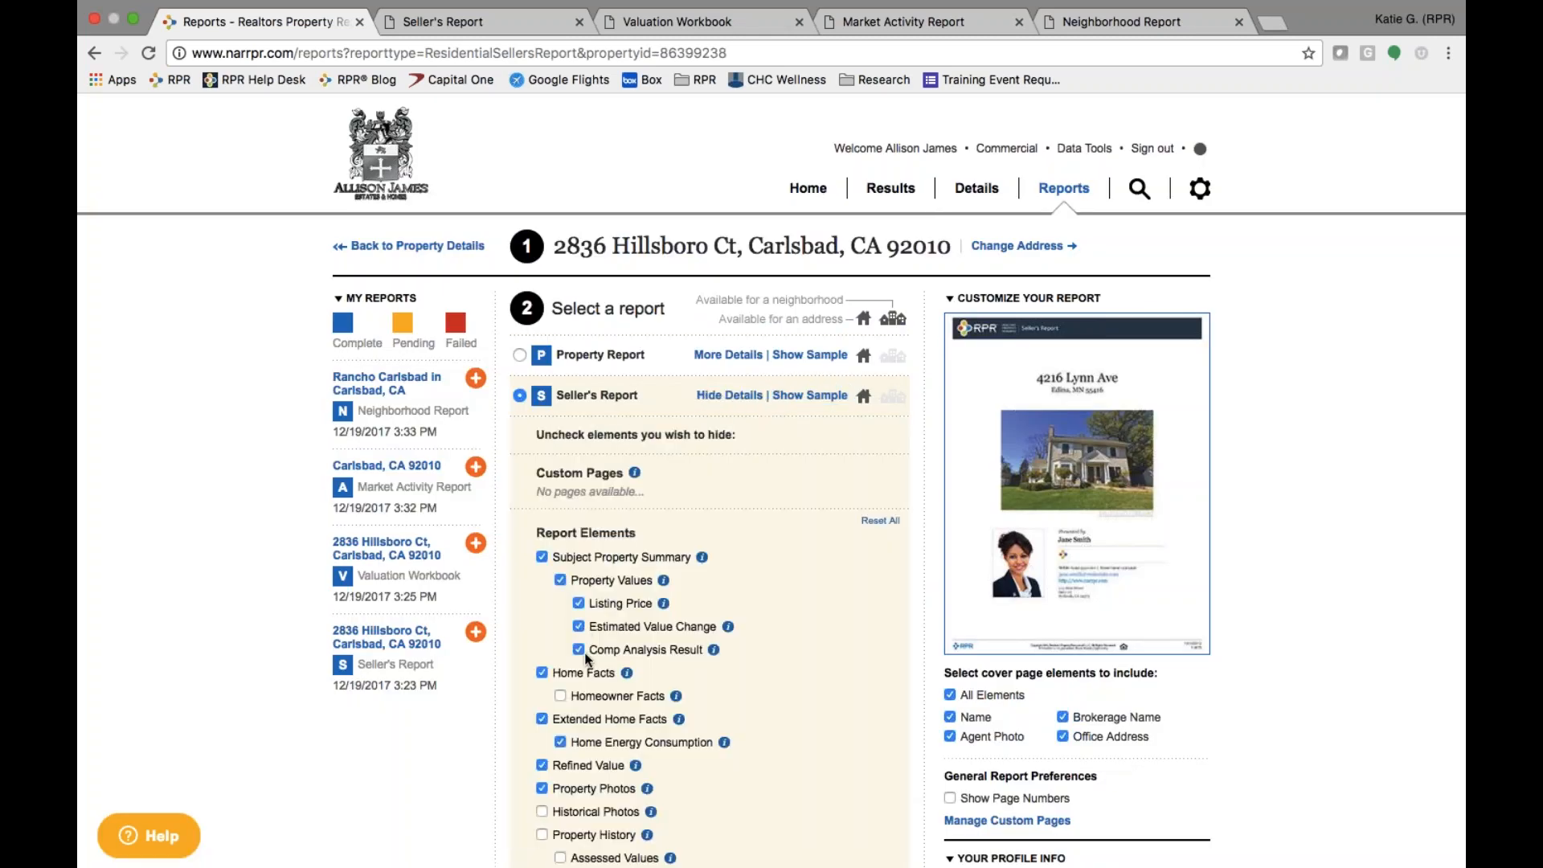
scroll(585, 658, "down", 5)
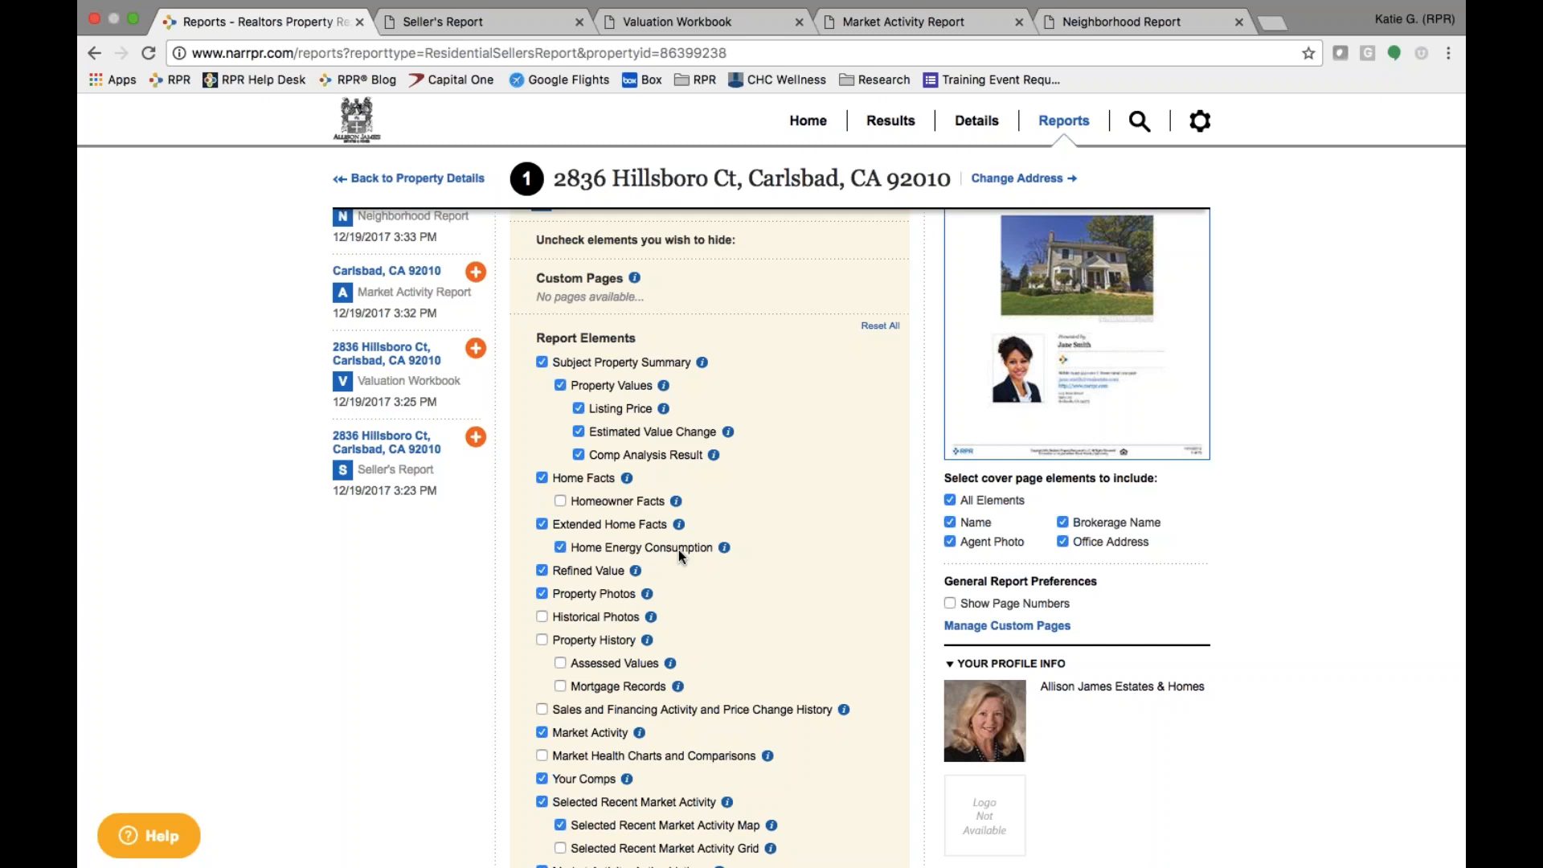
mouse_move(726, 550)
mouse_move(636, 570)
scroll(635, 576, "down", 5)
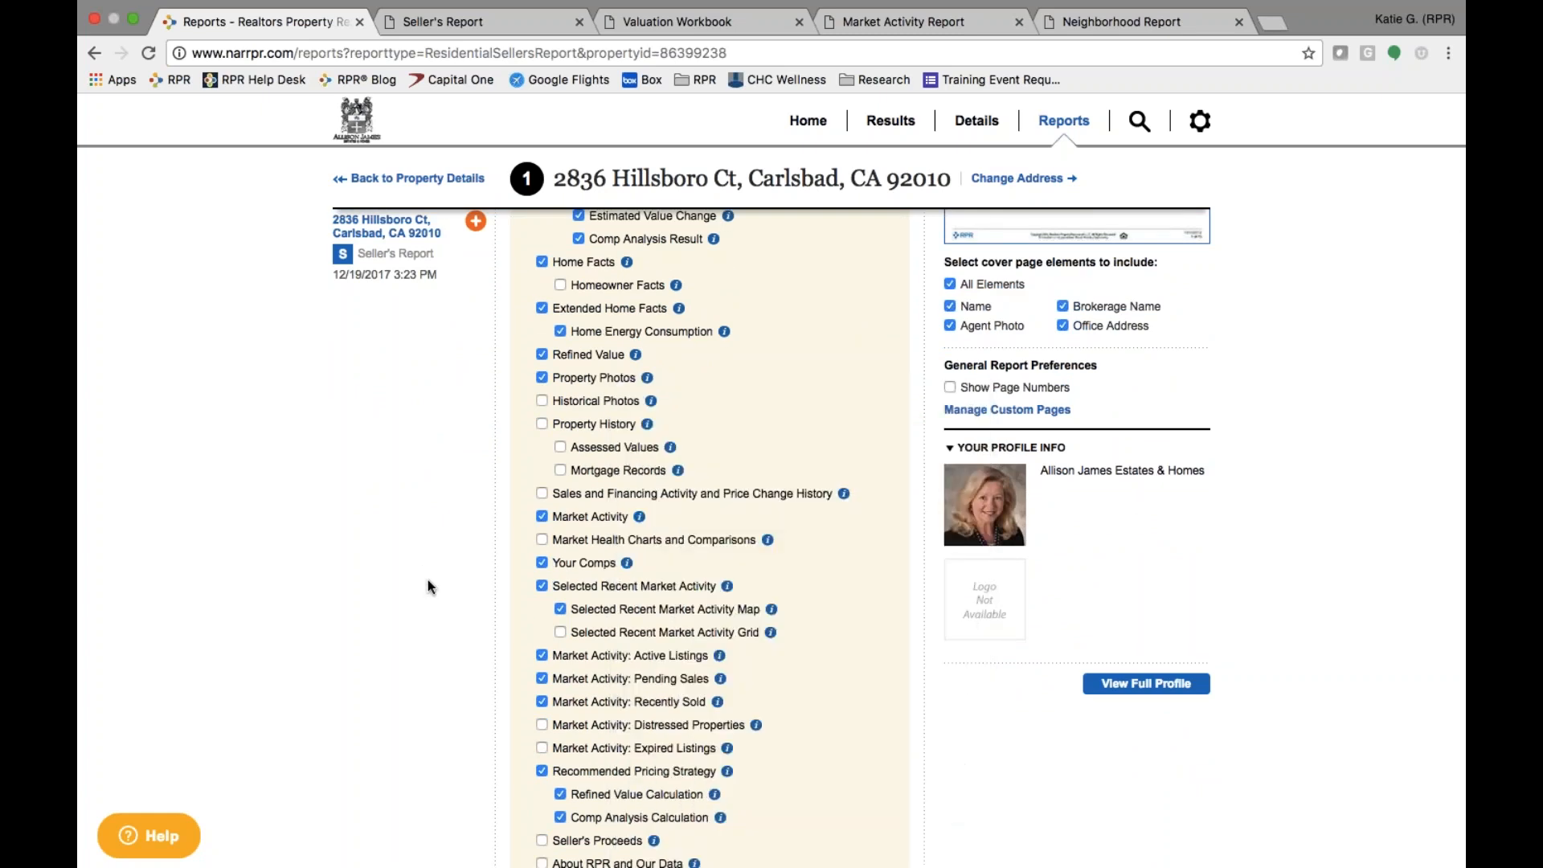
scroll(428, 580, "down", 10)
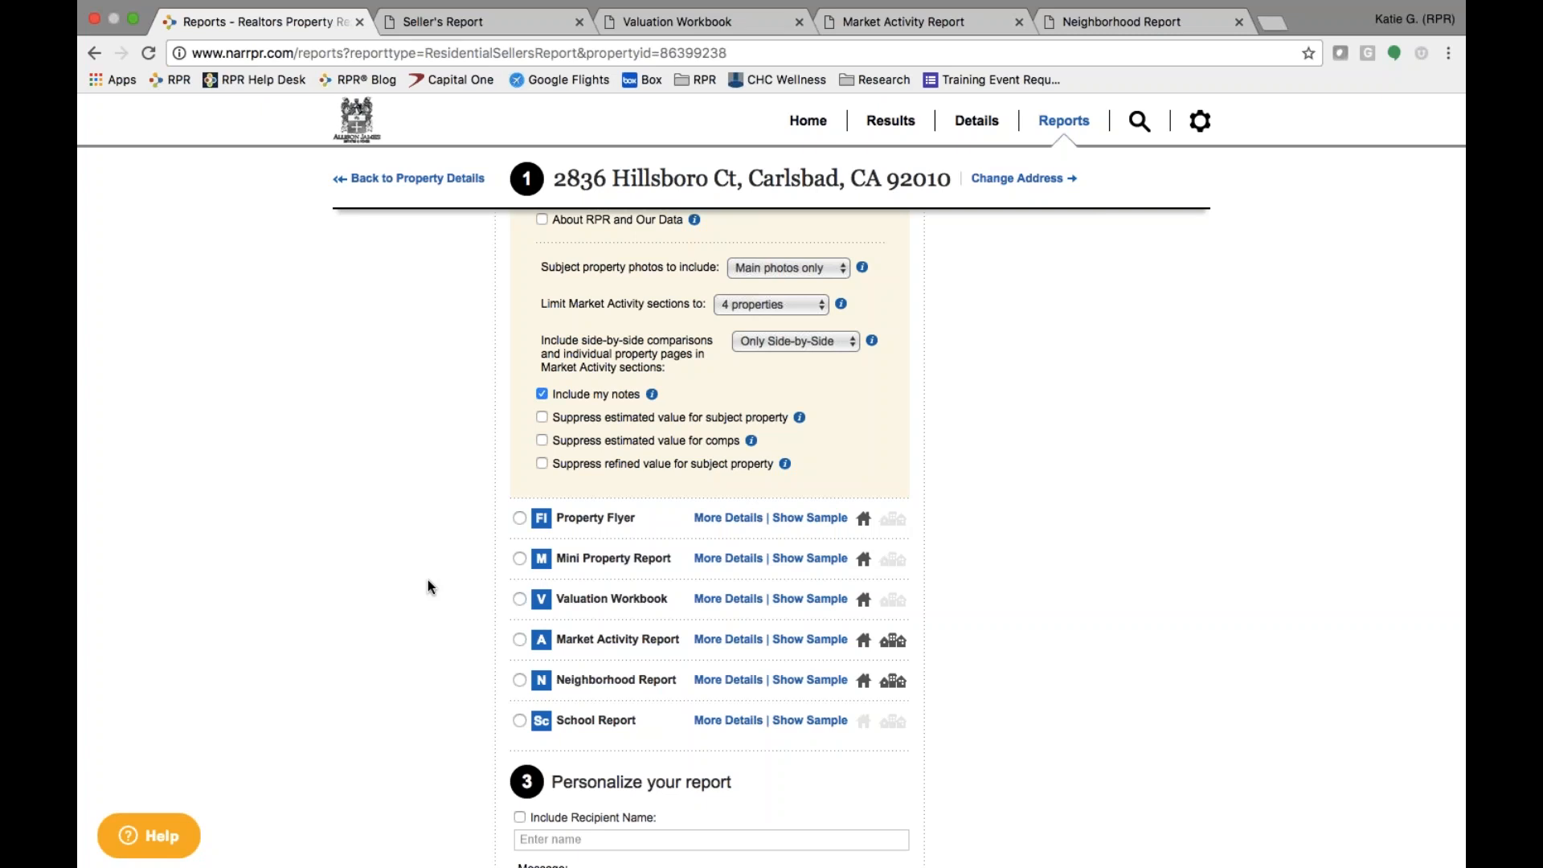
scroll(427, 581, "up", 8)
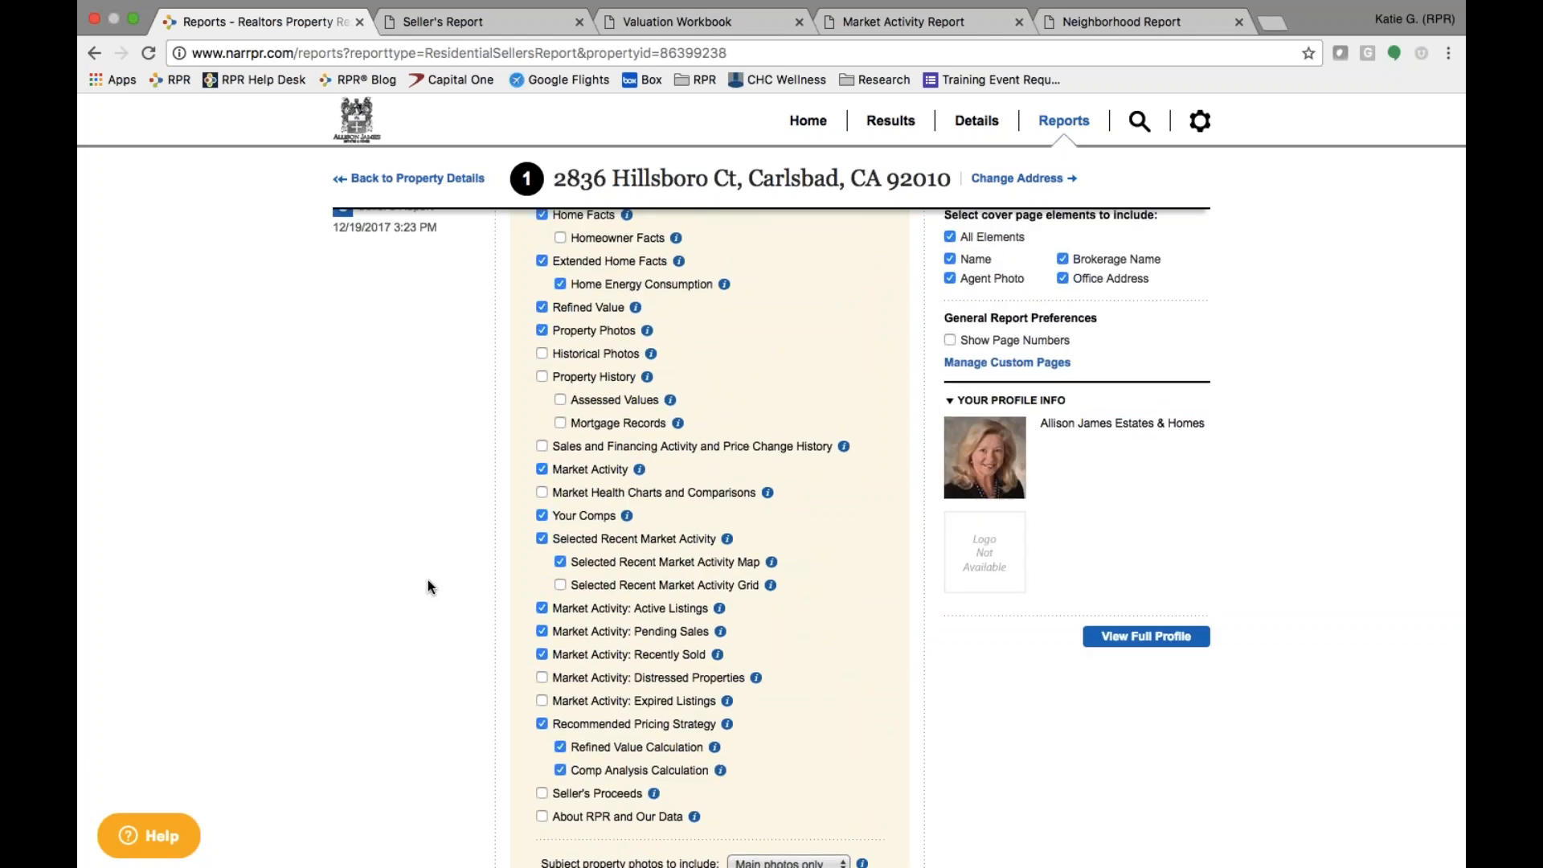
scroll(428, 580, "up", 5)
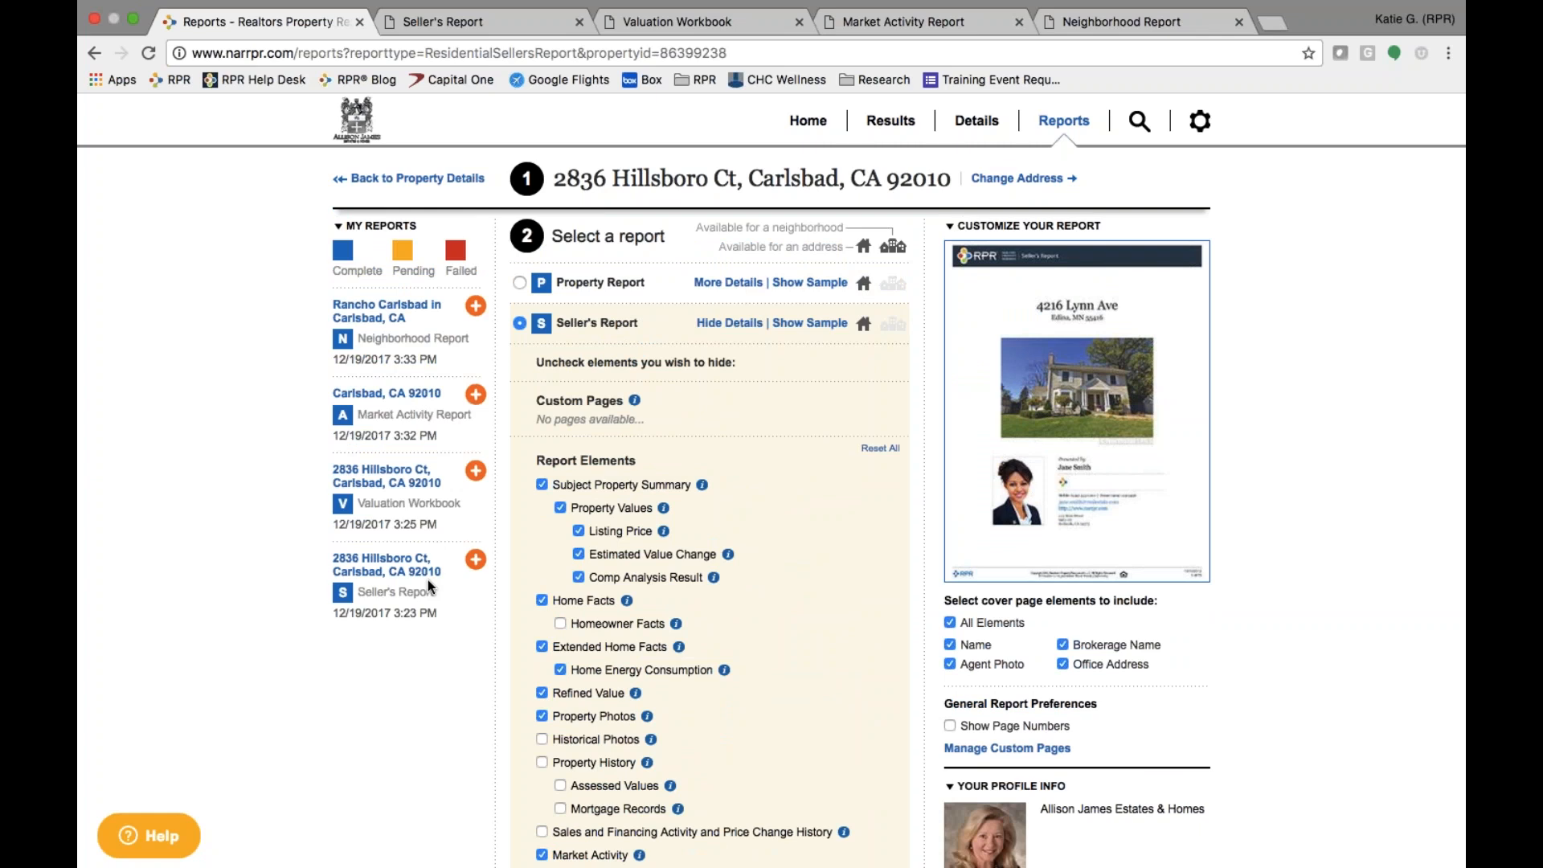
- Keep the Market Activity sections limited to 4 properties
scroll(428, 580, "down", 5)
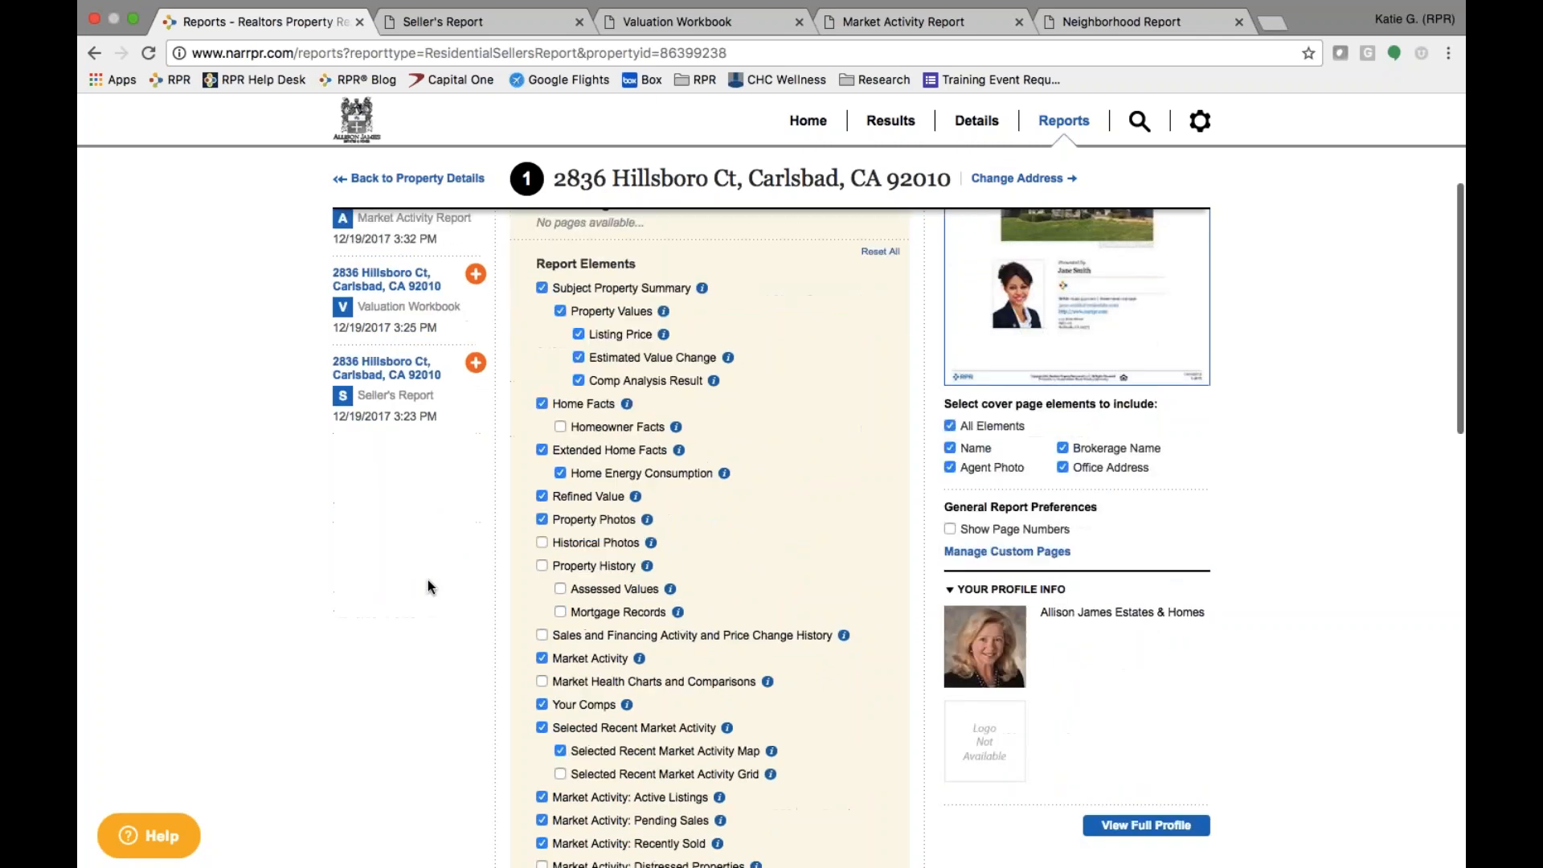
scroll(428, 580, "down", 5)
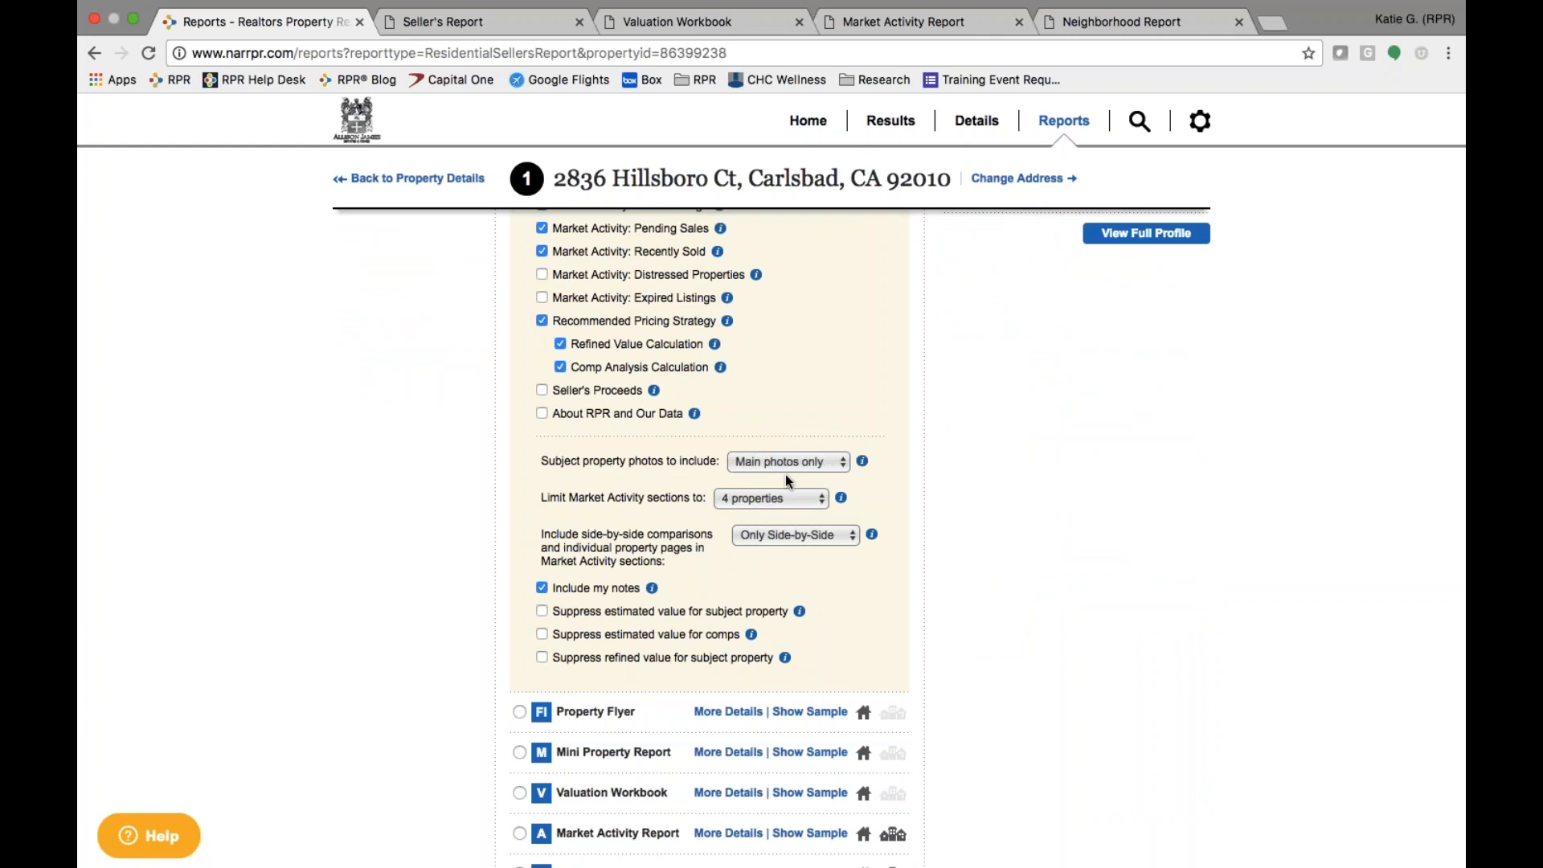
left_click(785, 499)
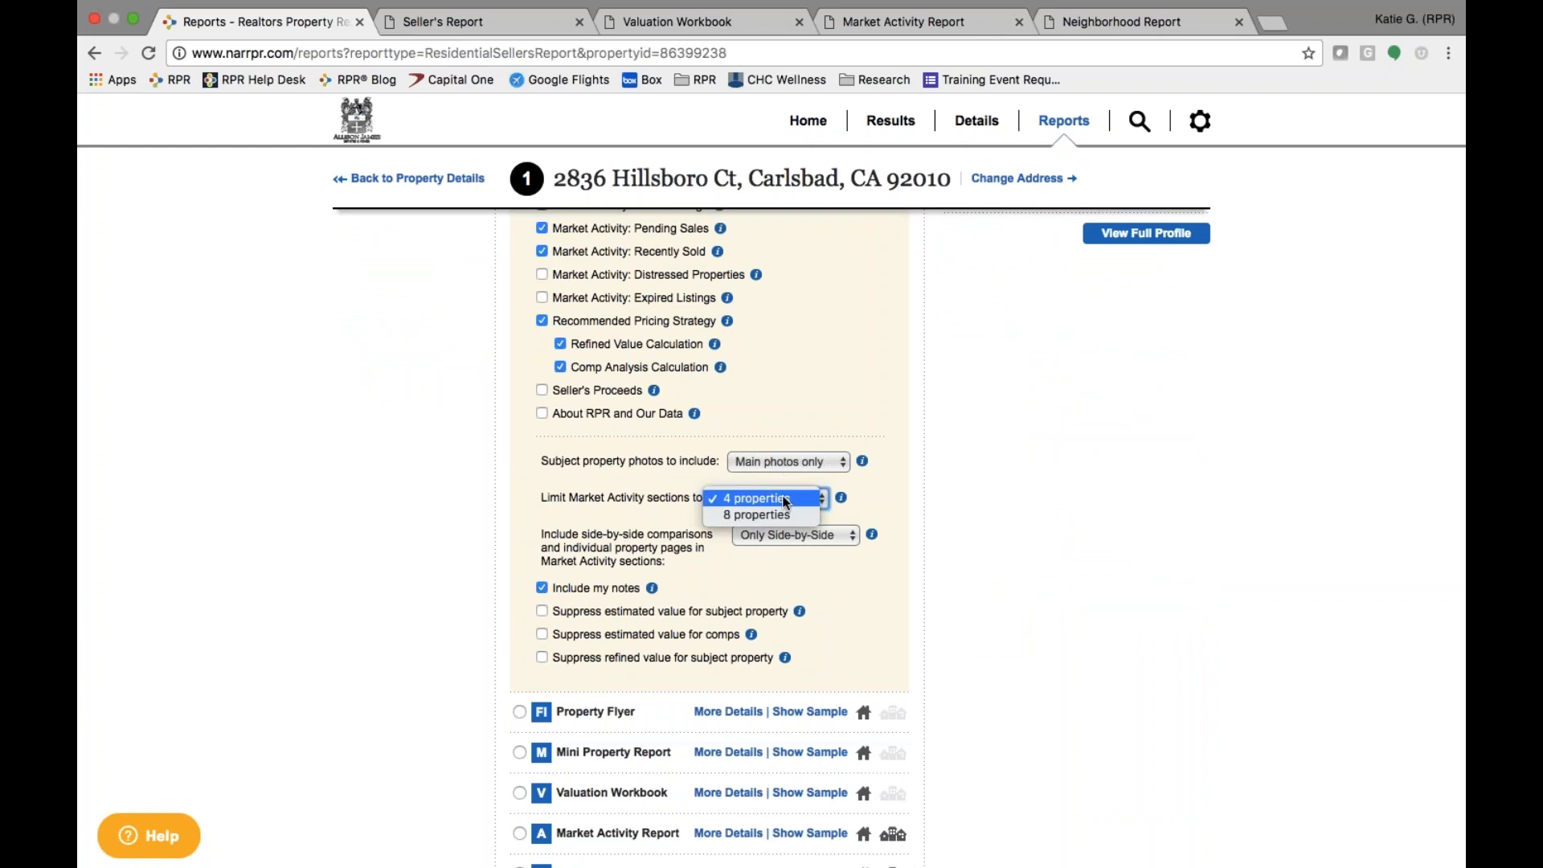
left_click(641, 540)
- Return to the top of the page and collapse the Seller's Report element details
scroll(641, 540, "down", 7)
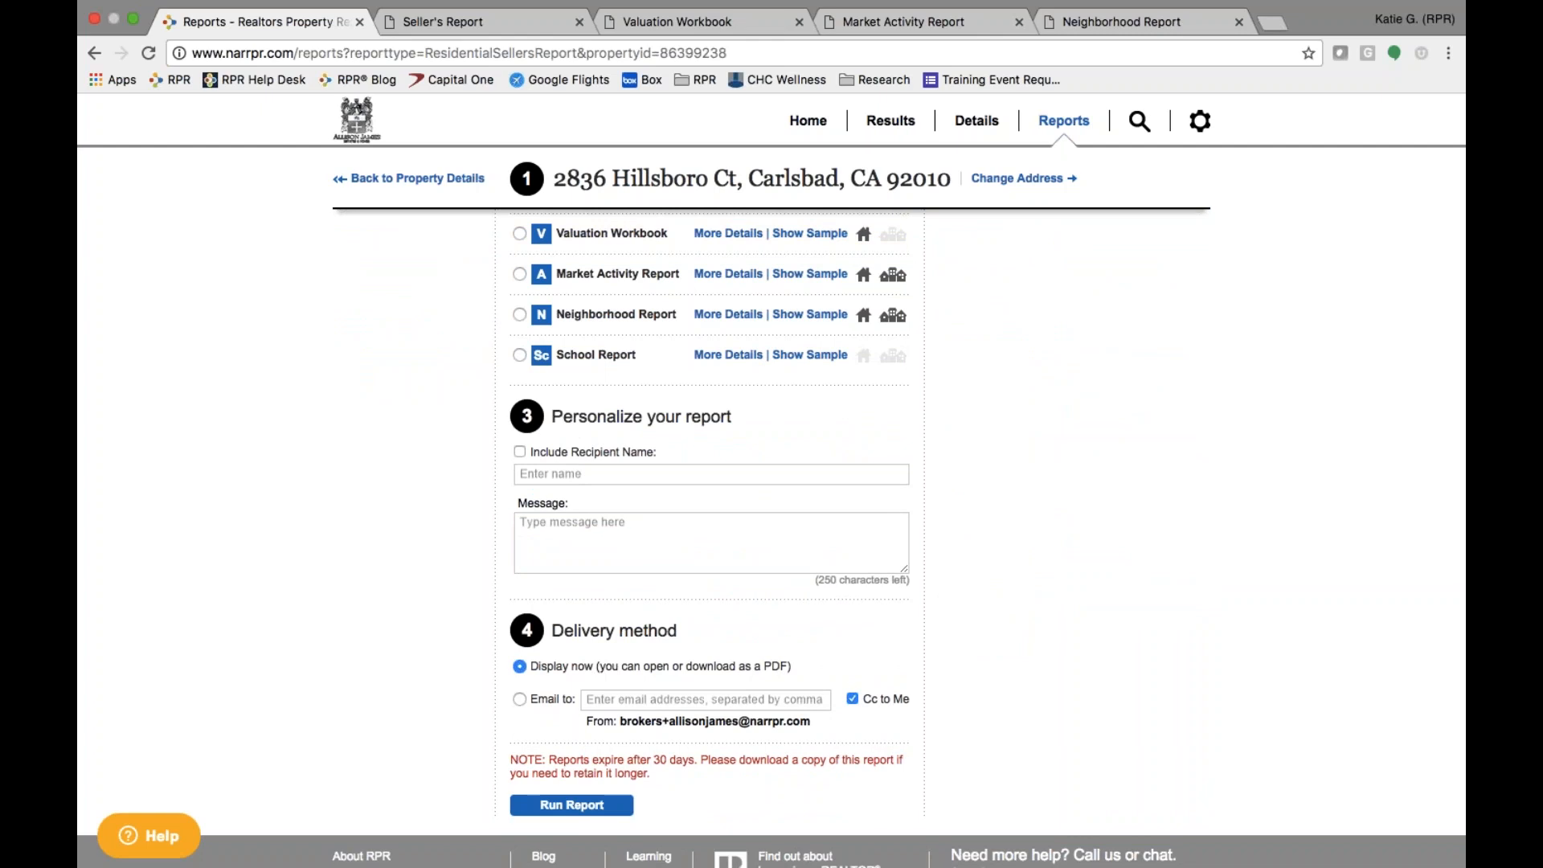
scroll(710, 537, "up", 15)
scroll(746, 399, "up", 5)
left_click(744, 395)
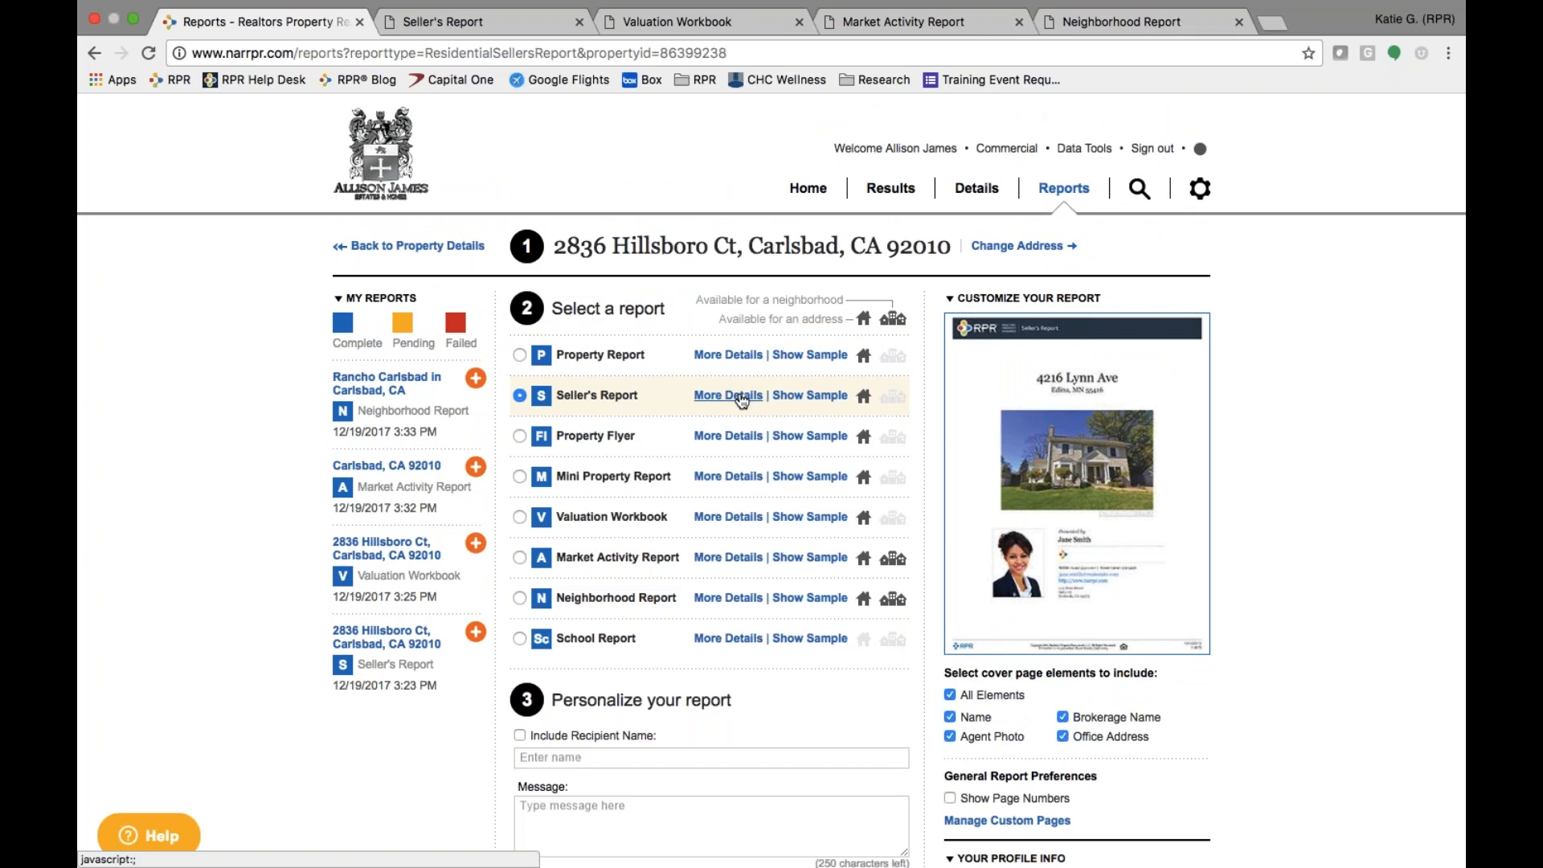
- Switch the report type to Property Report and review its fully ticked element list
left_click(520, 355)
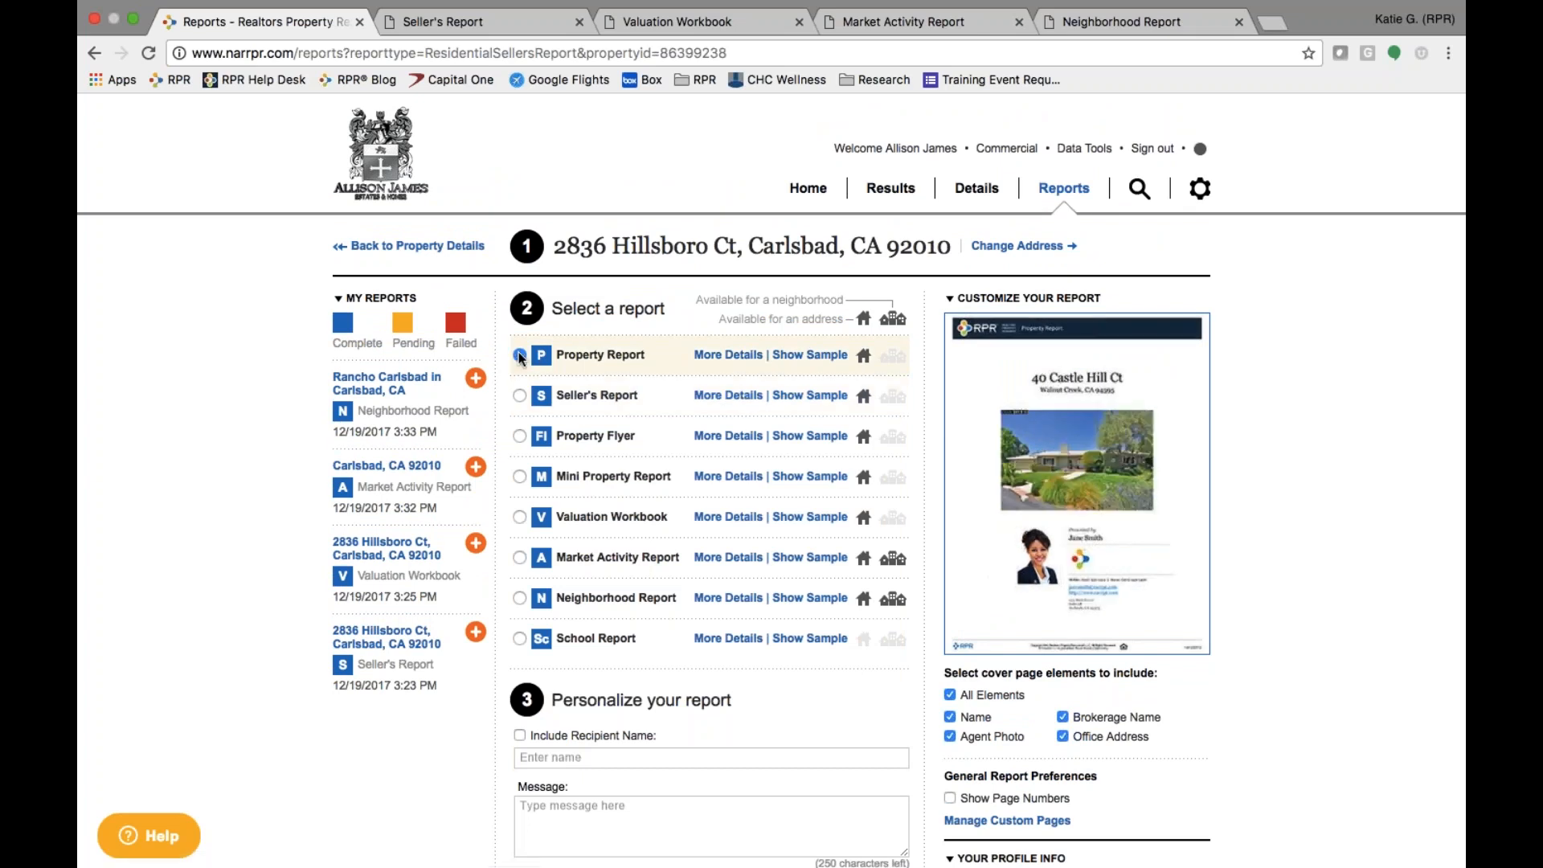
left_click(728, 356)
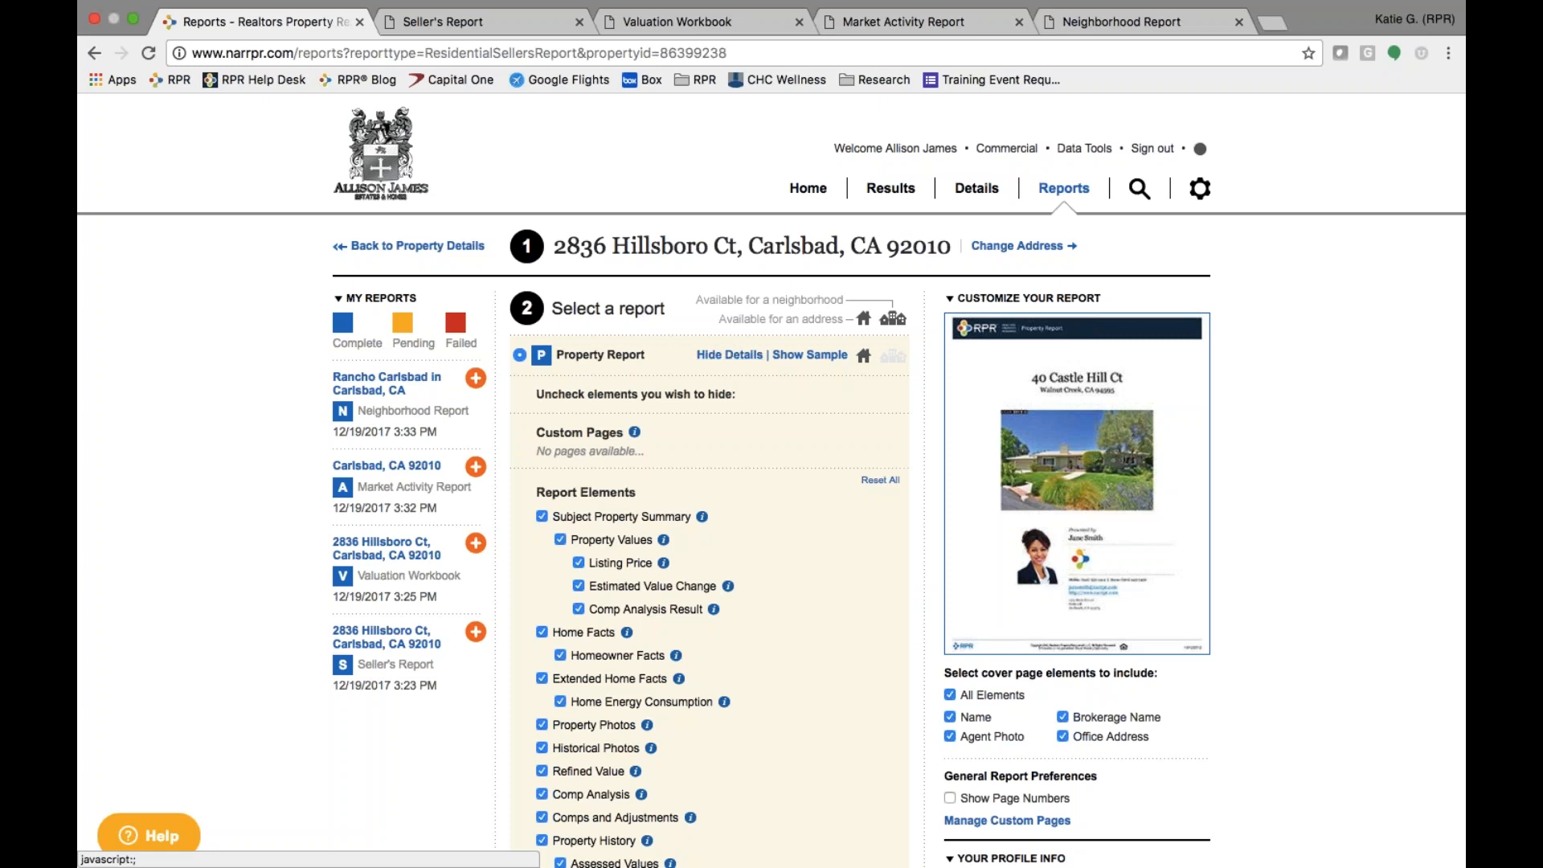
scroll(651, 590, "down", 3)
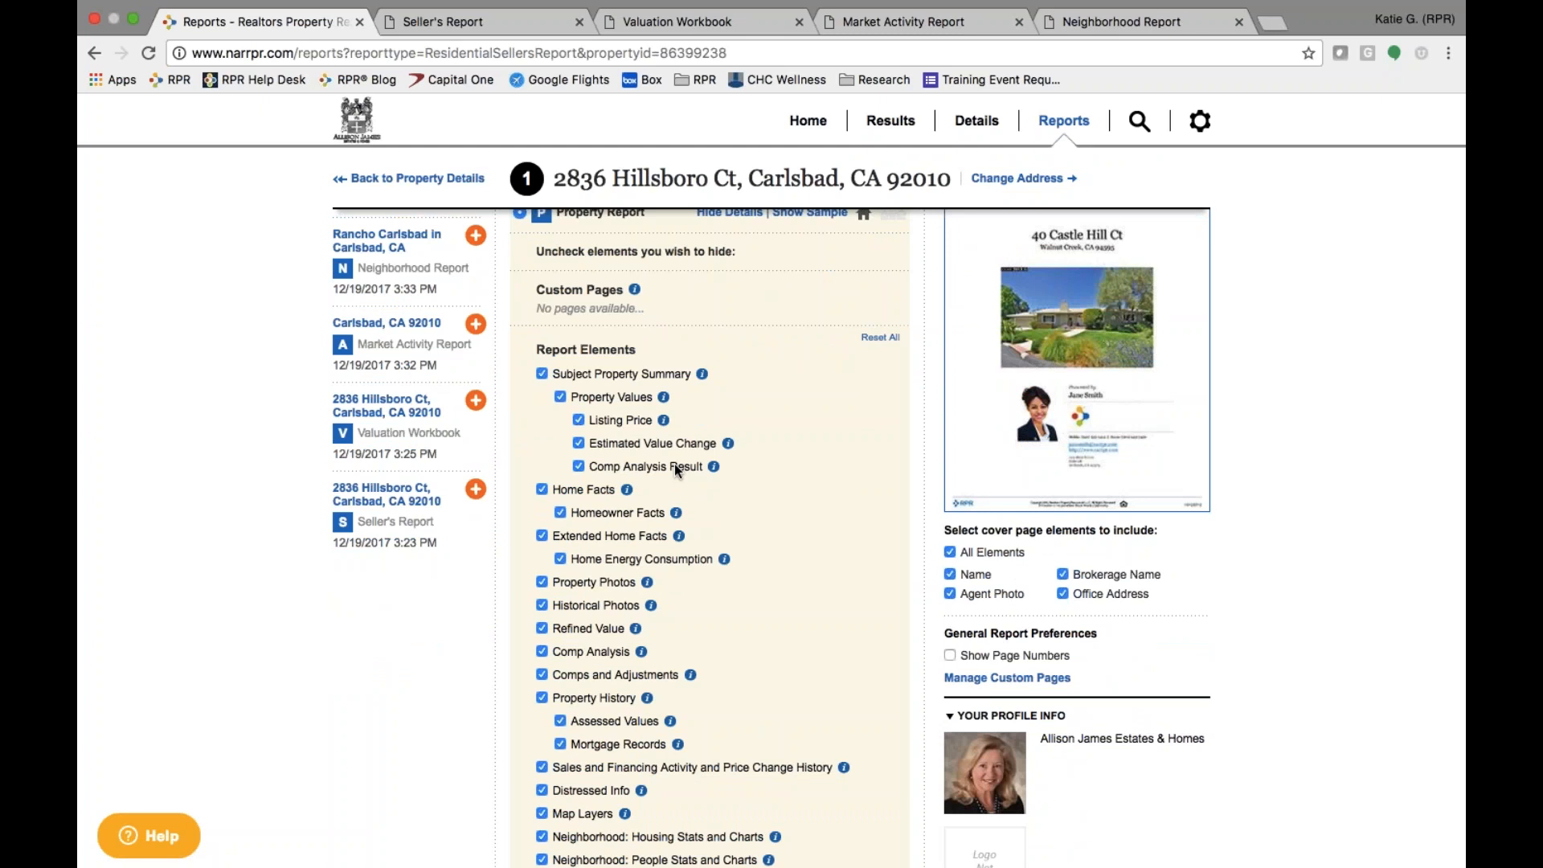
scroll(675, 470, "up", 3)
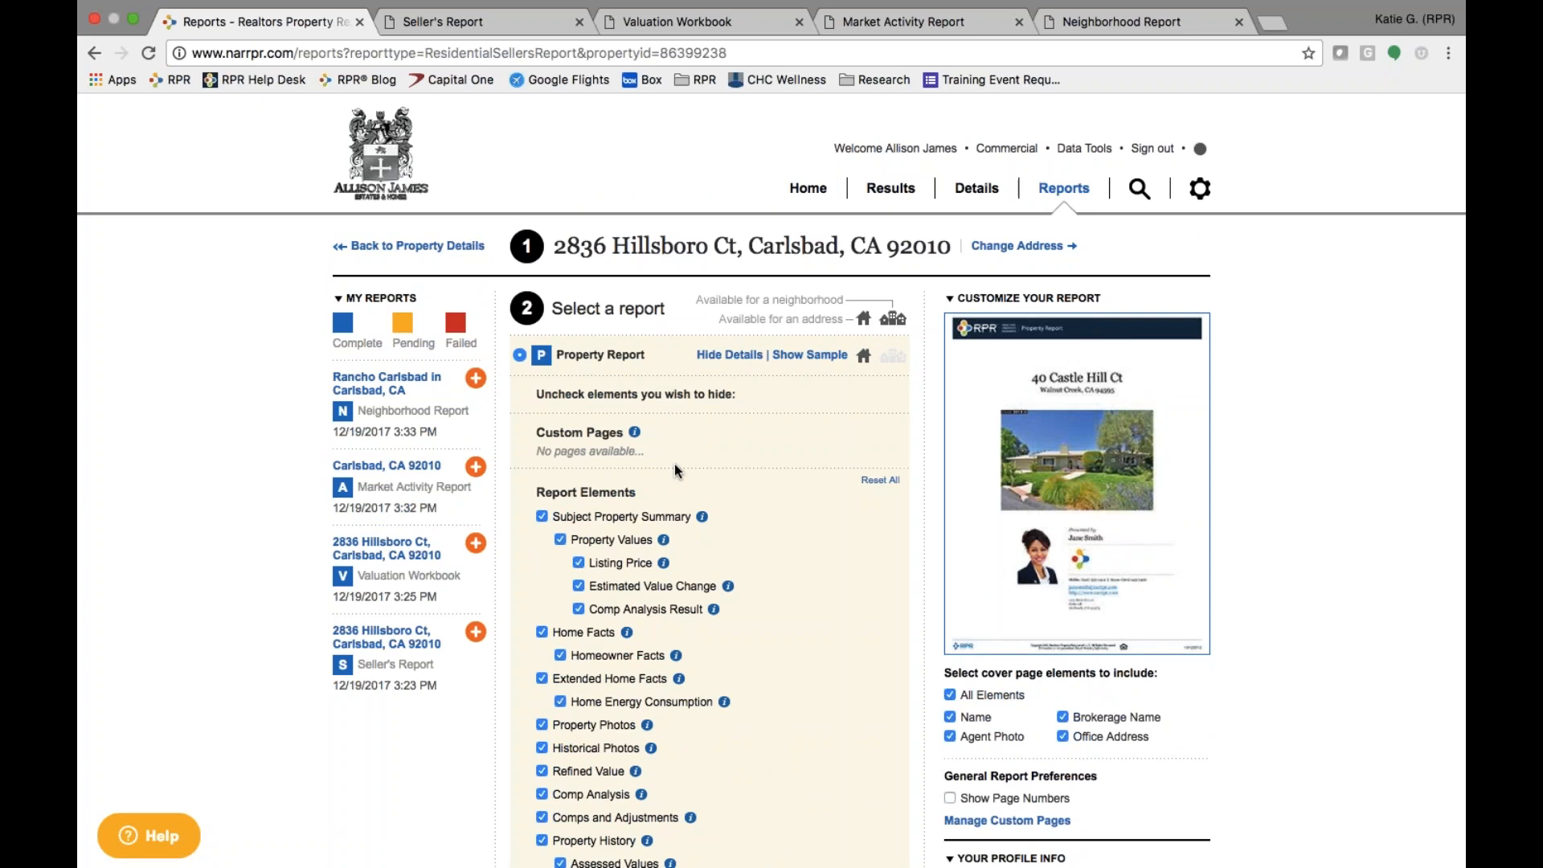
- View the 15-page Seller's Report PDF and scroll through its value summary and home facts
left_click(486, 24)
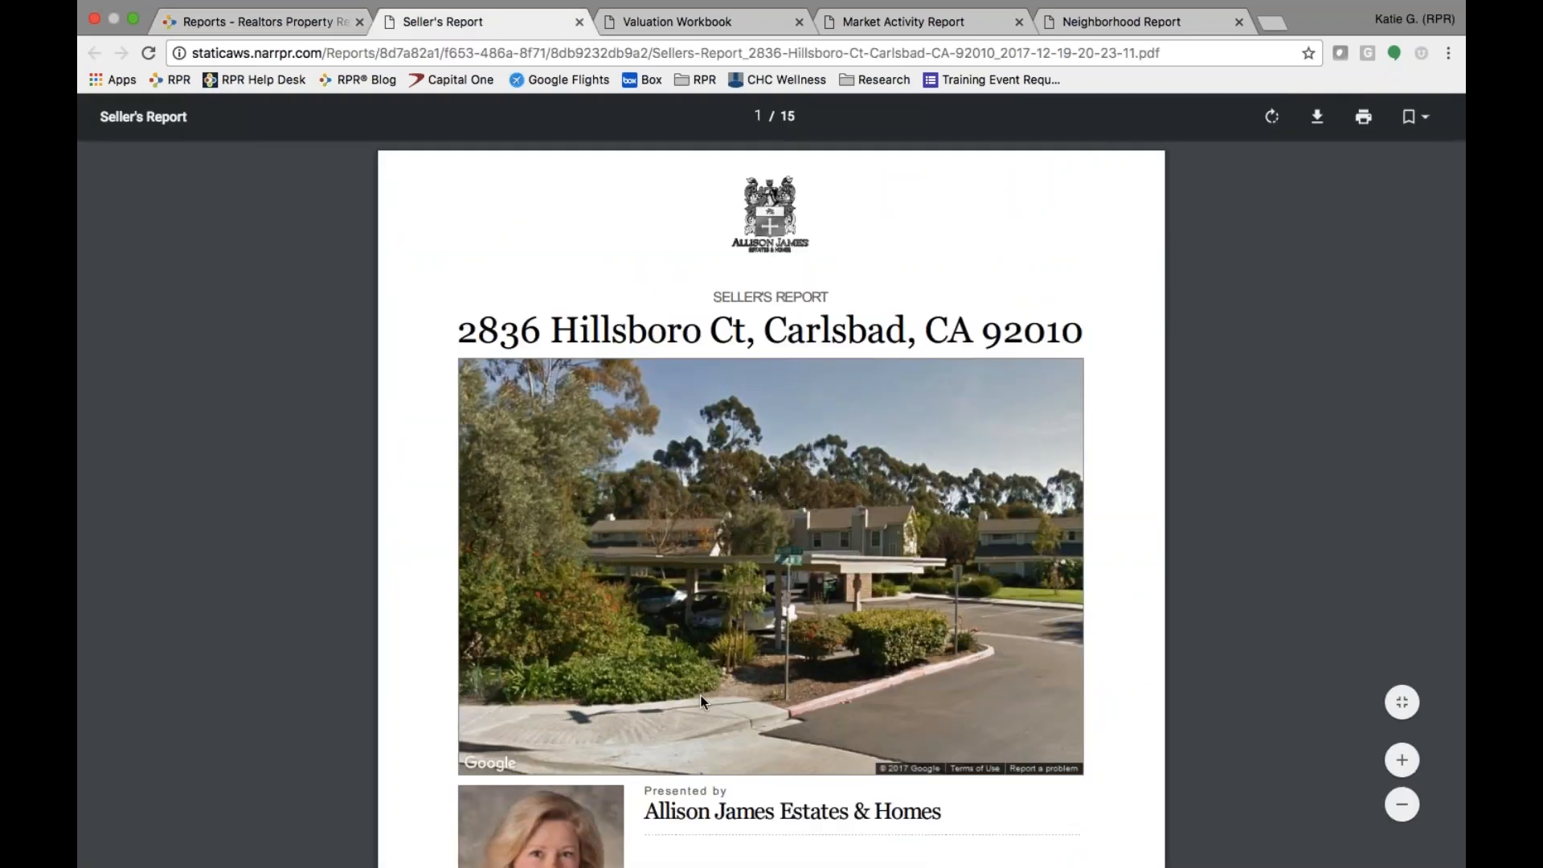
scroll(702, 701, "down", 10)
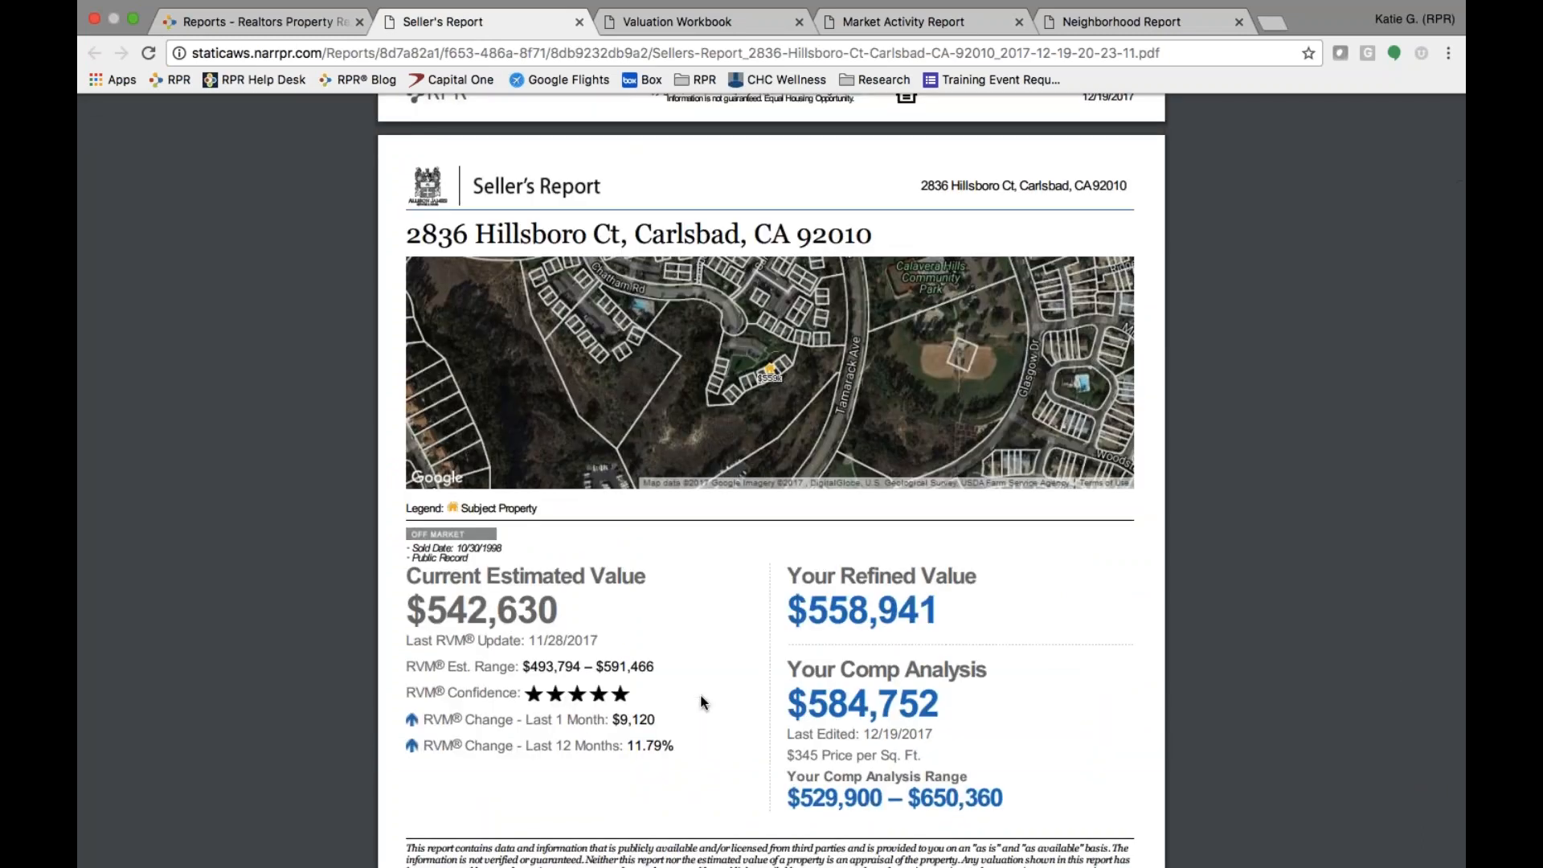
scroll(702, 701, "down", 2)
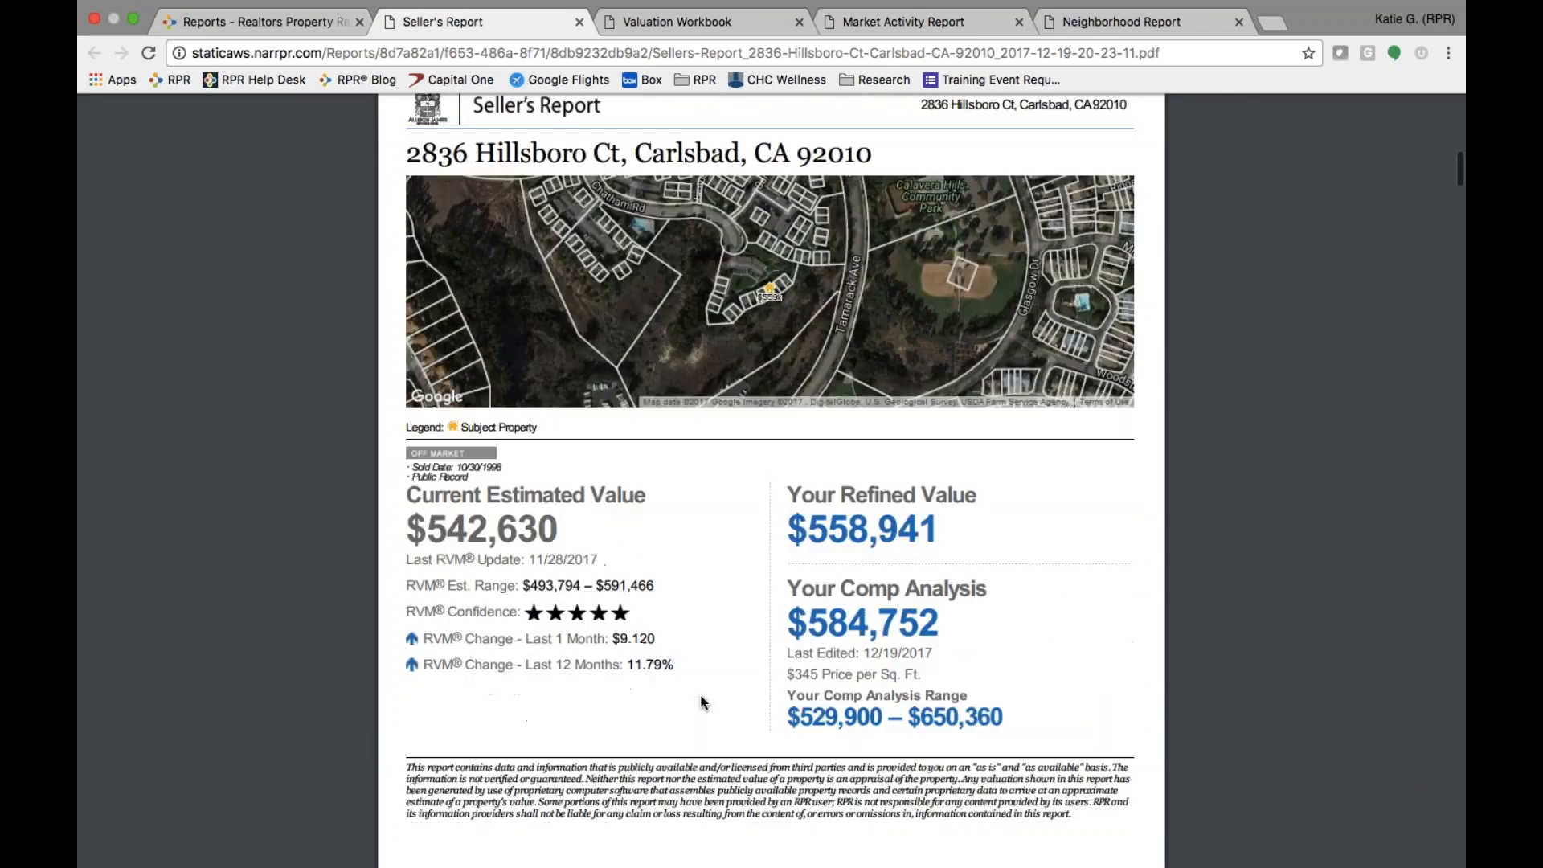
scroll(702, 702, "down", 20)
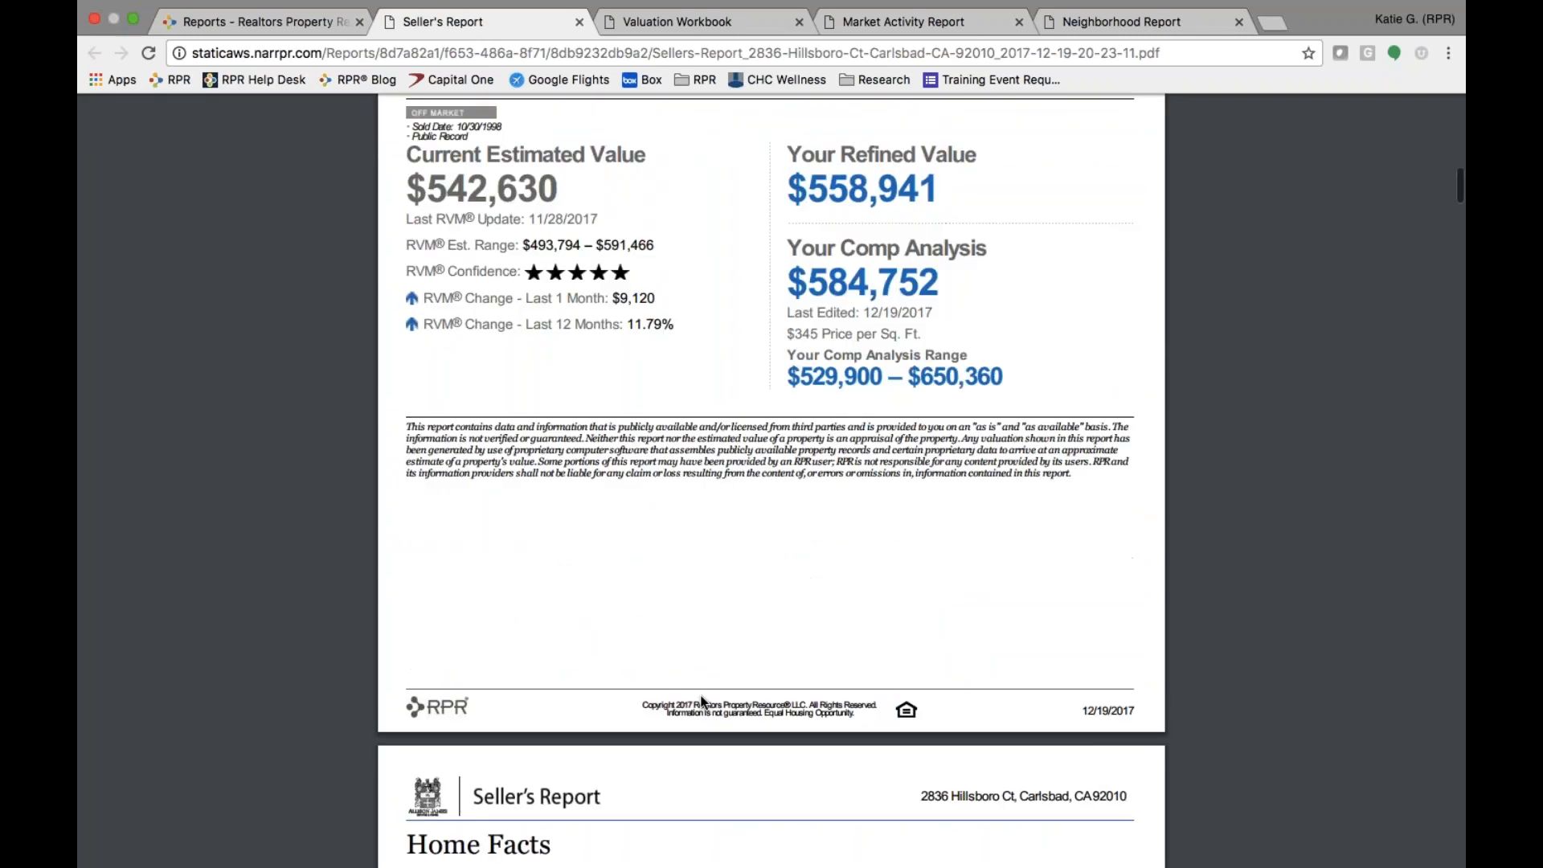
scroll(701, 701, "down", 20)
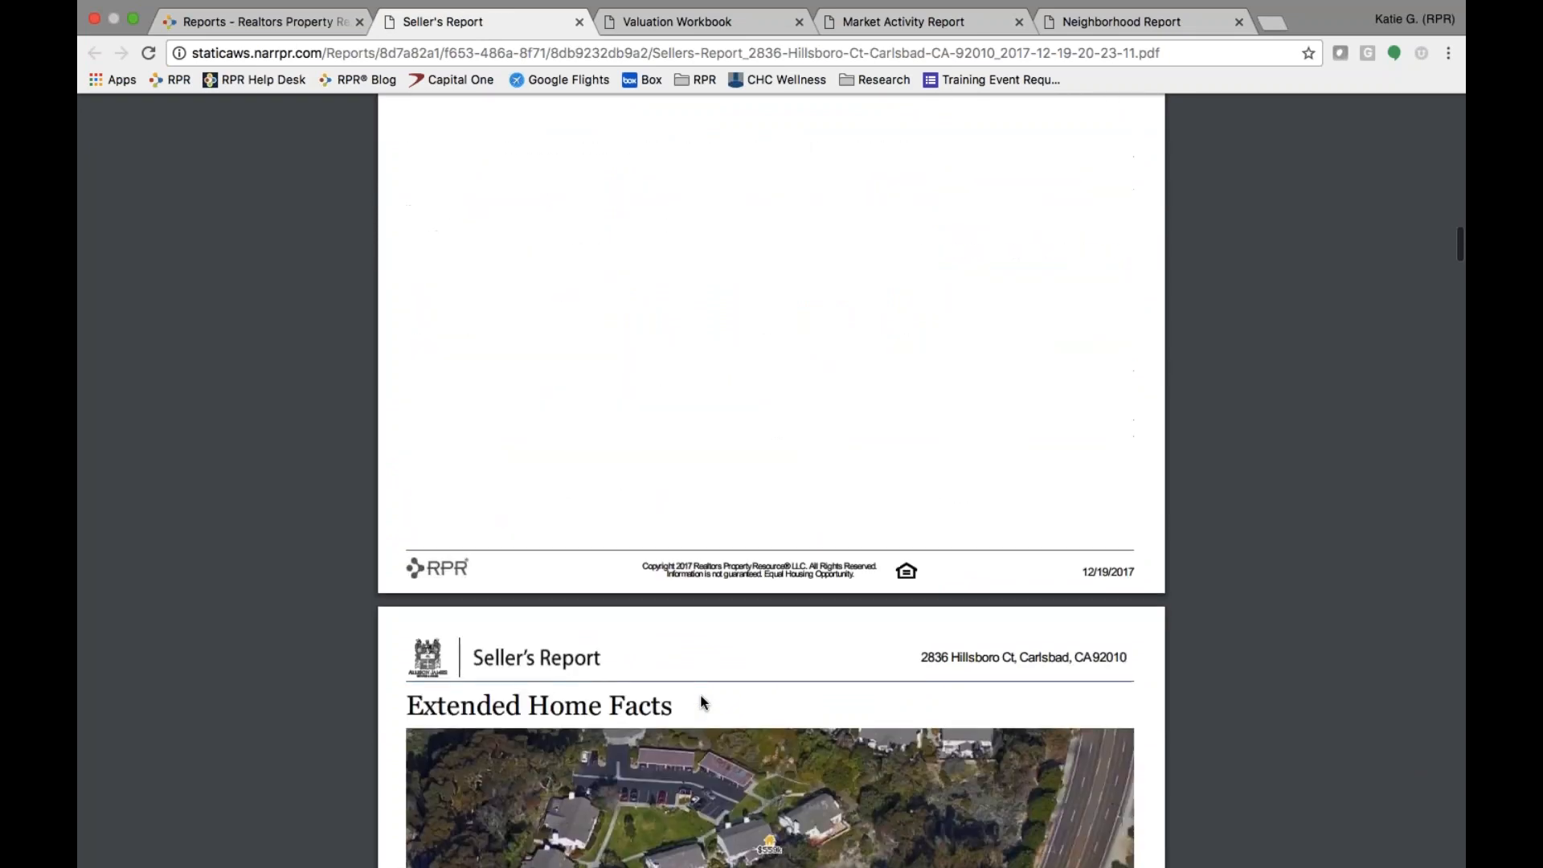
scroll(702, 702, "down", 10)
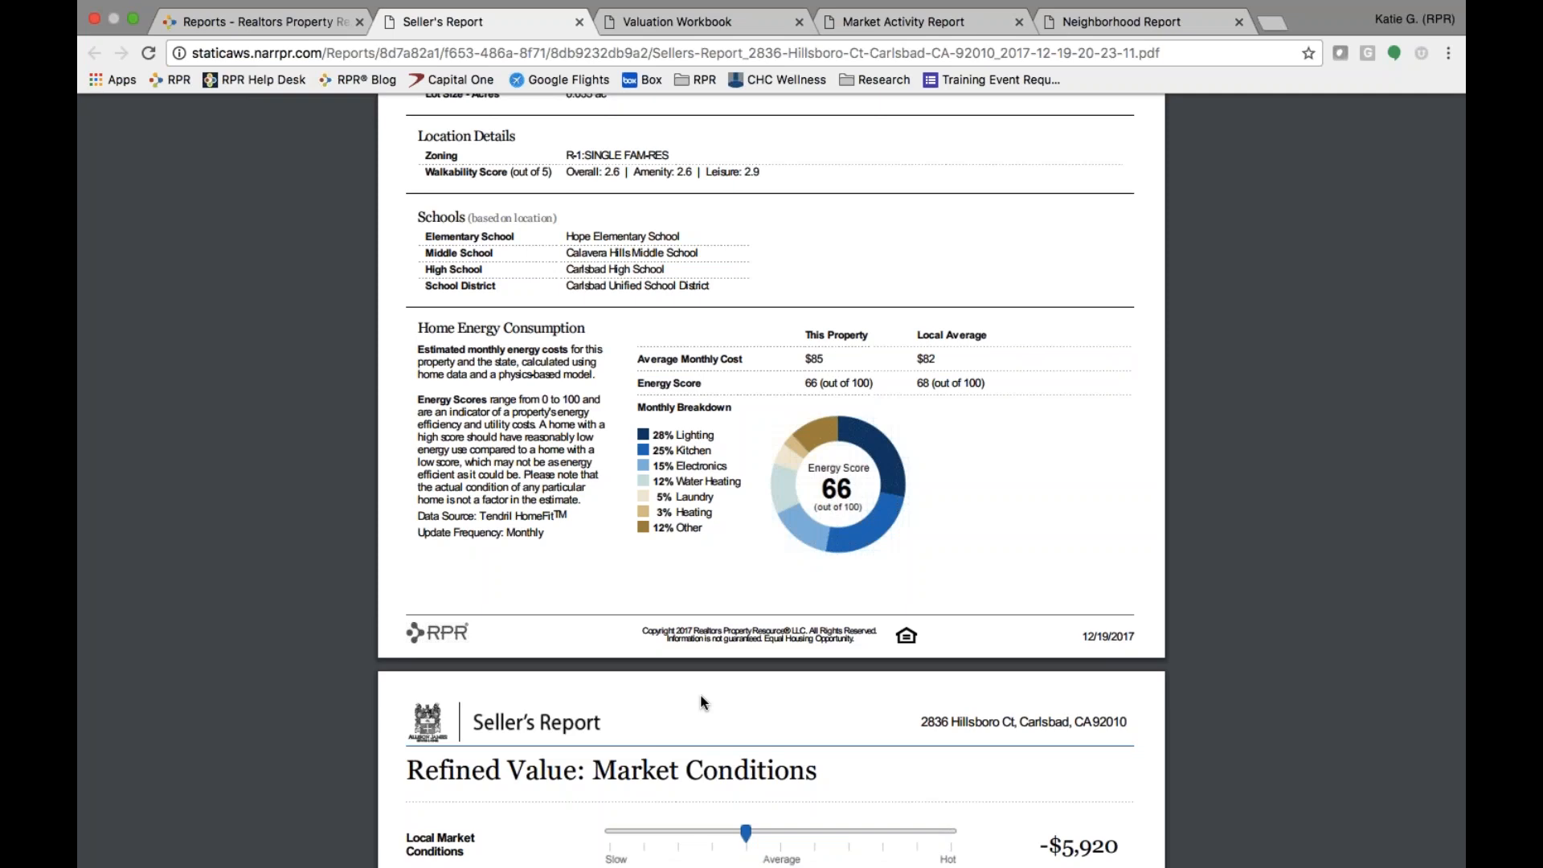
- Scroll the Seller's Report PDF to its final signature page, then return to RPR's Reports page
scroll(701, 702, "down", 8)
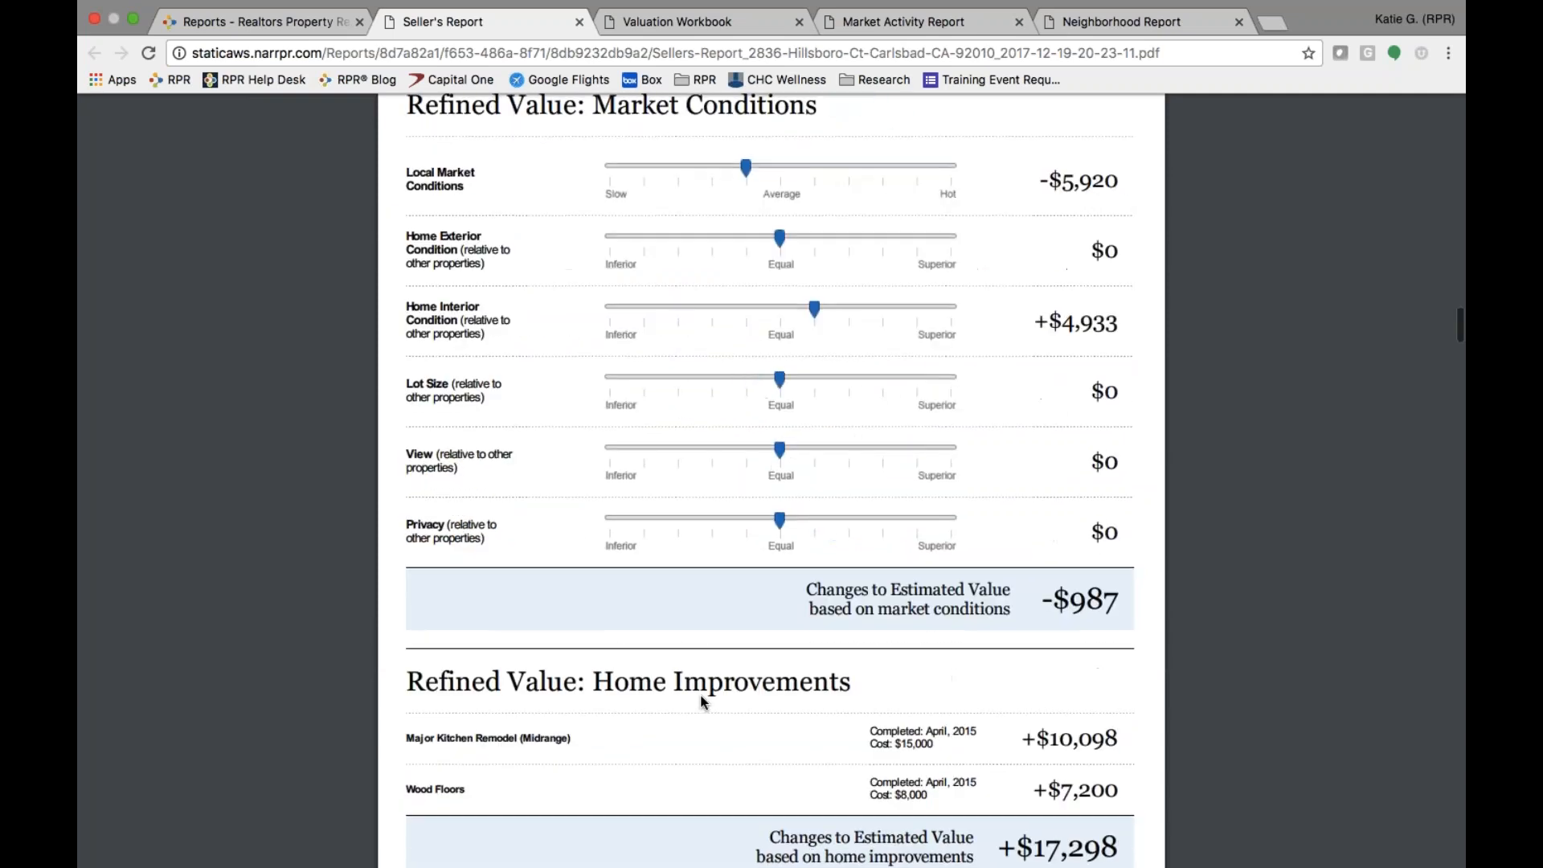
scroll(700, 703, "down", 20)
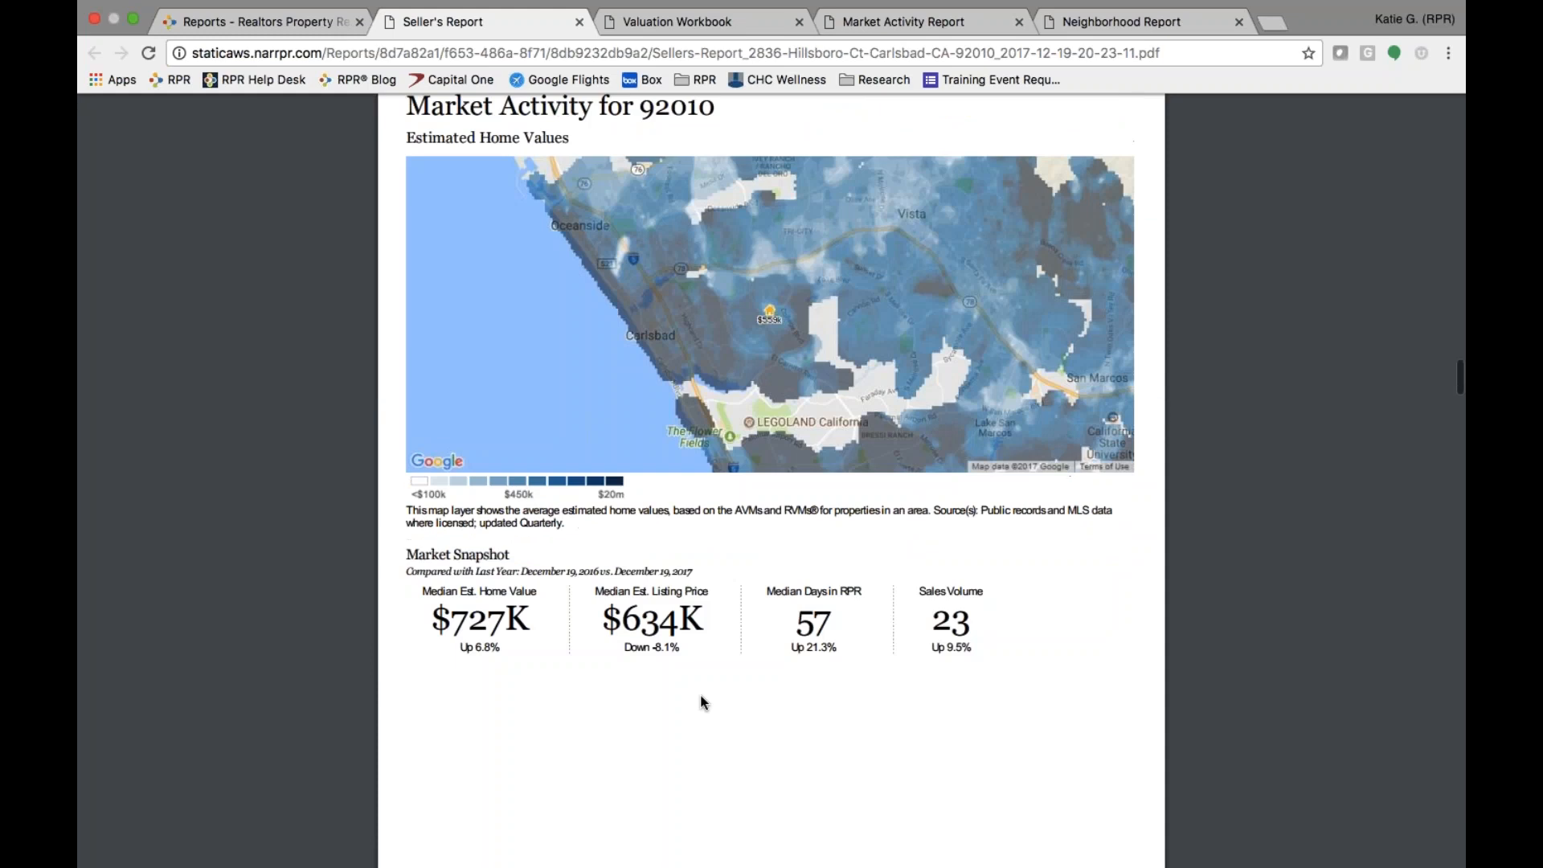
scroll(700, 700, "down", 10)
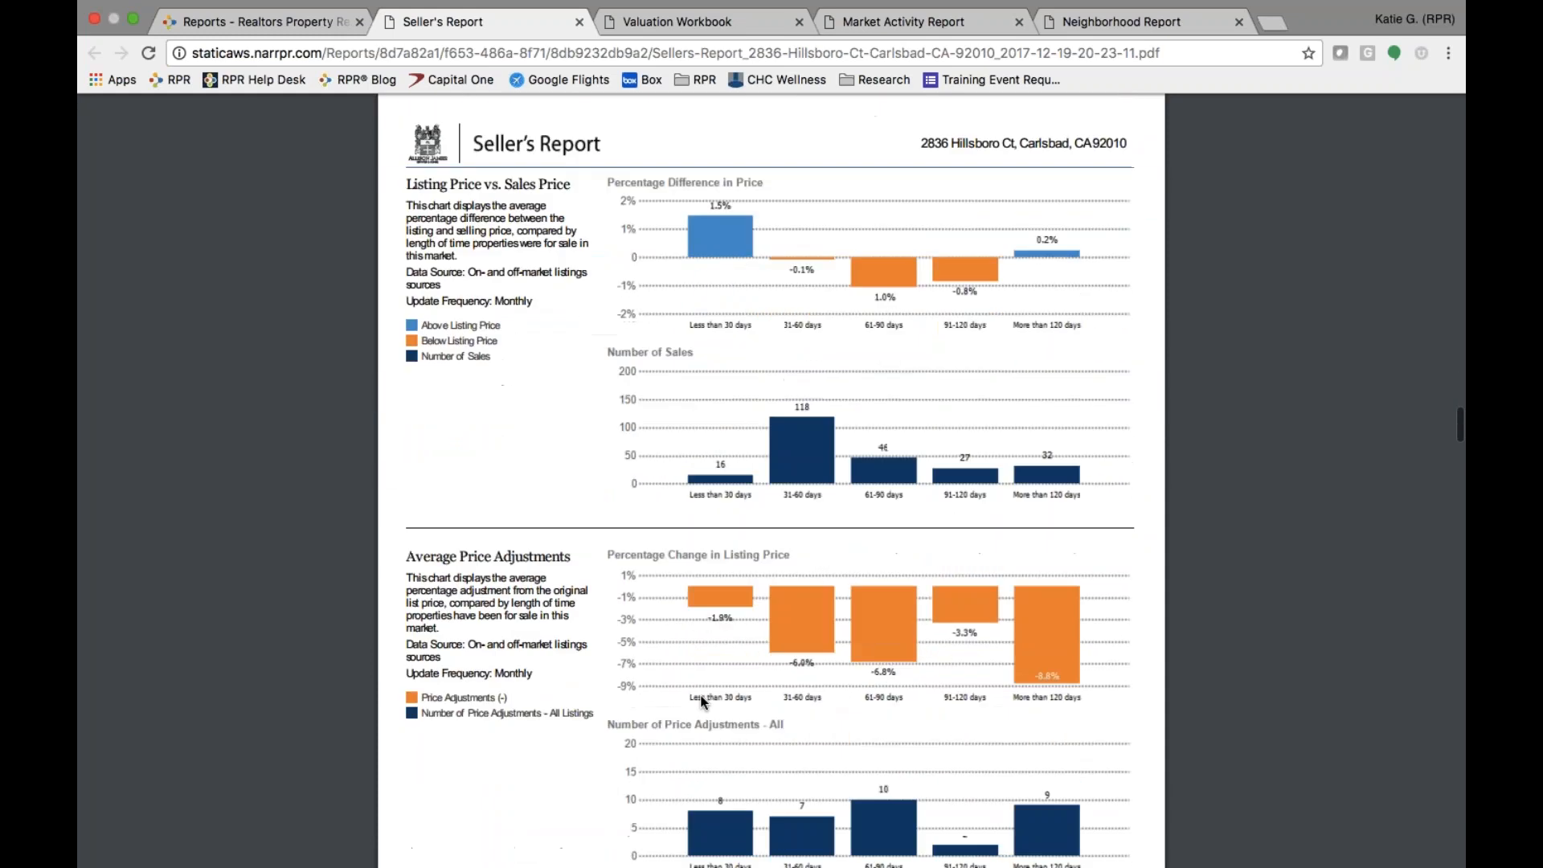
scroll(706, 689, "down", 10)
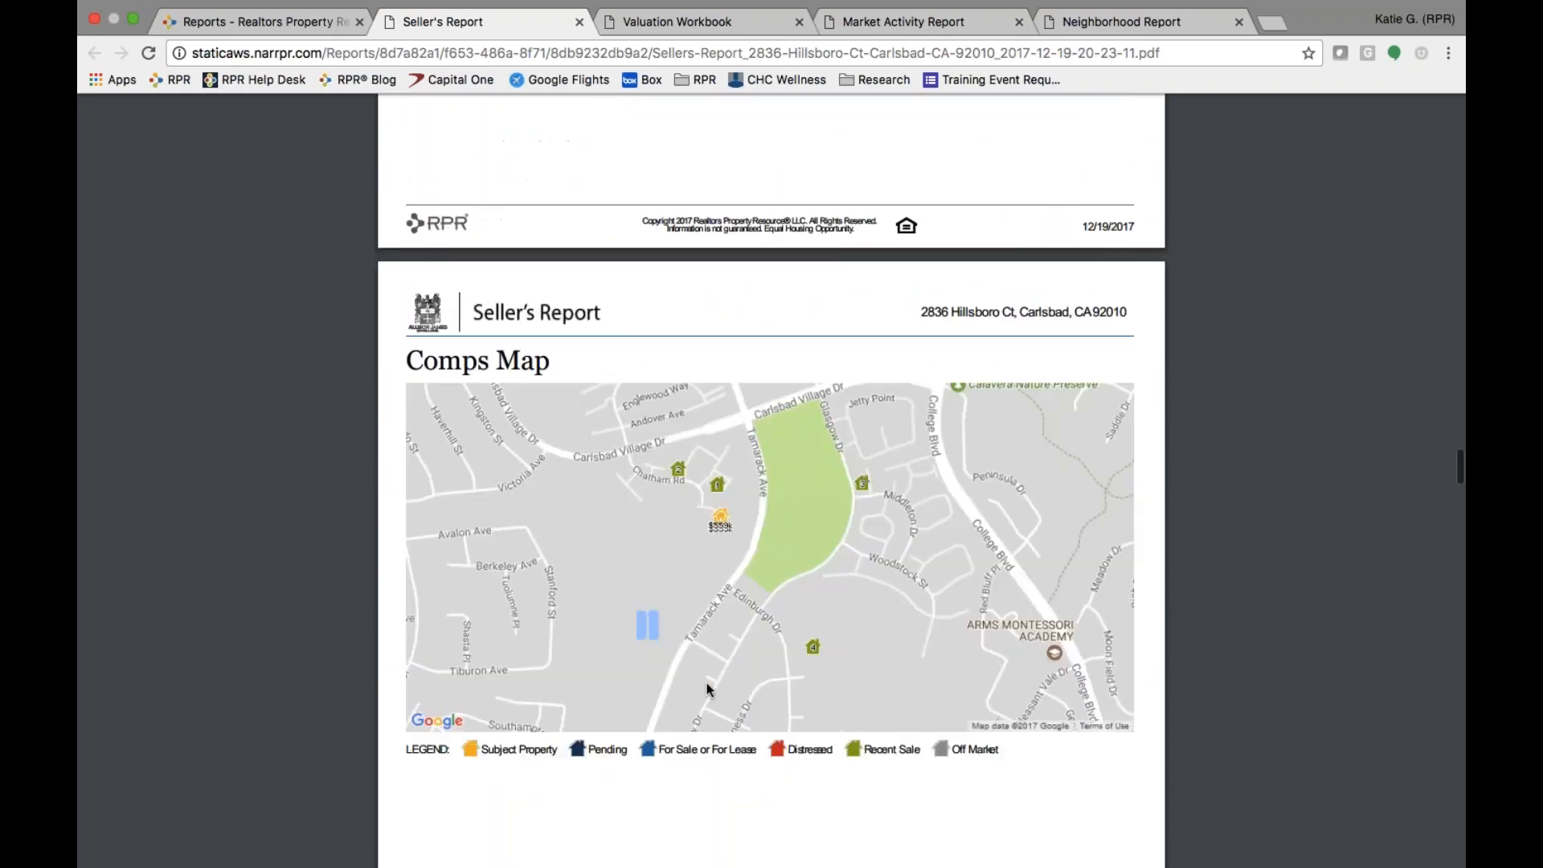
scroll(706, 688, "down", 10)
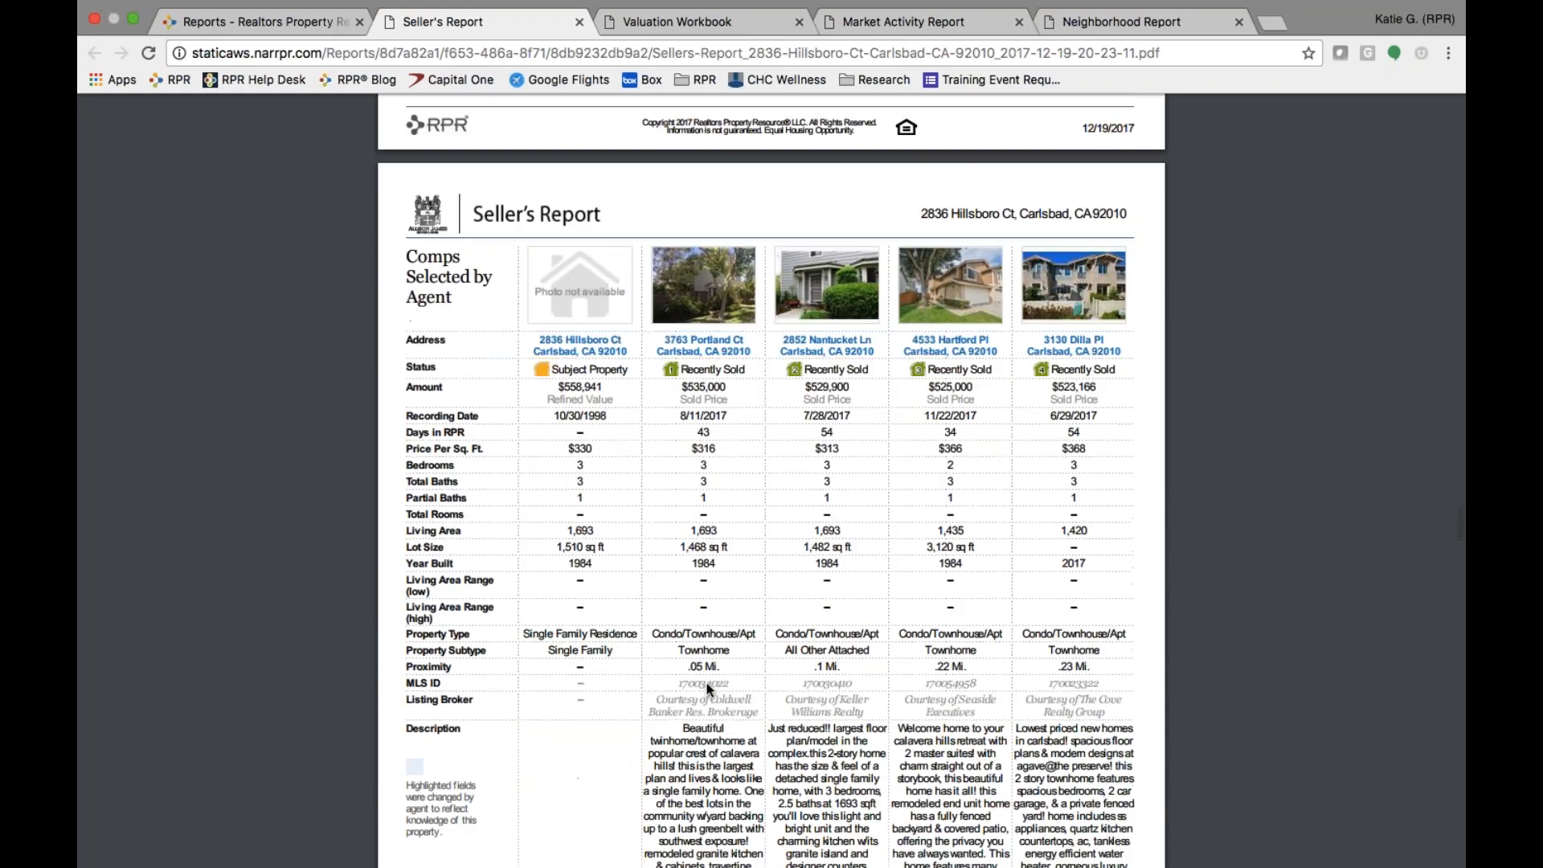
scroll(706, 689, "down", 15)
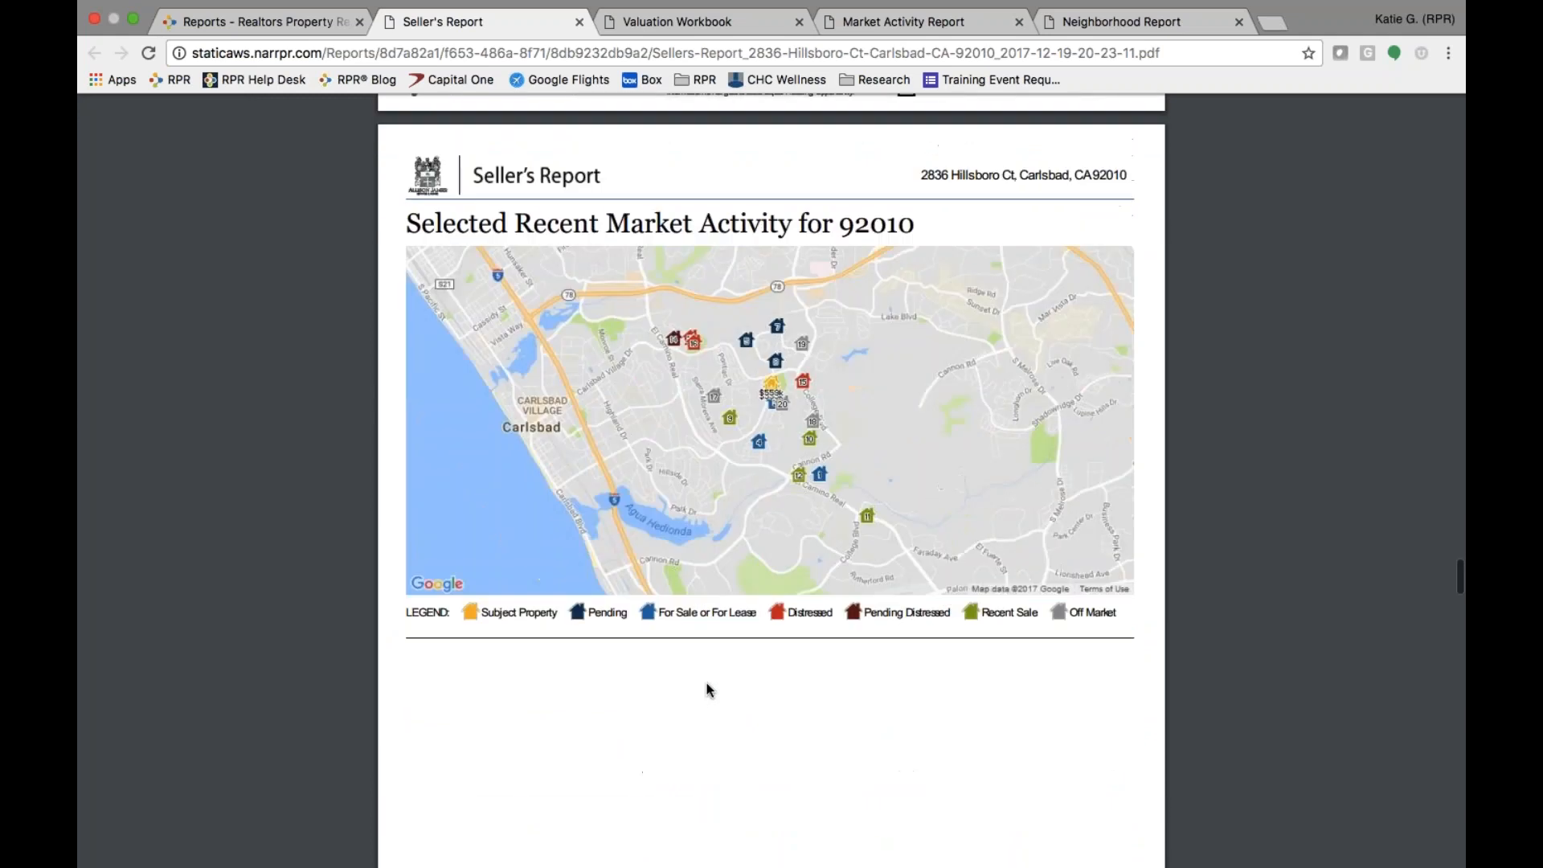
scroll(707, 682, "down", 15)
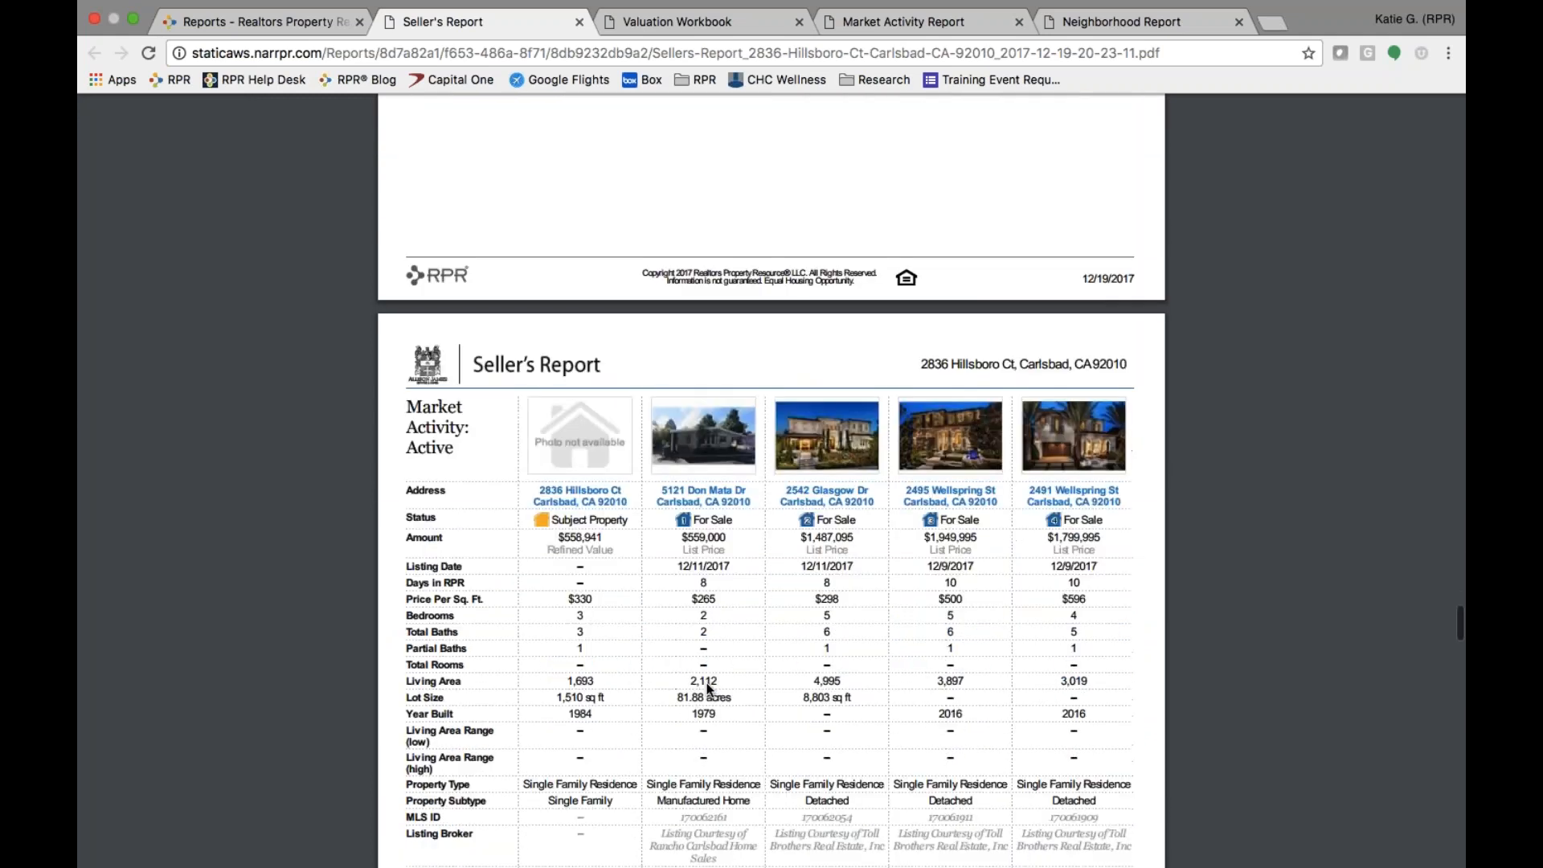
scroll(706, 683, "down", 10)
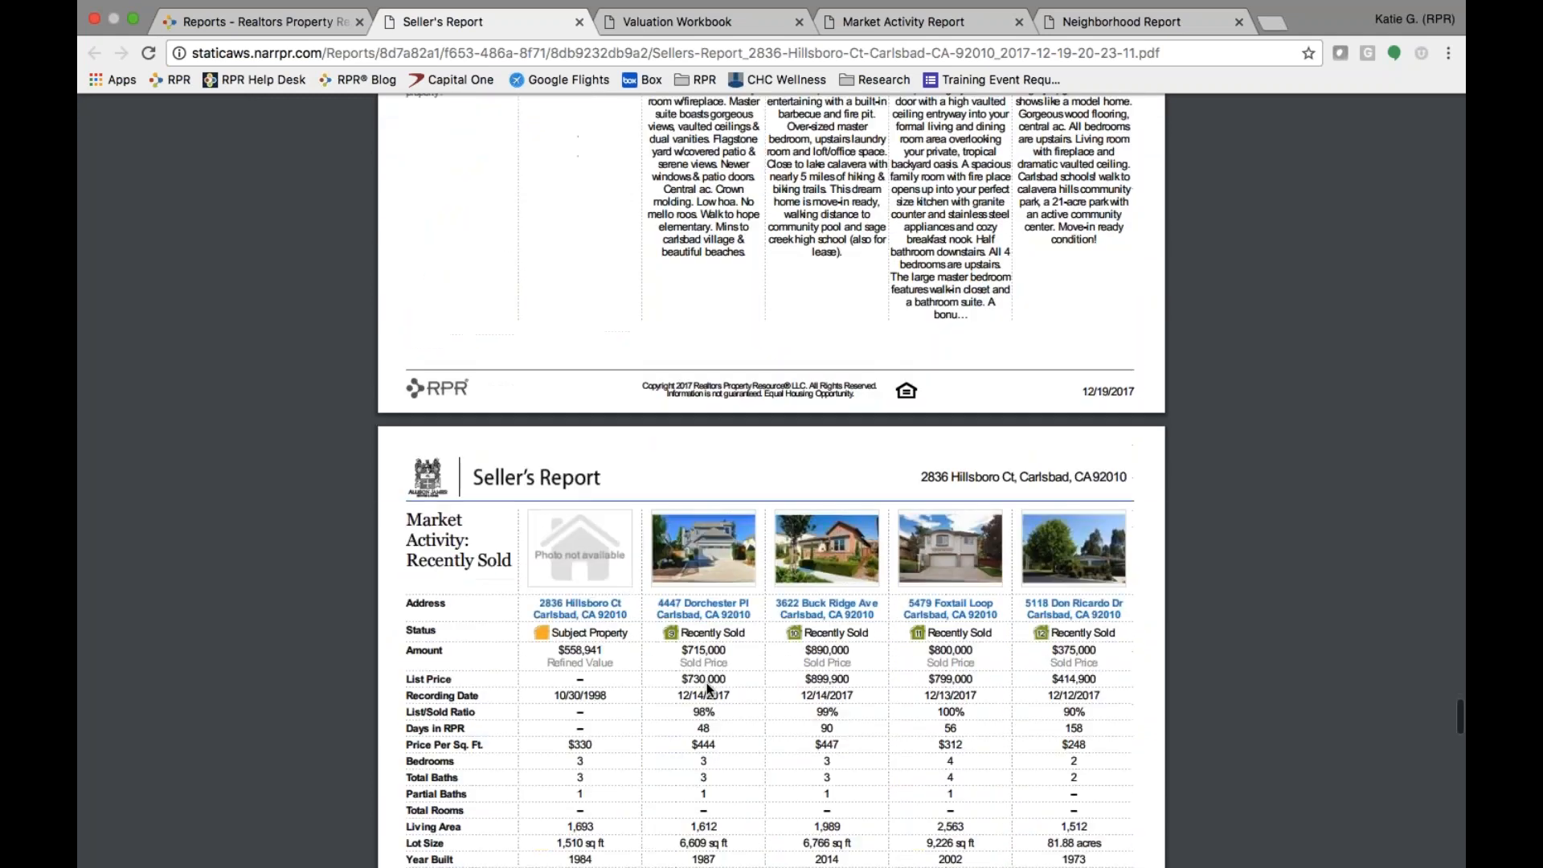
scroll(706, 687, "down", 17)
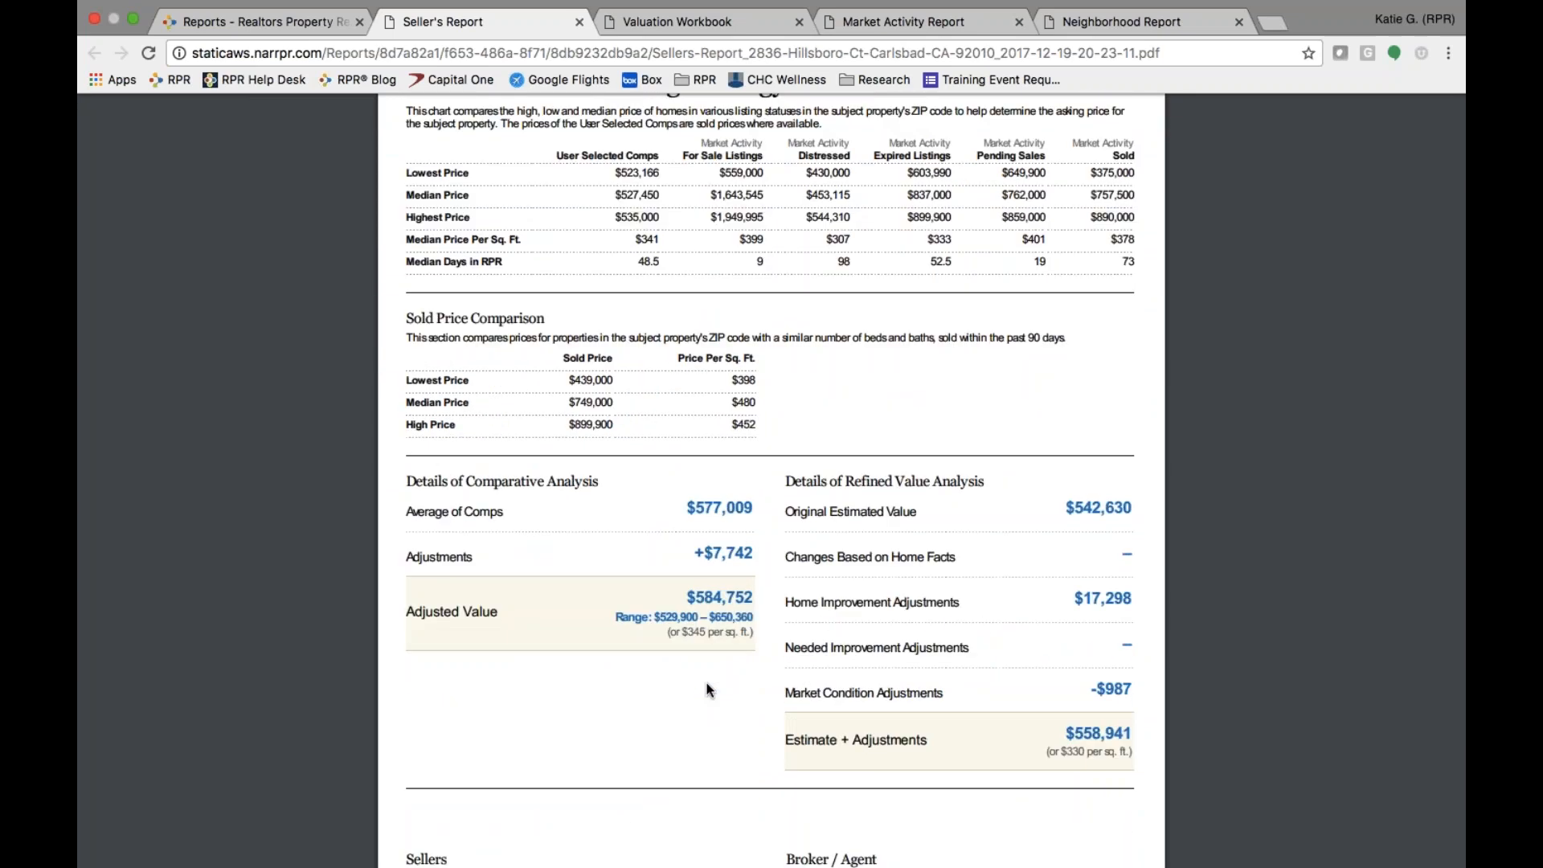
scroll(708, 689, "down", 8)
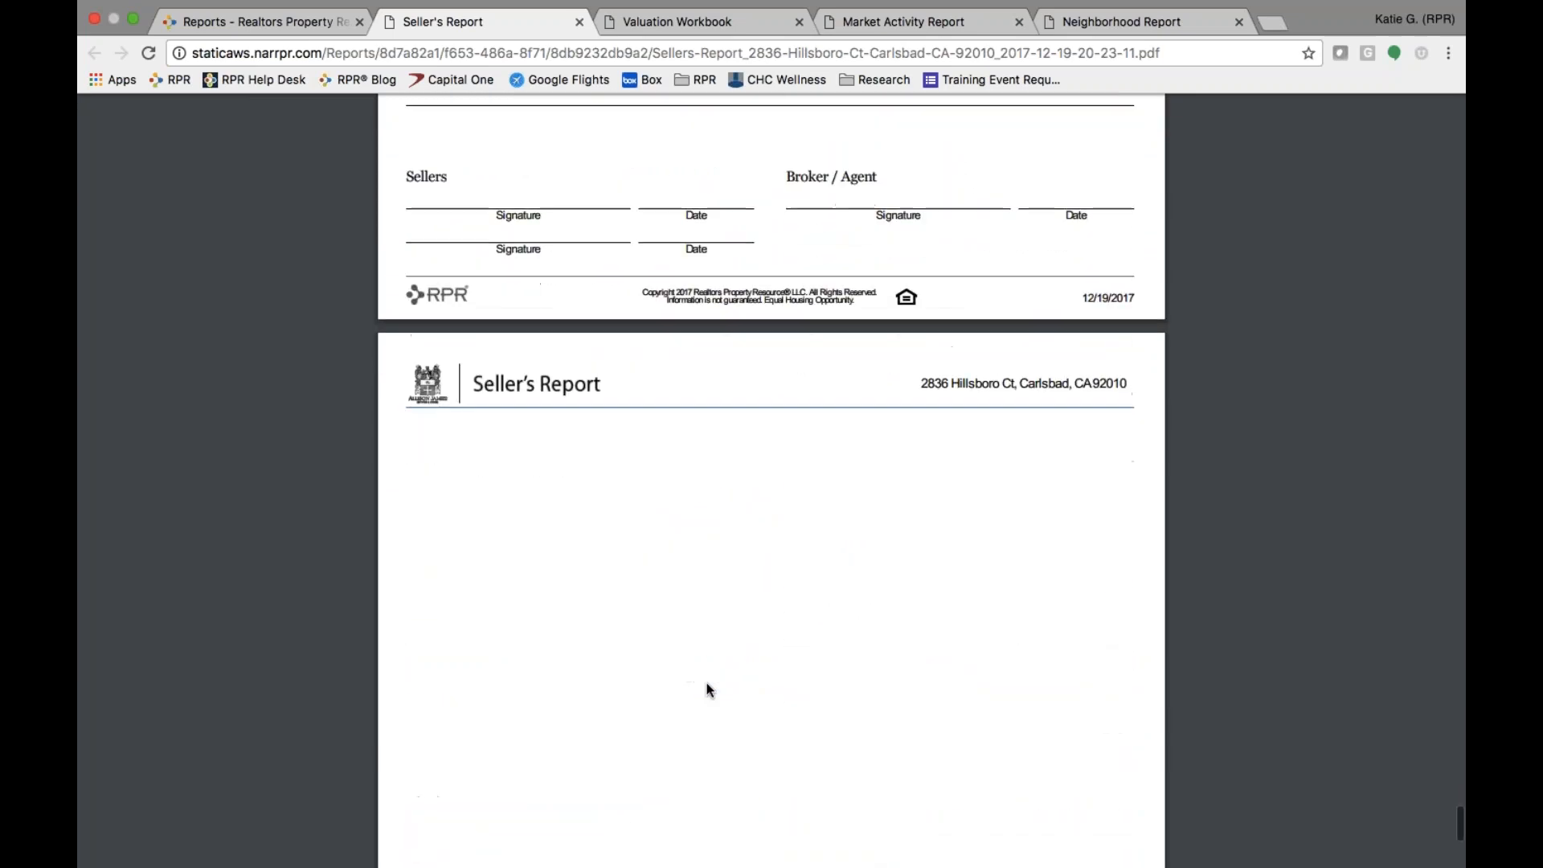
left_click(279, 24)
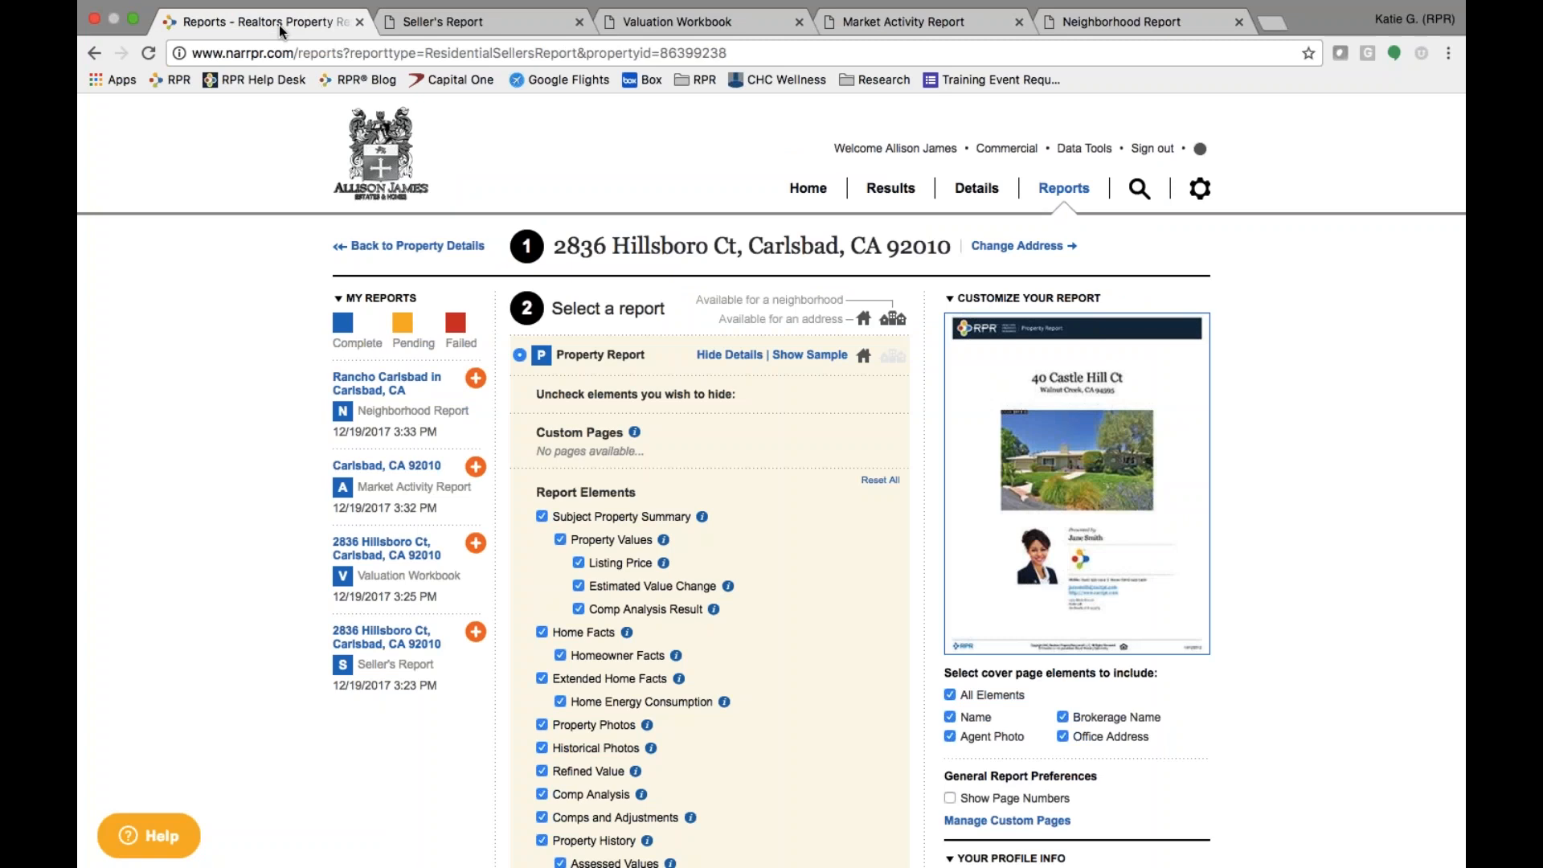
left_click(432, 248)
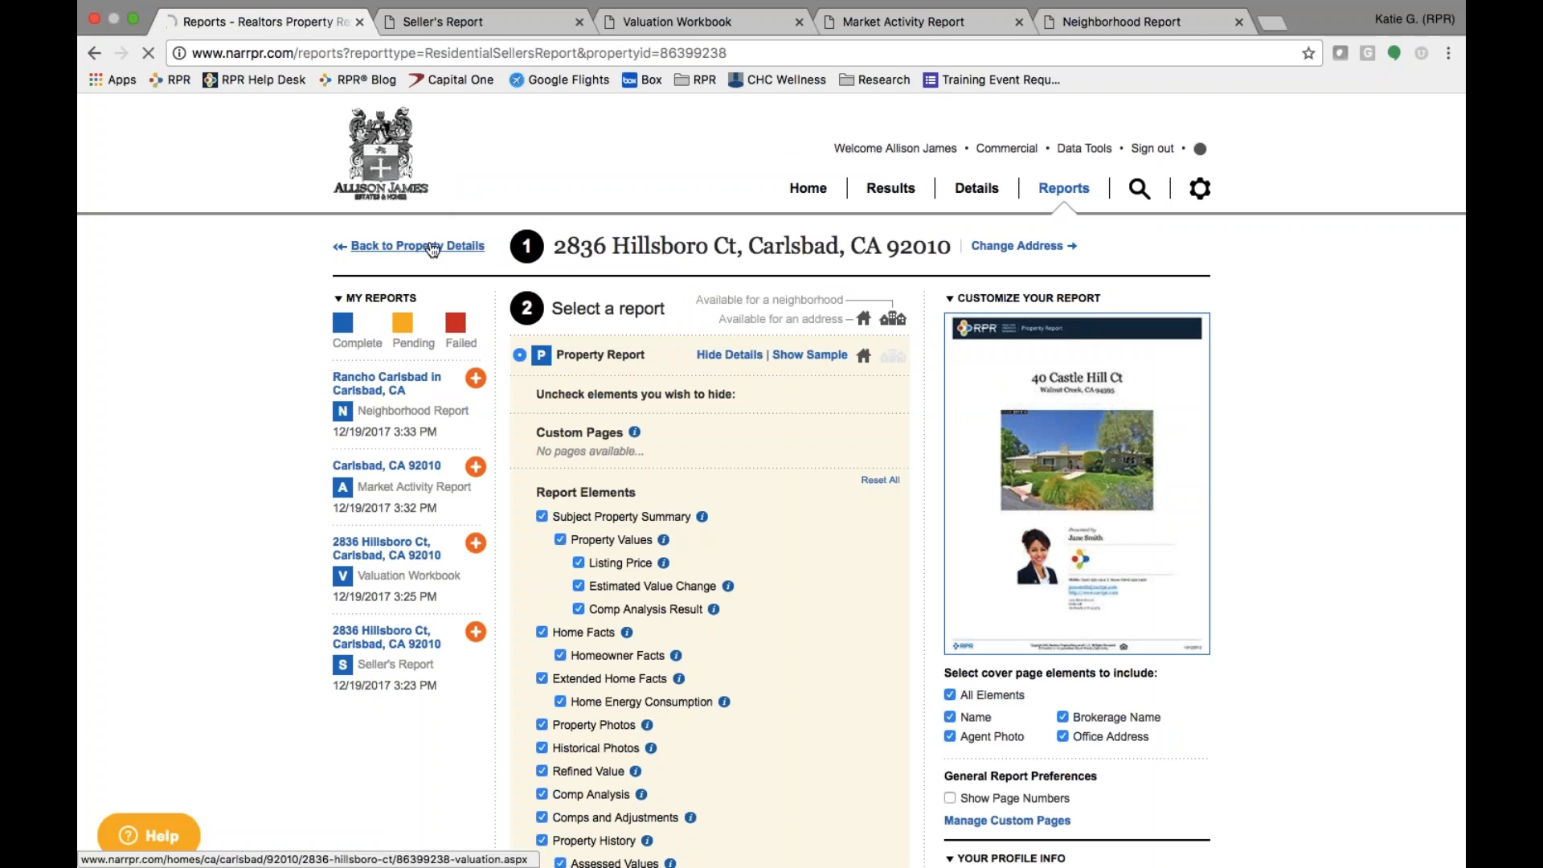
left_click(487, 525)
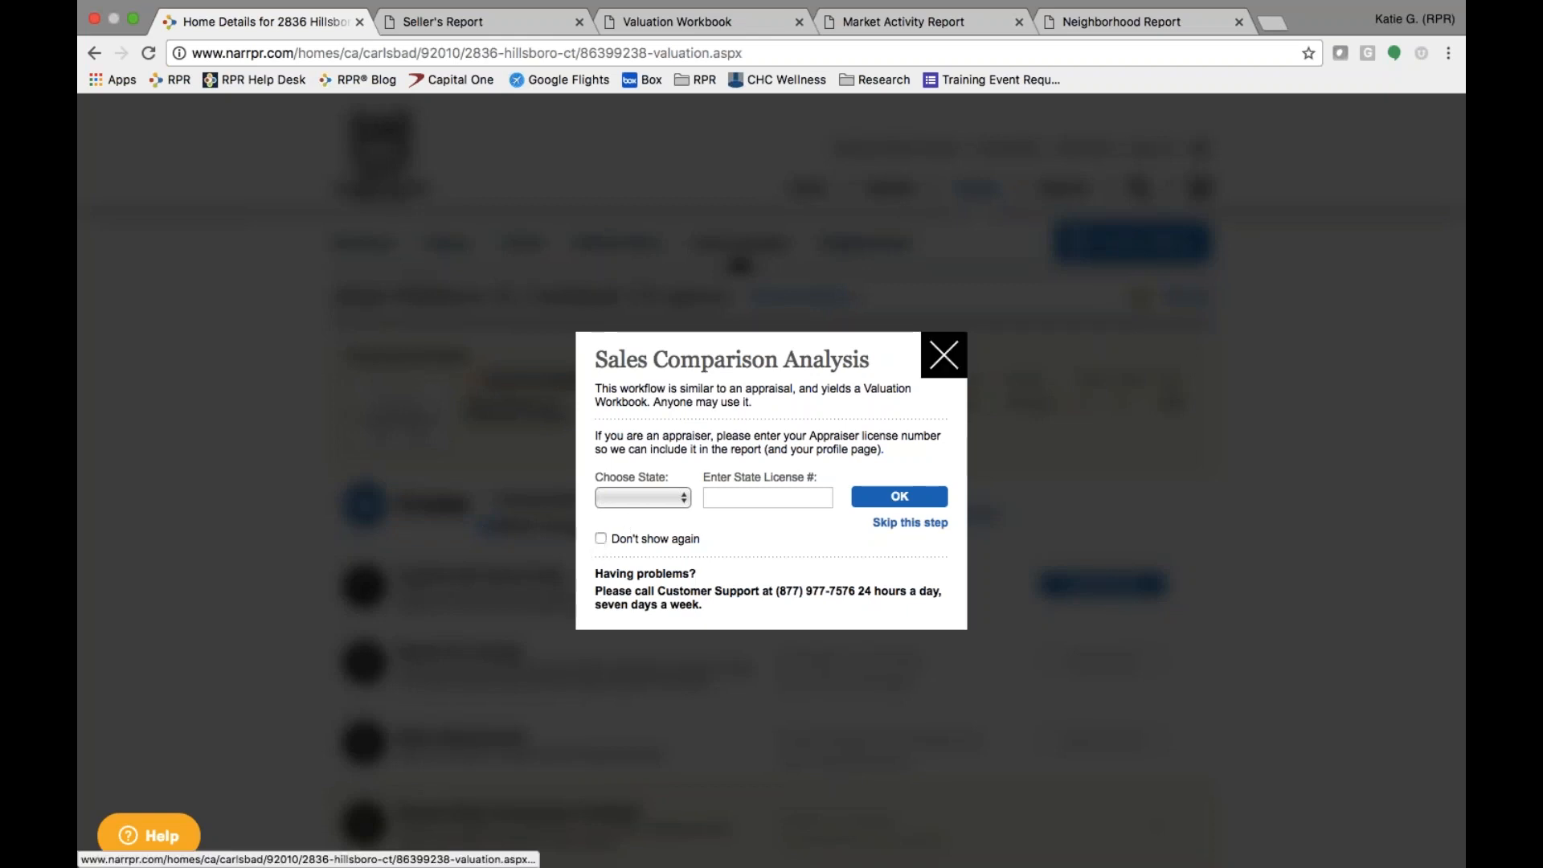
left_click(944, 354)
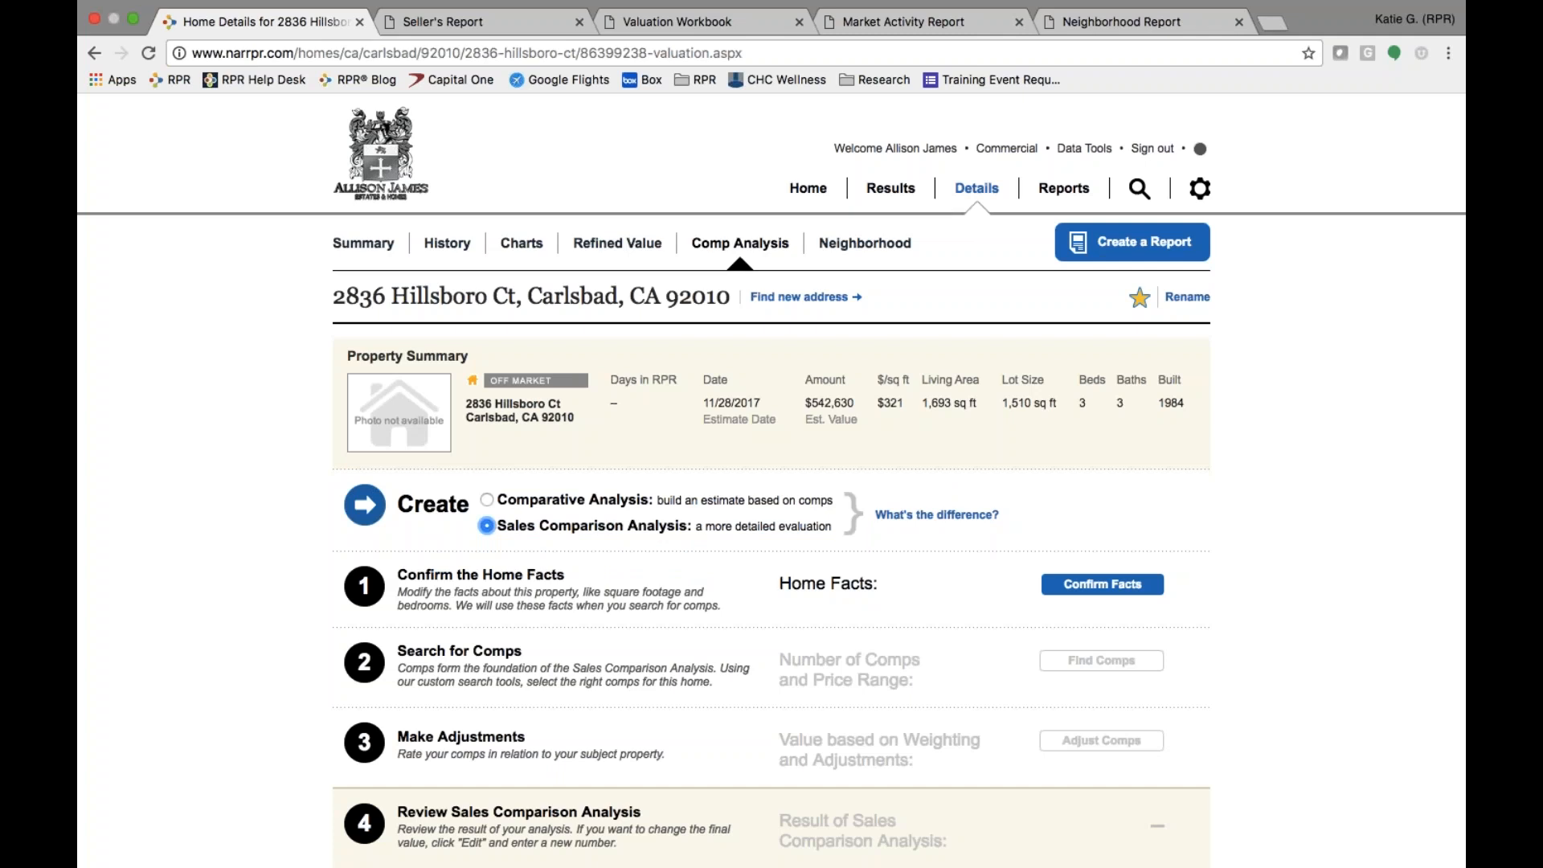
scroll(772, 563, "down", 3)
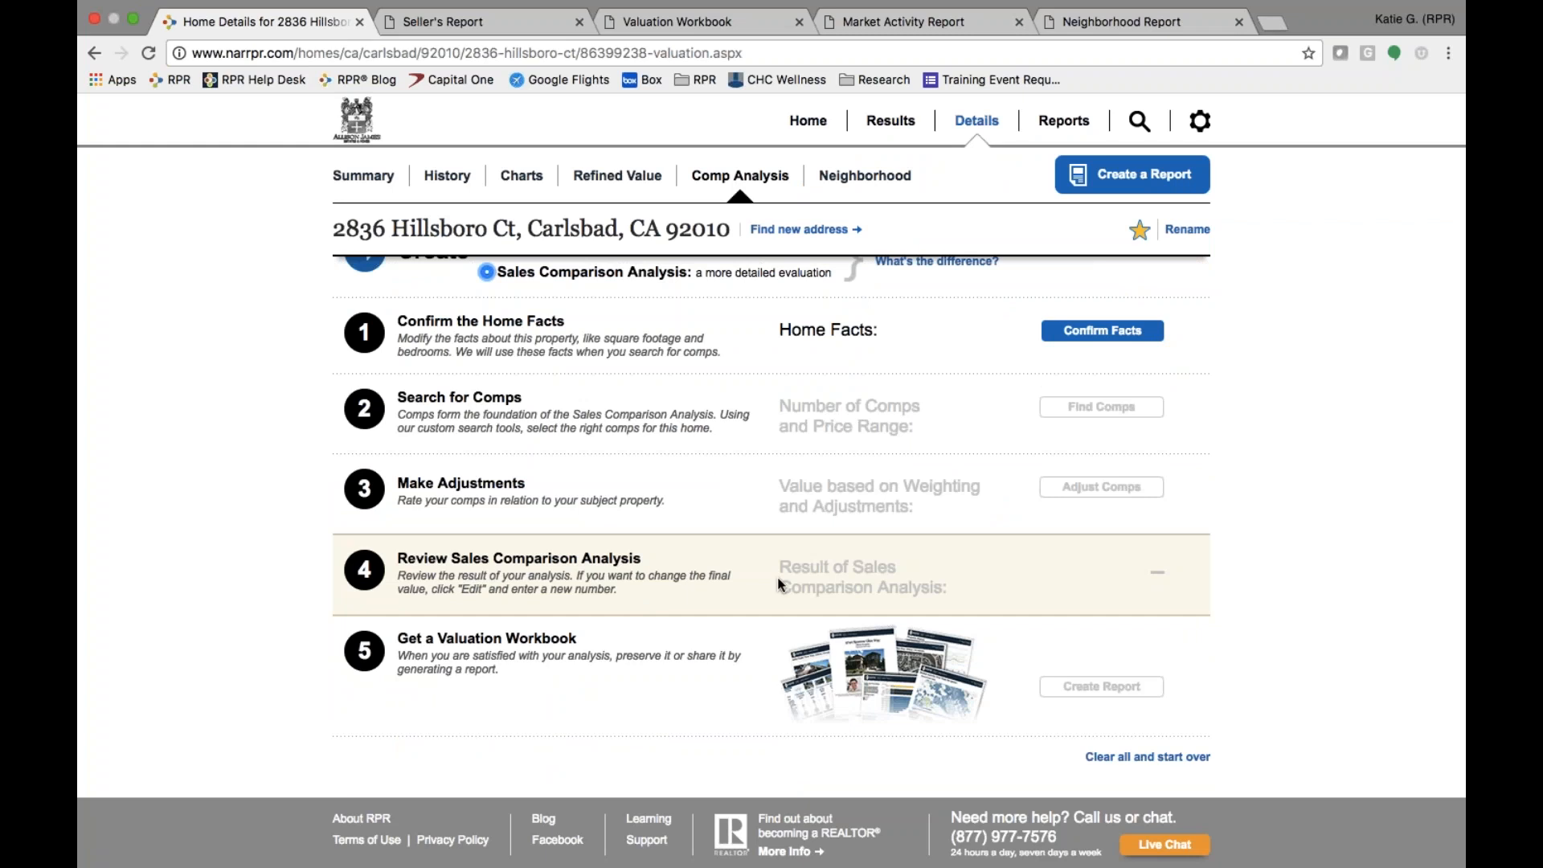
left_click(1077, 338)
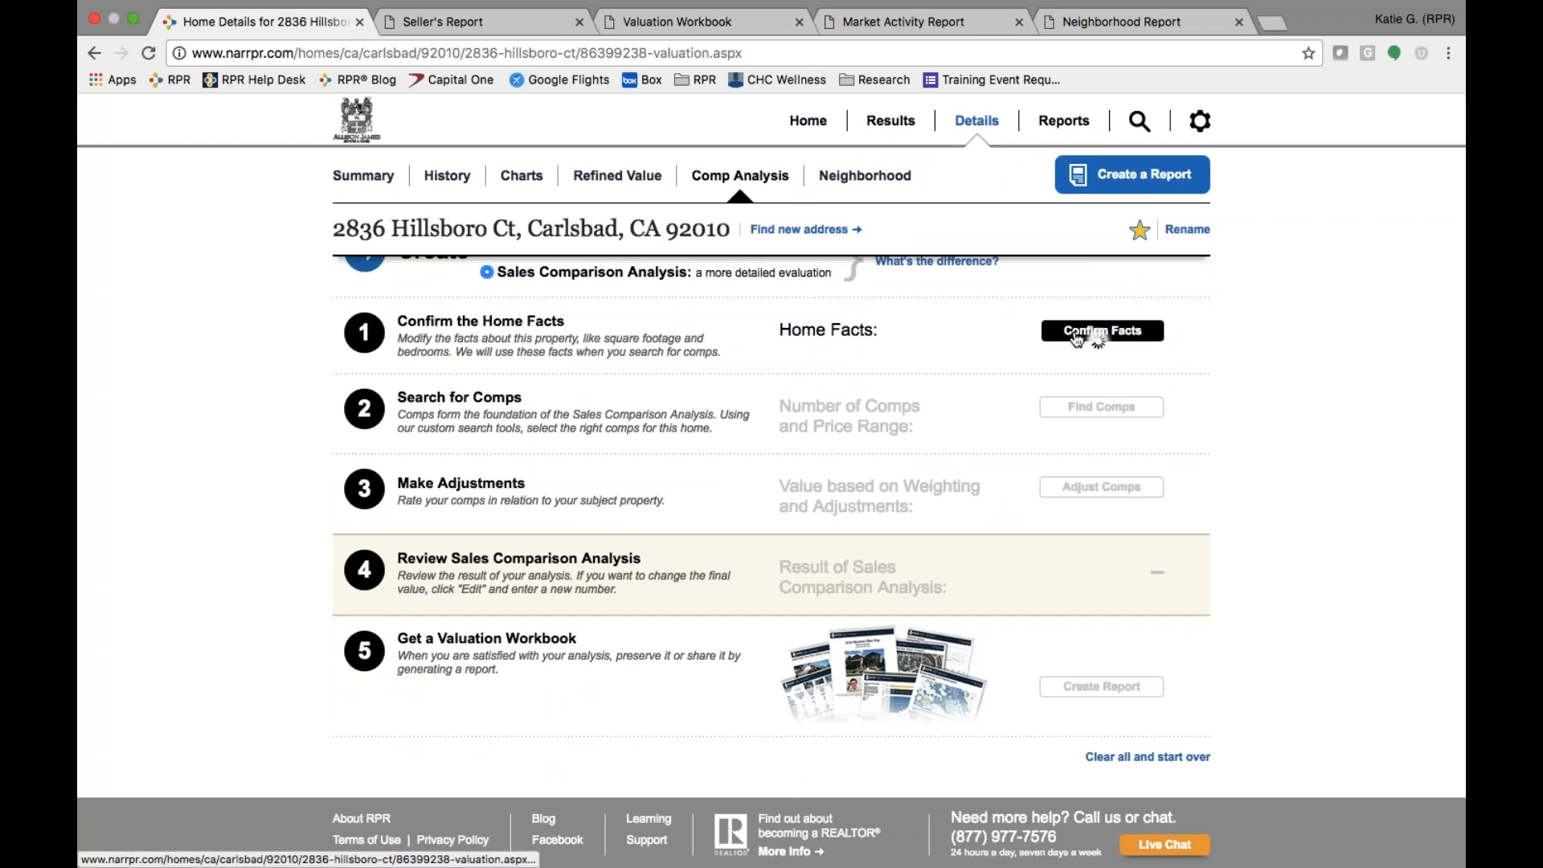
scroll(631, 600, "down", 3)
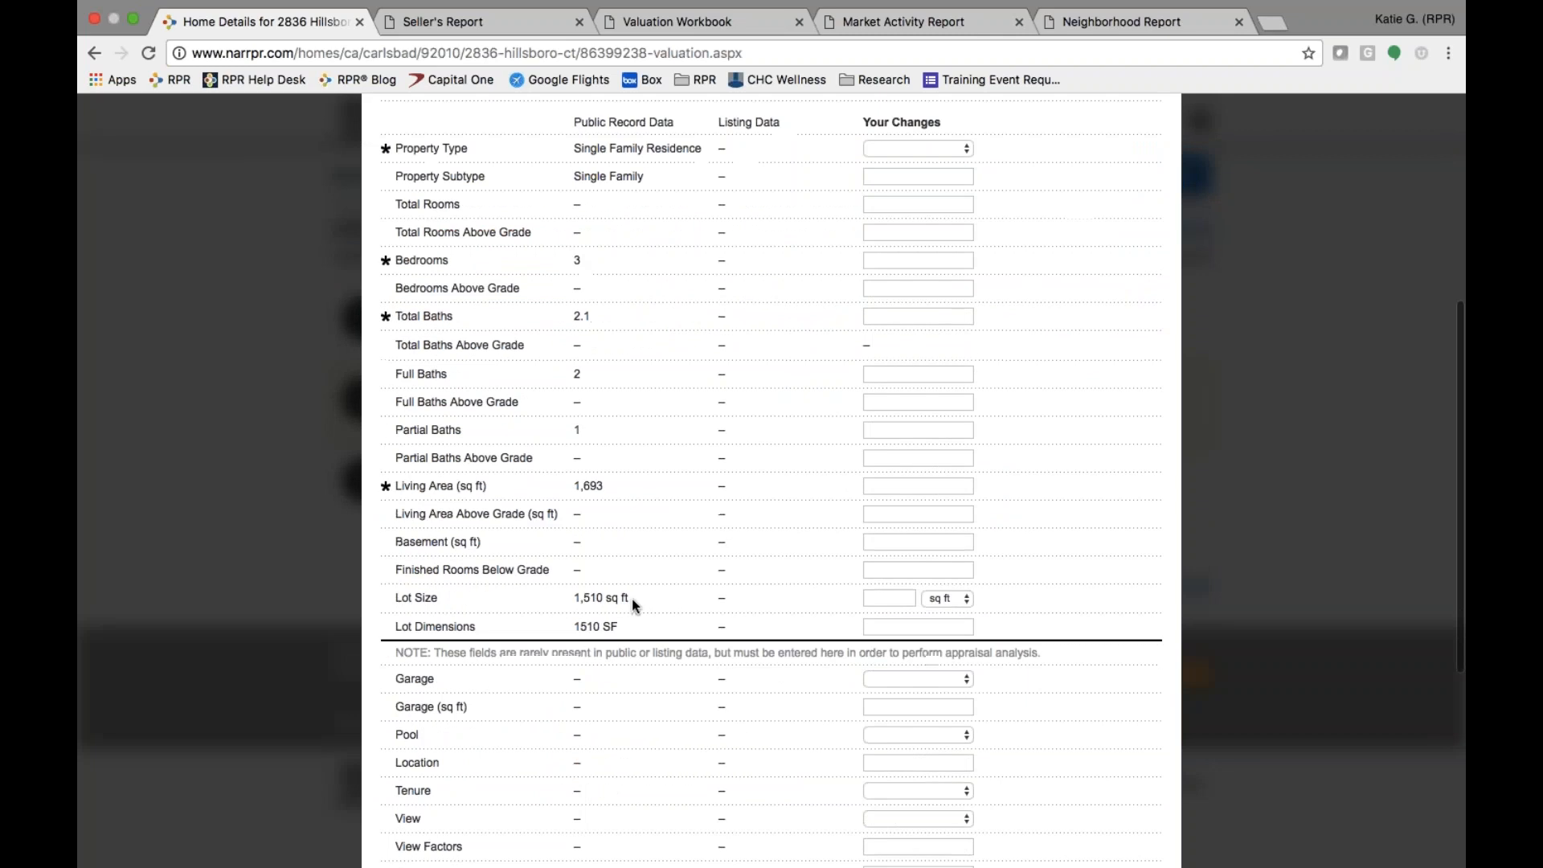
scroll(632, 599, "down", 4)
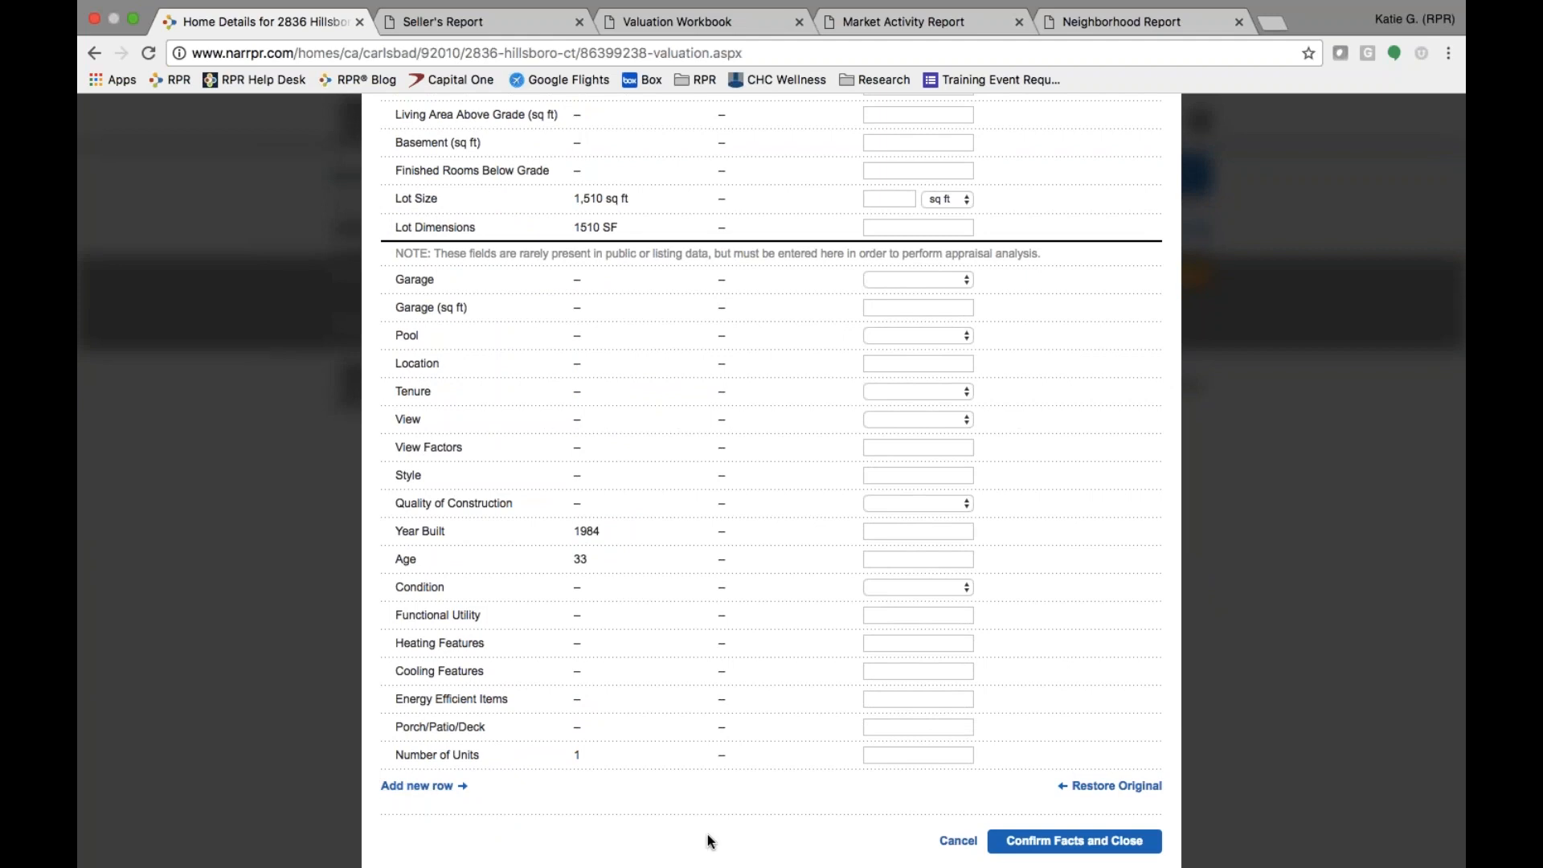
left_click(1075, 842)
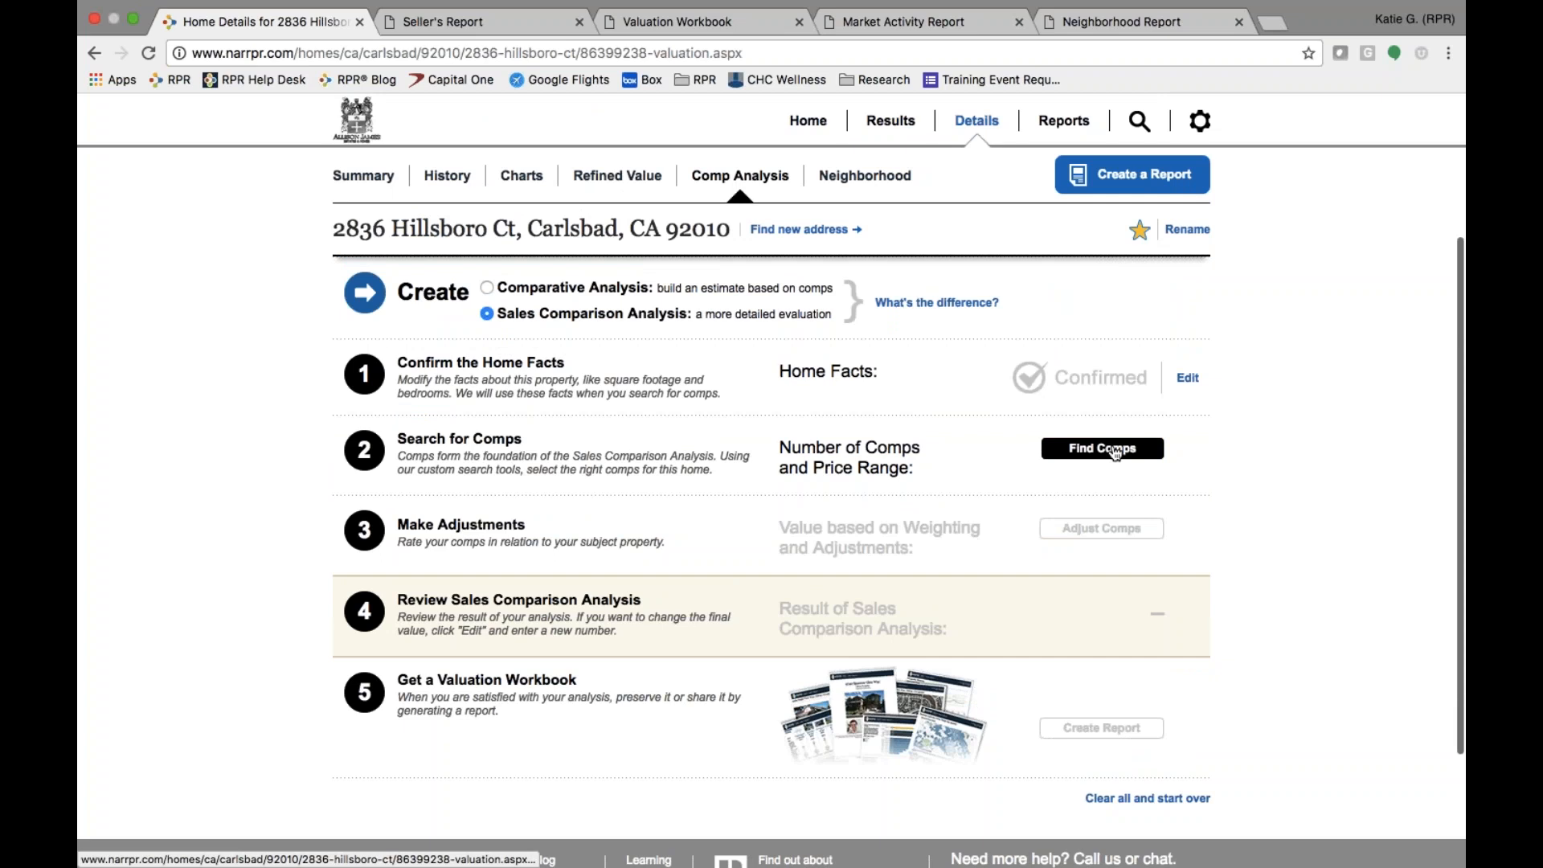
left_click(1112, 450)
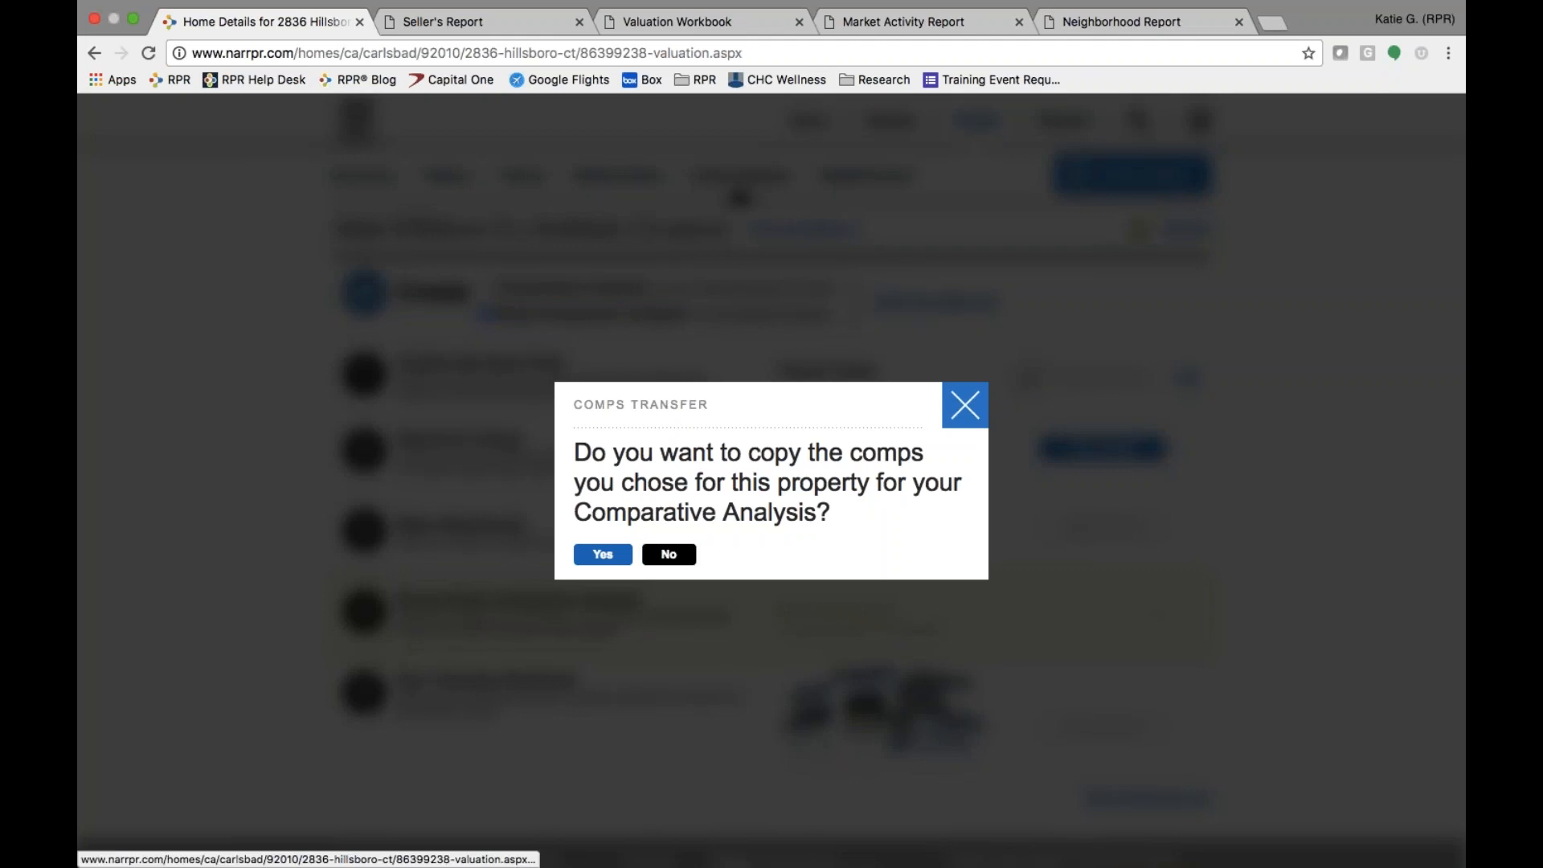
- Decline copying the earlier comps and run a fresh comps search in the mapped area
left_click(679, 555)
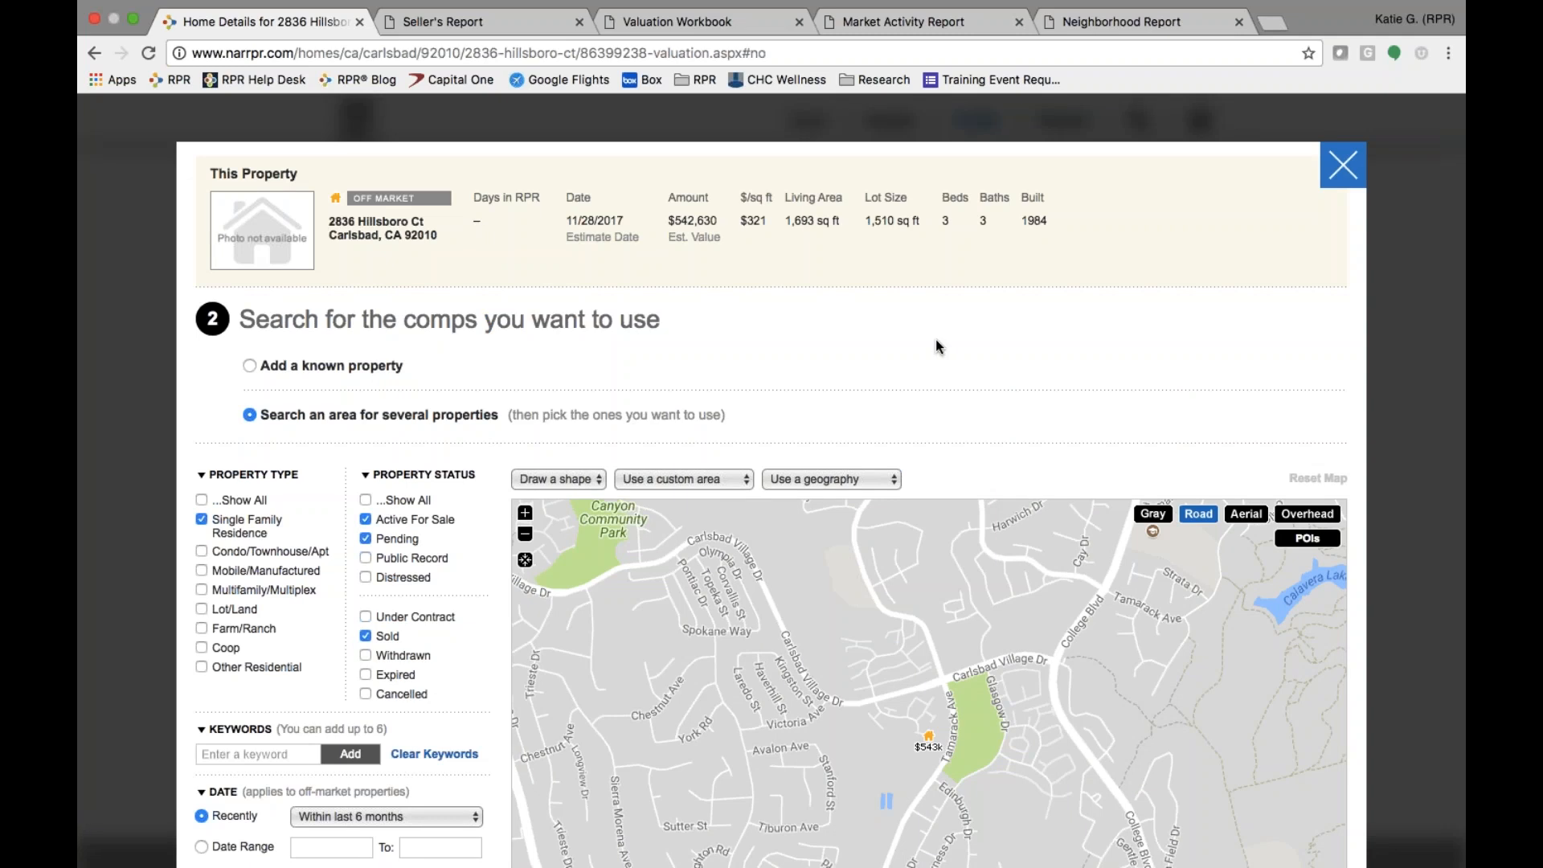
scroll(935, 341, "down", 3)
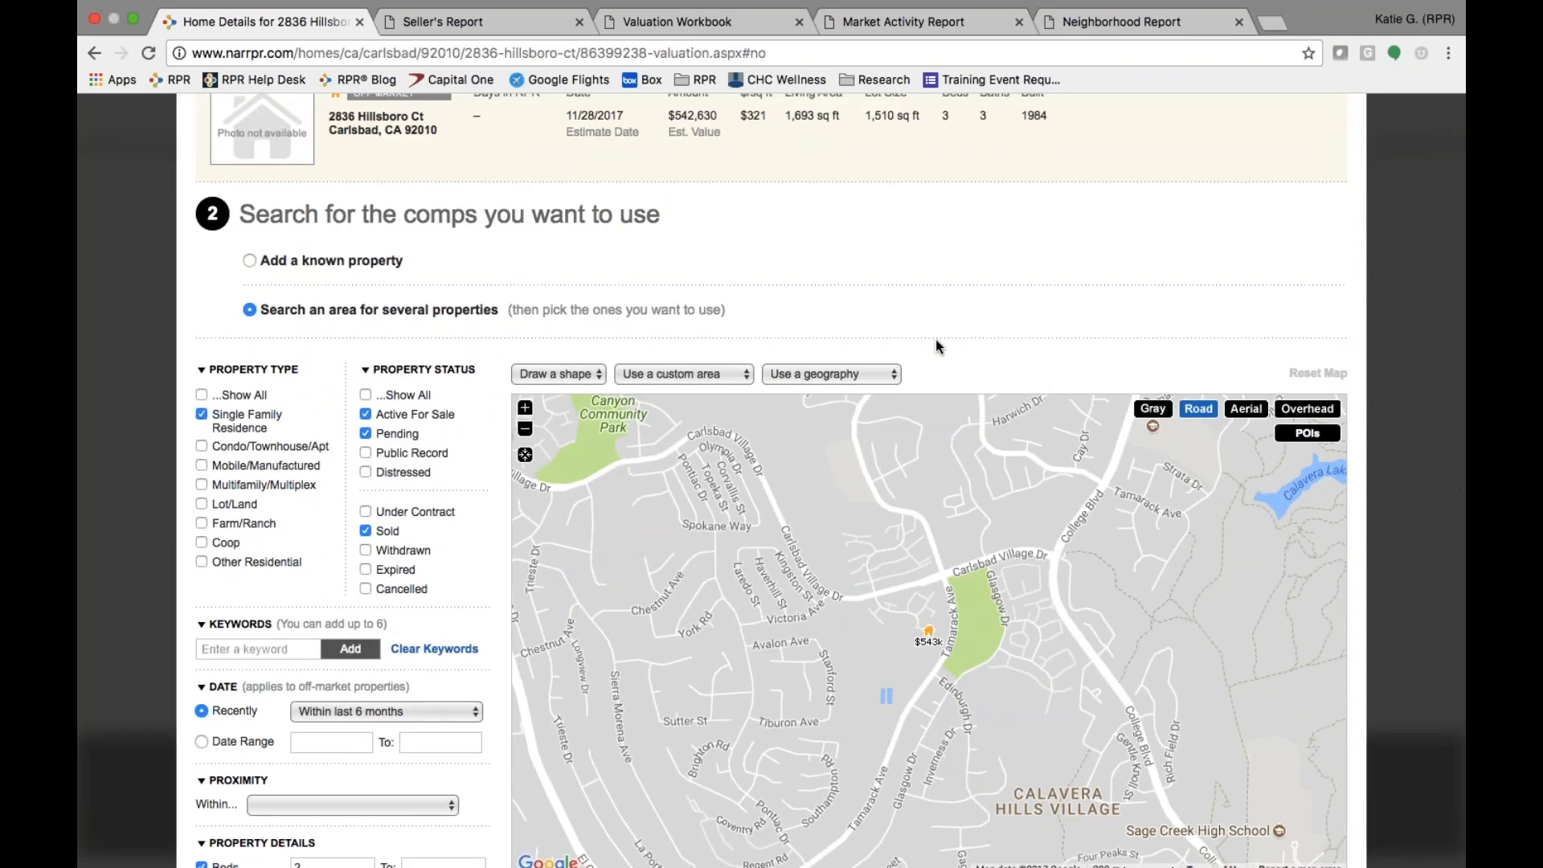
scroll(935, 339, "down", 10)
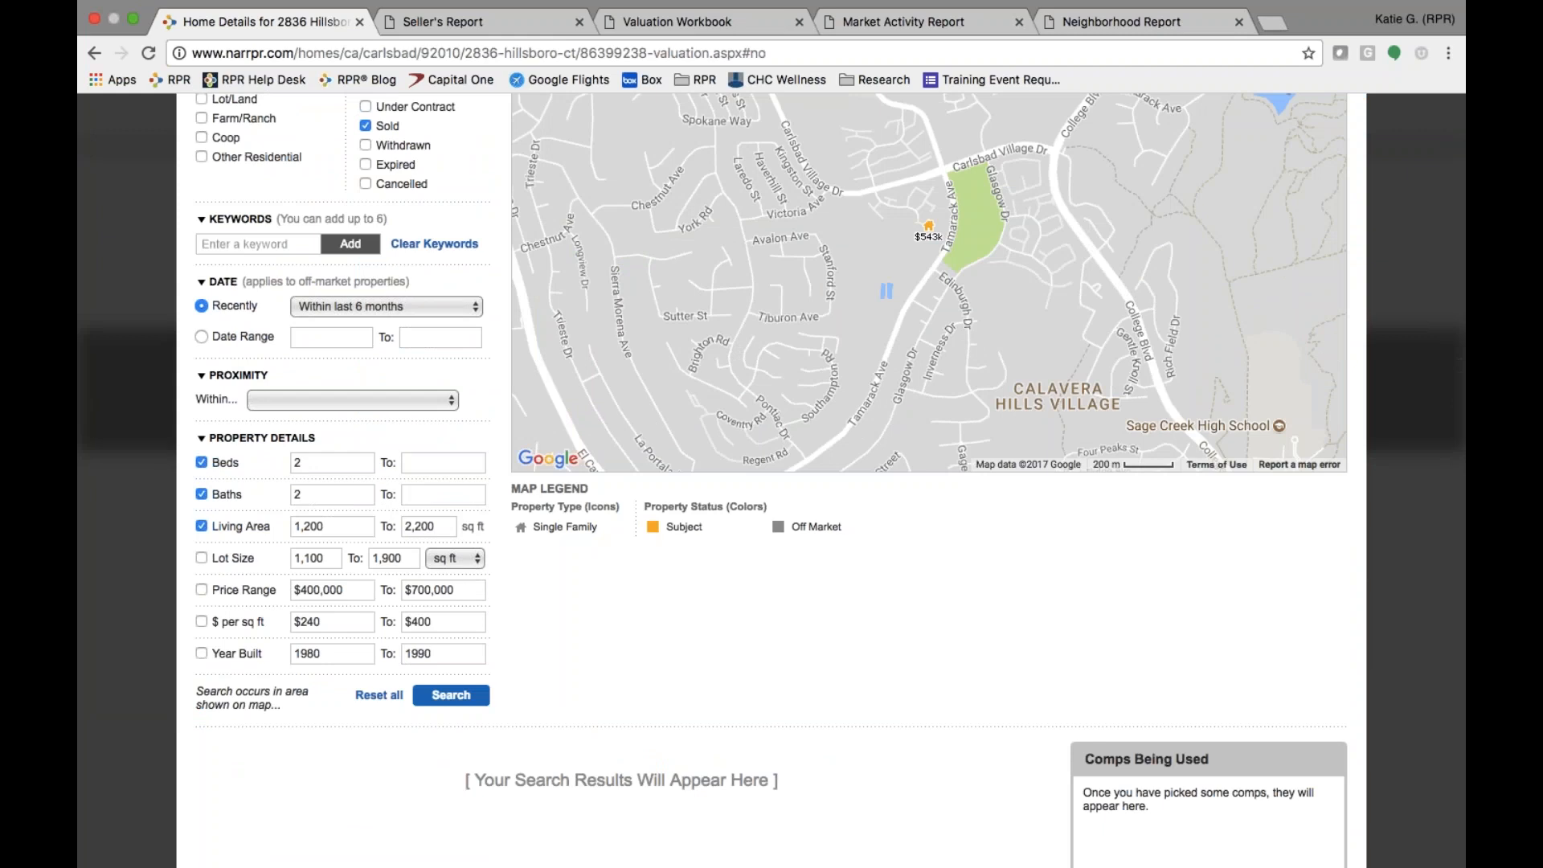
left_click(447, 696)
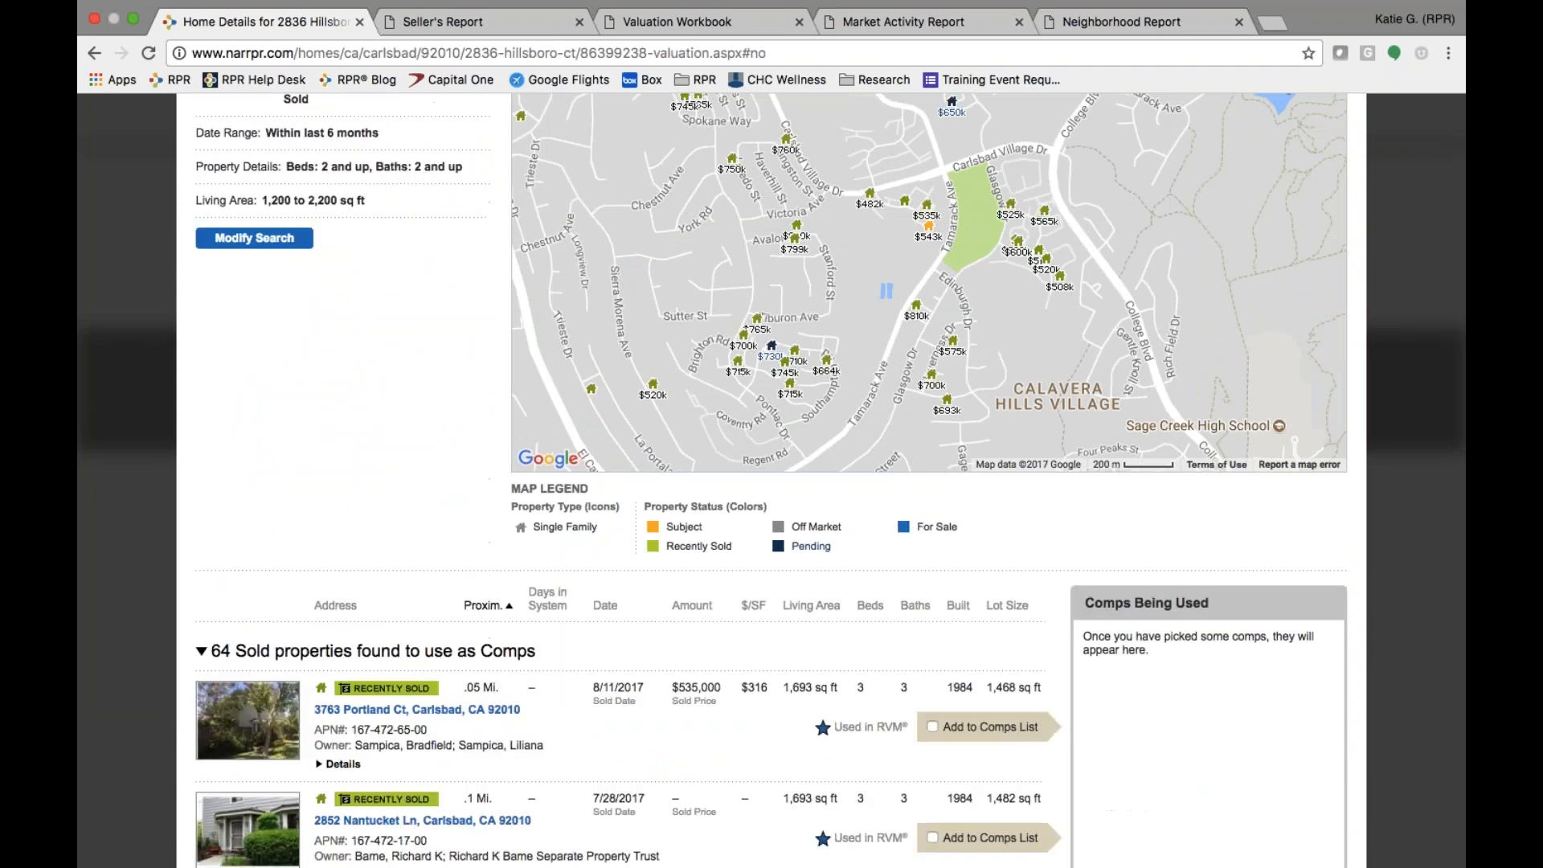
left_click(932, 727)
scroll(932, 723, "down", 3)
left_click(932, 711)
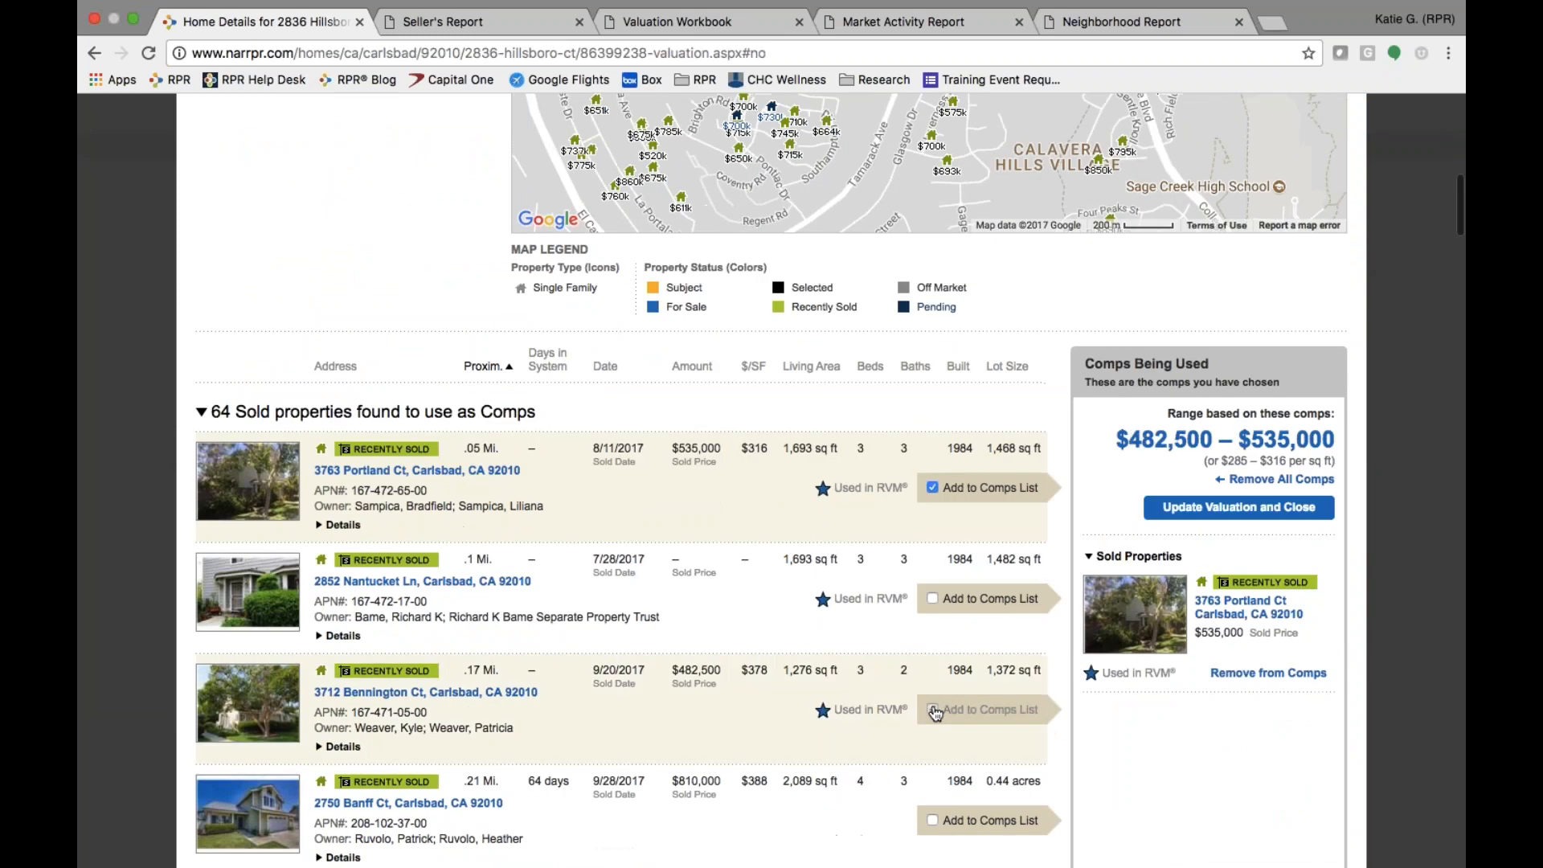
scroll(932, 711, "down", 3)
left_click(933, 564)
scroll(929, 595, "down", 3)
left_click(932, 636)
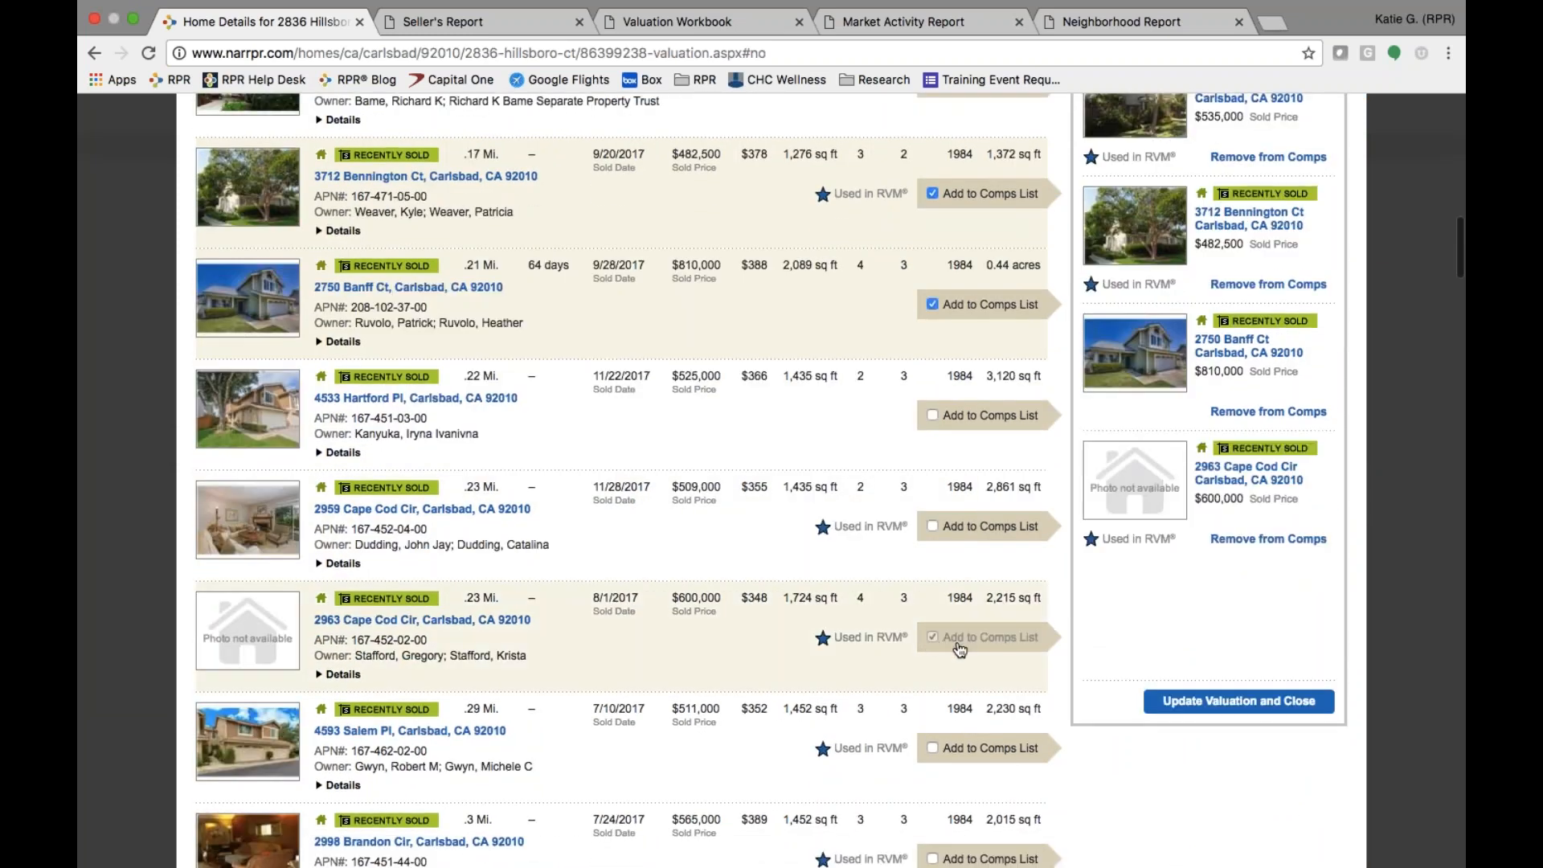
- Save the four comps, update the valuation and open the comp adjustment grid
left_click(1254, 707)
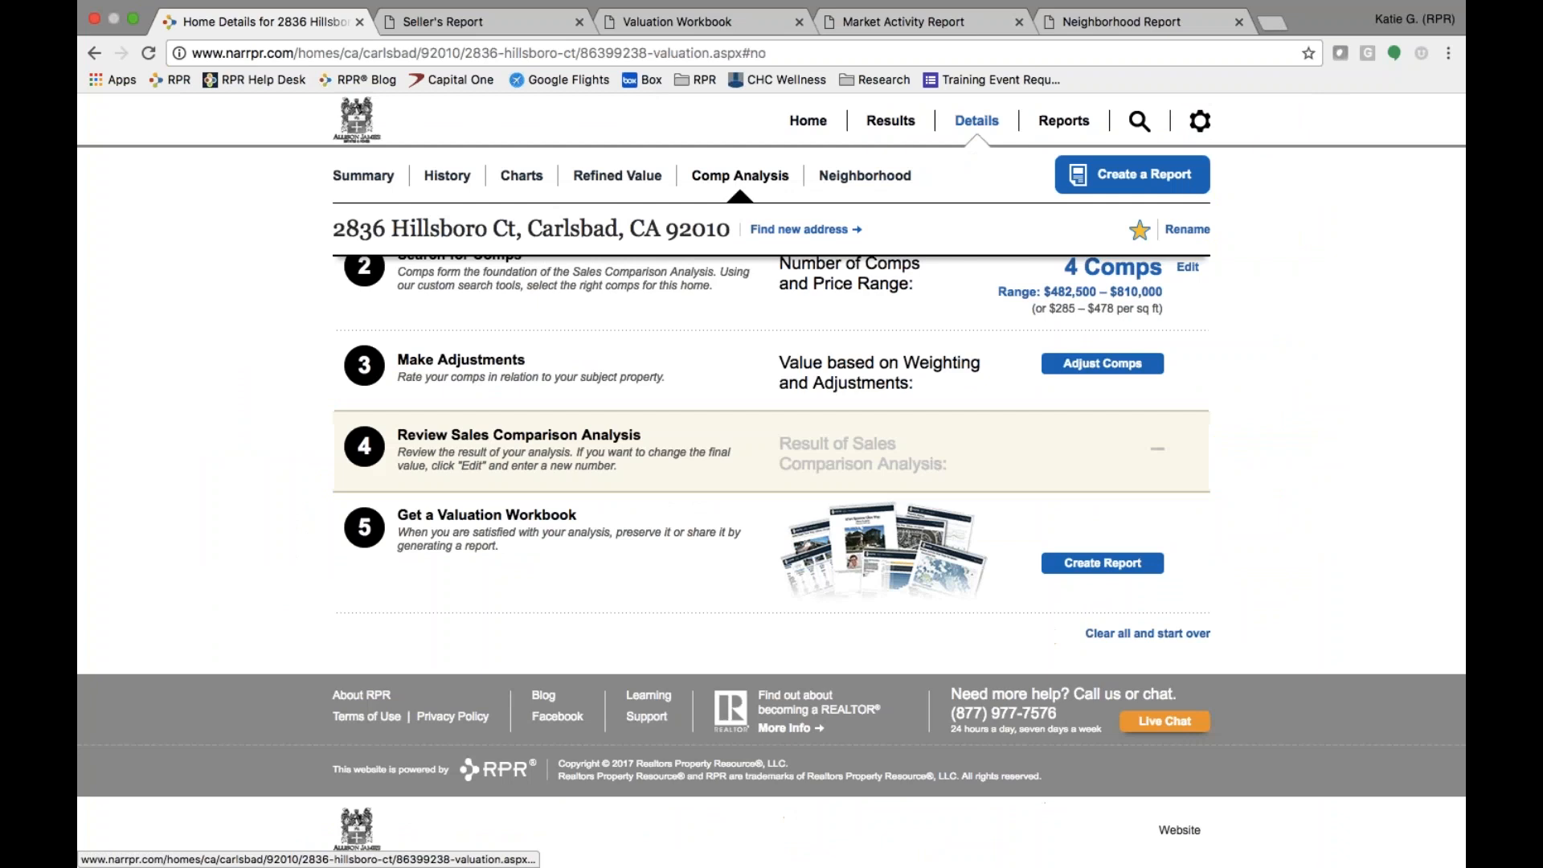
scroll(1259, 512, "up", 3)
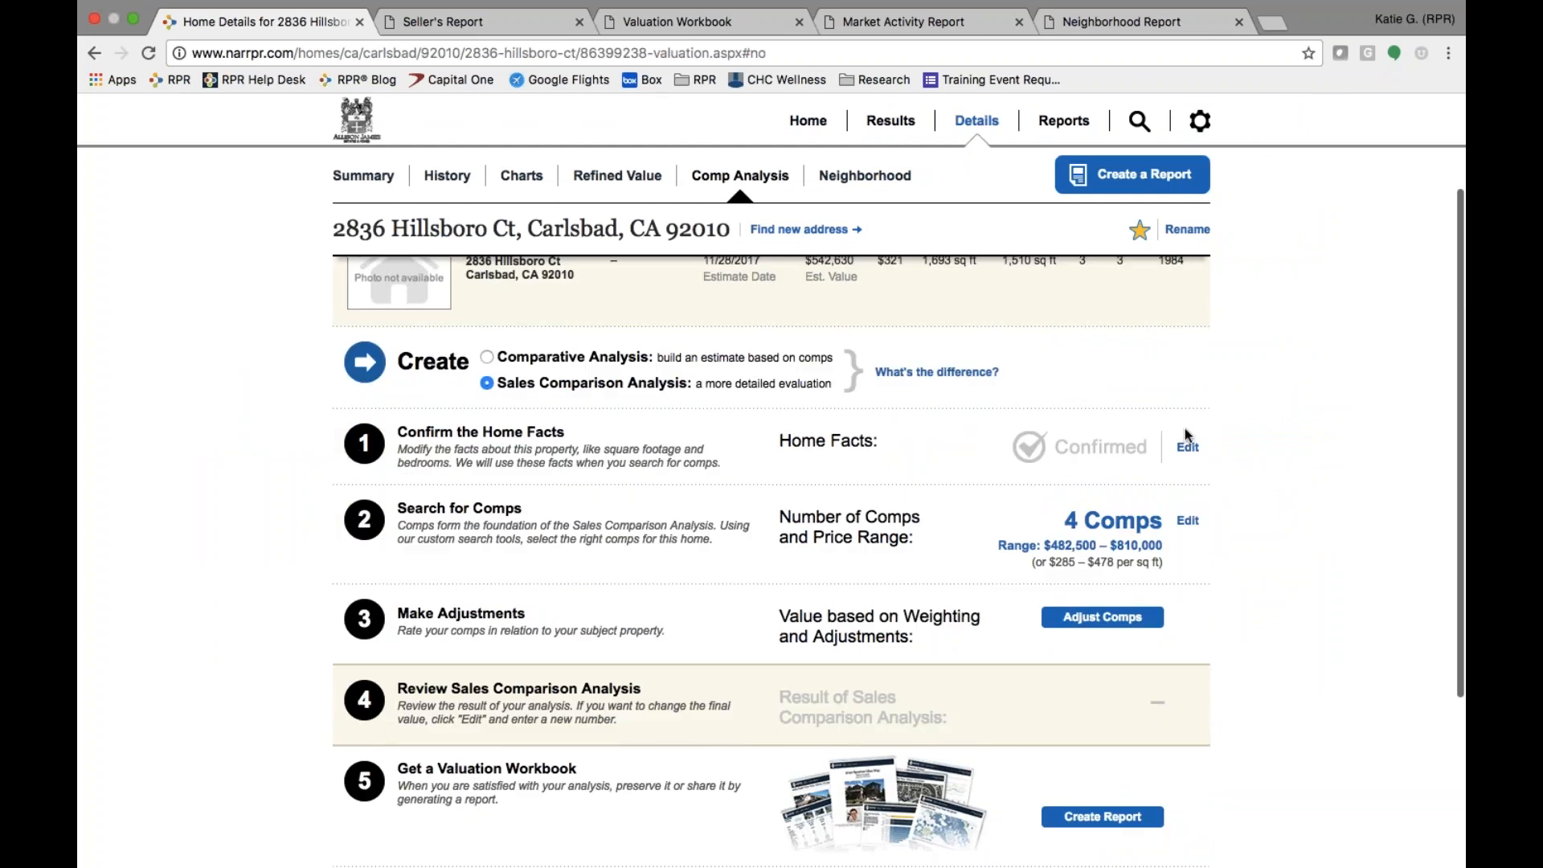
left_click(1077, 619)
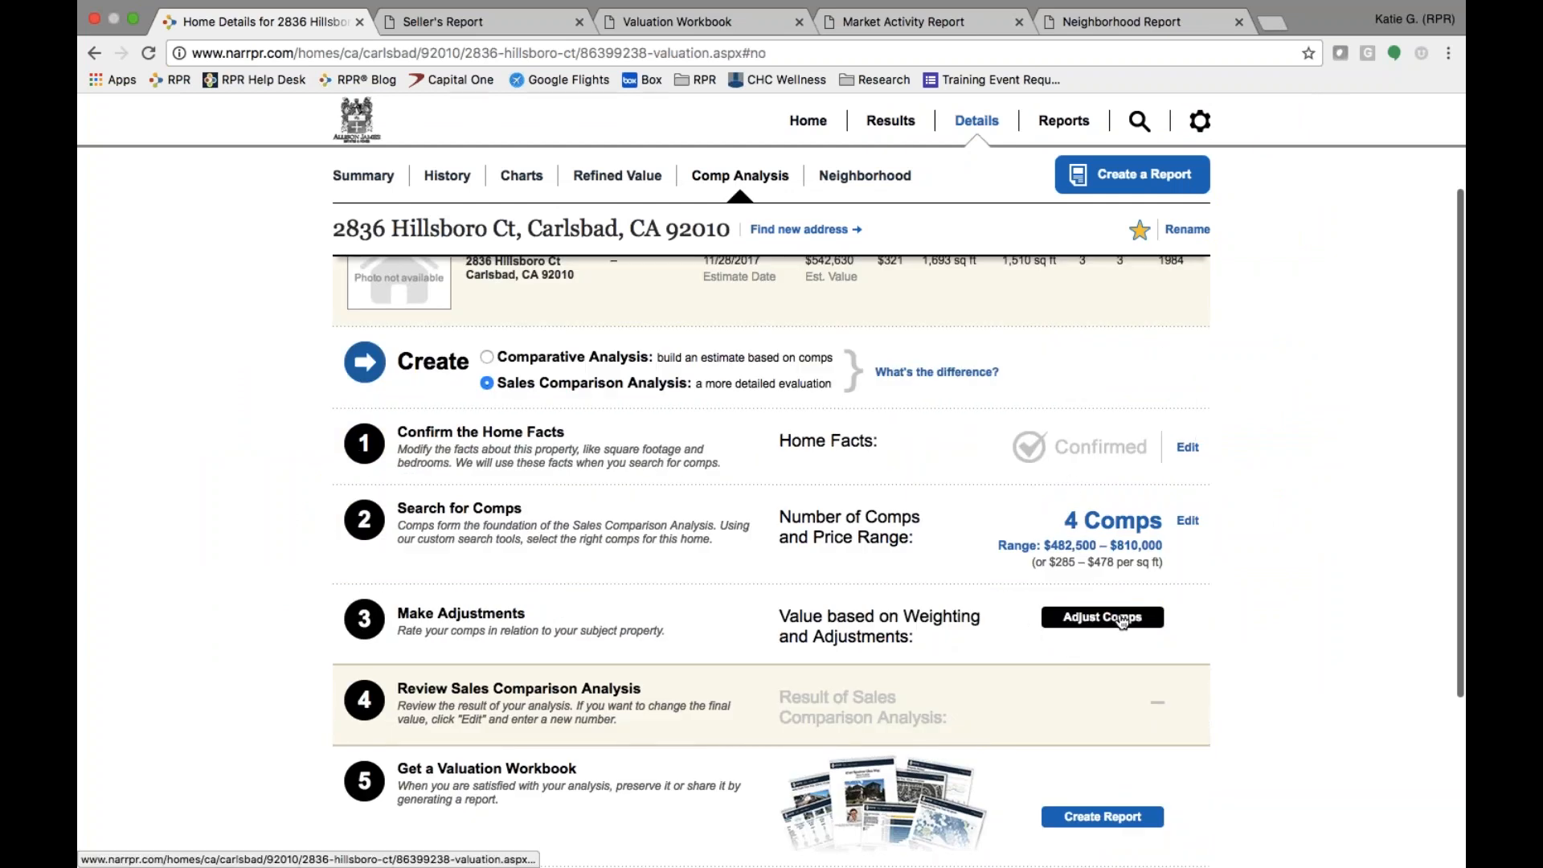
left_click(1123, 619)
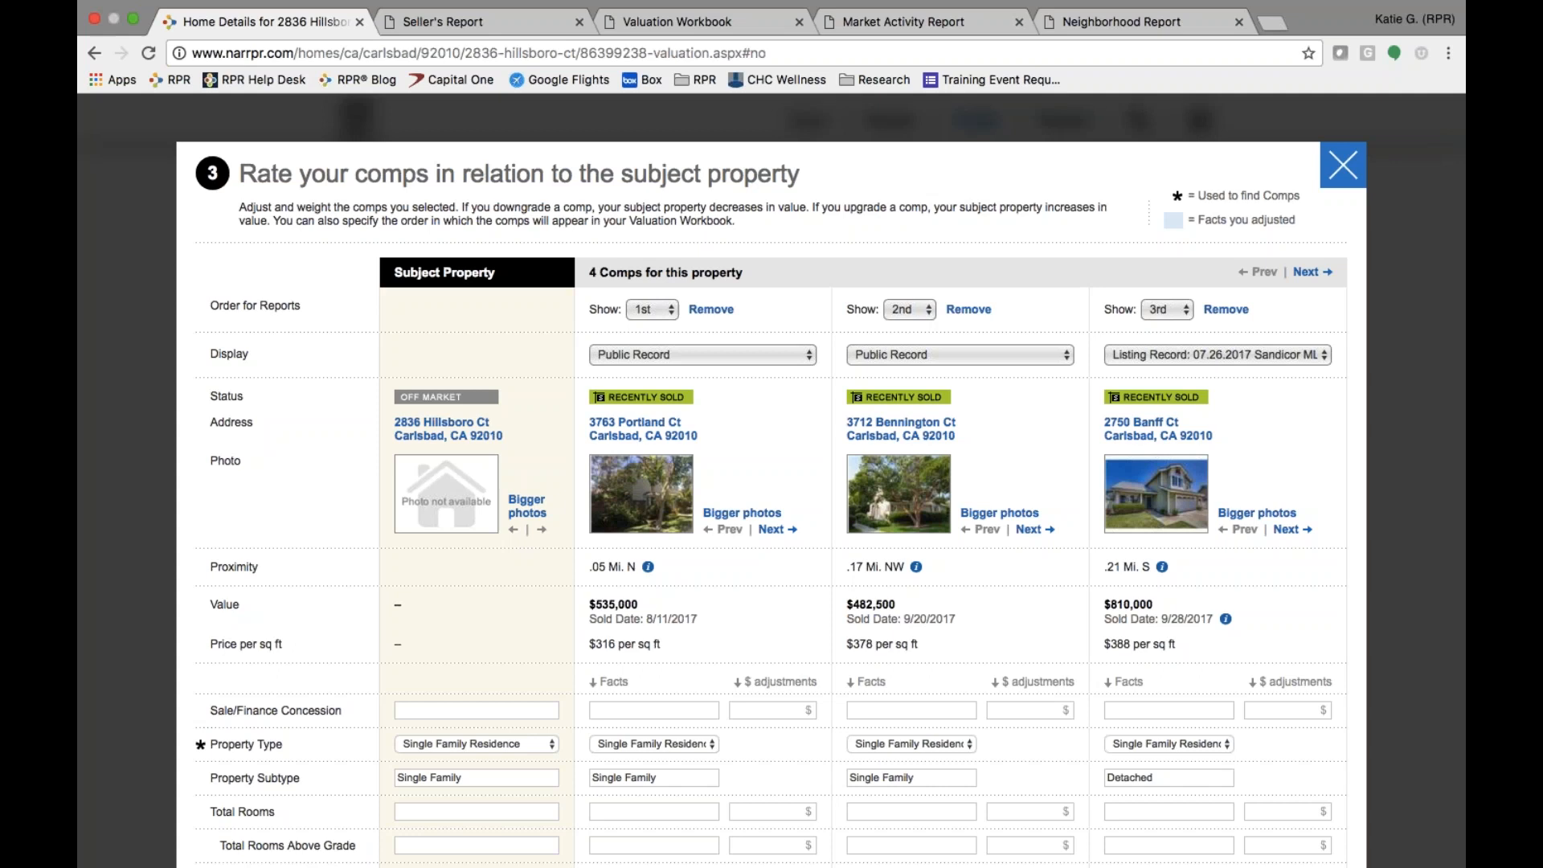
left_click(1266, 516)
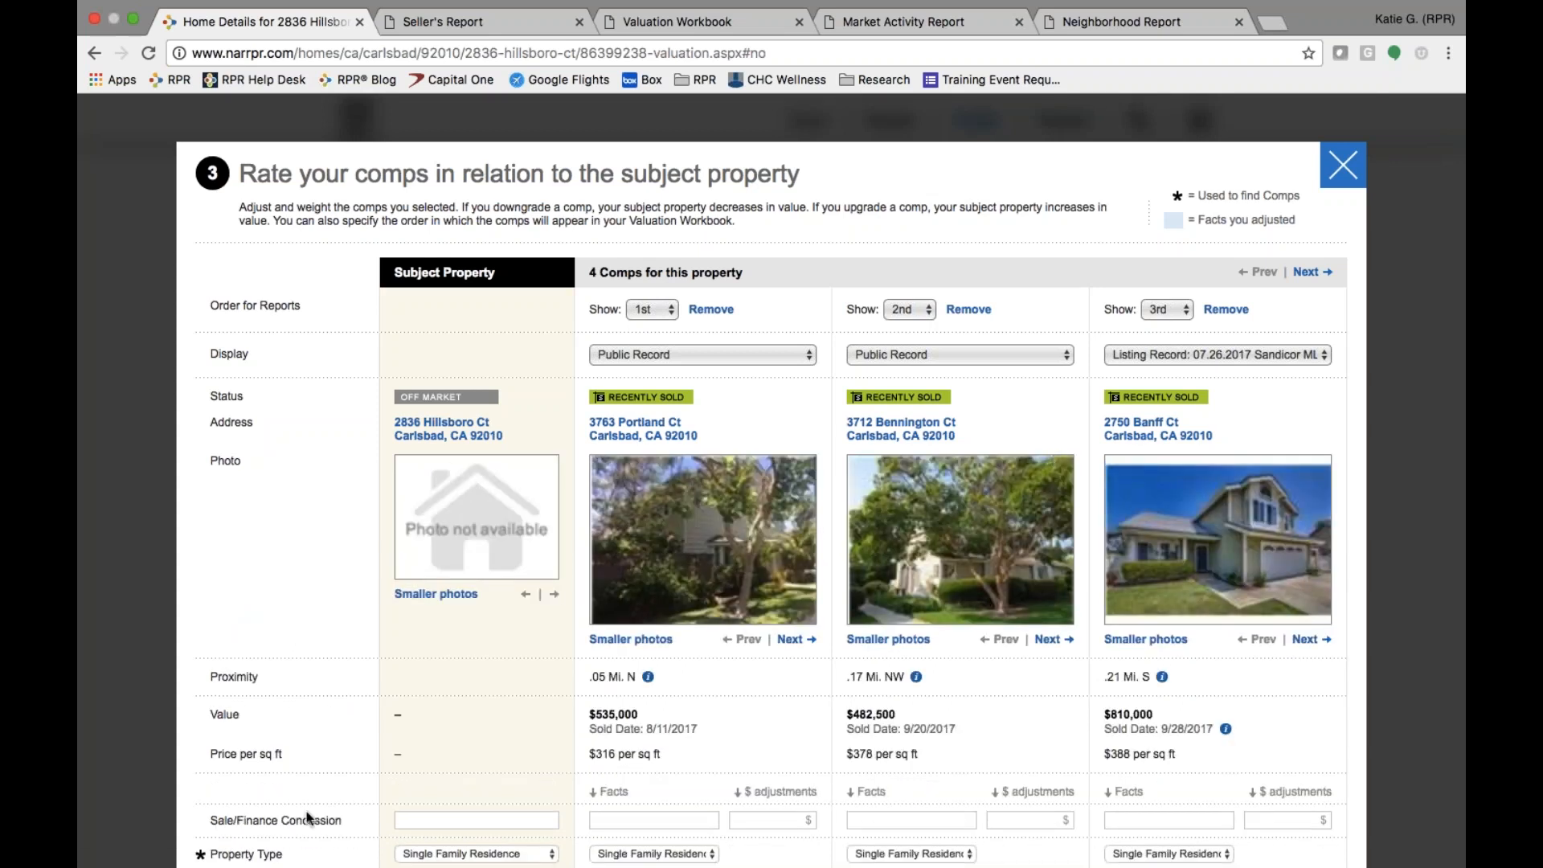
scroll(378, 739, "down", 5)
scroll(378, 741, "down", 8)
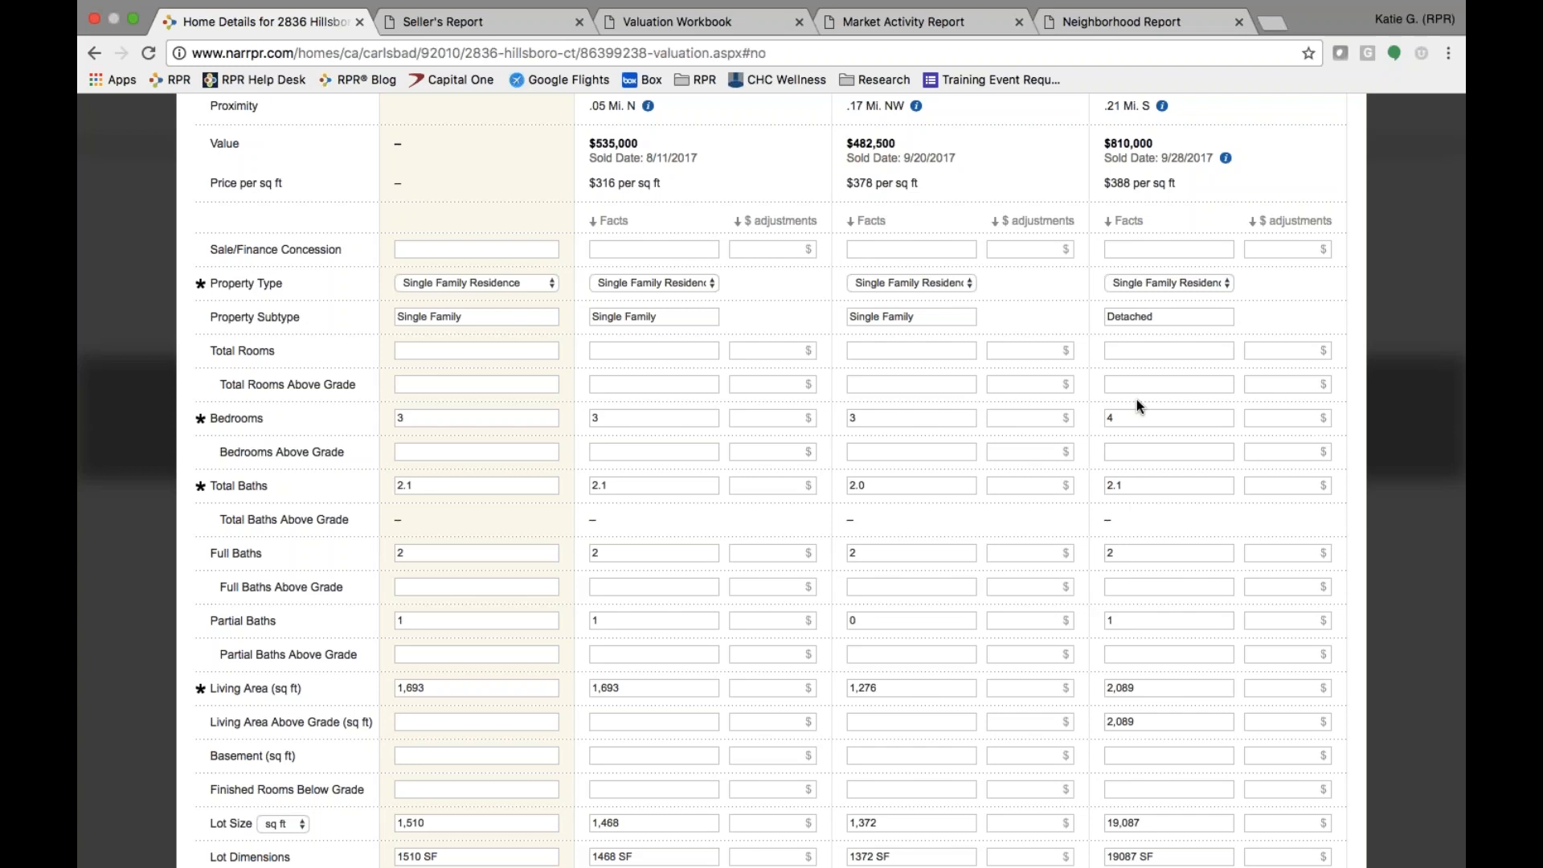
left_click(1322, 418)
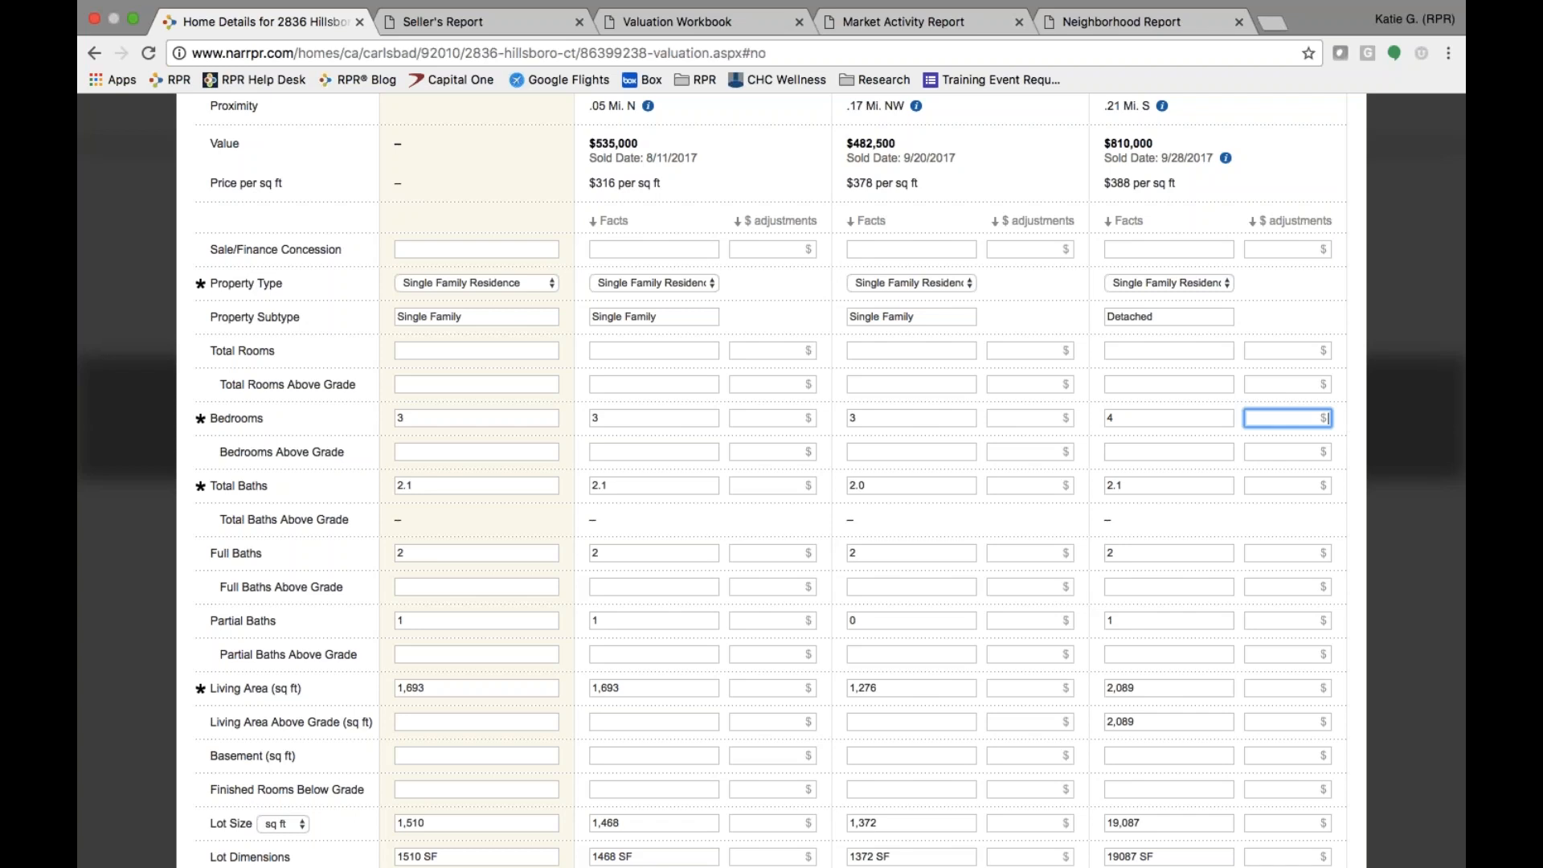
type("-$20000")
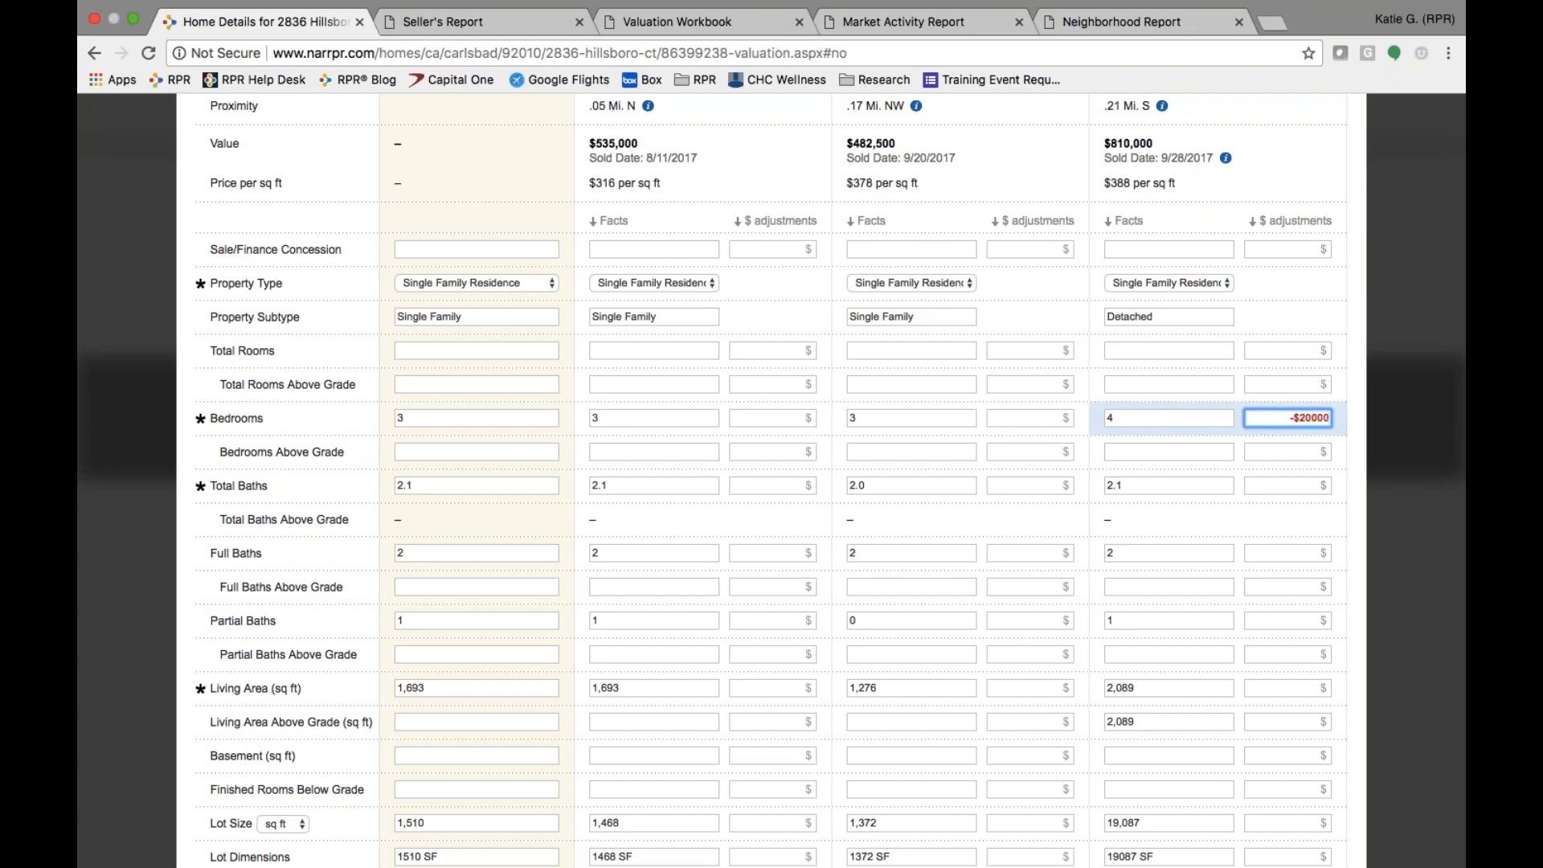
left_click(1253, 466)
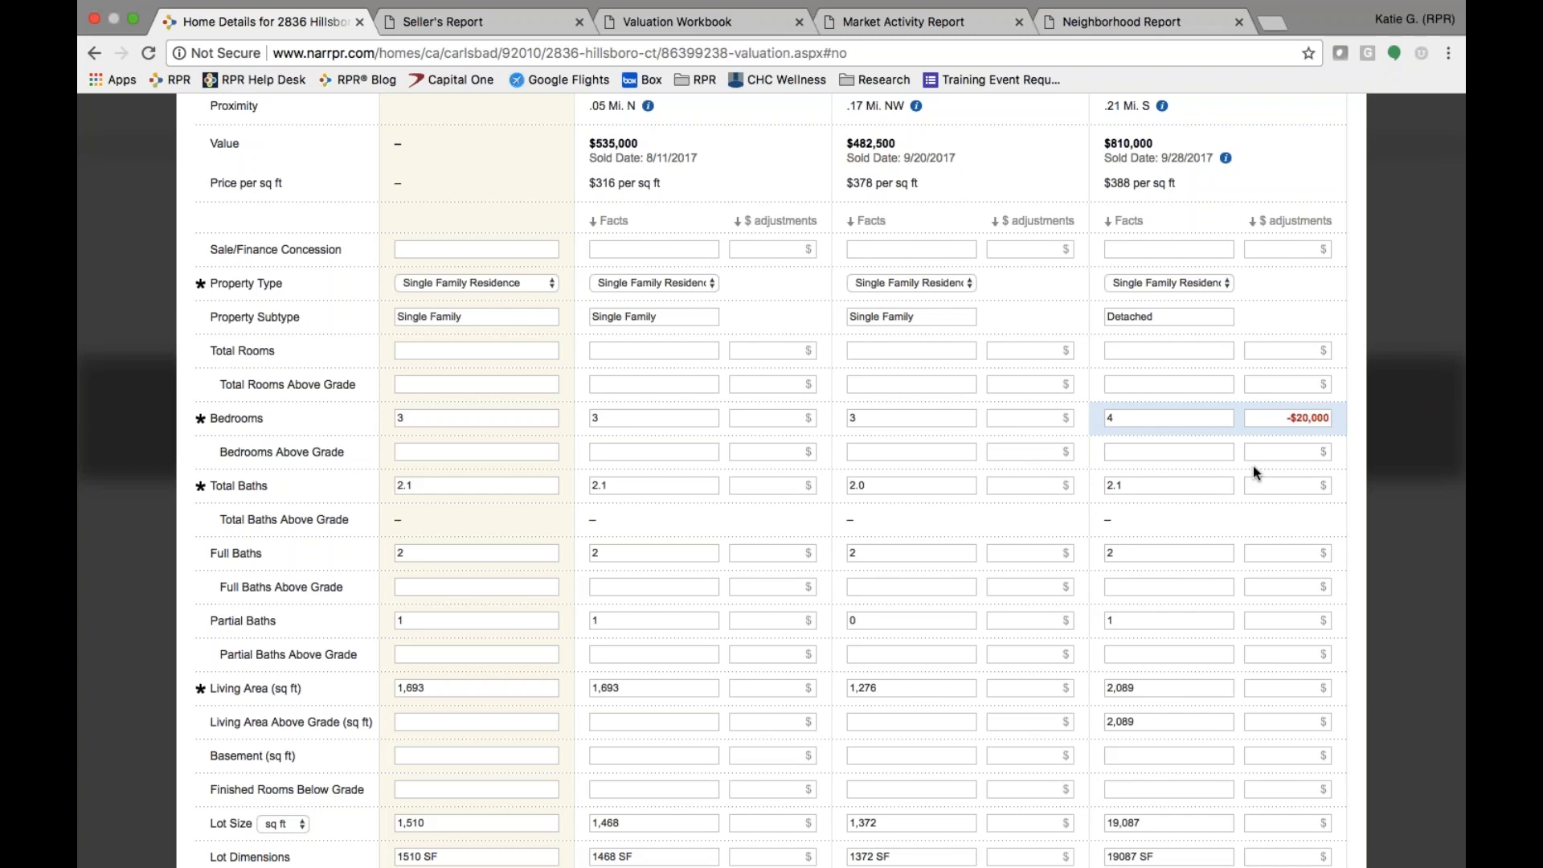
left_click(999, 619)
type("5000")
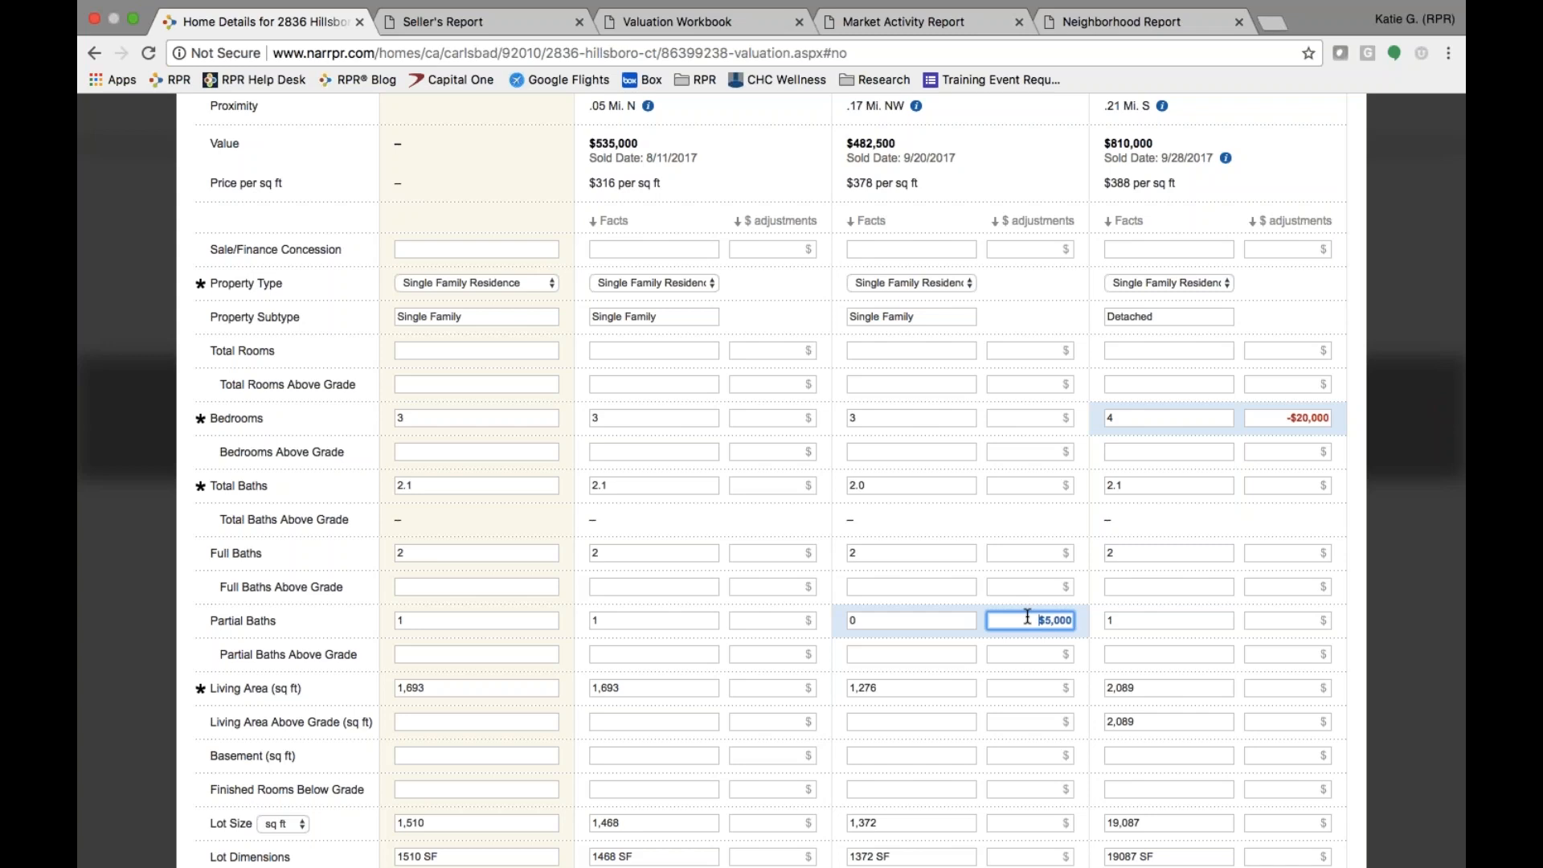
scroll(1027, 617, "up", 2)
scroll(1027, 616, "down", 8)
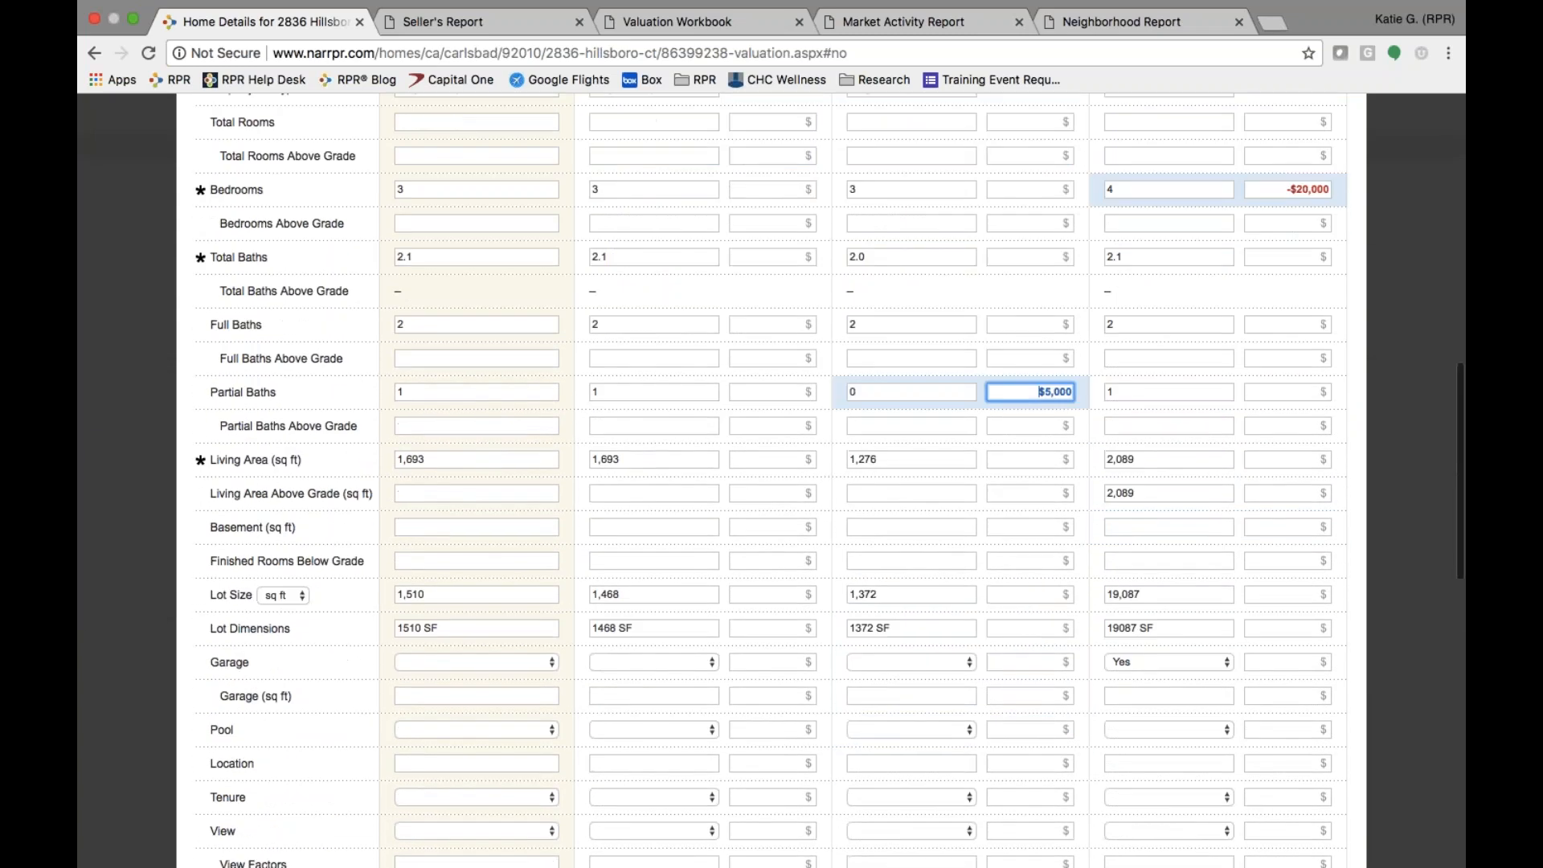
scroll(1016, 619, "down", 6)
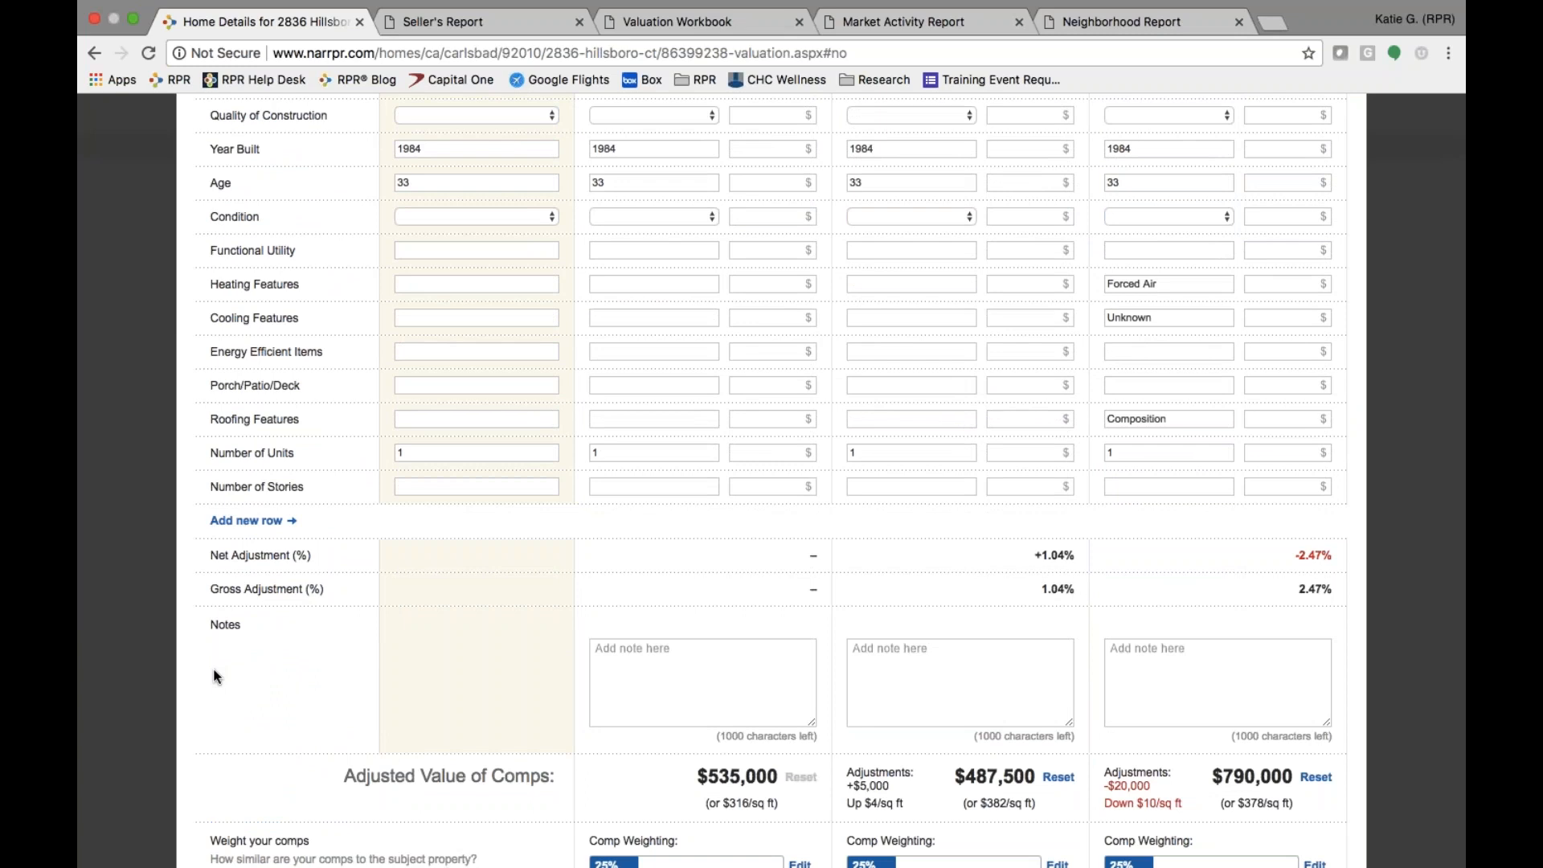
left_click(962, 677)
type("notes")
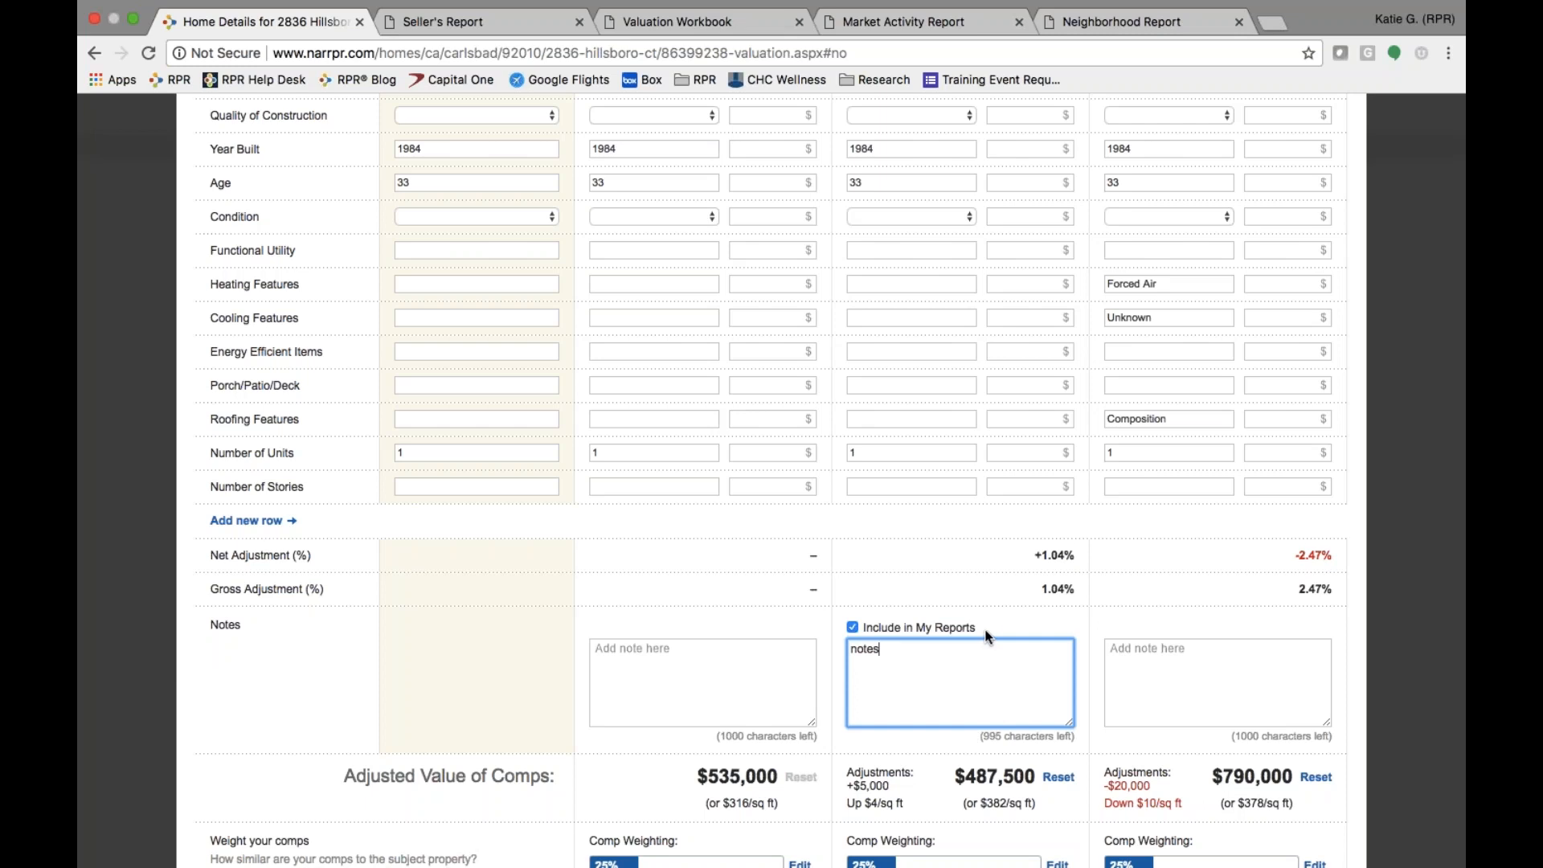
scroll(950, 773, "down", 3)
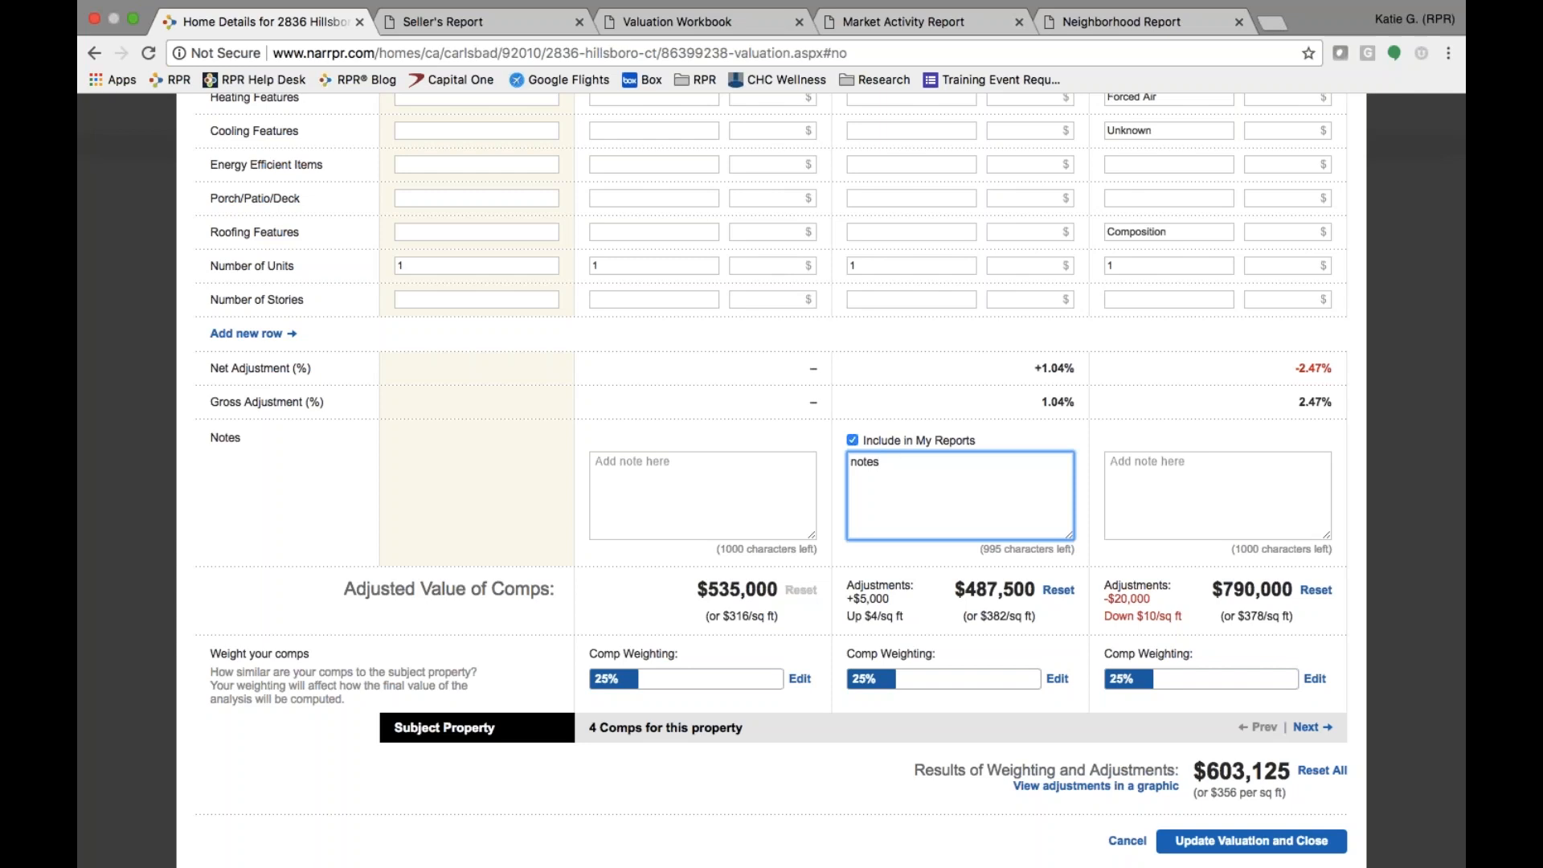
left_click(755, 724)
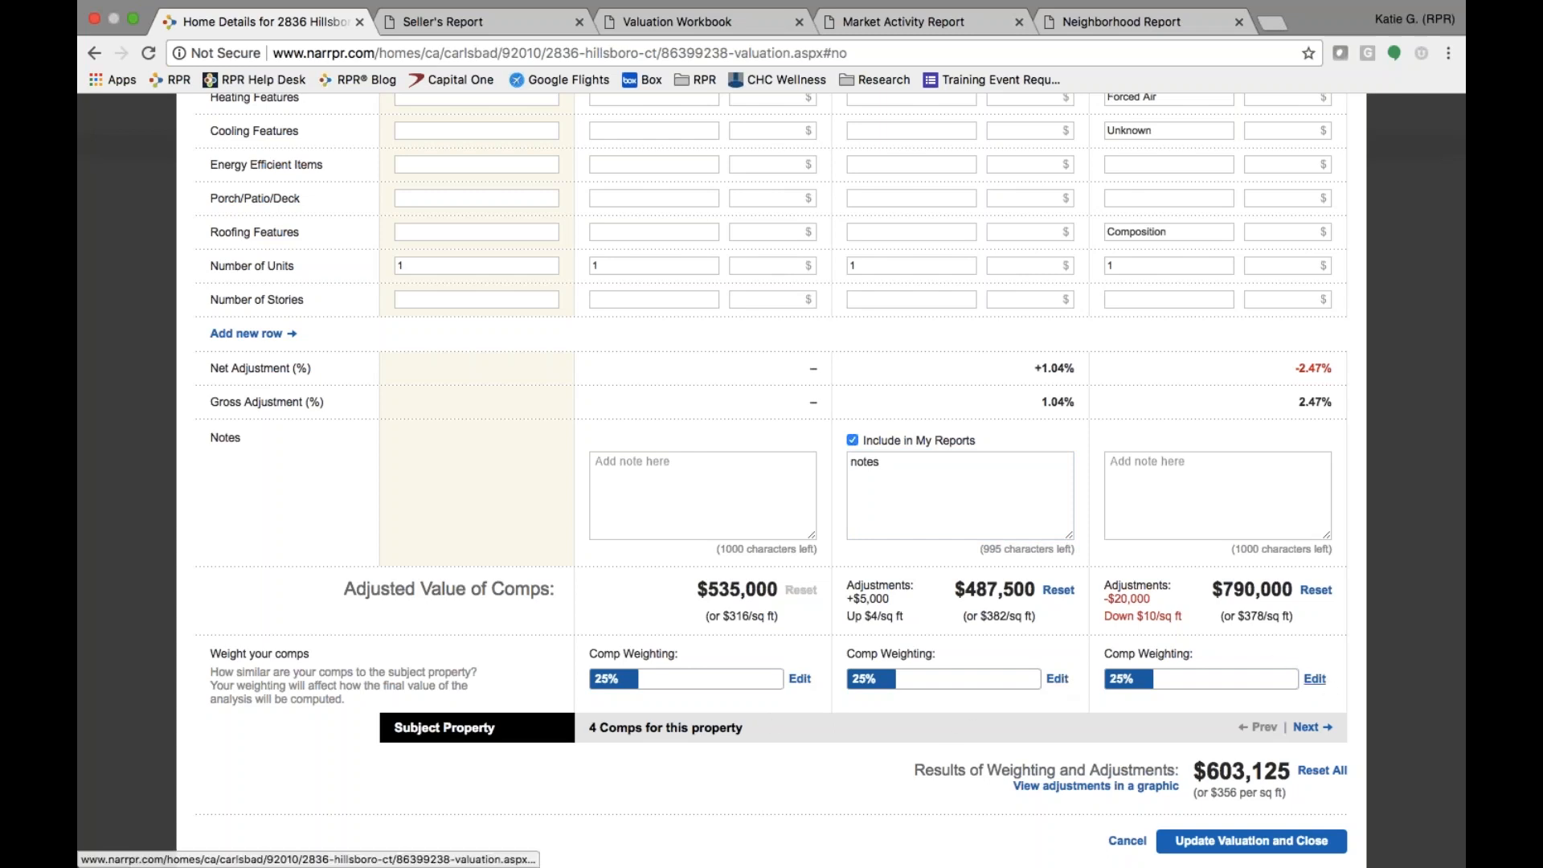
- Try equal and automatic comp weighting, cancel it, then save the adjustments and update the valuation
left_click(1314, 680)
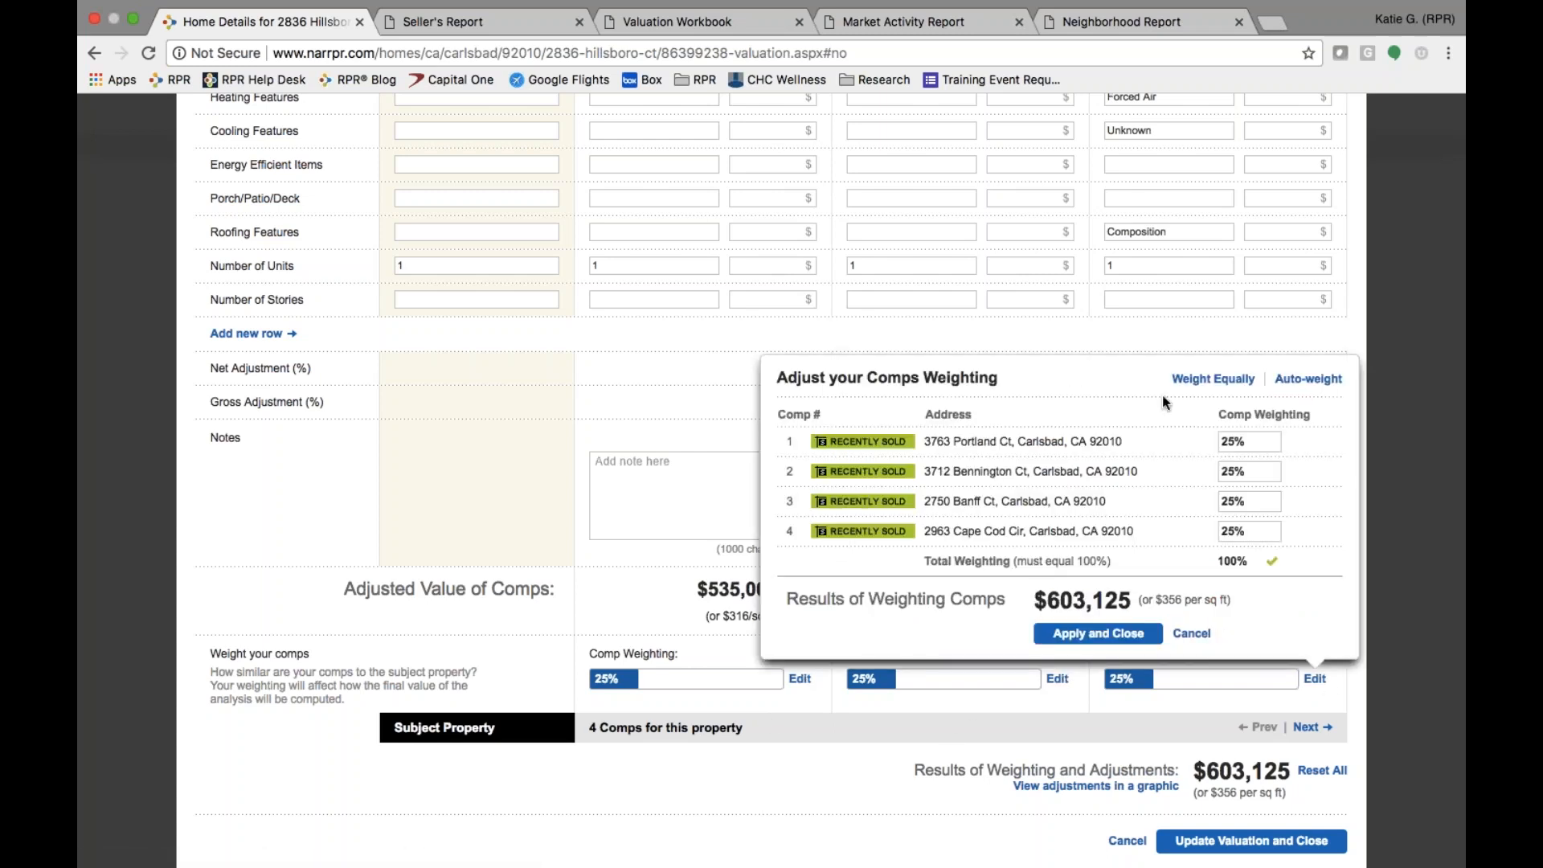
left_click(1216, 379)
left_click(1310, 381)
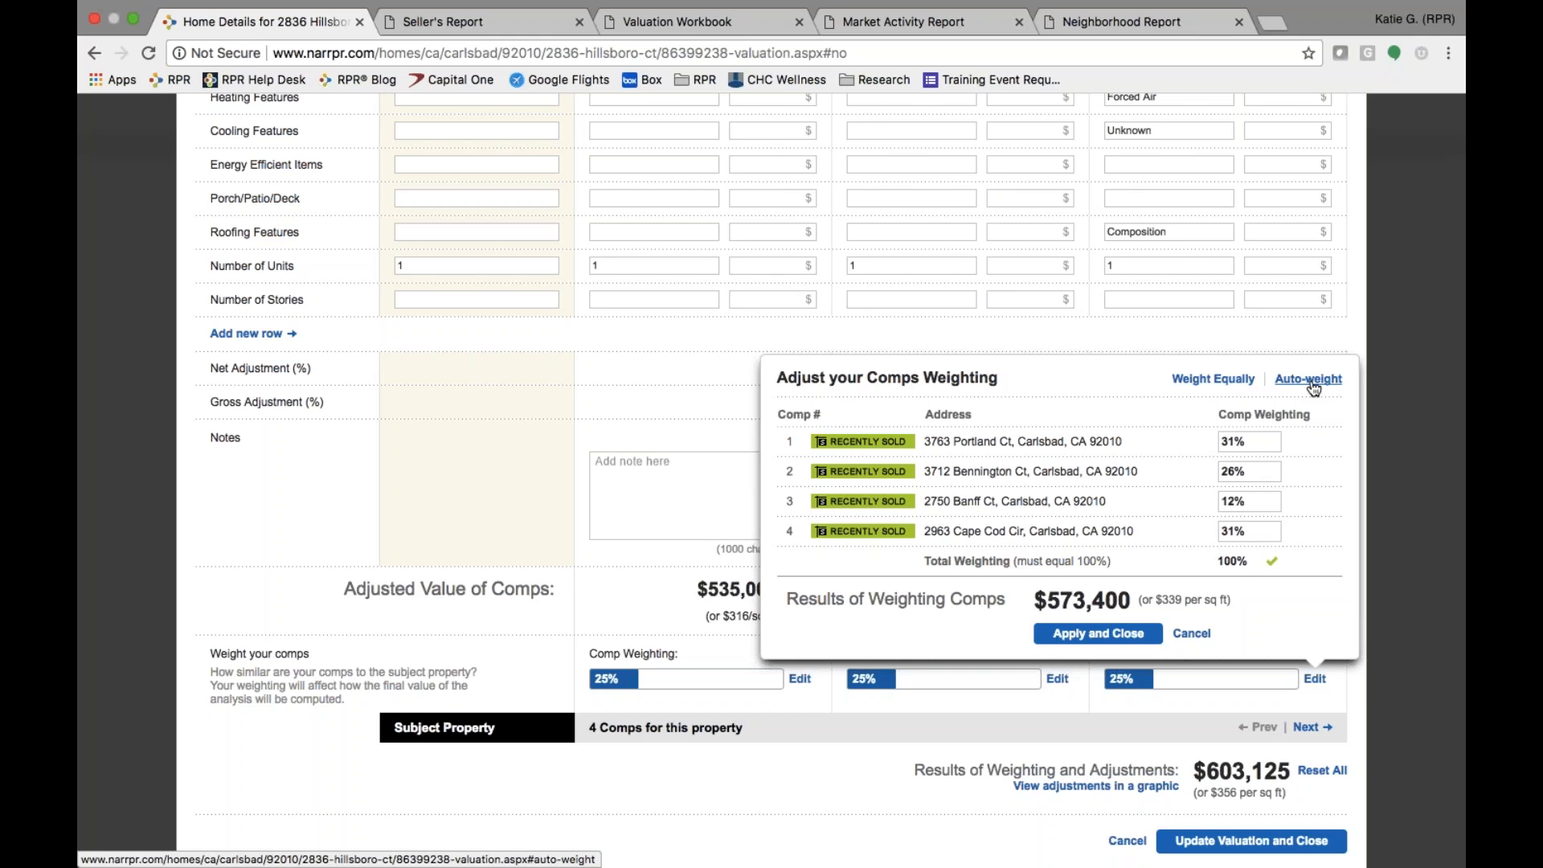
left_click(1196, 634)
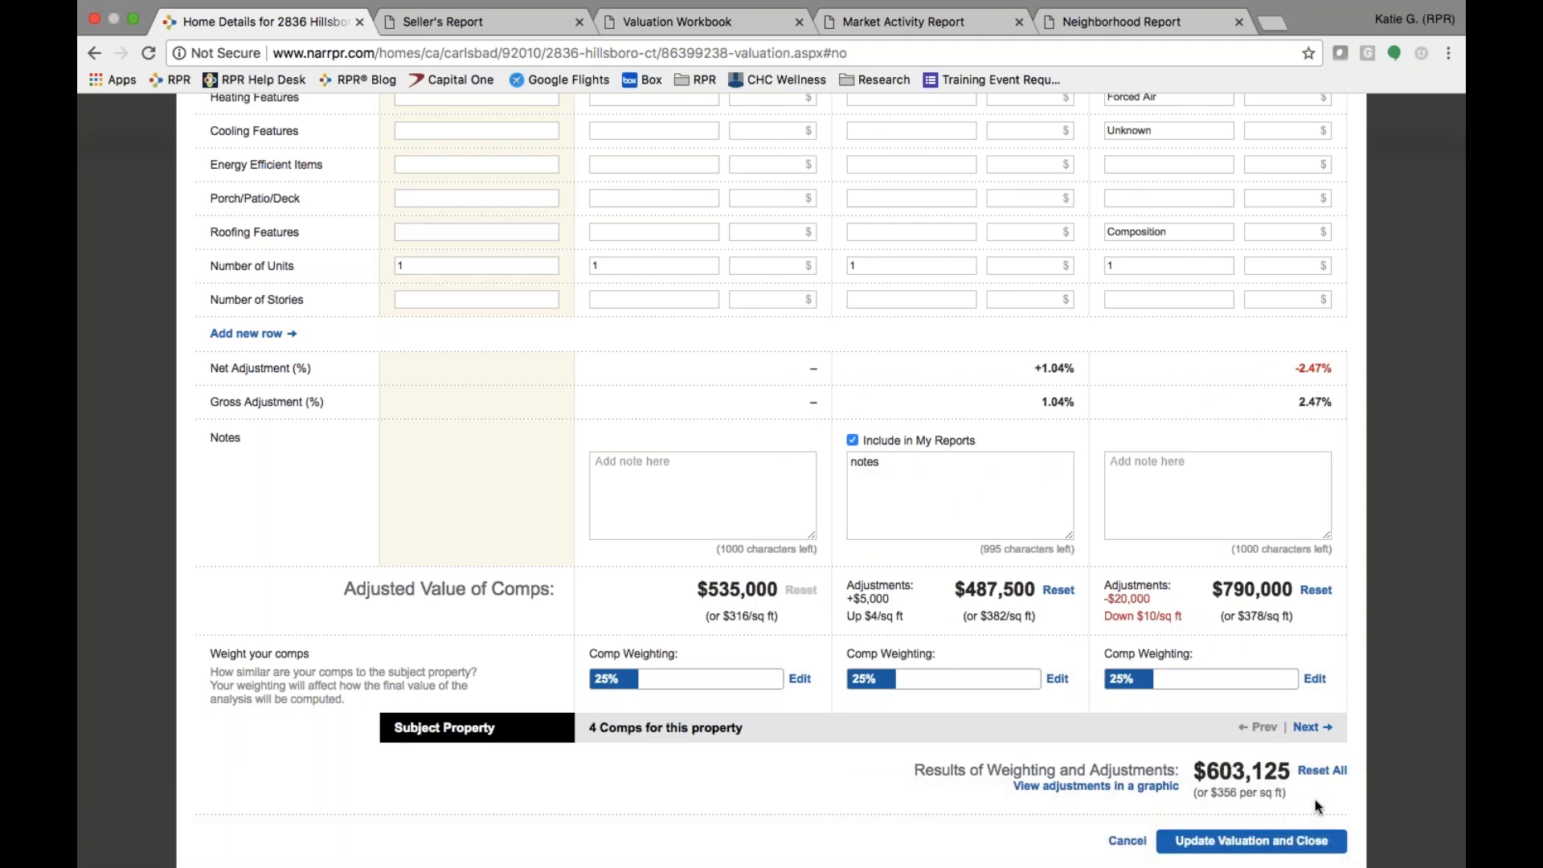
left_click(1280, 840)
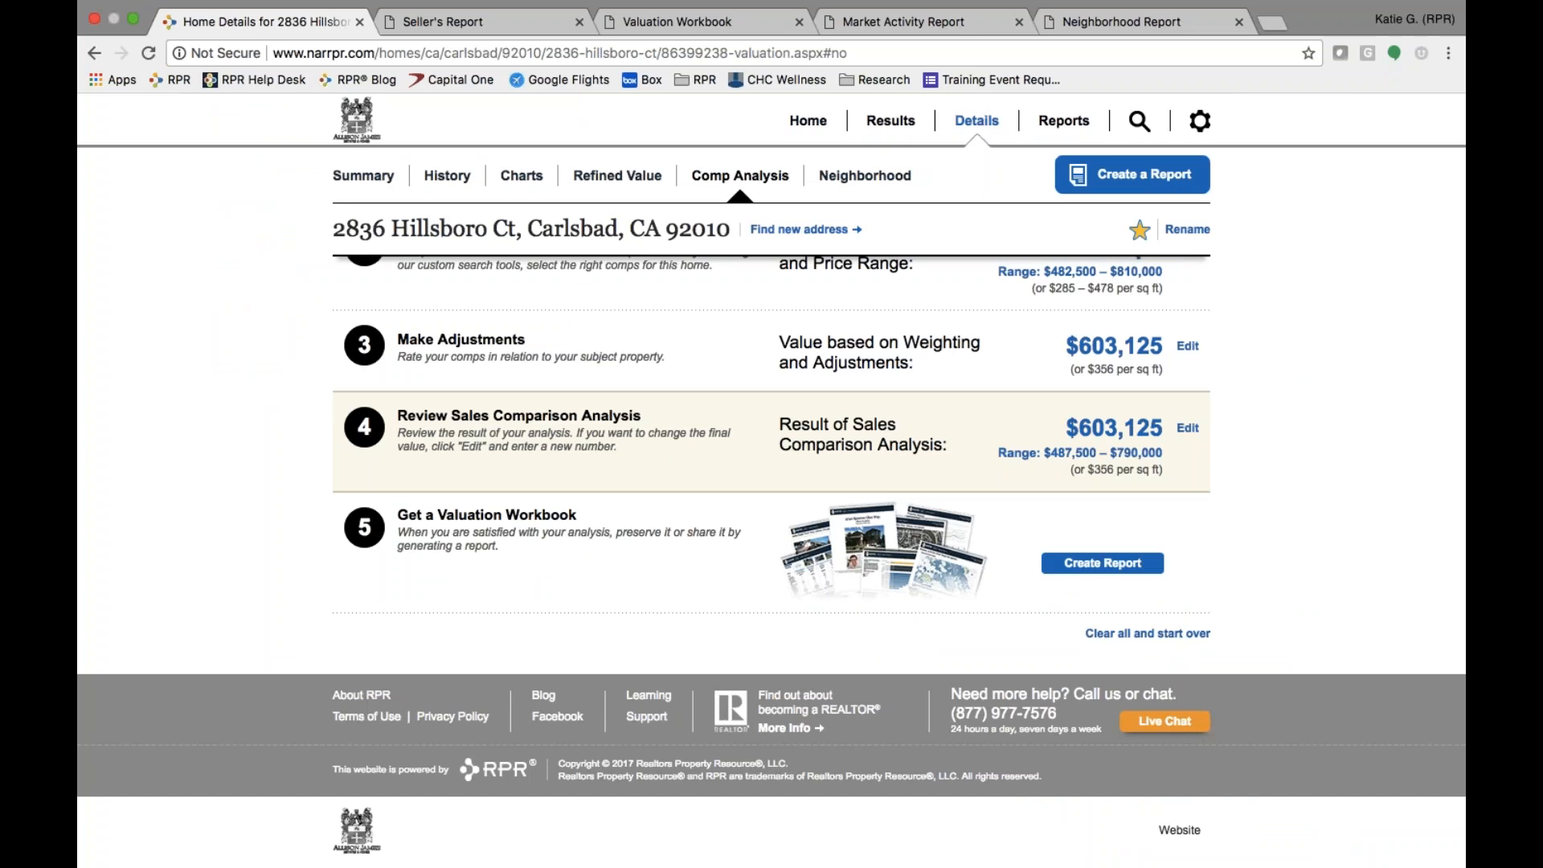
scroll(668, 547, "up", 4)
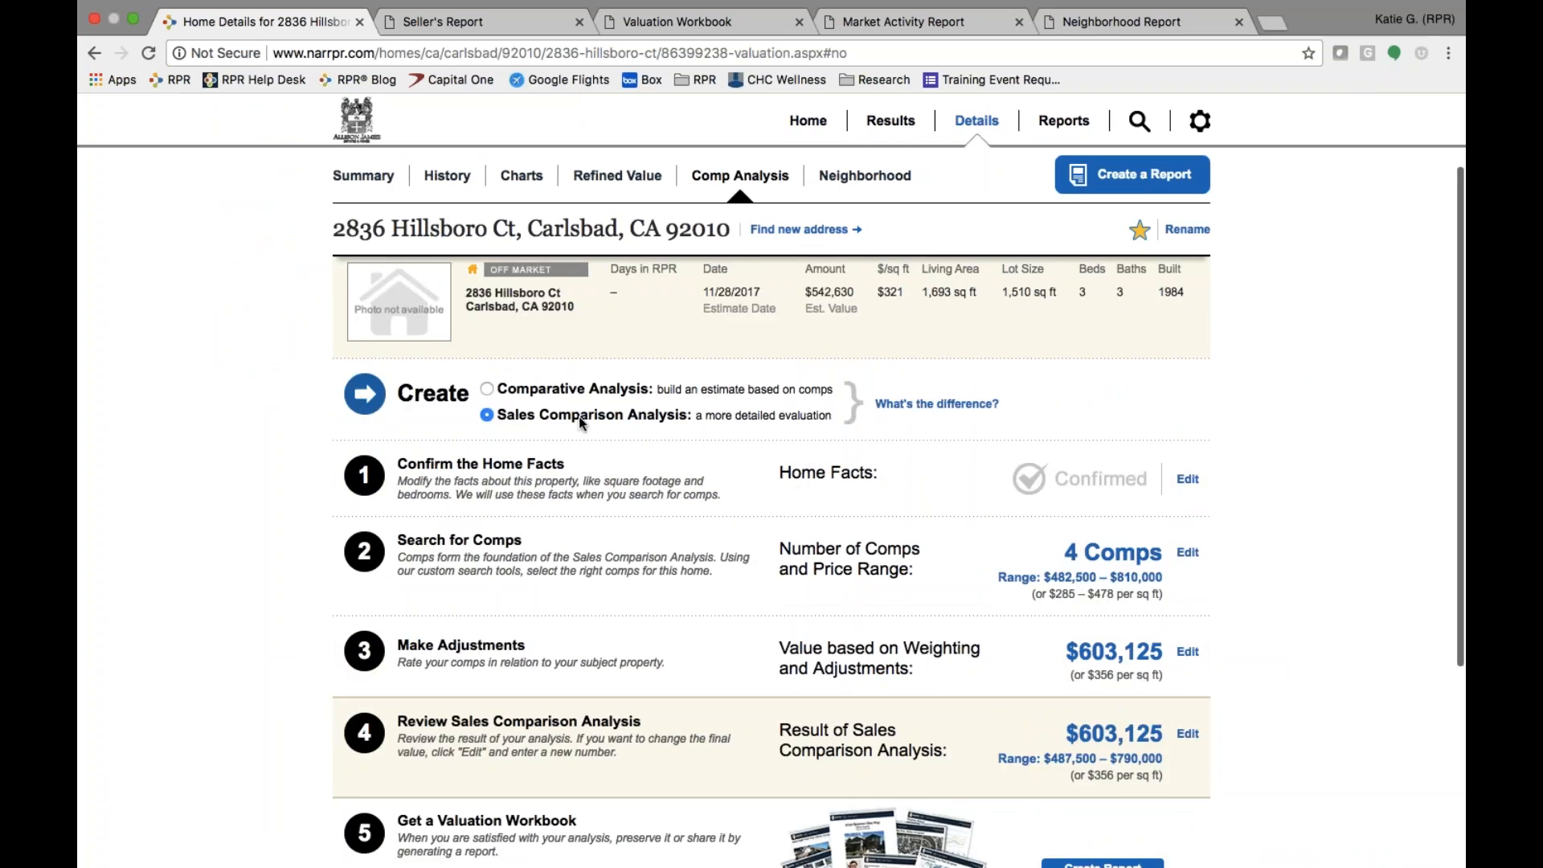
scroll(675, 417, "down", 4)
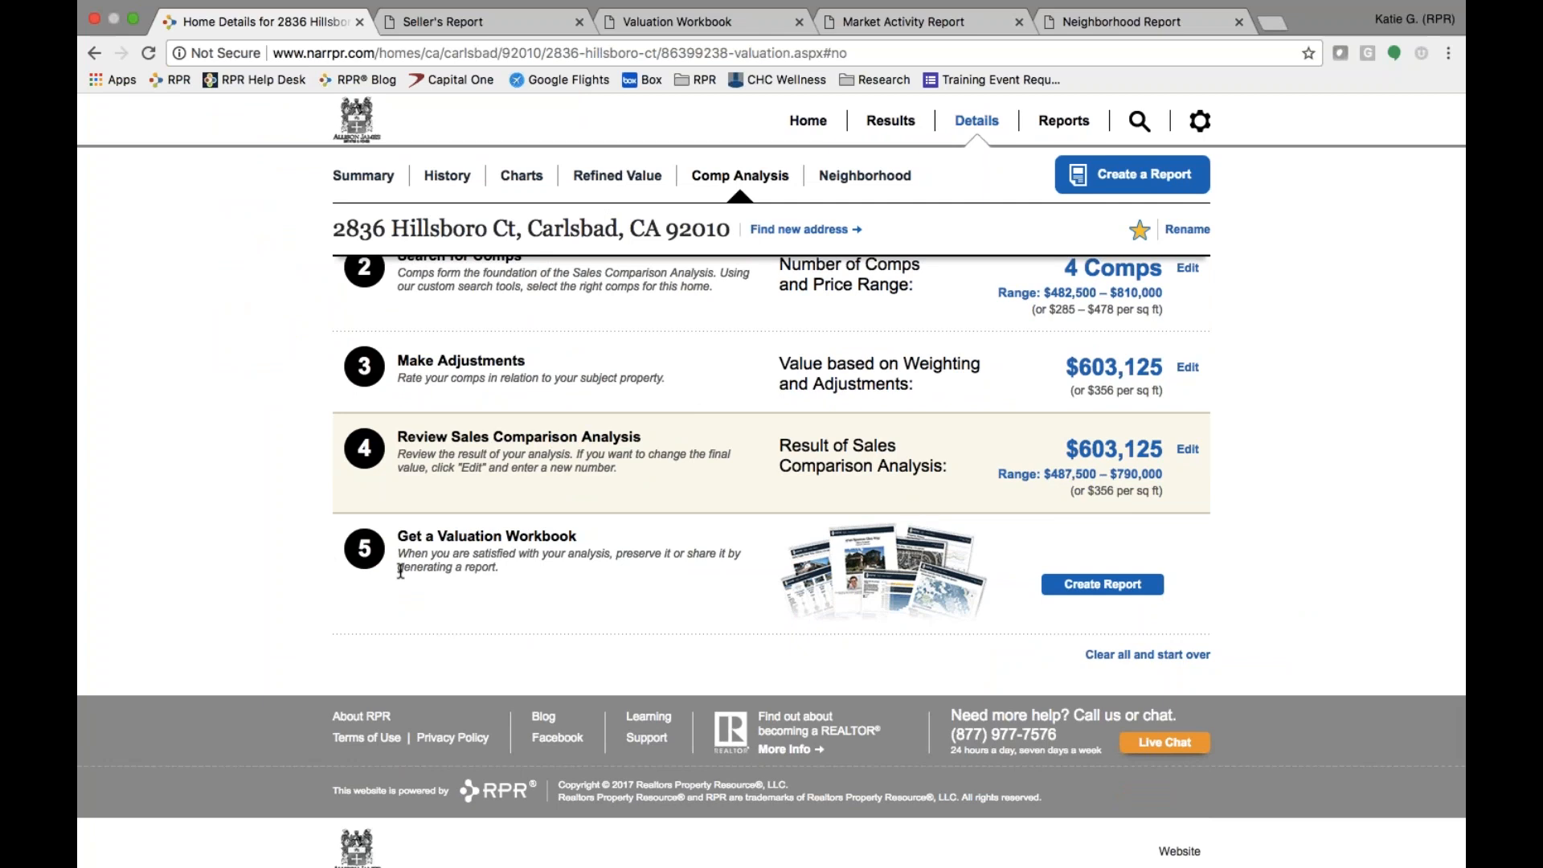
left_click(1123, 591)
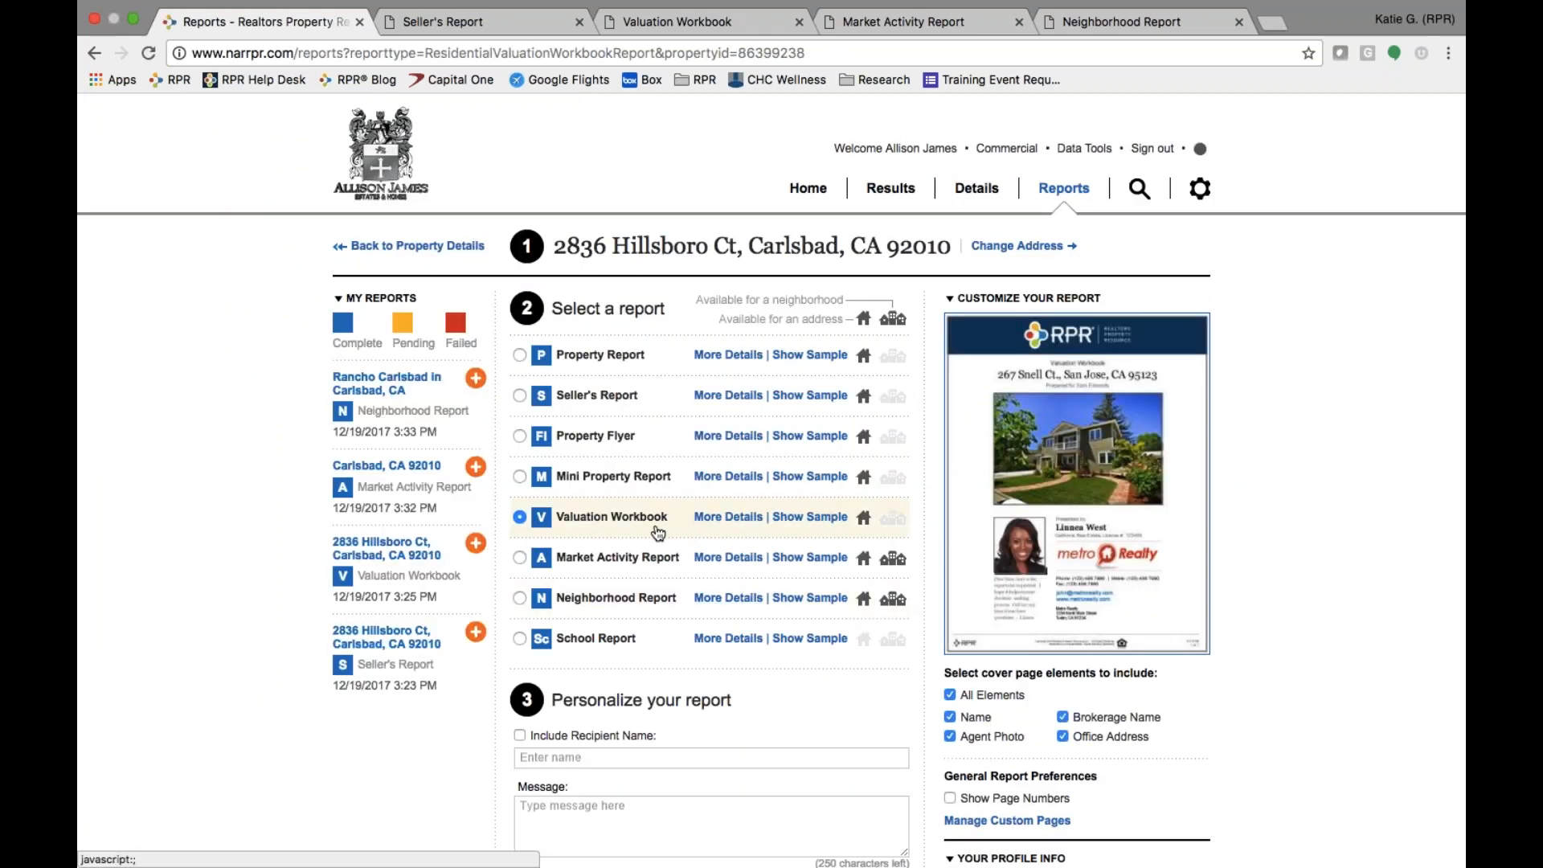
left_click(738, 519)
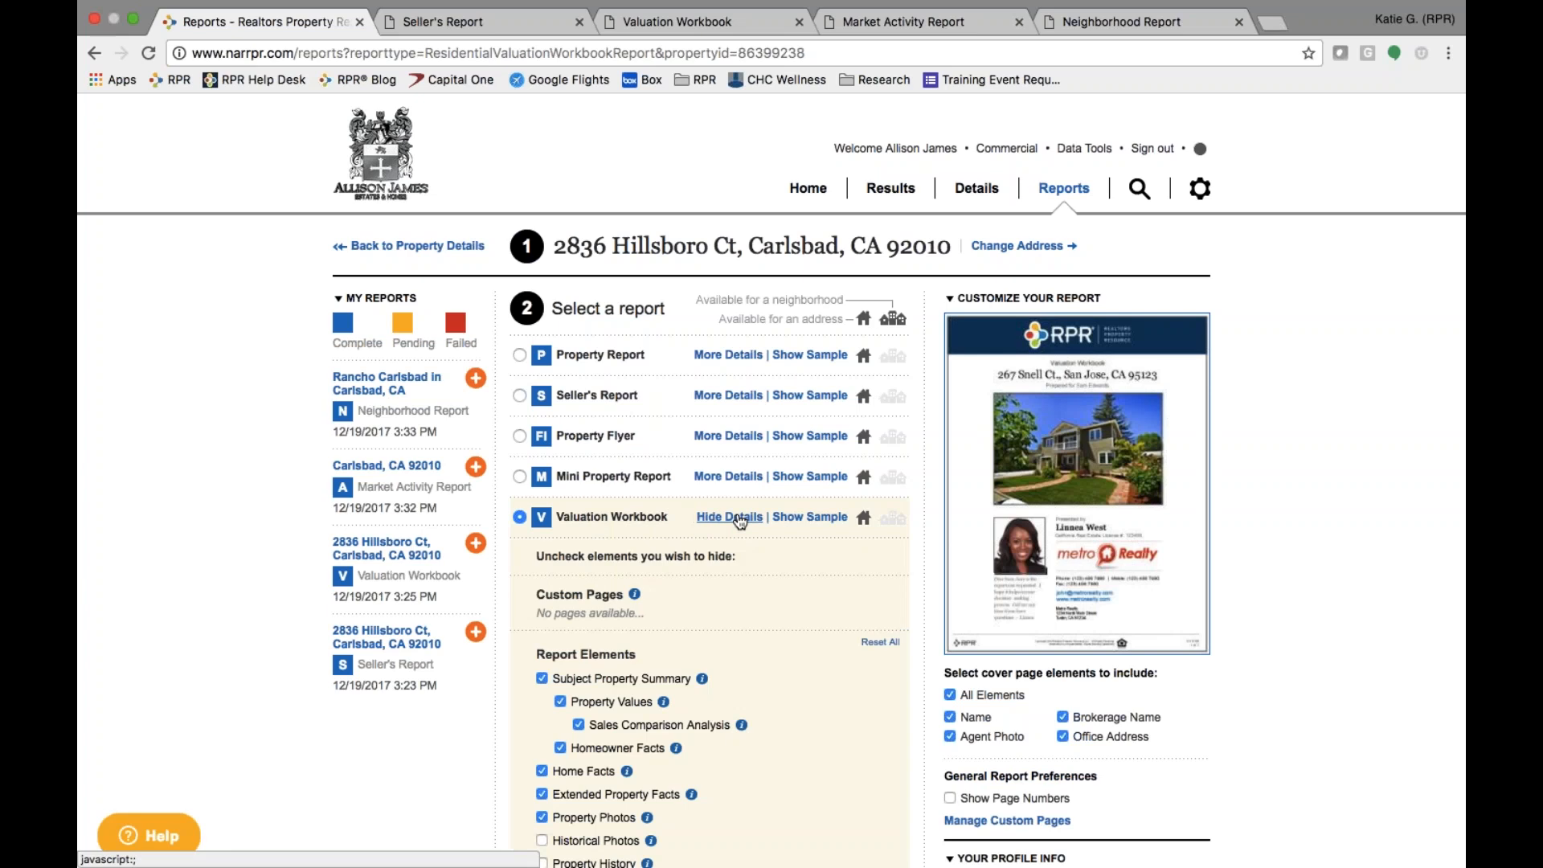
scroll(751, 736, "down", 5)
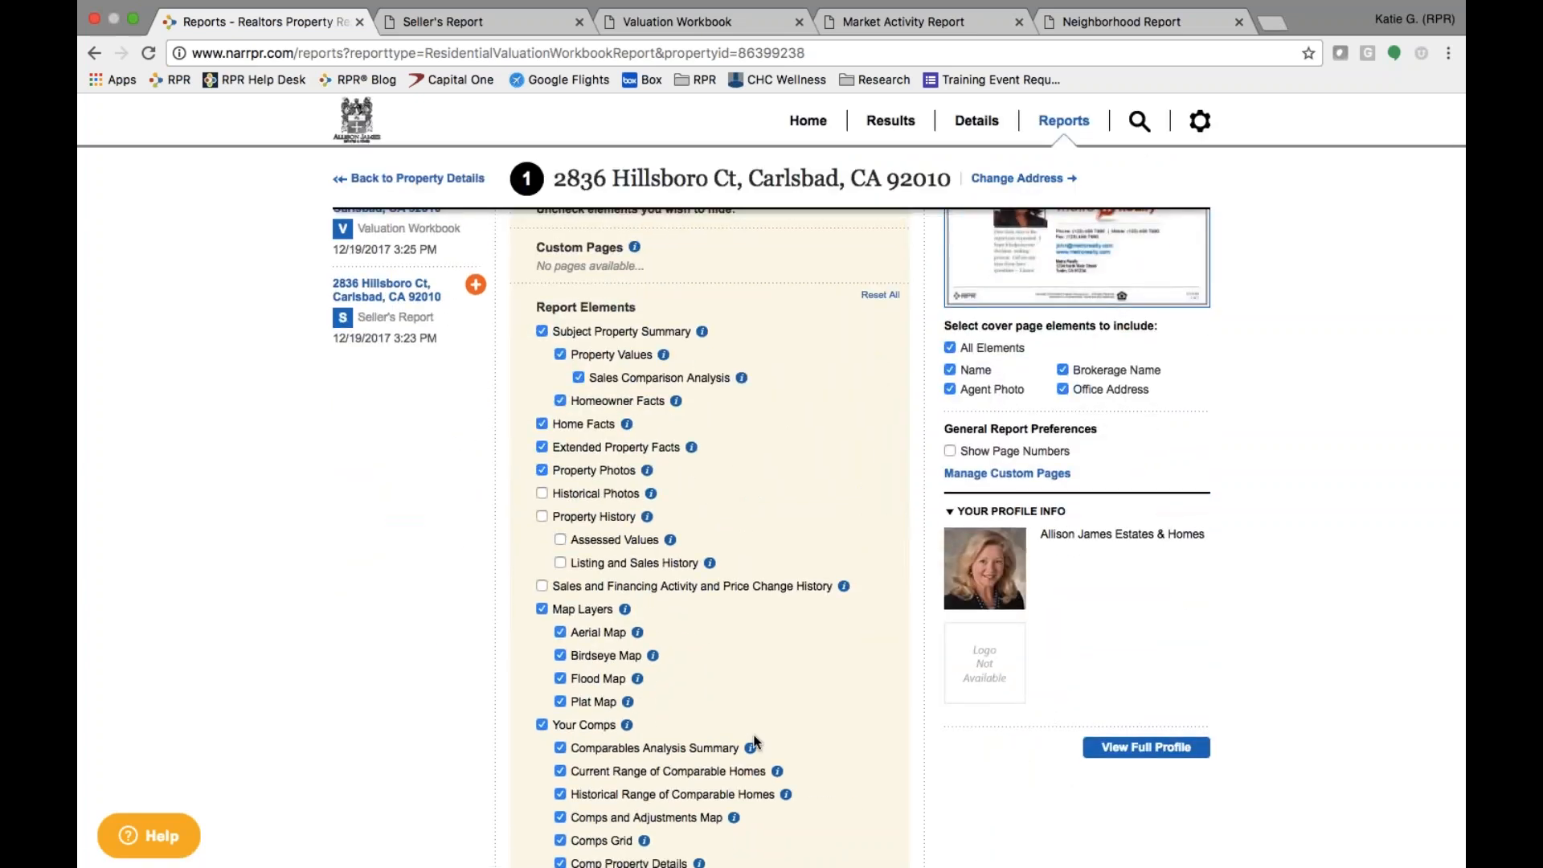
scroll(755, 741, "down", 9)
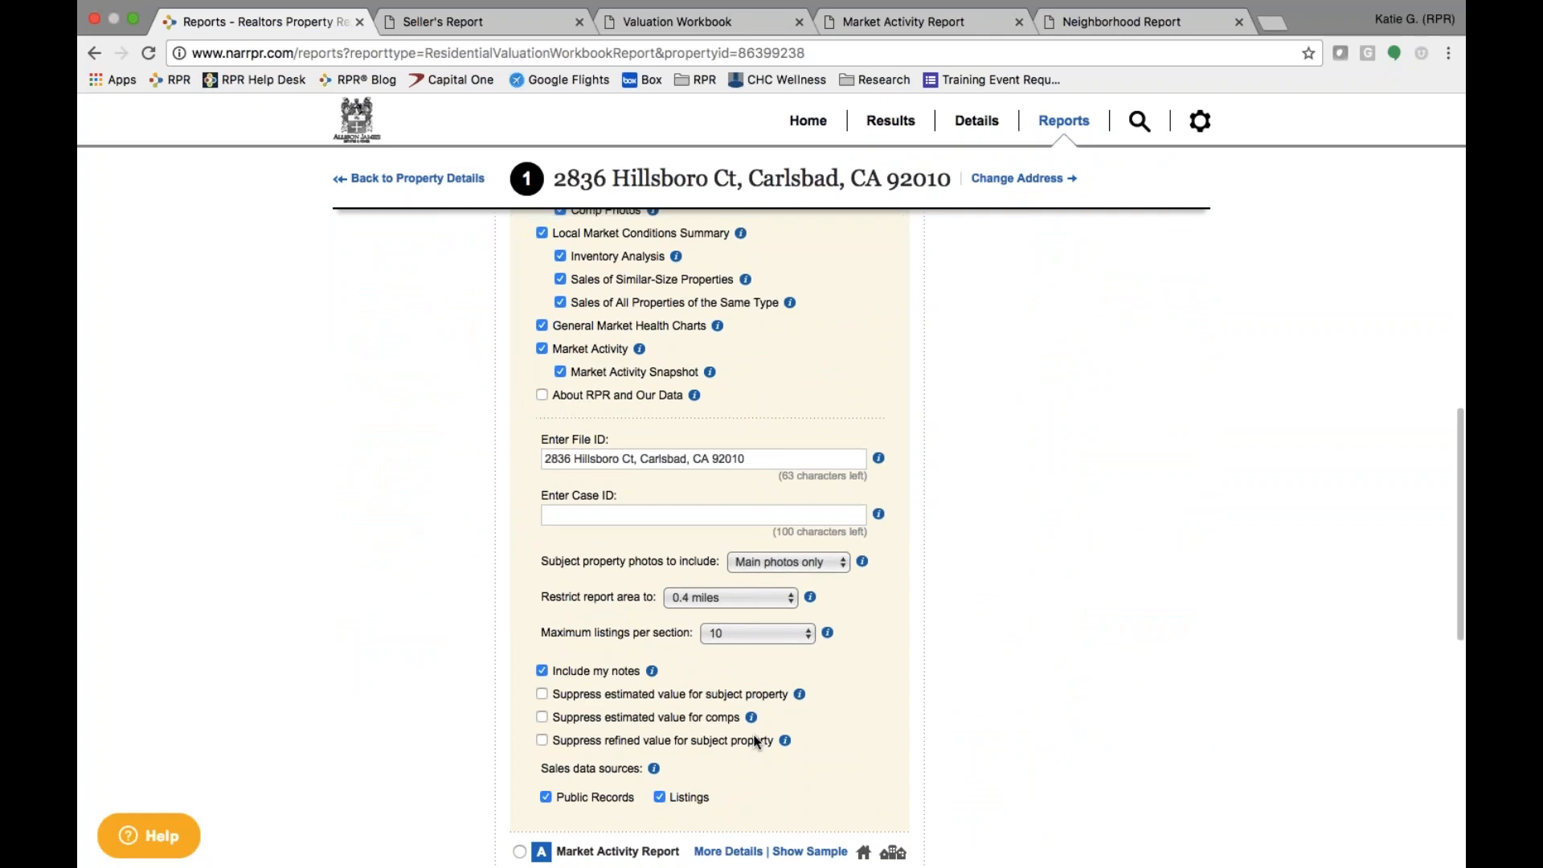
scroll(756, 740, "down", 3)
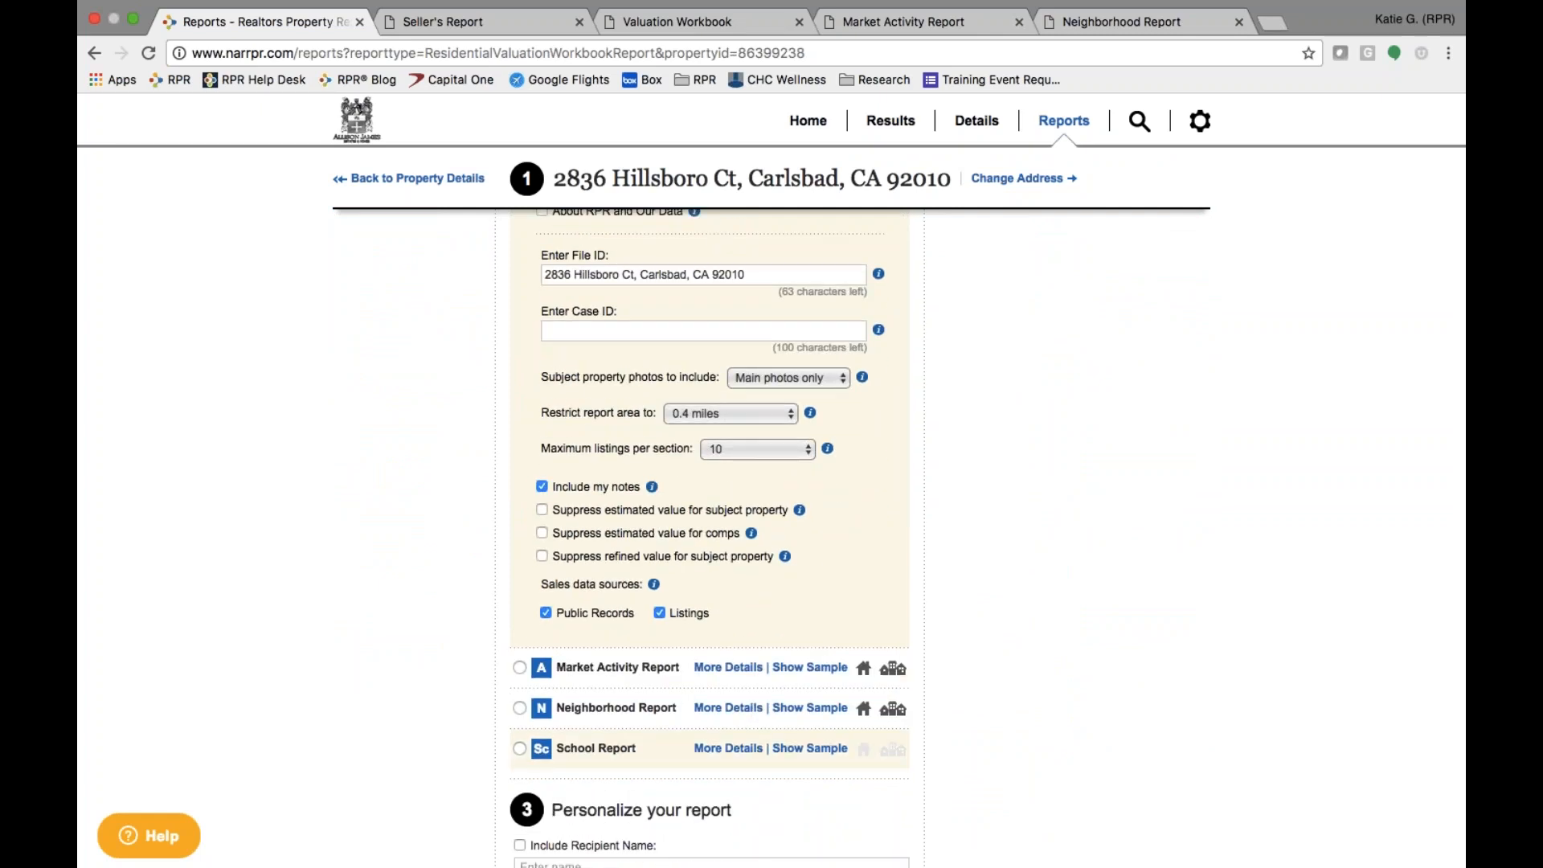
scroll(755, 741, "down", 7)
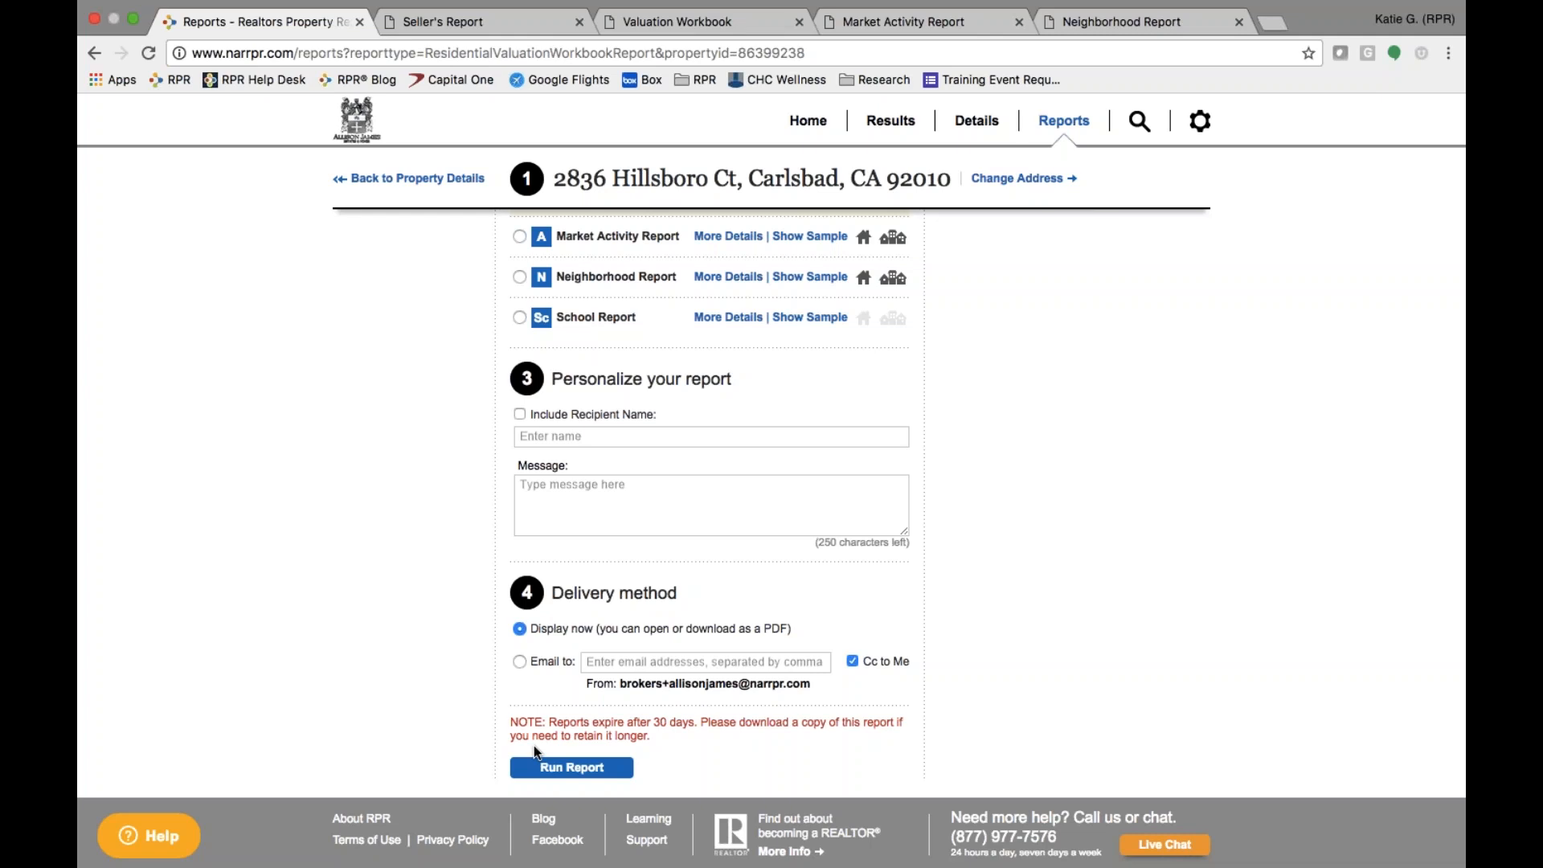
- Switch to the Valuation Workbook PDF and read through its comps pages to Local Market Conditions: Summary
left_click(722, 24)
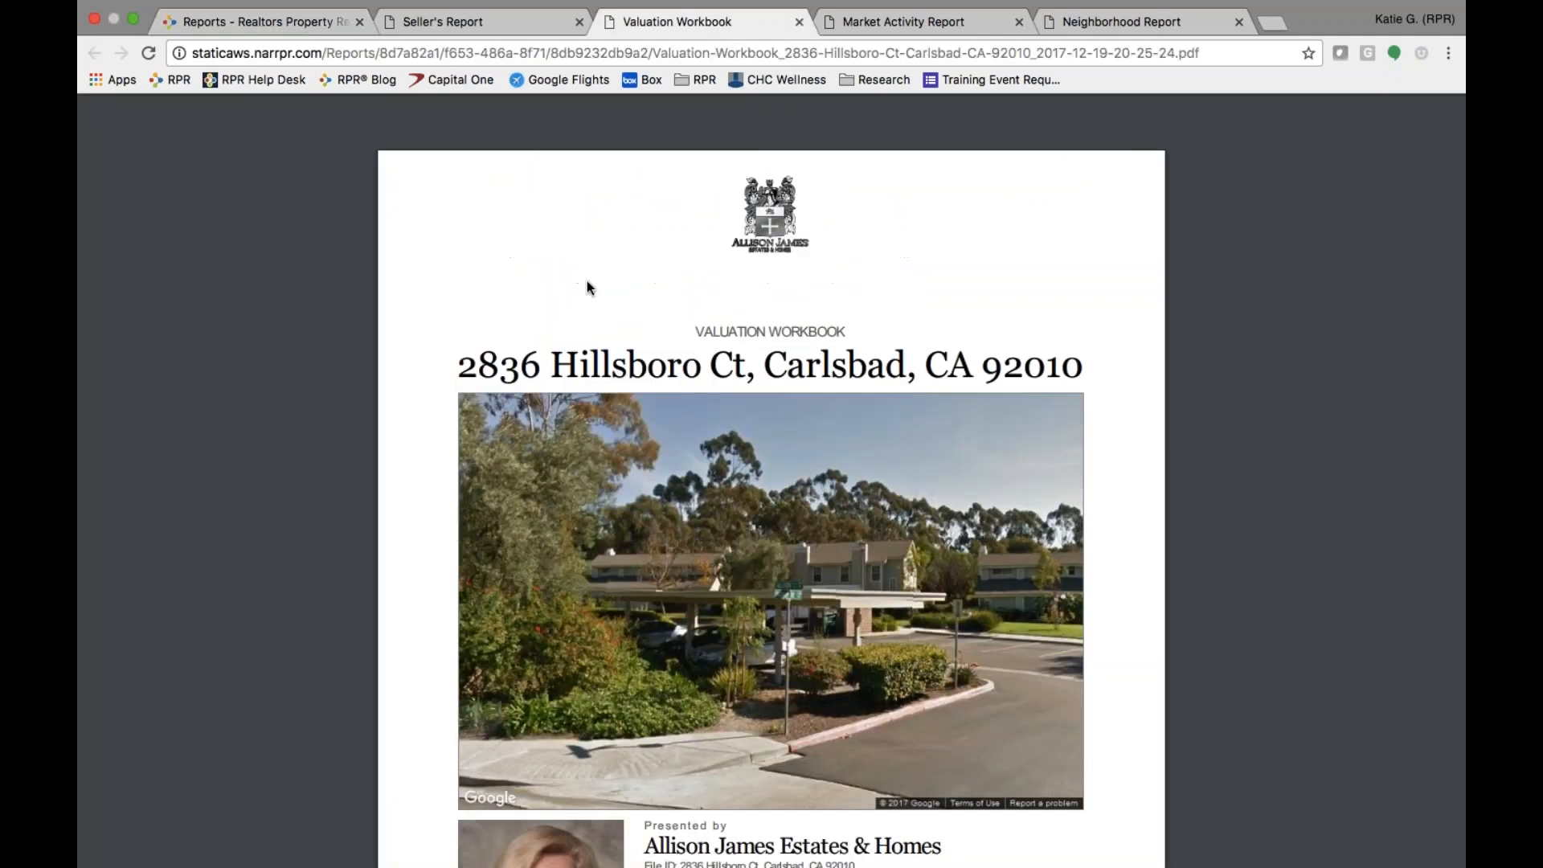
scroll(625, 582, "down", 8)
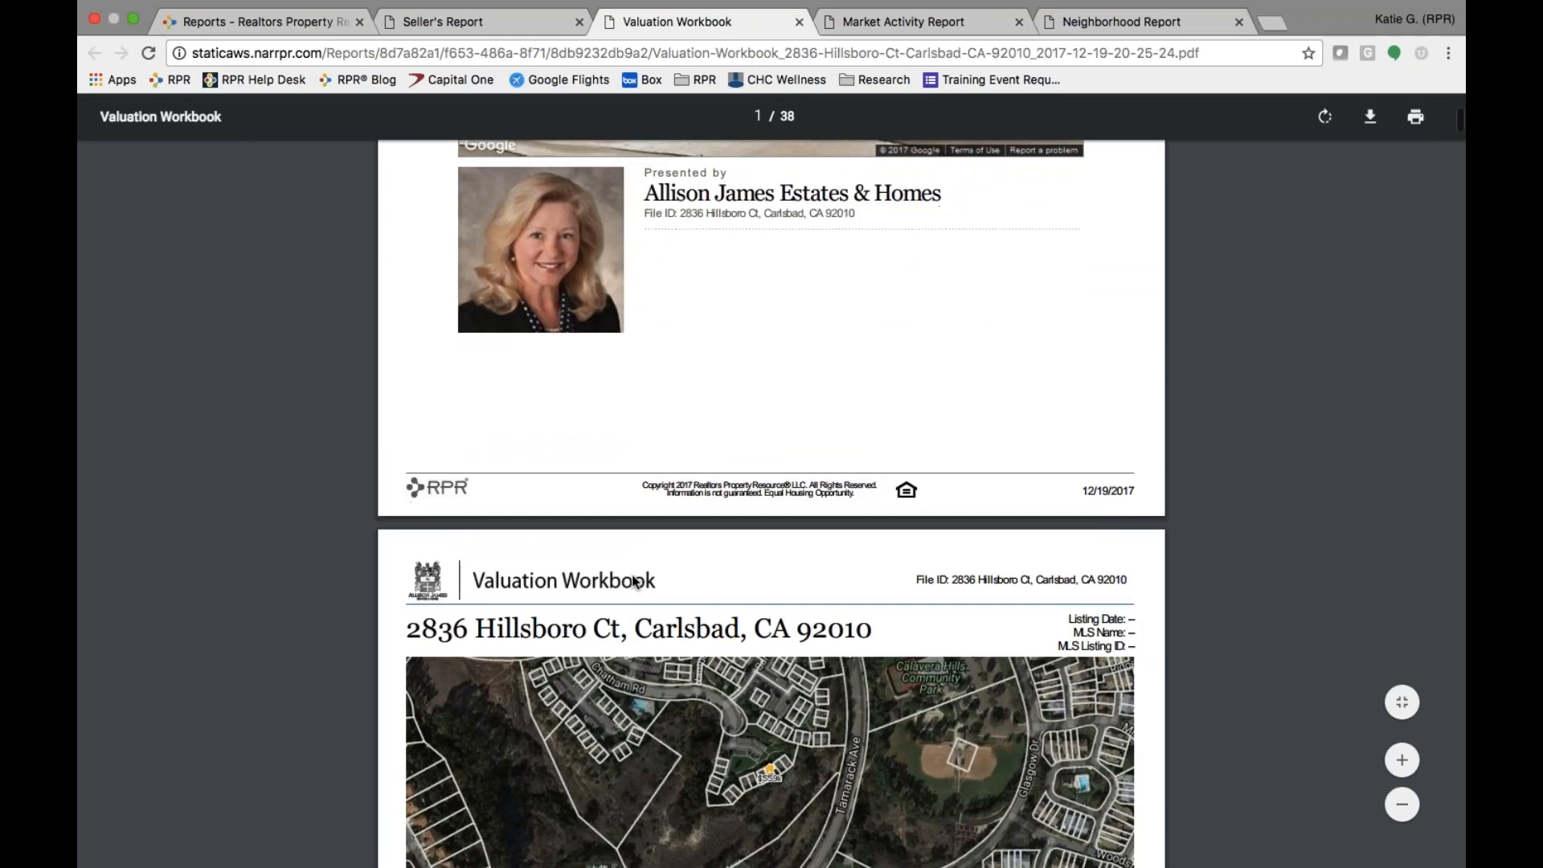
scroll(631, 576, "down", 2)
scroll(631, 575, "down", 9)
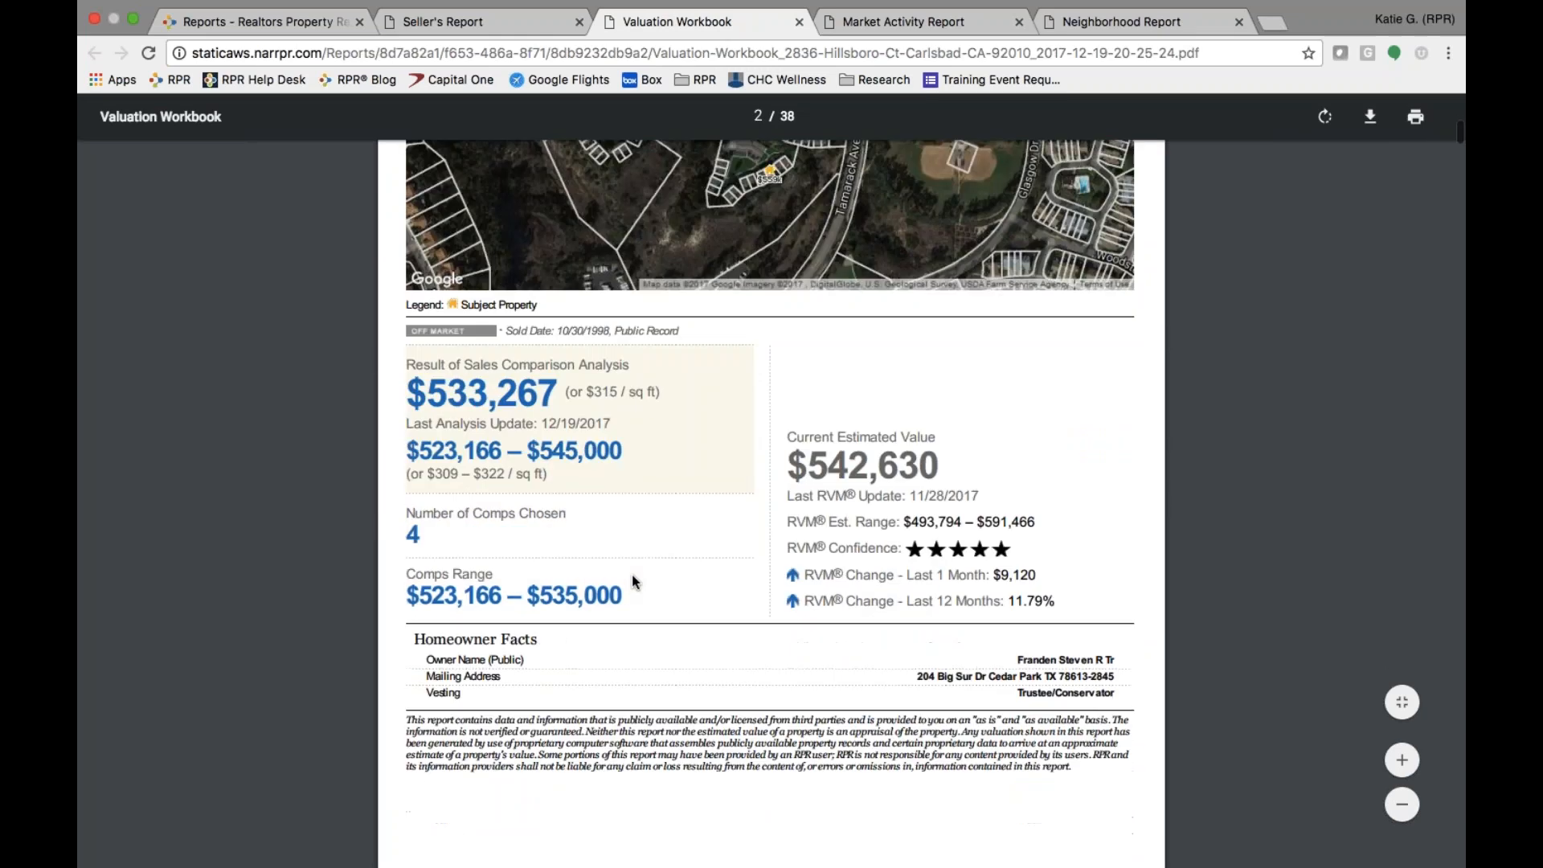
scroll(631, 574, "down", 6)
scroll(632, 573, "down", 7)
scroll(631, 574, "down", 12)
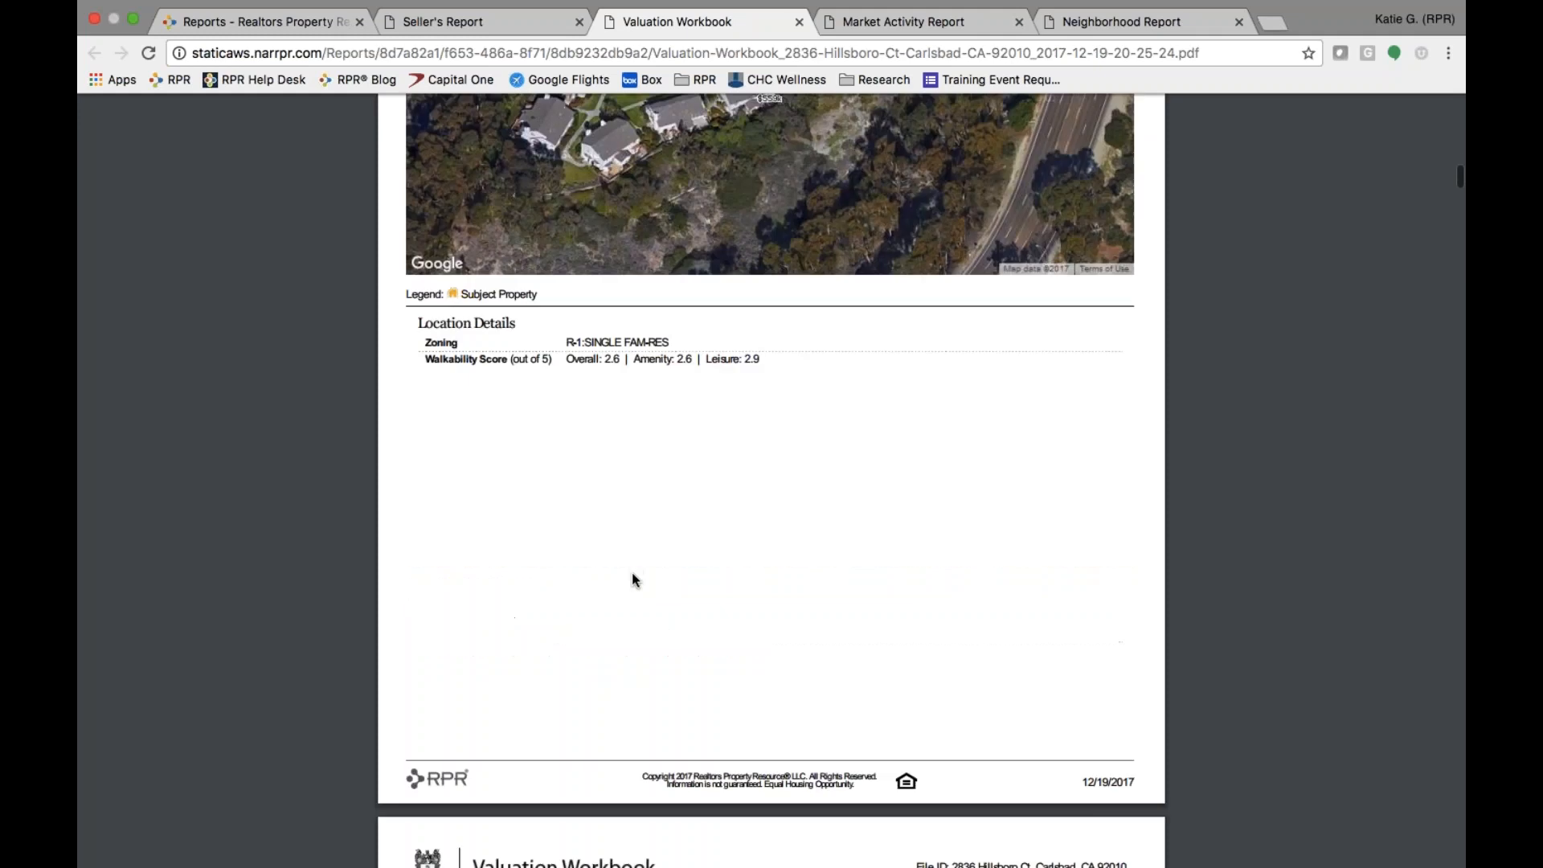
scroll(633, 574, "down", 13)
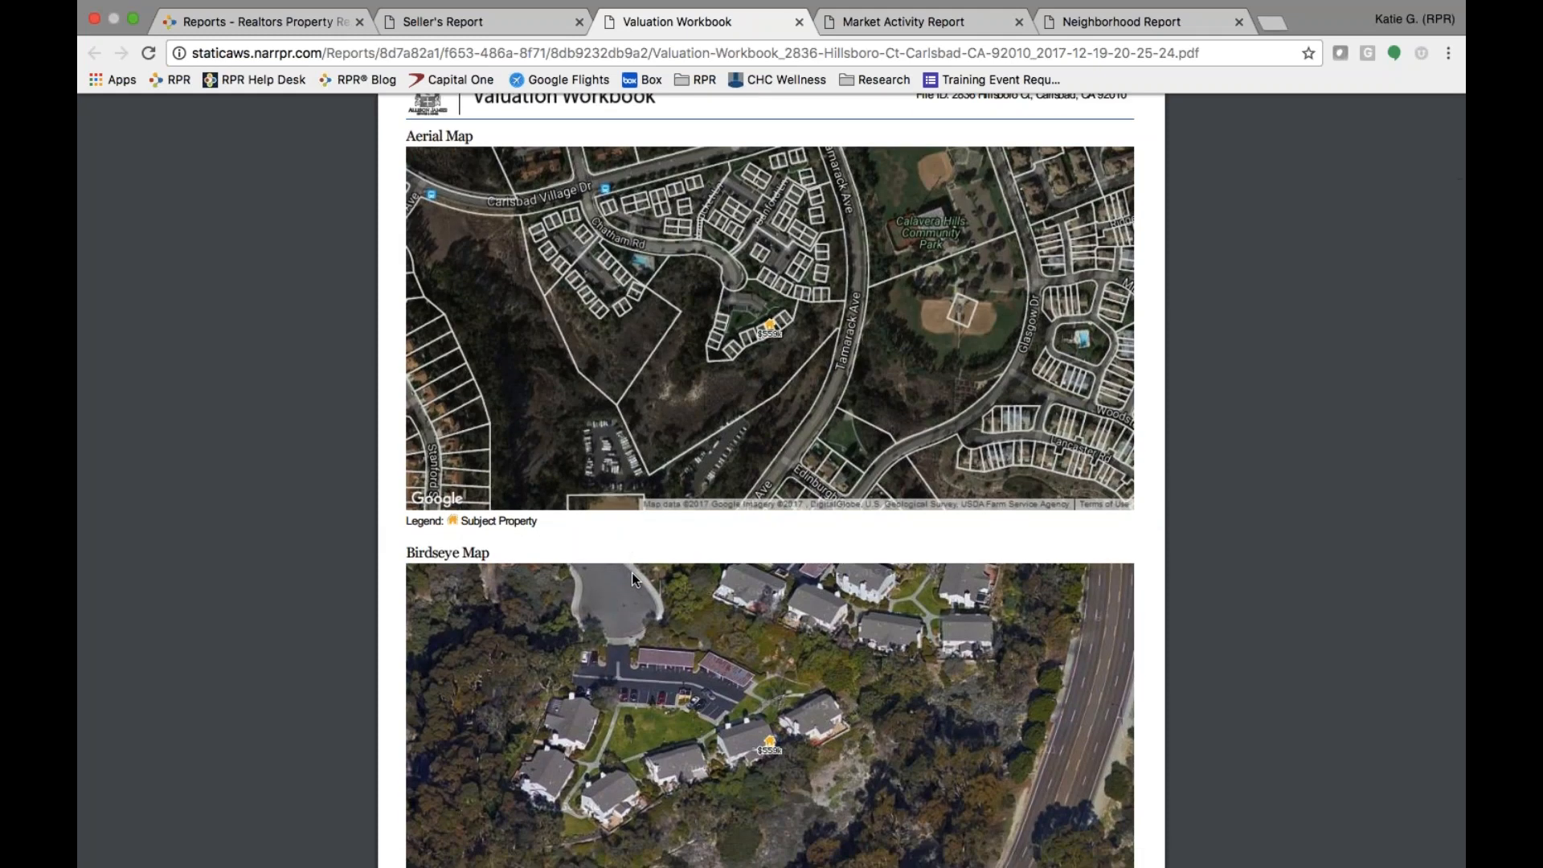
scroll(631, 572, "down", 14)
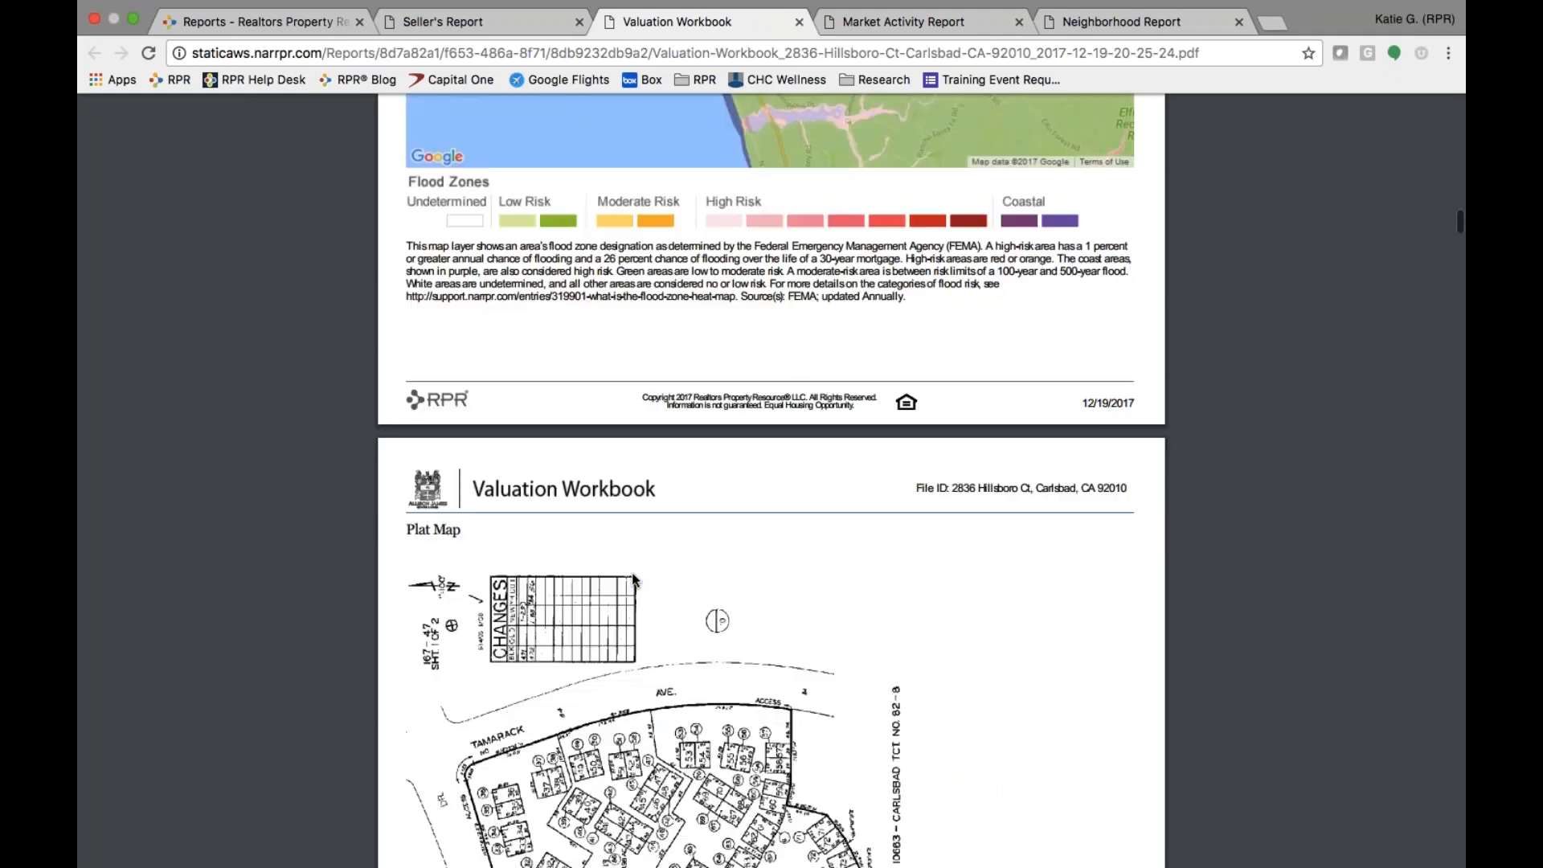
scroll(631, 572, "down", 13)
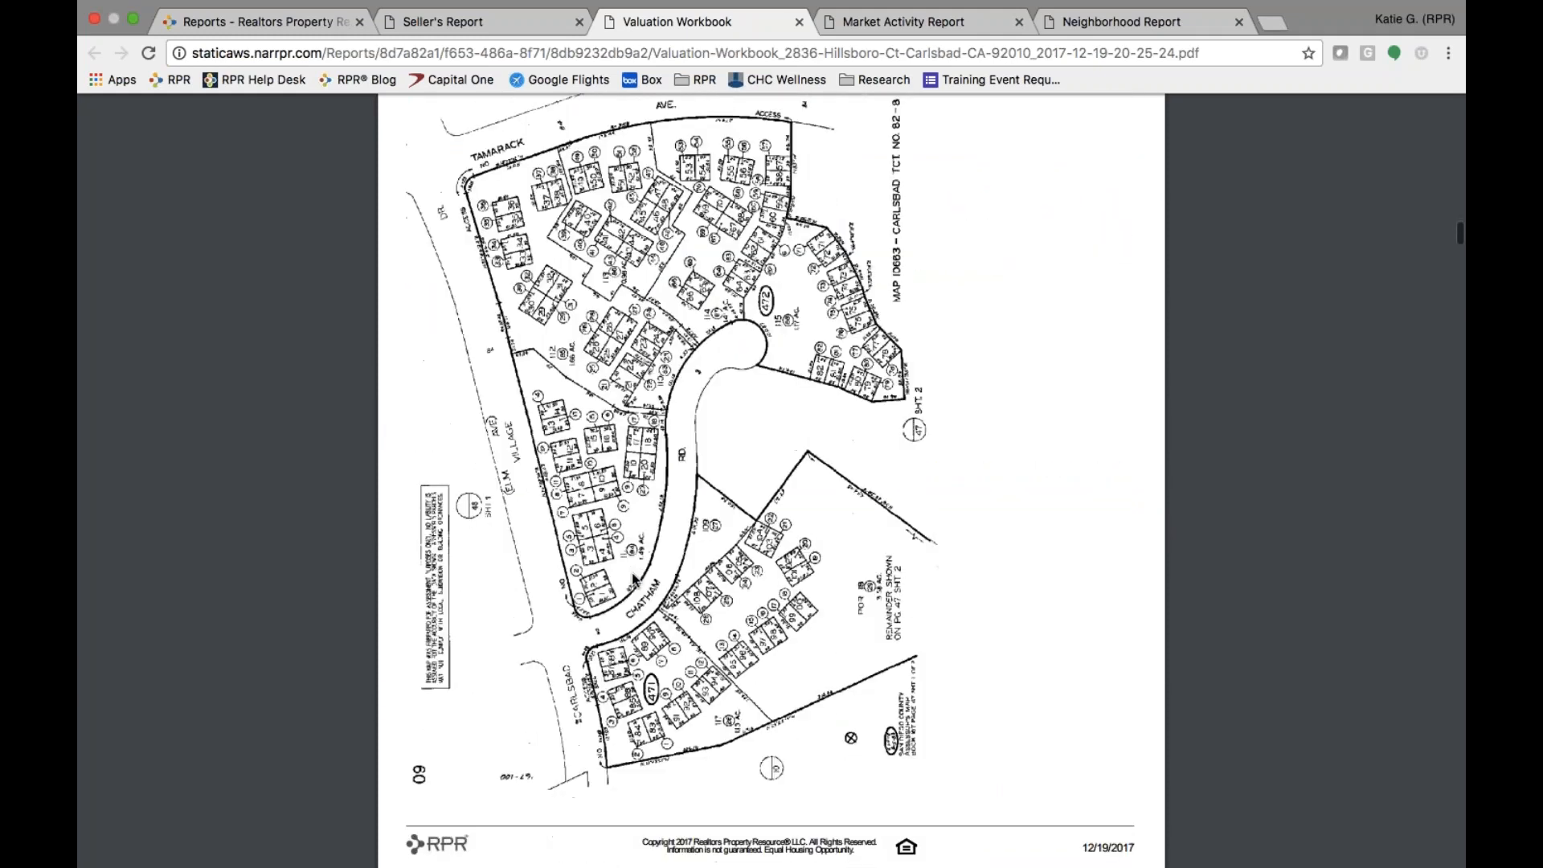
scroll(632, 579, "down", 5)
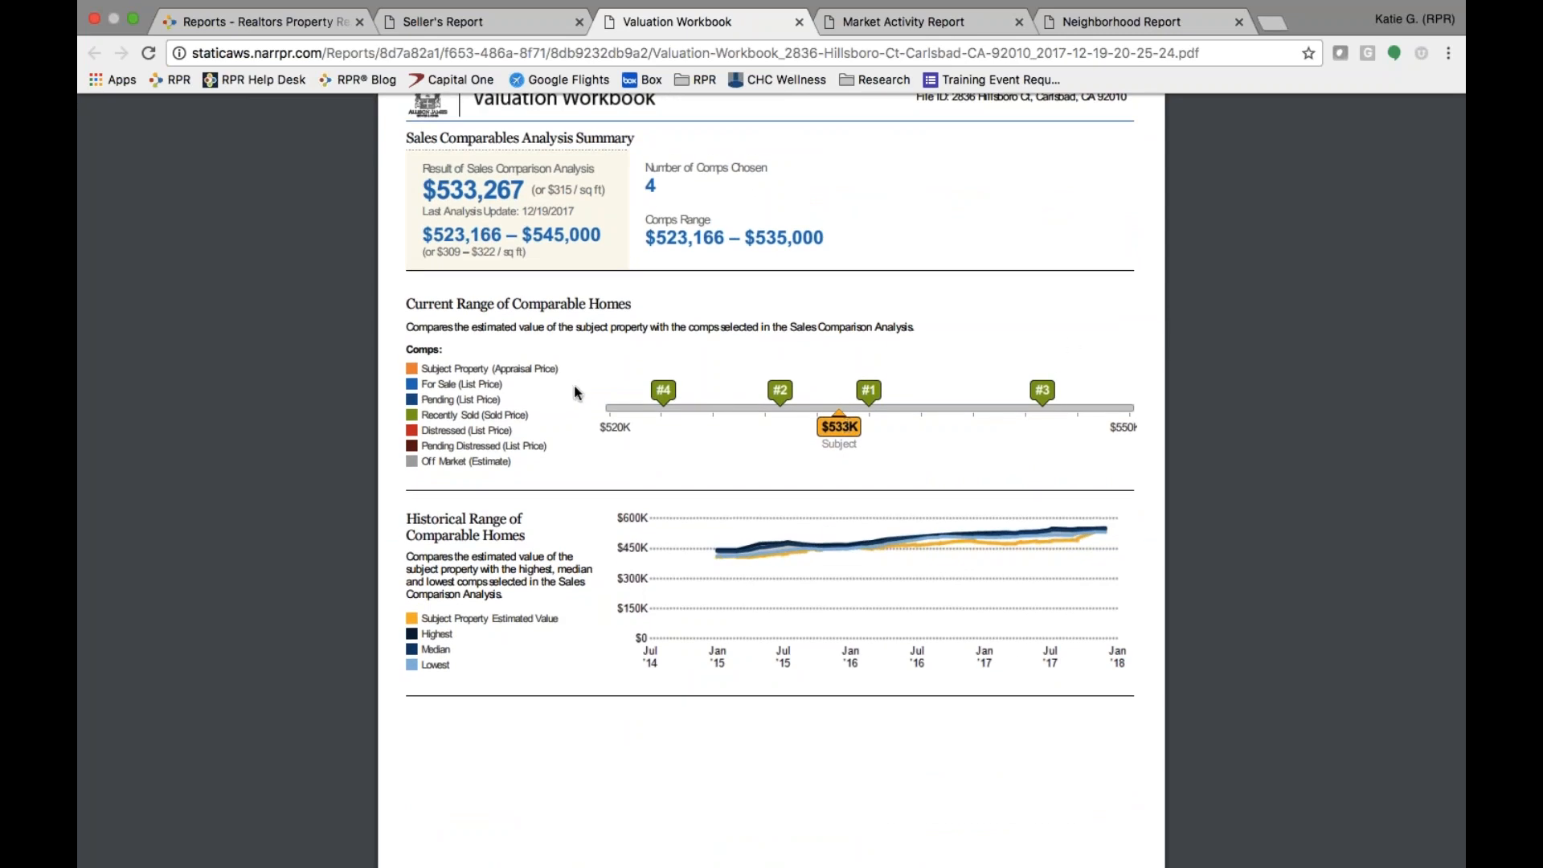
scroll(450, 612, "down", 10)
scroll(449, 612, "down", 4)
scroll(449, 612, "down", 6)
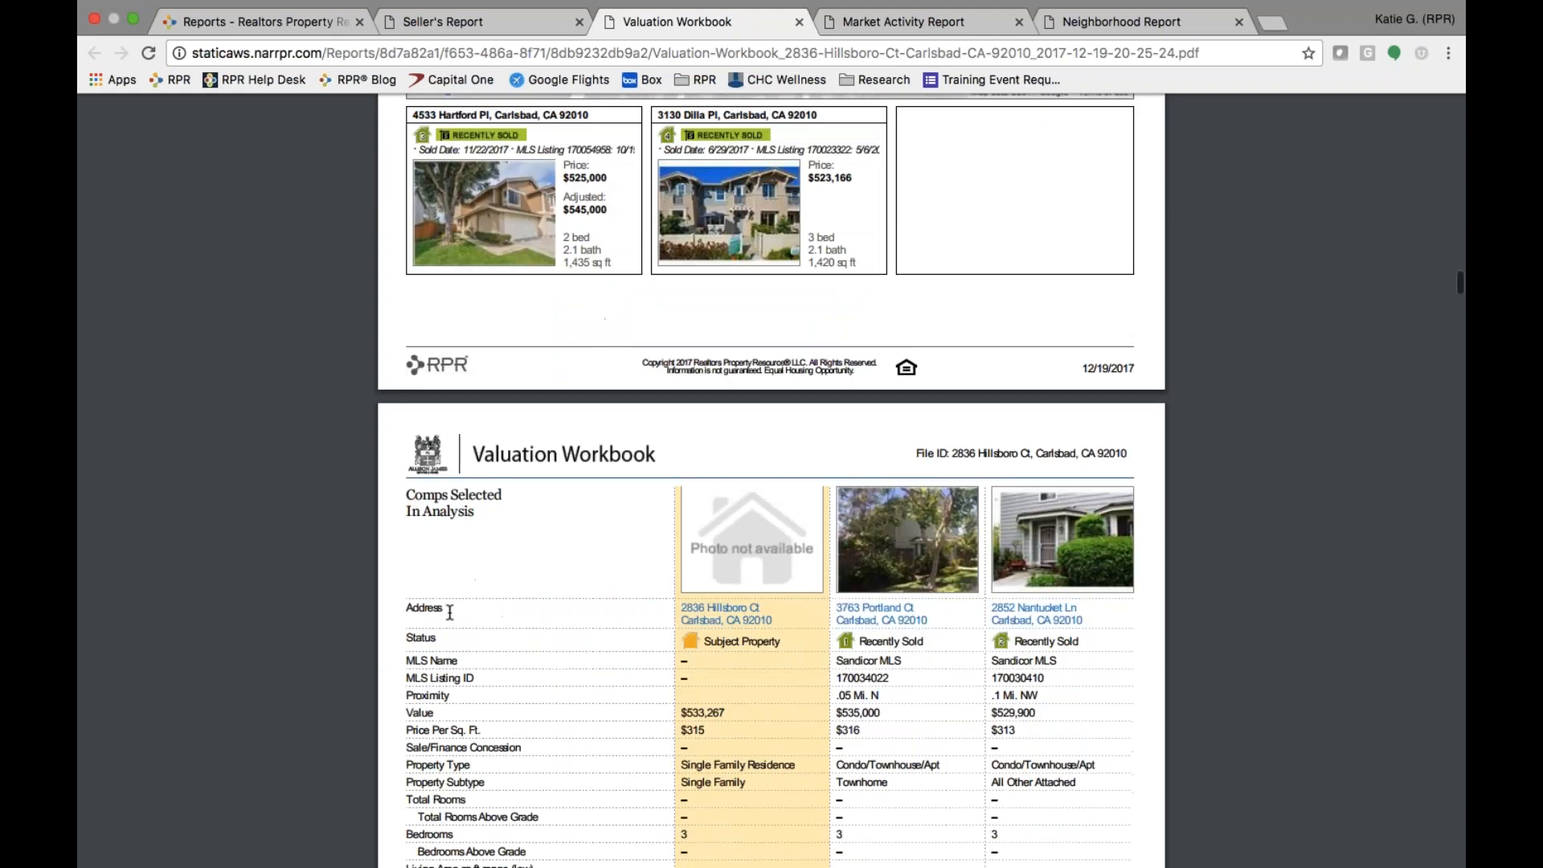
scroll(449, 612, "down", 5)
scroll(449, 612, "down", 20)
scroll(449, 612, "down", 20)
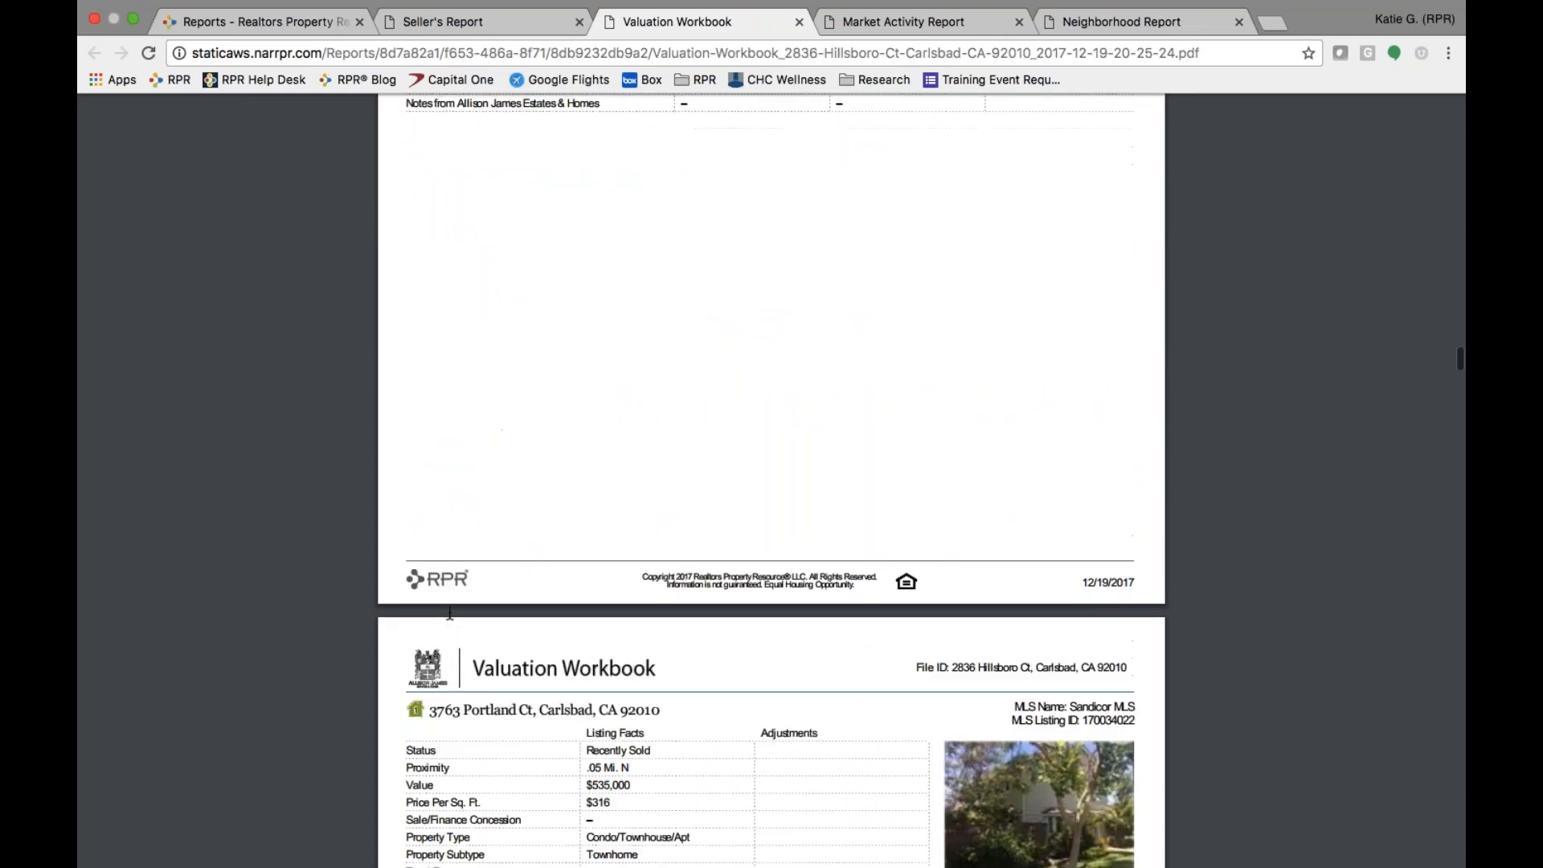
scroll(450, 612, "down", 6)
scroll(449, 612, "down", 4)
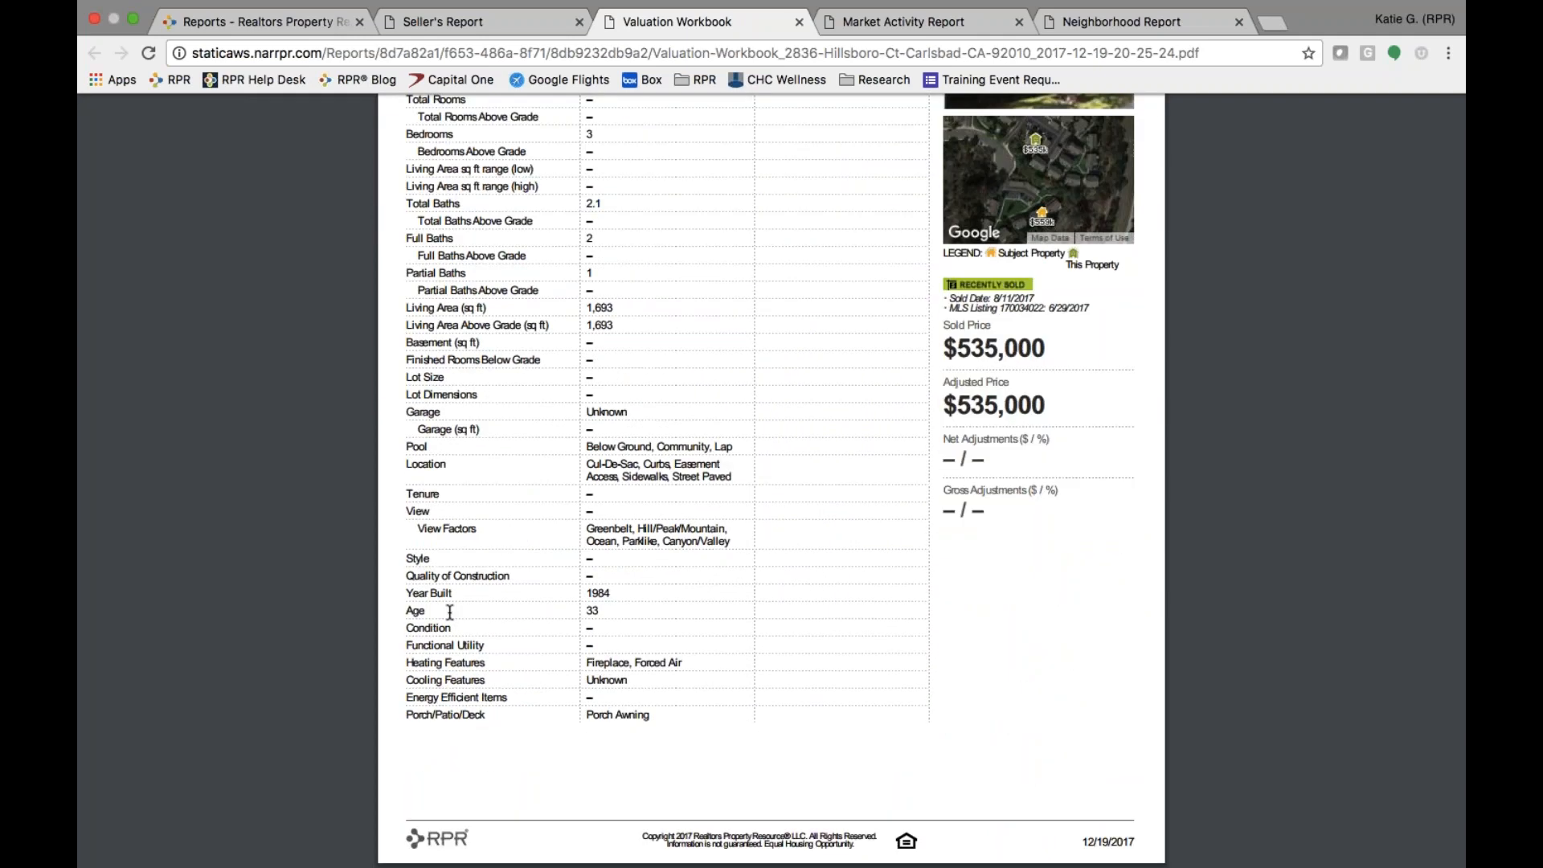
scroll(450, 613, "down", 10)
scroll(449, 612, "down", 8)
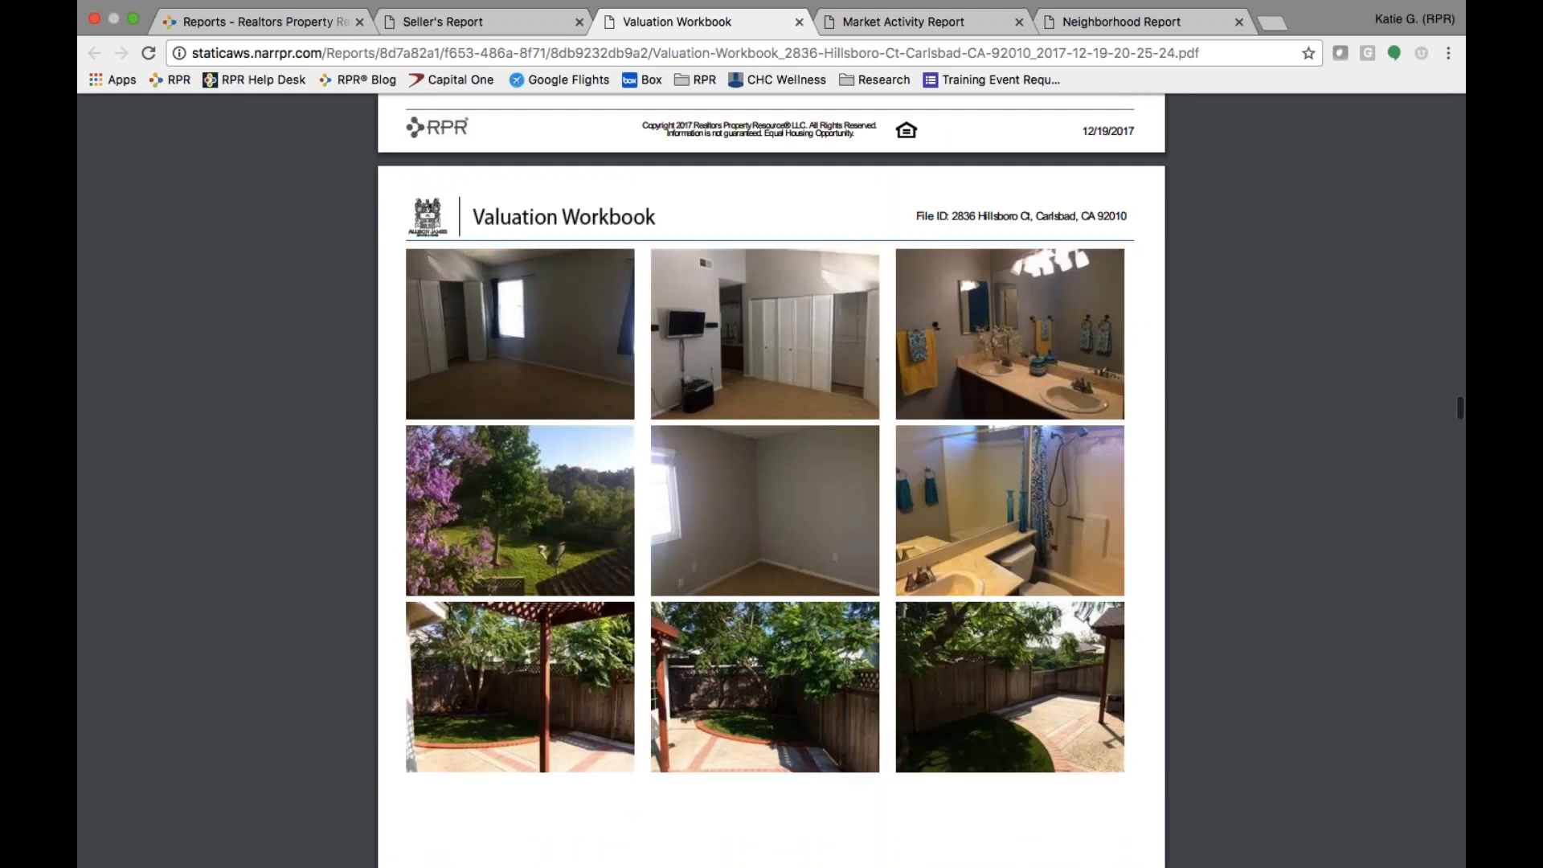
scroll(450, 612, "down", 9)
scroll(449, 612, "down", 10)
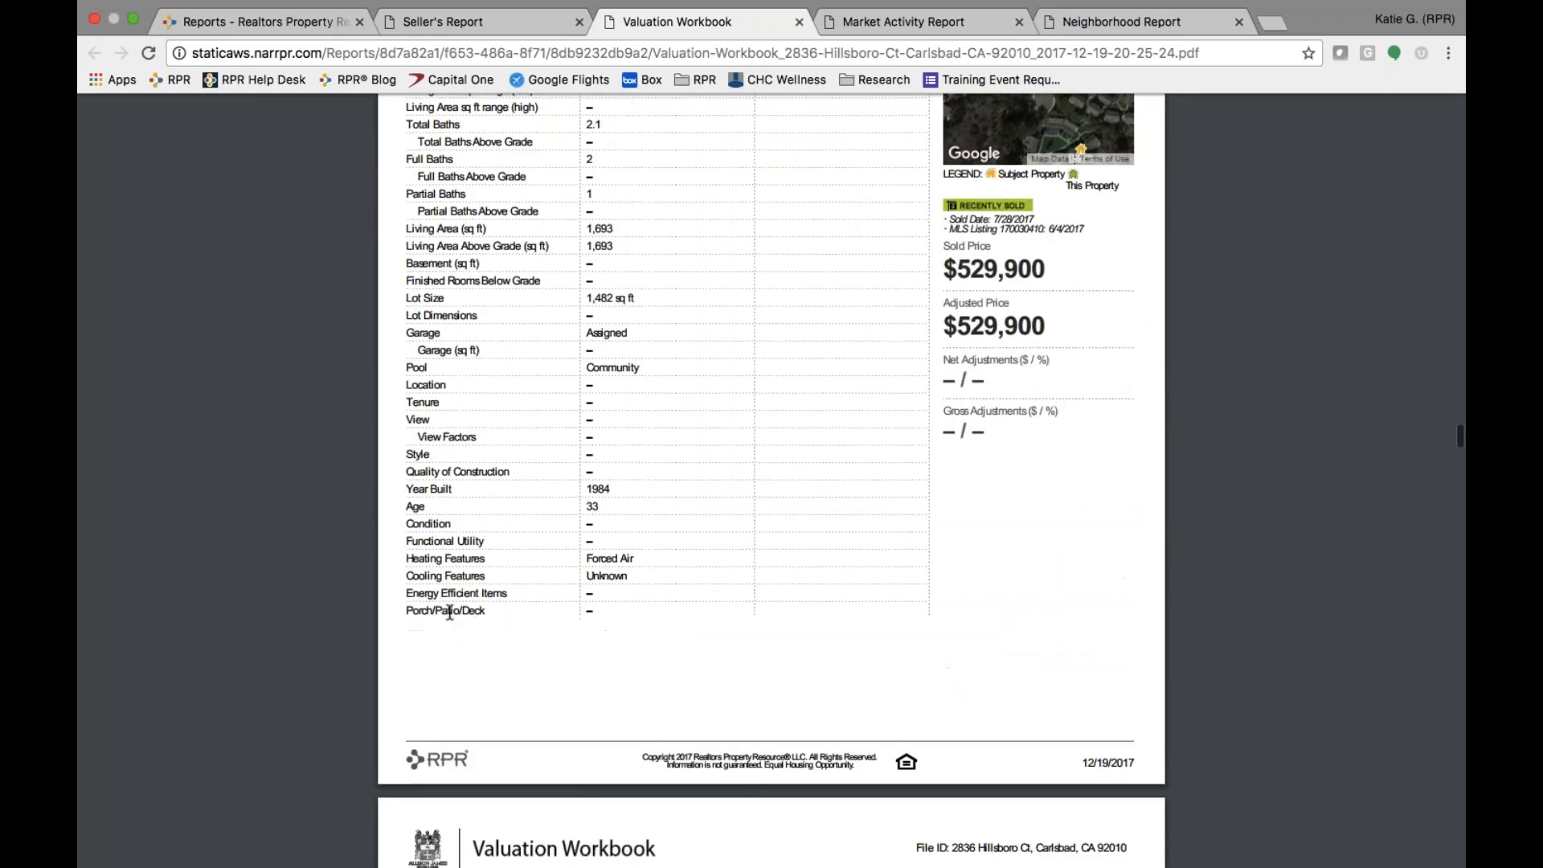
scroll(449, 613, "down", 8)
scroll(449, 613, "down", 20)
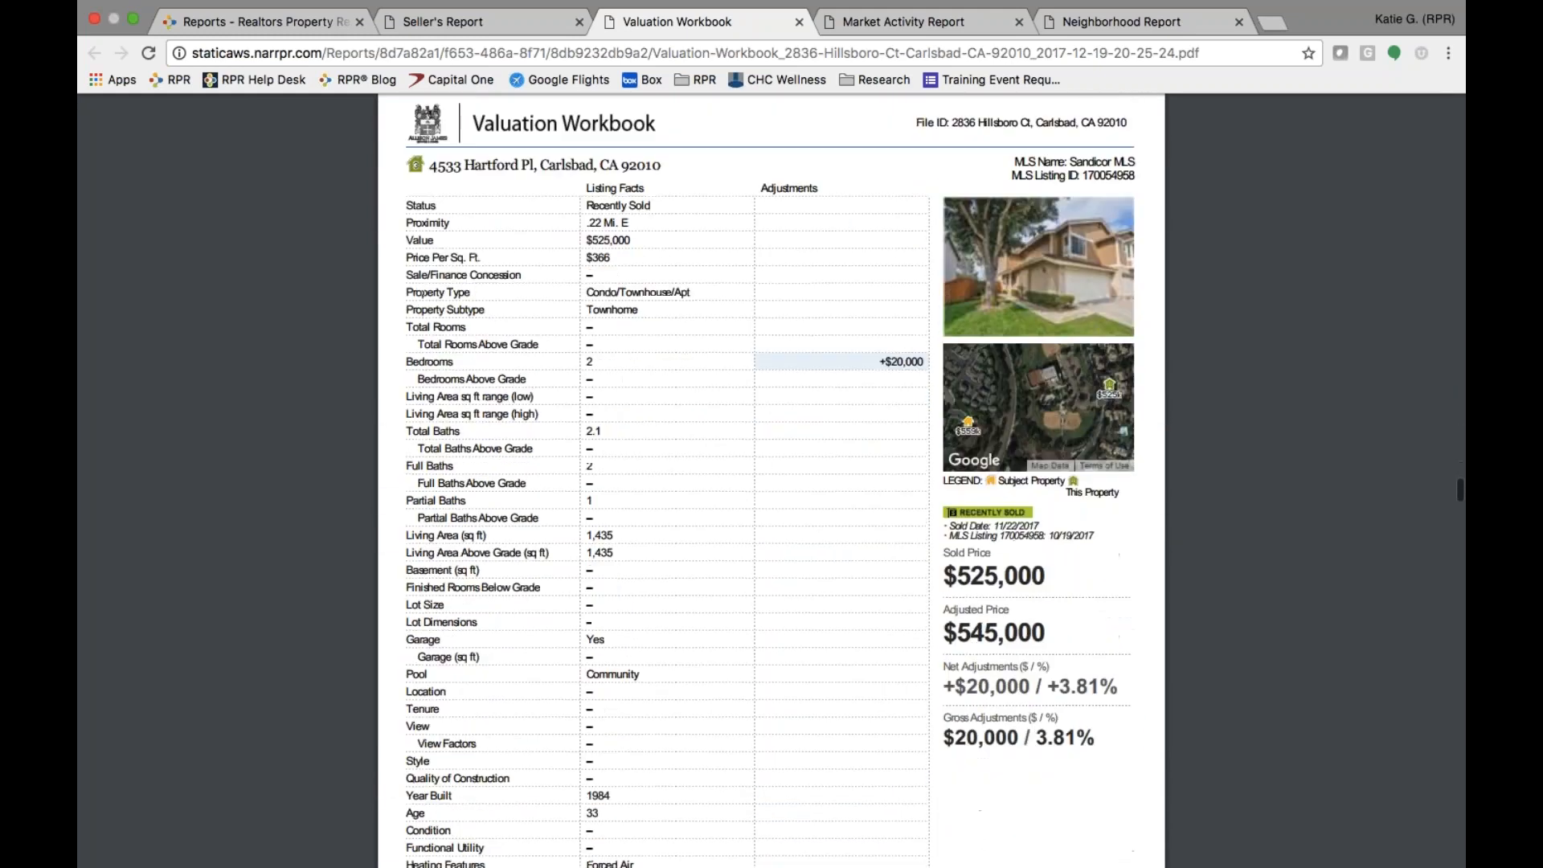
scroll(449, 612, "down", 20)
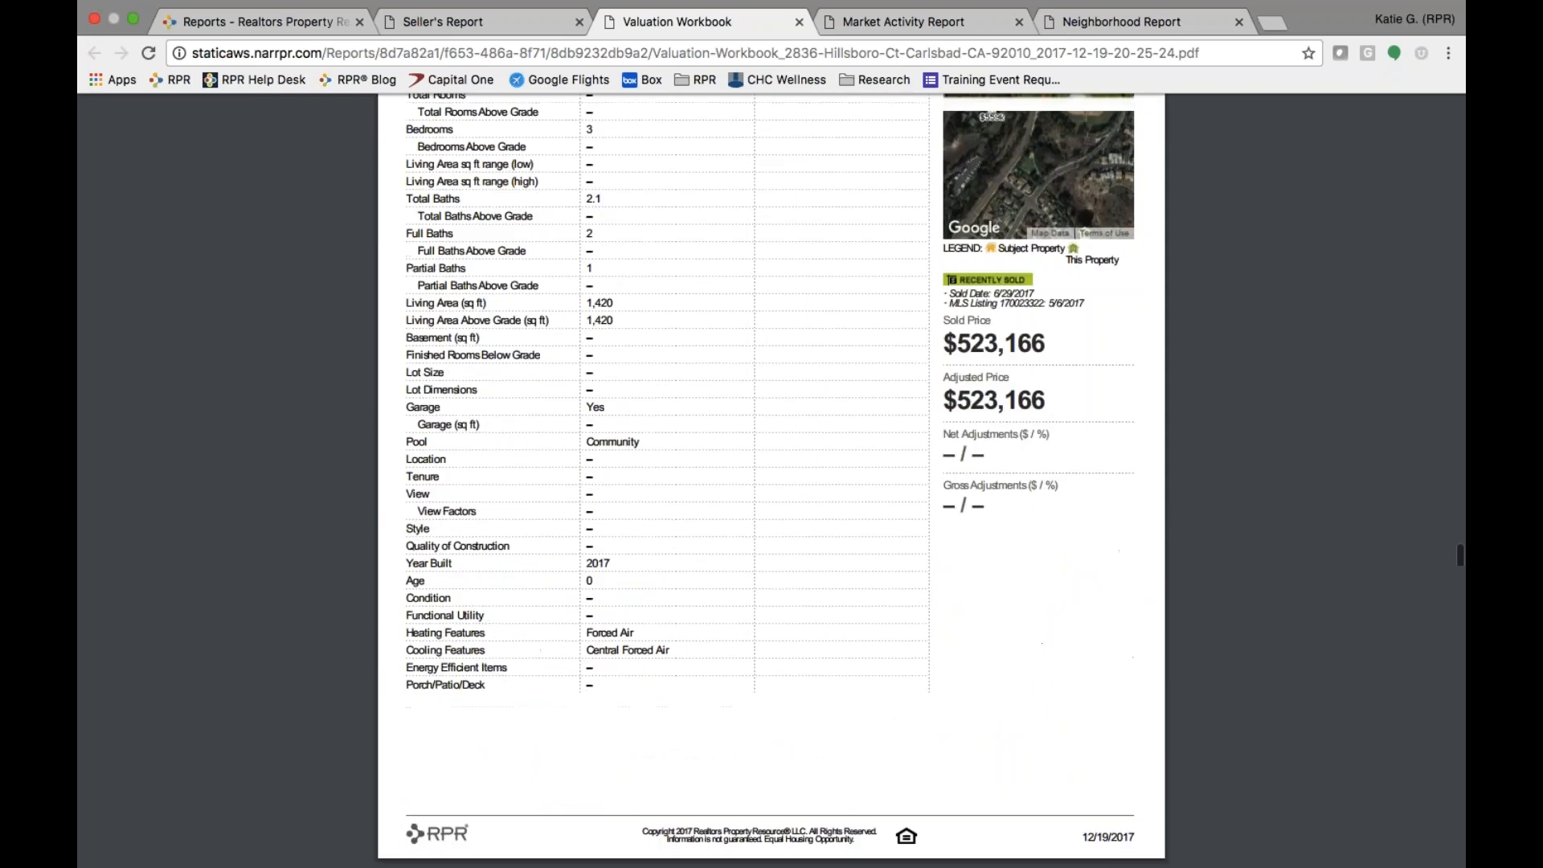
scroll(771, 482, "down", 3)
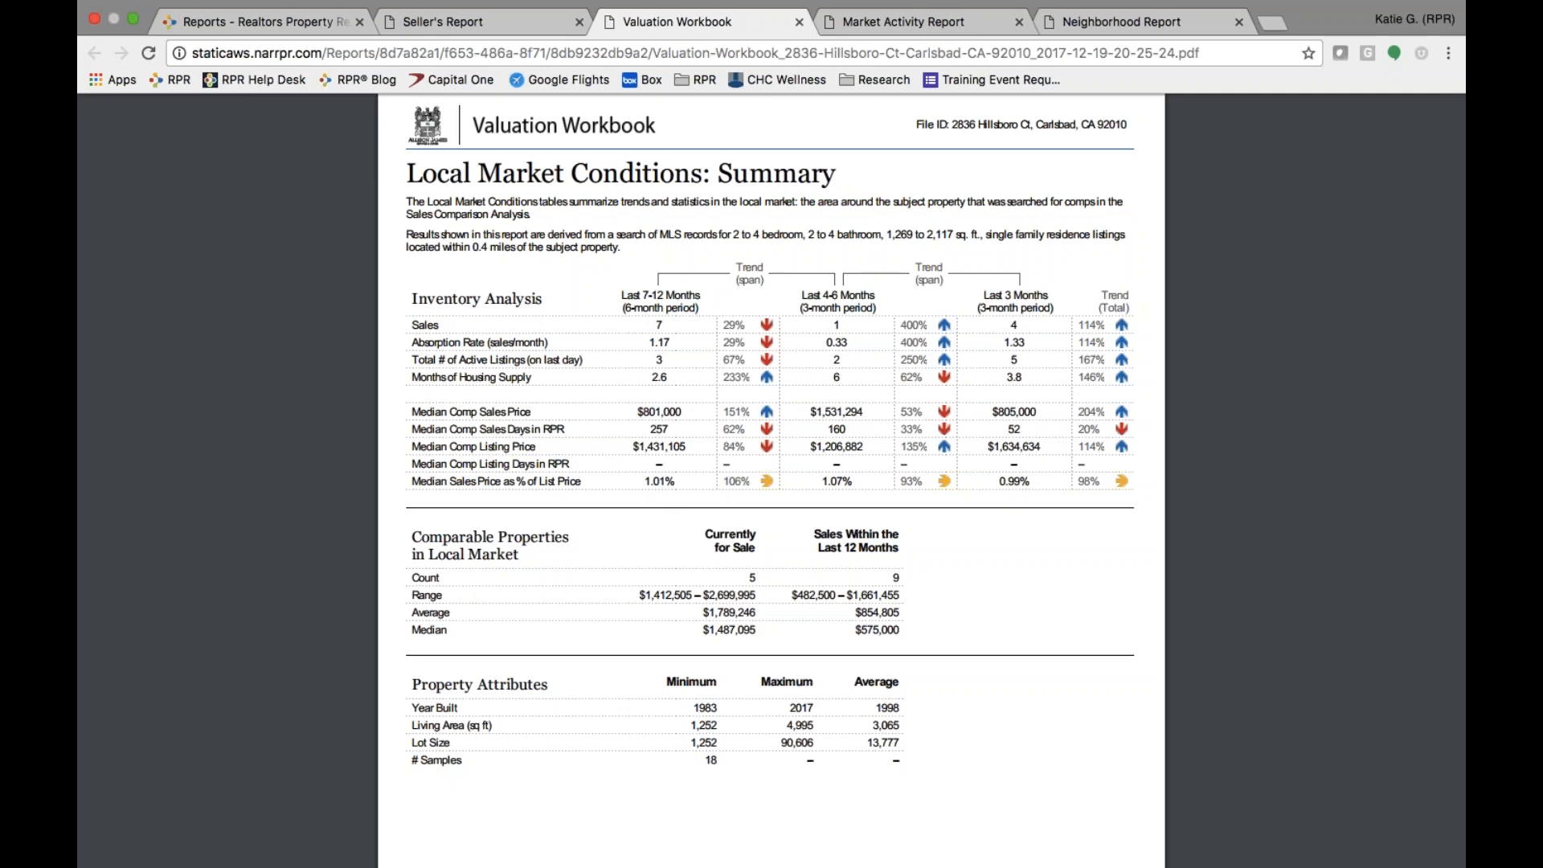
scroll(771, 482, "down", 10)
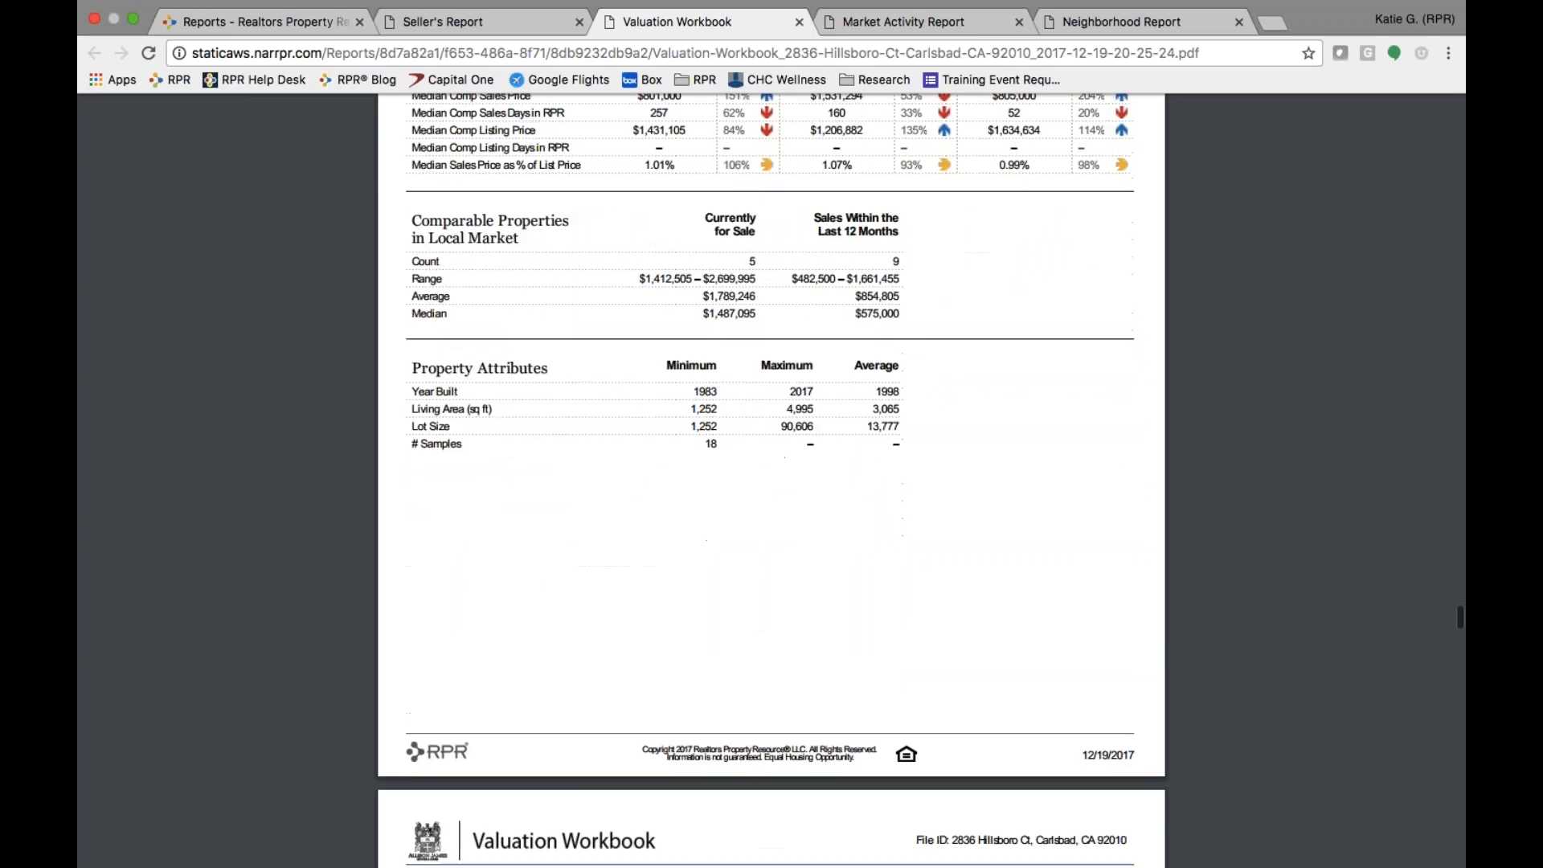
scroll(771, 482, "down", 5)
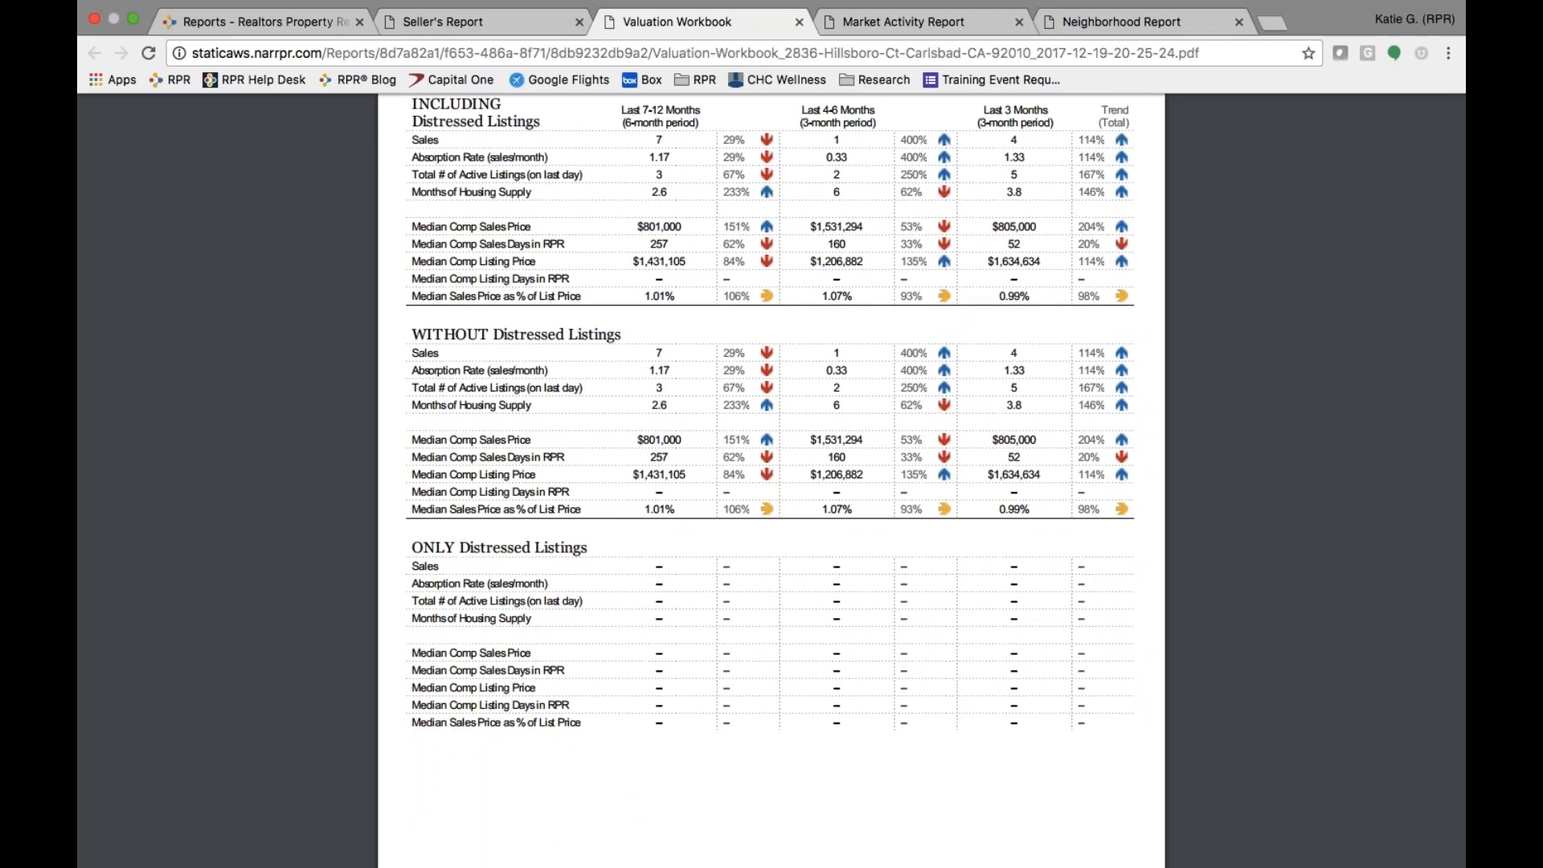
scroll(772, 483, "down", 3)
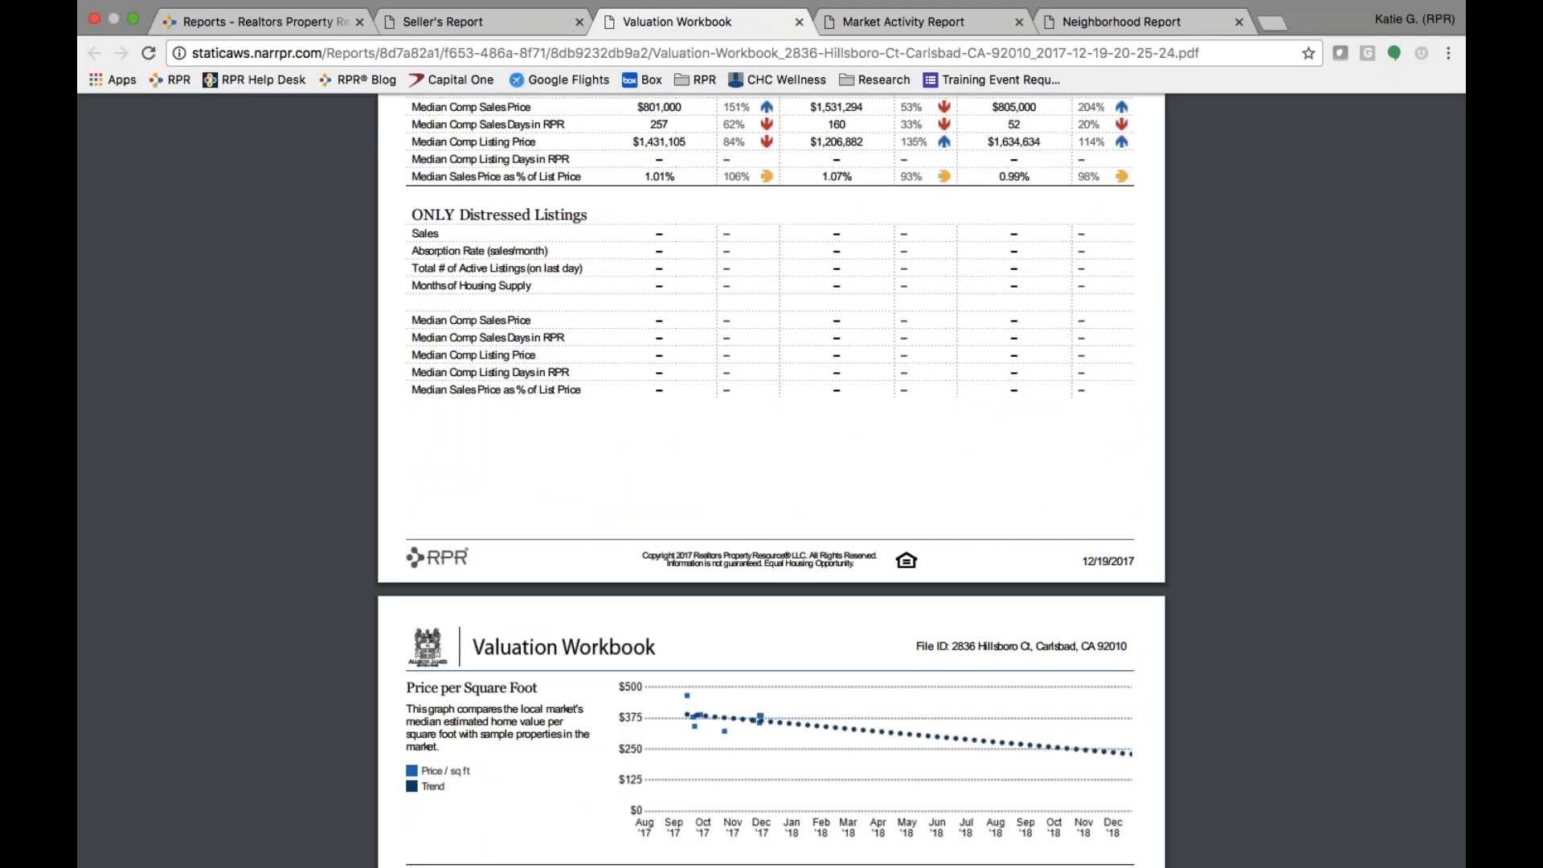
scroll(772, 482, "down", 10)
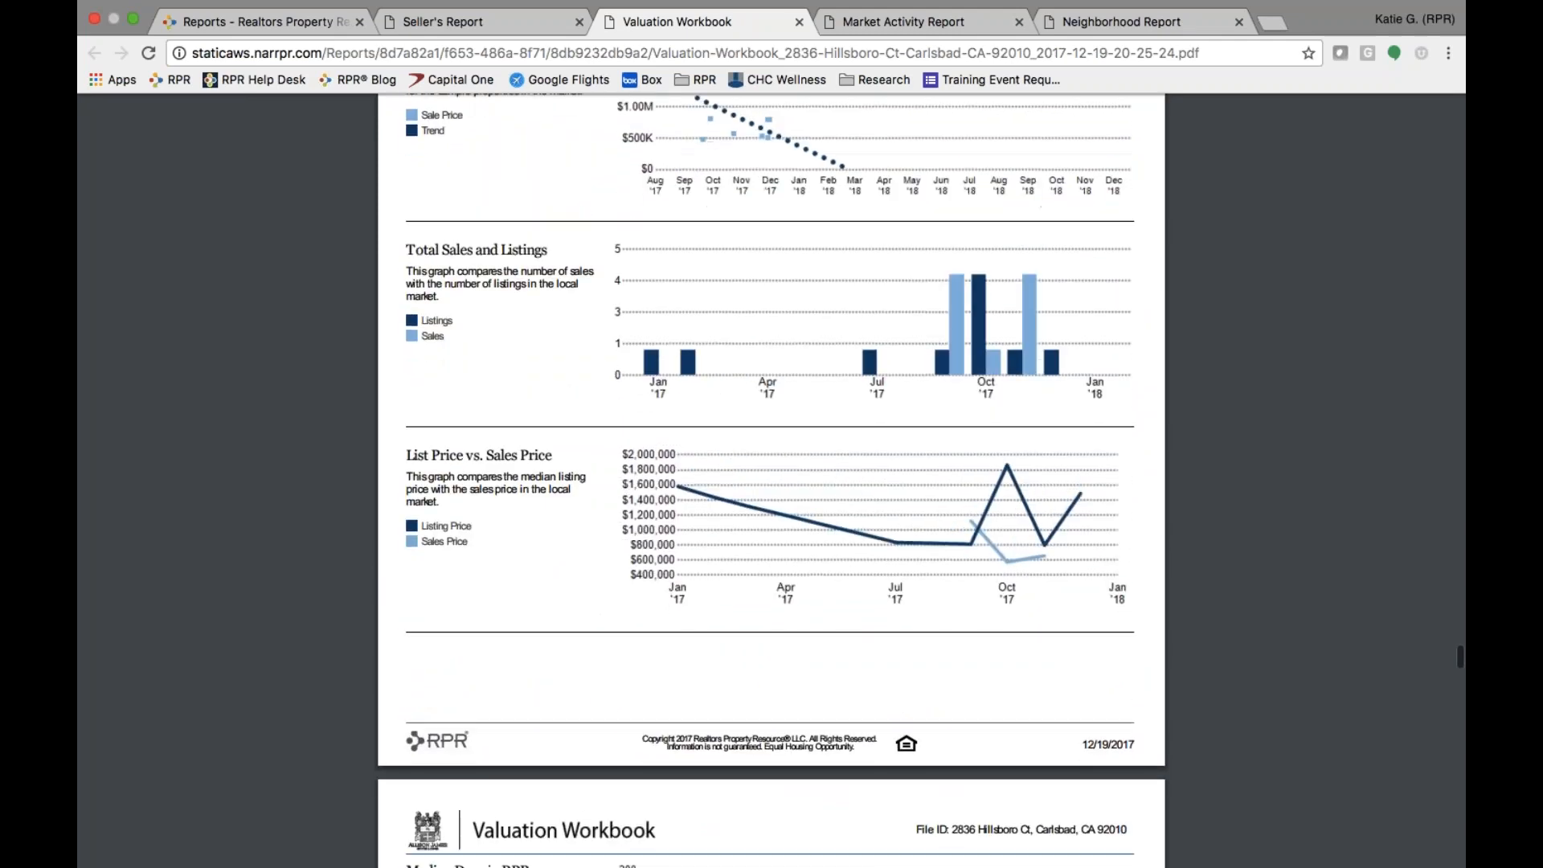
scroll(771, 482, "down", 12)
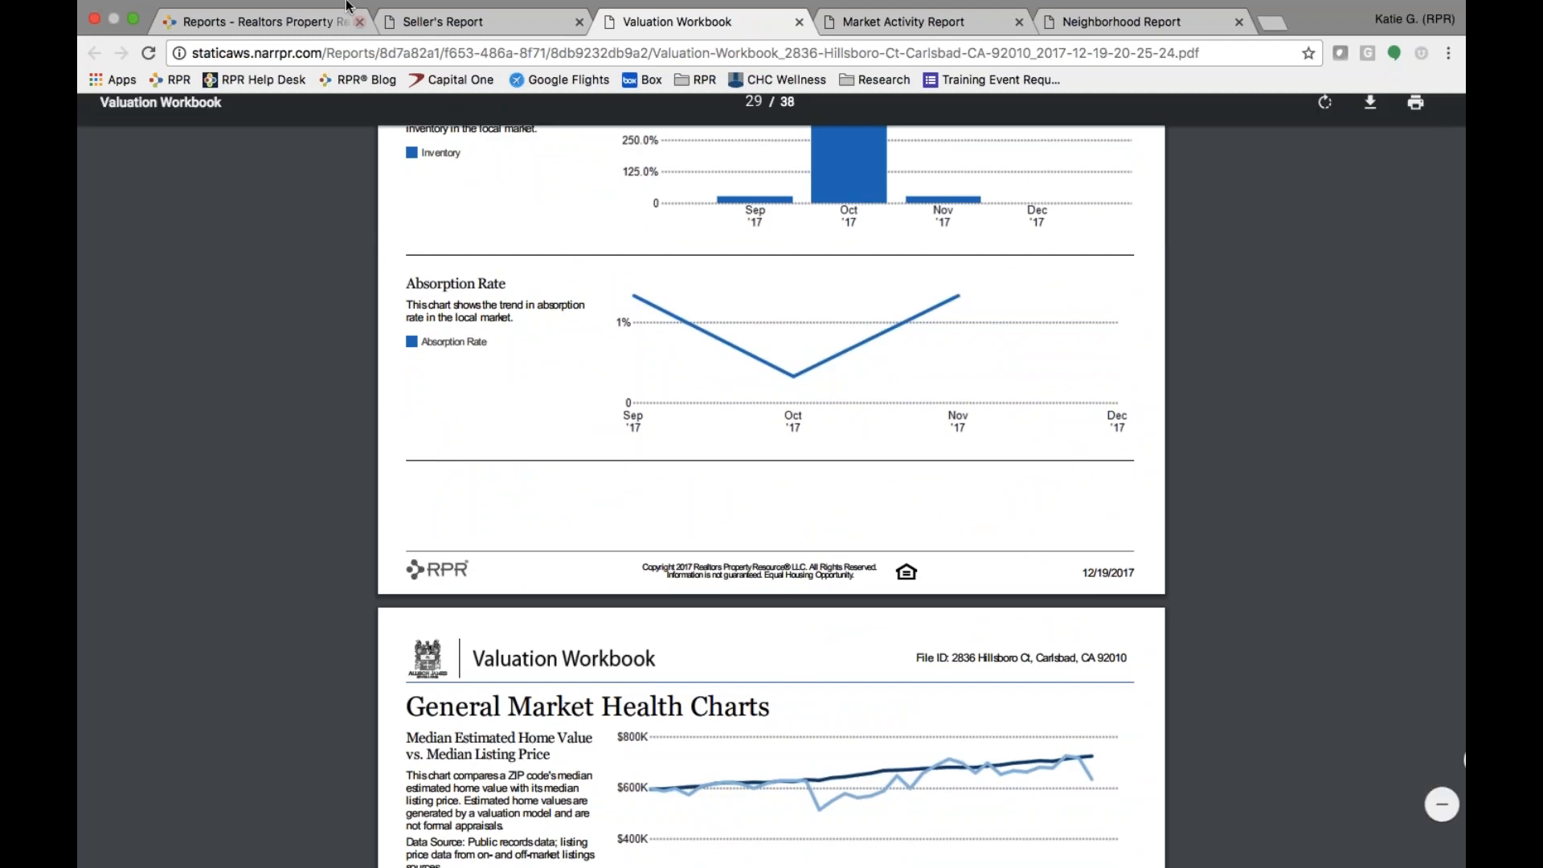
left_click(303, 23)
- Return to property details, check the Search Distressed Properties slide, then go to RPR's Home page
scroll(772, 498, "up", 4)
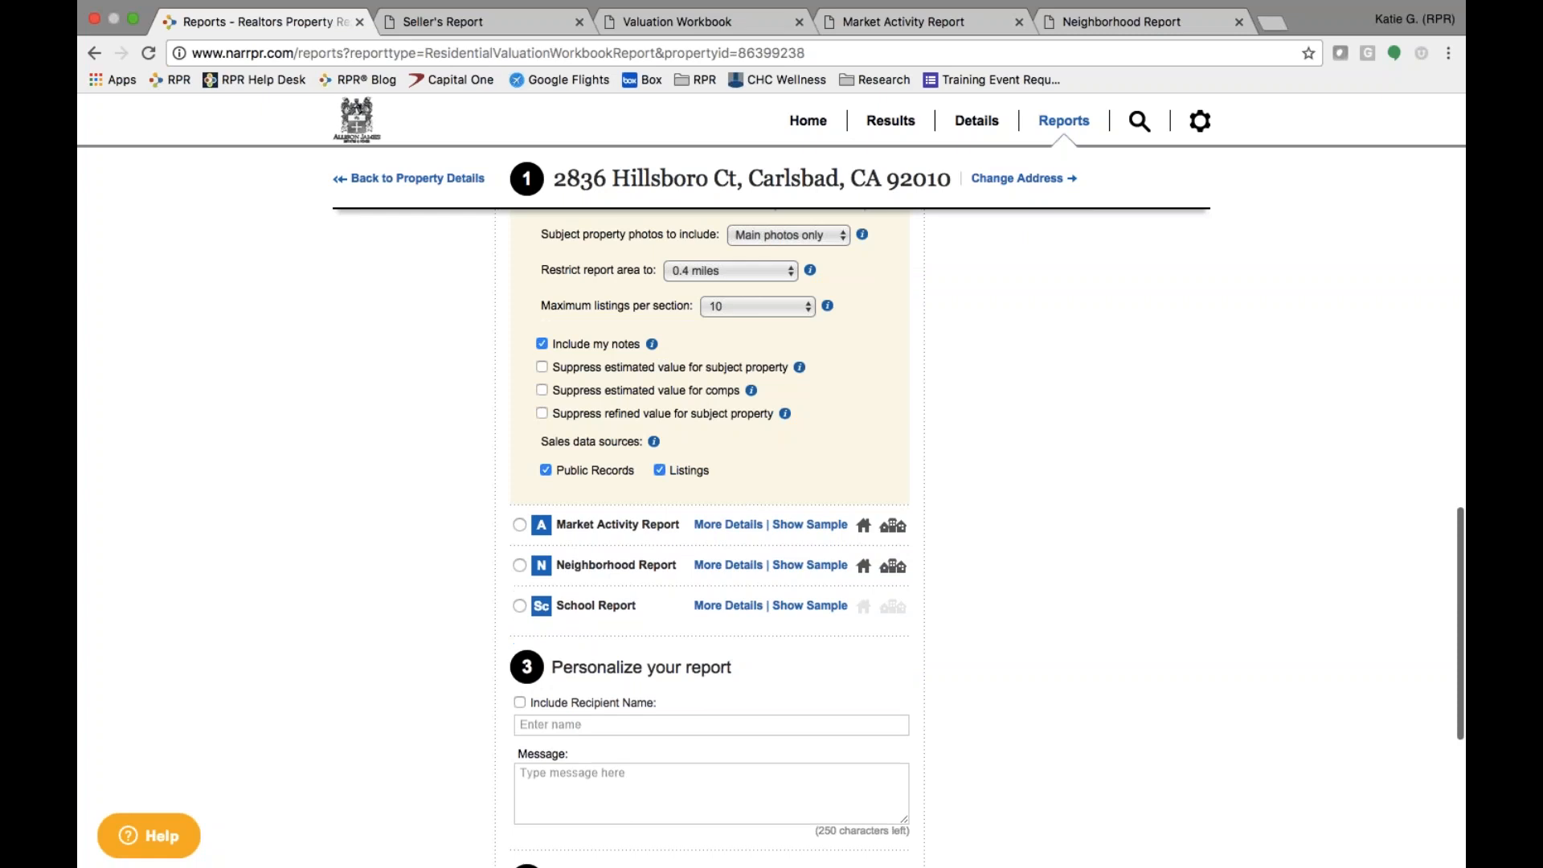
scroll(772, 498, "up", 15)
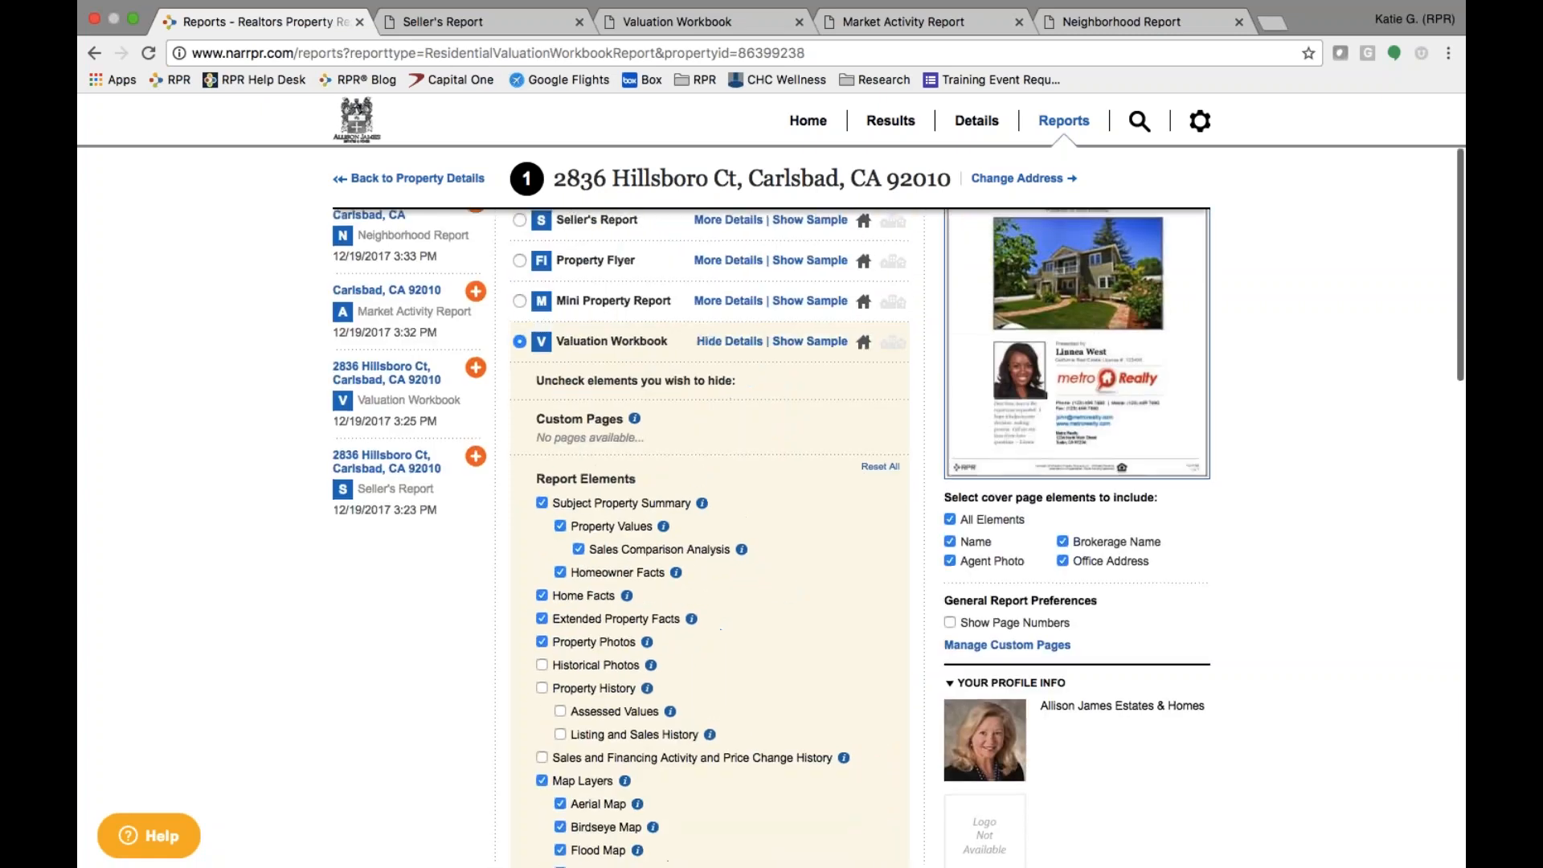
left_click(429, 180)
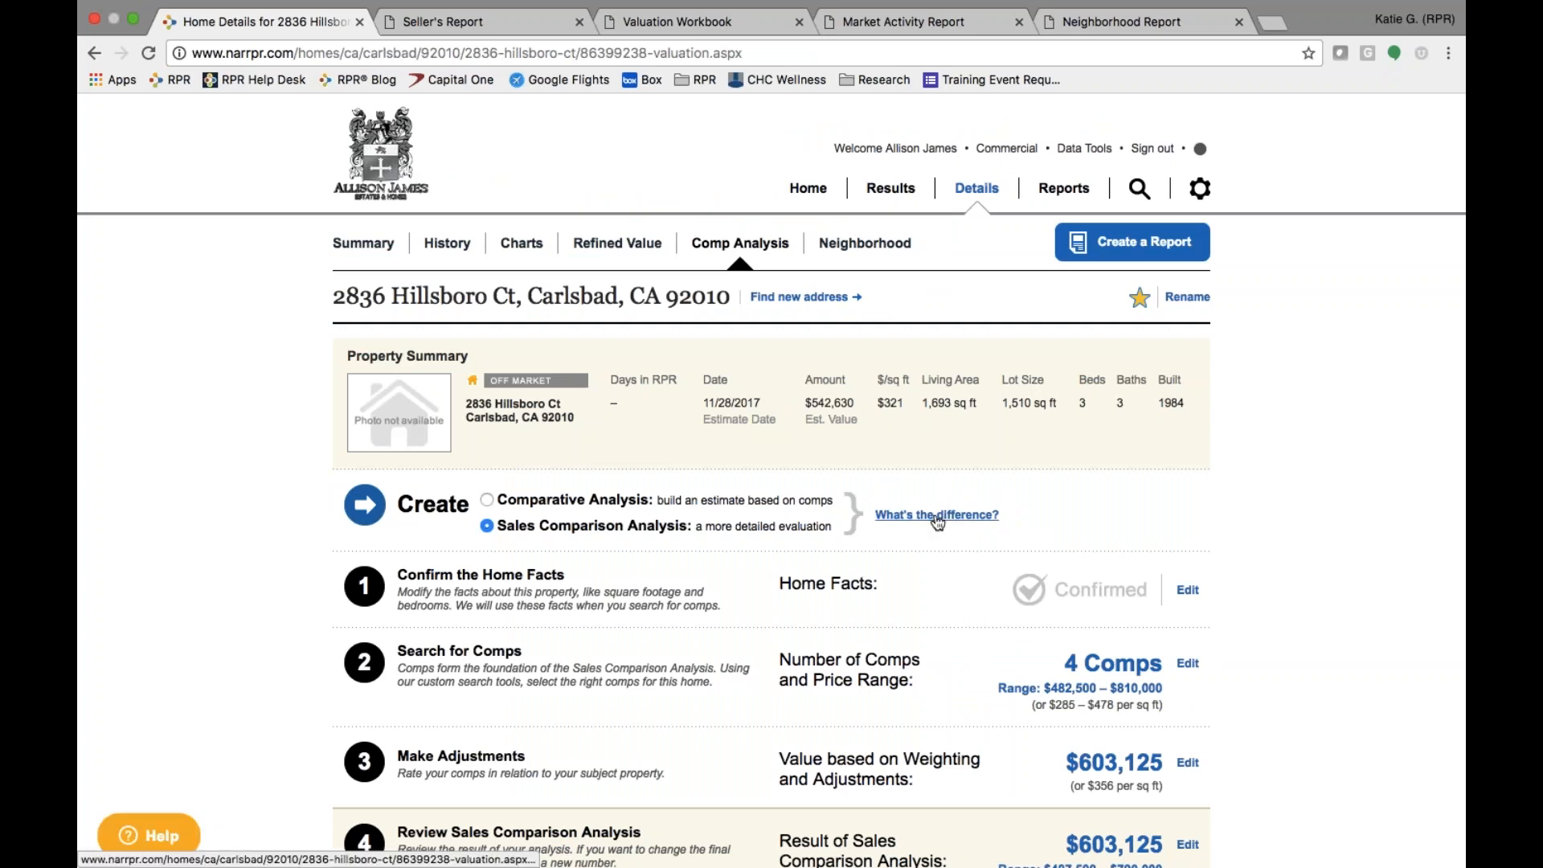
key("ctrl+Left")
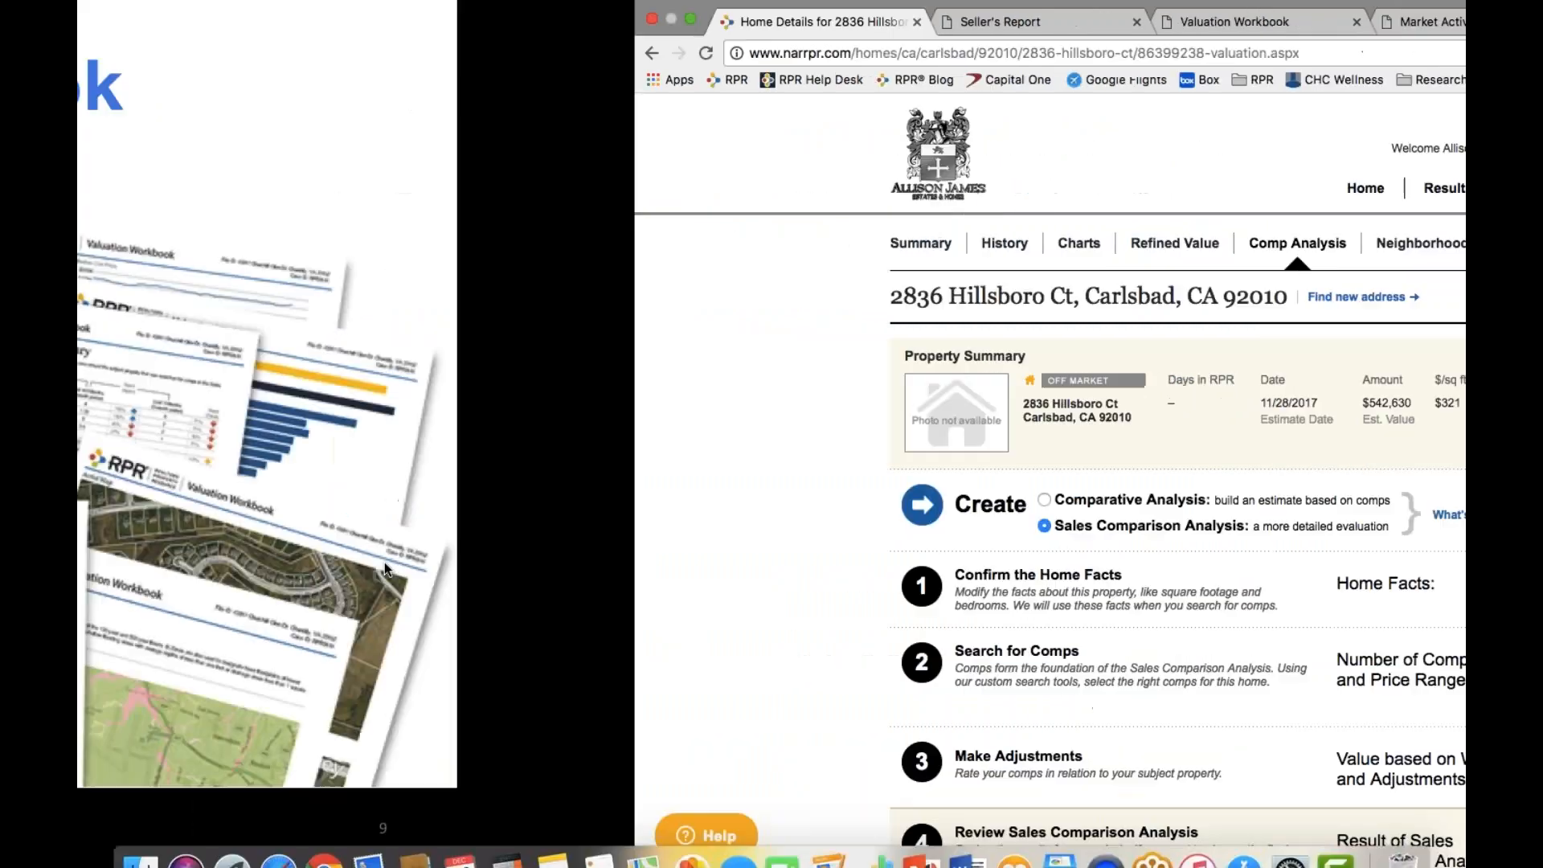
key("Right")
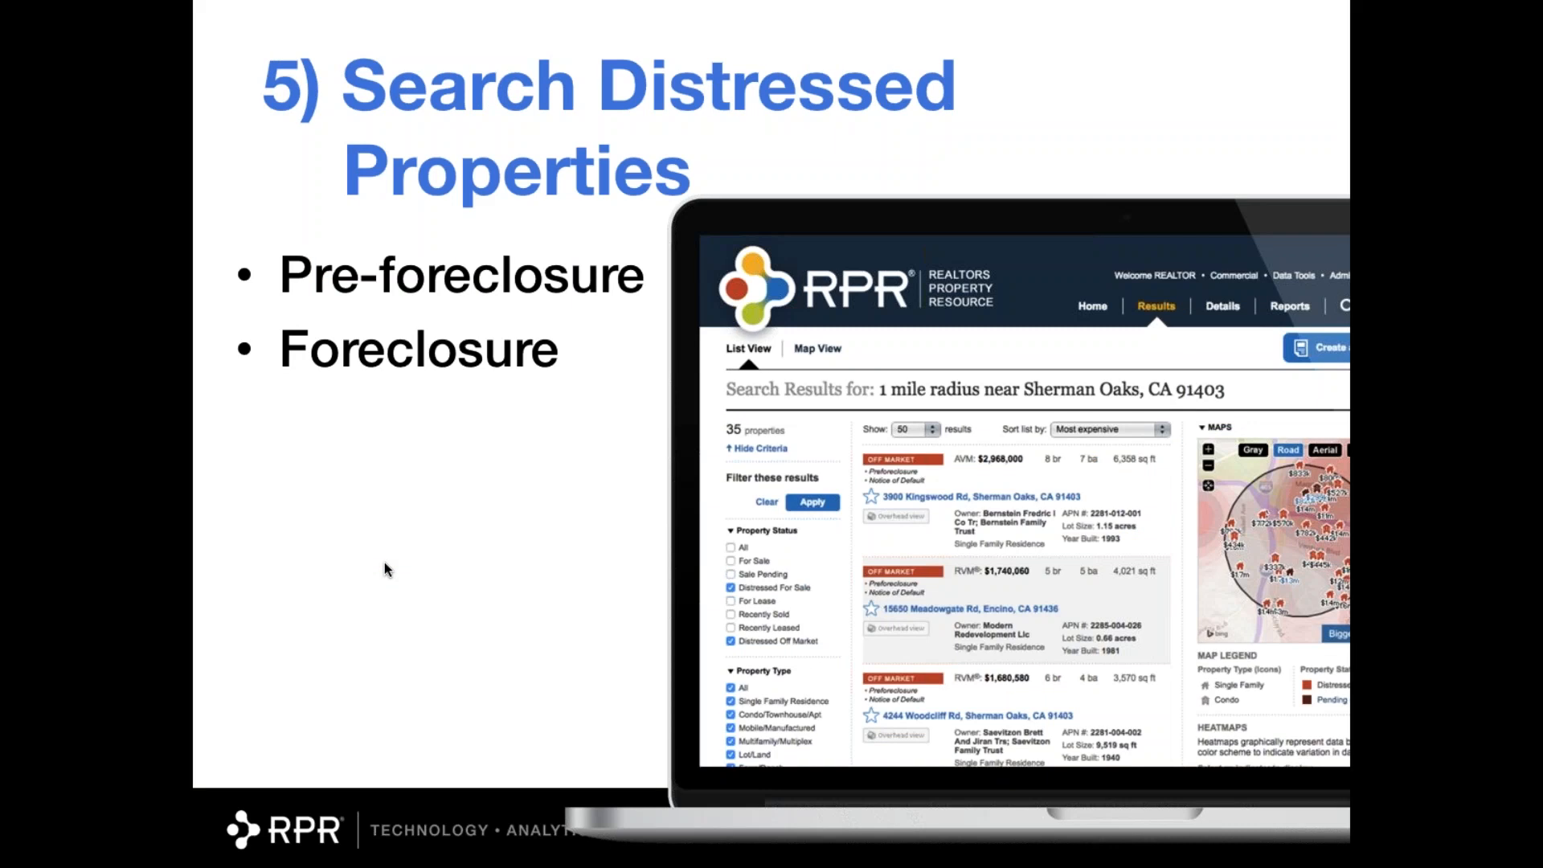
key("ctrl+Right")
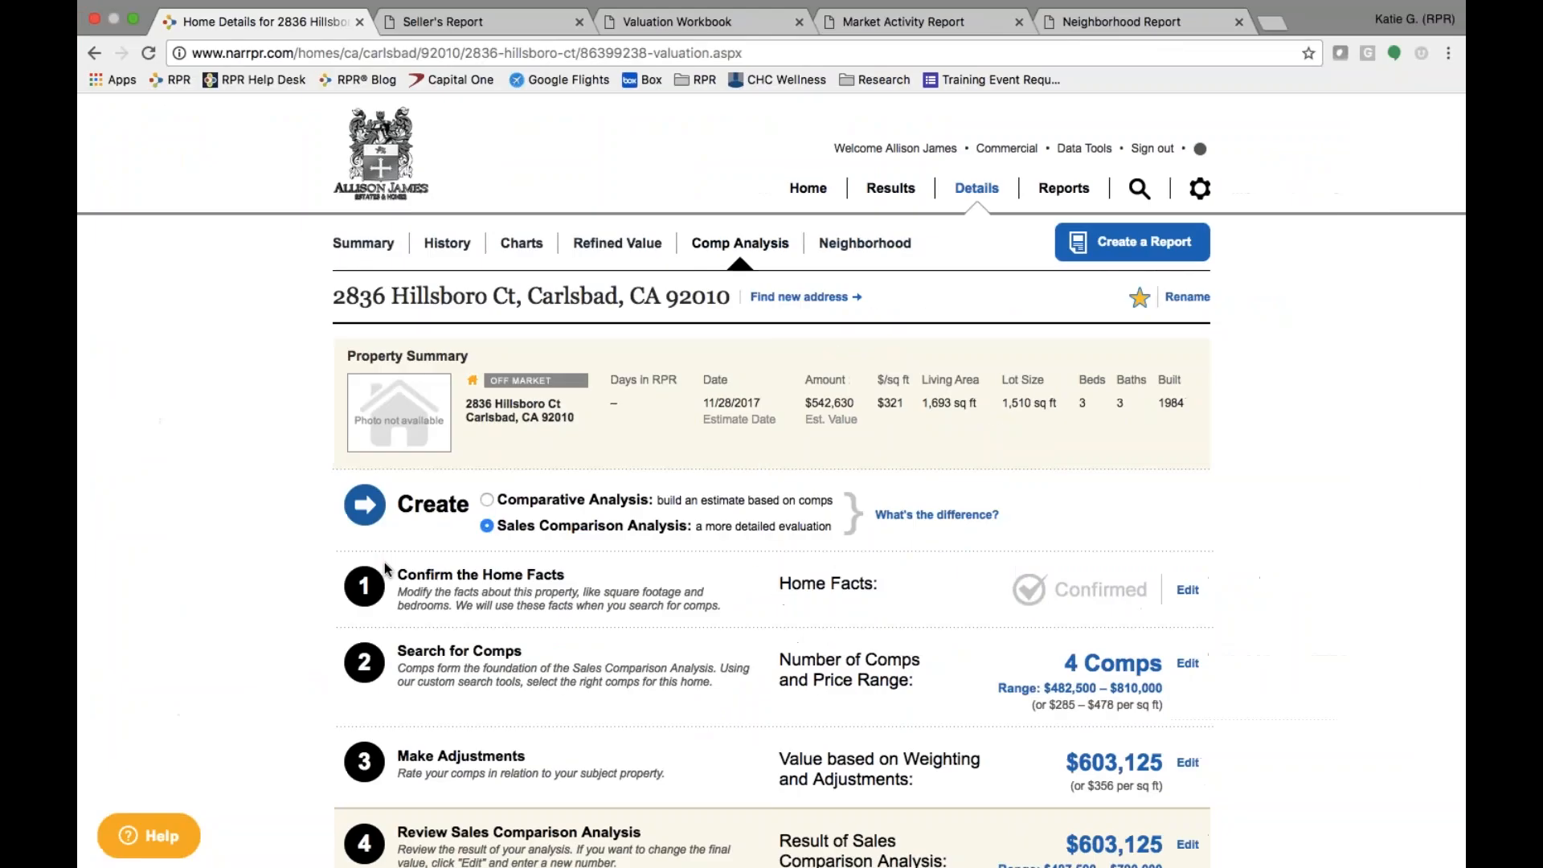
left_click(805, 193)
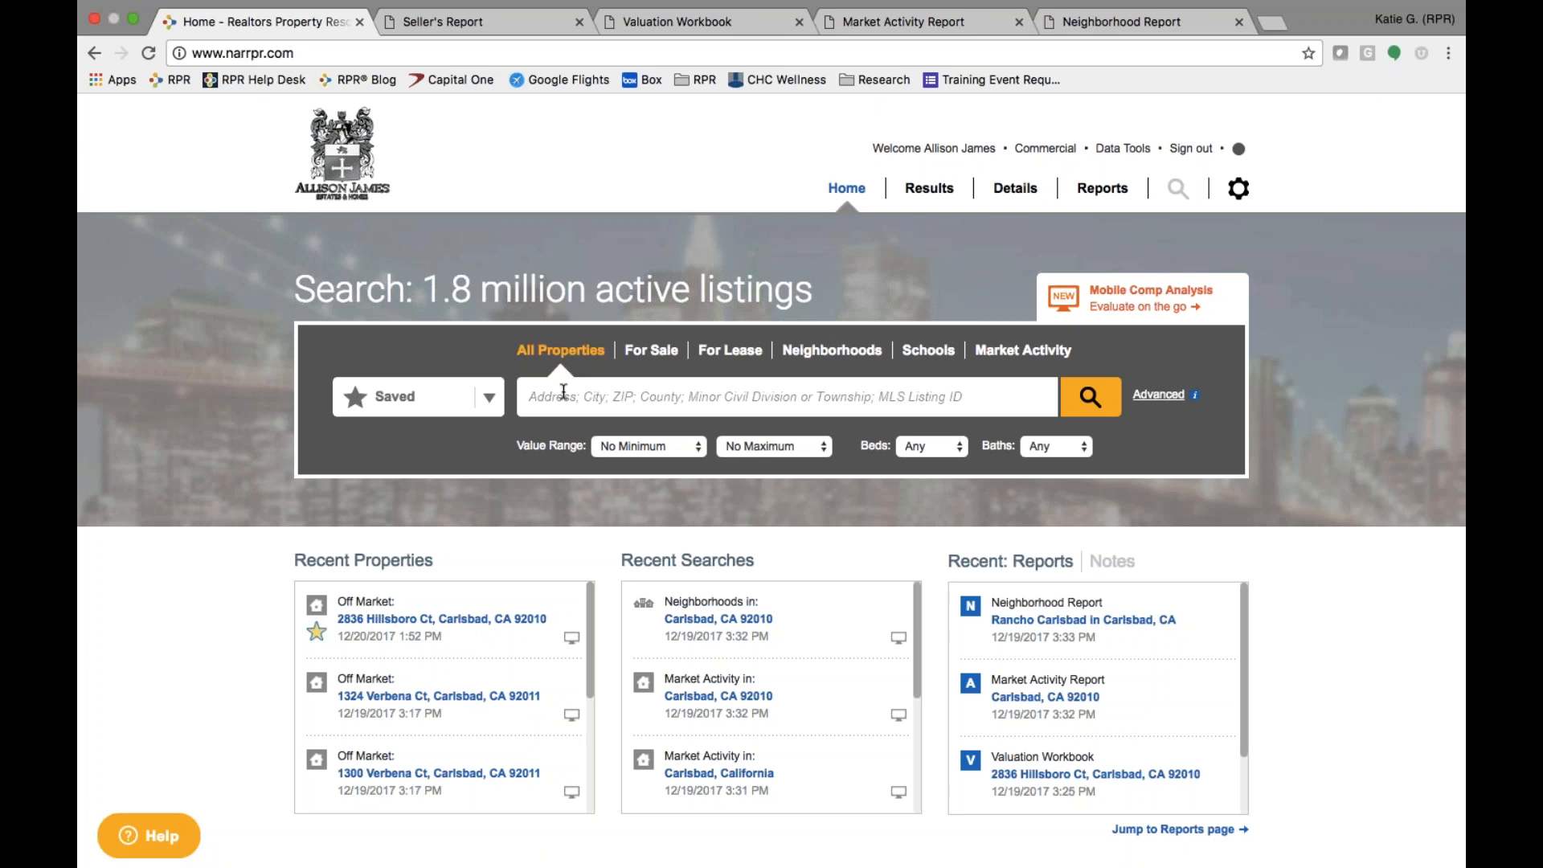
- Set the search location to Carlsbad, CA 92010 and expand the advanced options
type("92")
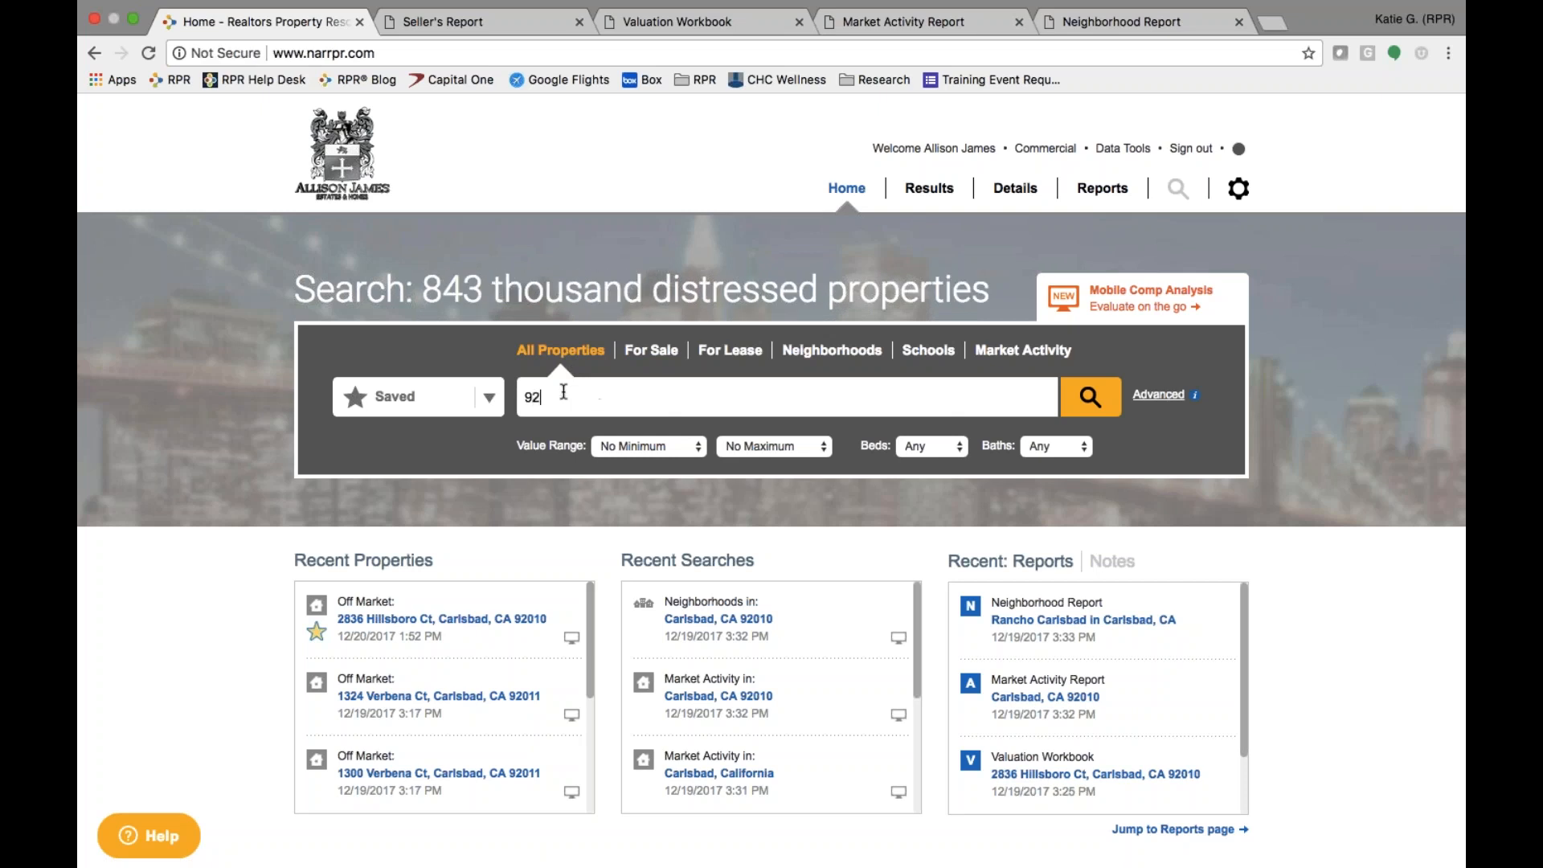
type("01")
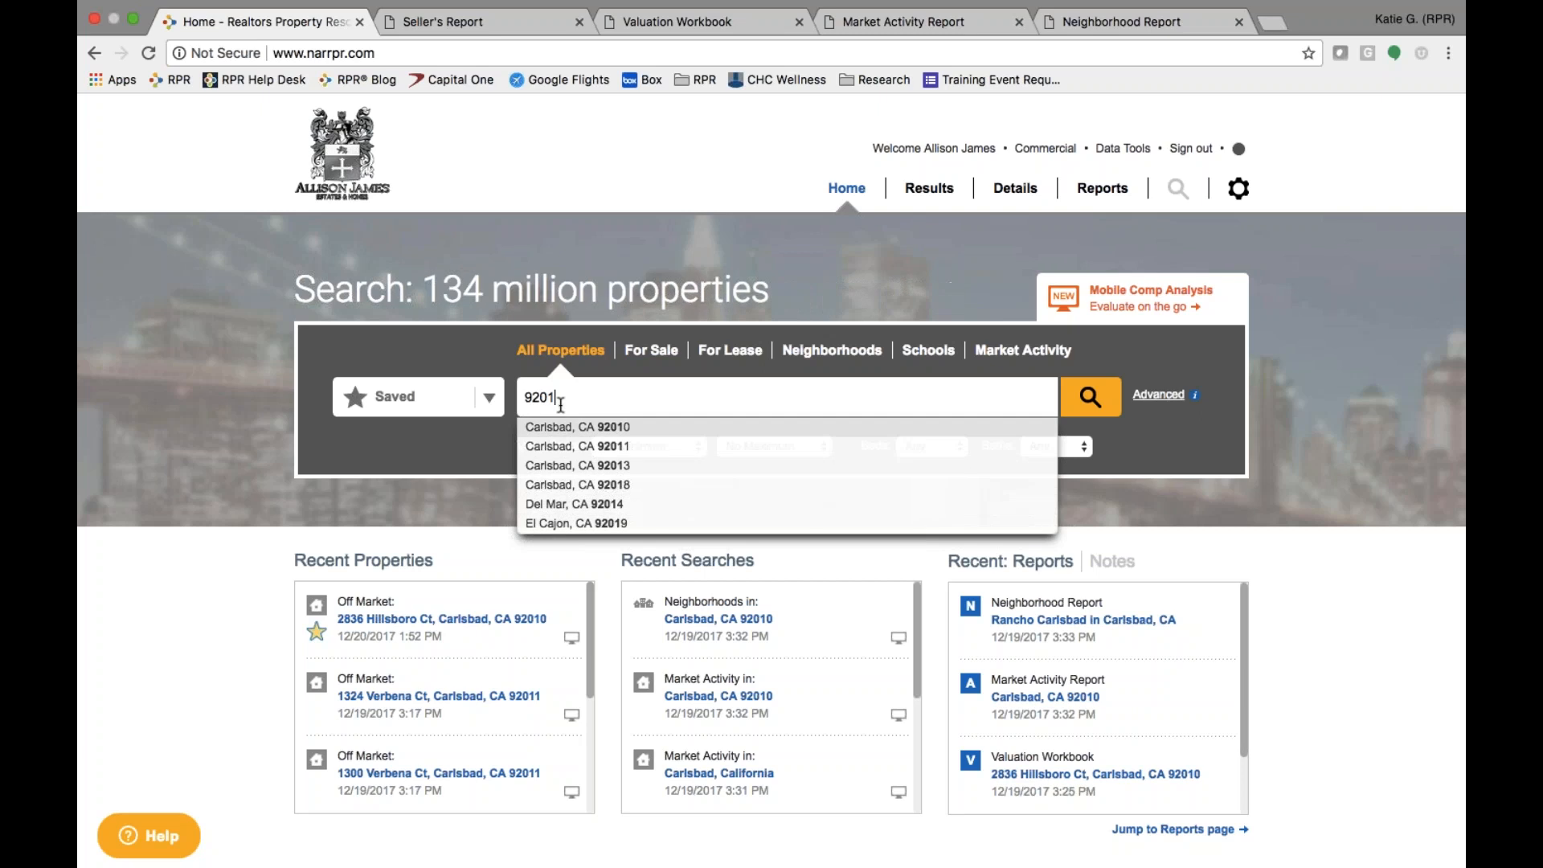
left_click(559, 428)
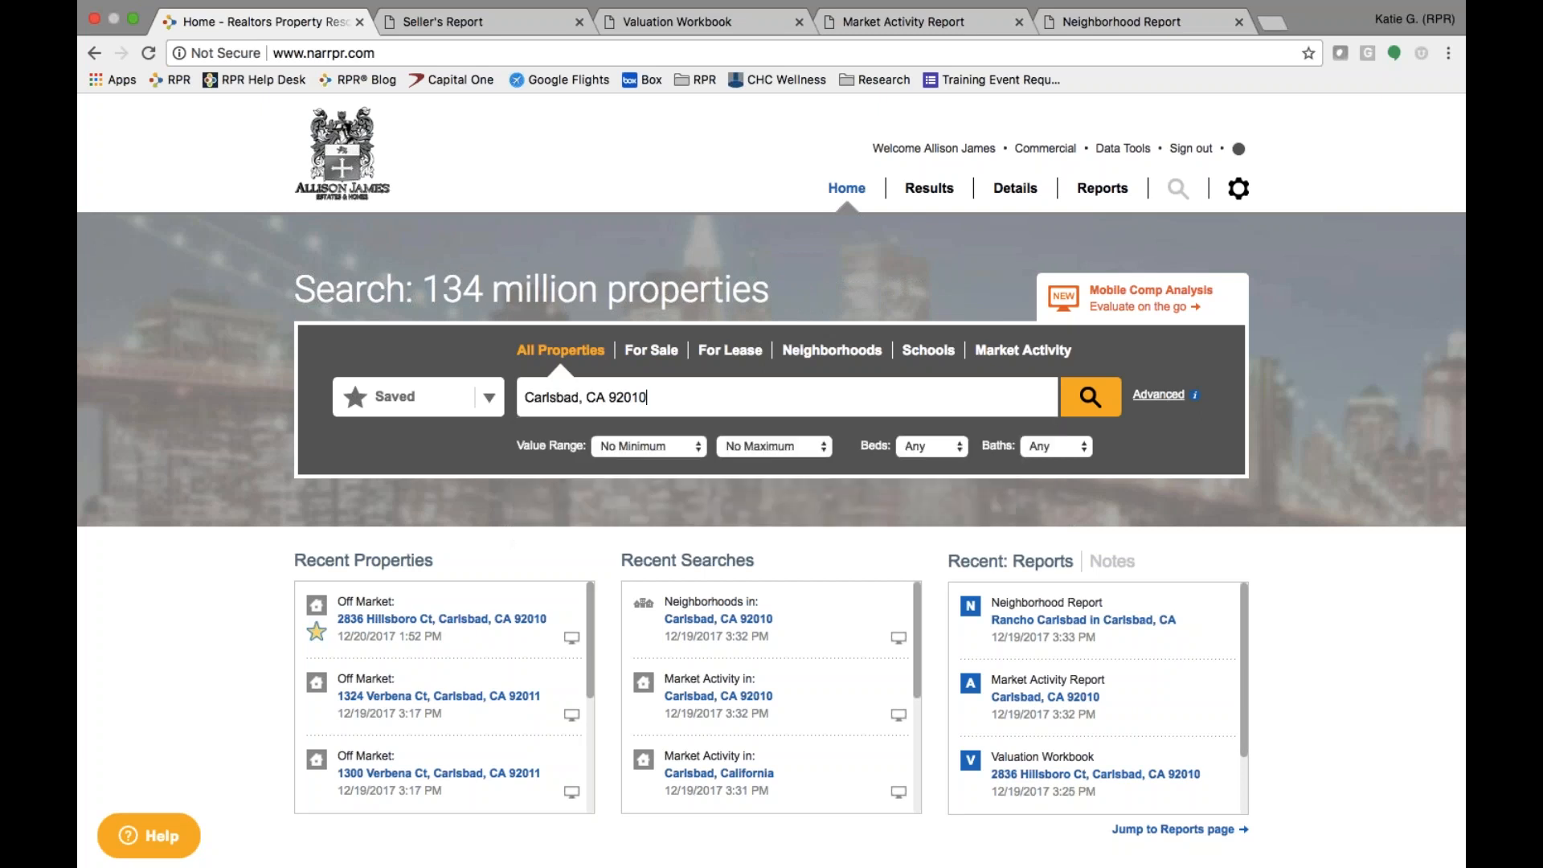
left_click(1158, 396)
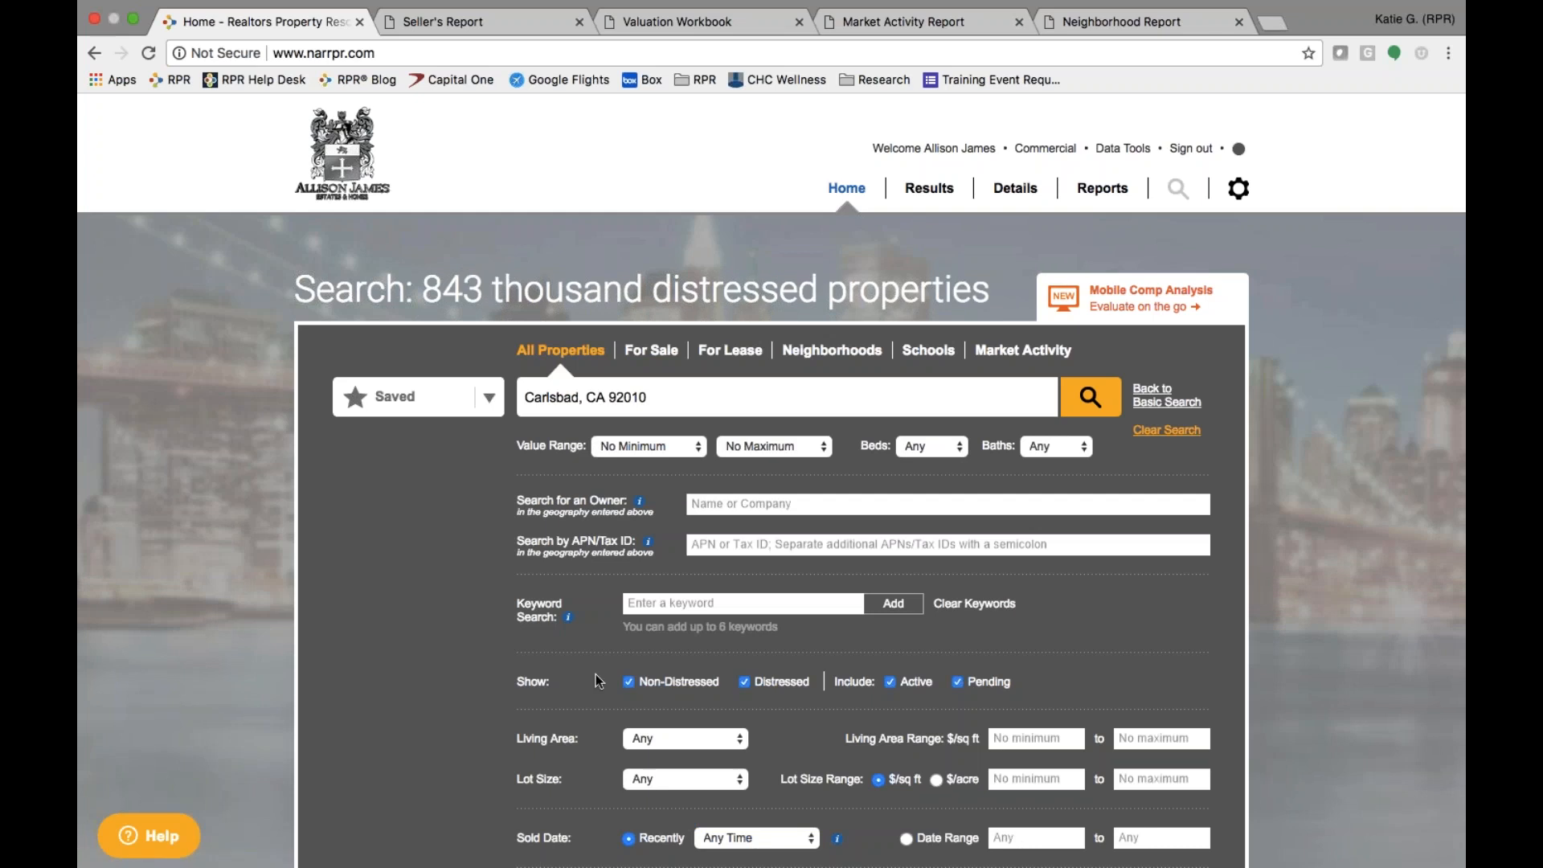
- Uncheck Non-Distressed, Active and Pending so only distressed properties remain
scroll(599, 682, "down", 2)
left_click_drag(512, 538, 673, 537)
left_click(629, 536)
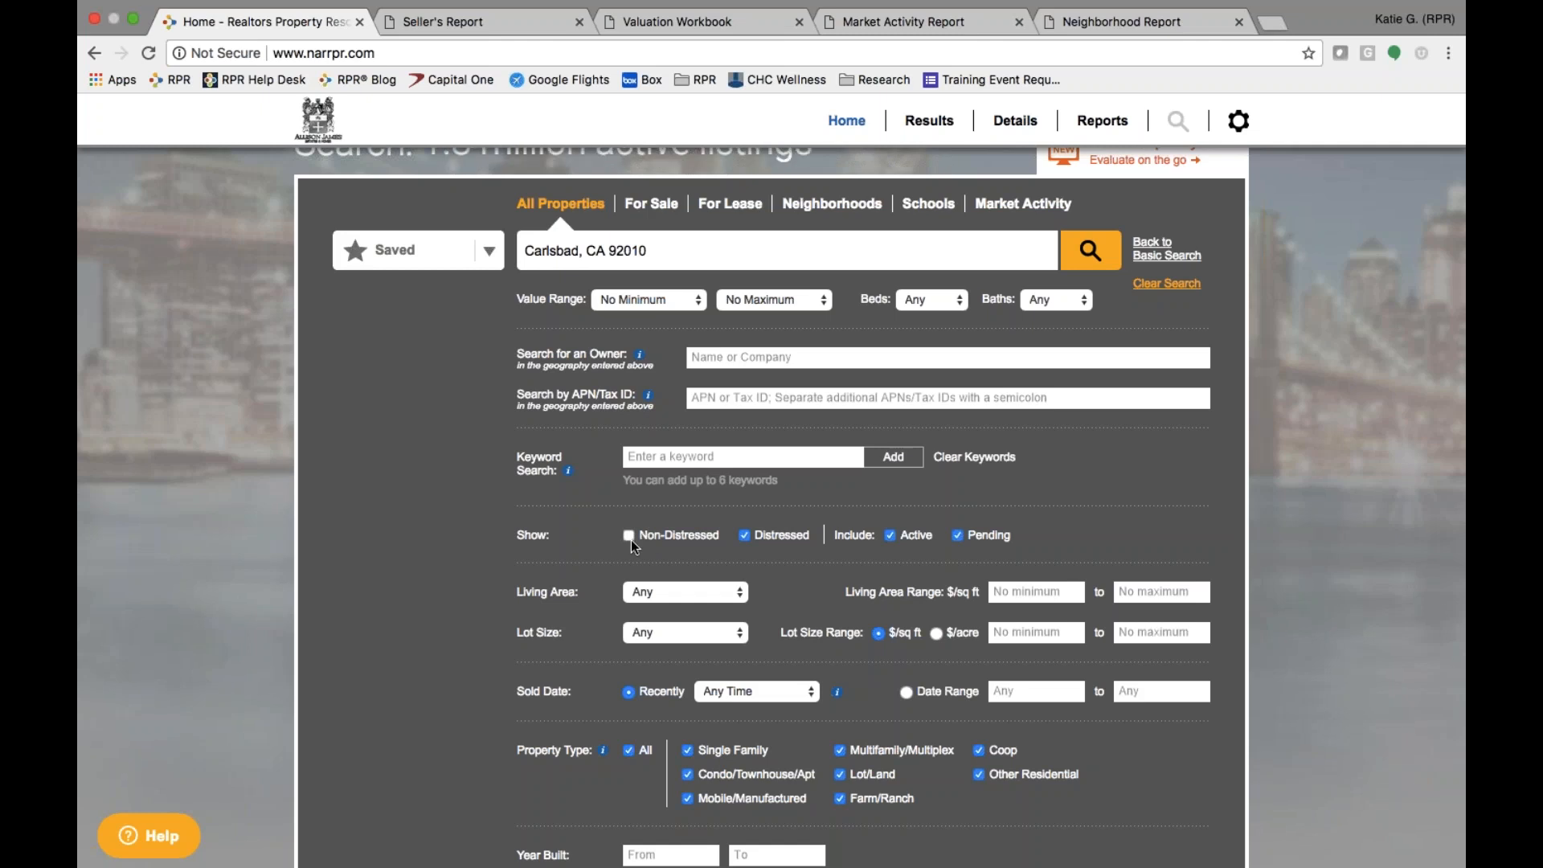
left_click(890, 536)
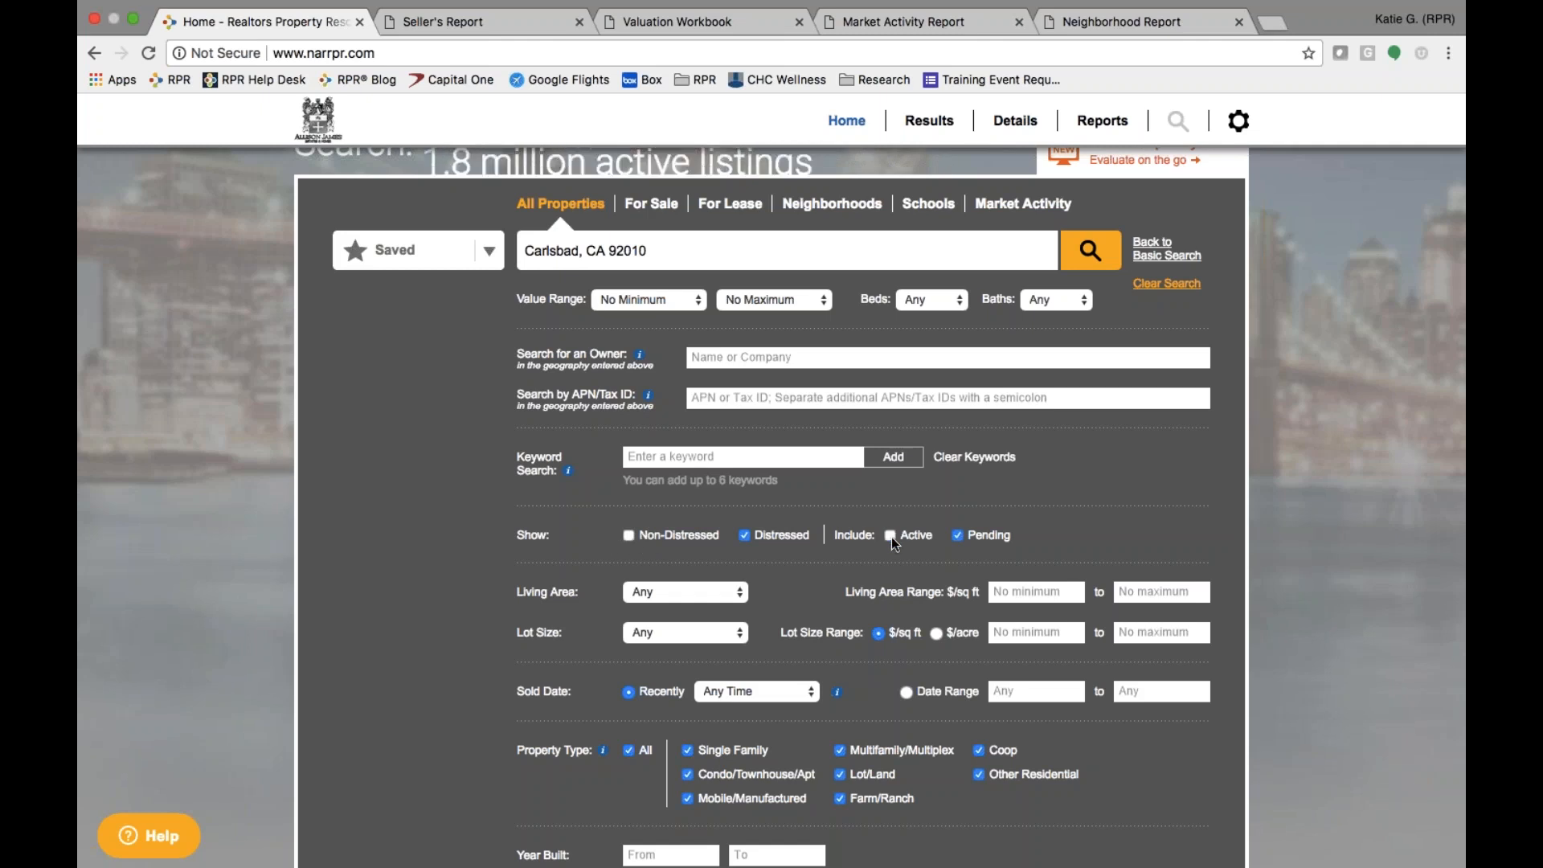
left_click(958, 535)
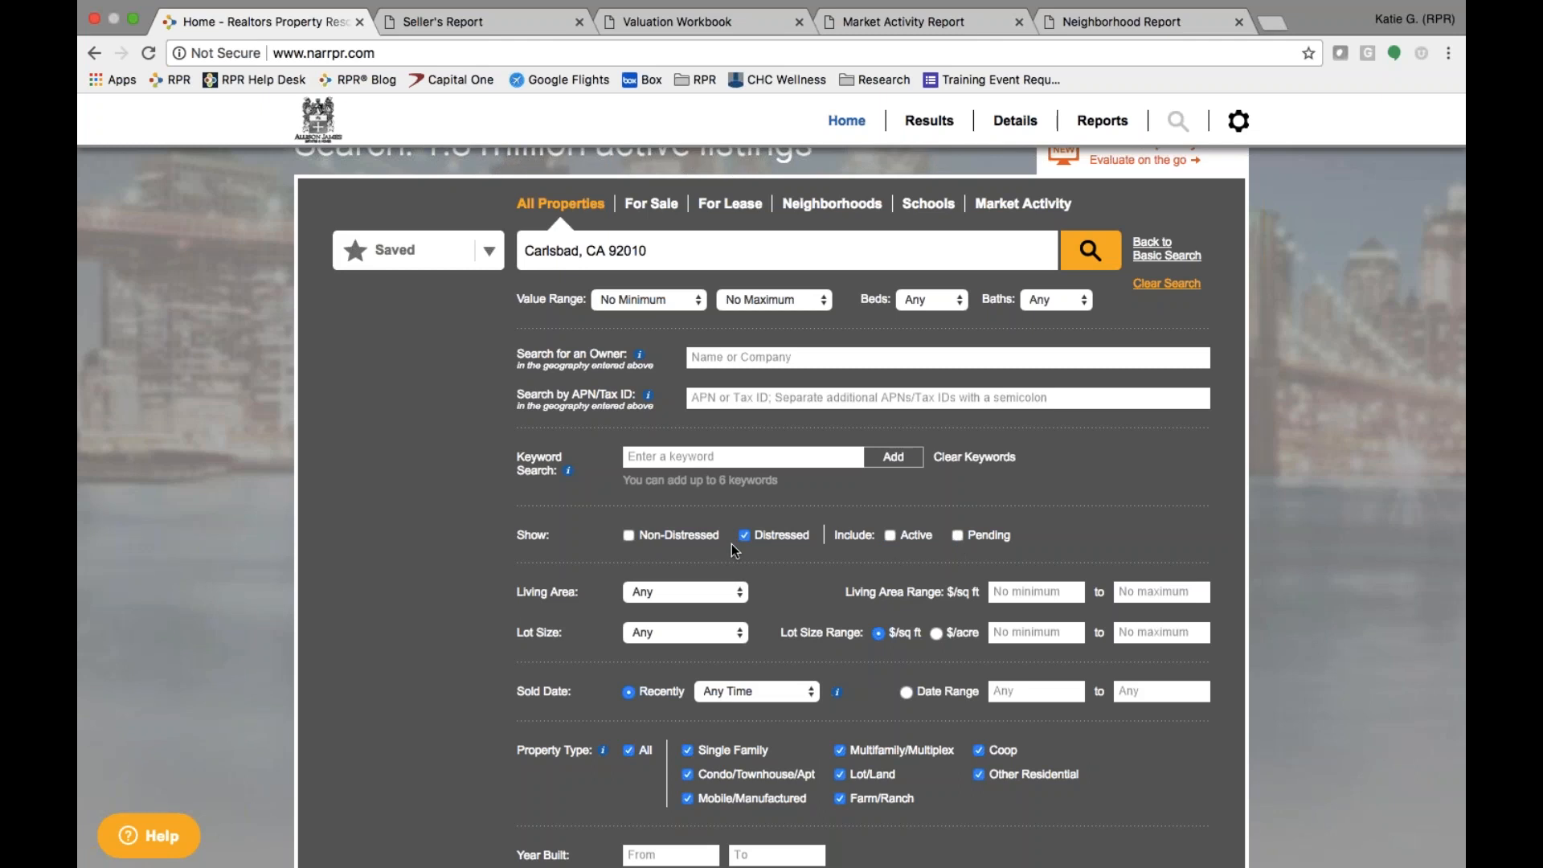
- Run the distressed search, review the 14 results and neighborhood charts, then return Home
left_click(1094, 251)
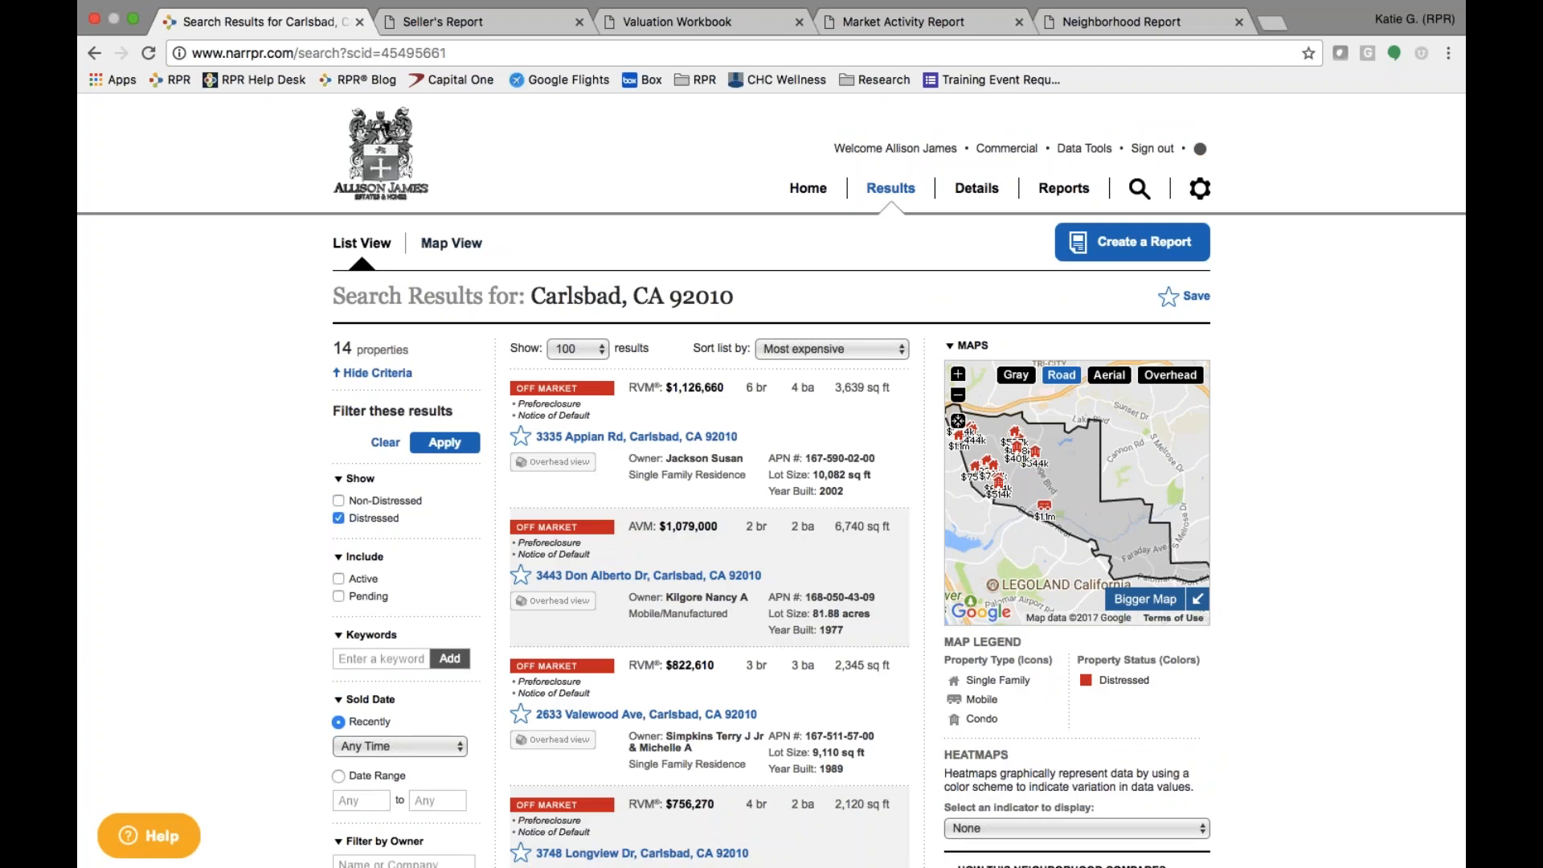
scroll(693, 676, "down", 4)
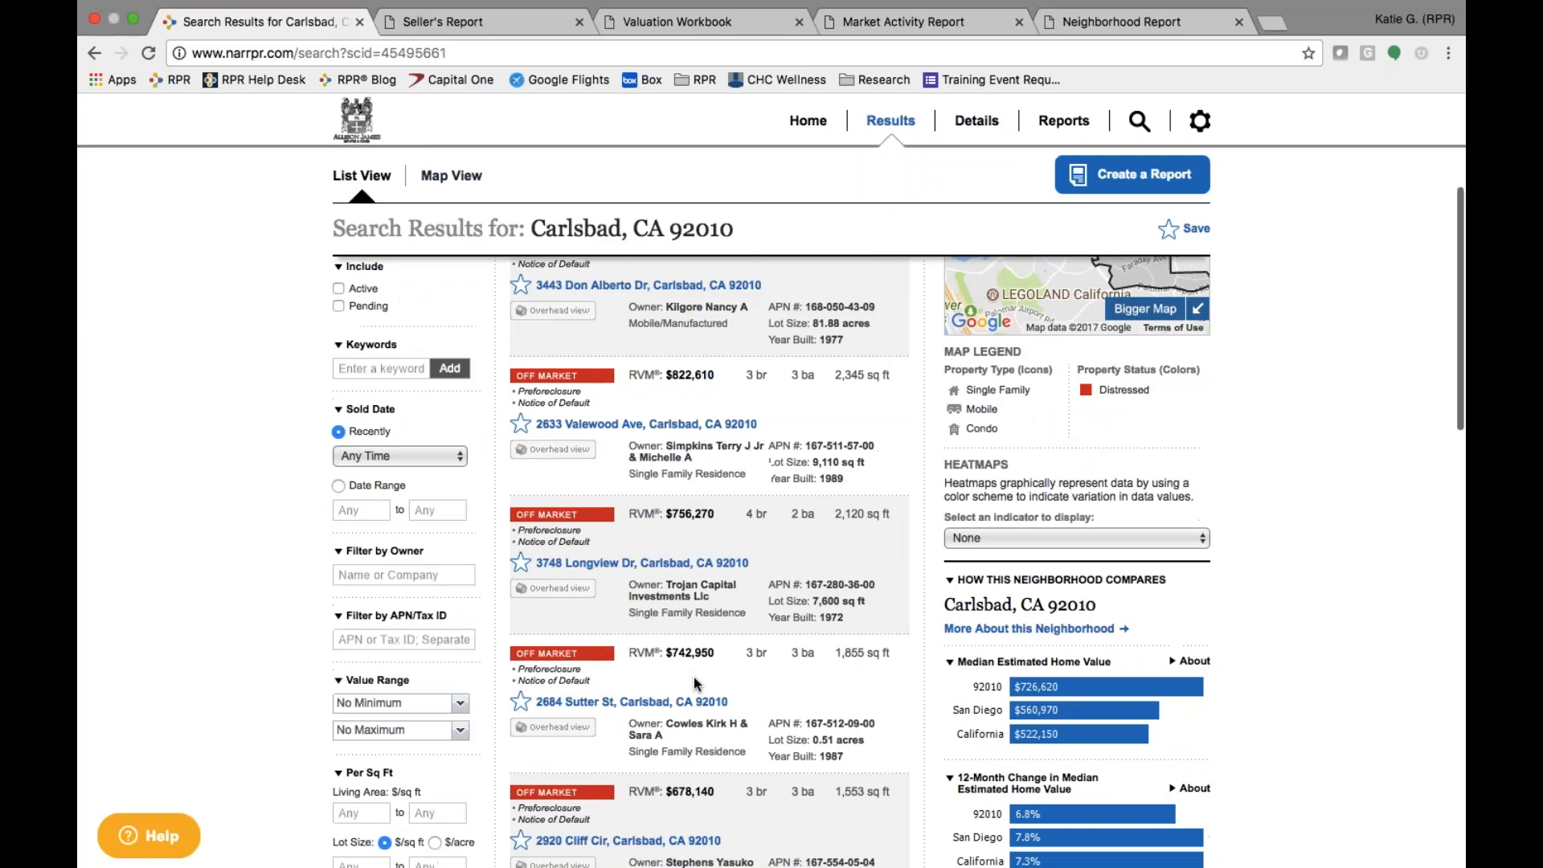
scroll(693, 677, "down", 3)
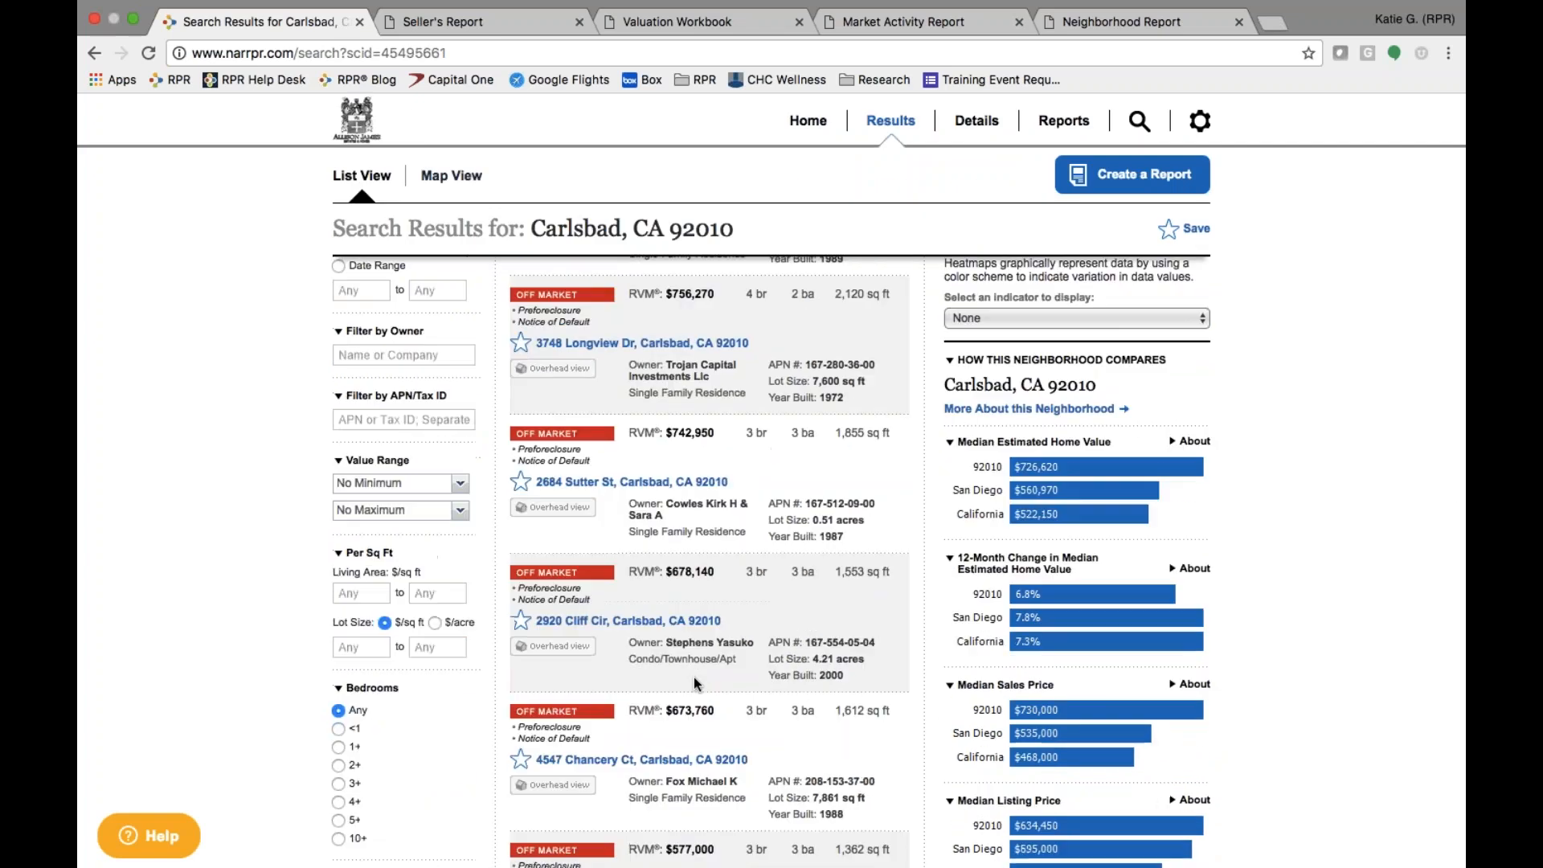
scroll(692, 676, "down", 5)
scroll(693, 677, "down", 4)
scroll(692, 676, "up", 10)
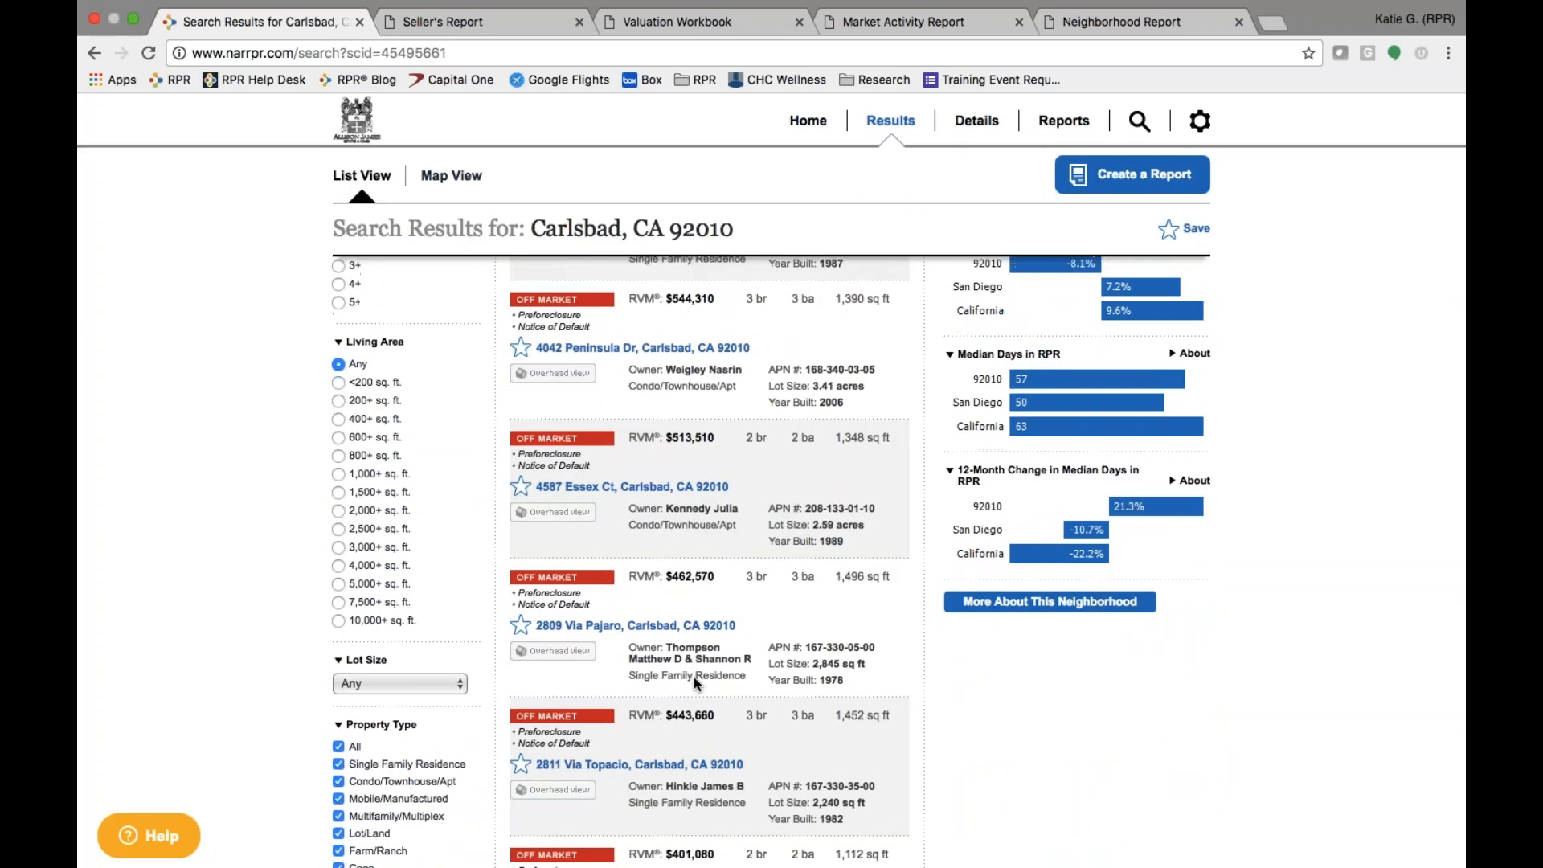
scroll(693, 676, "up", 3)
left_click(808, 190)
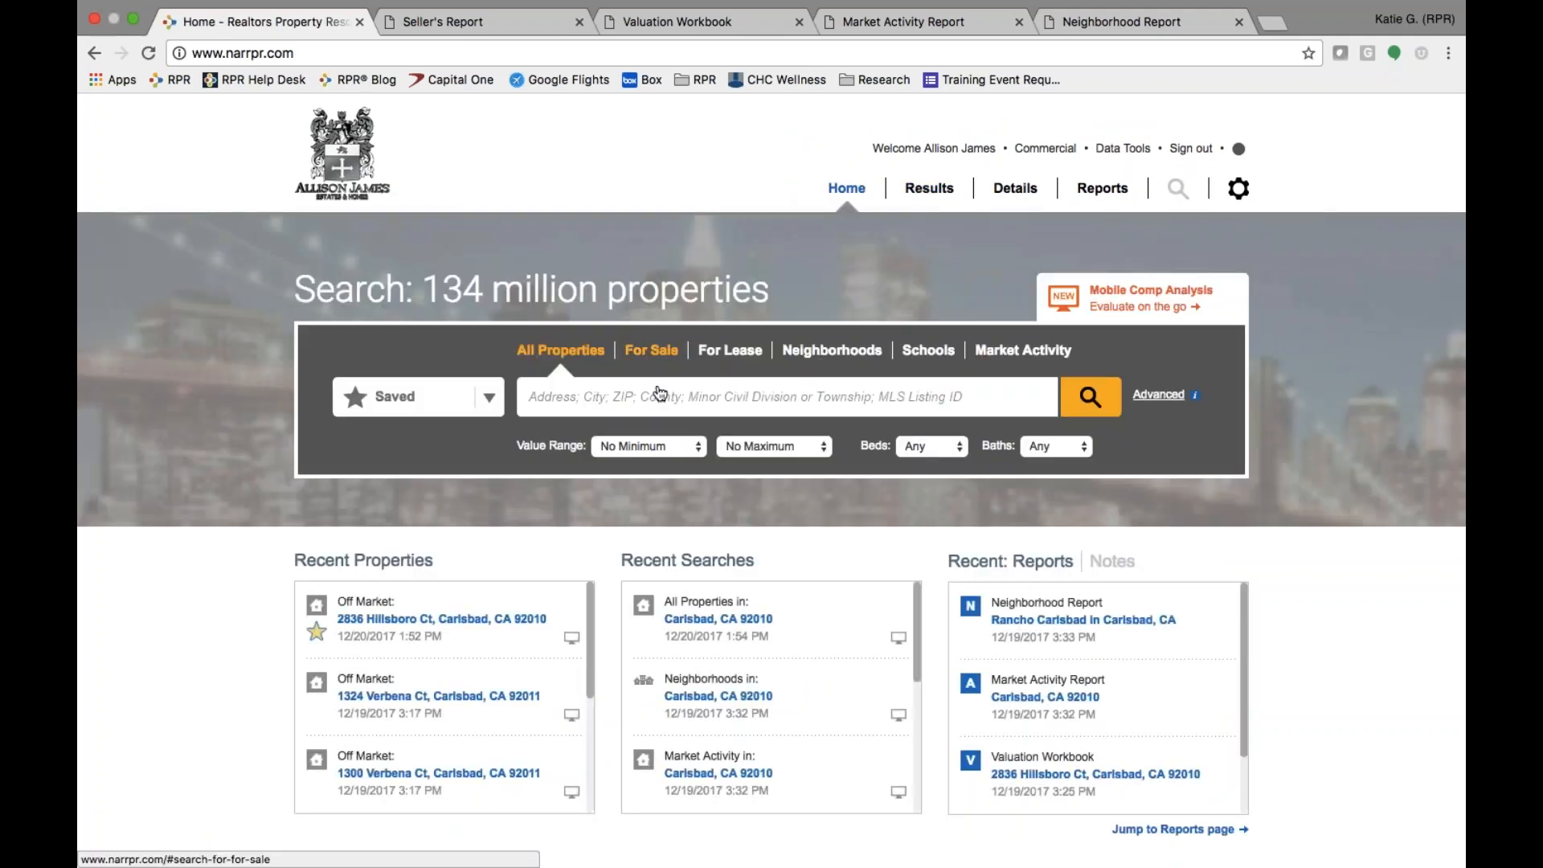
- Start an advanced search for Carlsbad, CA 92010 with Non-Distressed properties included again
type("9")
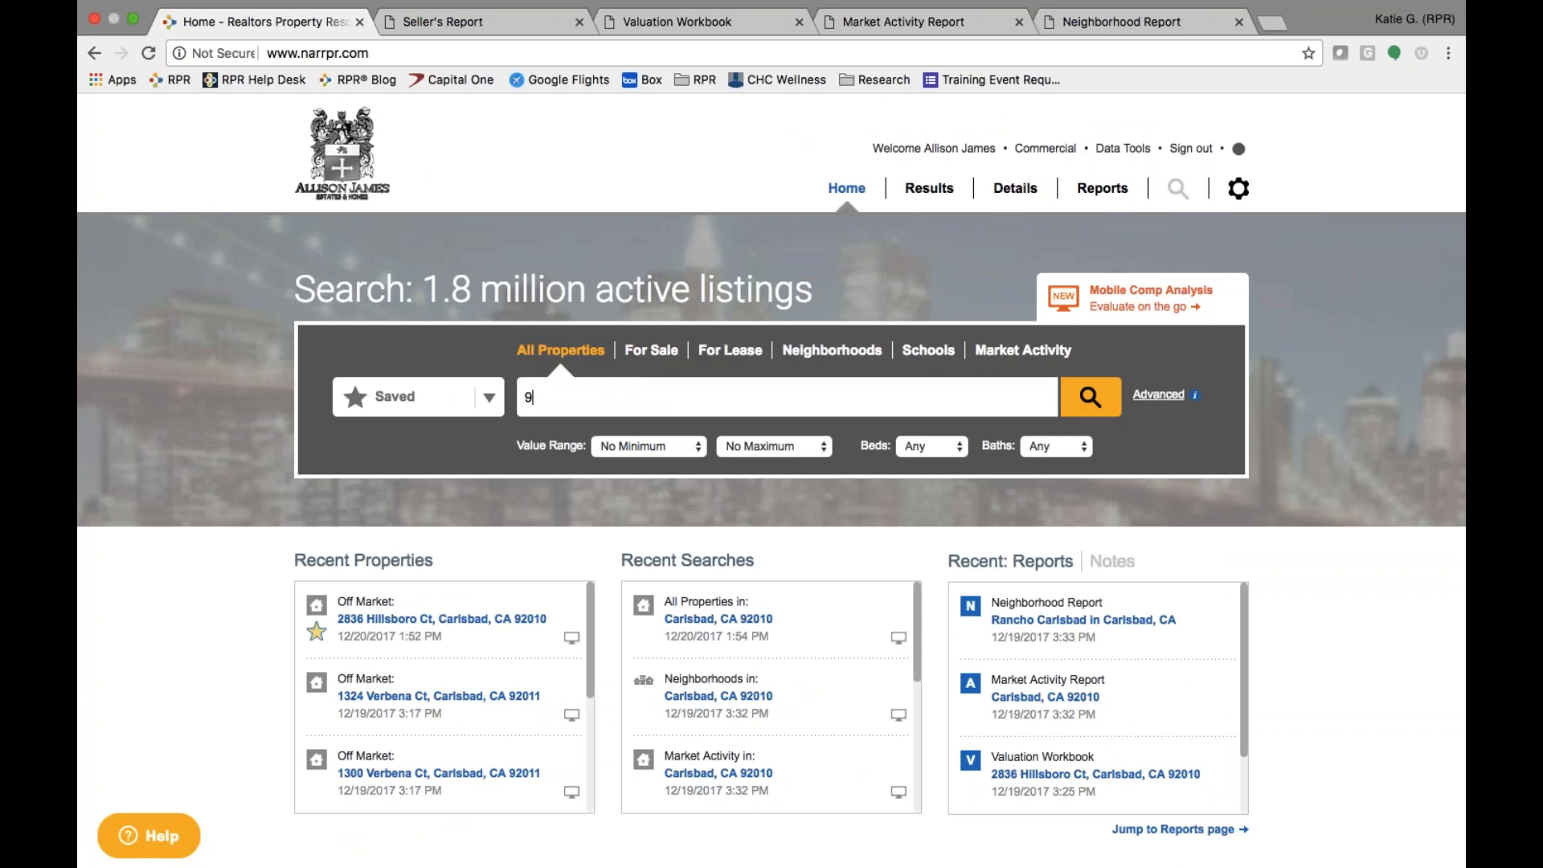
type("201")
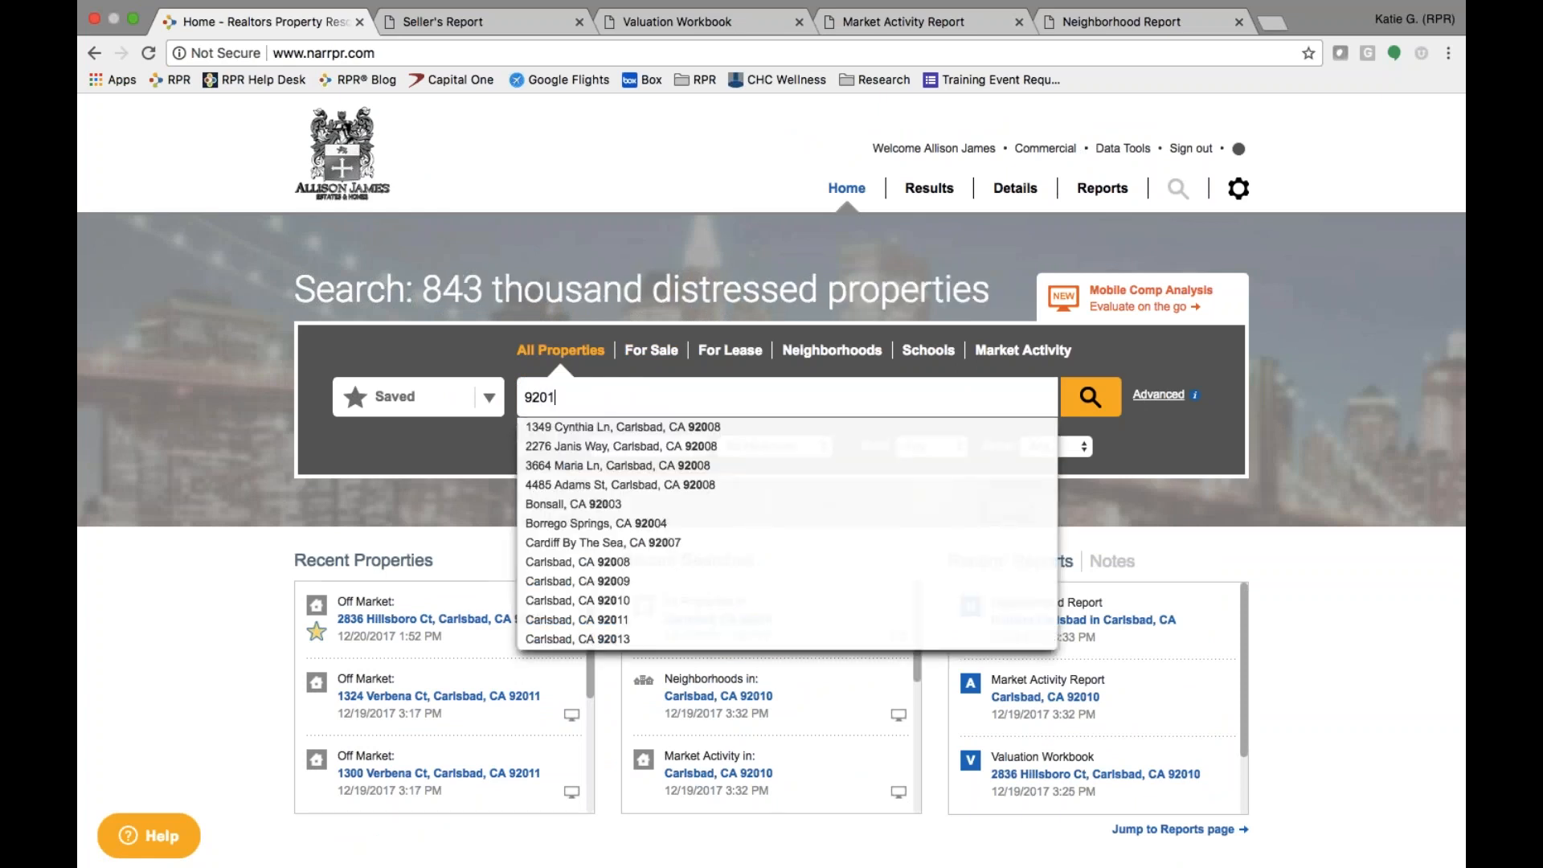
left_click(677, 430)
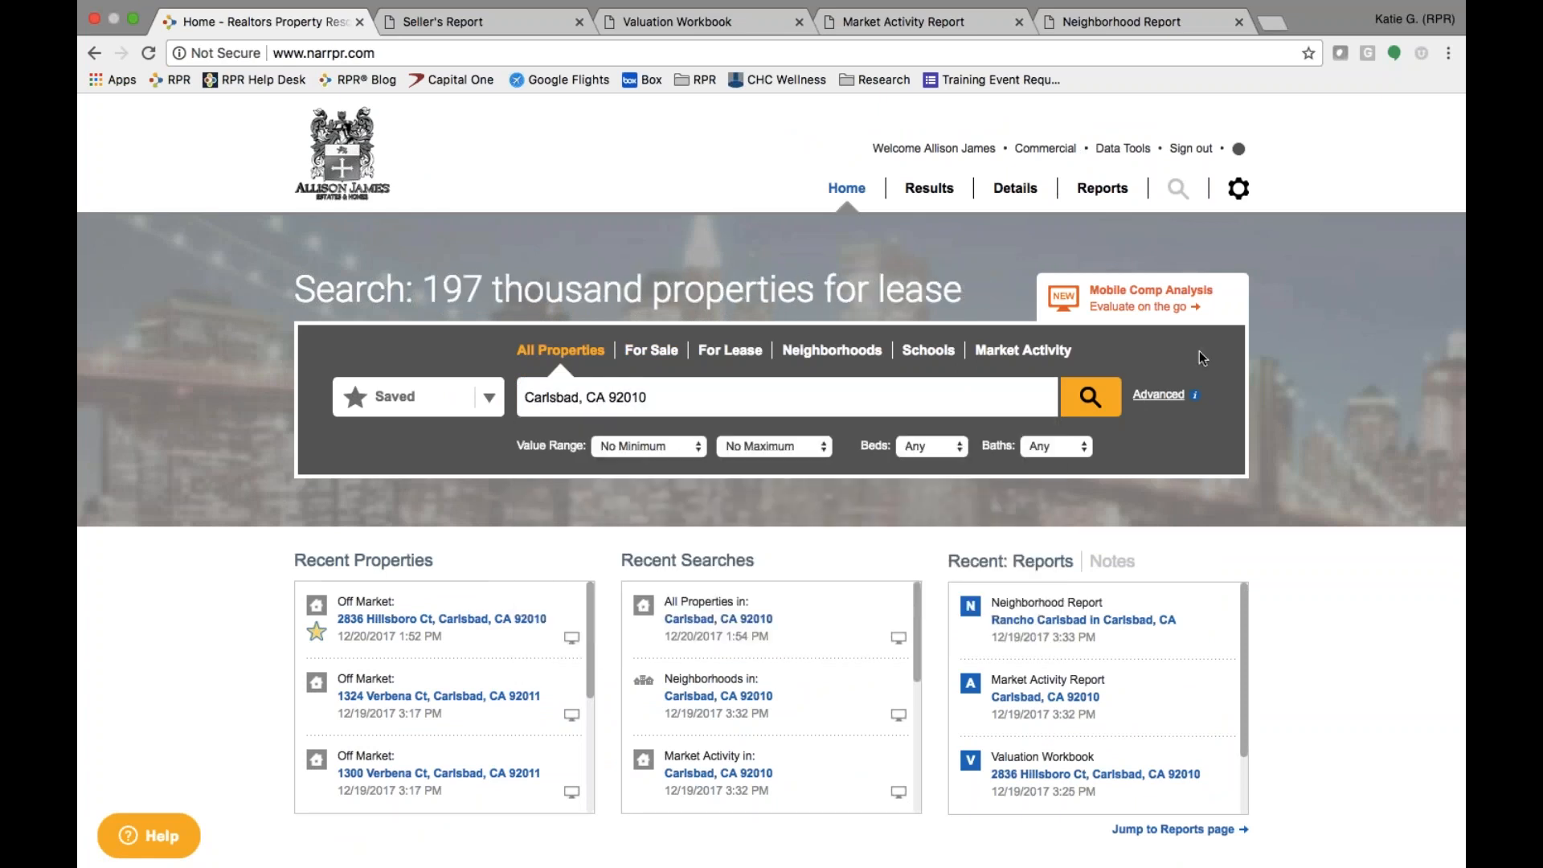
left_click(1158, 394)
scroll(509, 685, "down", 2)
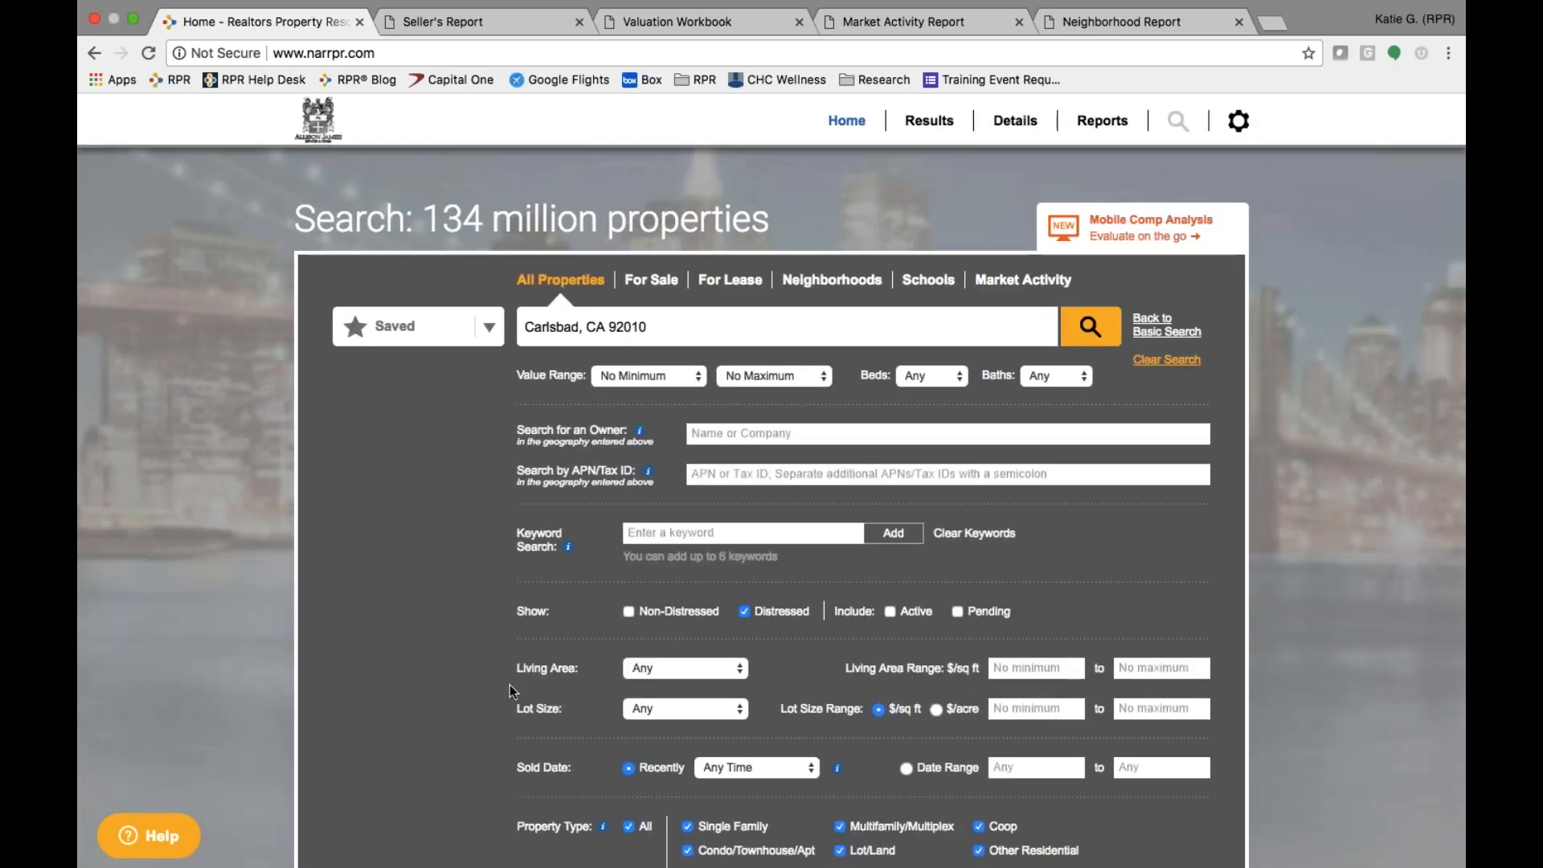
left_click(629, 611)
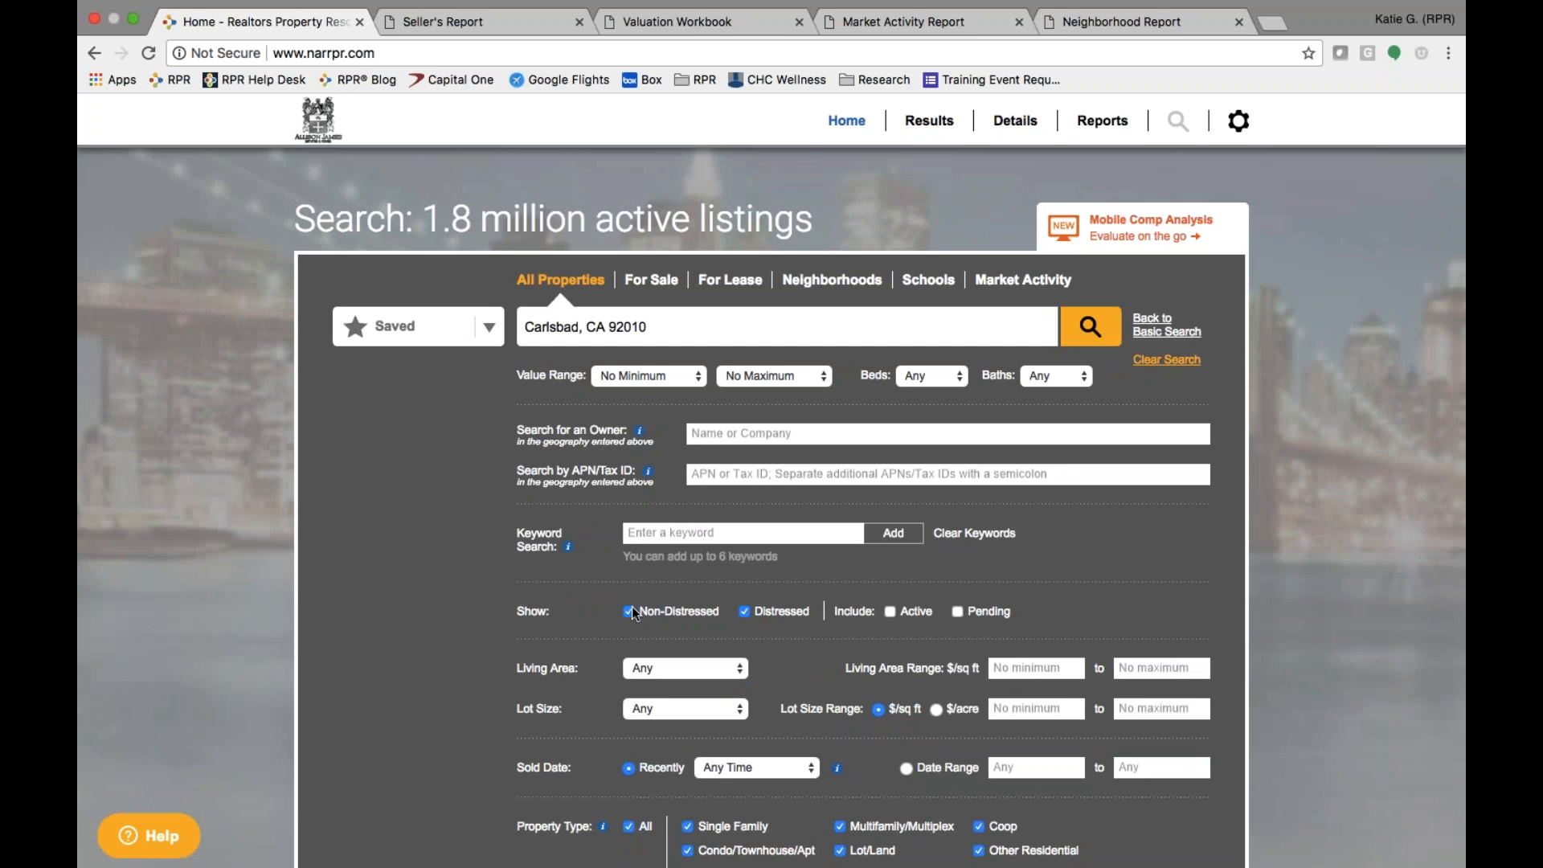
- Enter 'Bank Or lendar' as the owner name, then clear the field
left_click(823, 432)
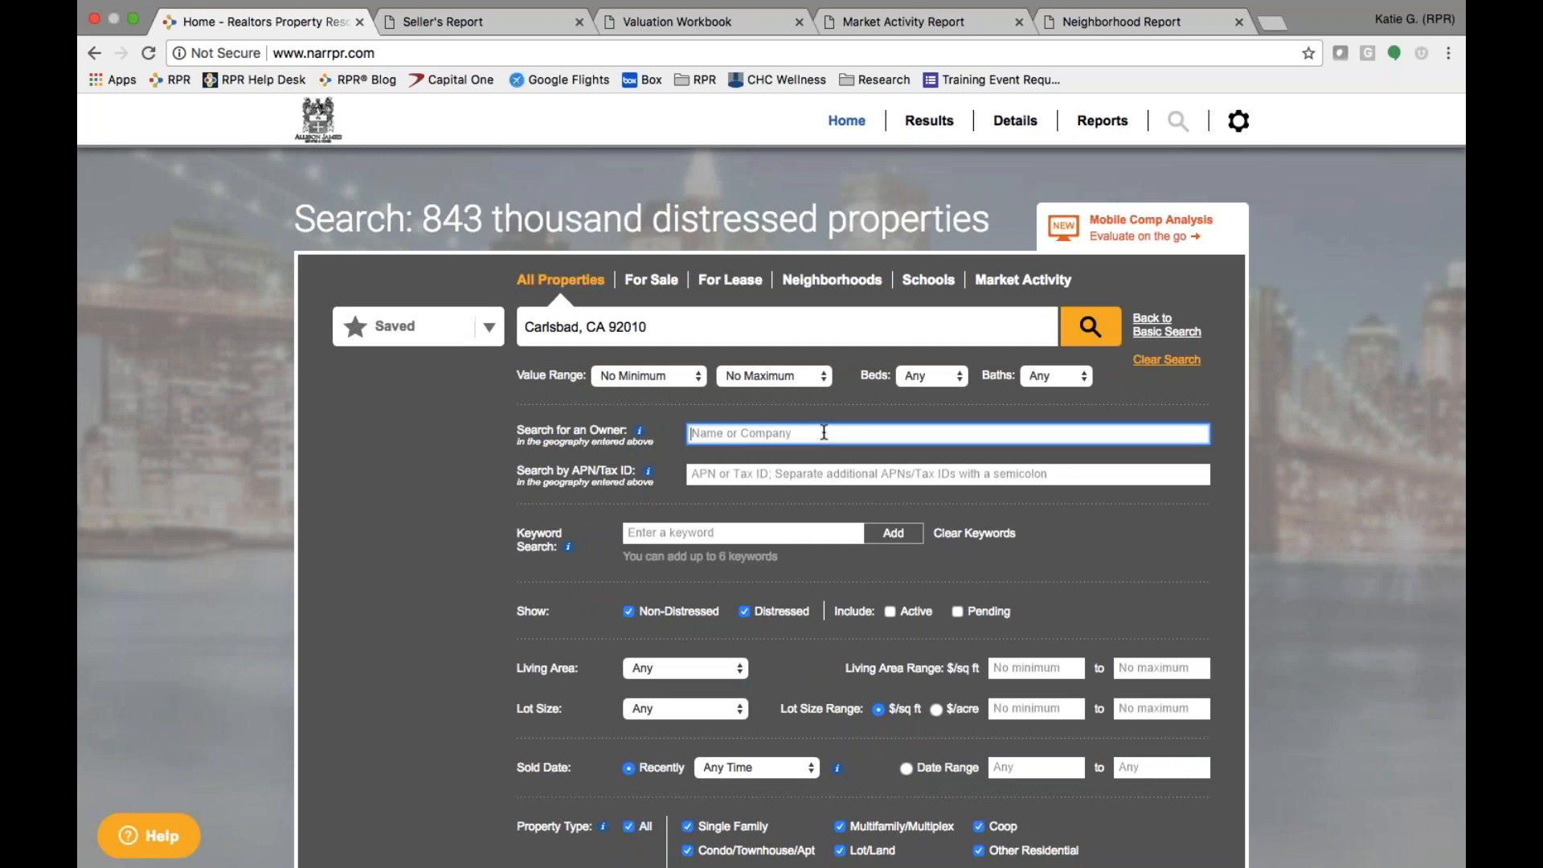
type("Bank Or lendar")
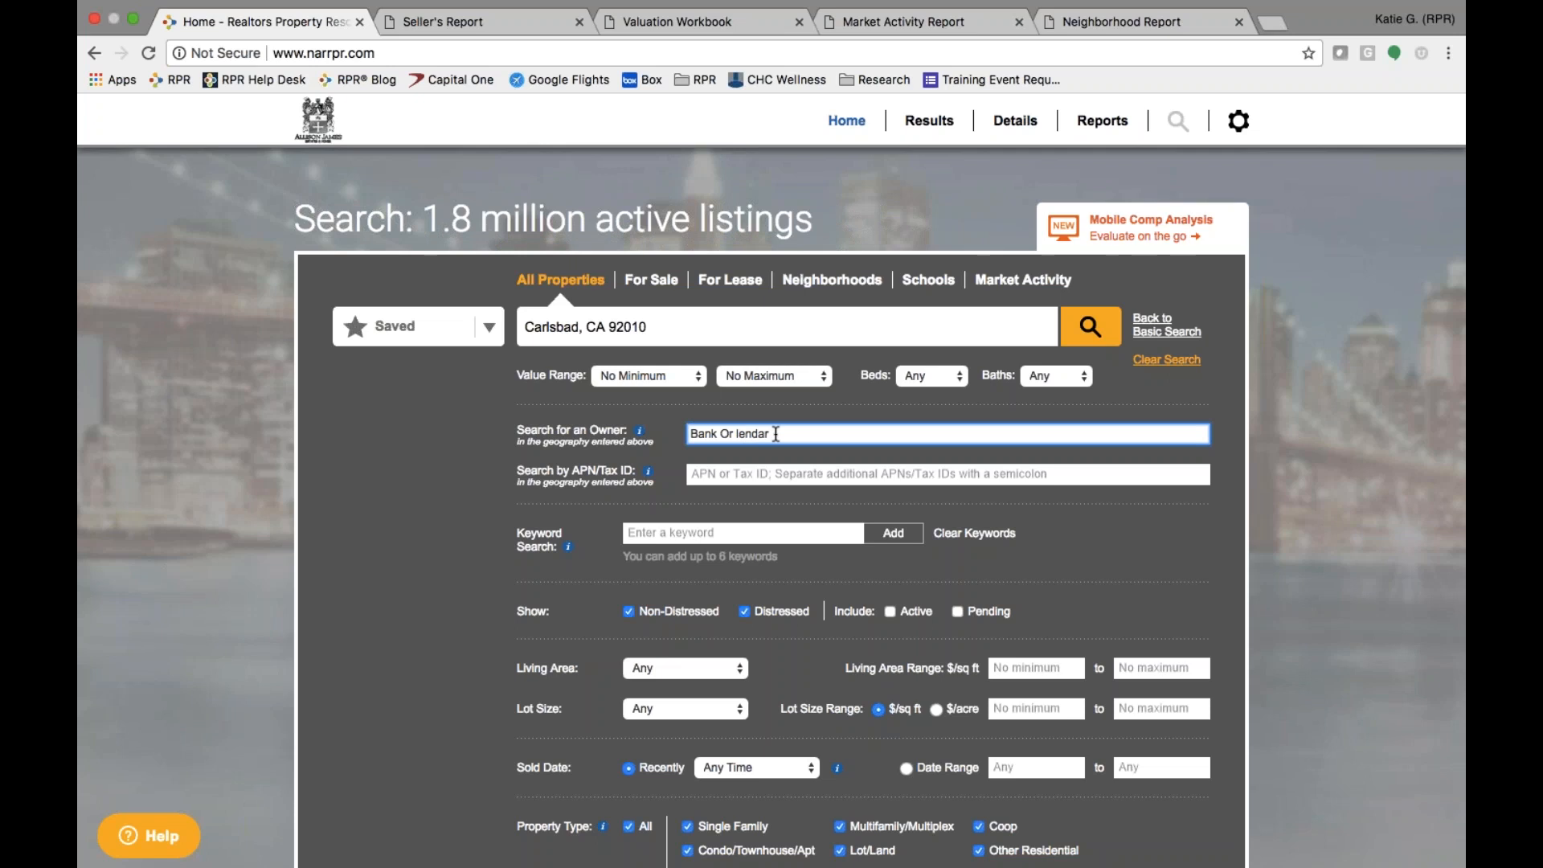
left_click_drag(775, 434, 692, 432)
key("BackSpace")
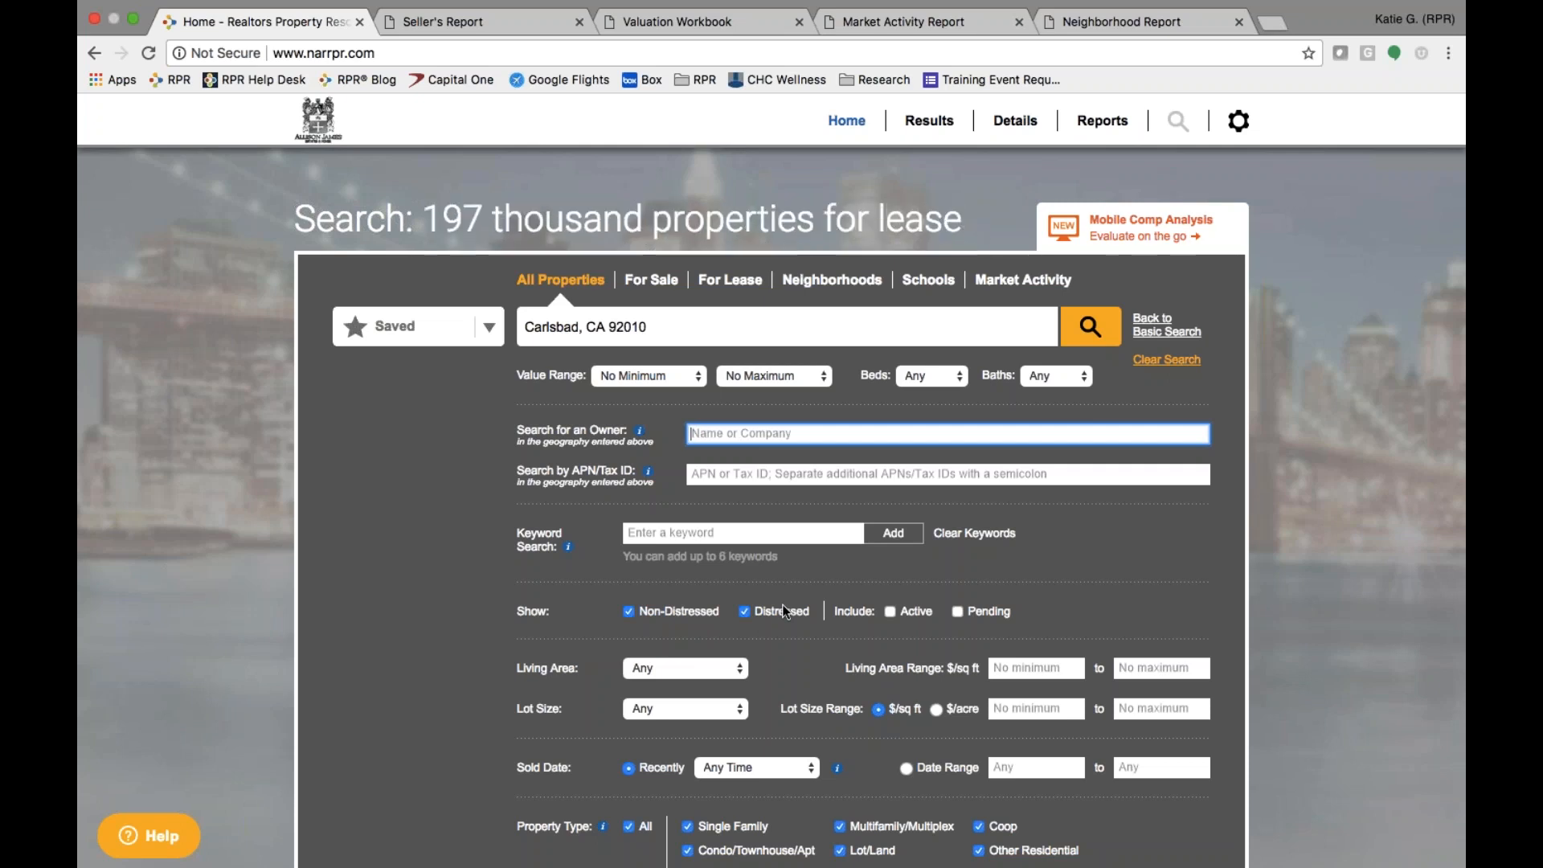
- Search For Sale listings limited to foreclosure, pre-foreclosure/auction and short-sale properties
left_click(657, 281)
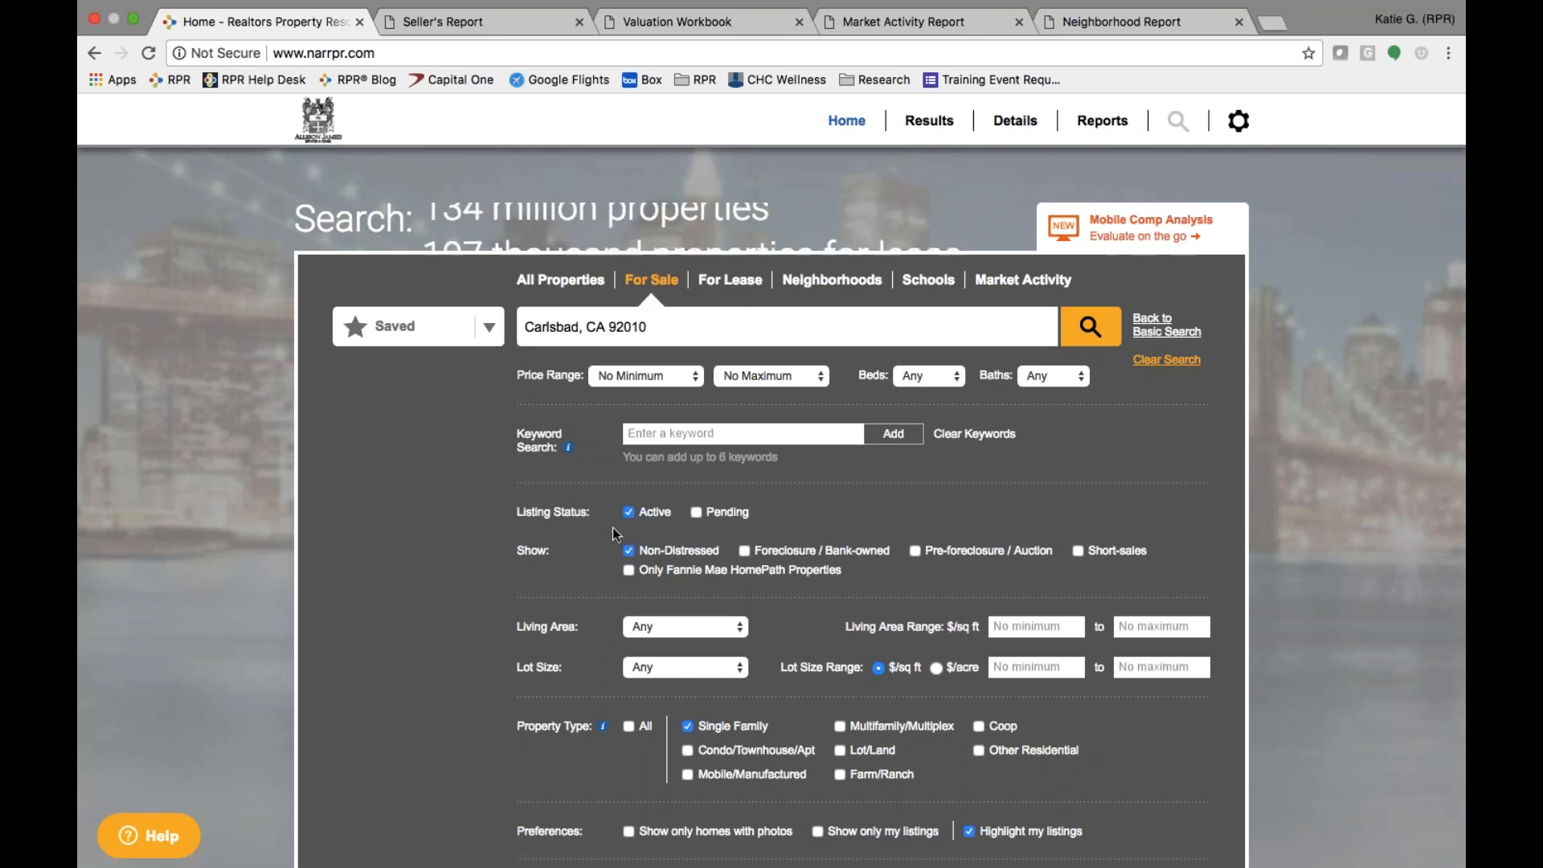
left_click(629, 551)
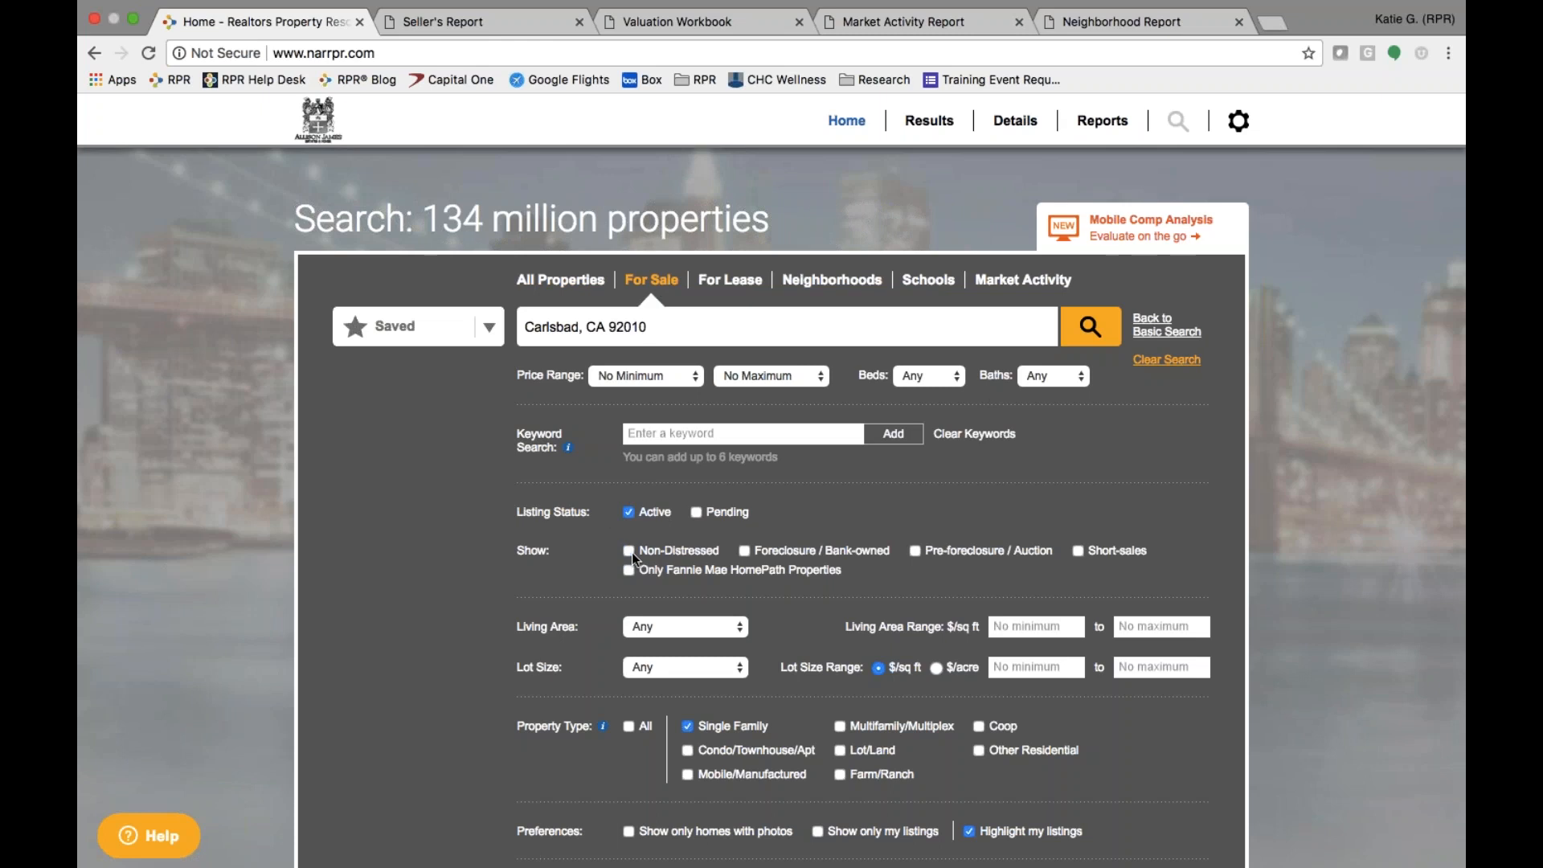
left_click(744, 551)
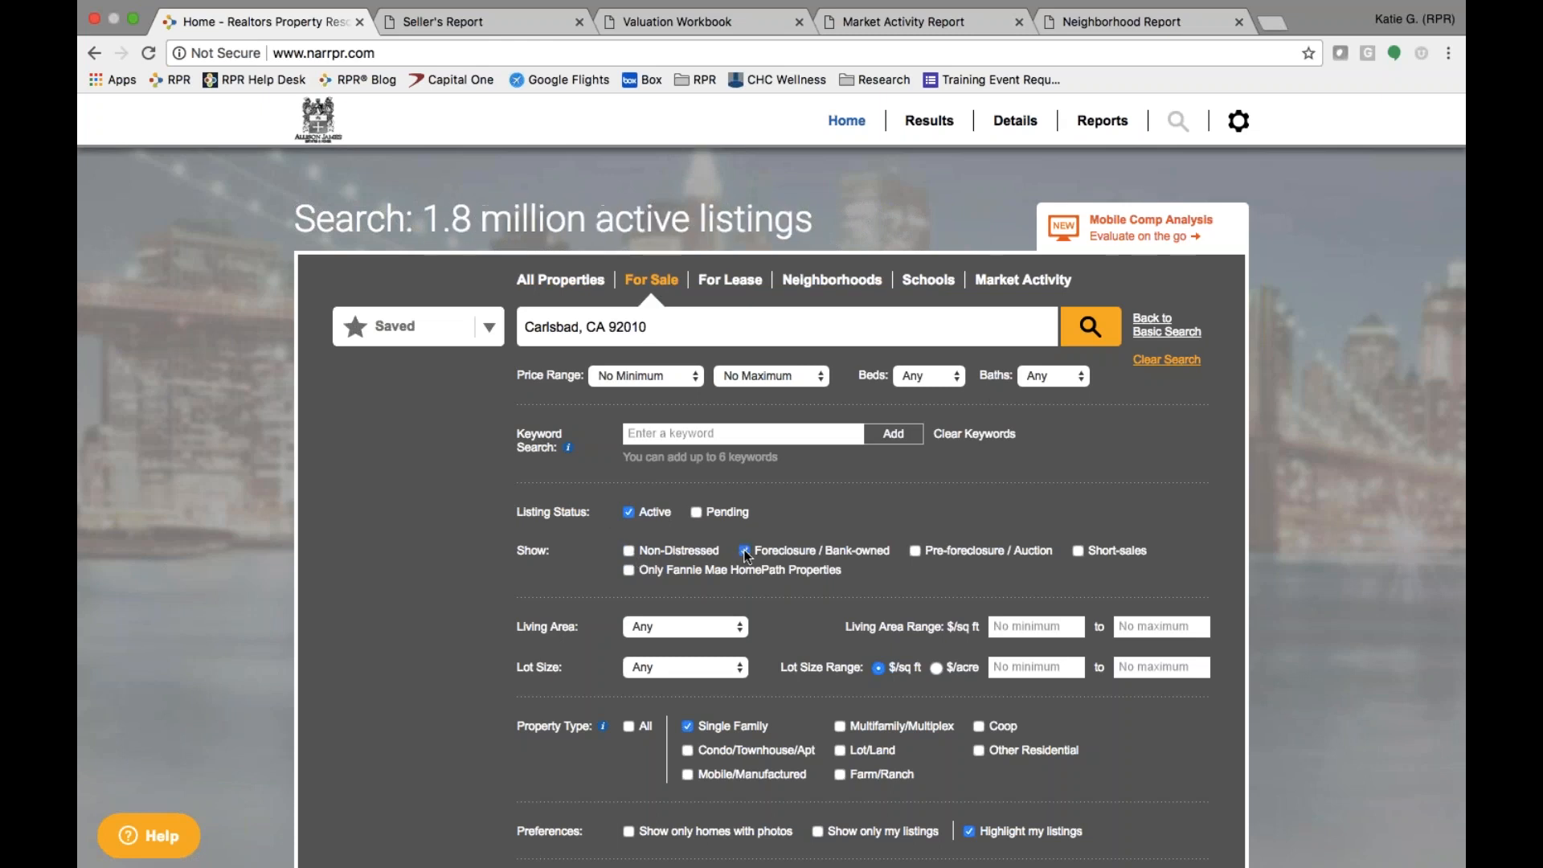
left_click(915, 551)
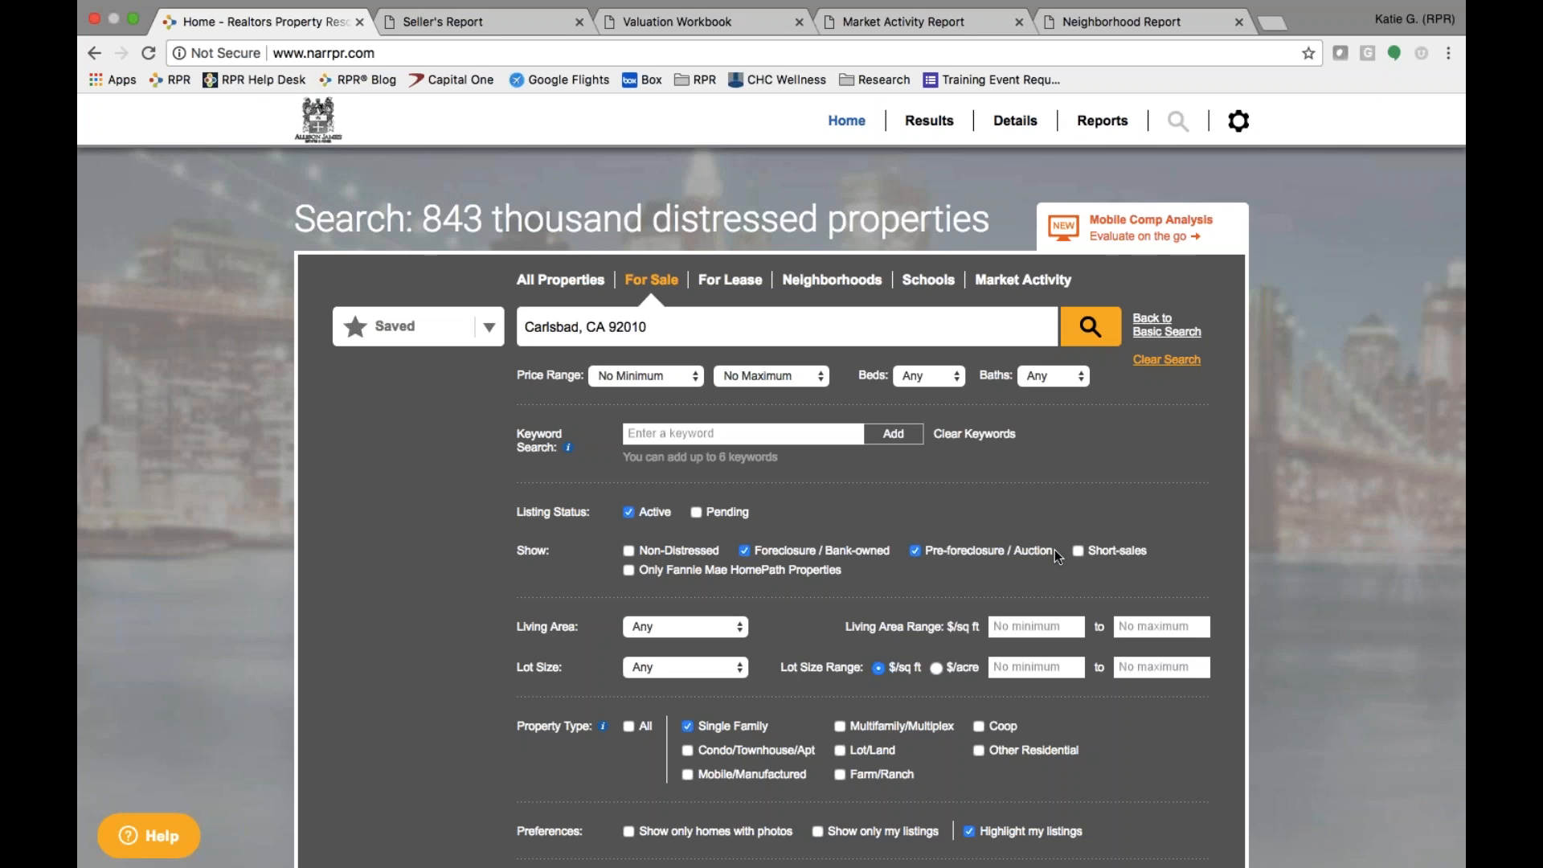
left_click(1079, 551)
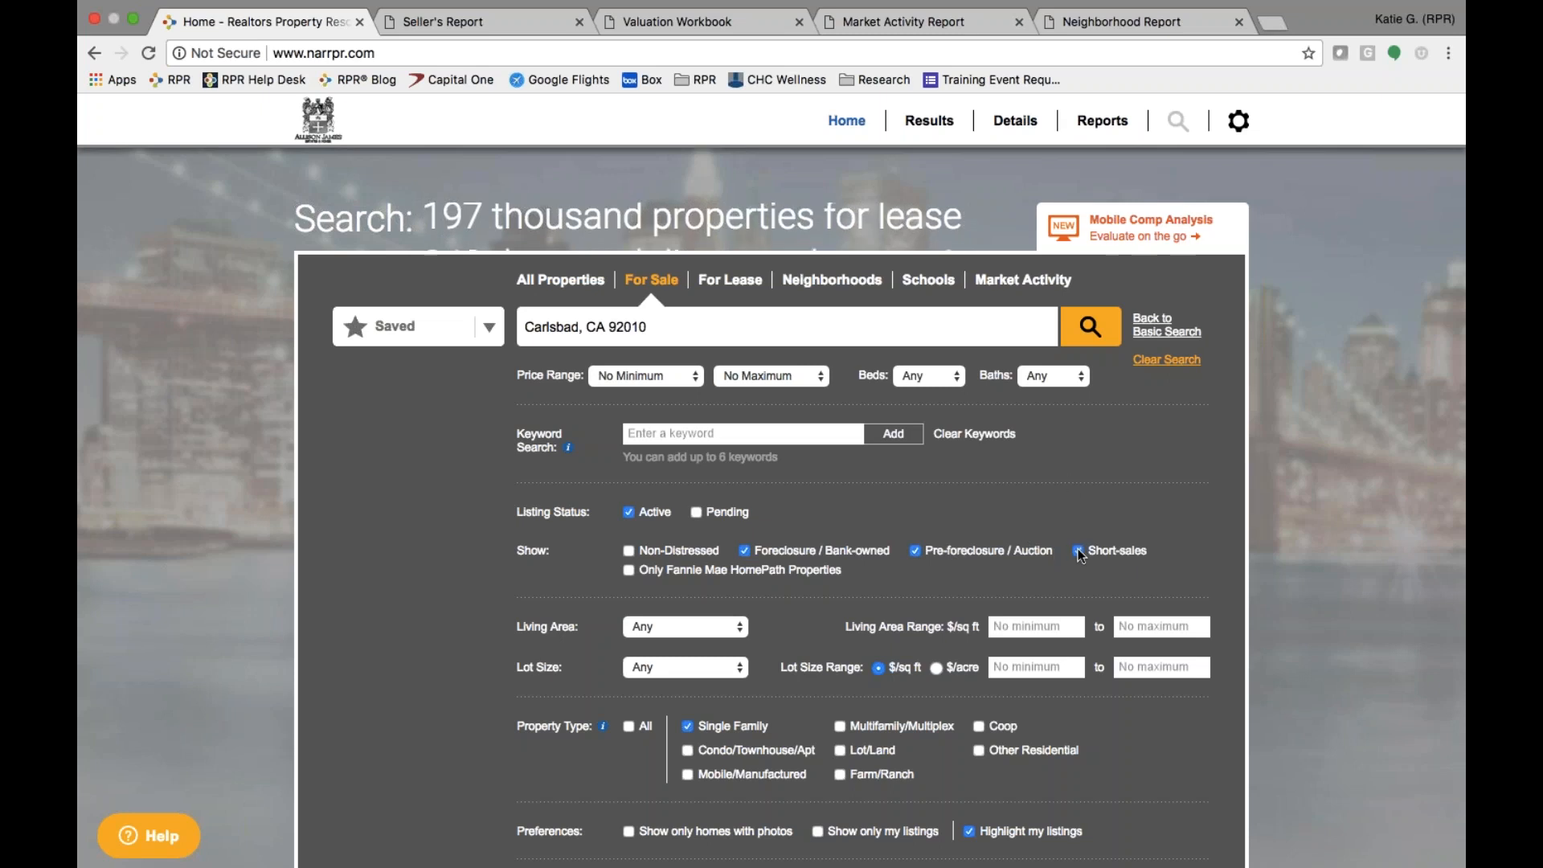
left_click(1103, 327)
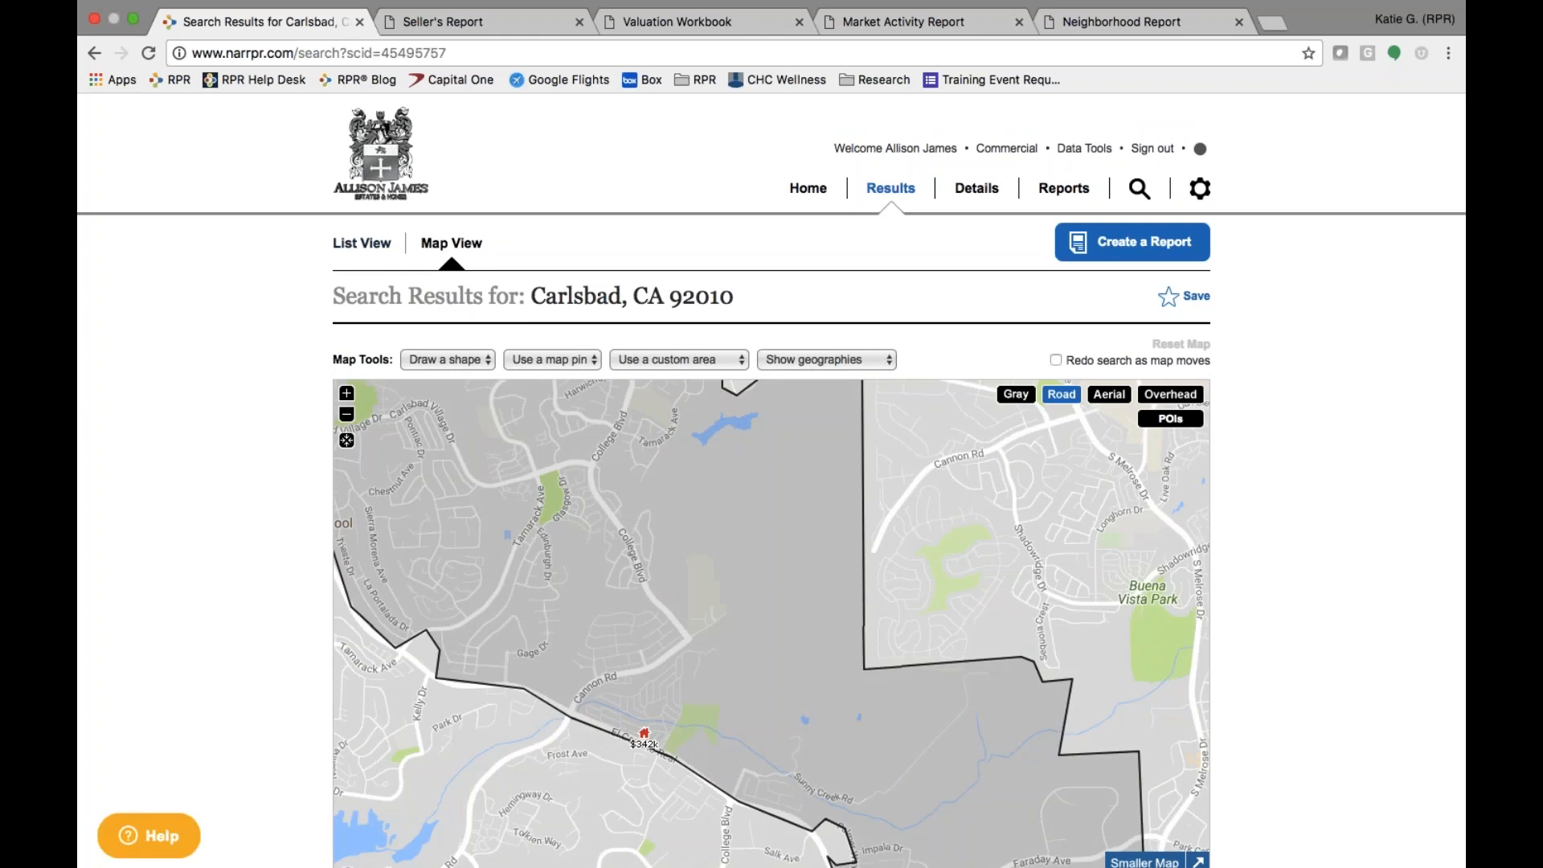
- Show the single result as a list, return Home, and select All Properties
left_click(376, 245)
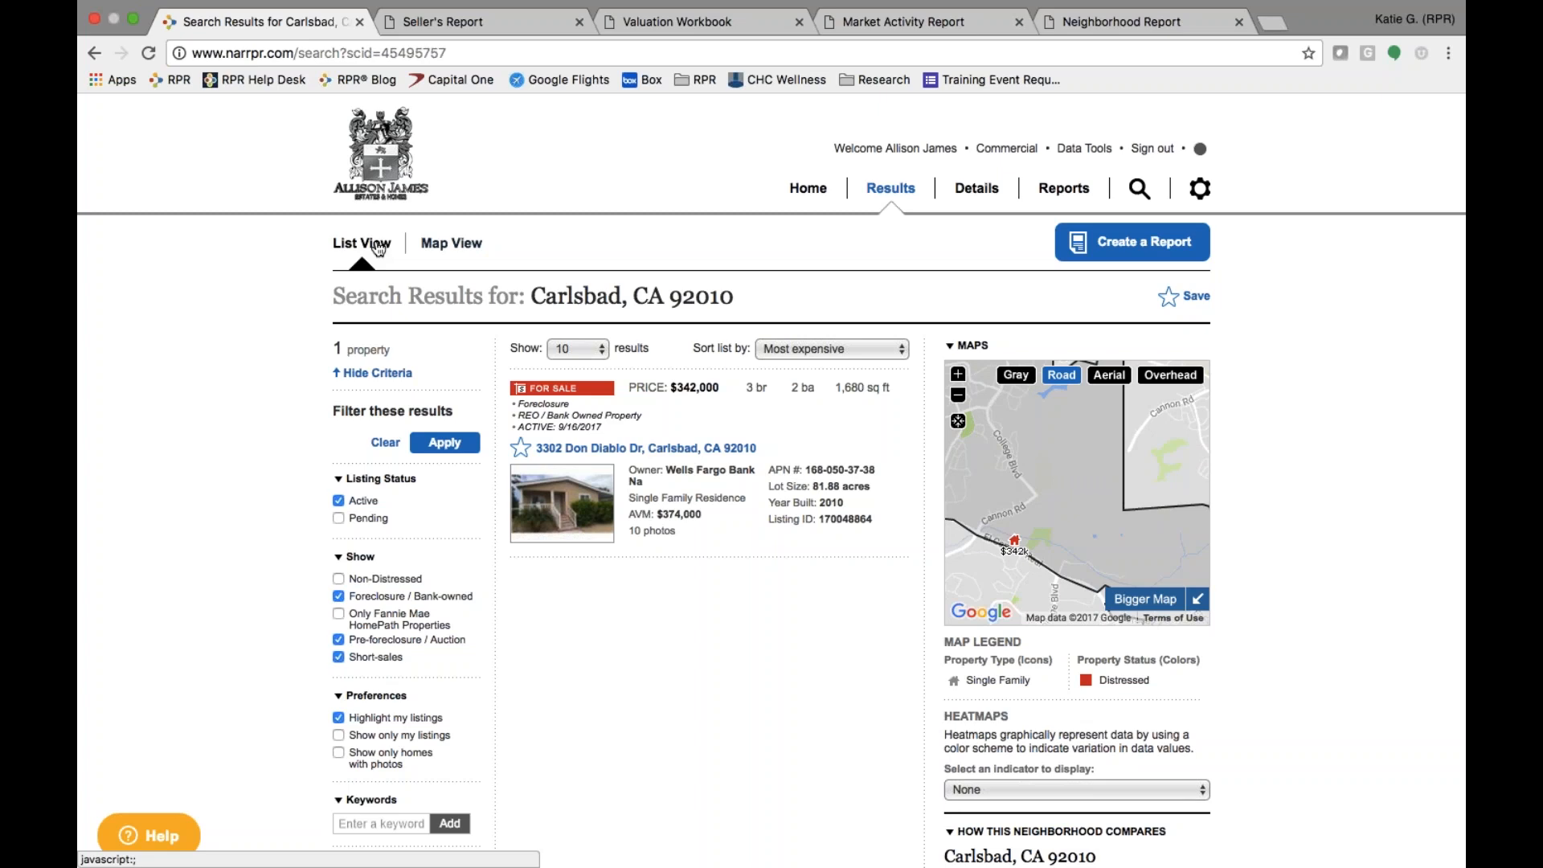
left_click(807, 189)
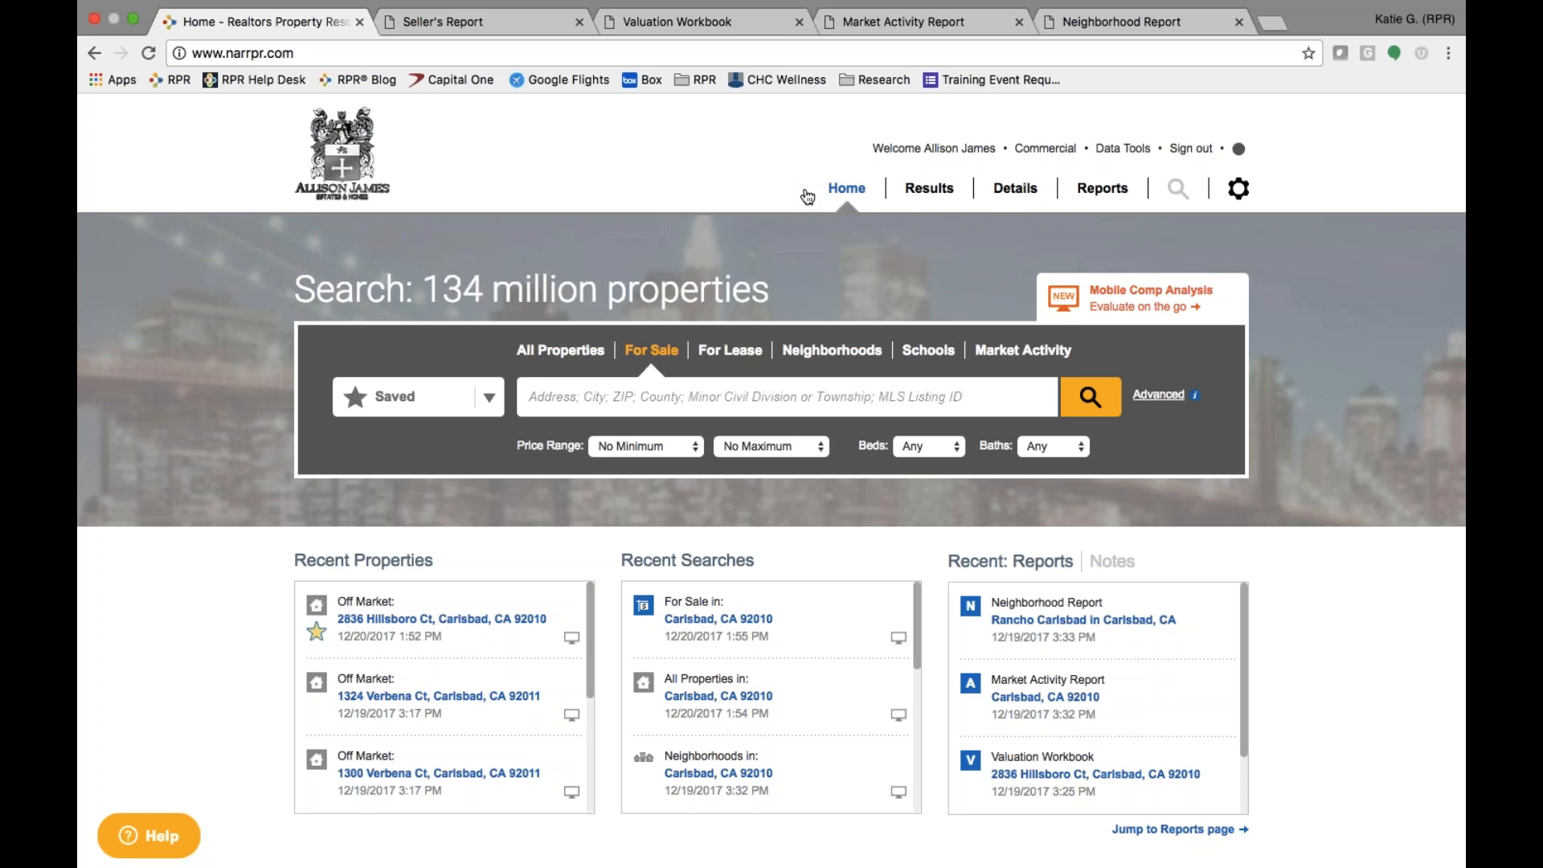
left_click(569, 354)
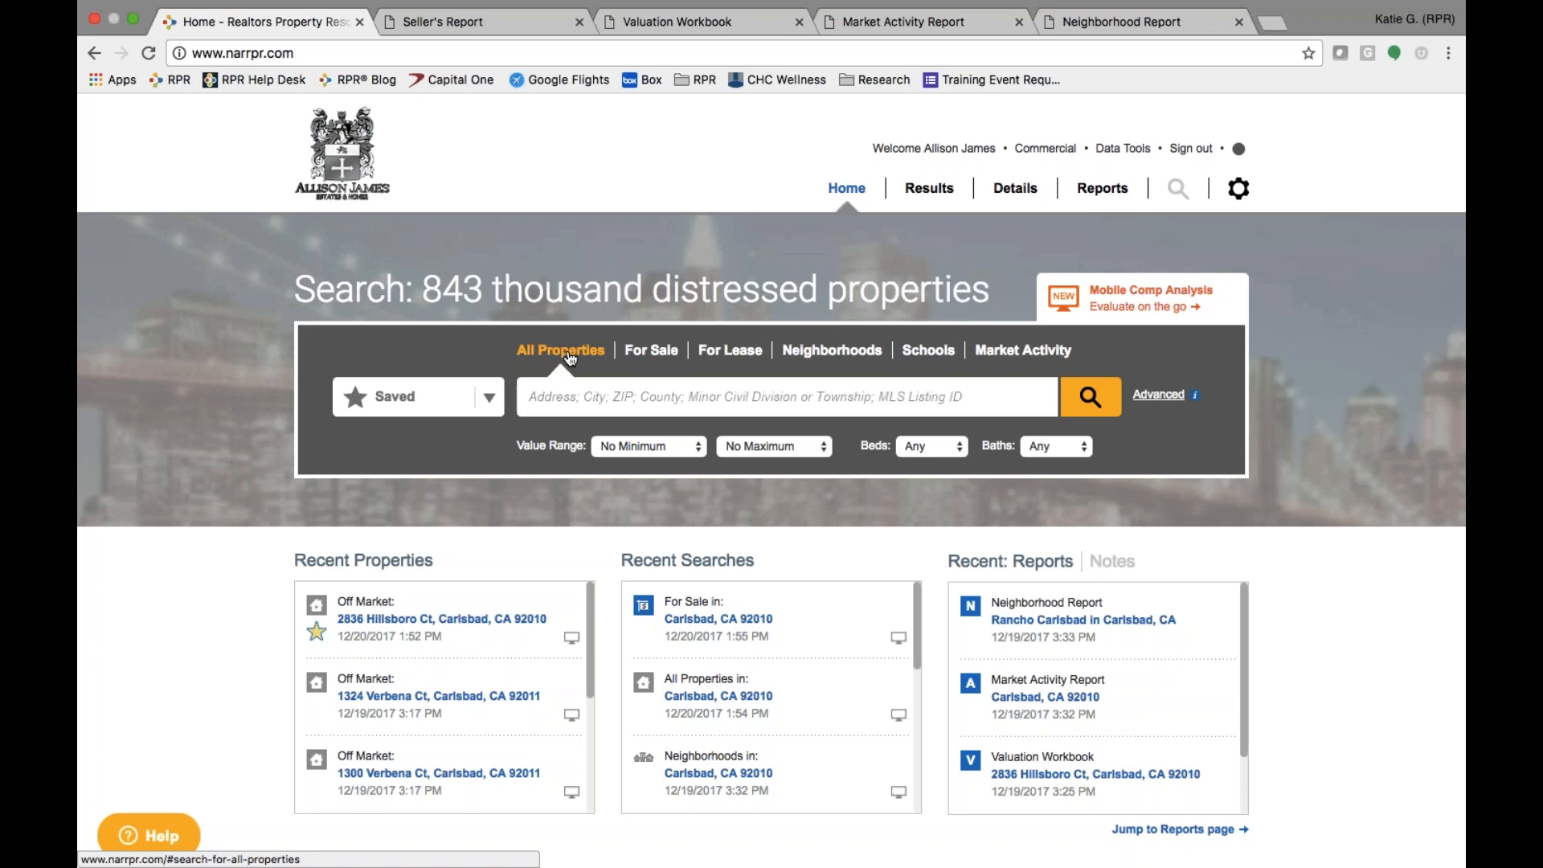
- Advance the presentation to the Mapping Tools slide and return to the RPR site
key("ctrl+Left")
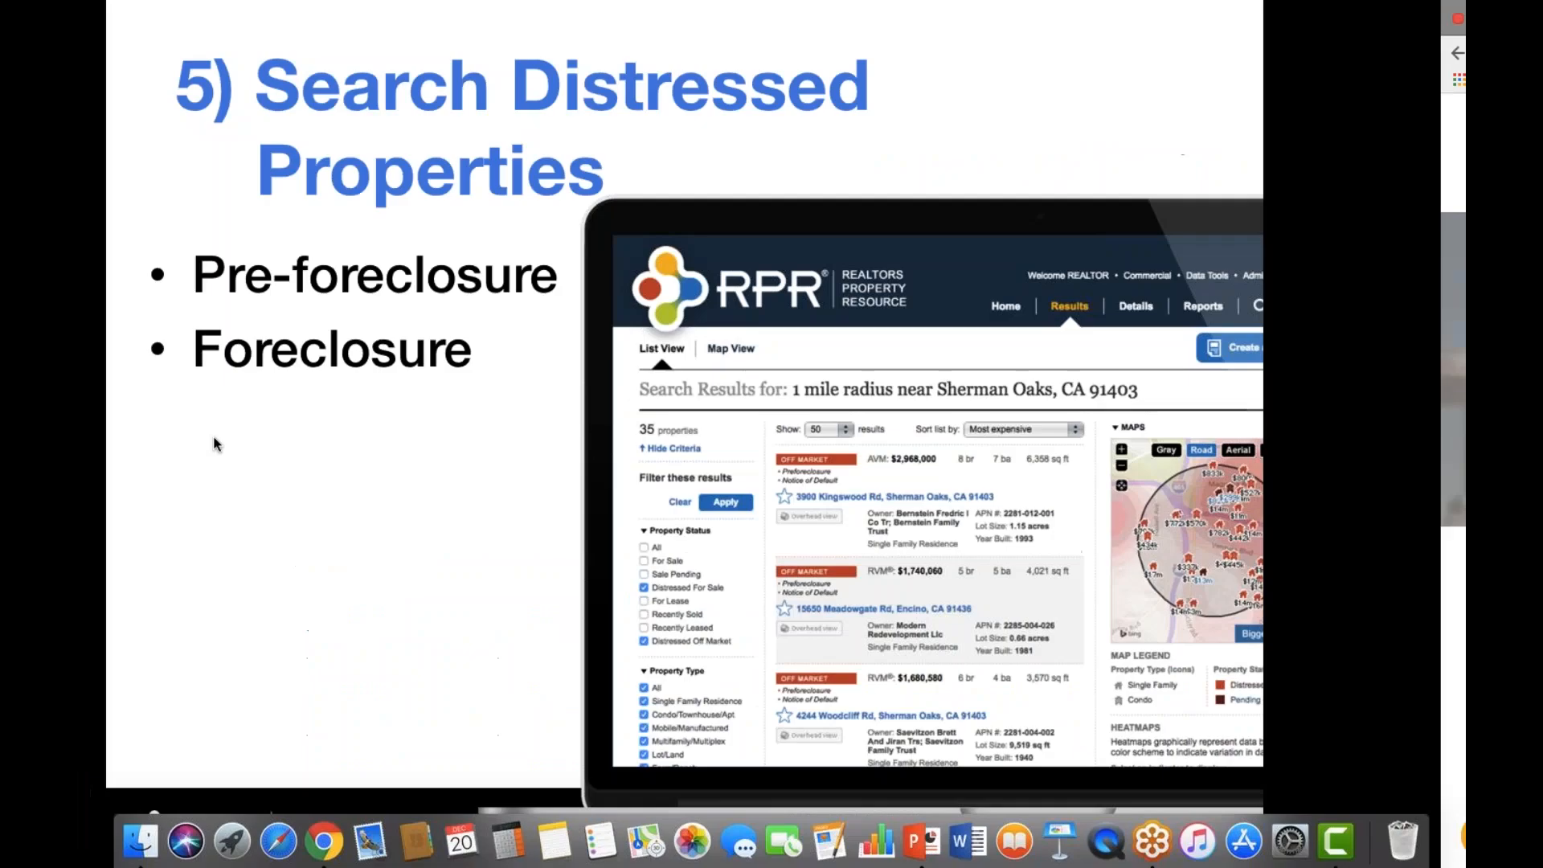
key("Right")
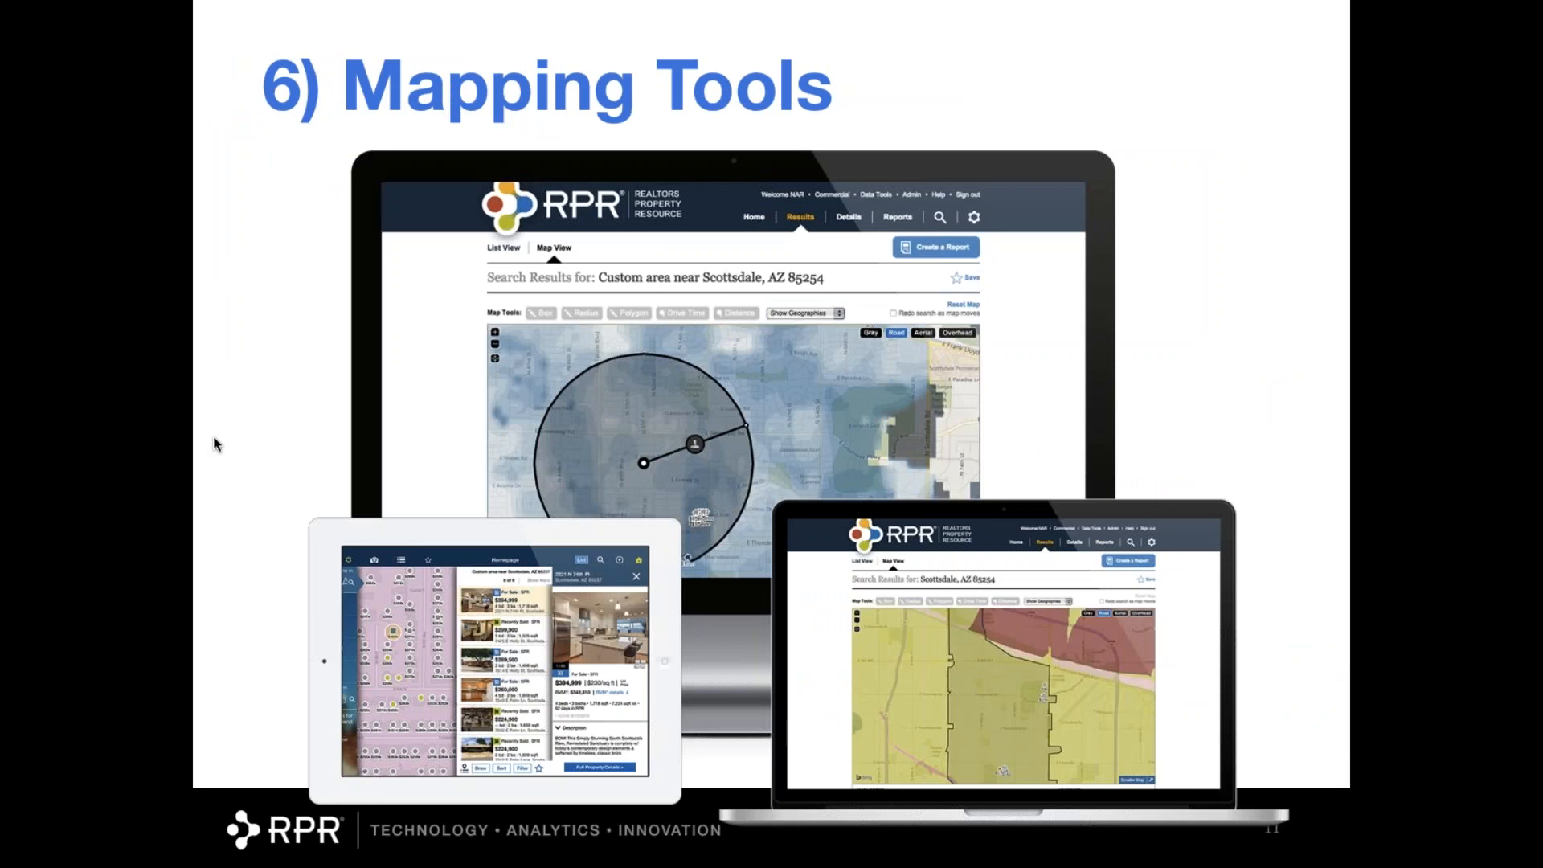
key("ctrl+Right")
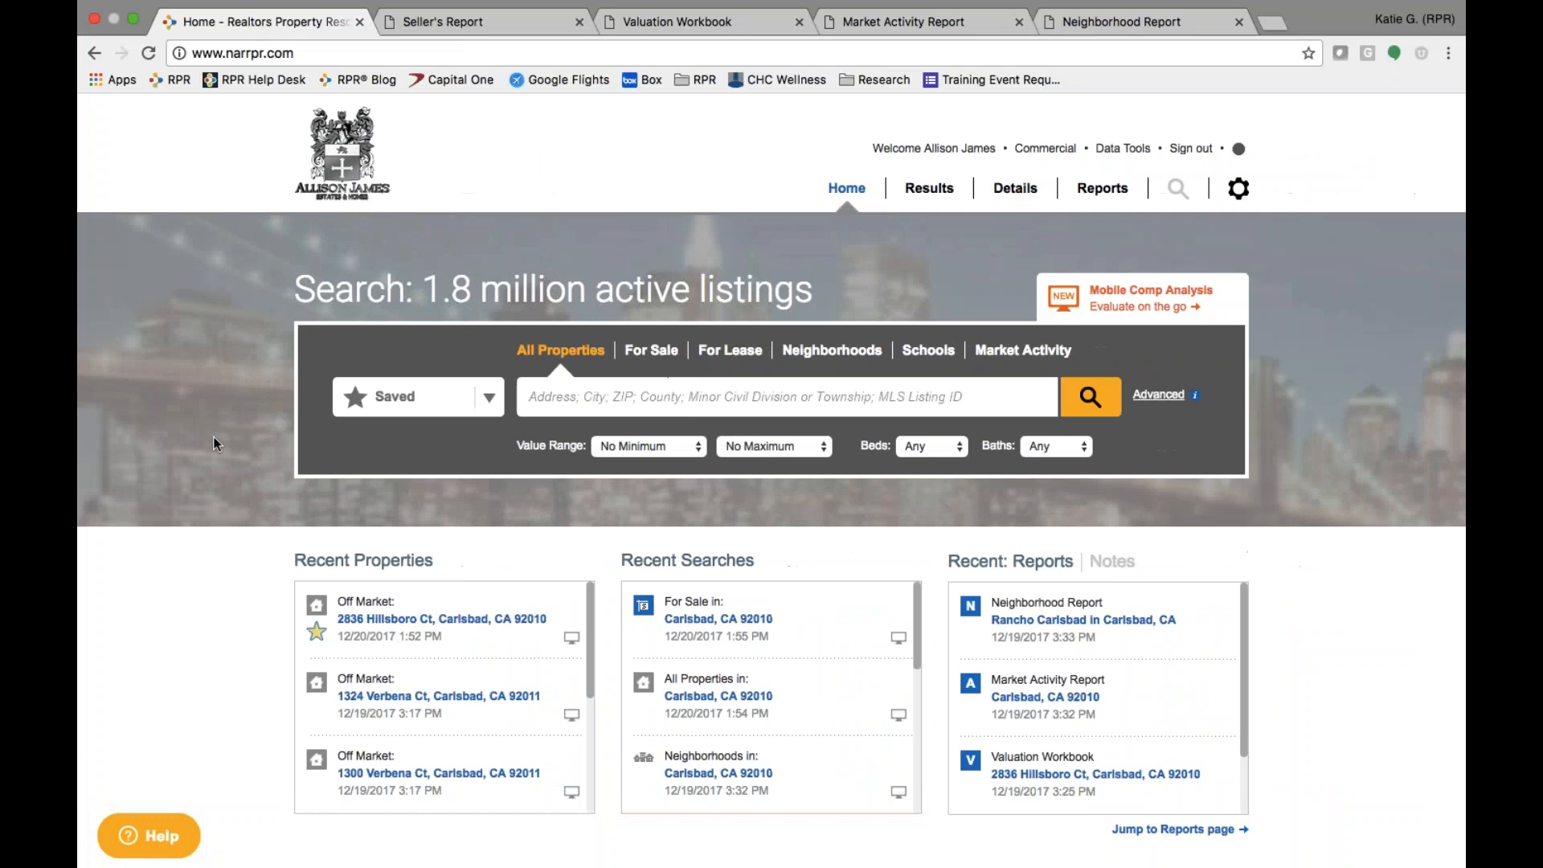
- Set up a For Sale search for Carlsbad, CA 92010 priced $700,000 to $1 million
left_click(649, 354)
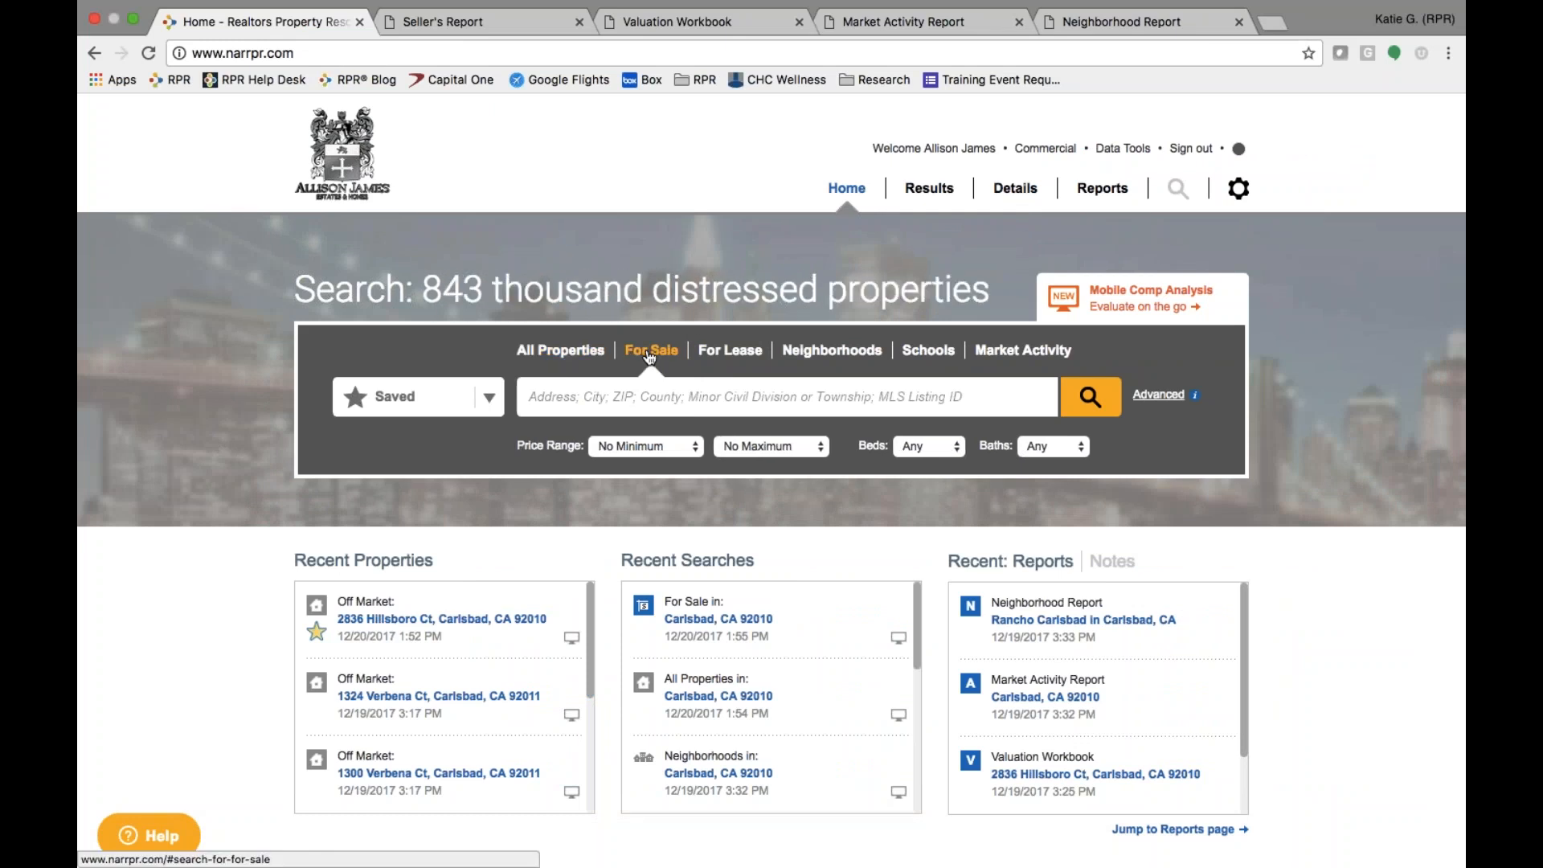
type("carl")
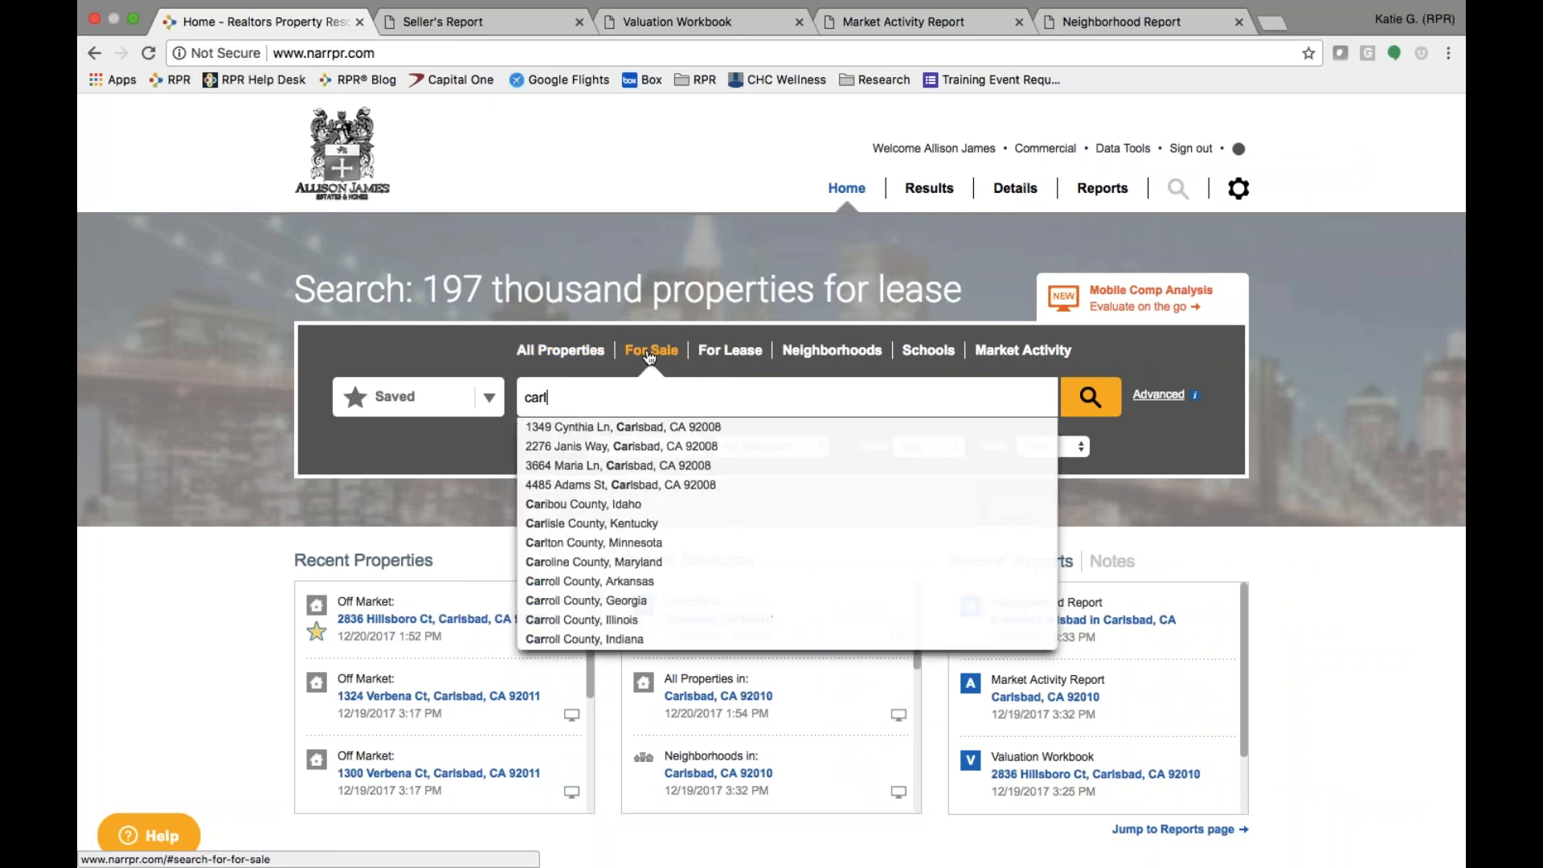
type("s")
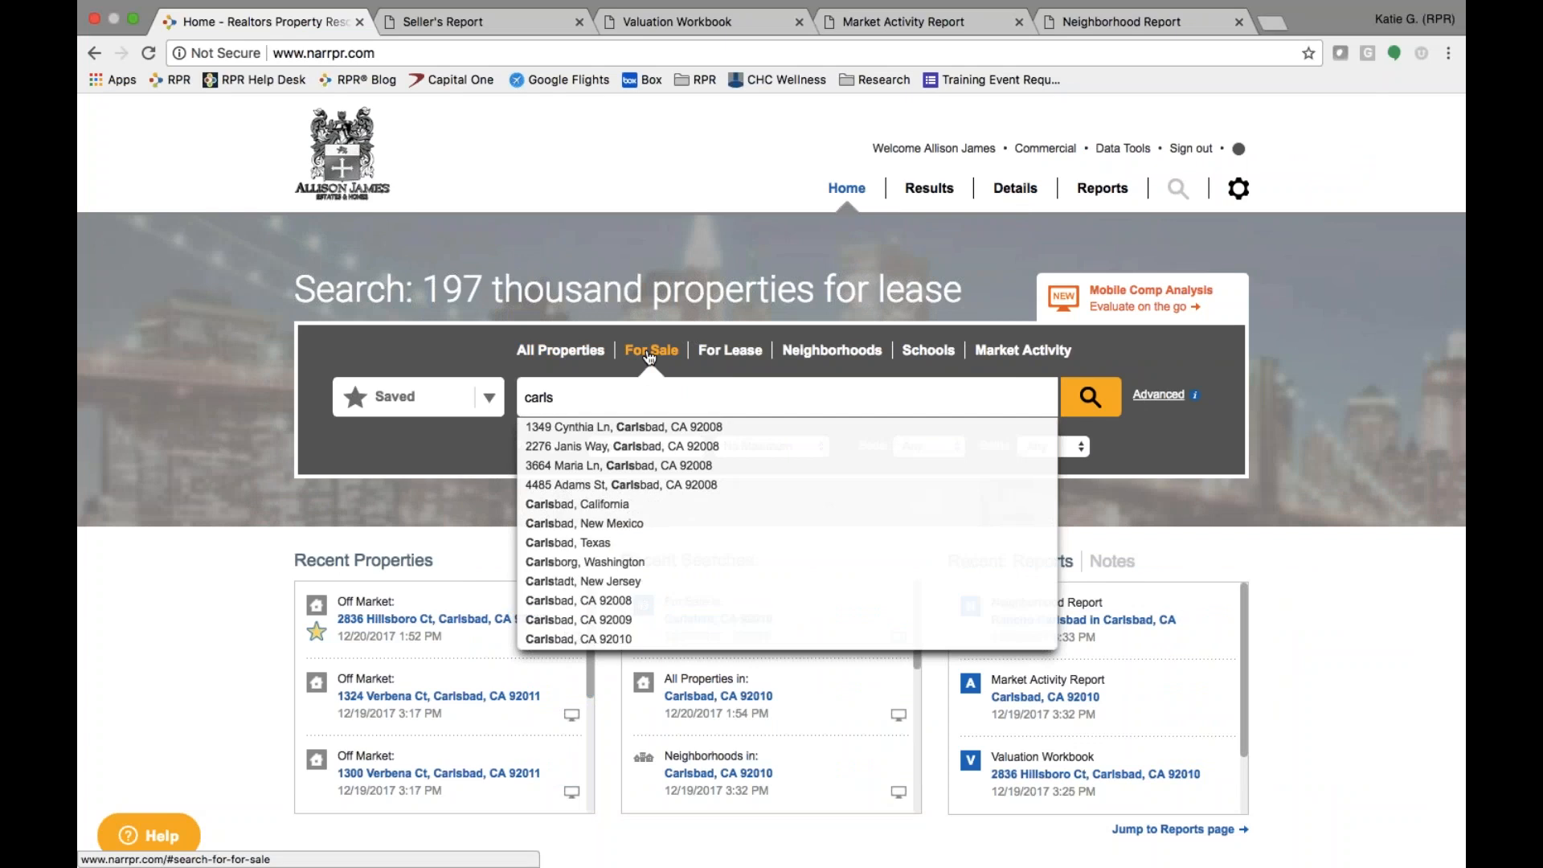
left_click(560, 639)
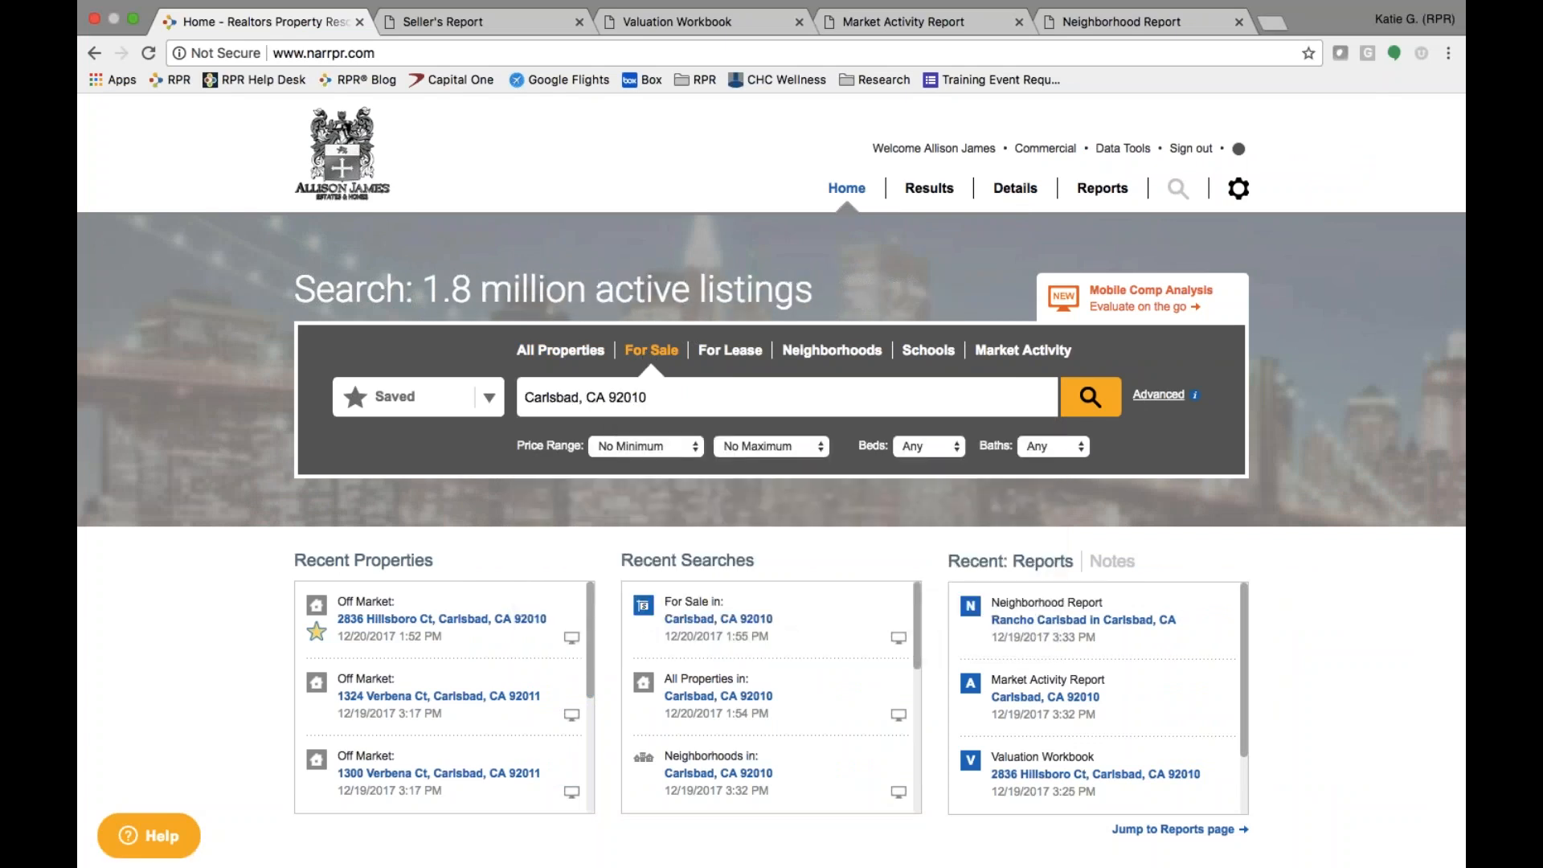
left_click(659, 450)
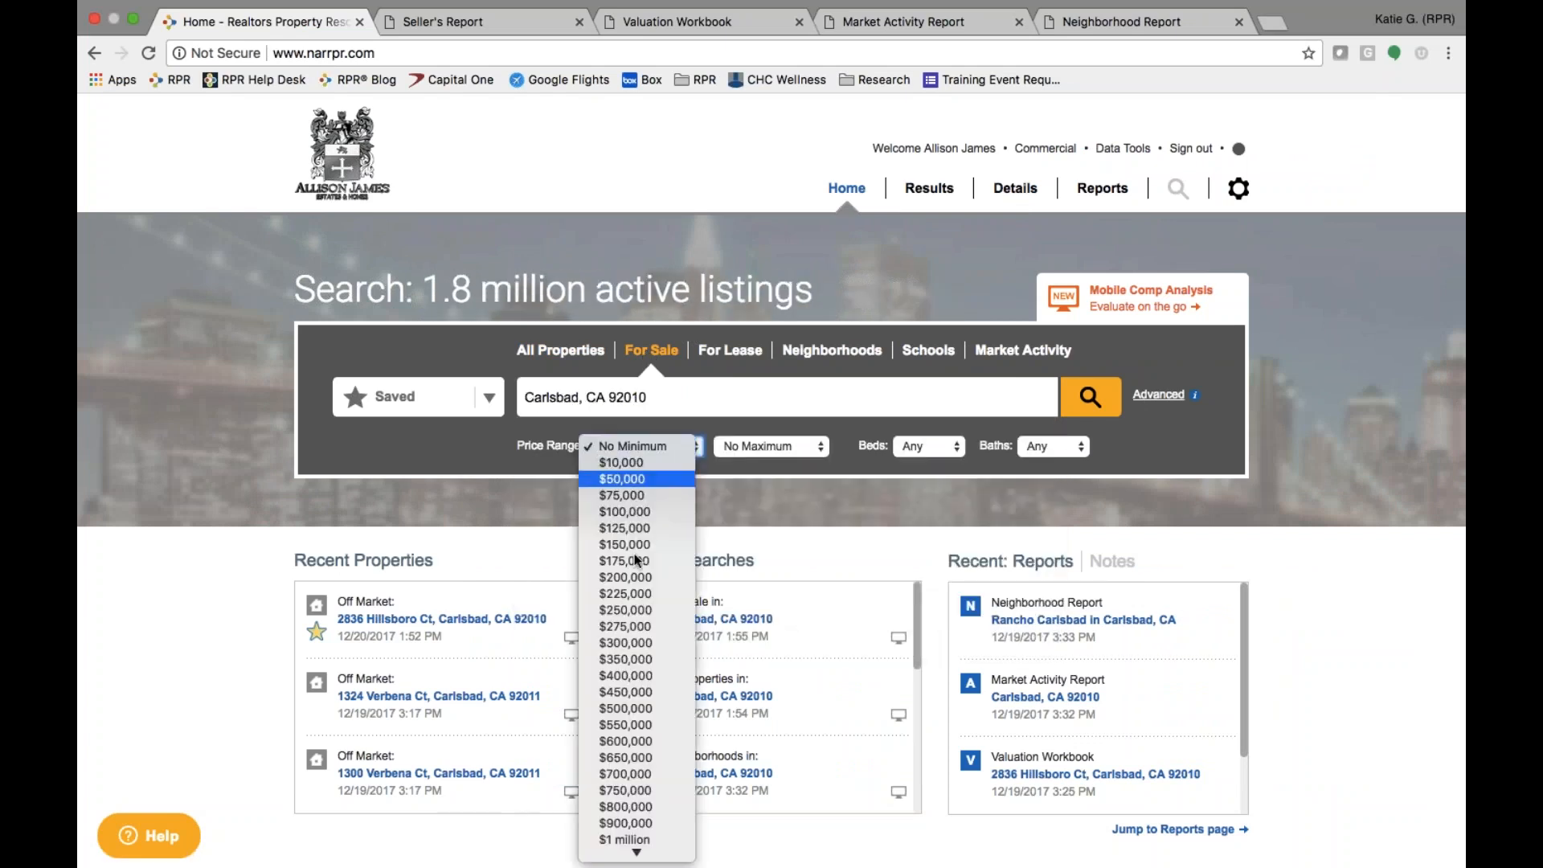
left_click(635, 774)
left_click(760, 447)
left_click(753, 838)
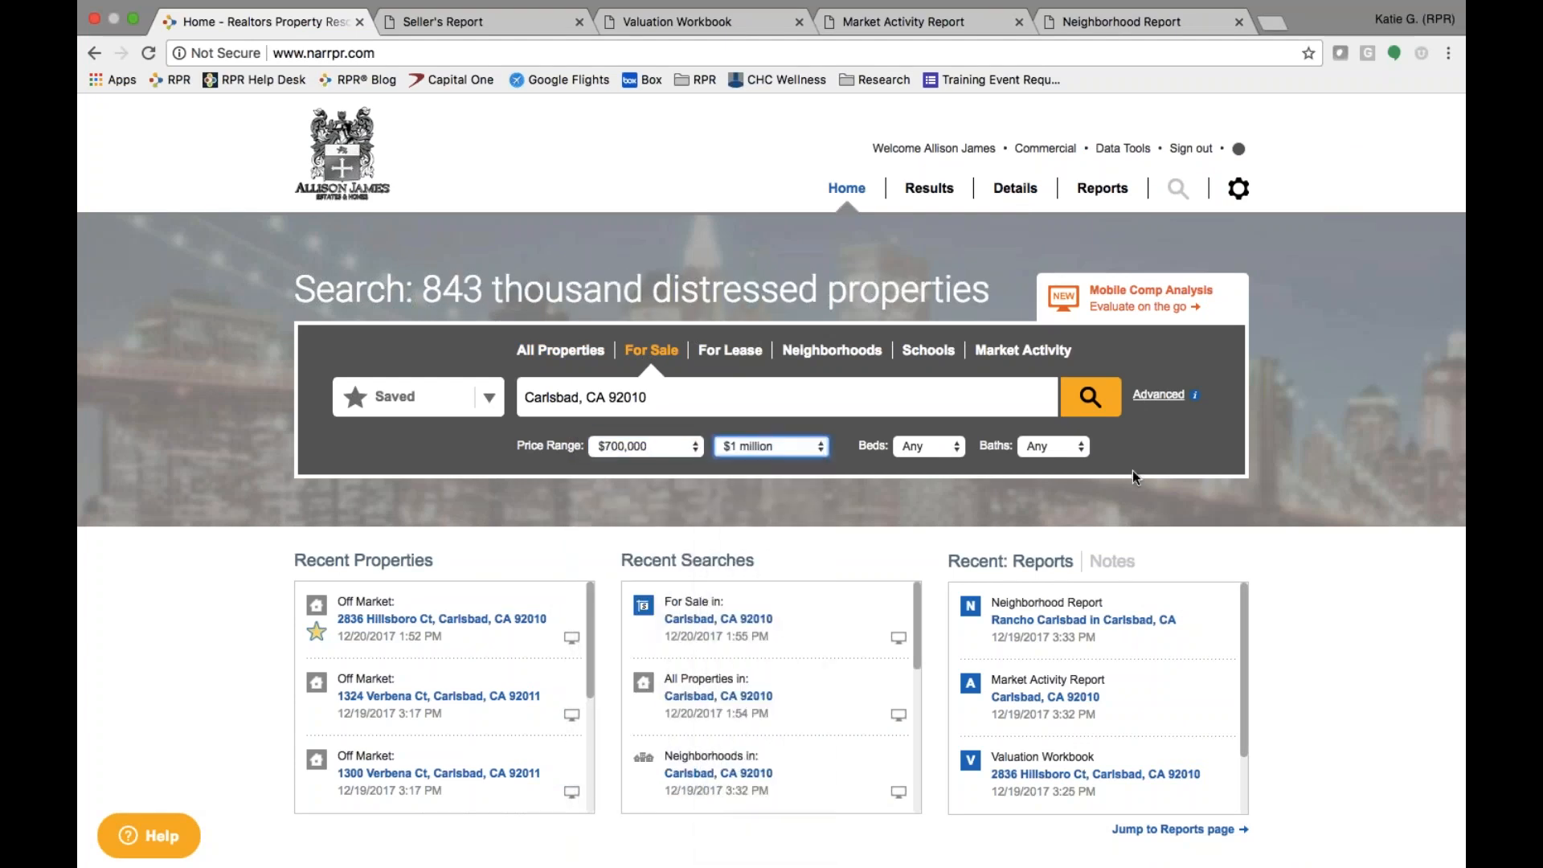
- Limit the advanced filters to Non-Distressed listings only and run the search
left_click(1158, 394)
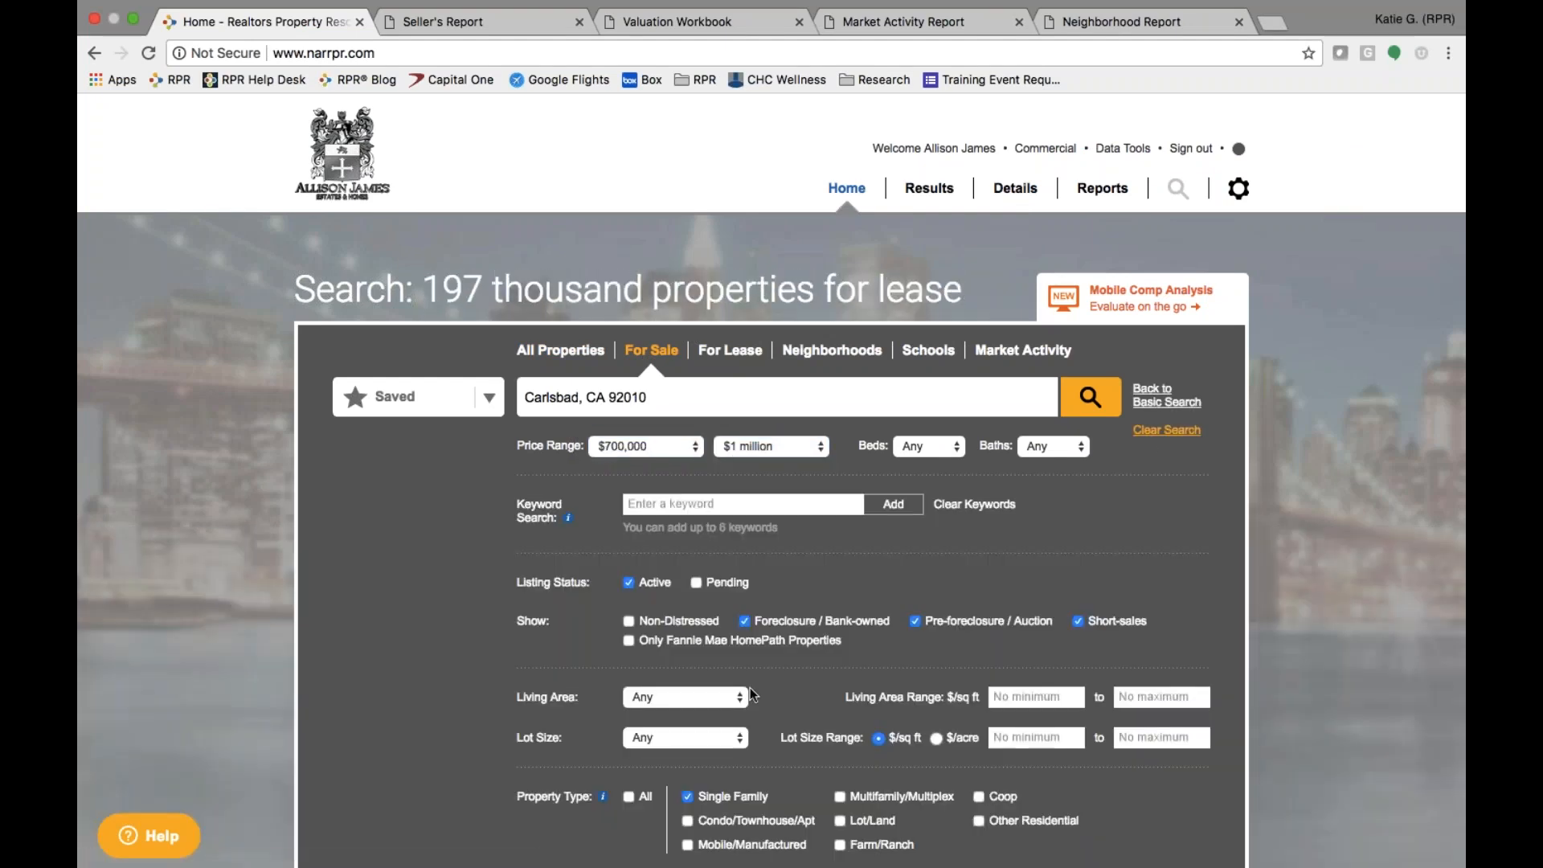
scroll(749, 687, "down", 3)
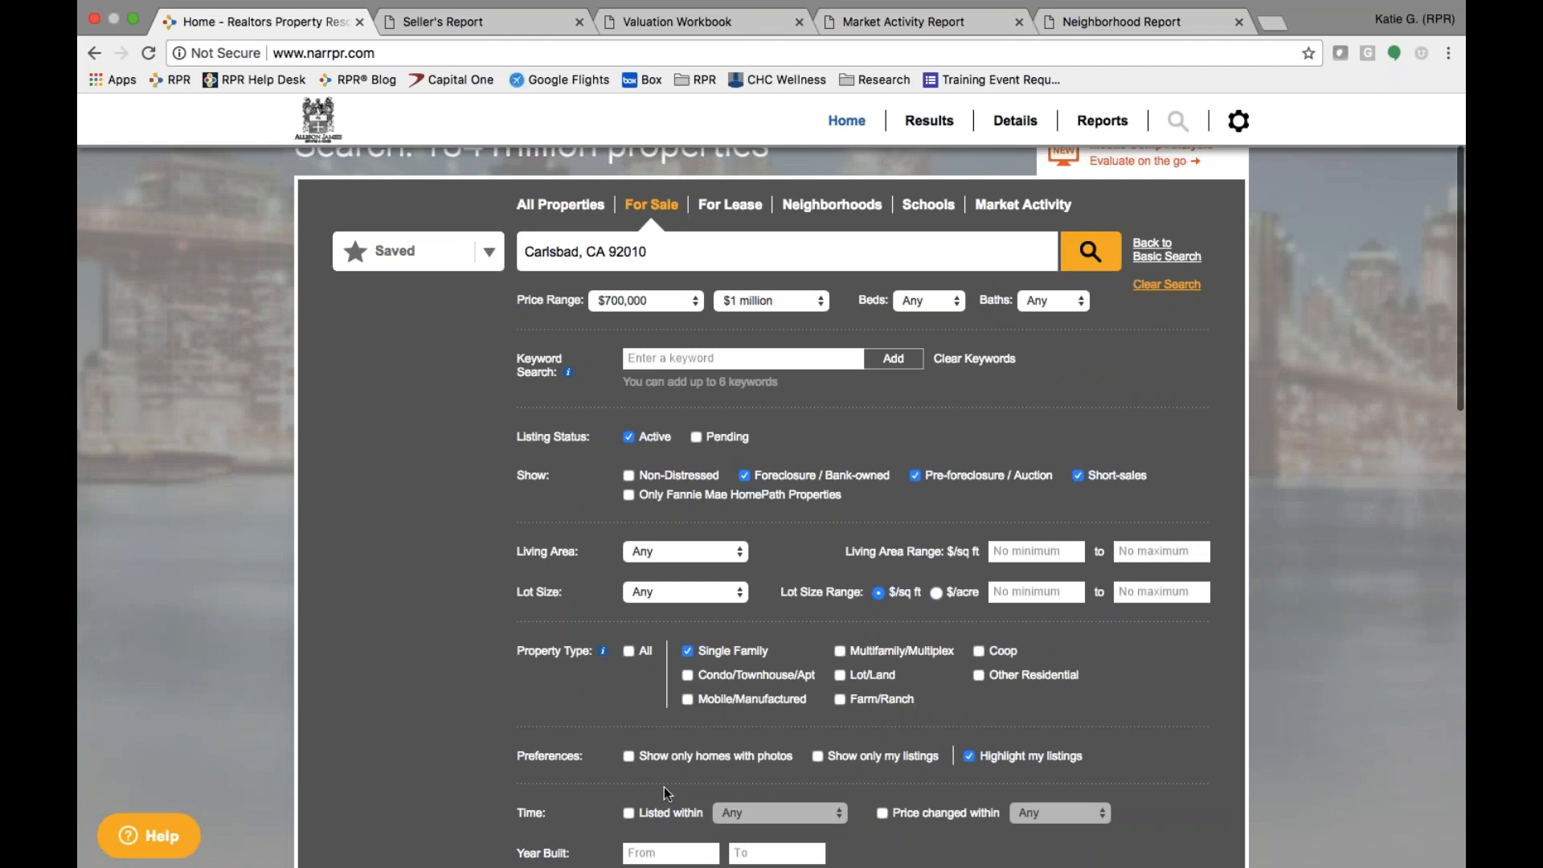
left_click(628, 475)
left_click(745, 475)
left_click(919, 474)
left_click(1078, 475)
left_click(1103, 258)
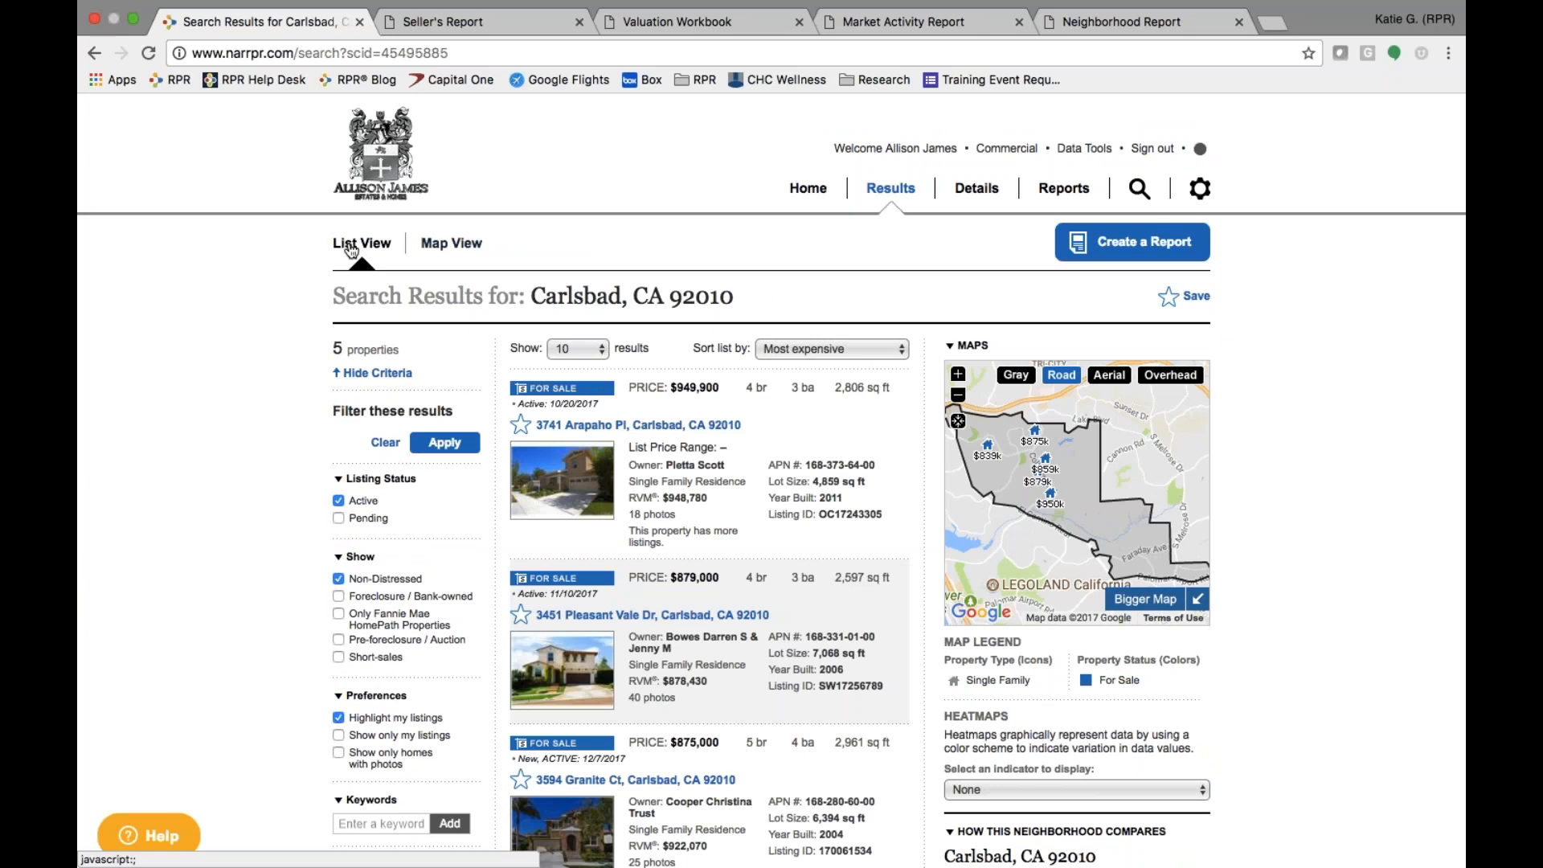
- Display the five Carlsbad results as price markers on the 92010 map
left_click(464, 247)
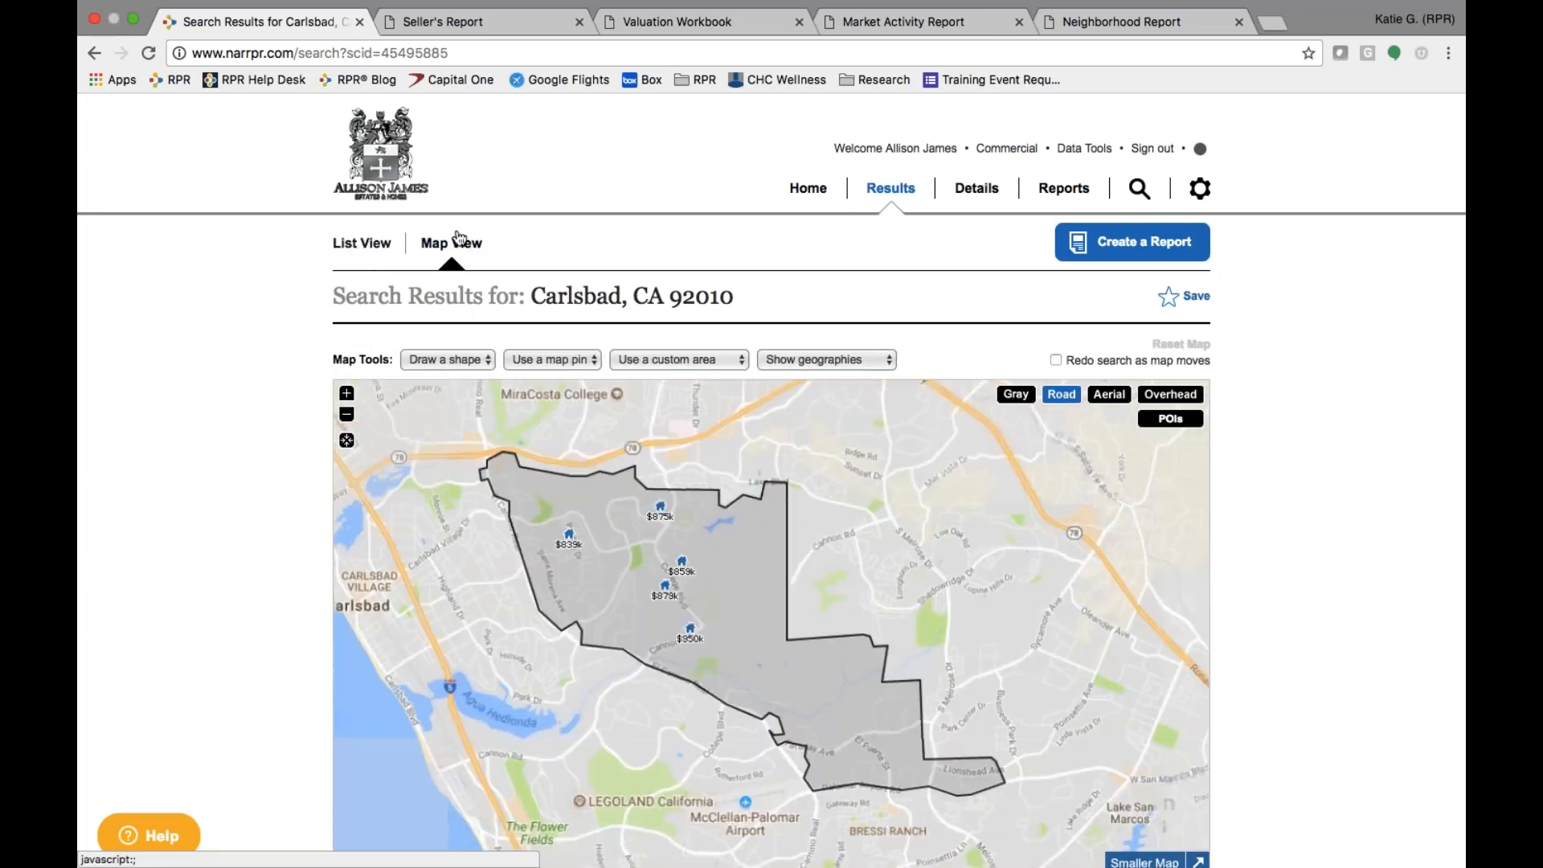
left_click(354, 251)
left_click(451, 246)
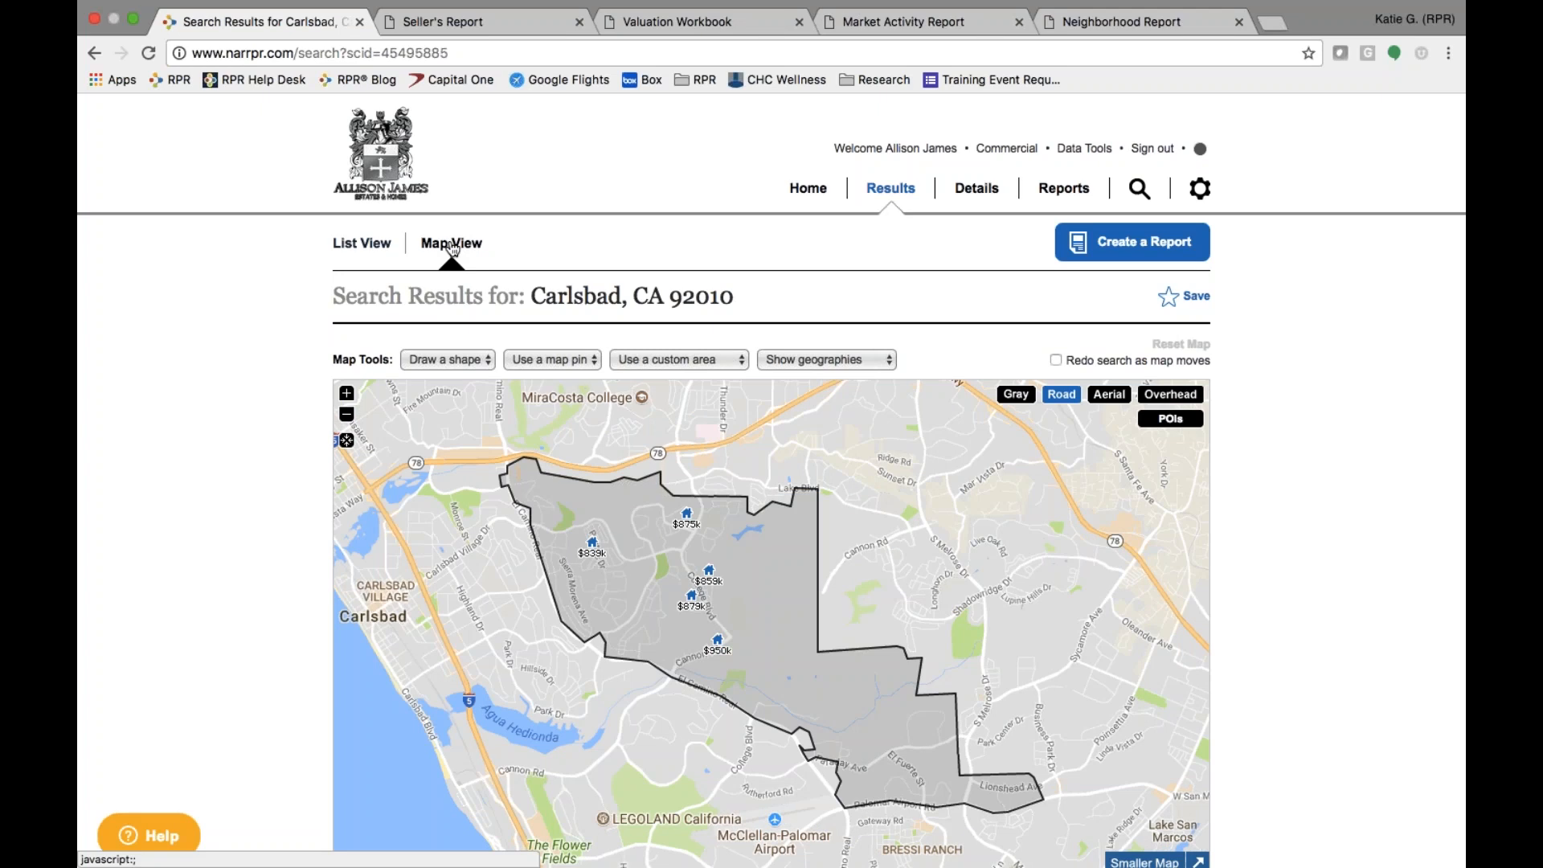
scroll(197, 474, "down", 2)
scroll(197, 475, "up", 1)
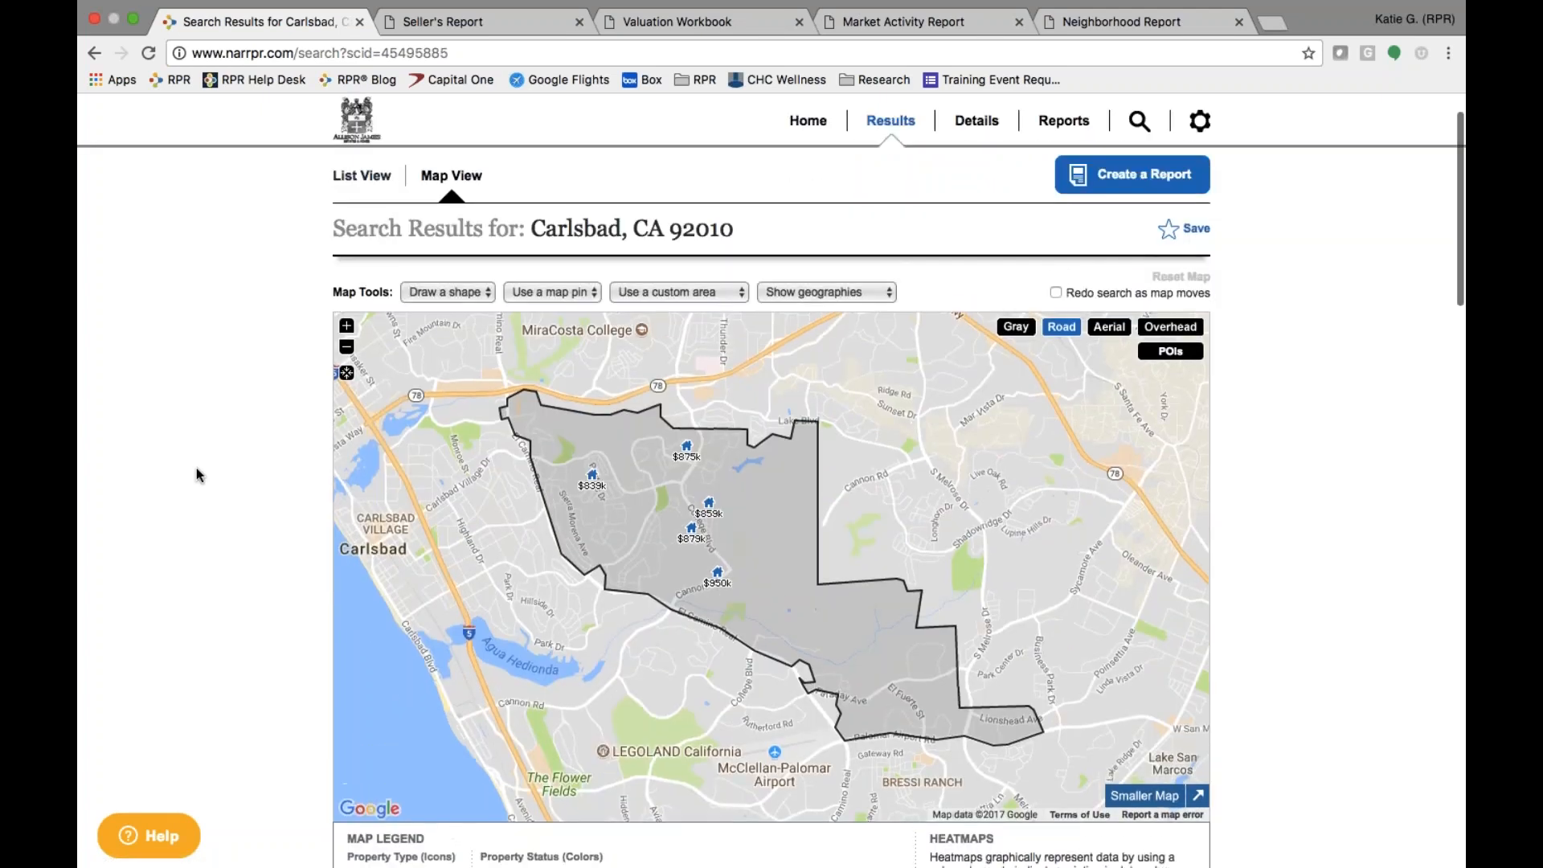
left_click(466, 296)
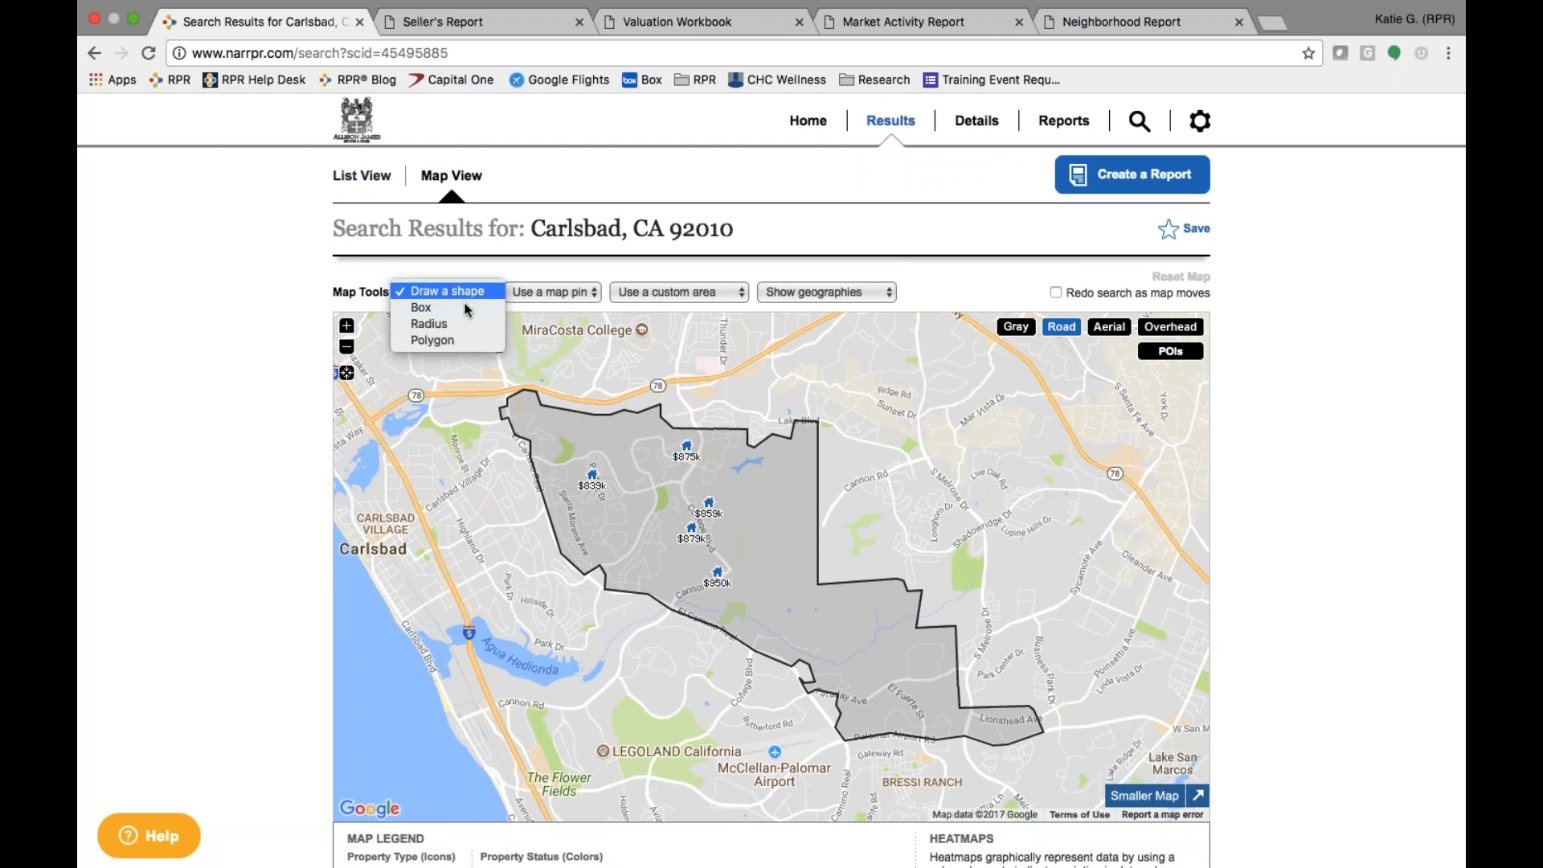
- Draw a box over the zip area's western end and search only within it
left_click(461, 310)
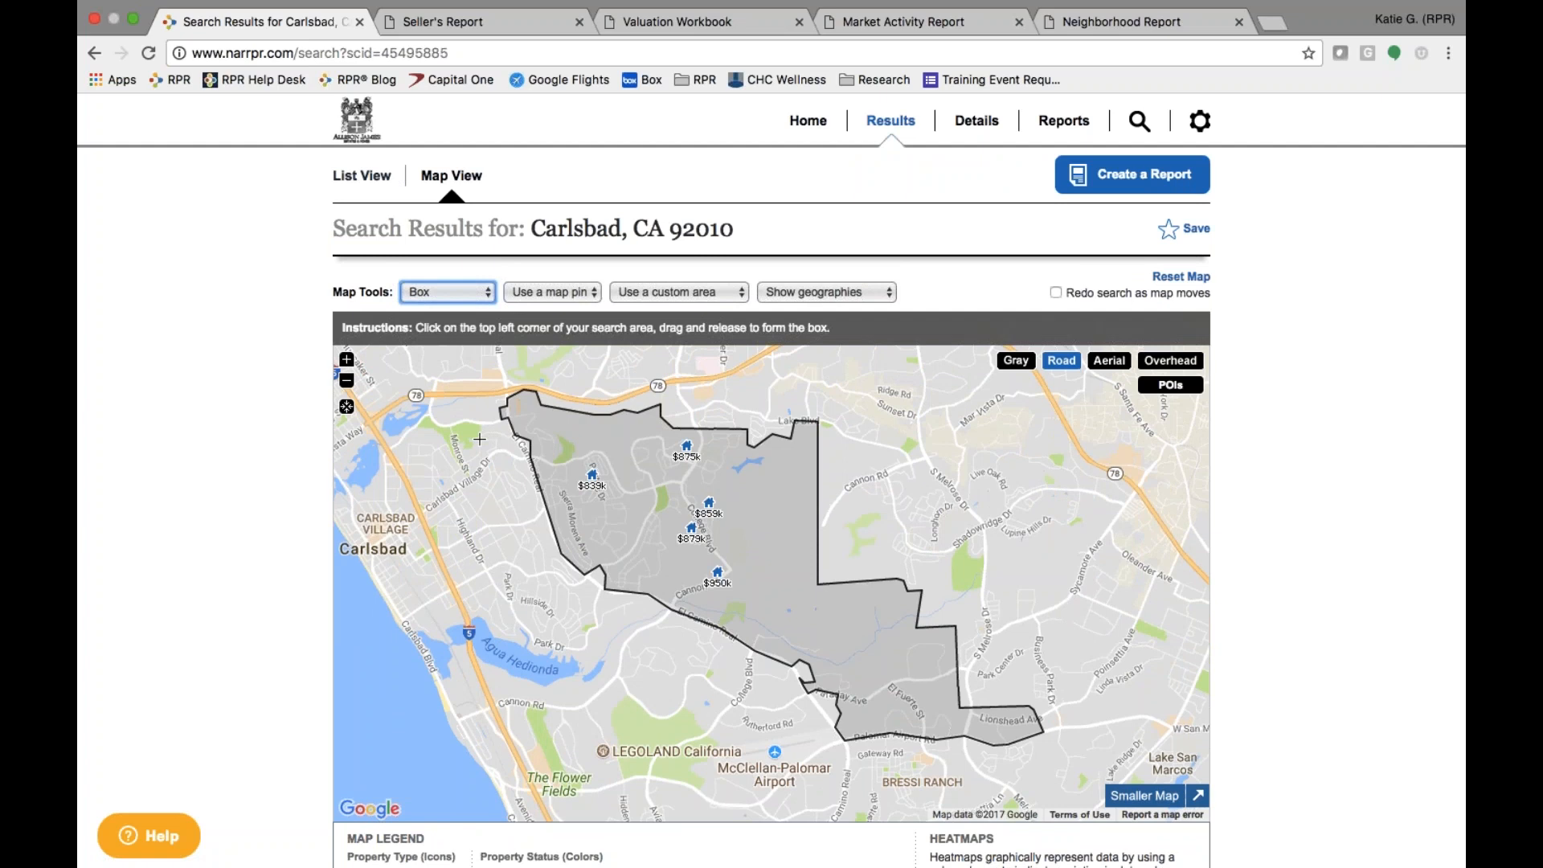
left_click_drag(477, 441, 628, 572)
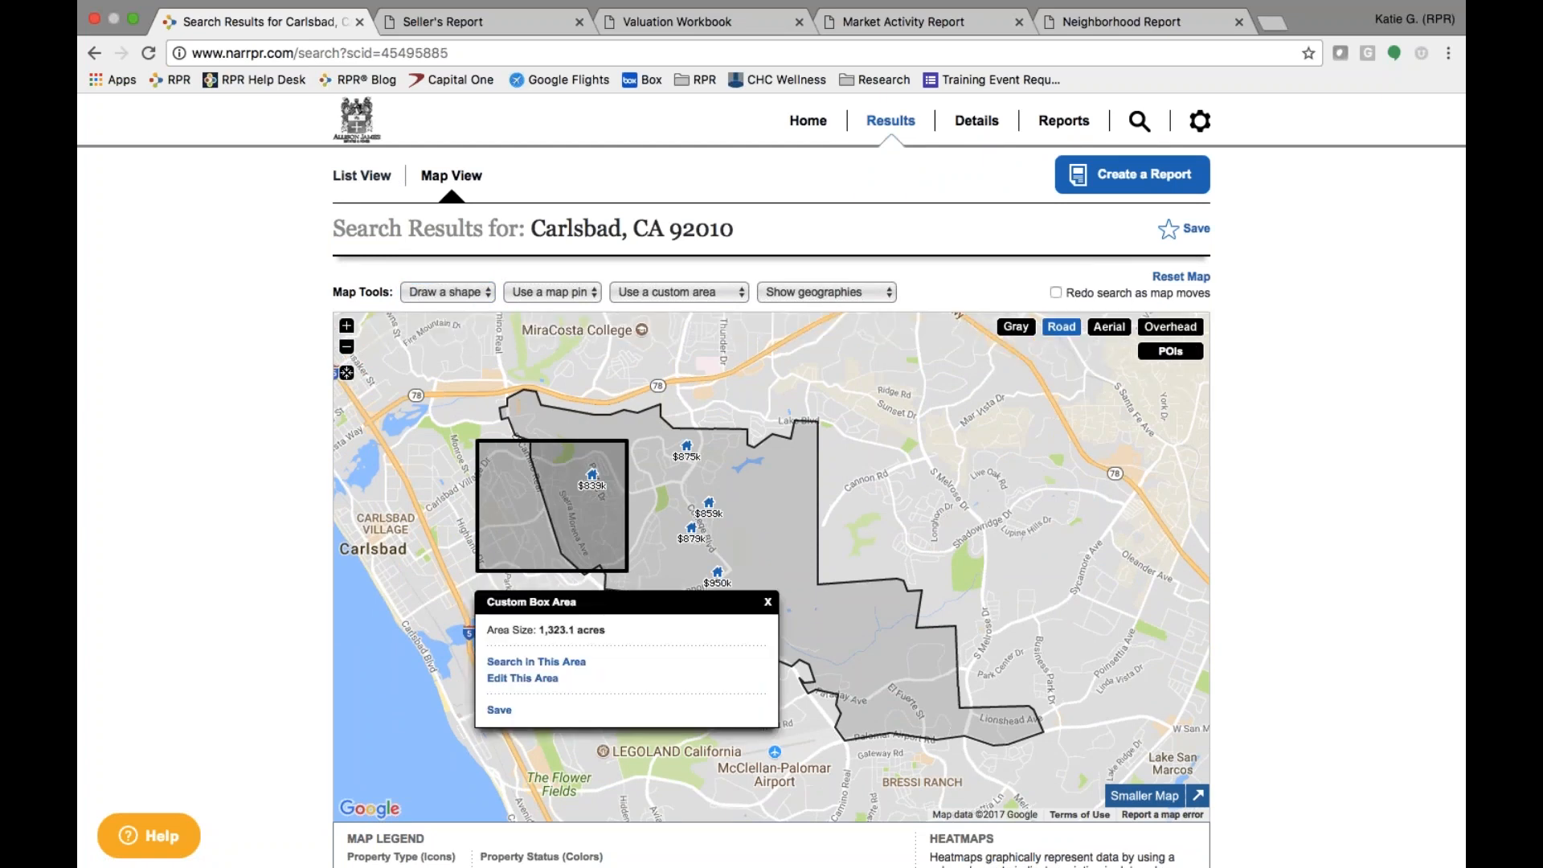
left_click(527, 661)
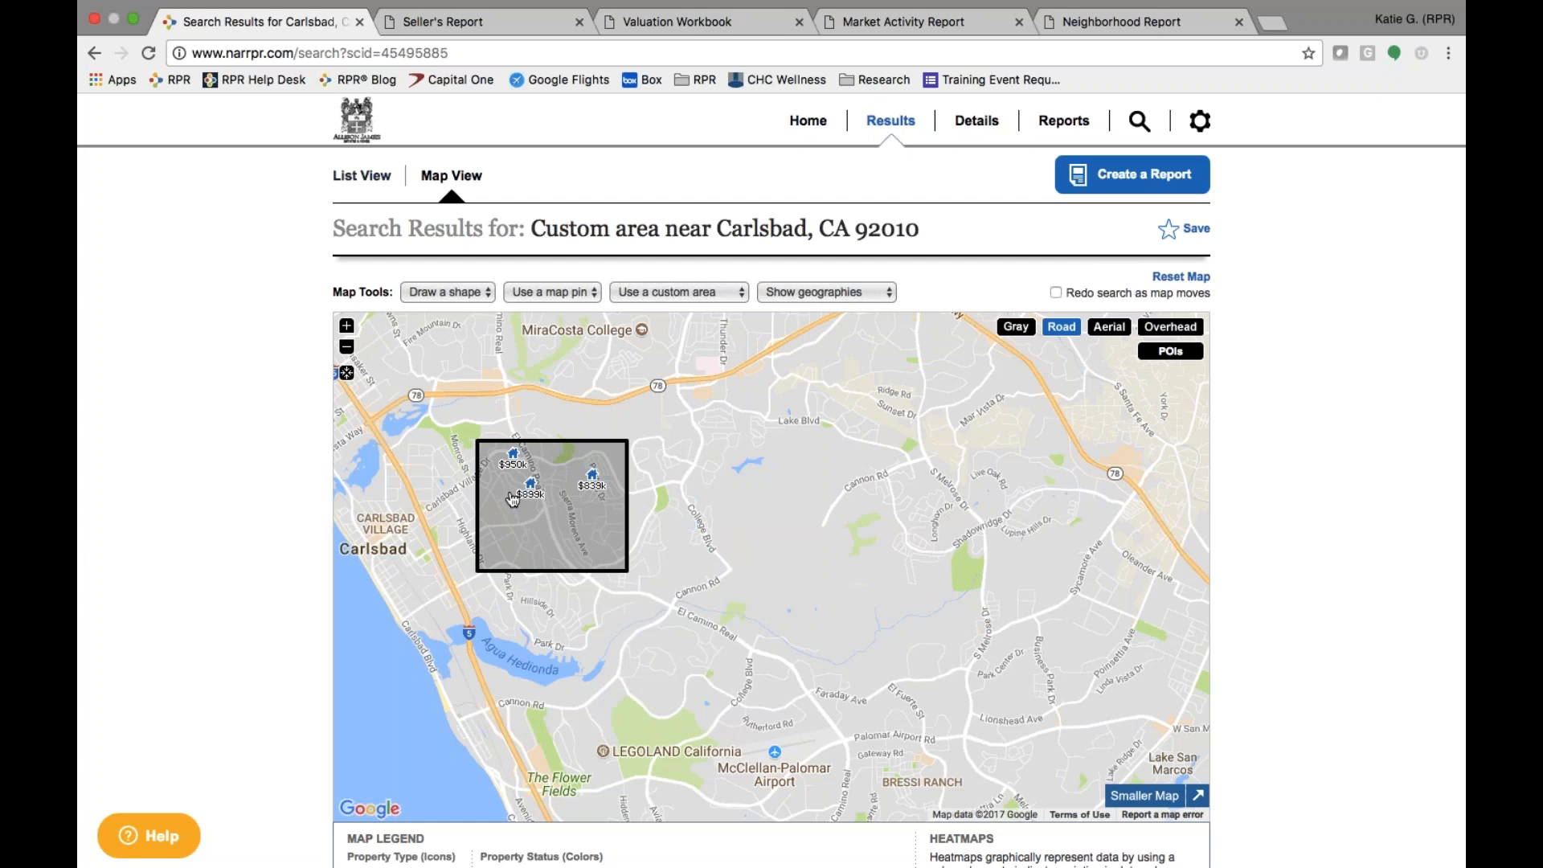
left_click(567, 299)
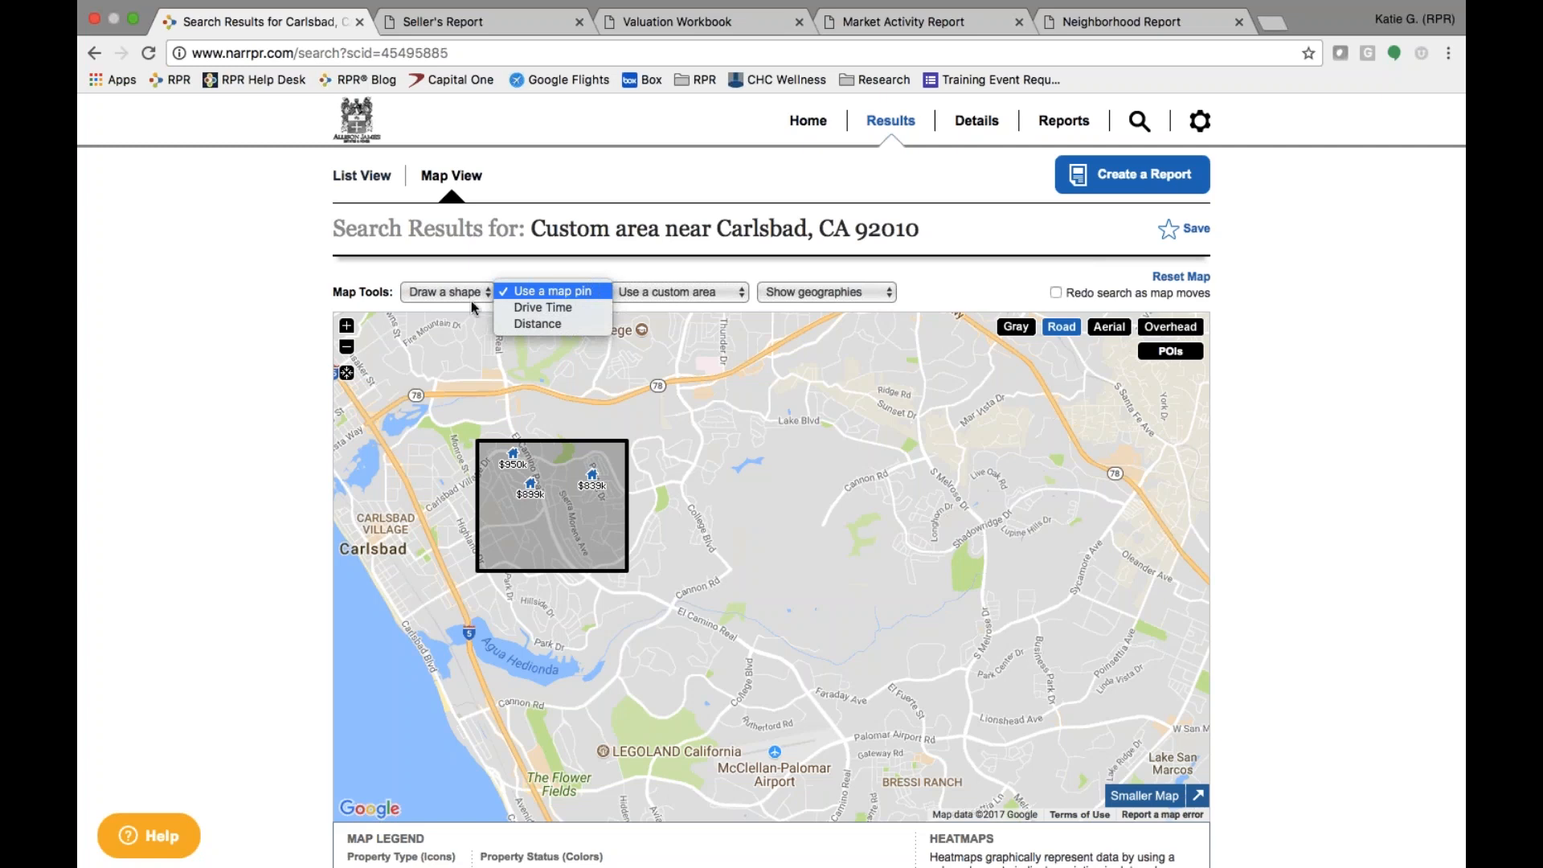
left_click(243, 509)
- Raise the maximum price to $2 million and review the box results
scroll(243, 509, "down", 5)
scroll(346, 859, "down", 4)
left_click(460, 809)
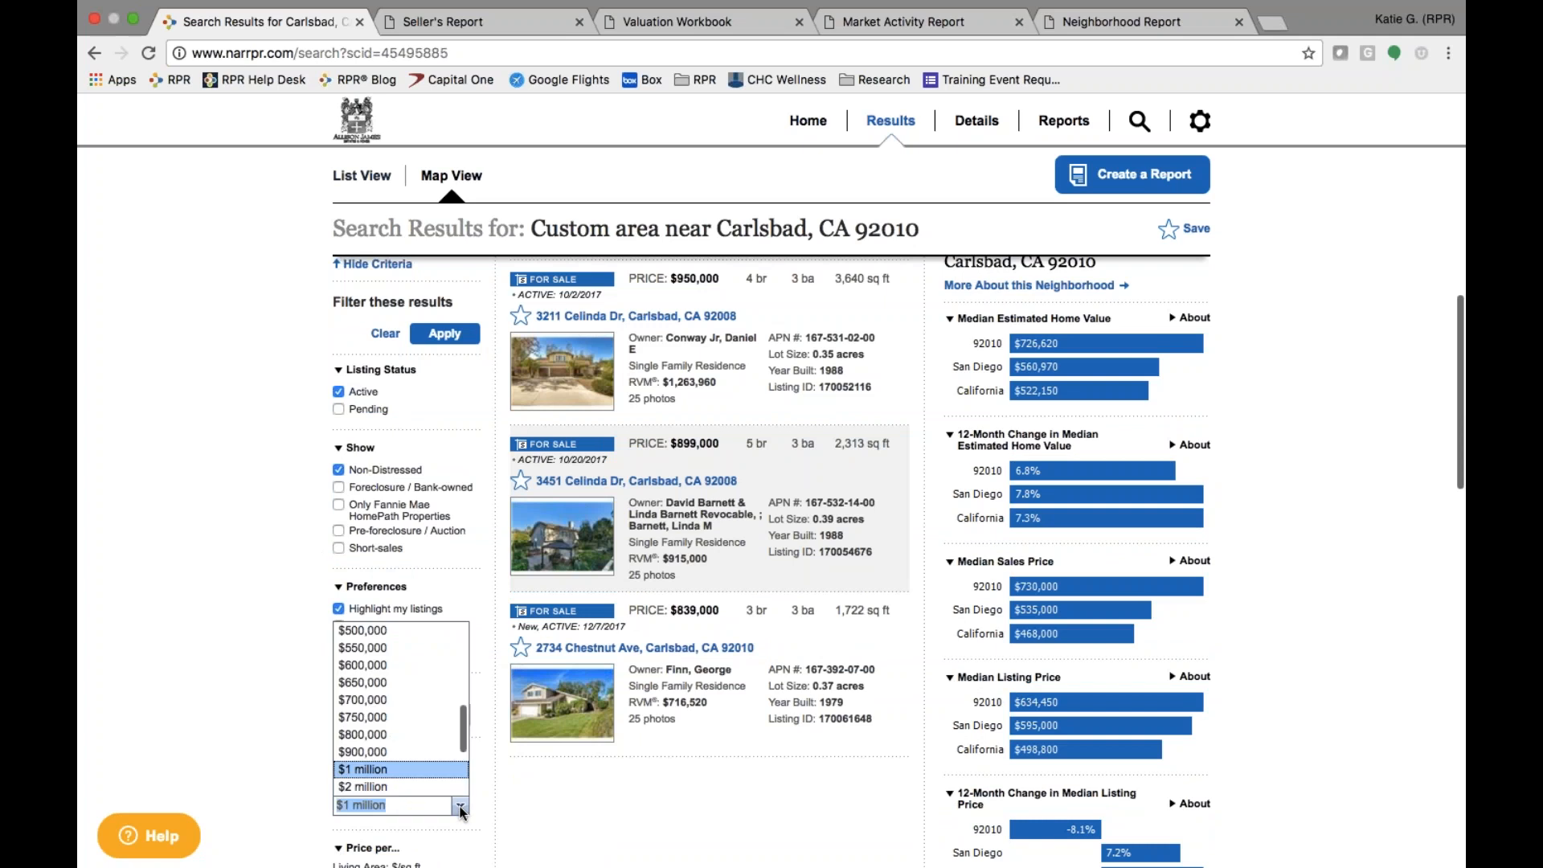
left_click(425, 777)
scroll(281, 646, "up", 9)
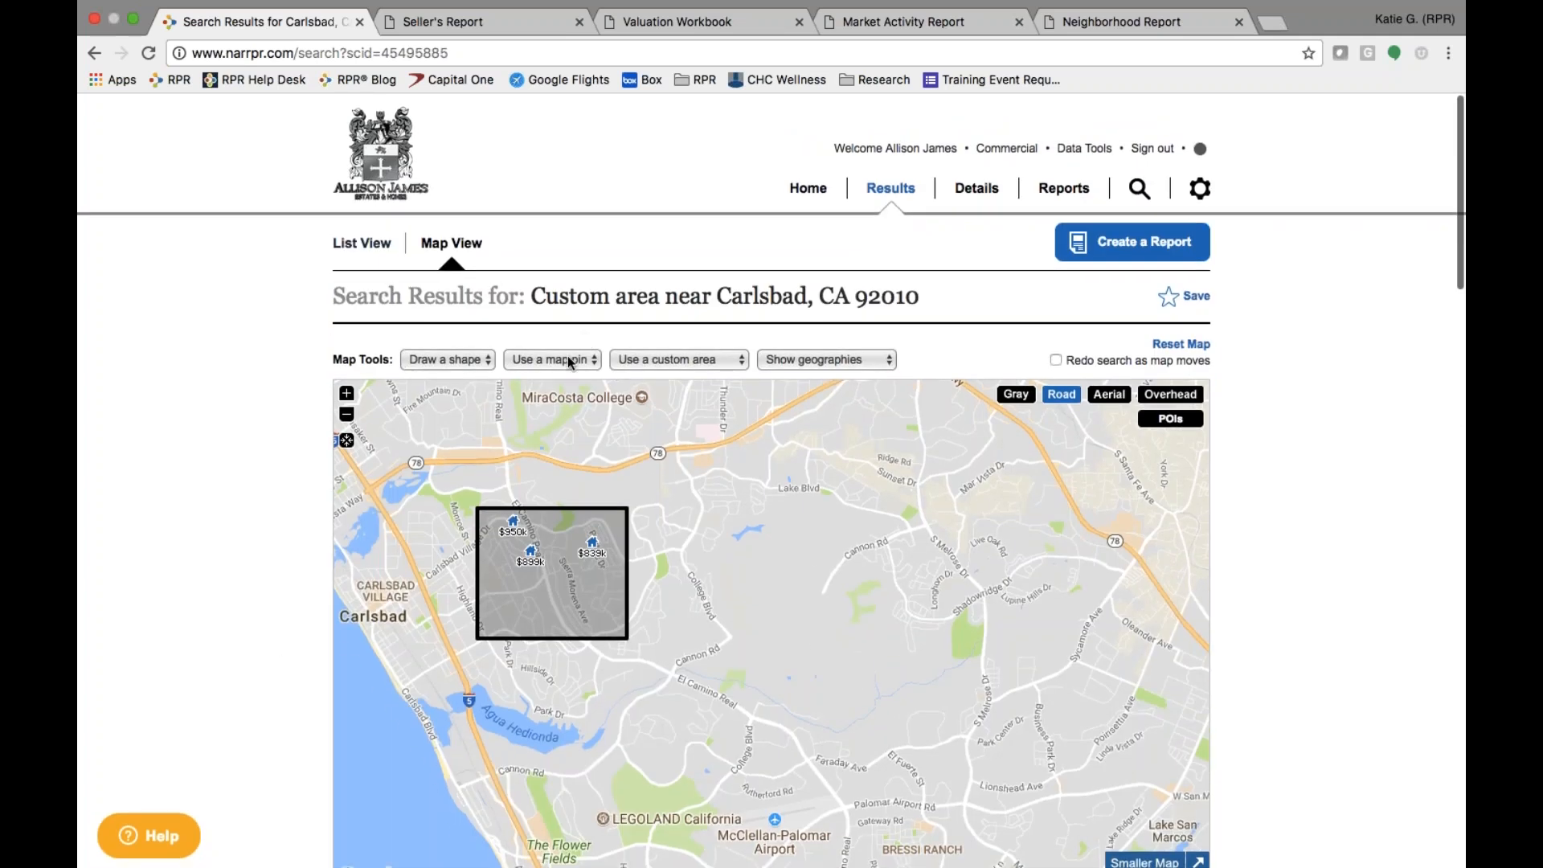
scroll(581, 438, "down", 1)
scroll(581, 438, "down", 1)
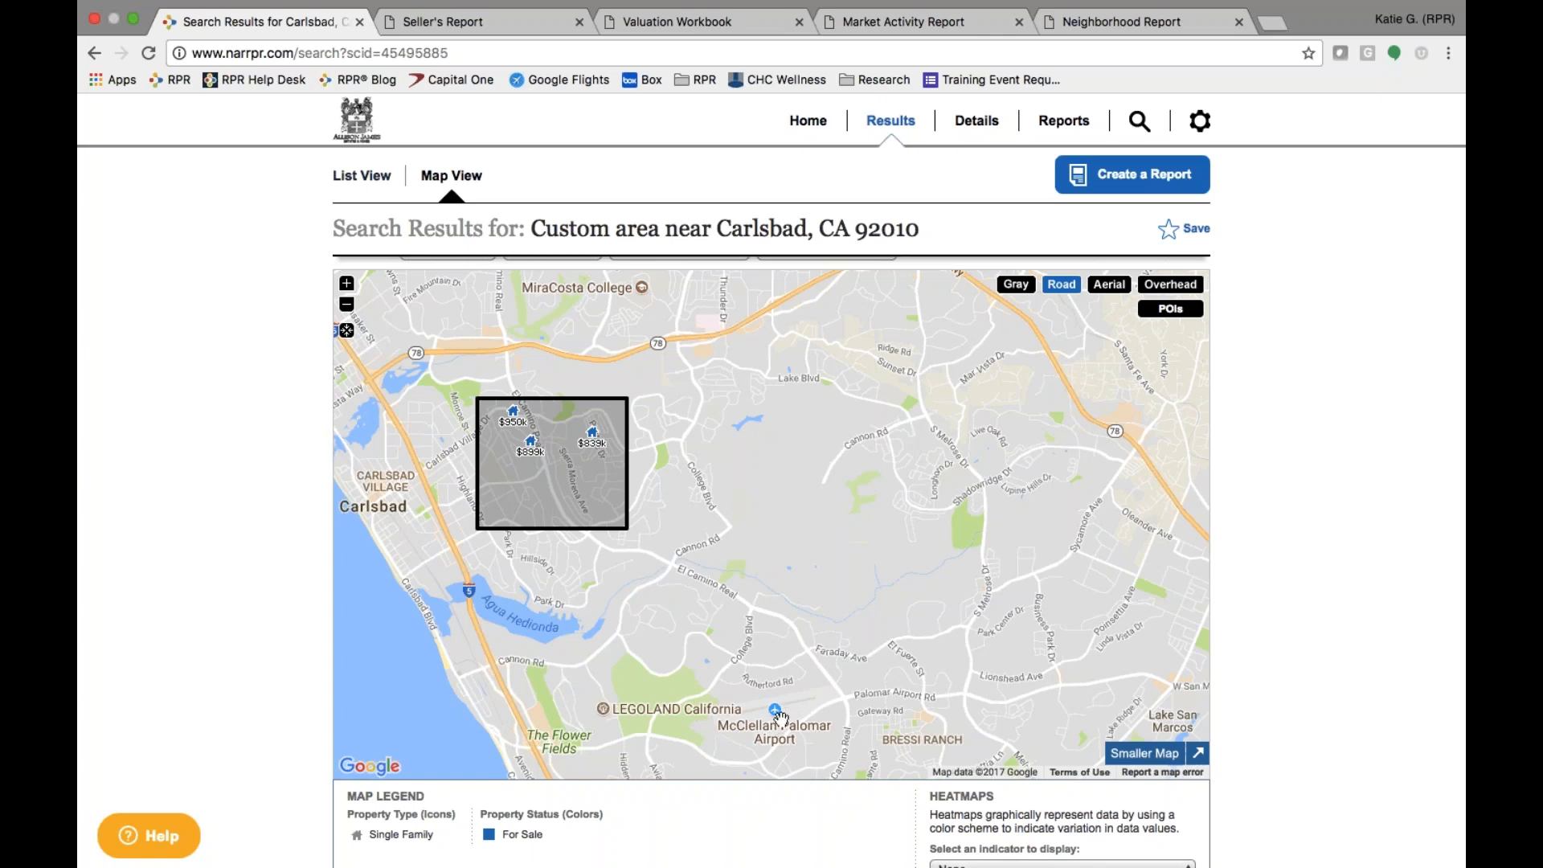
scroll(779, 716, "up", 2)
scroll(781, 719, "up", 2)
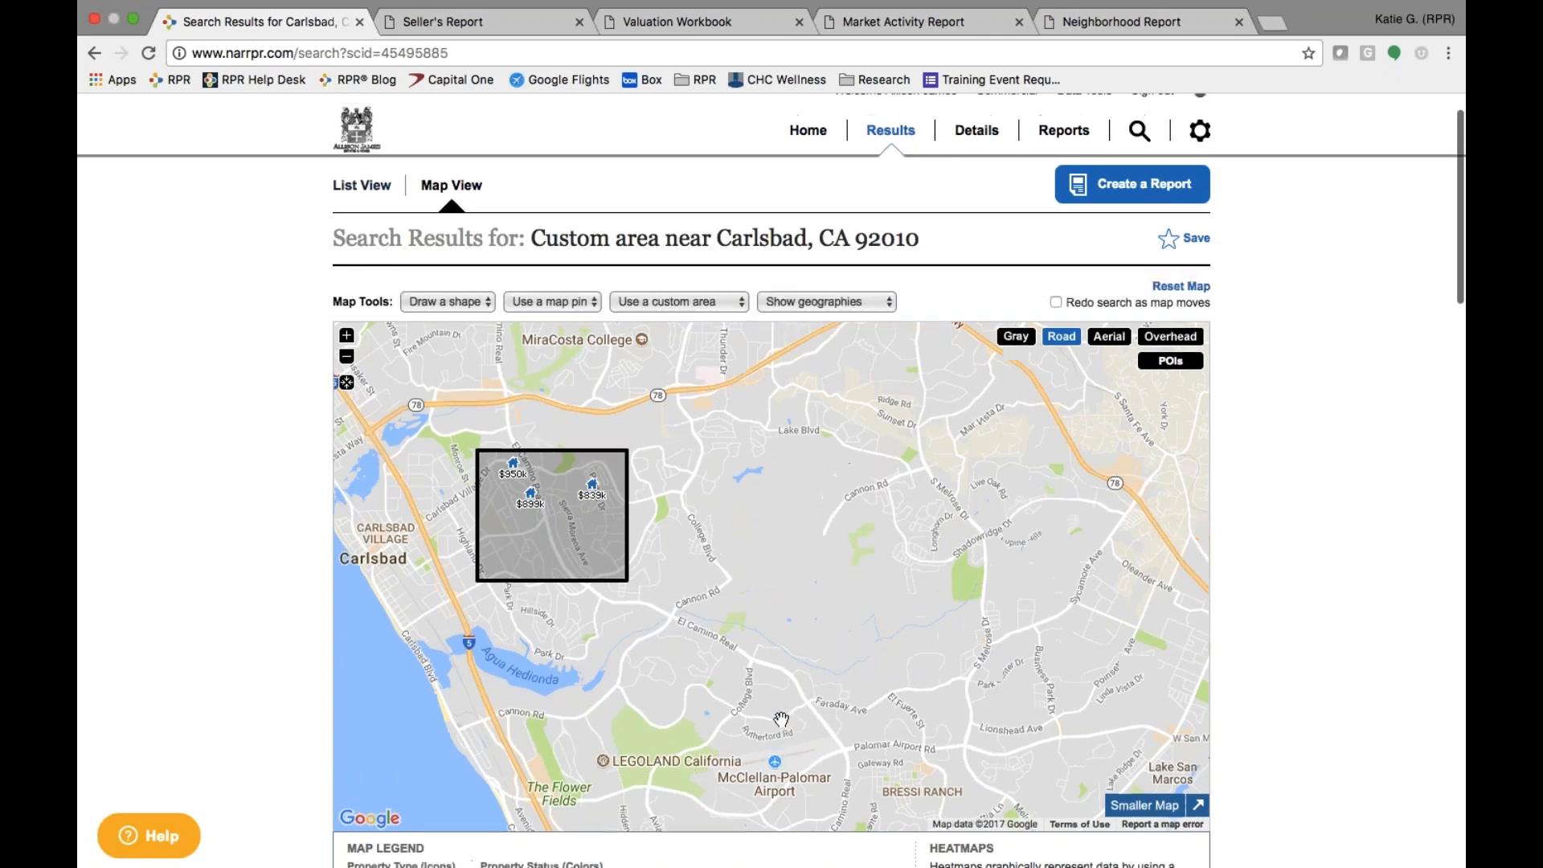
left_click(560, 303)
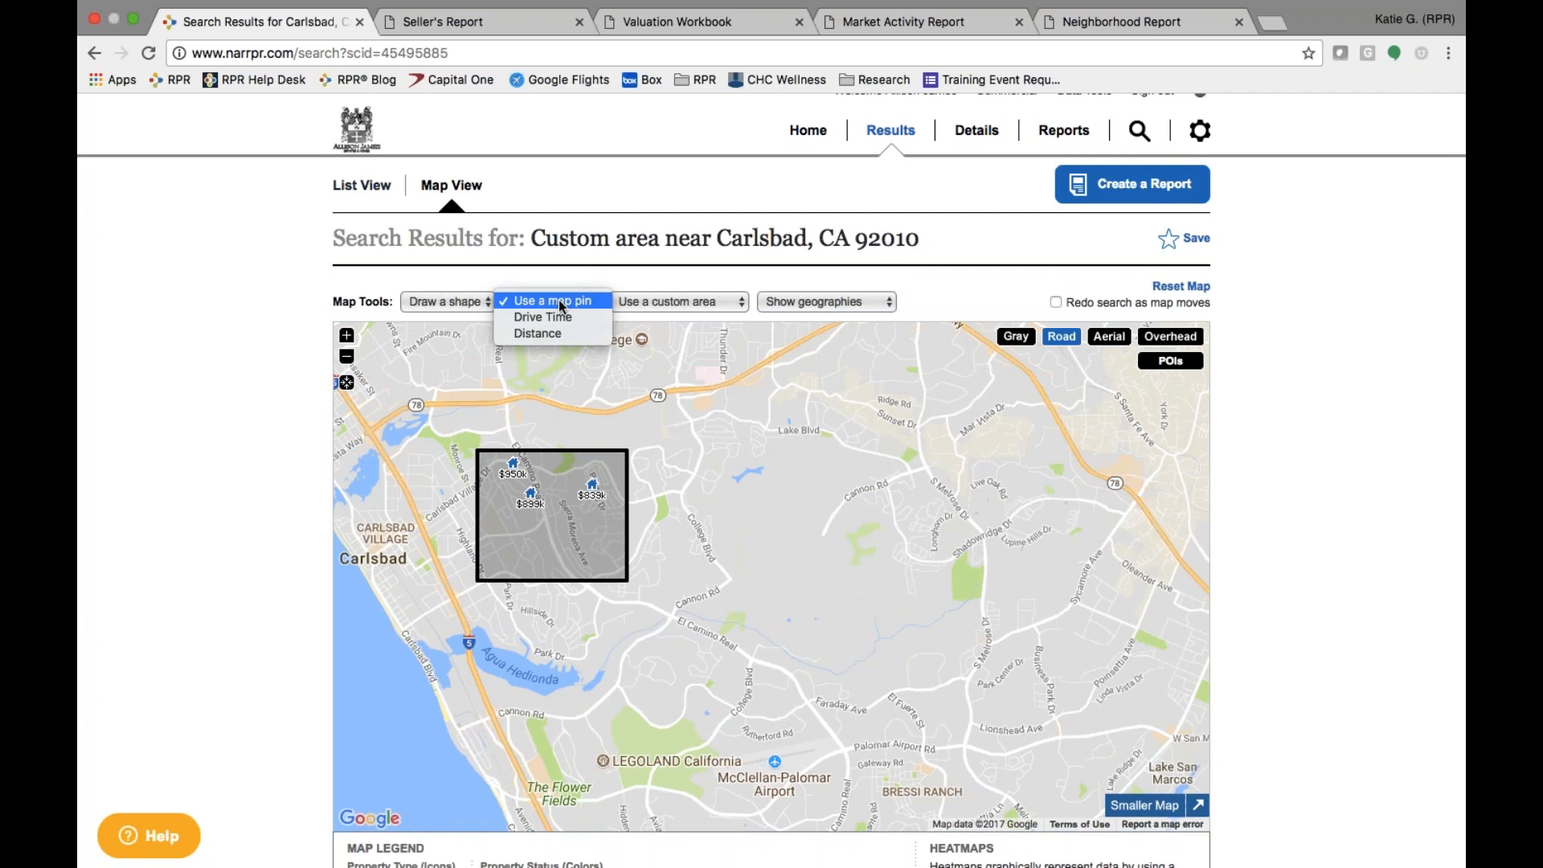
- Search a 3-mile radius around McClellan-Palomar Airport, then switch the pin tool to Drive Time
left_click(538, 335)
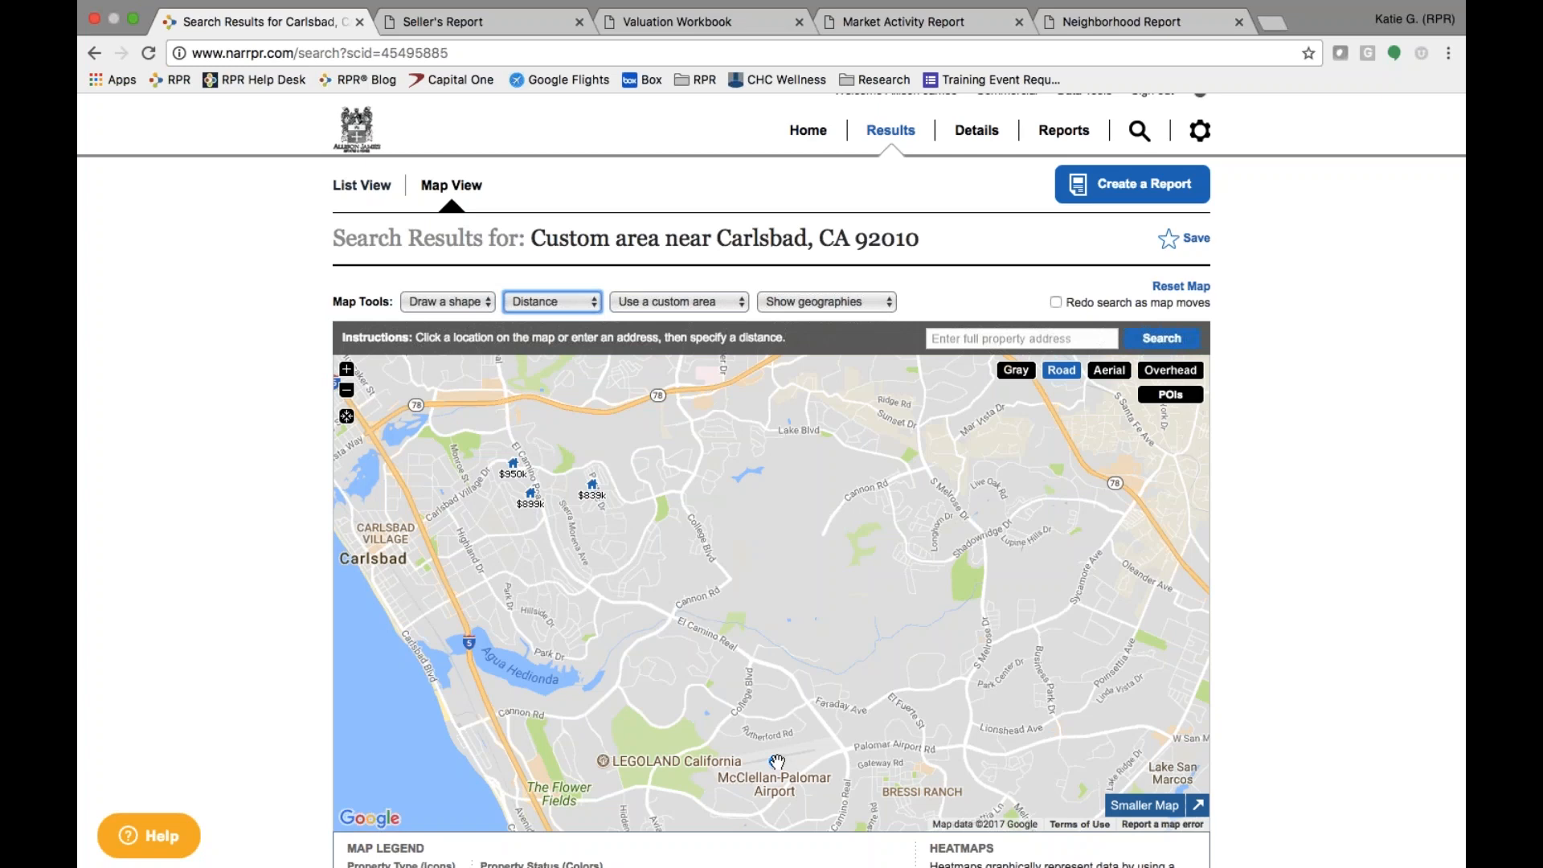
left_click(975, 341)
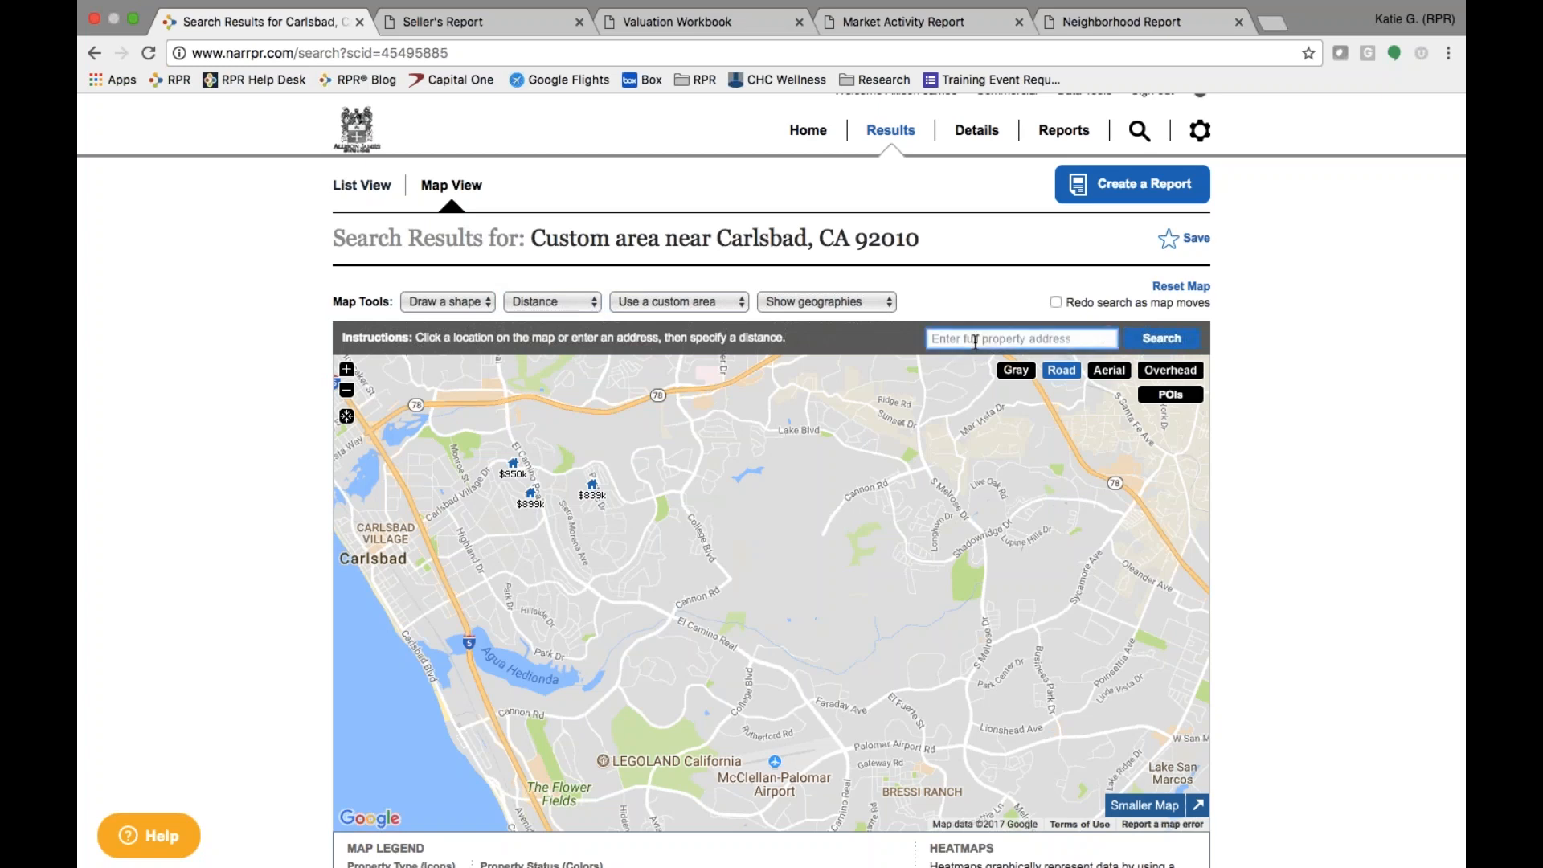
left_click(774, 761)
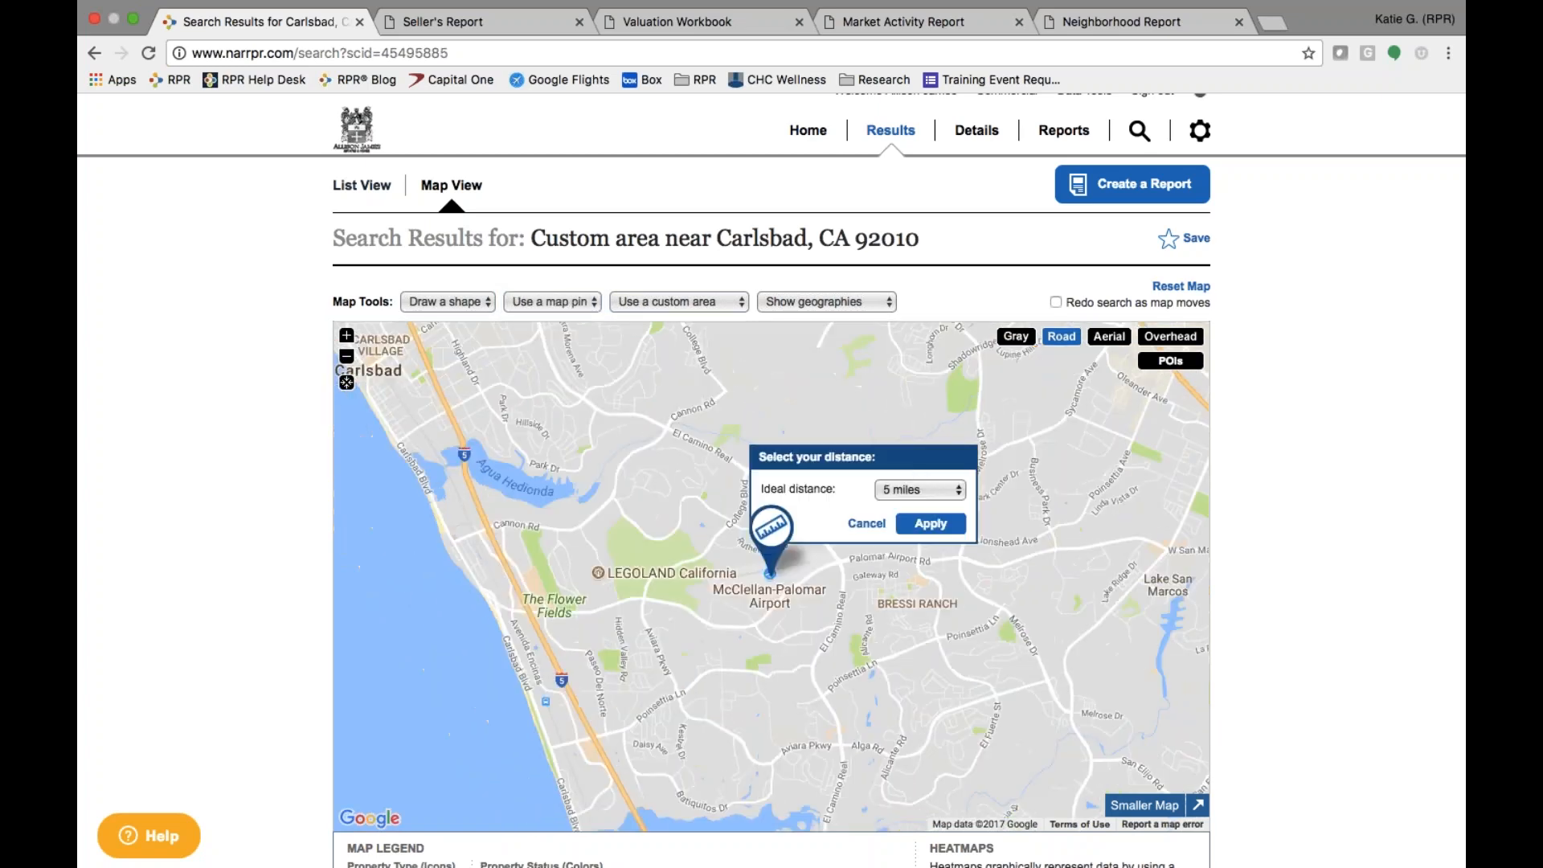
left_click(912, 490)
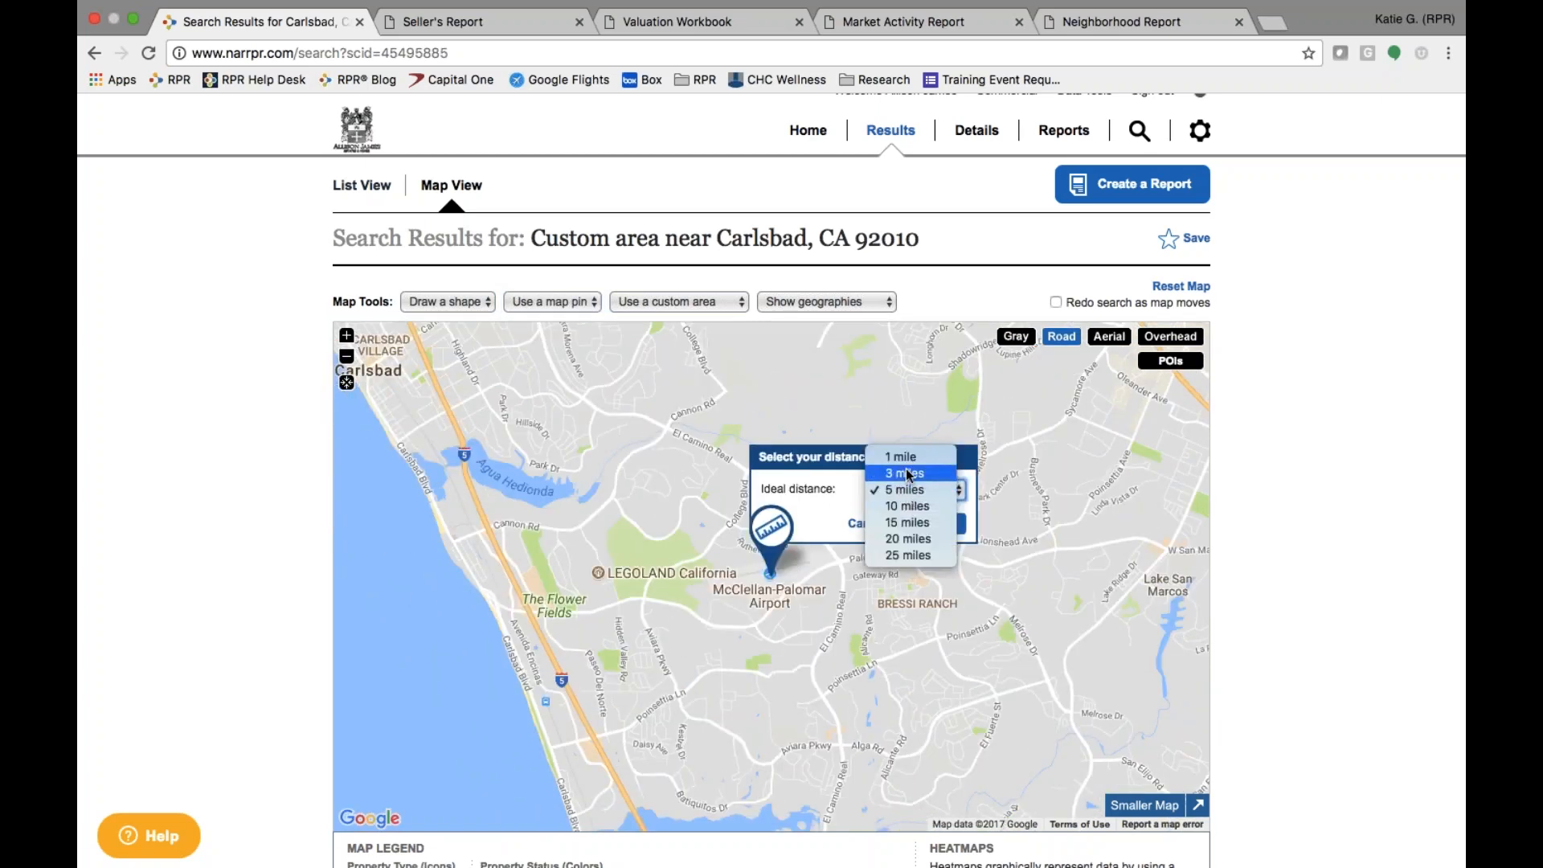
left_click(930, 523)
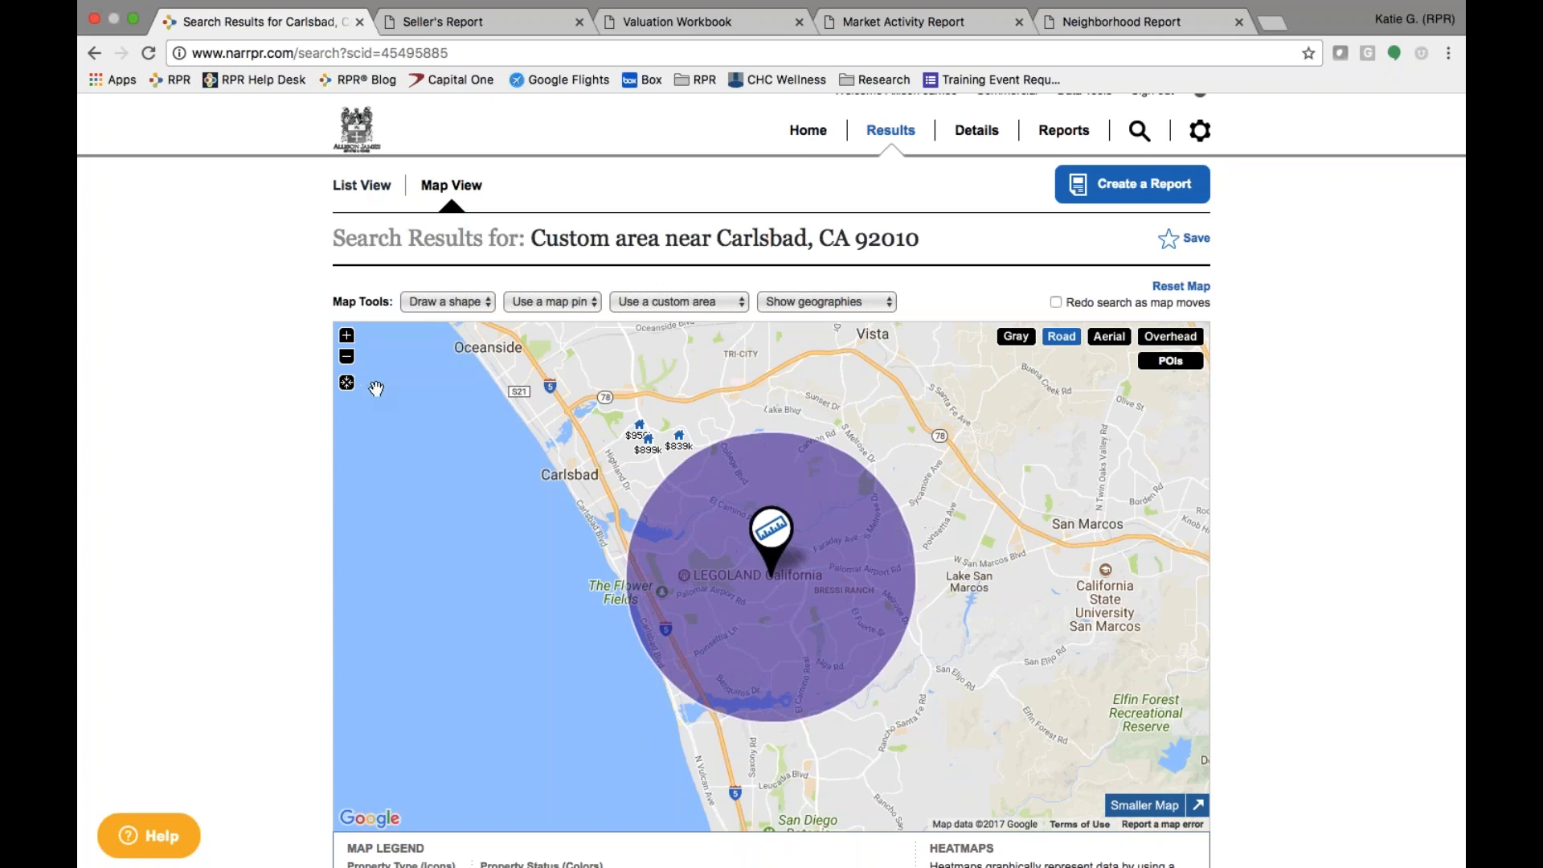
left_click(560, 311)
left_click(562, 319)
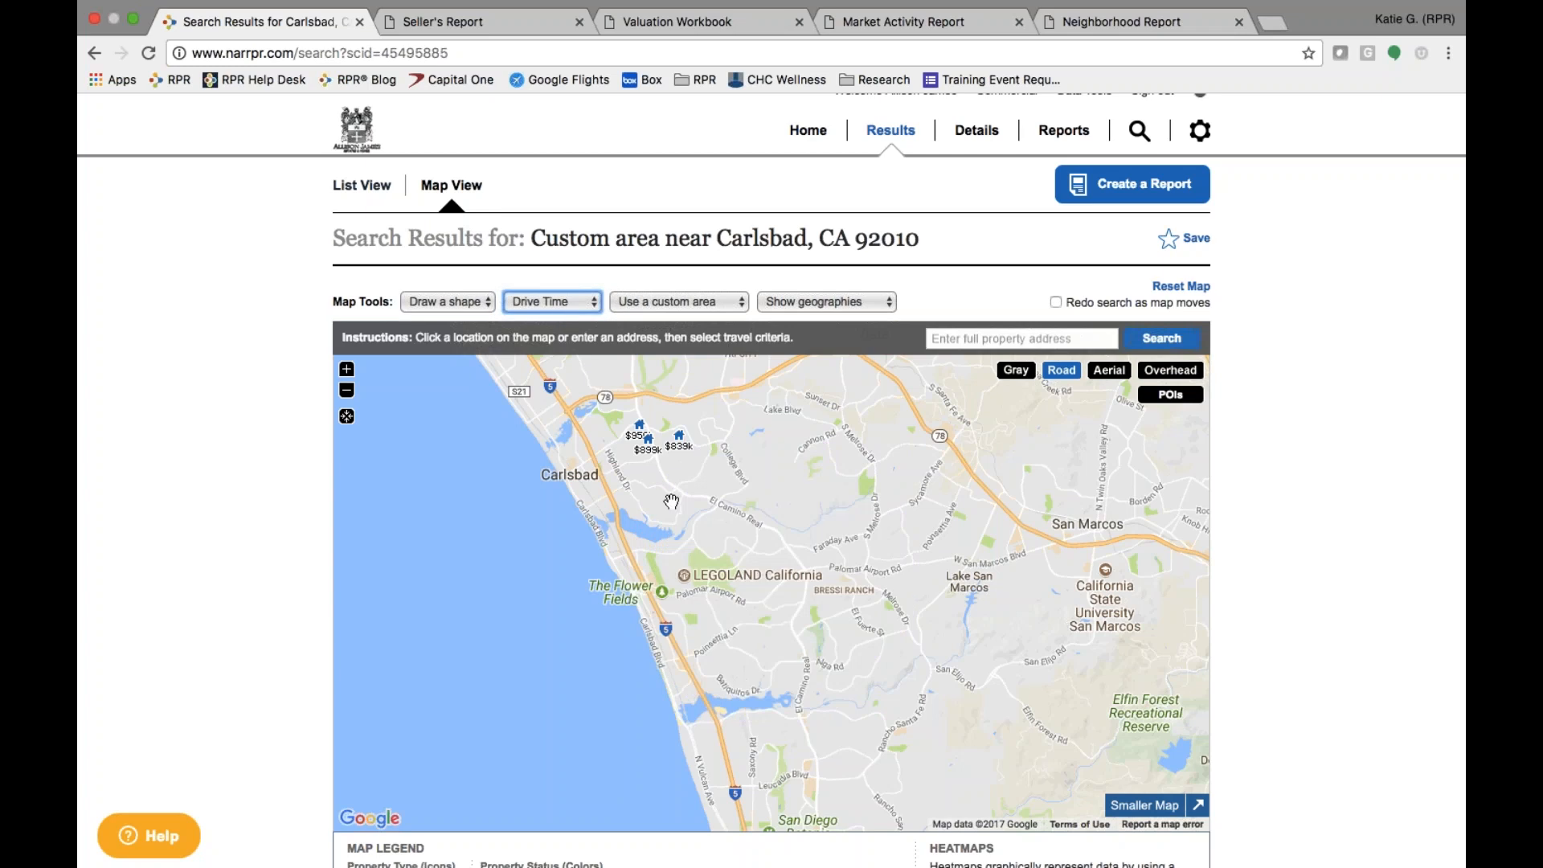
- Drop the start pin at McClellan-Palomar Airport with a Monday 9 a.m. departure
left_click(347, 369)
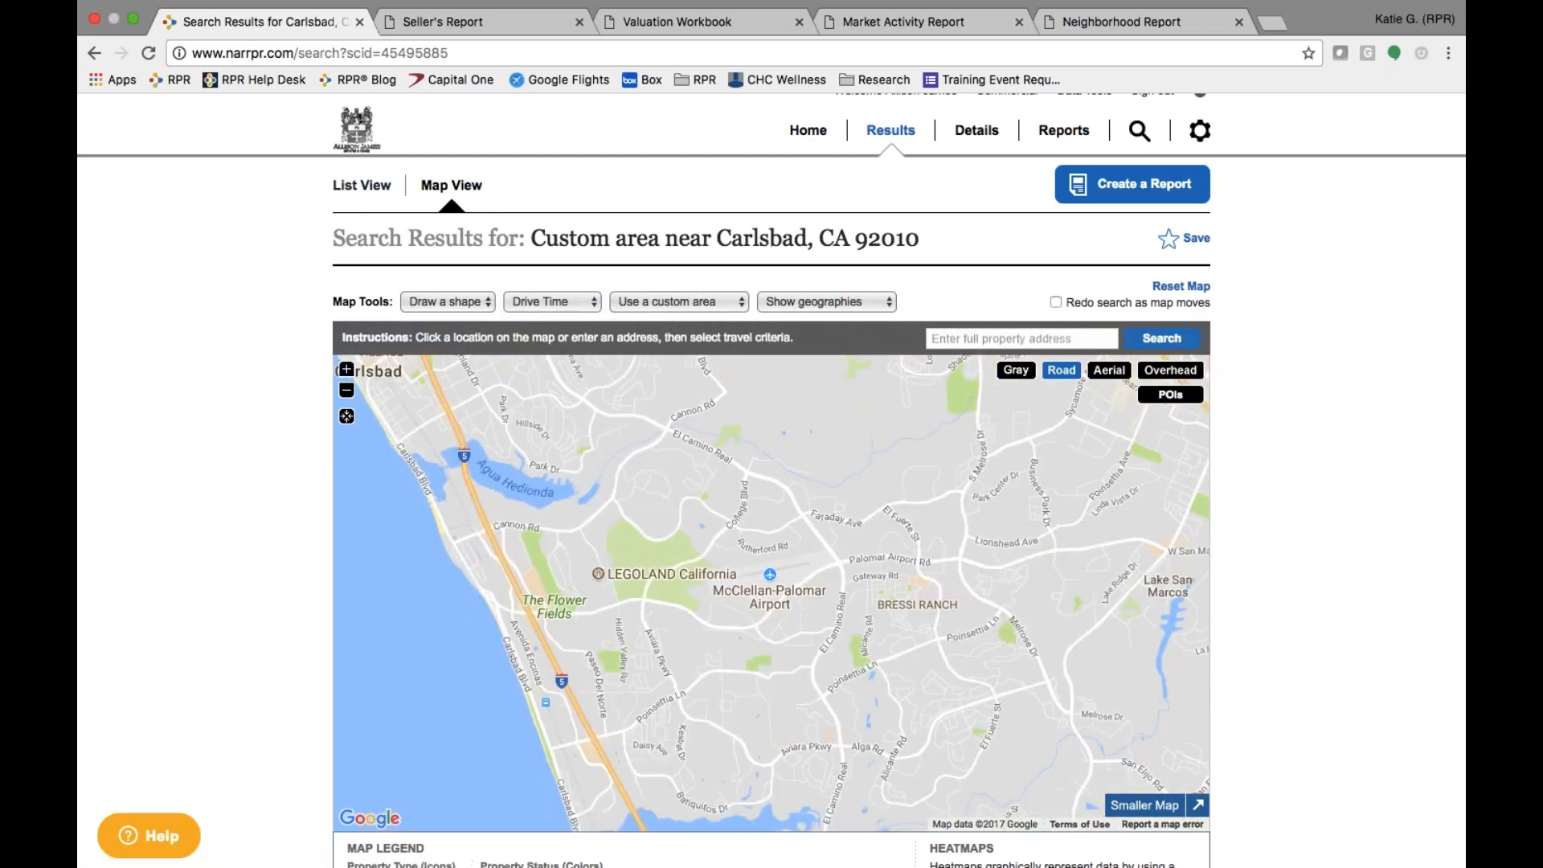
left_click(769, 573)
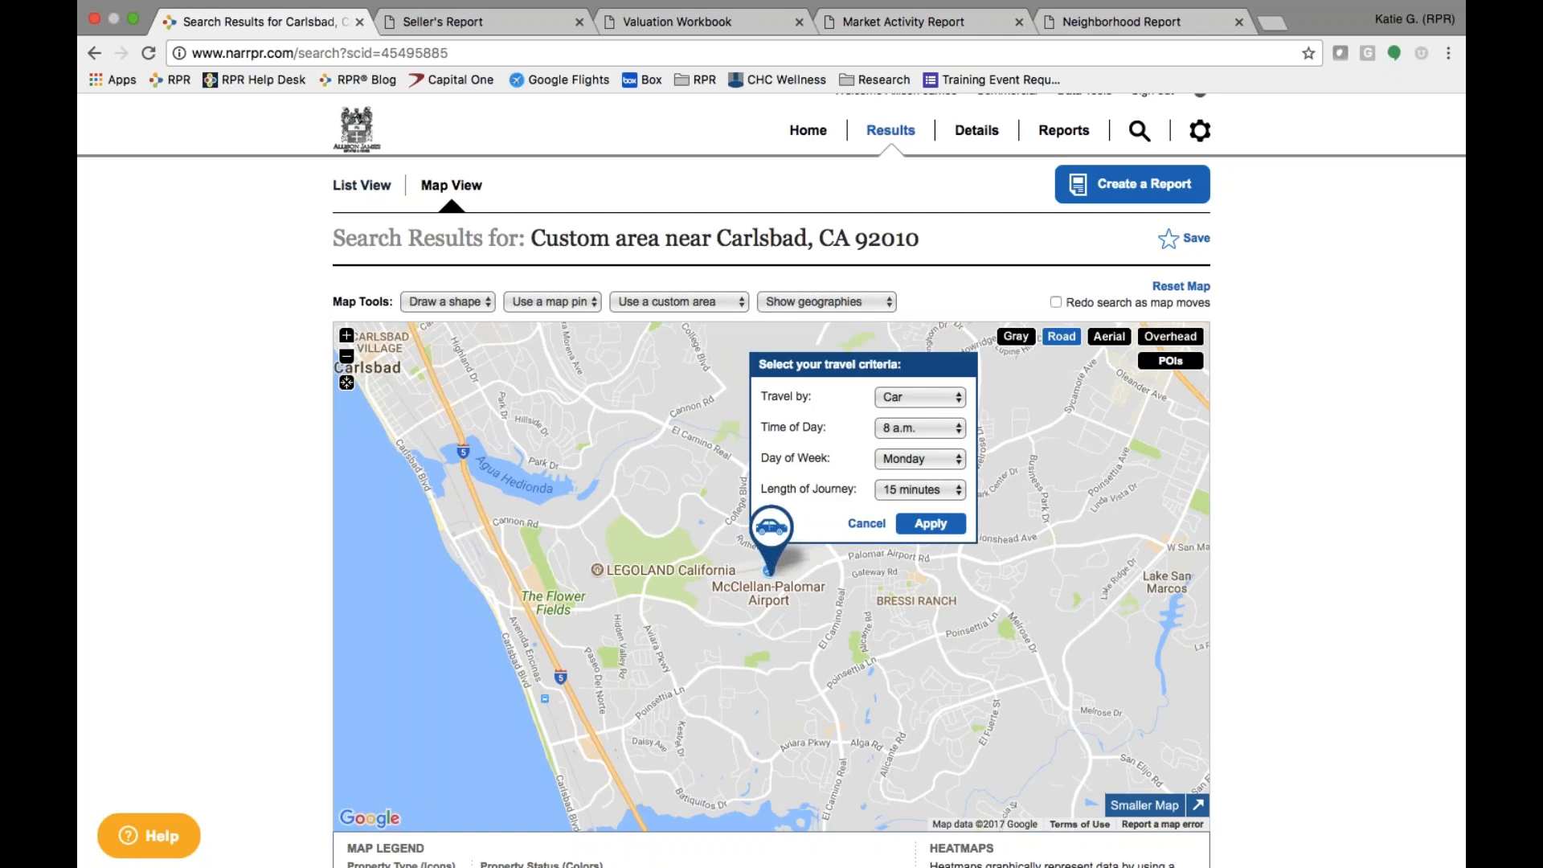
left_click(938, 428)
left_click(937, 444)
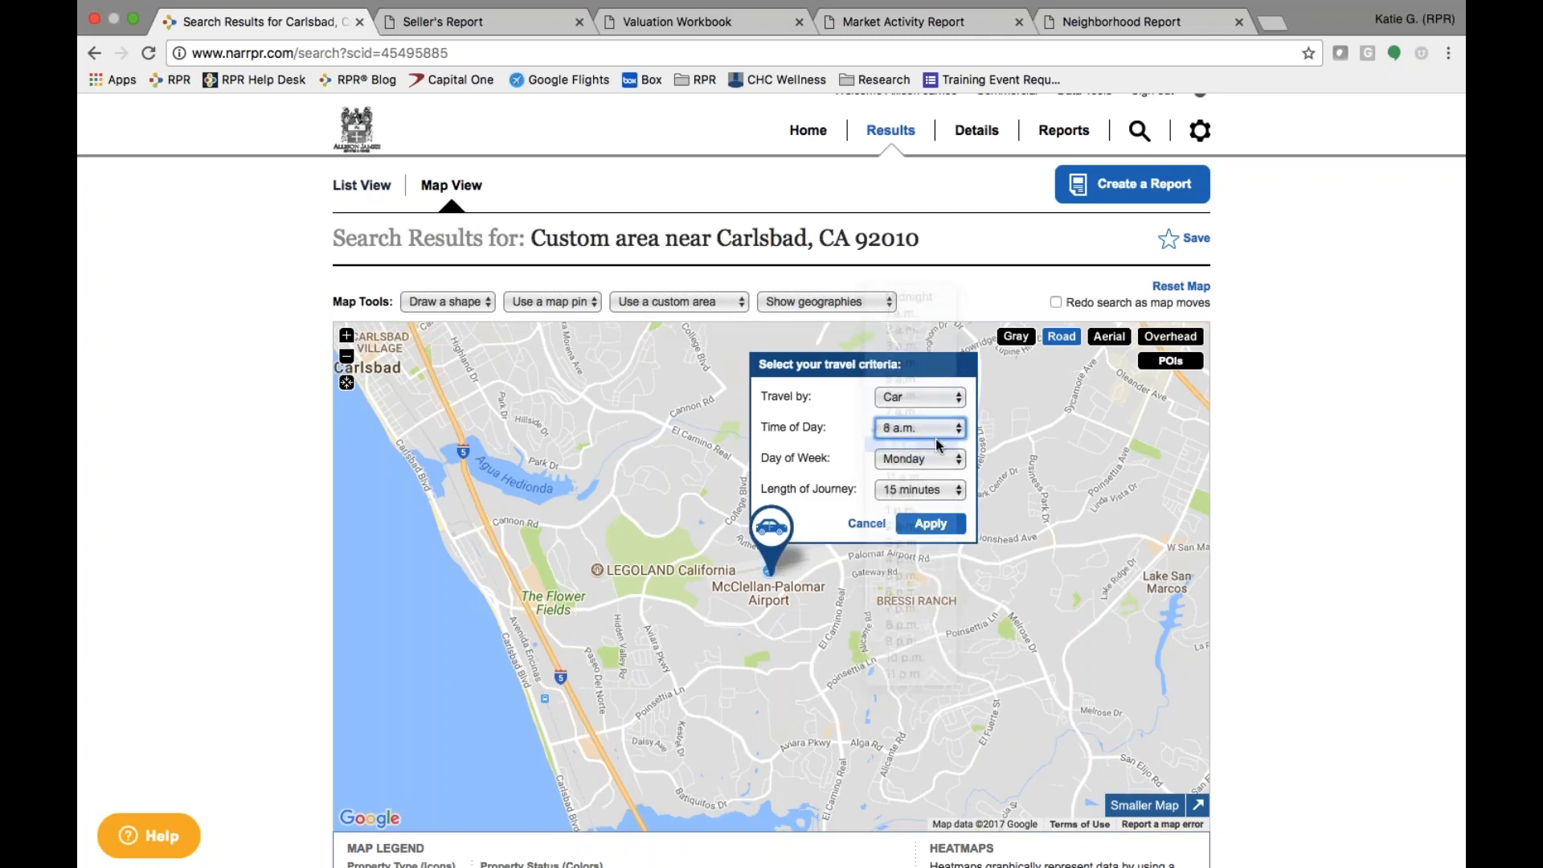
left_click(931, 463)
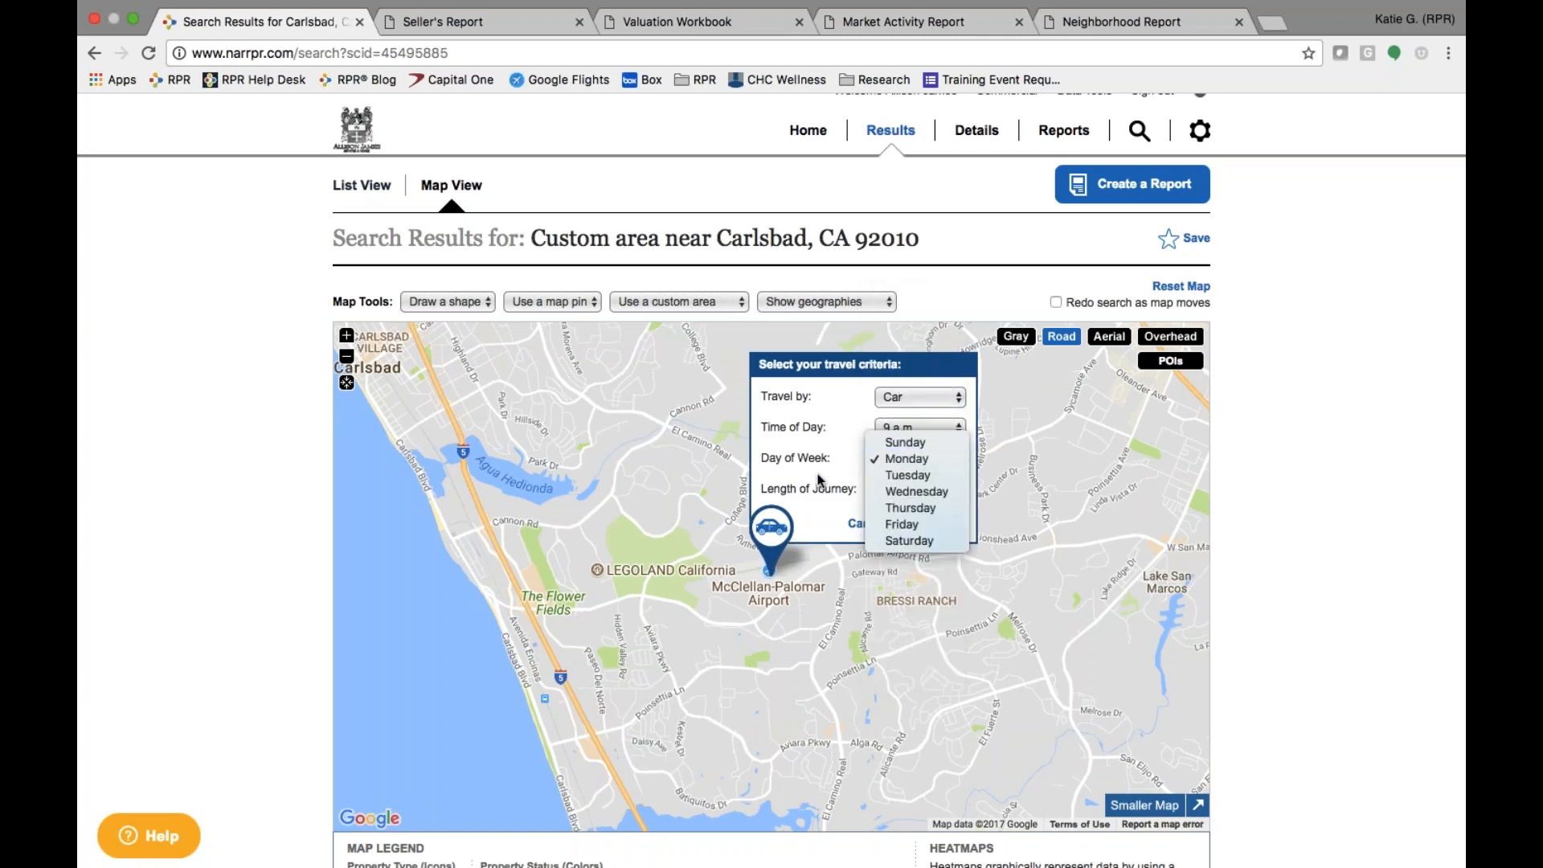
left_click(931, 463)
- Apply a 20-minute journey length and review the 116.7 sq mi drive-time area details
left_click(934, 495)
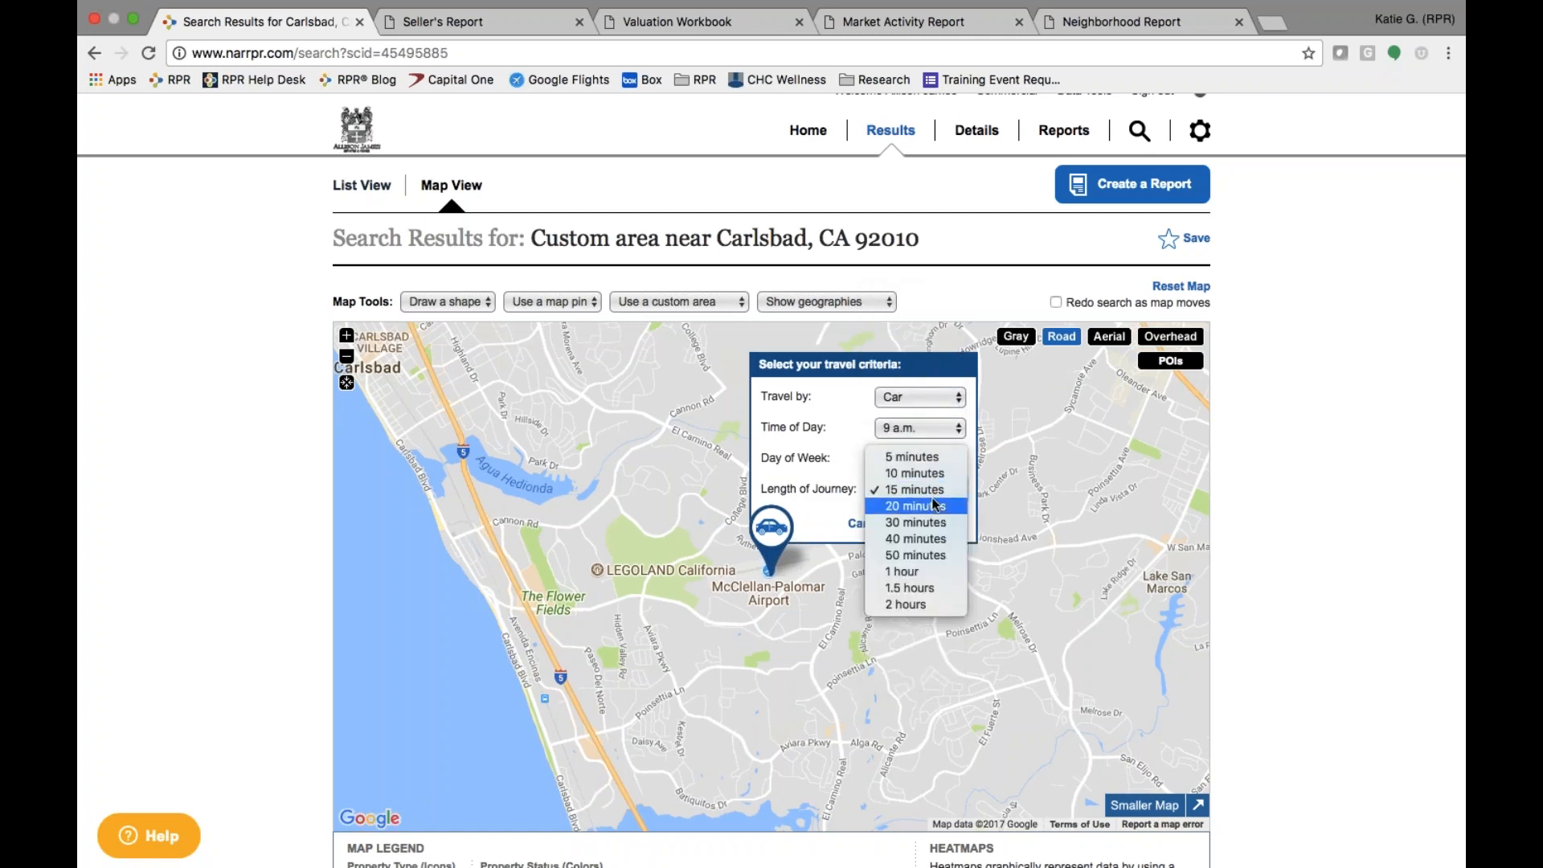
left_click(915, 505)
left_click(936, 524)
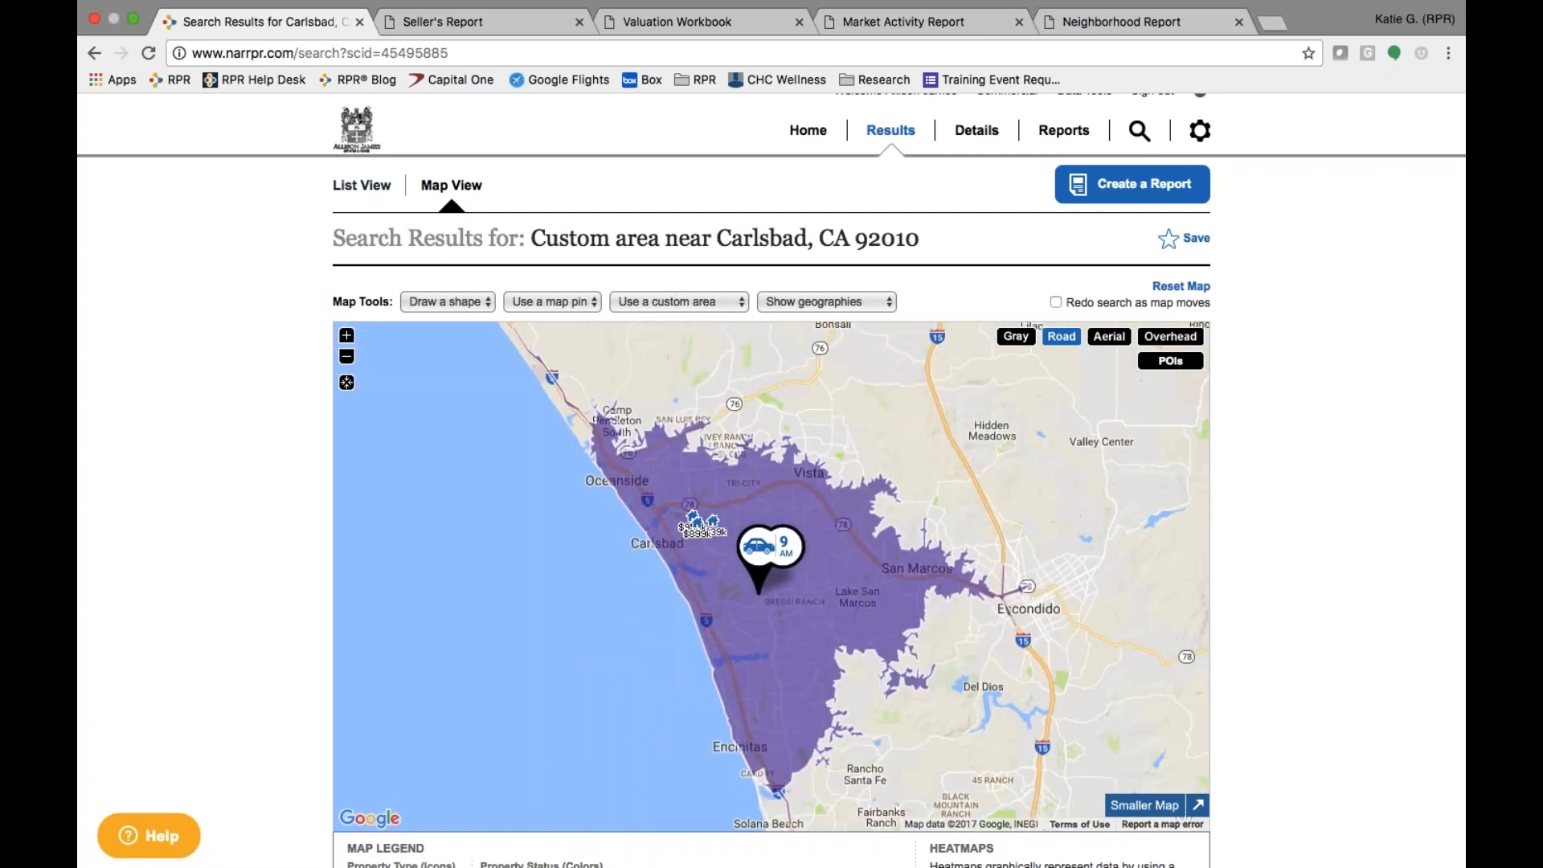
left_click(856, 575)
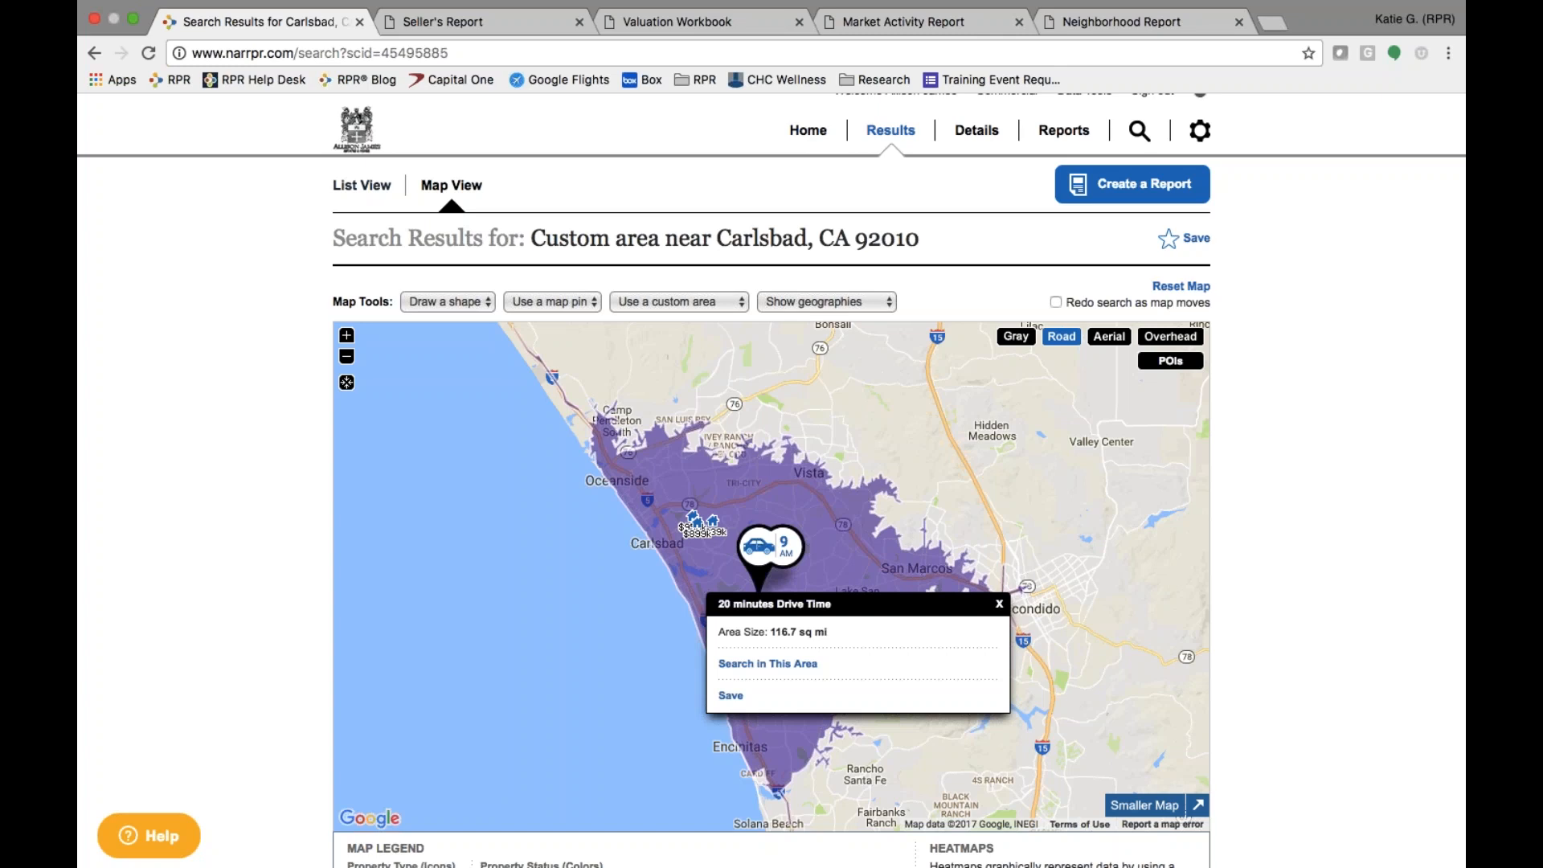
left_click(1000, 605)
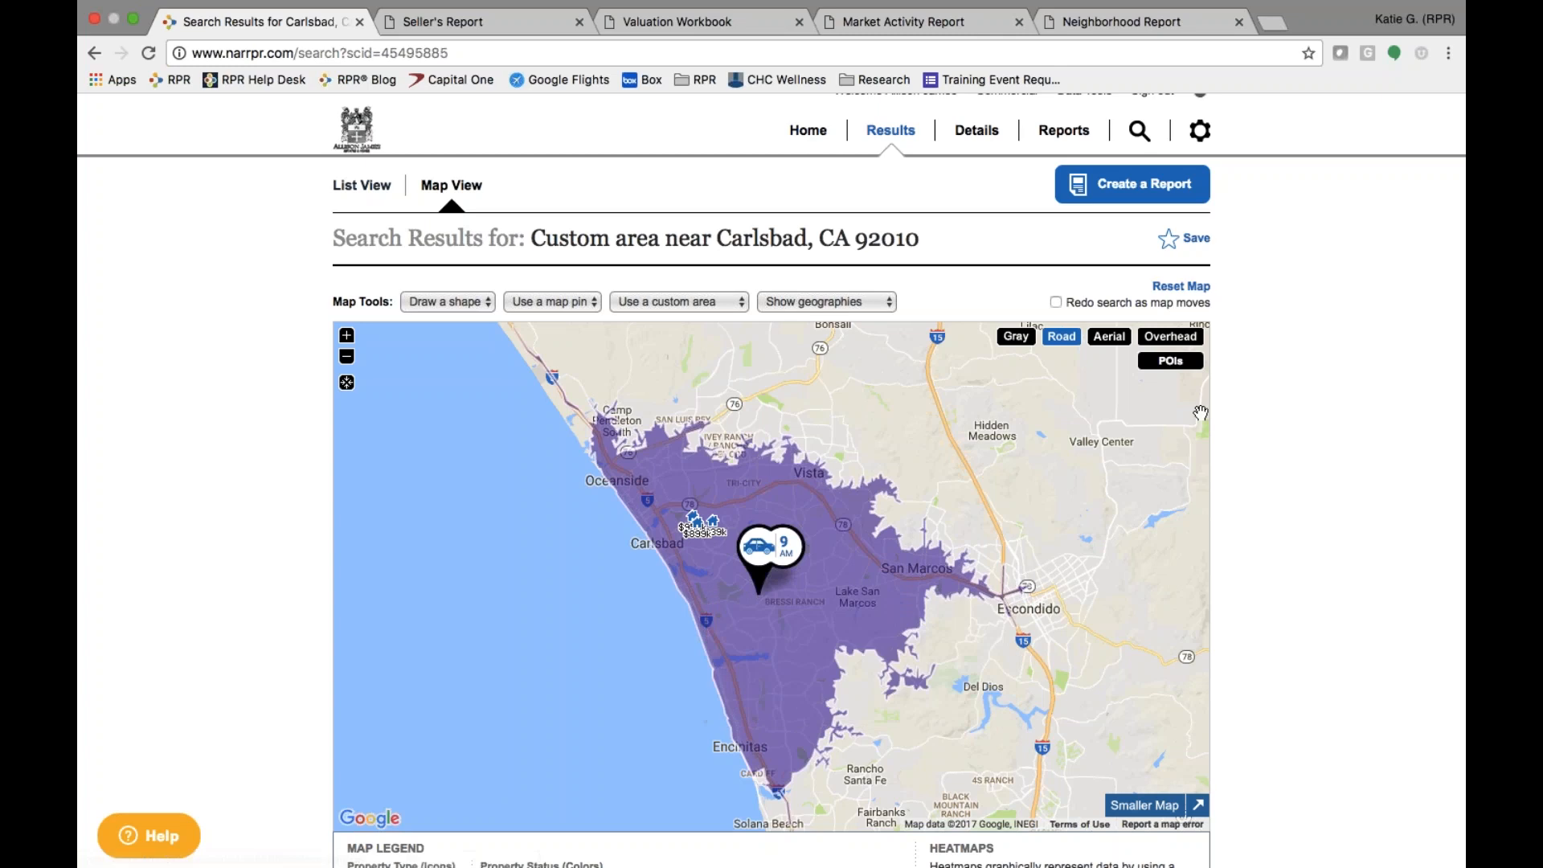
- Clear the drive-time area and centre a closer view on Carlsbad's listings
left_click(1194, 290)
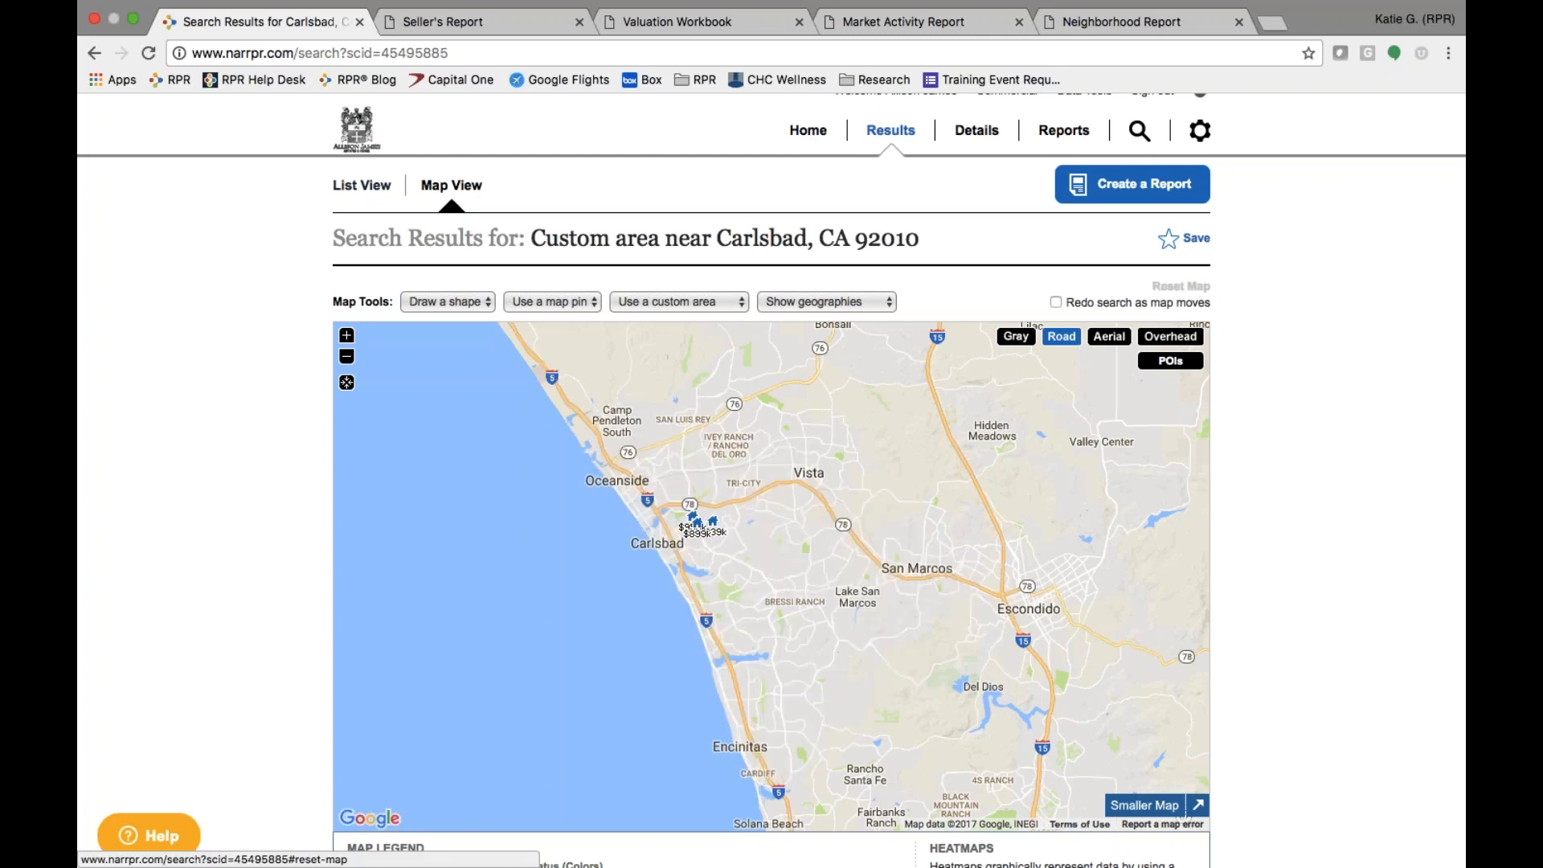
left_click(348, 338)
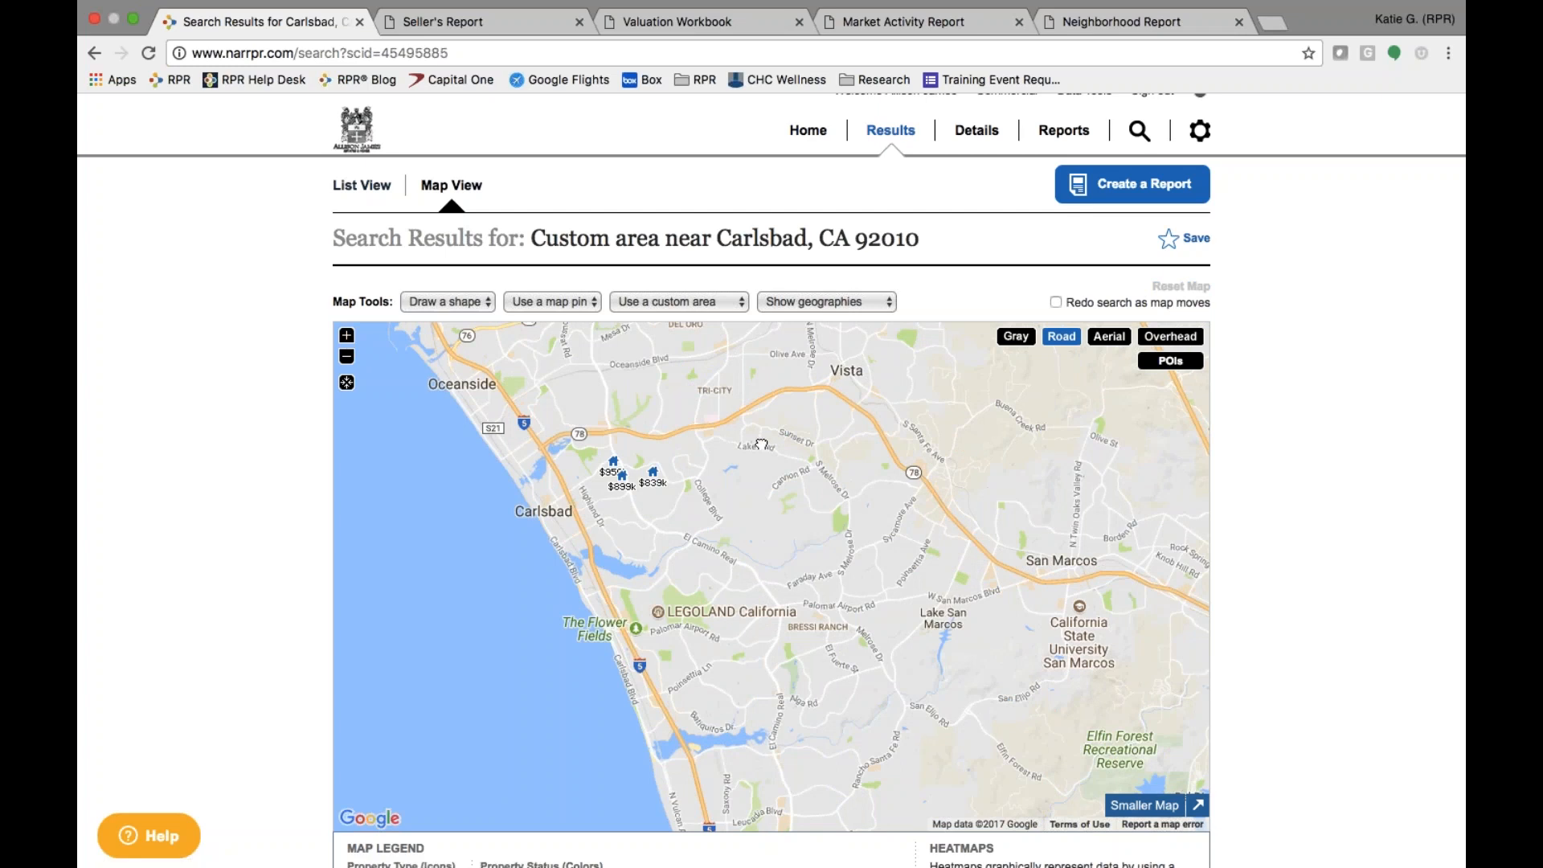
left_click_drag(762, 441, 709, 491)
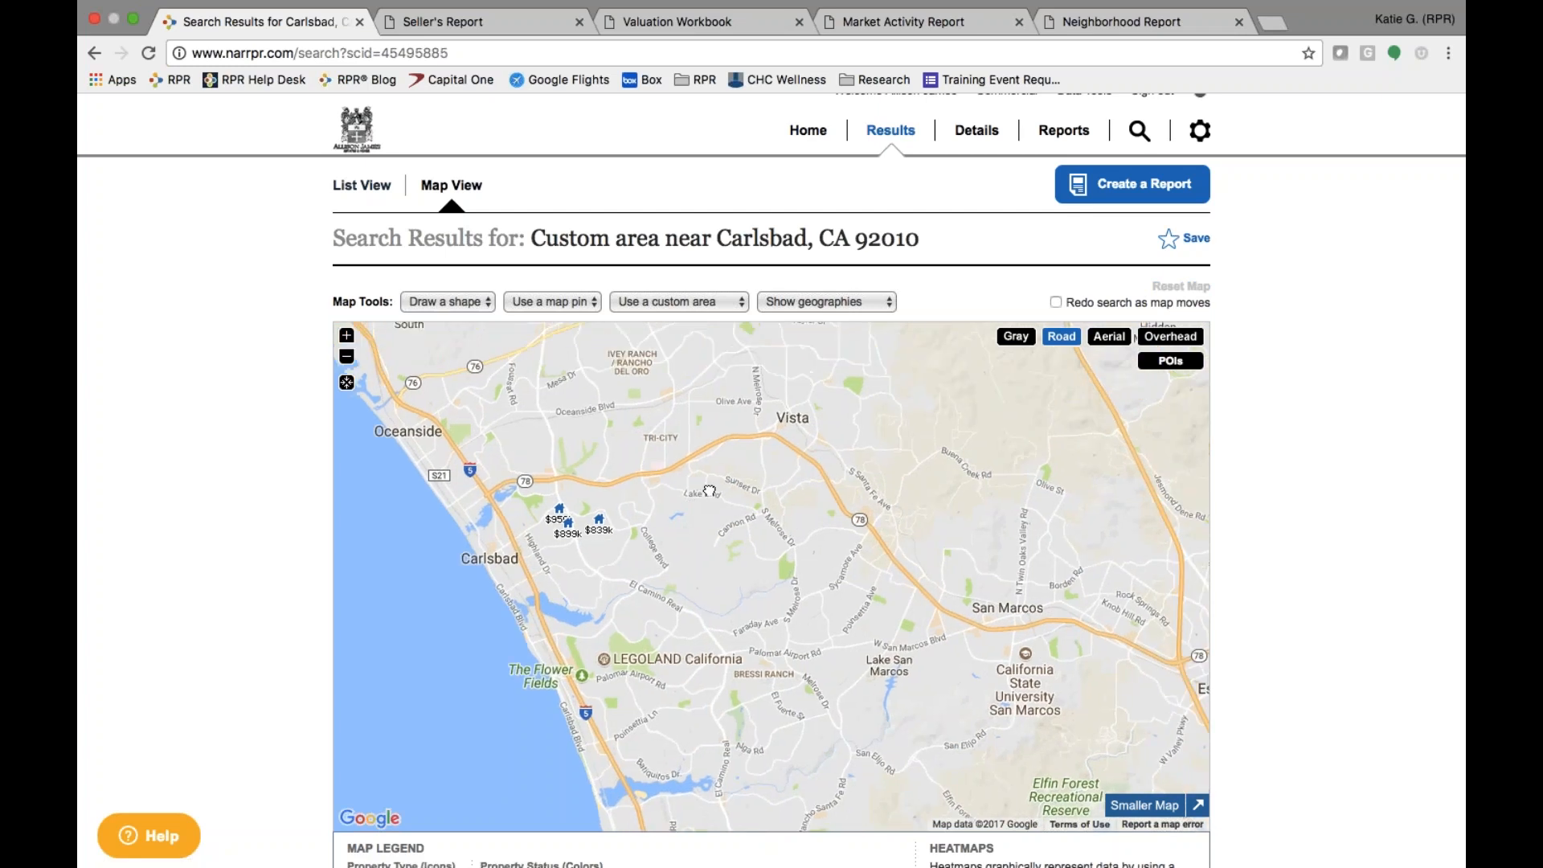
- Look through the saved custom areas and the geography boundary options
left_click(698, 302)
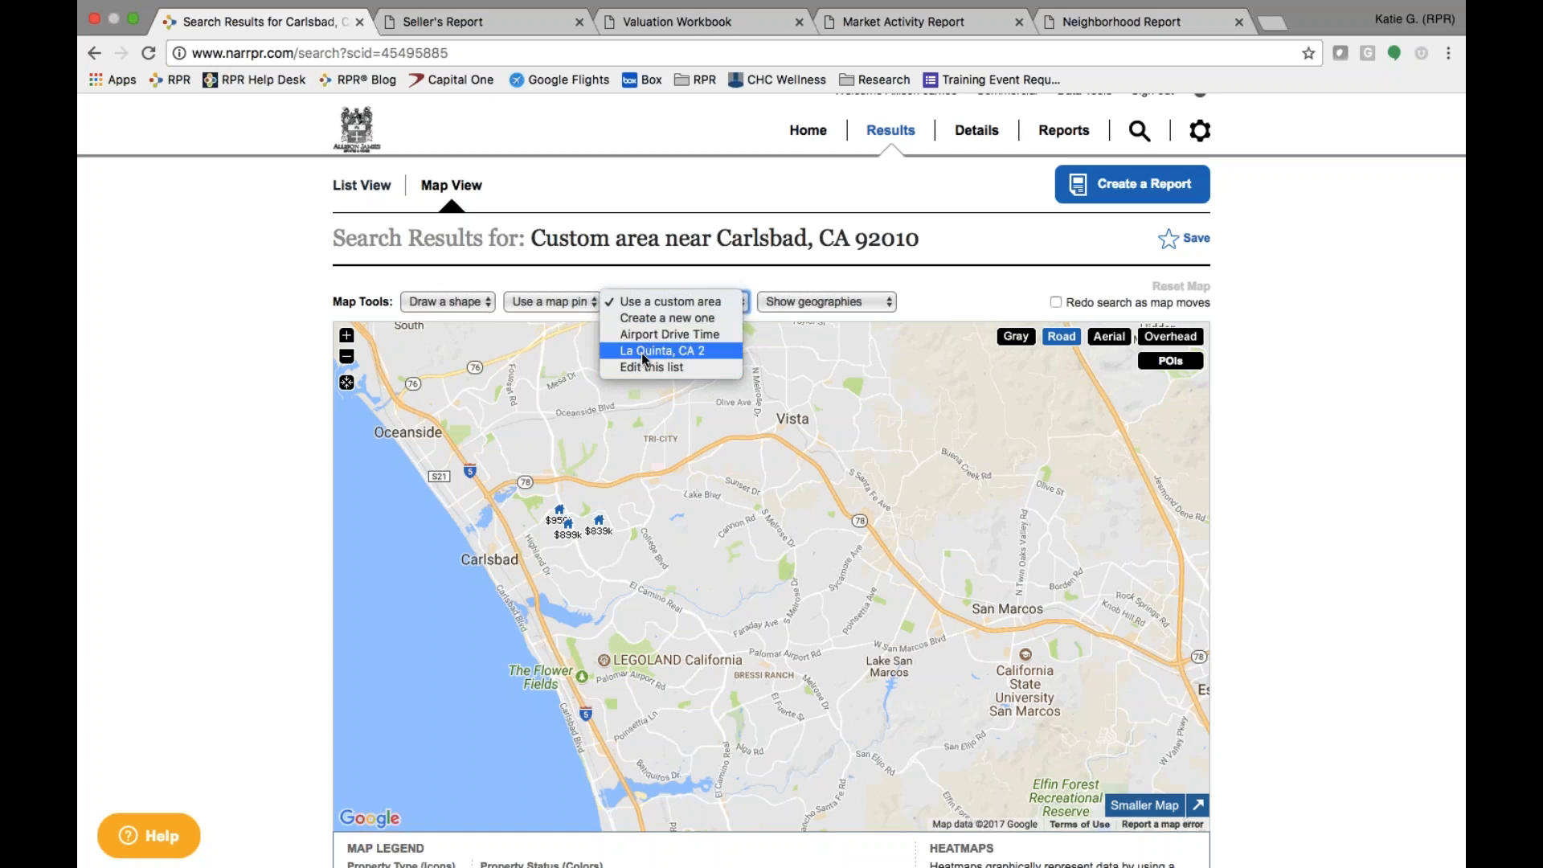
left_click(667, 290)
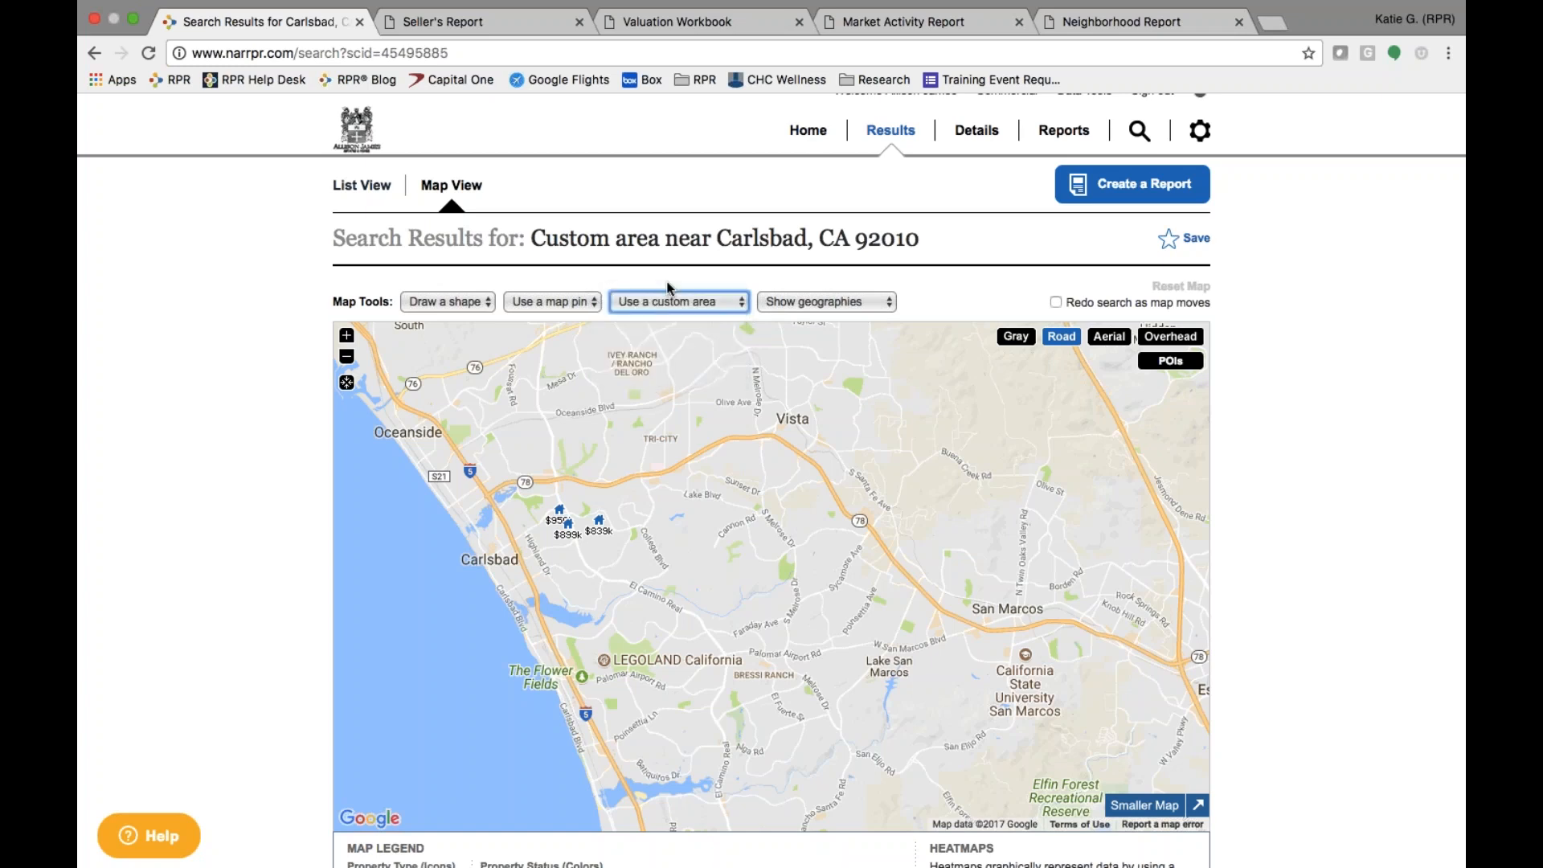
left_click(859, 303)
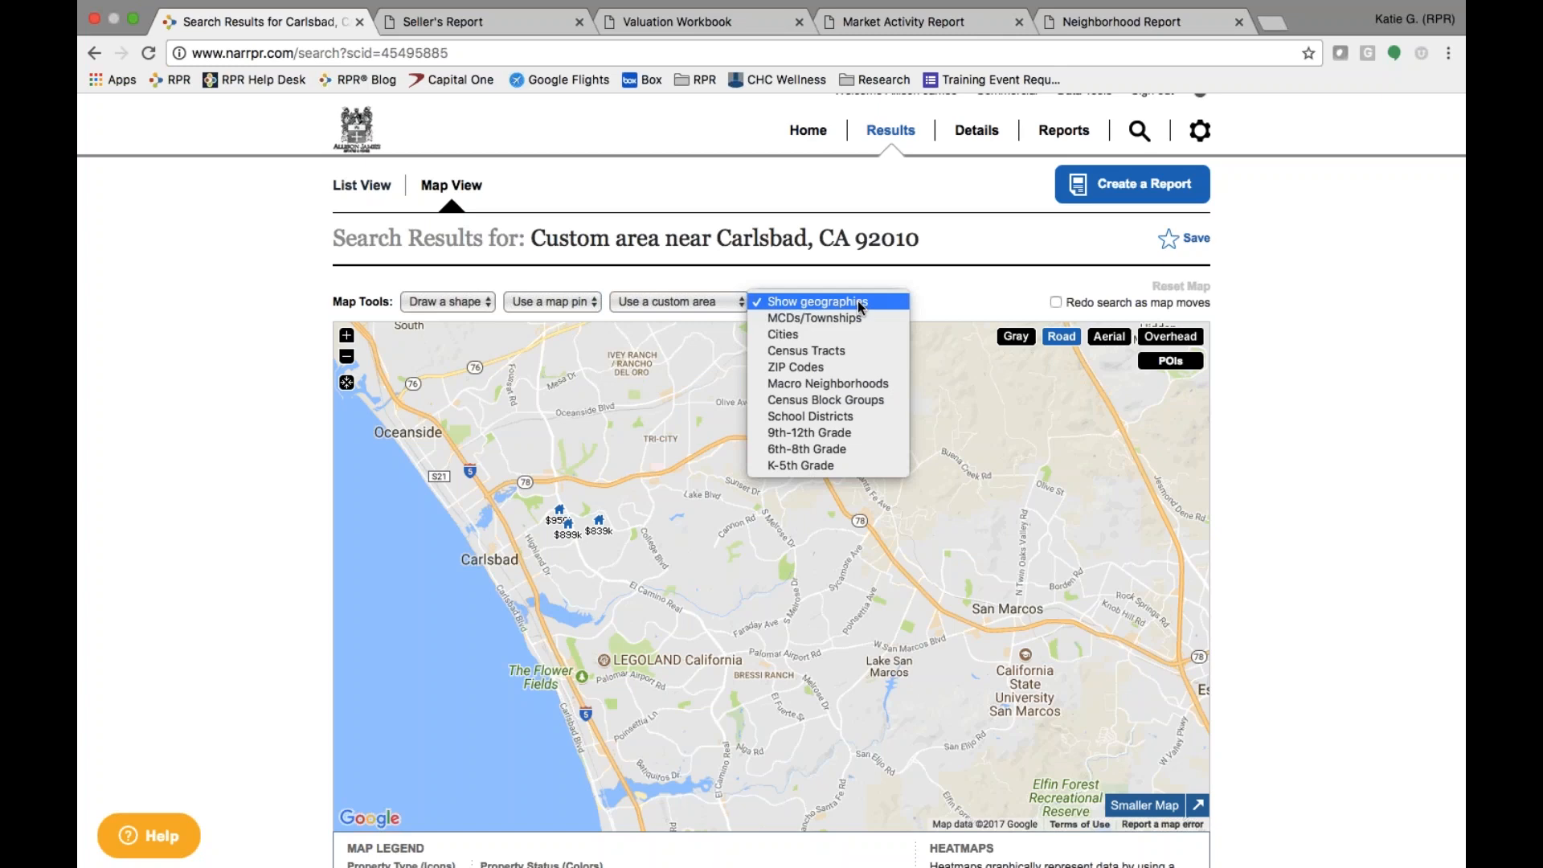
- Show K-5th Grade boundaries and search within the Hope Elementary School zone
left_click(346, 337)
left_click(346, 336)
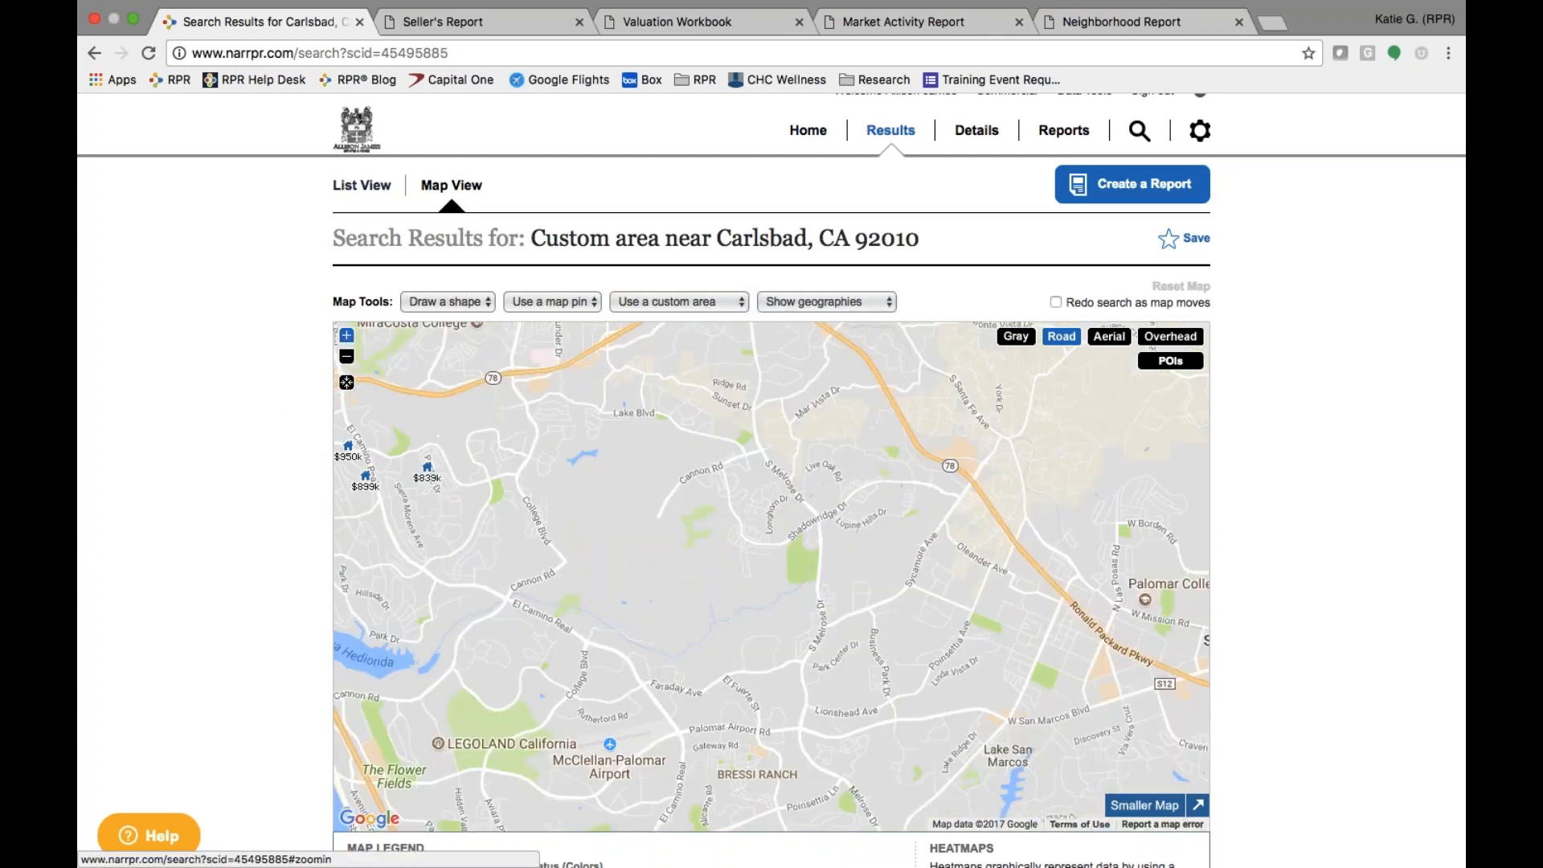
left_click(853, 303)
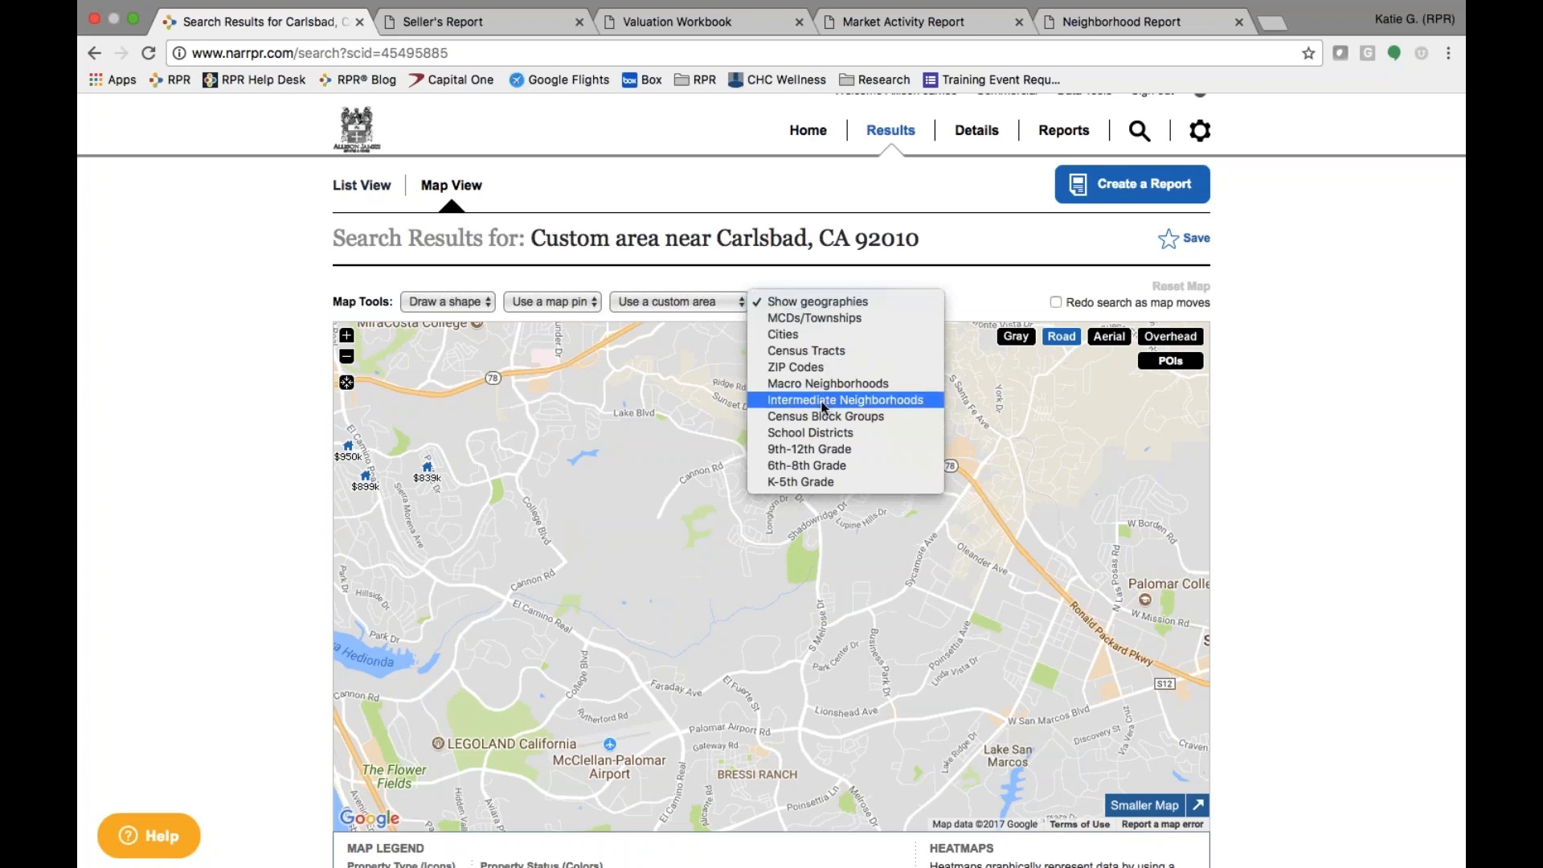
left_click(807, 482)
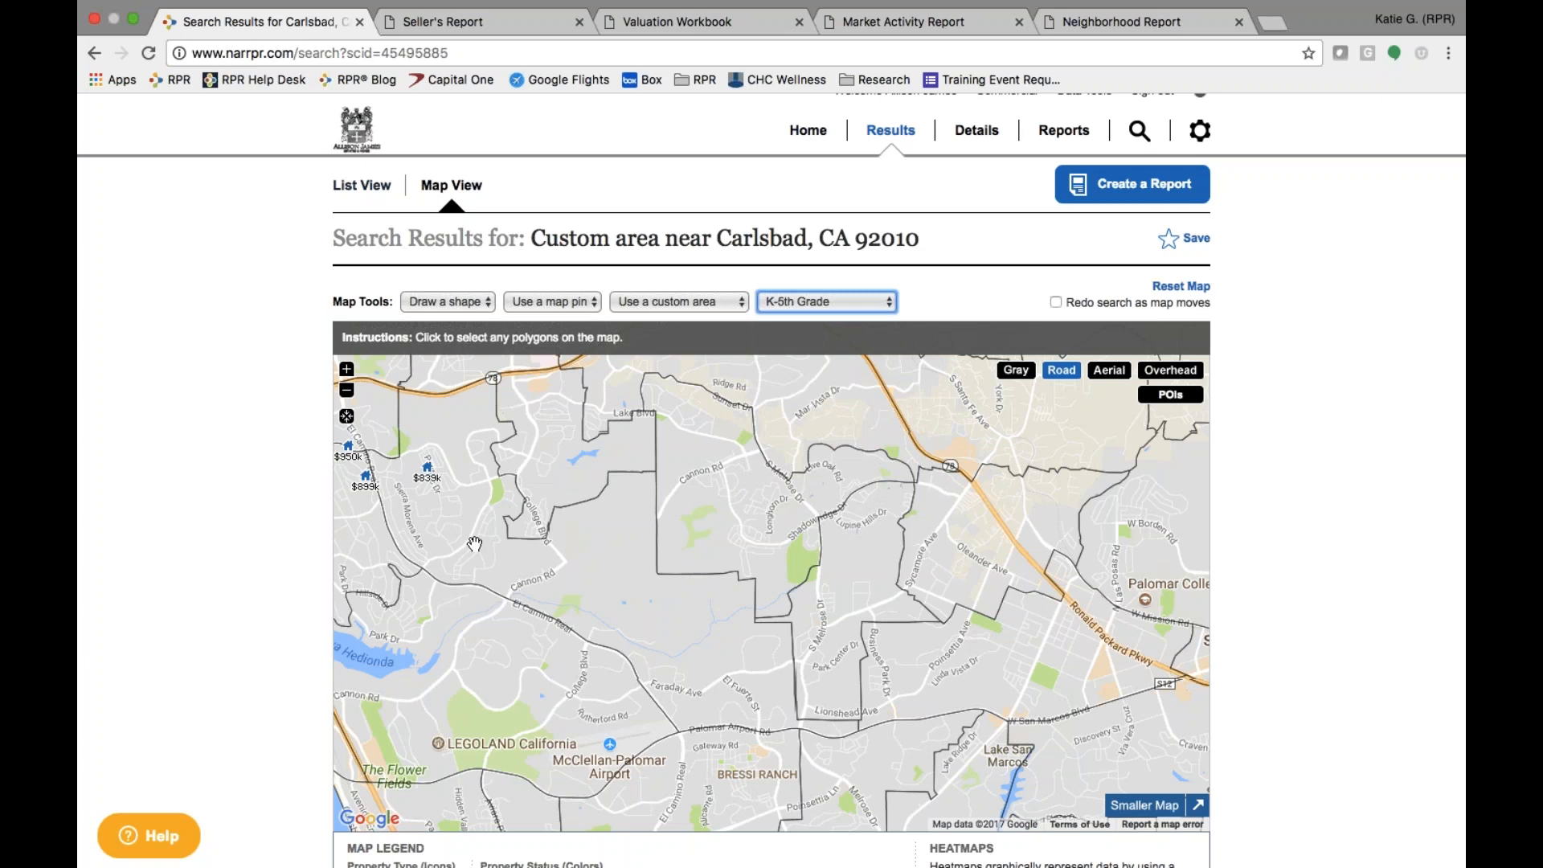
left_click(497, 557)
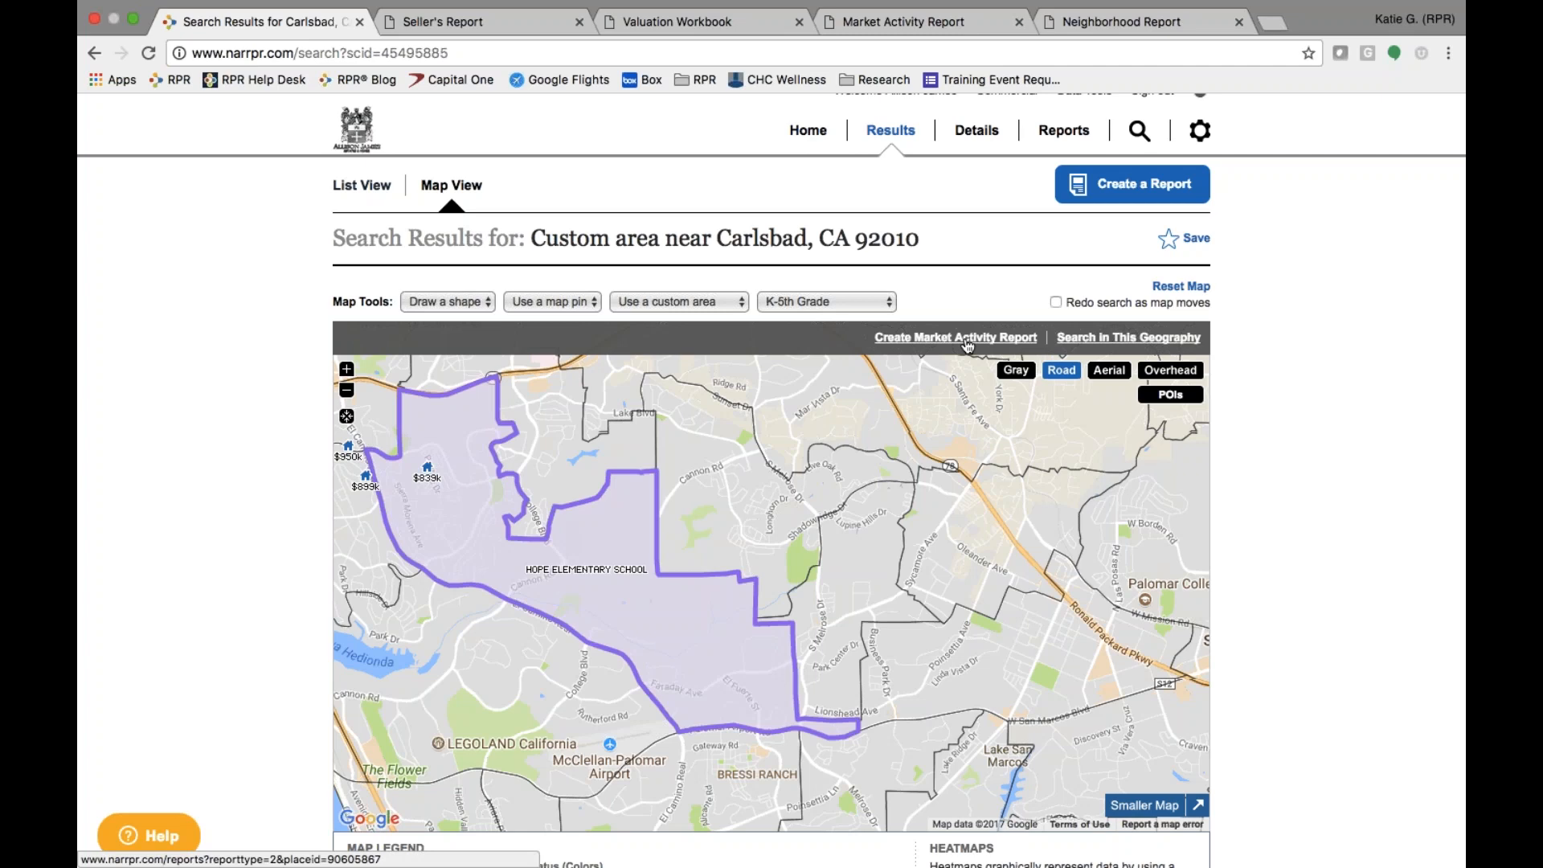
left_click(1123, 341)
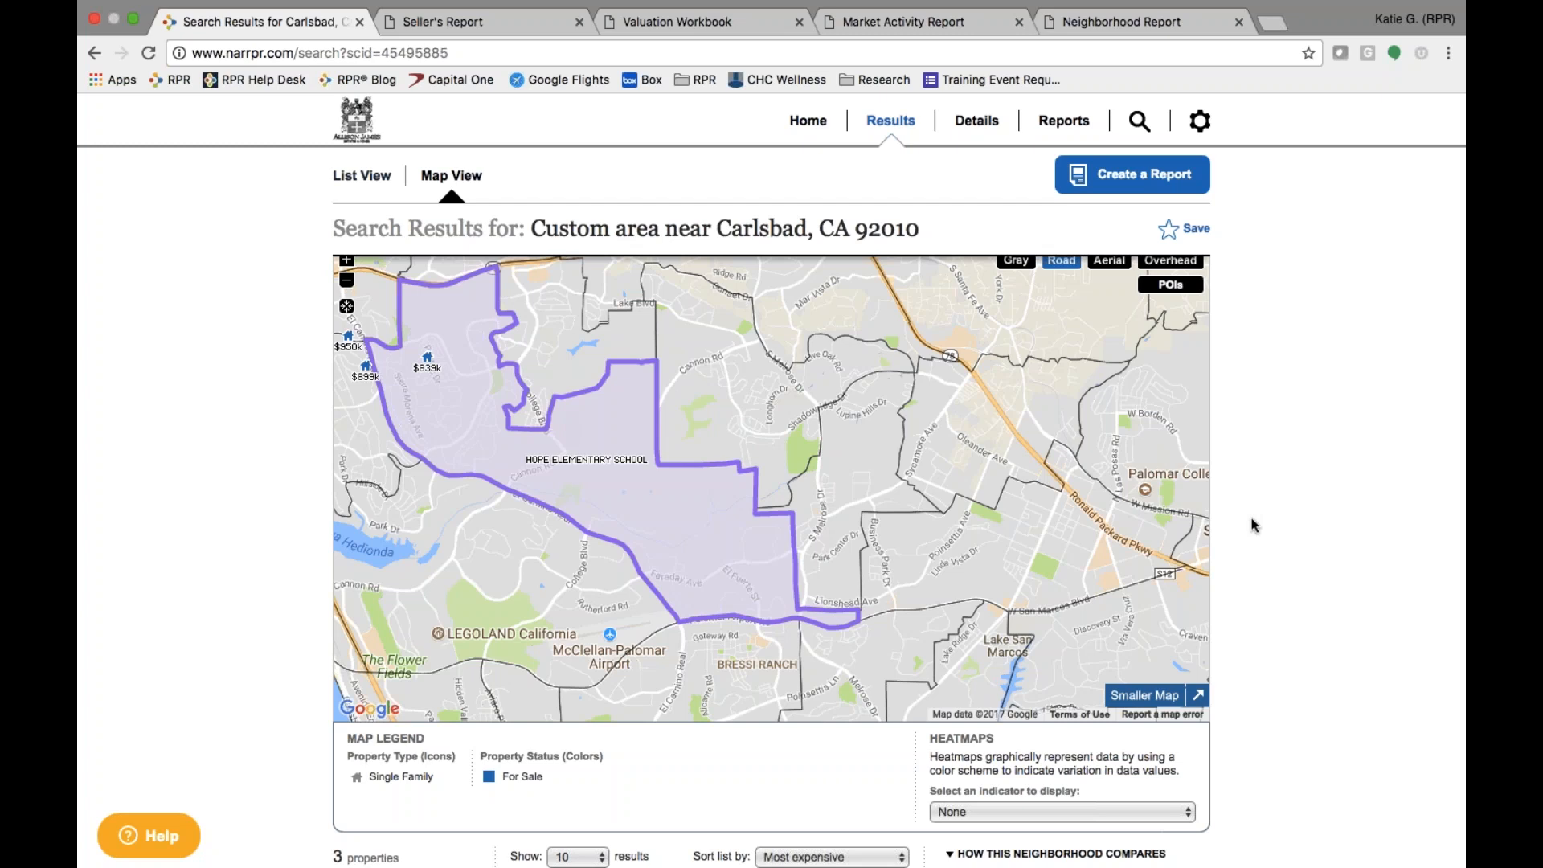
- Apply the 12-Month Change in Estimated Value heatmap to the results map
left_click(1124, 815)
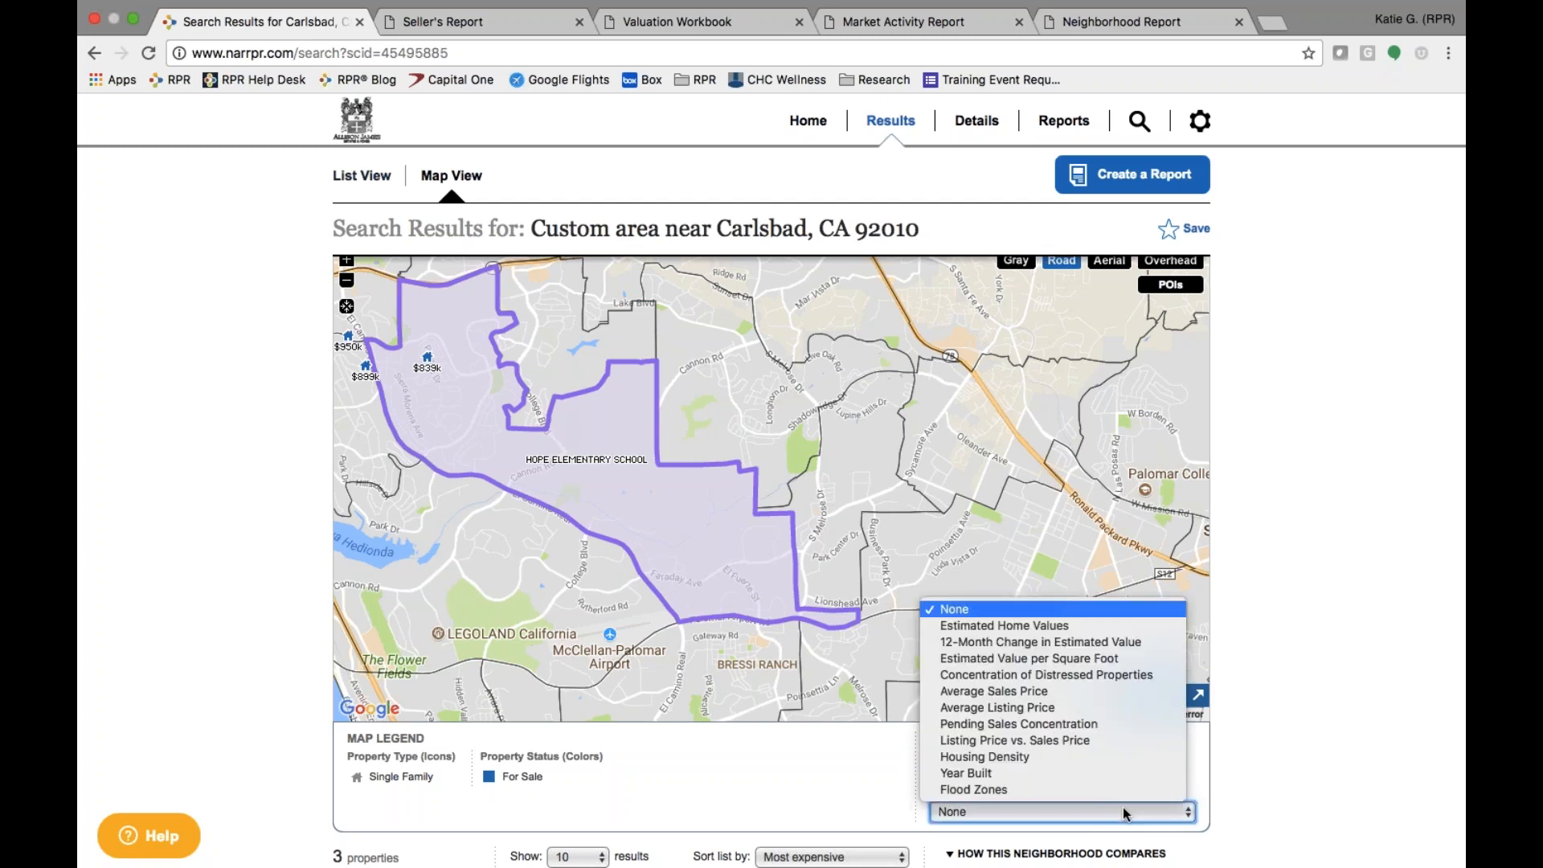
left_click(1033, 647)
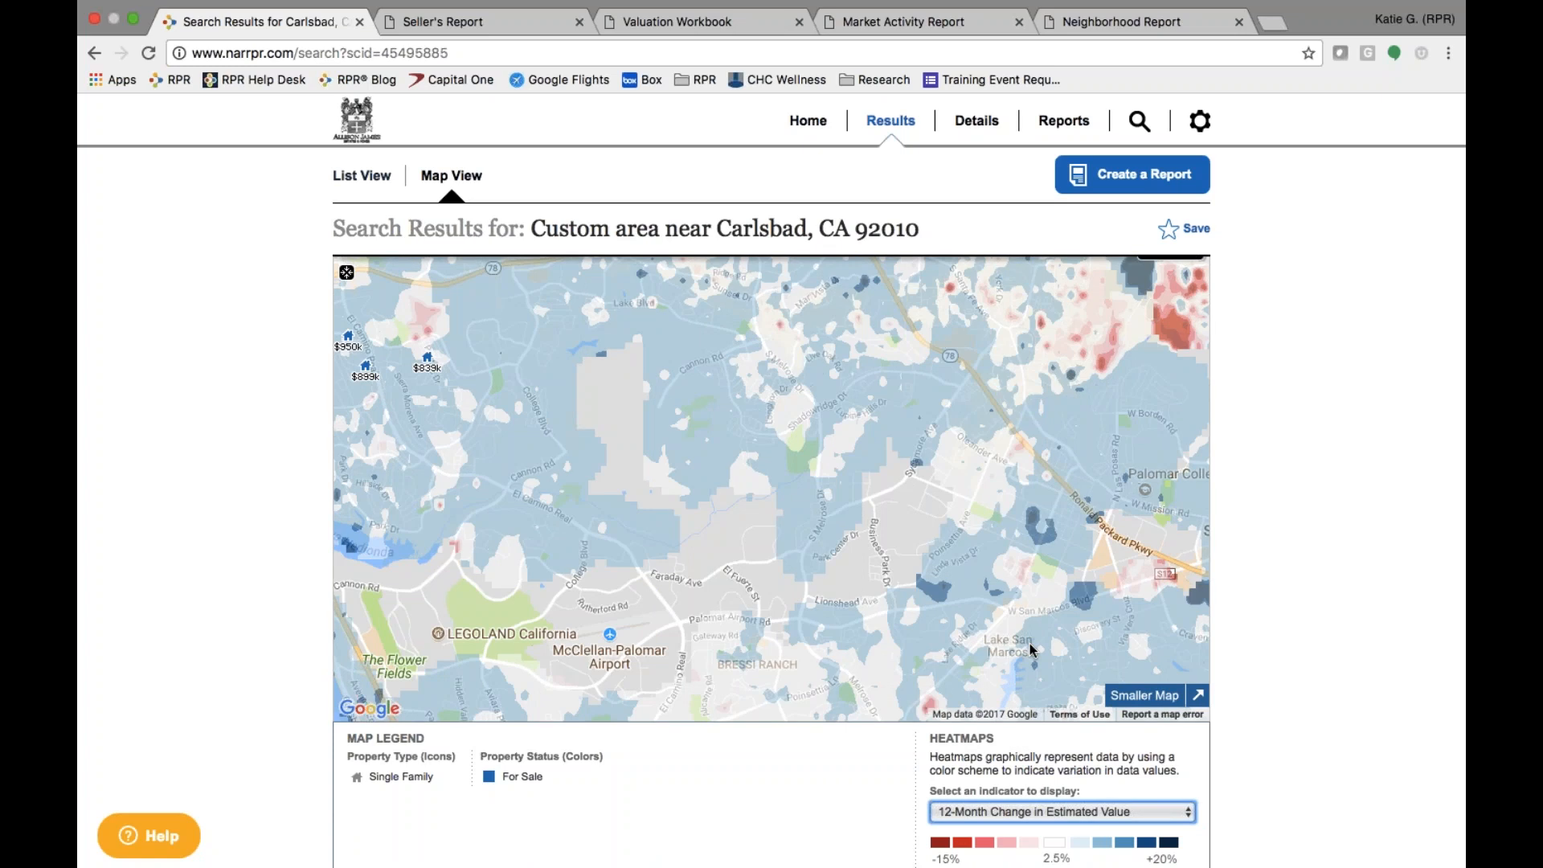
left_click(1093, 812)
scroll(1092, 812, "down", 3)
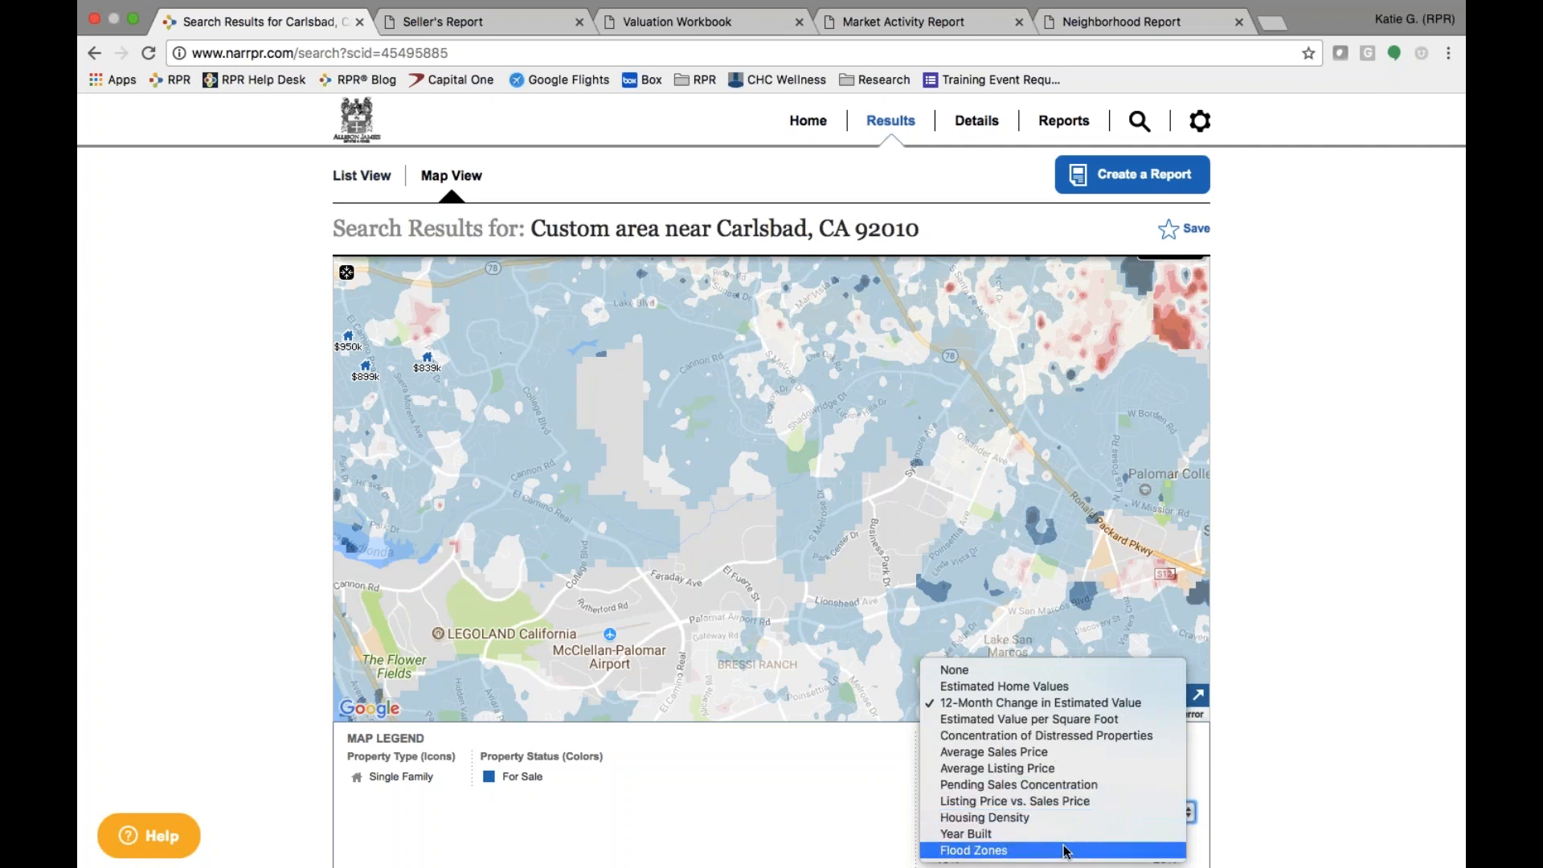
left_click(824, 785)
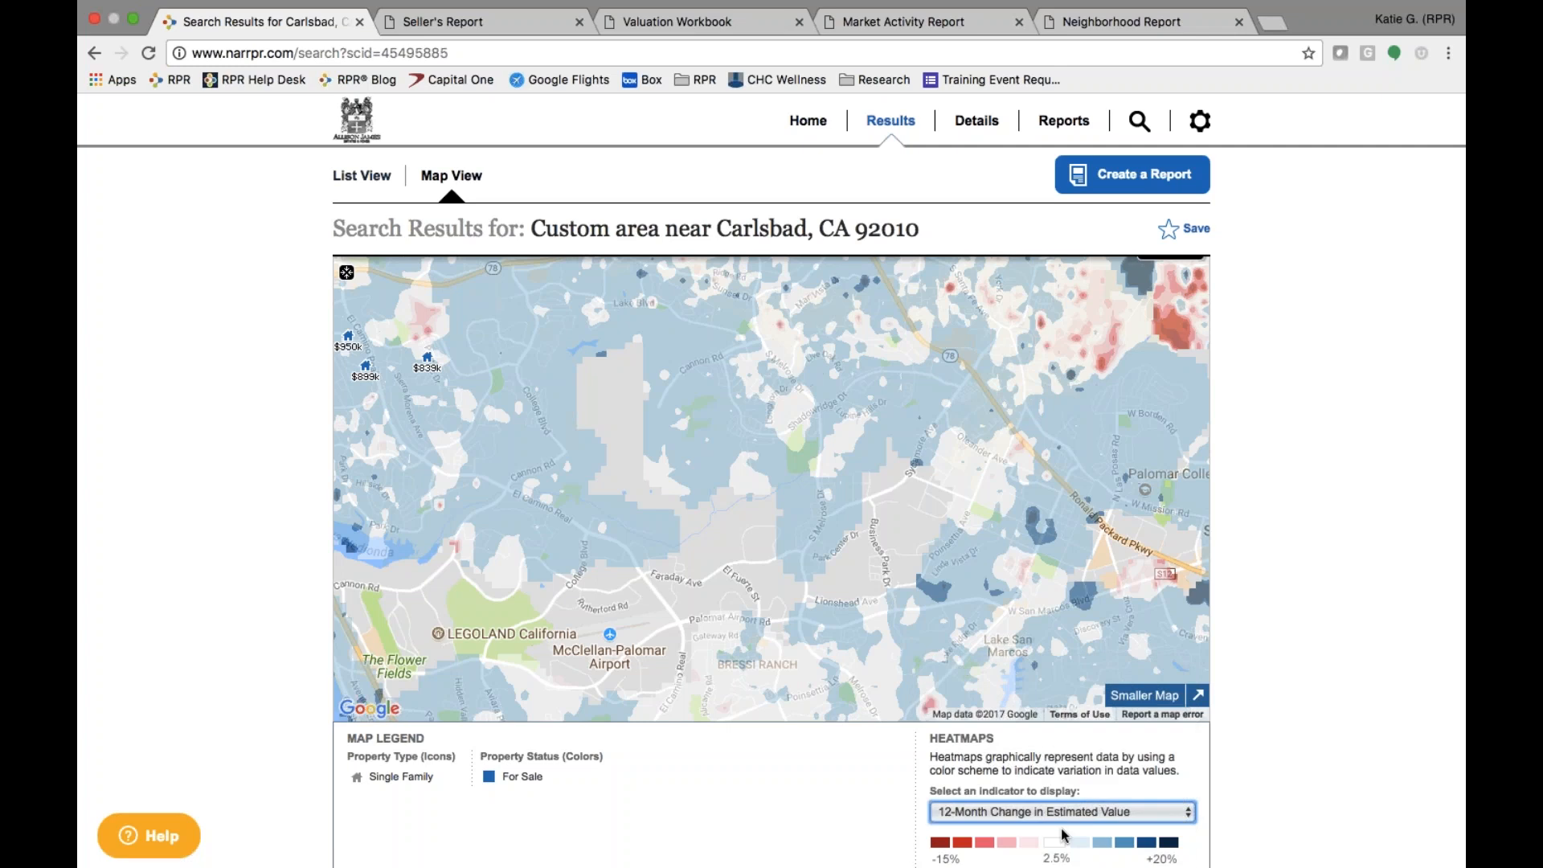
- Turn the heatmap off and view the three properties as a list
left_click(1075, 813)
left_click(1069, 780)
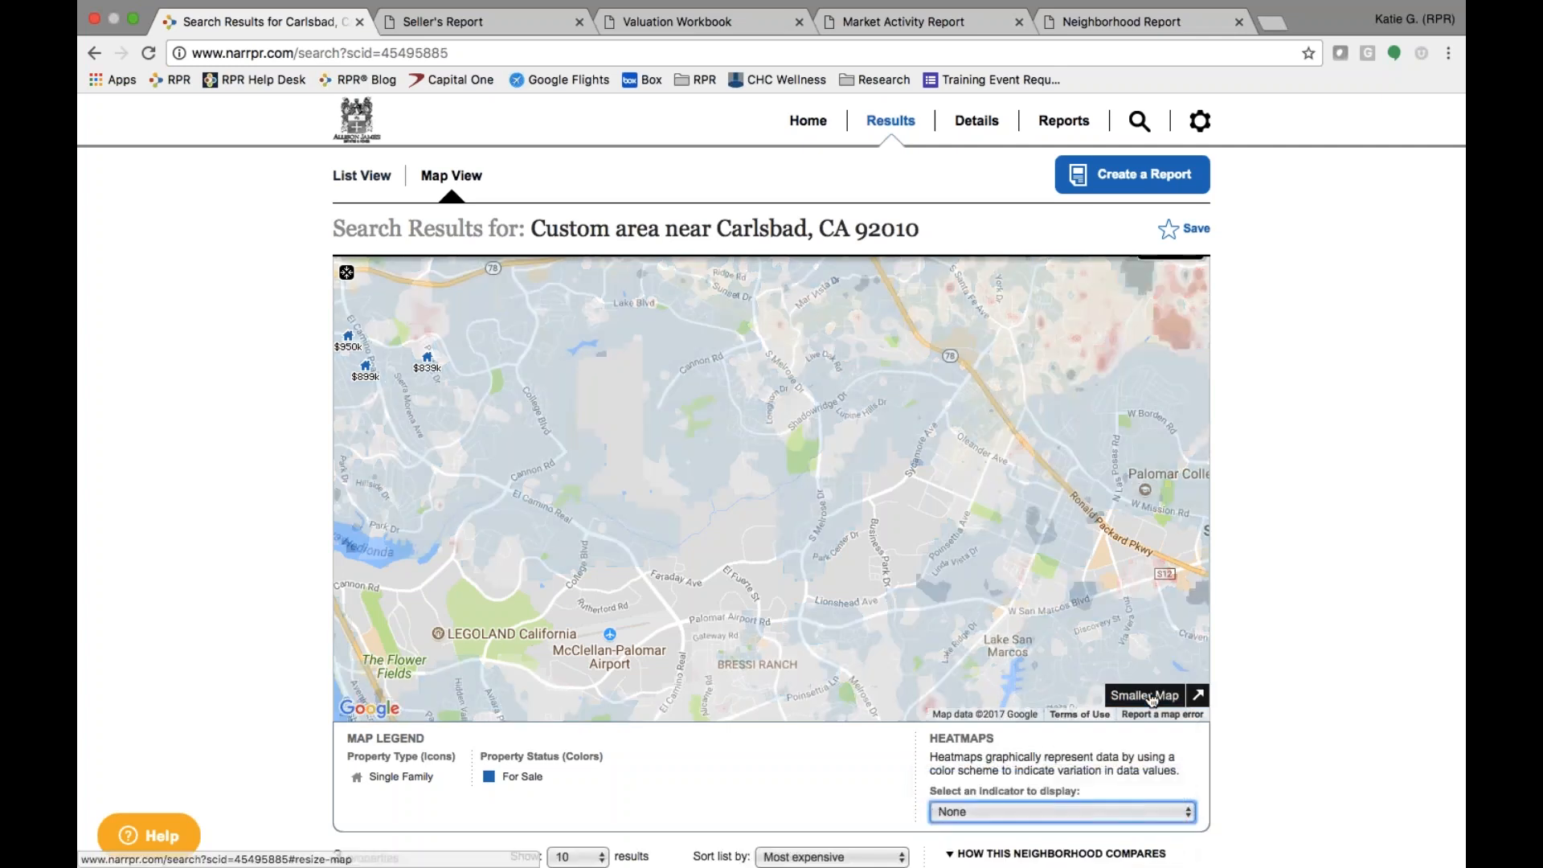
left_click(1151, 698)
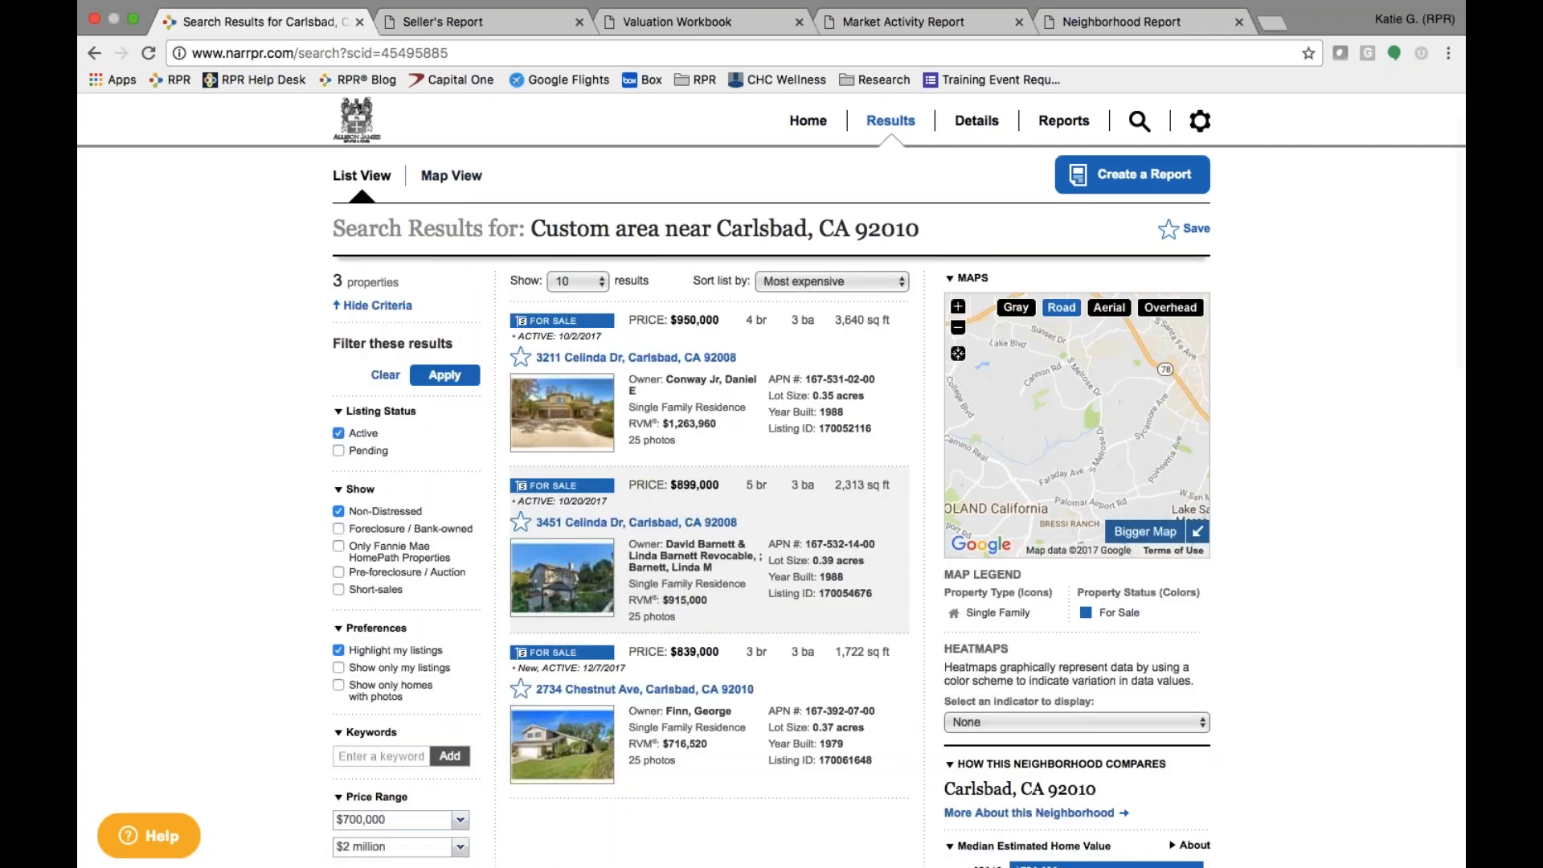
key("ctrl+Left")
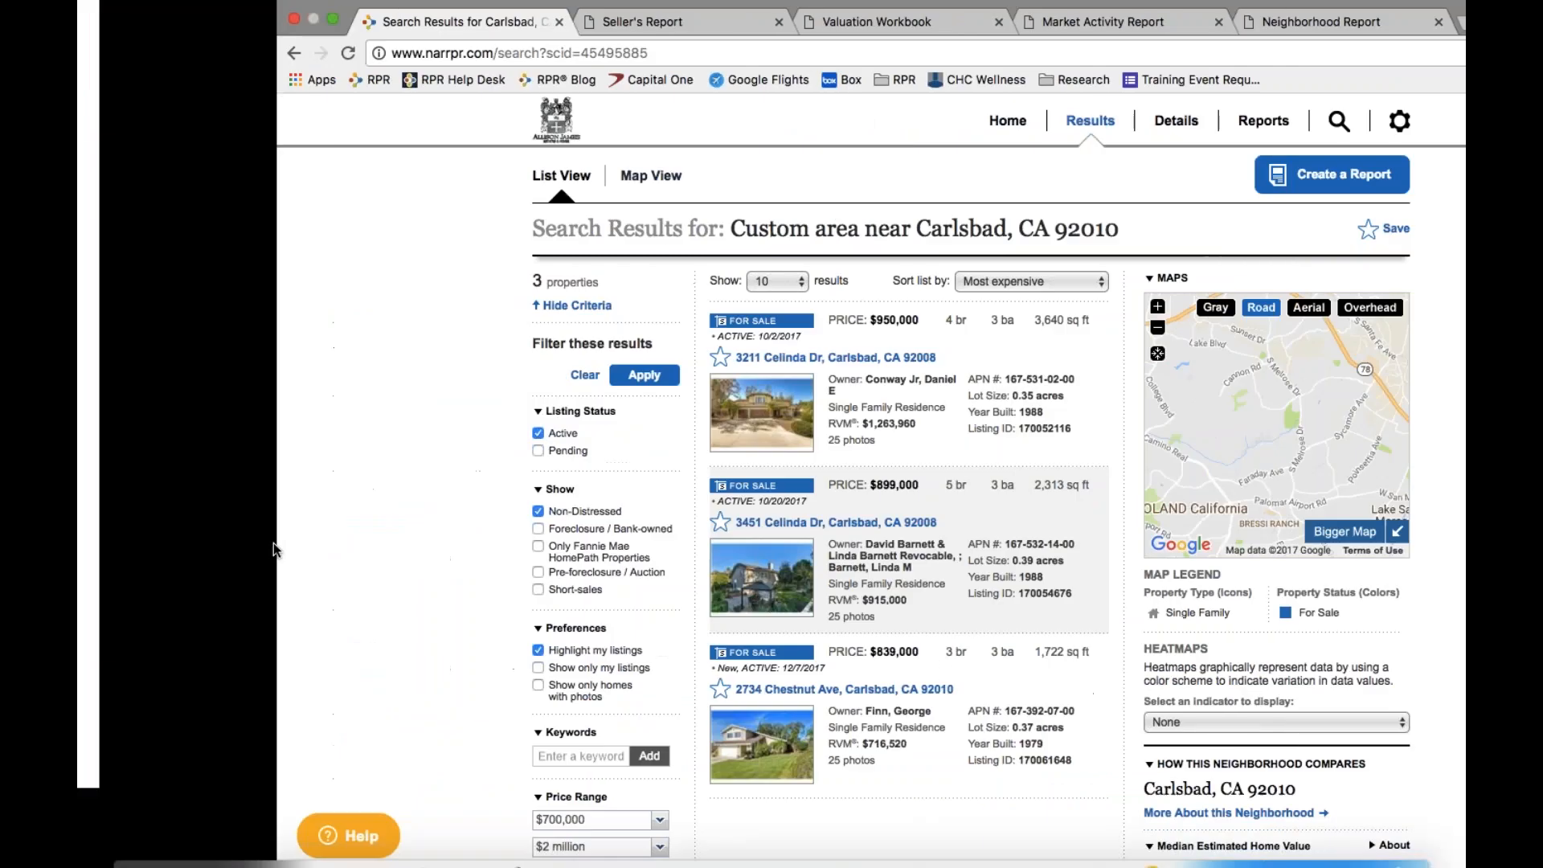
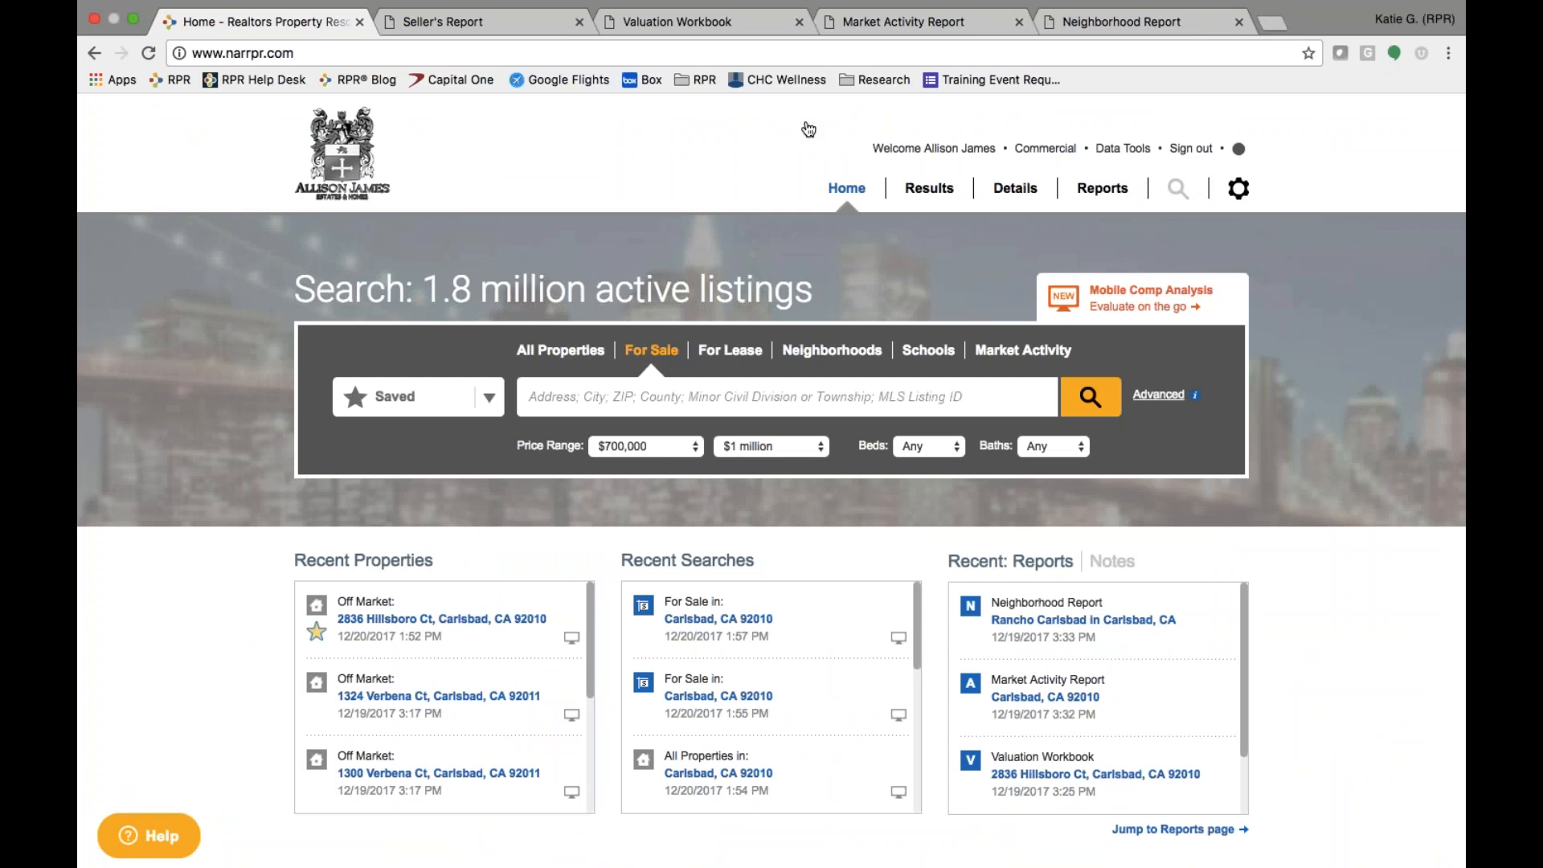
- Start a Market Activity search for Carlsbad, CA 92010 covering changes in the last month
left_click(1010, 352)
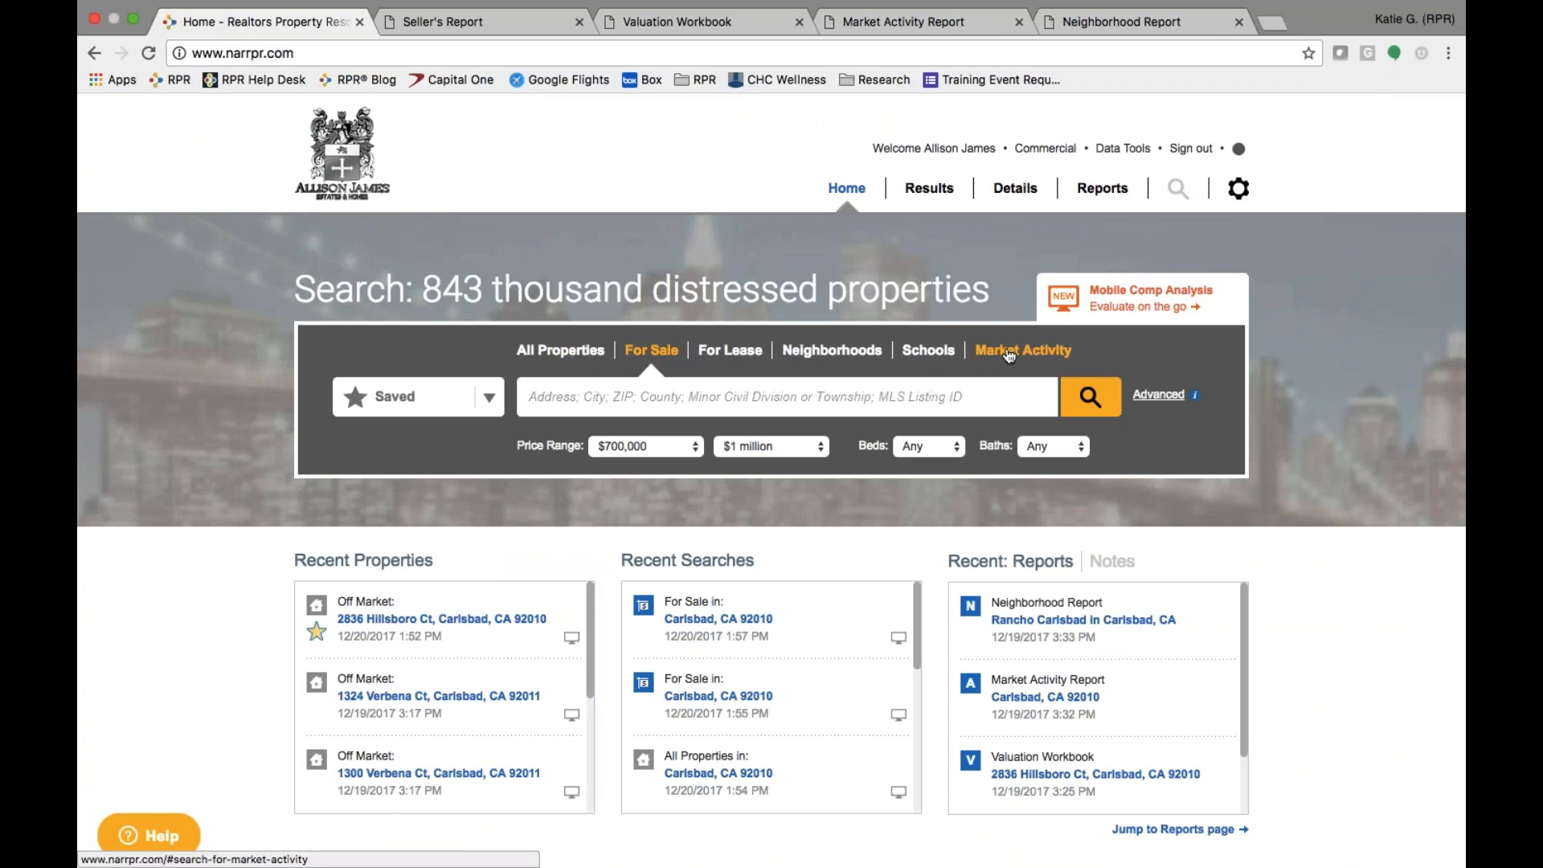
type("92010")
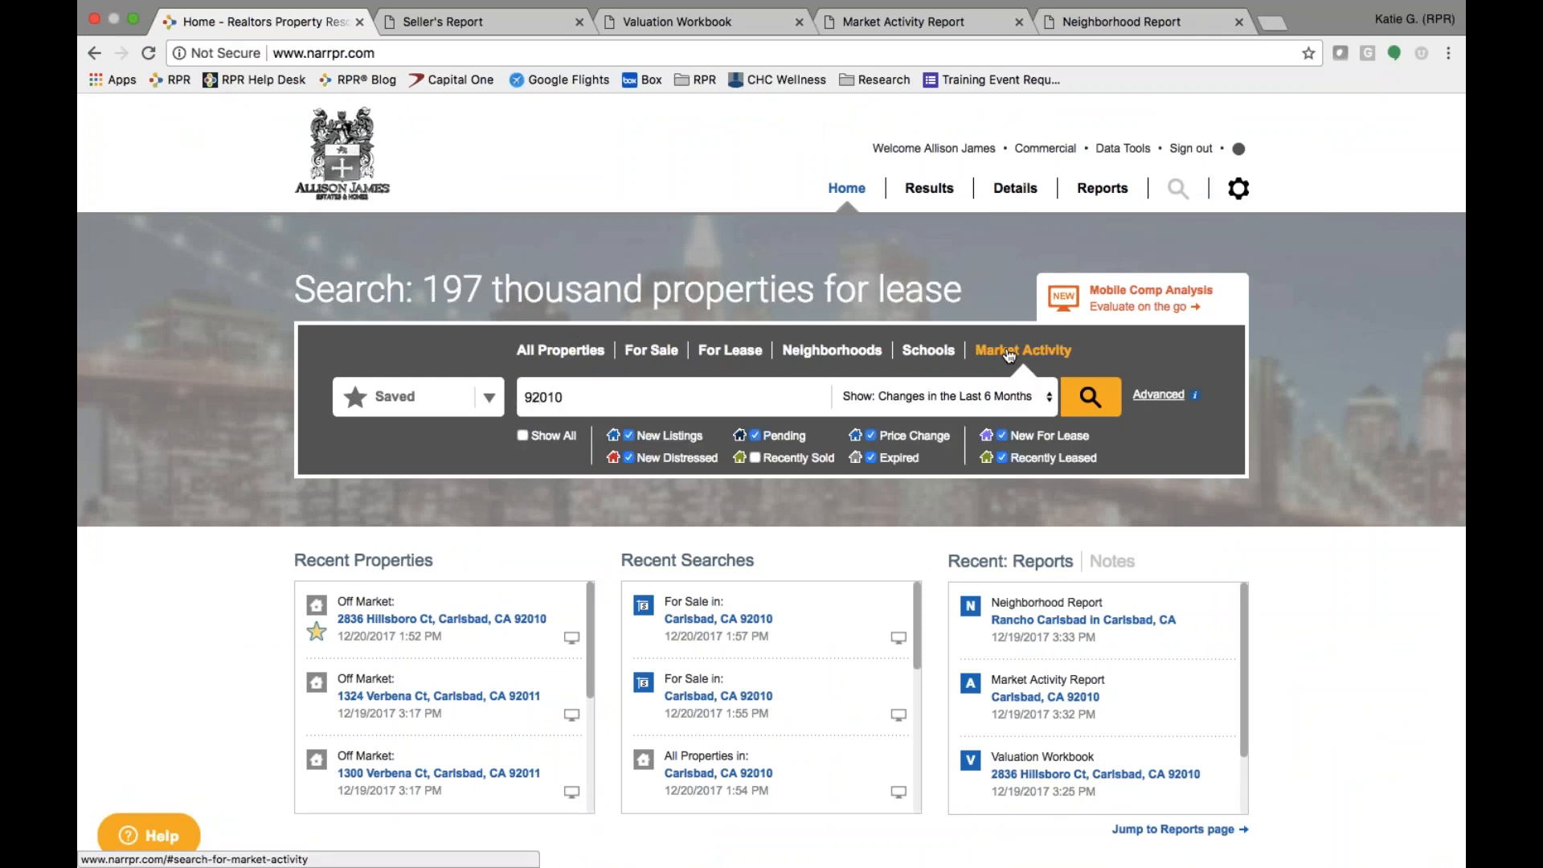
key("Down")
key("Return")
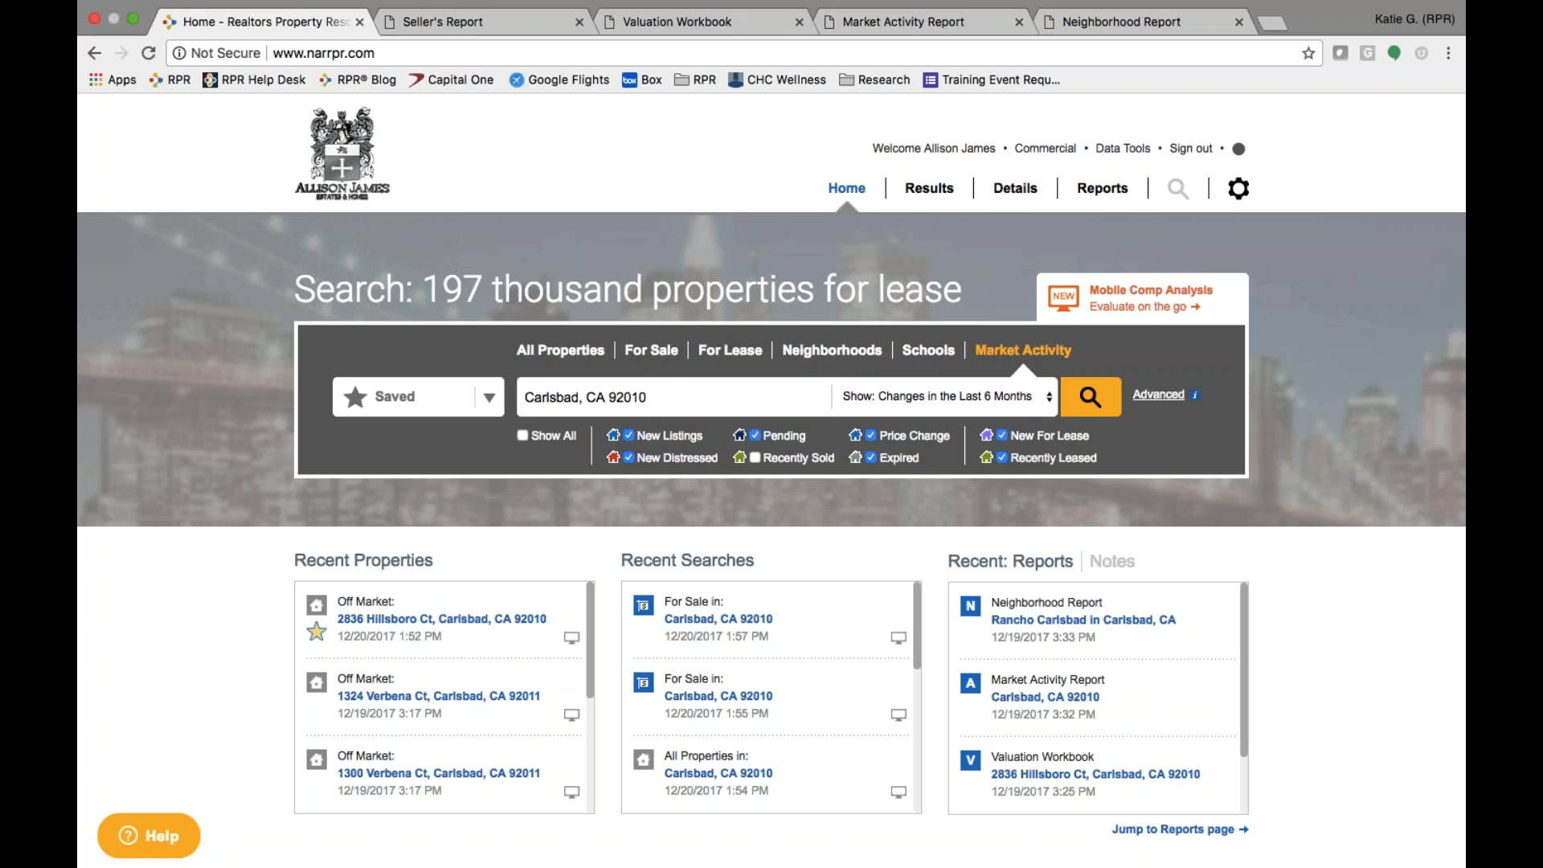
left_click(908, 397)
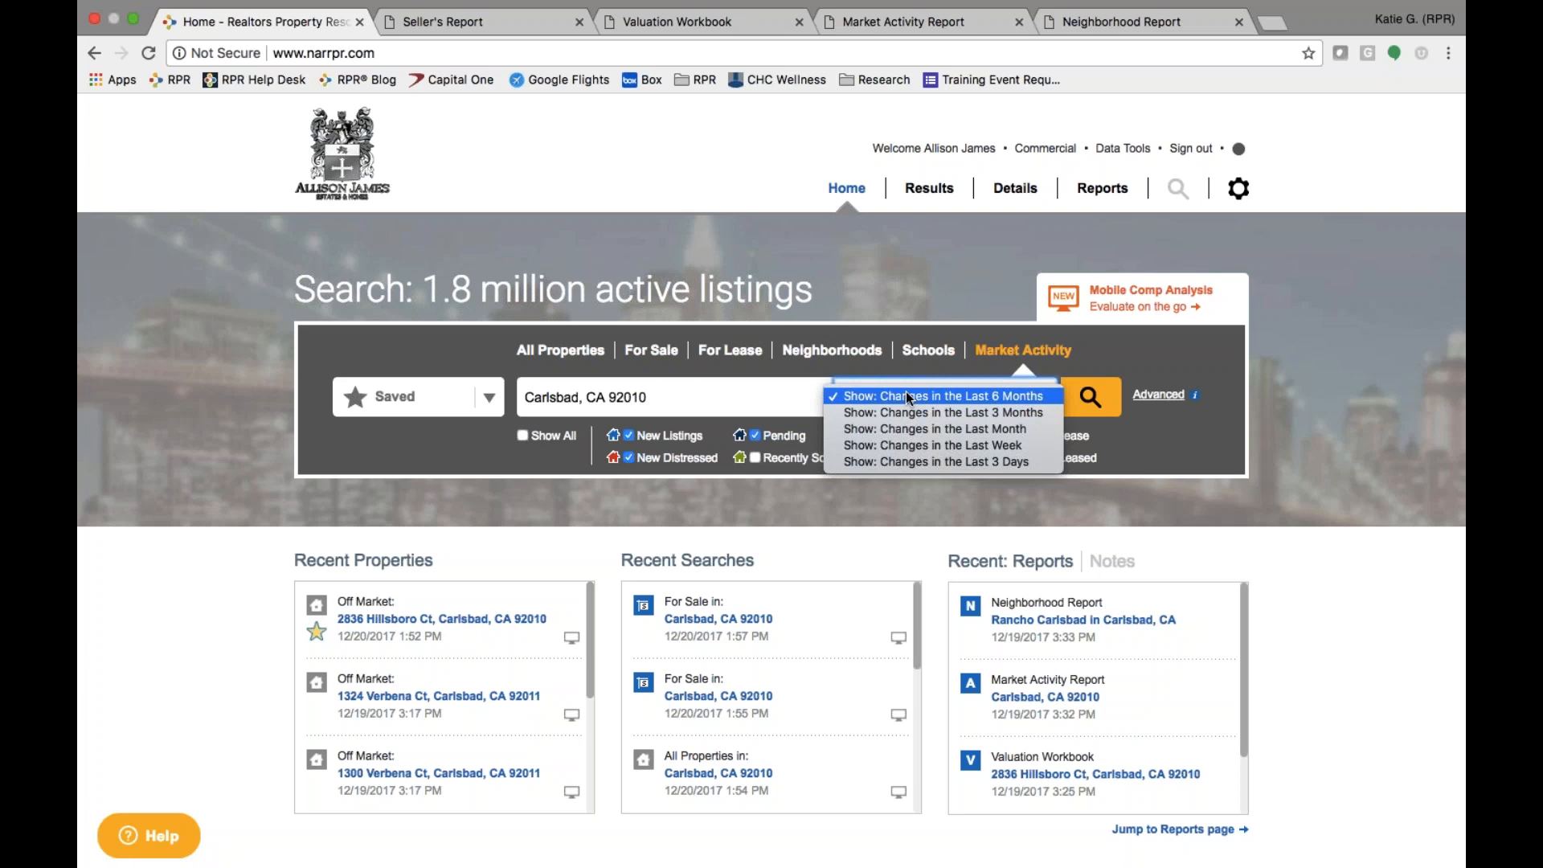
left_click(911, 429)
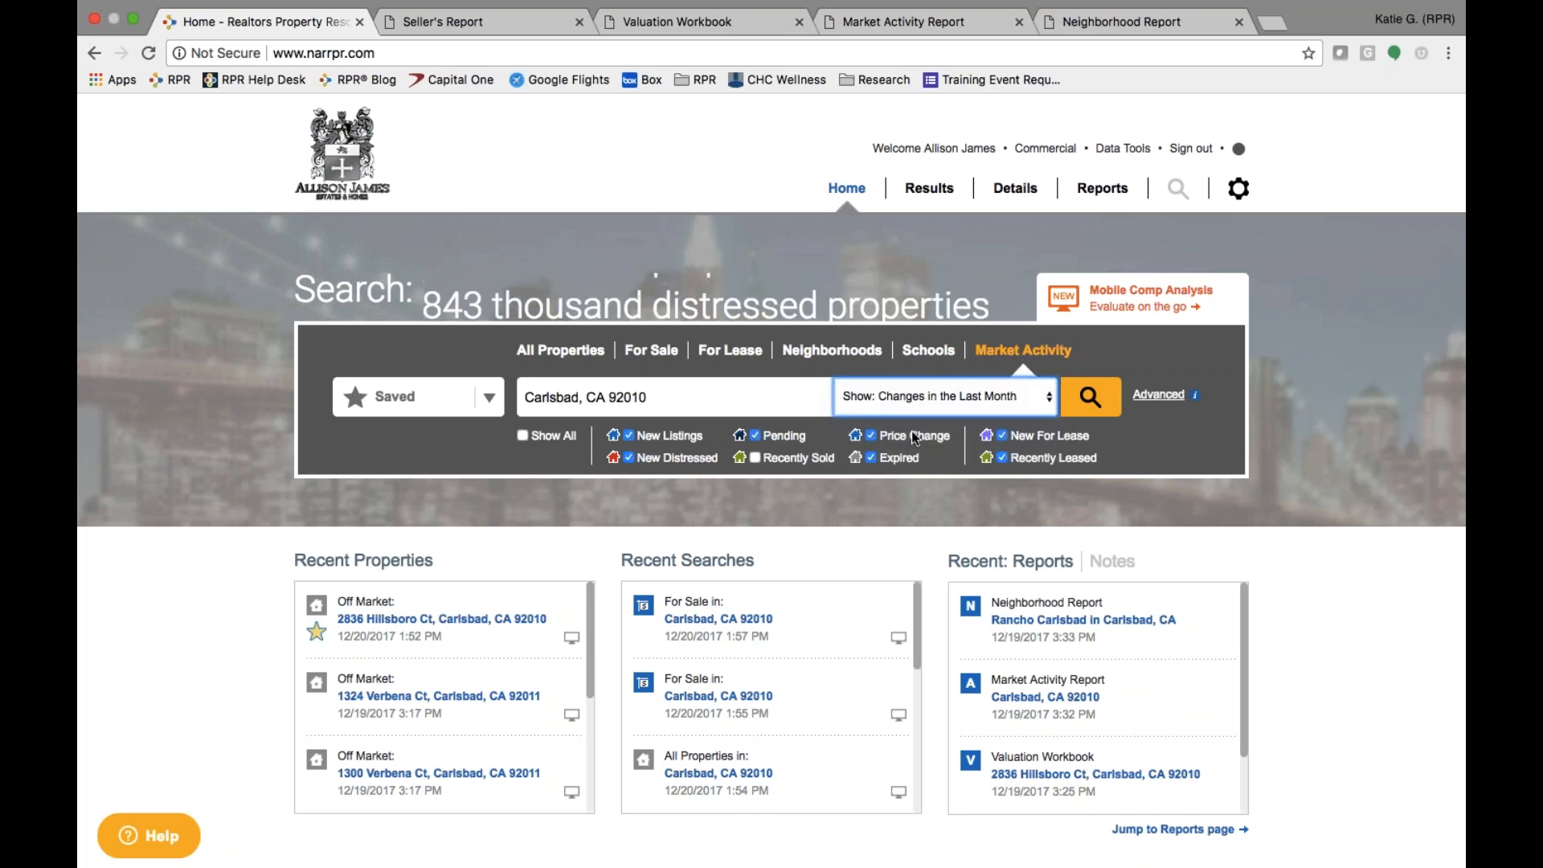
- Include recently sold, exclude expired listings and condos, and run the search
left_click(754, 458)
left_click(872, 458)
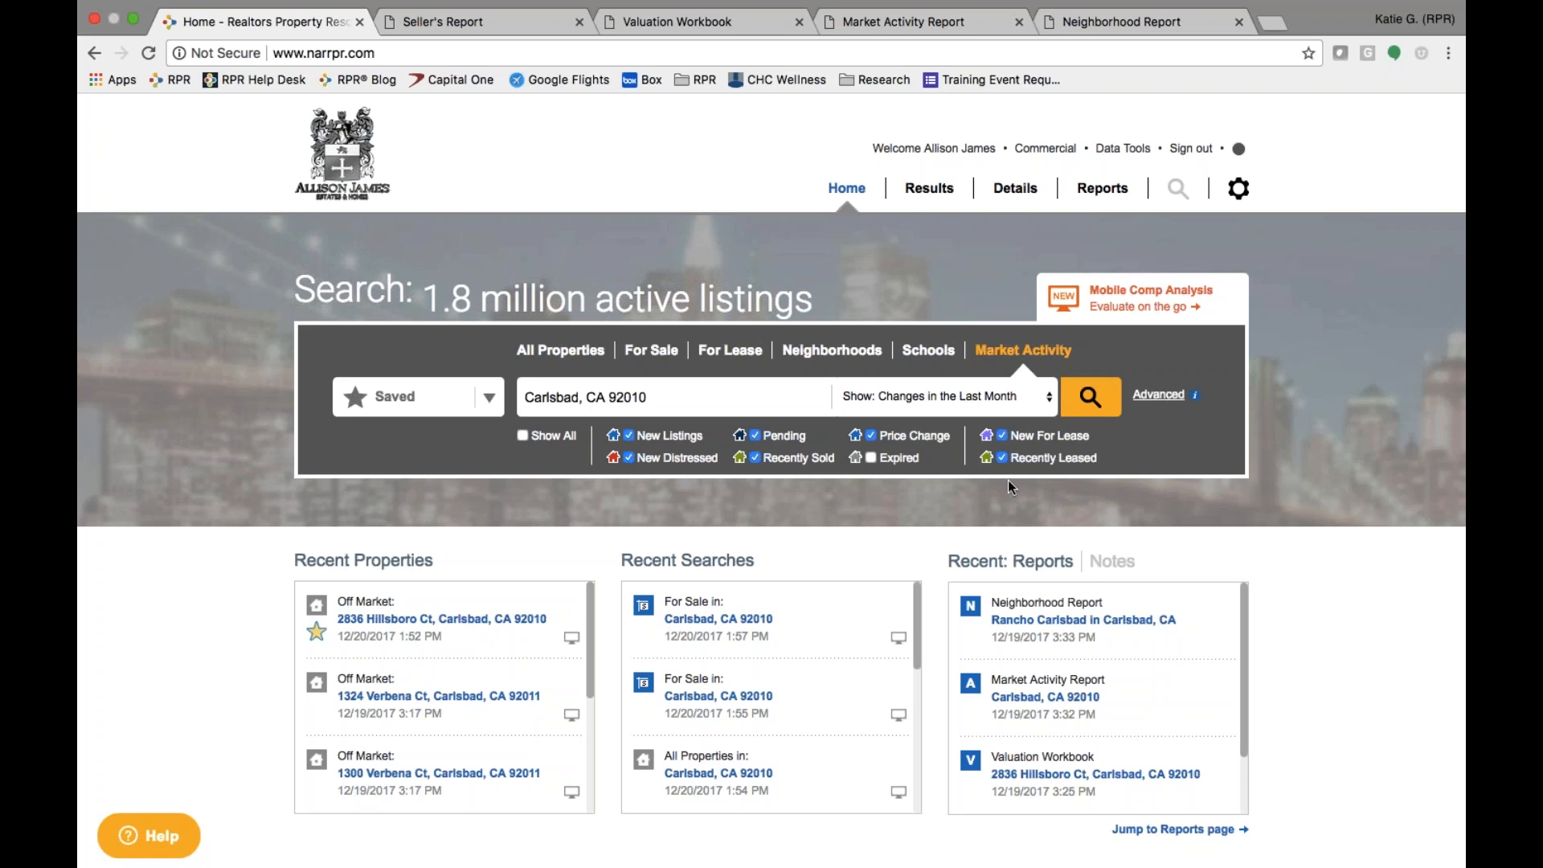
left_click(1160, 401)
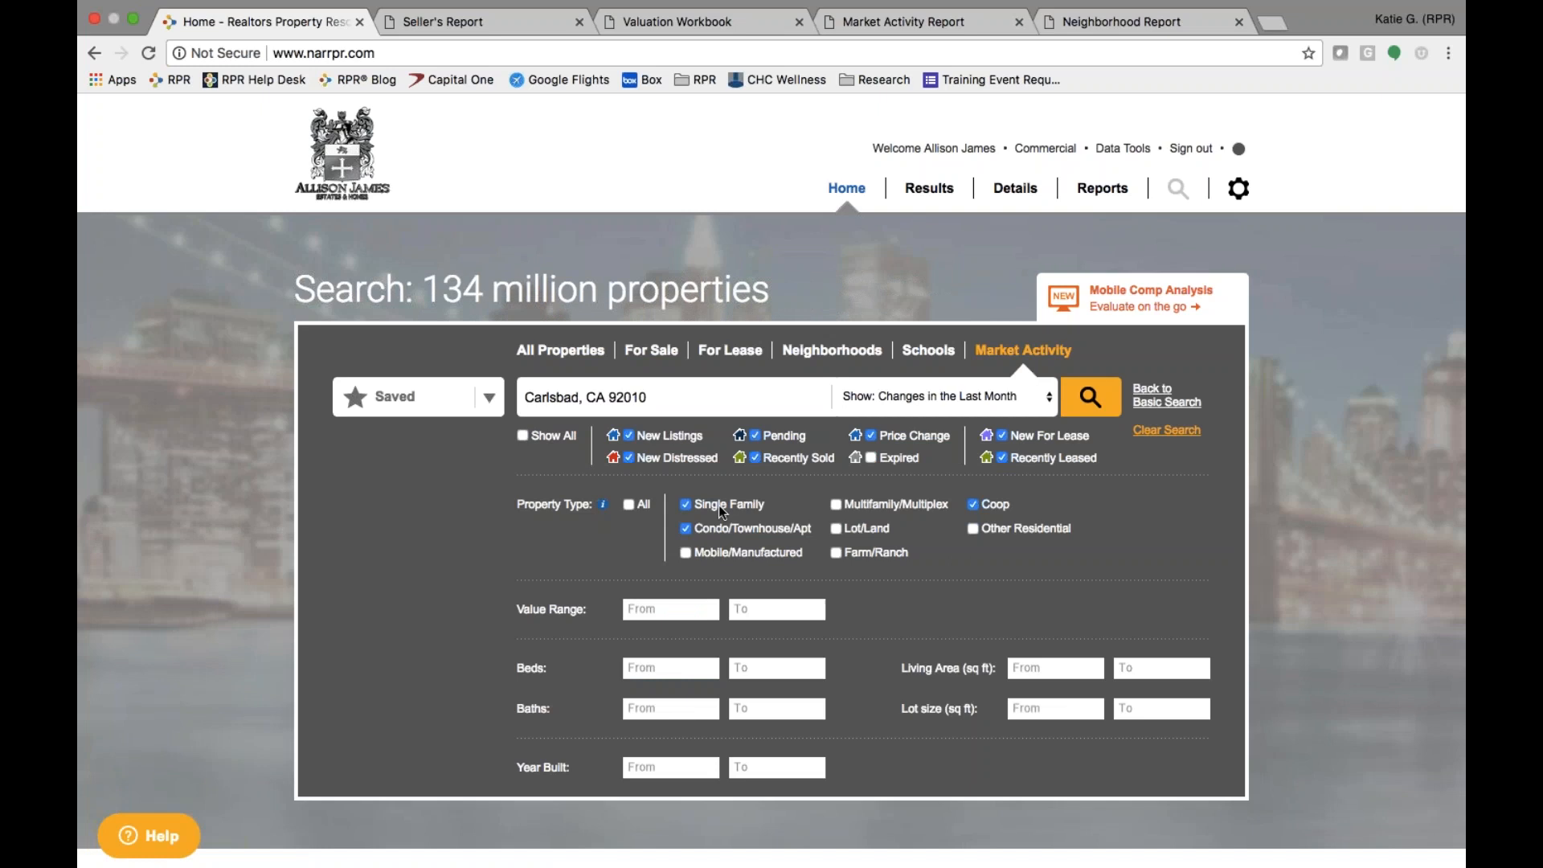
left_click(685, 528)
left_click(1091, 393)
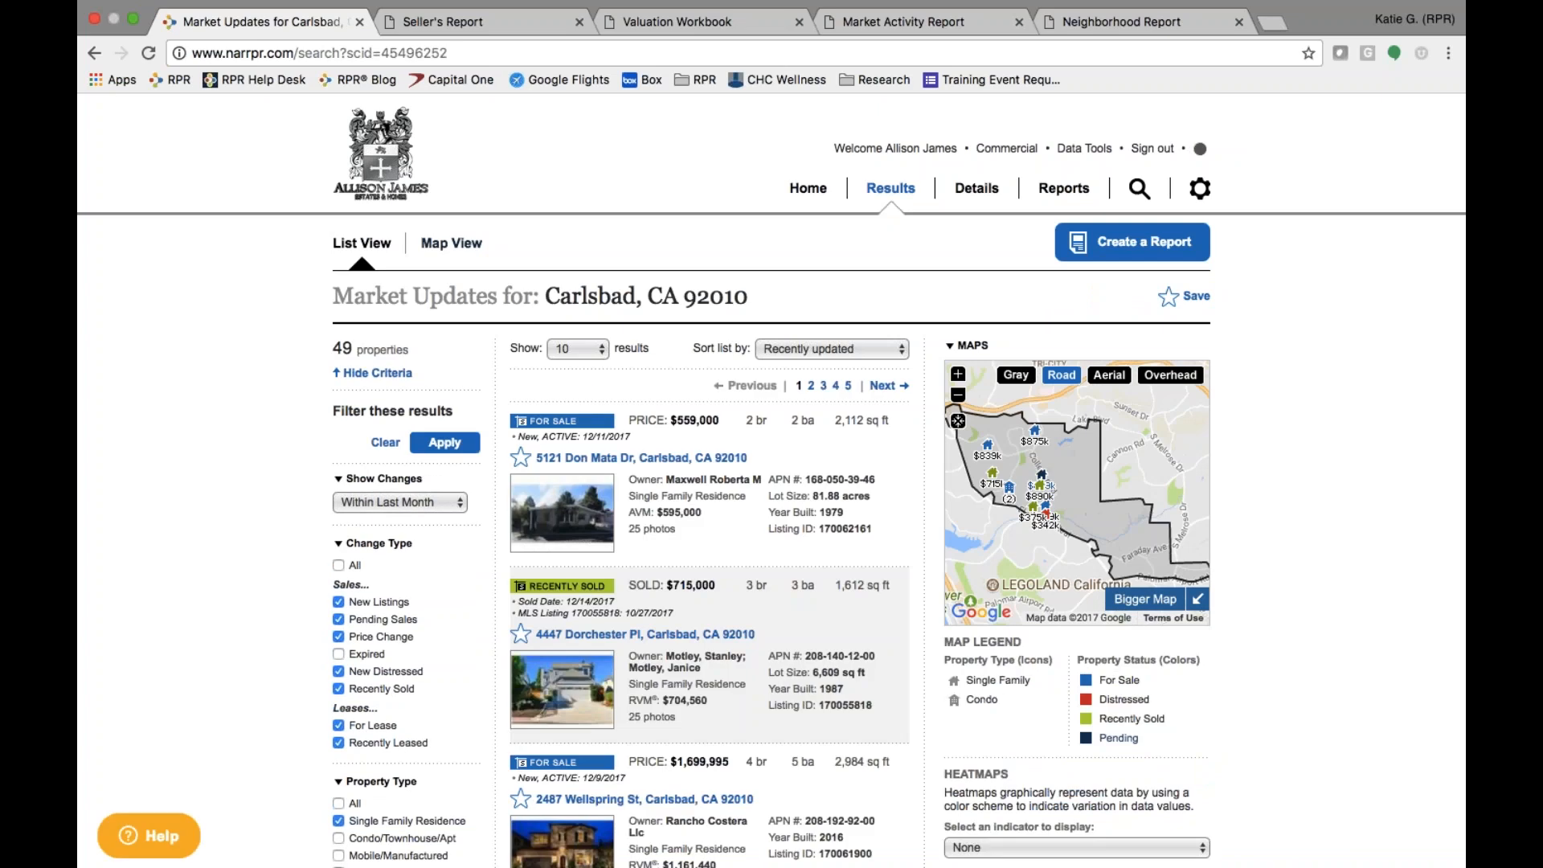
- Choose the Market Activity Report and review its elements and Last Month, Single Family, Coop filters
left_click(1101, 244)
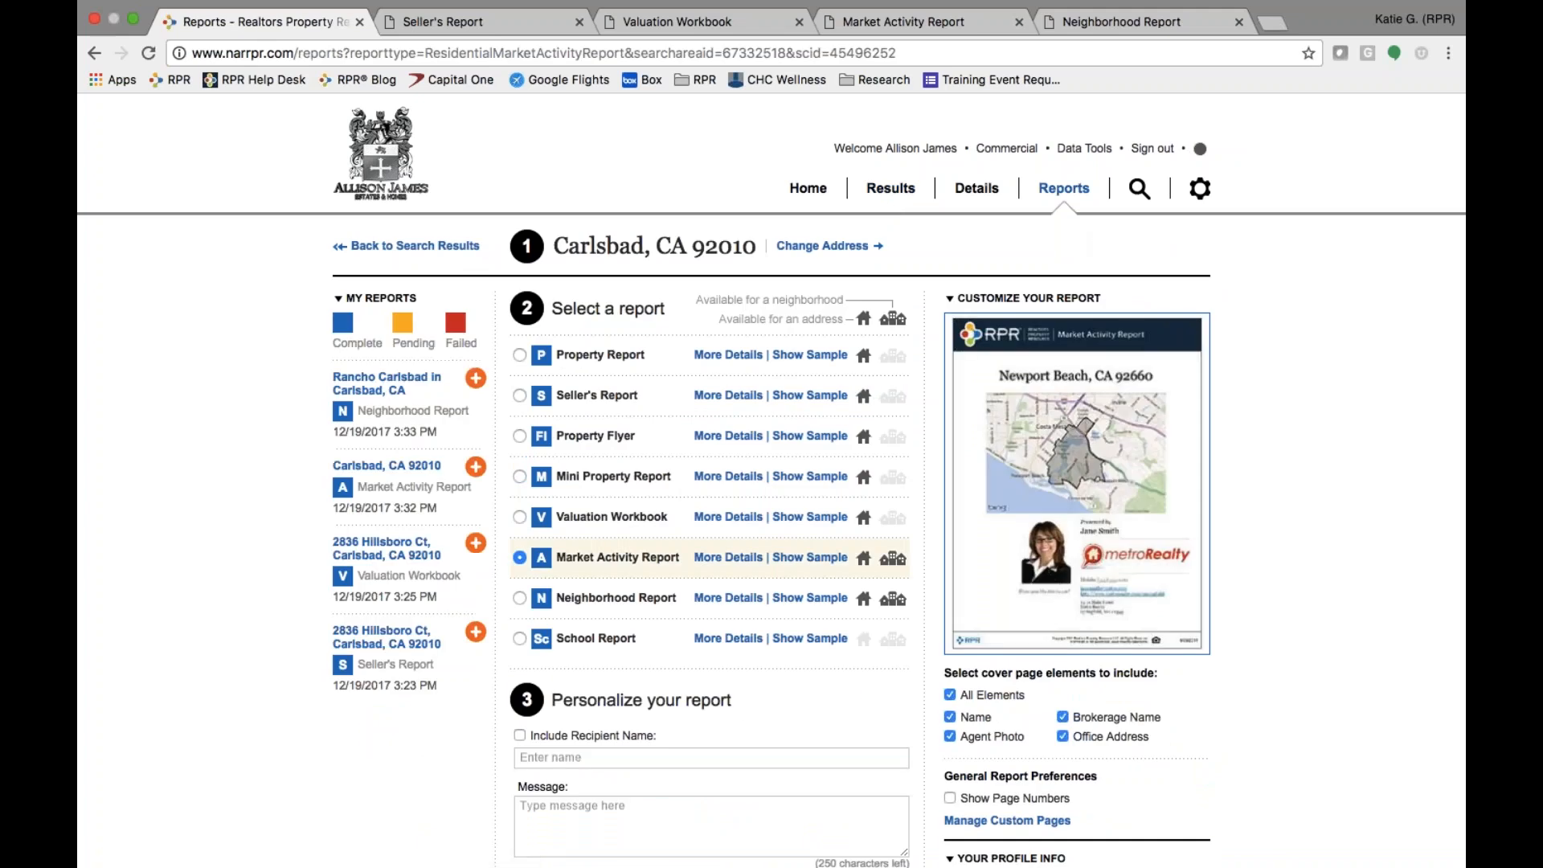
left_click(716, 566)
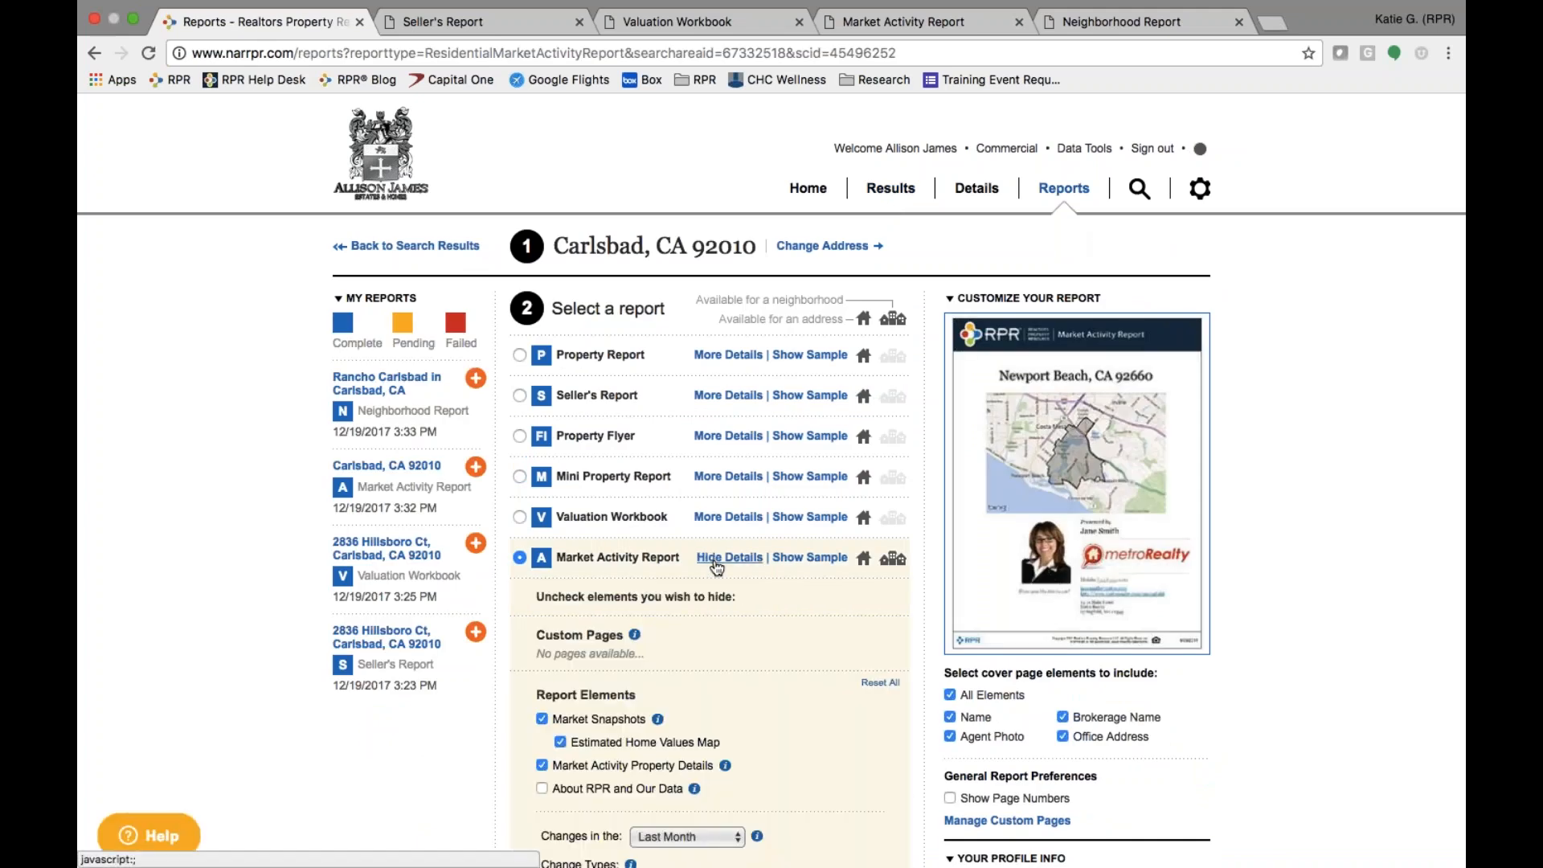
scroll(748, 735, "down", 5)
mouse_move(743, 731)
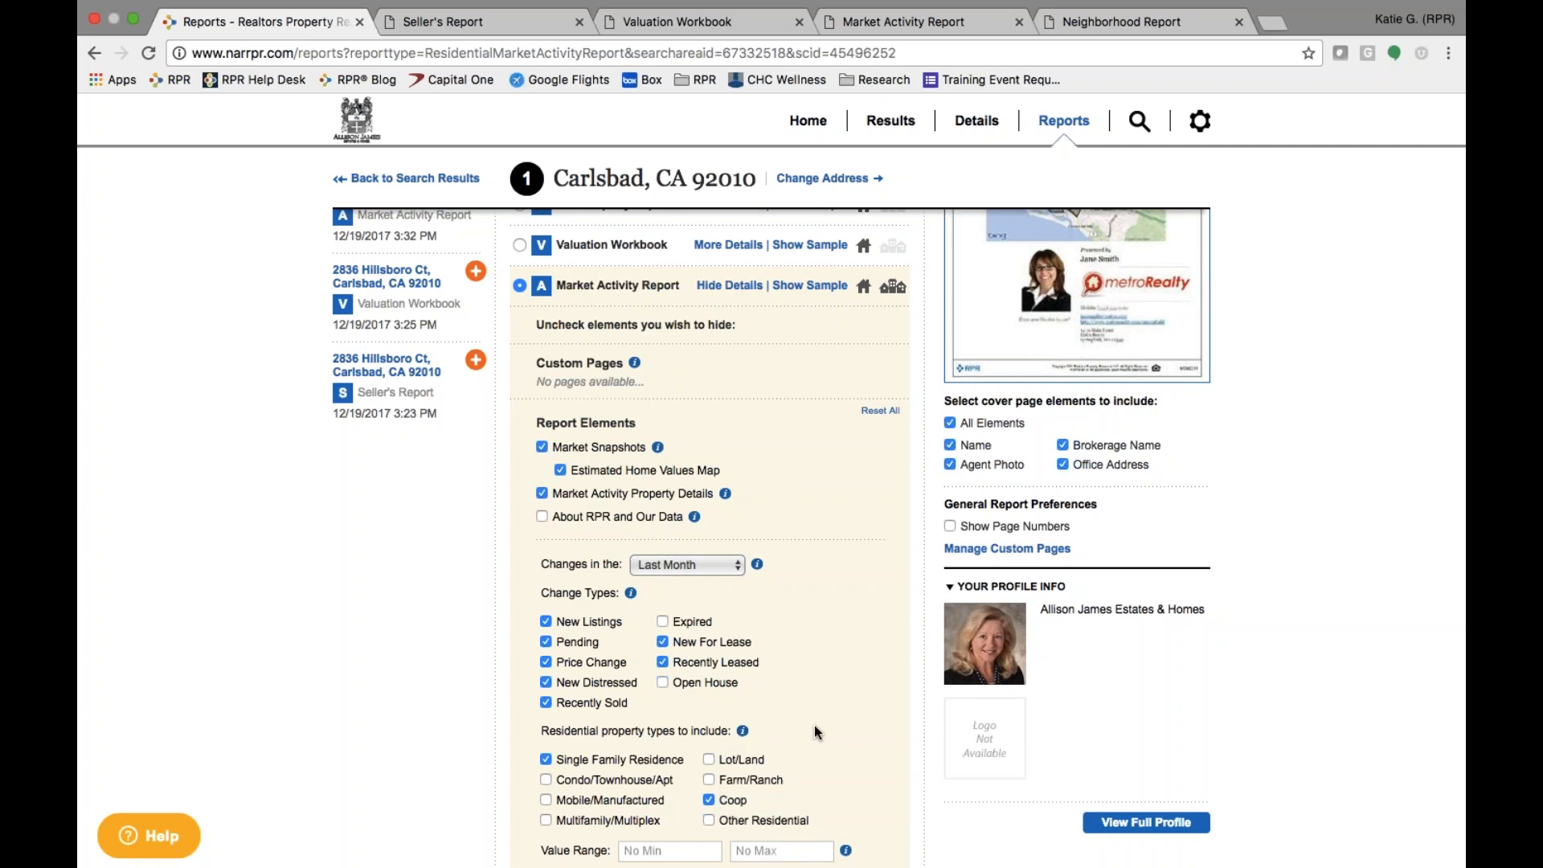
scroll(815, 732, "down", 5)
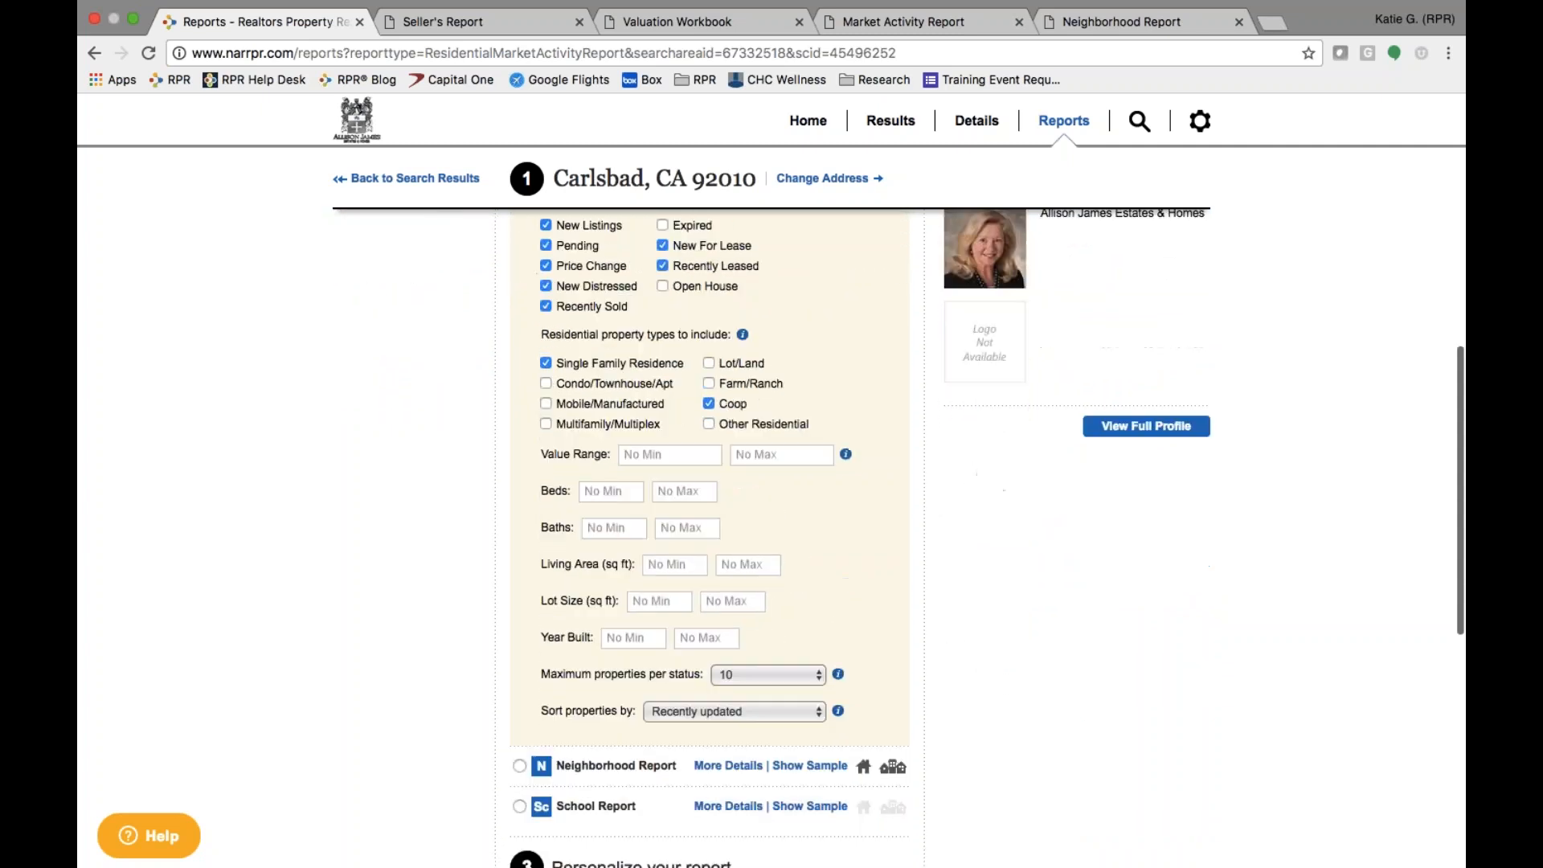
scroll(709, 538, "up", 8)
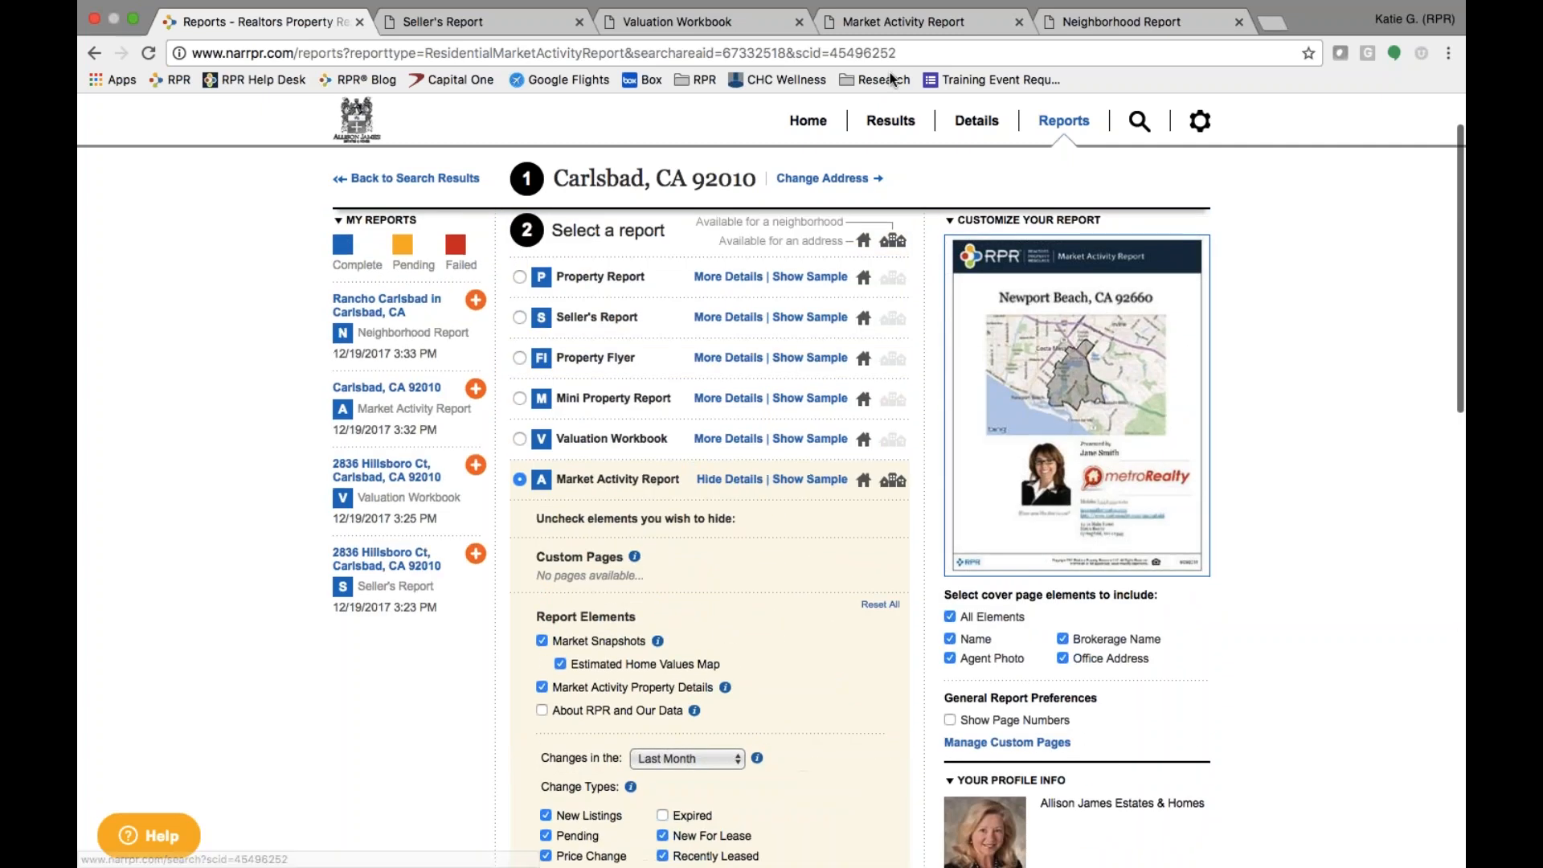
left_click(901, 24)
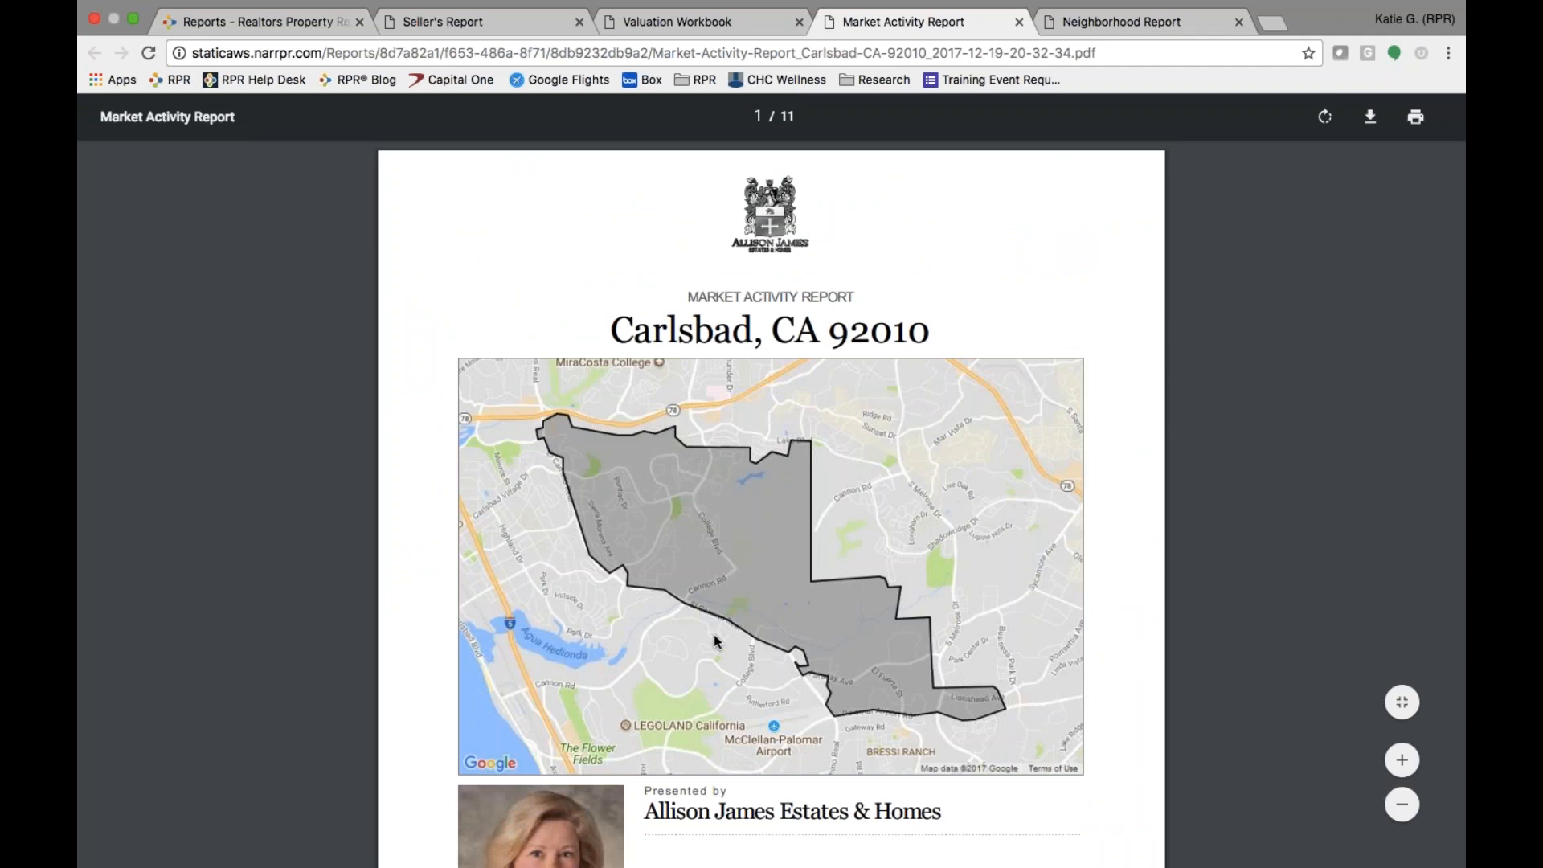
scroll(716, 637, "down", 12)
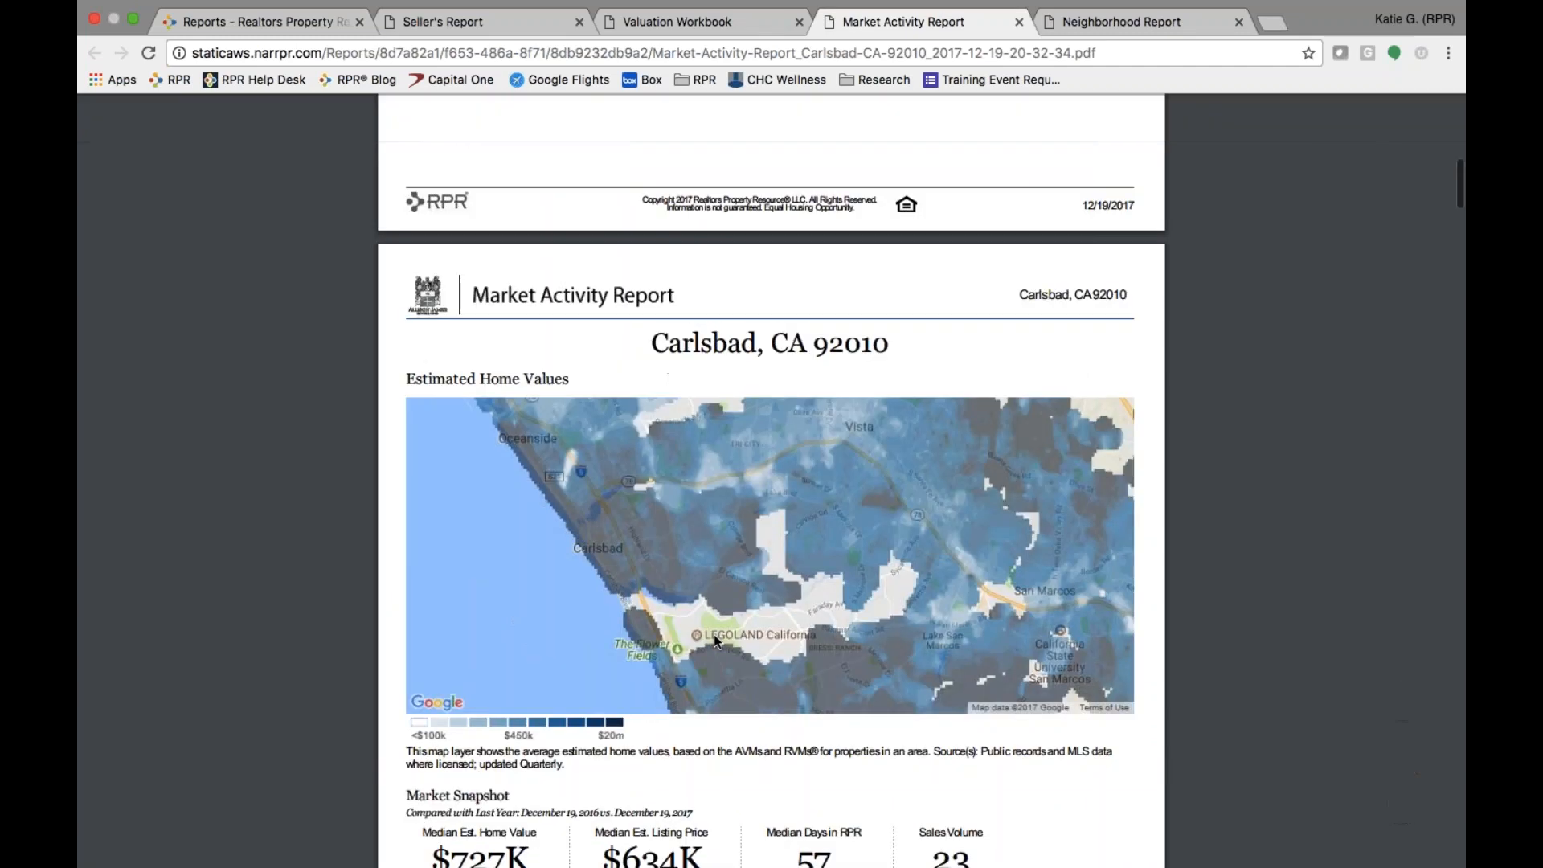
scroll(714, 634, "down", 5)
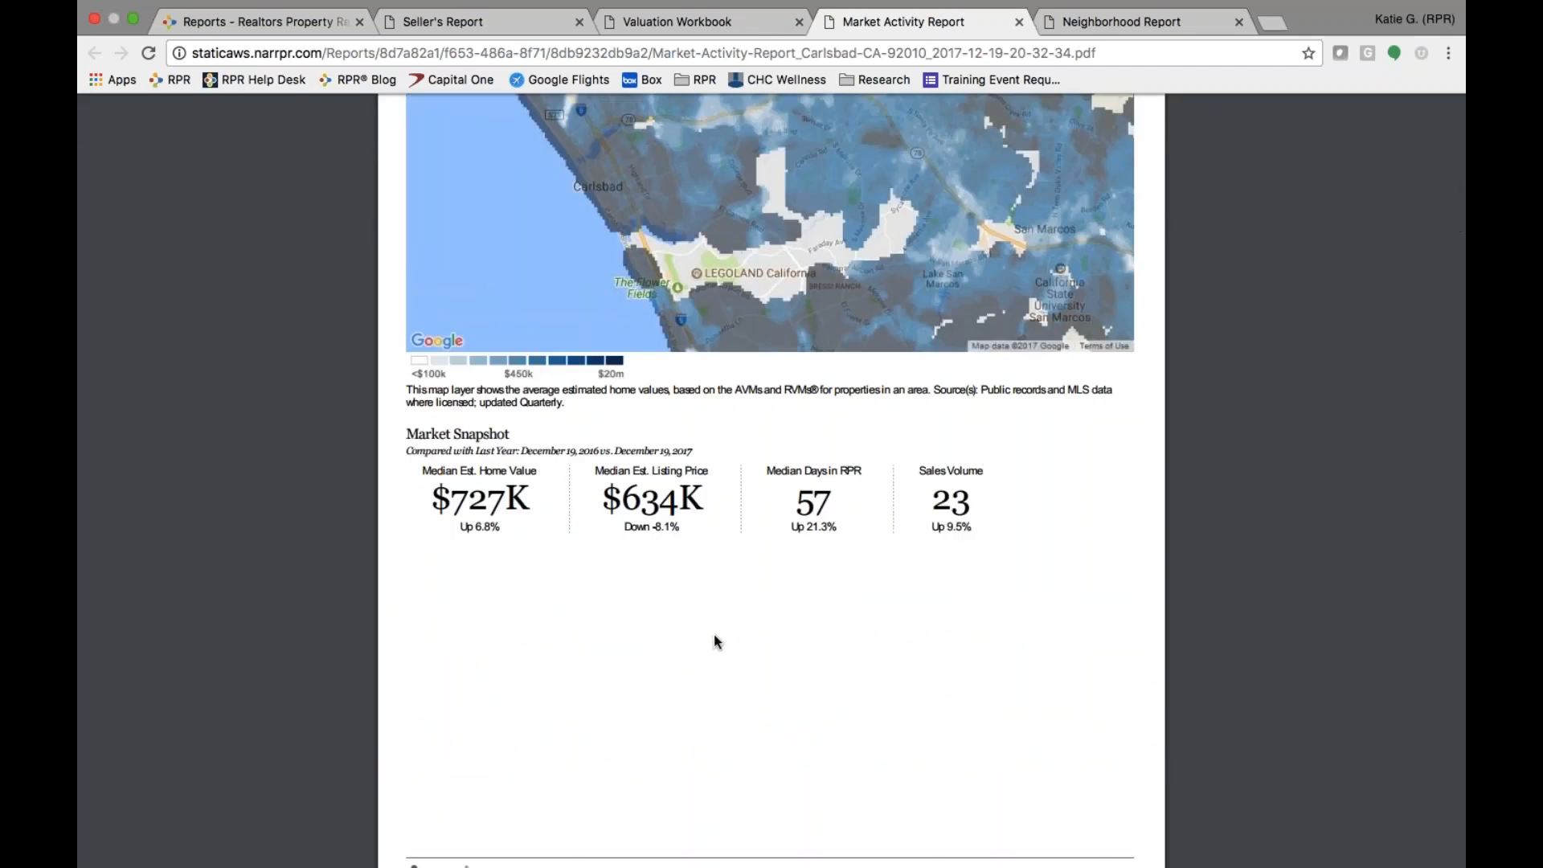
scroll(715, 640, "down", 14)
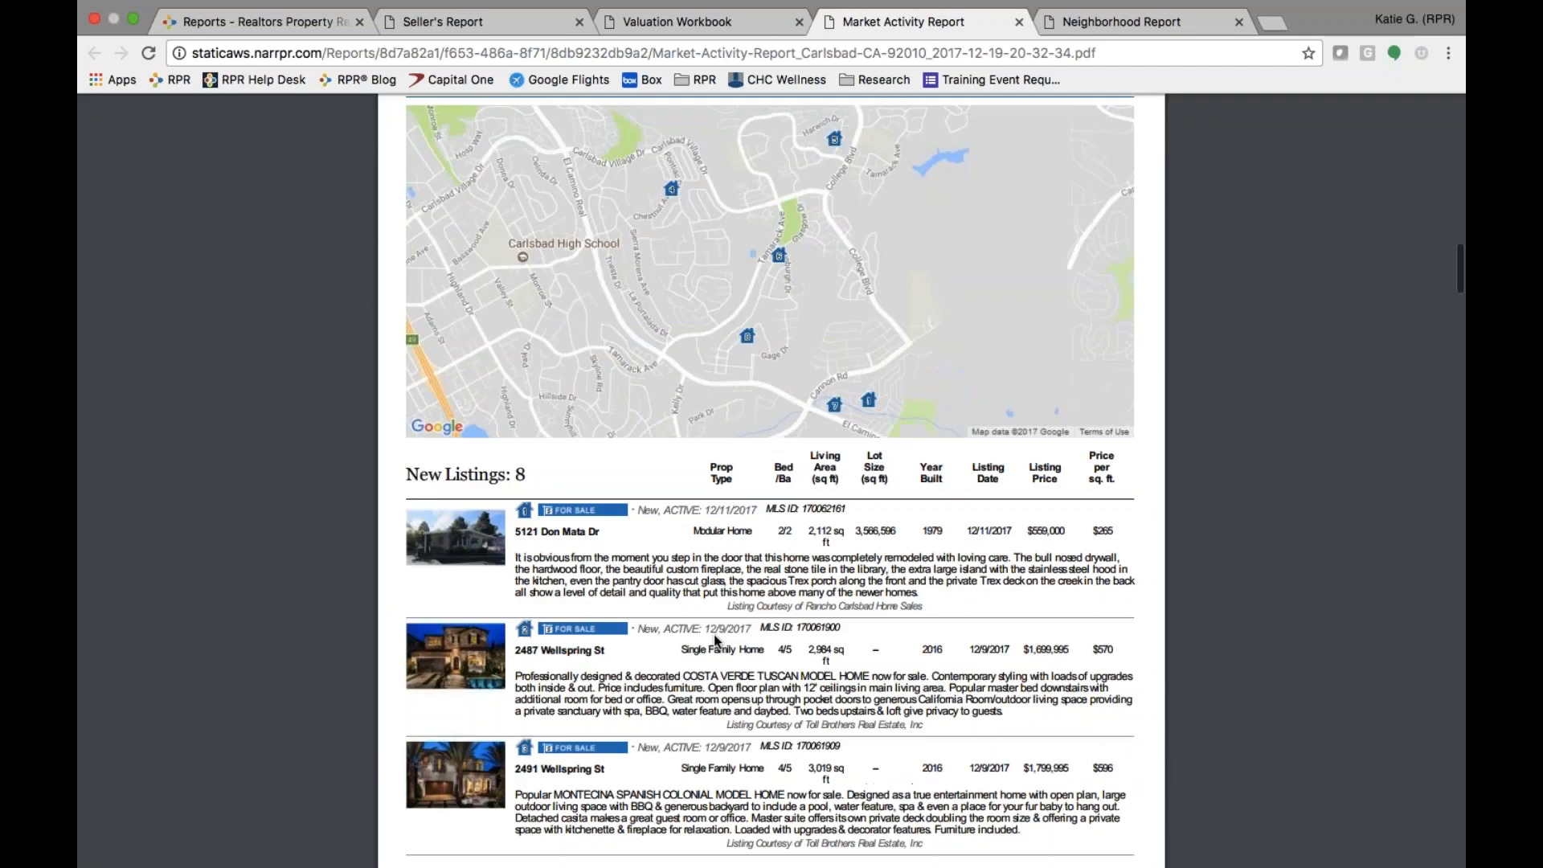
scroll(715, 641, "down", 12)
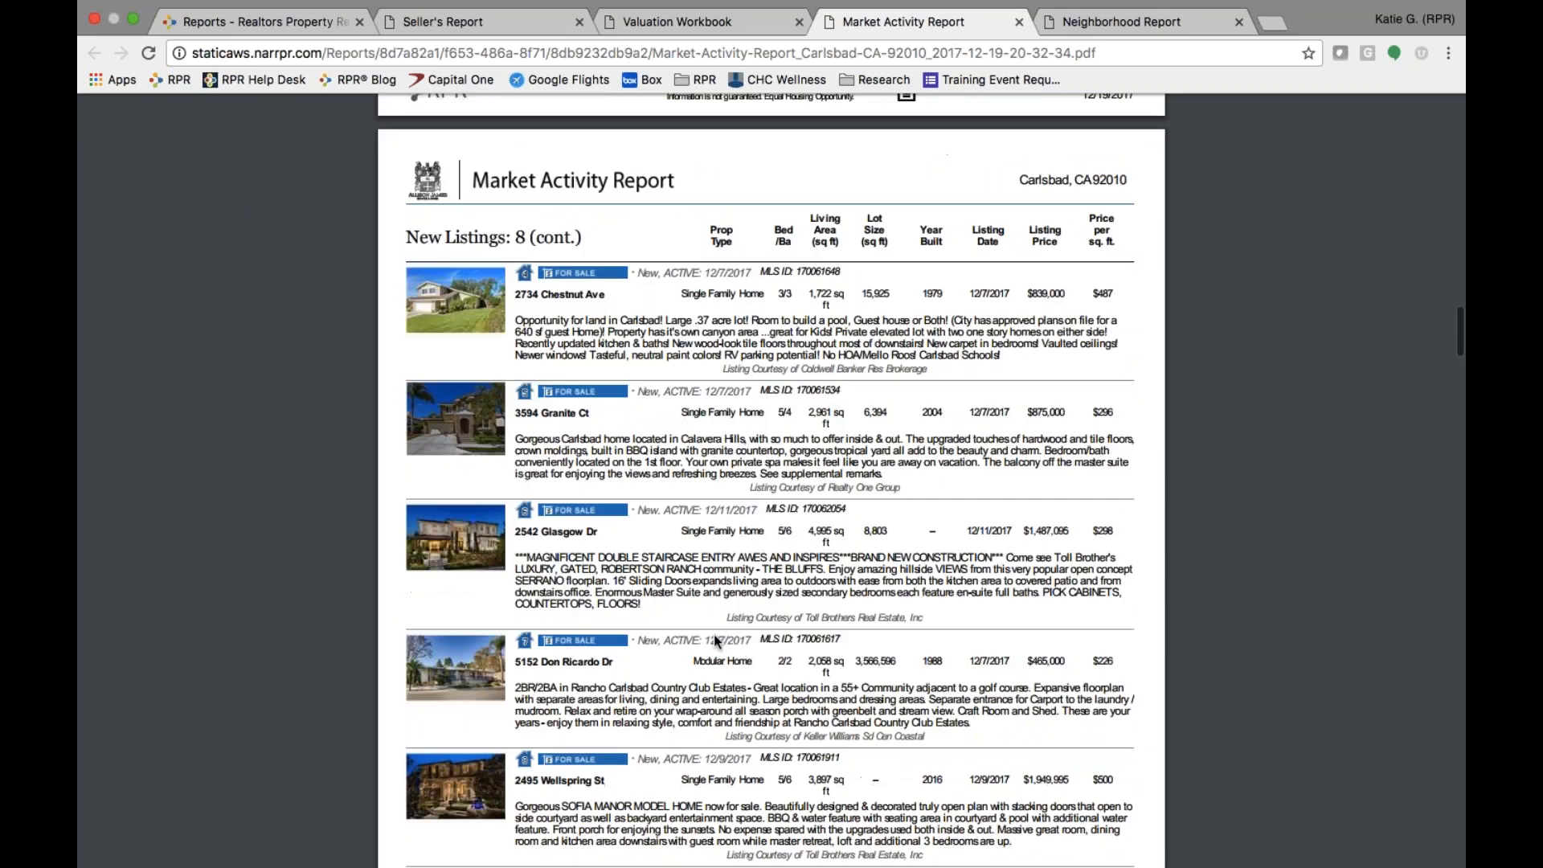
scroll(713, 634, "down", 15)
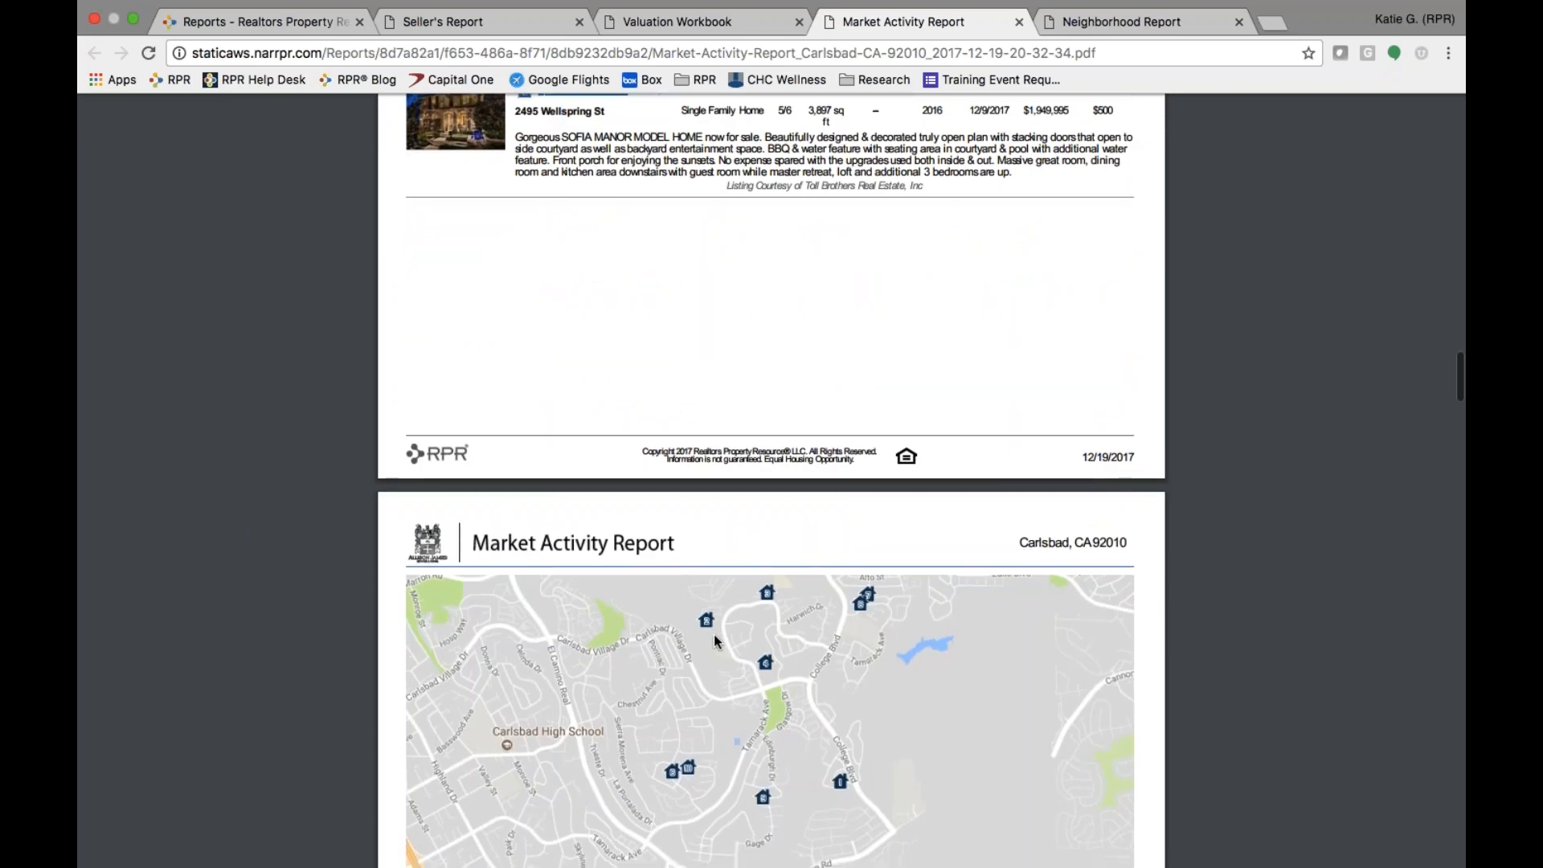
scroll(714, 640, "down", 12)
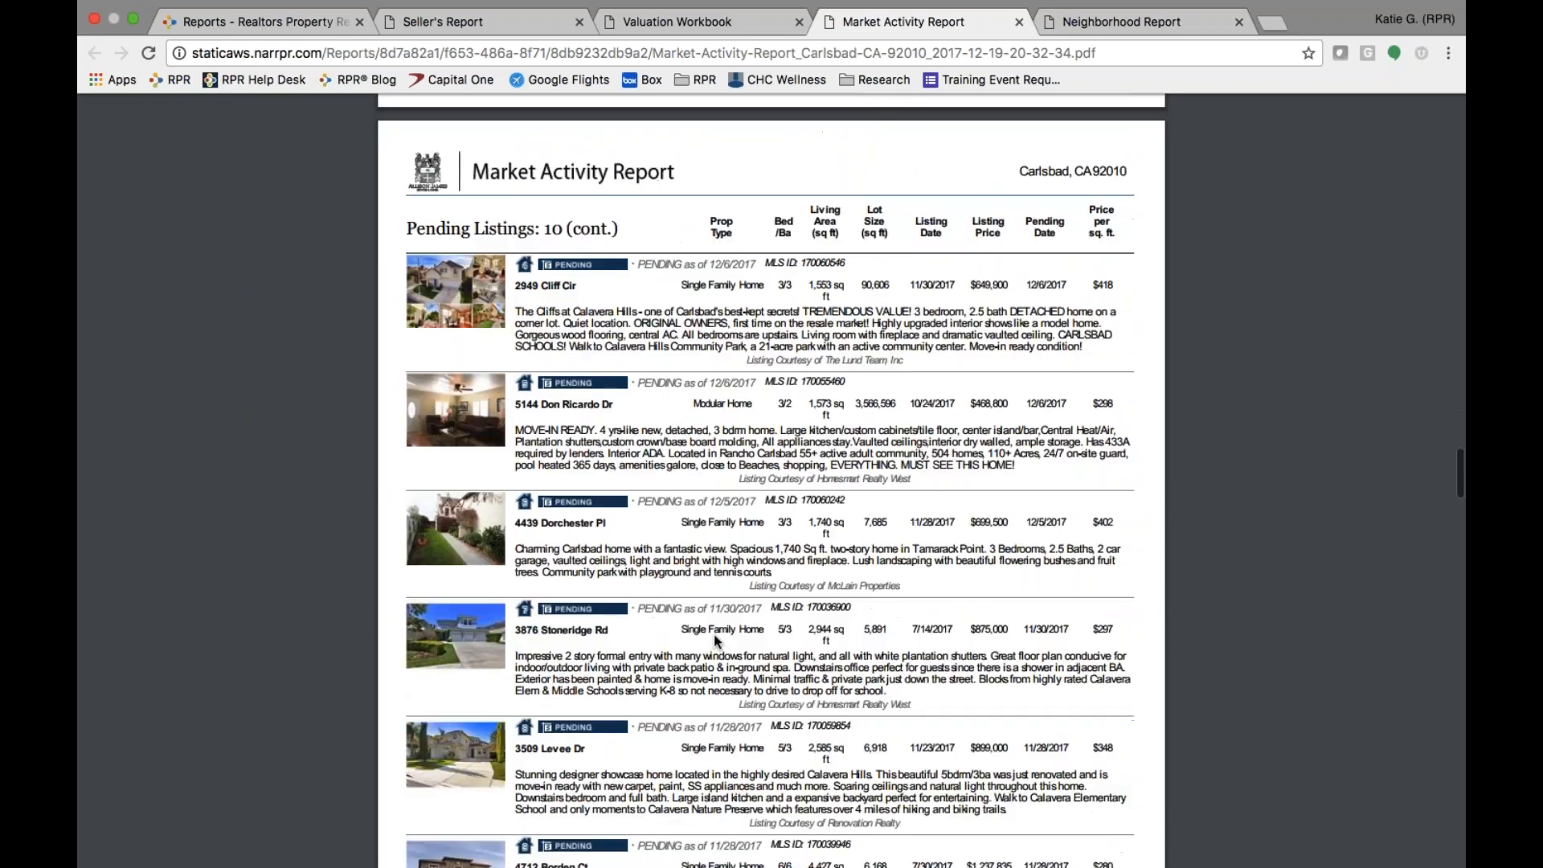
scroll(713, 641, "down", 12)
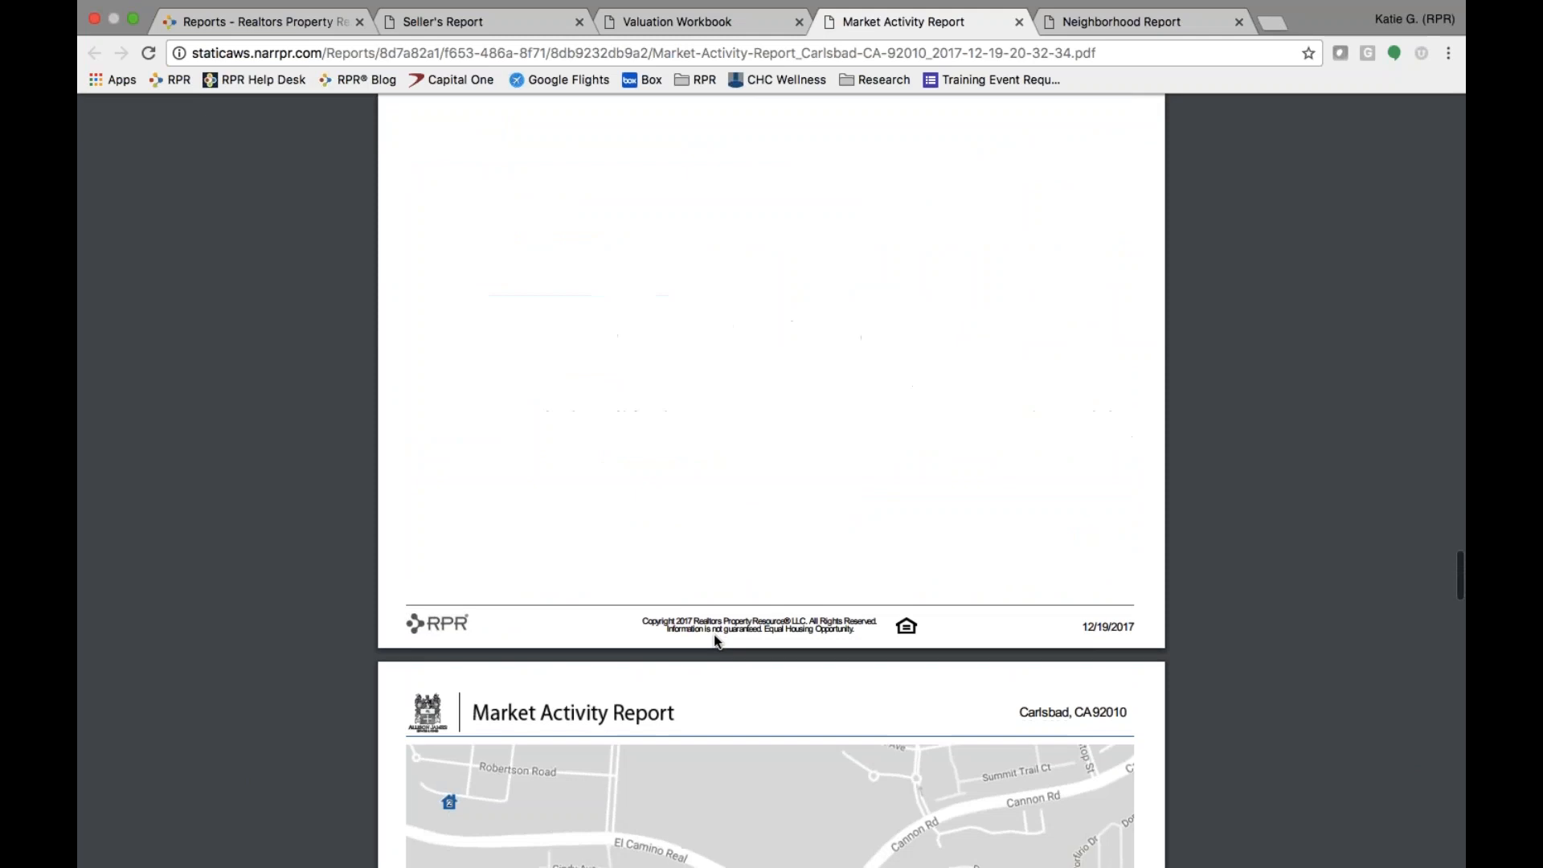
scroll(714, 641, "down", 15)
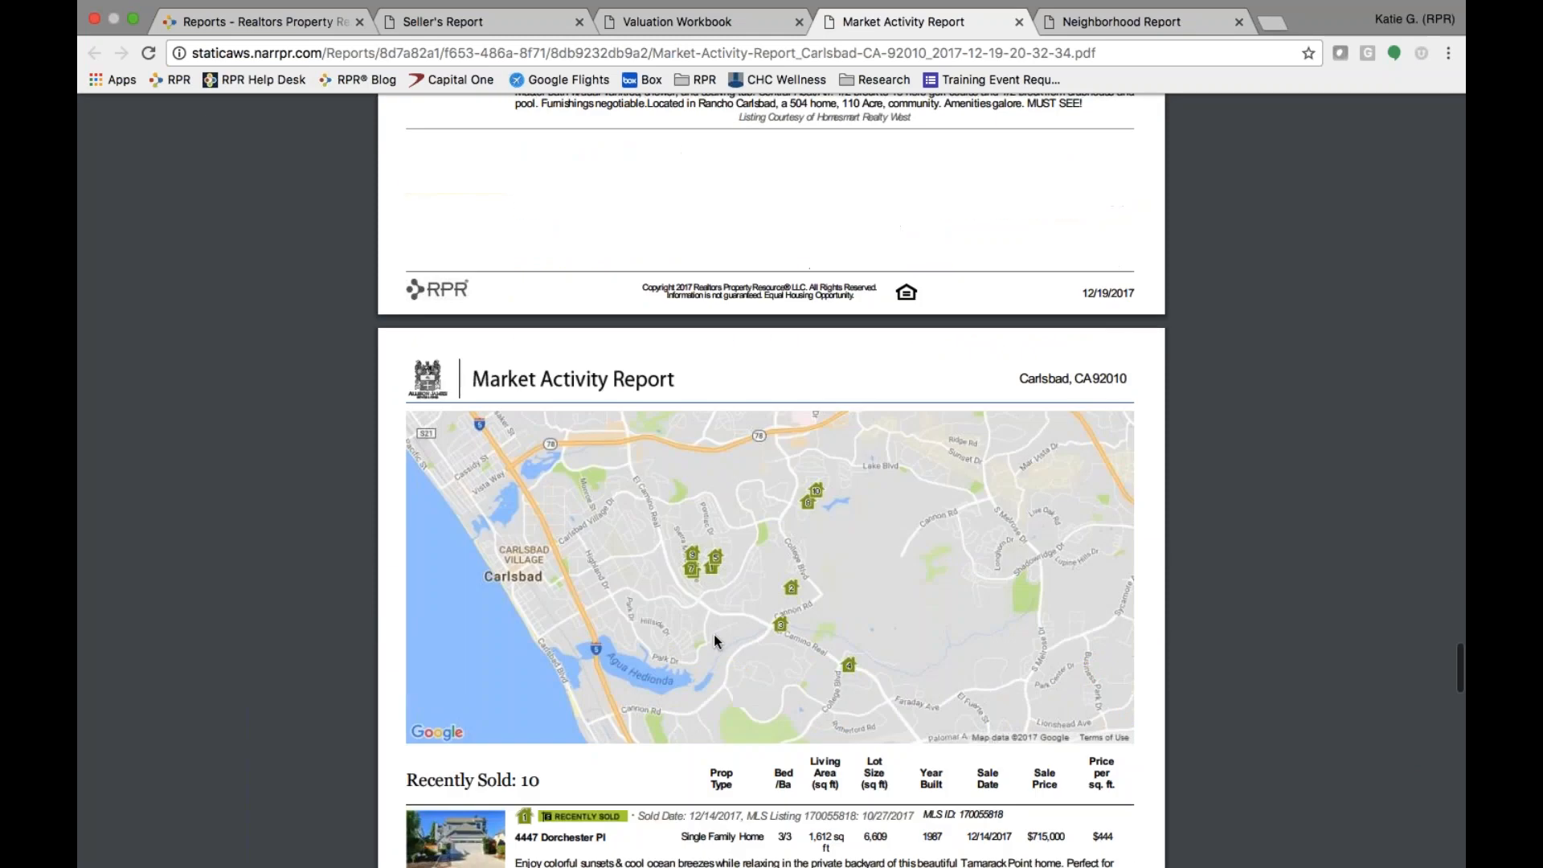
scroll(714, 634, "down", 8)
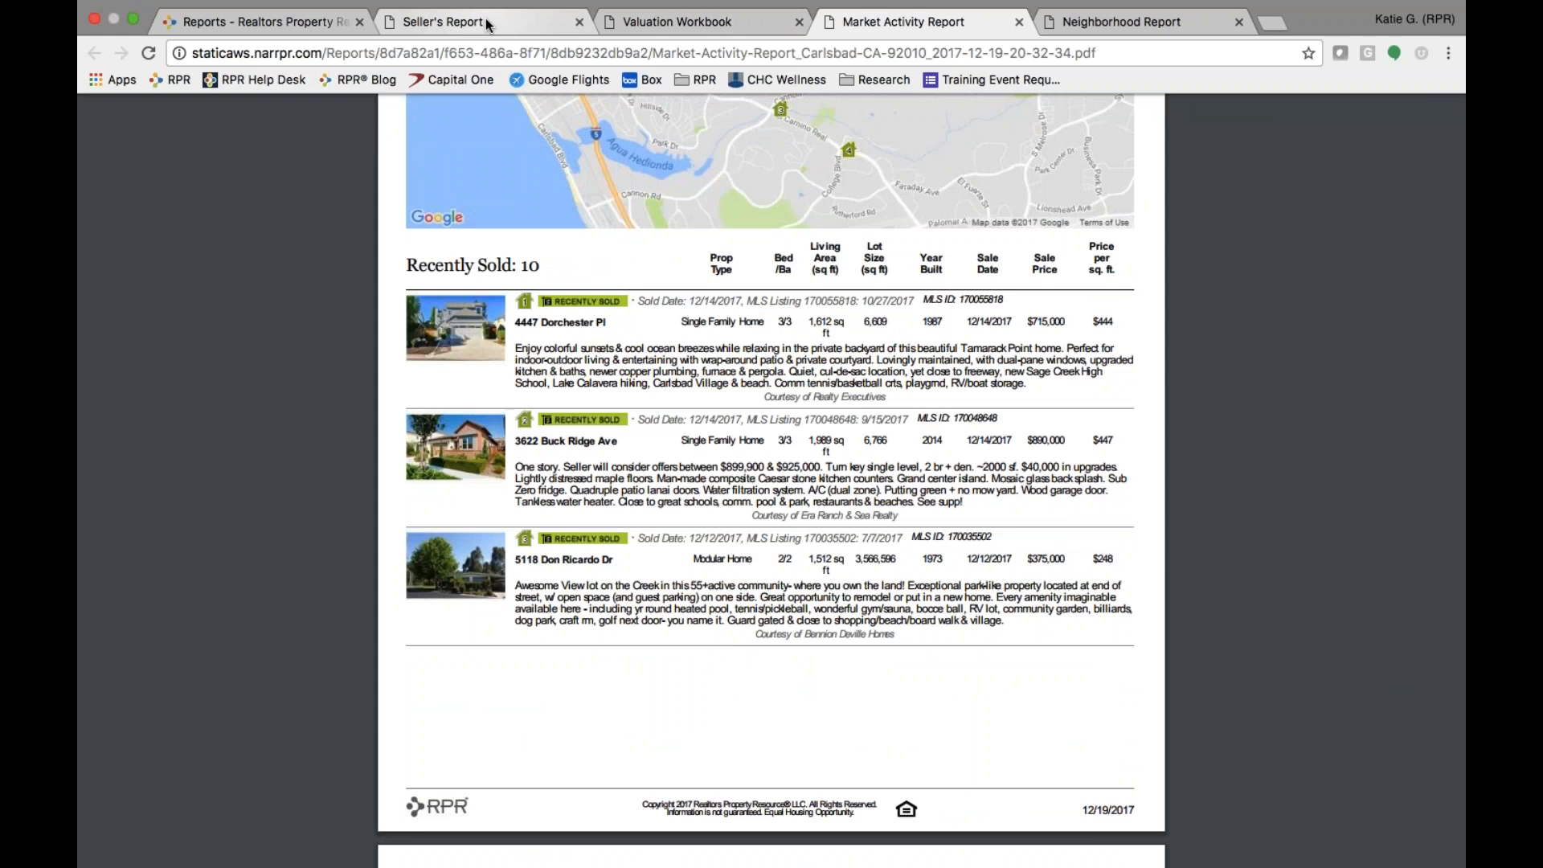
left_click(294, 26)
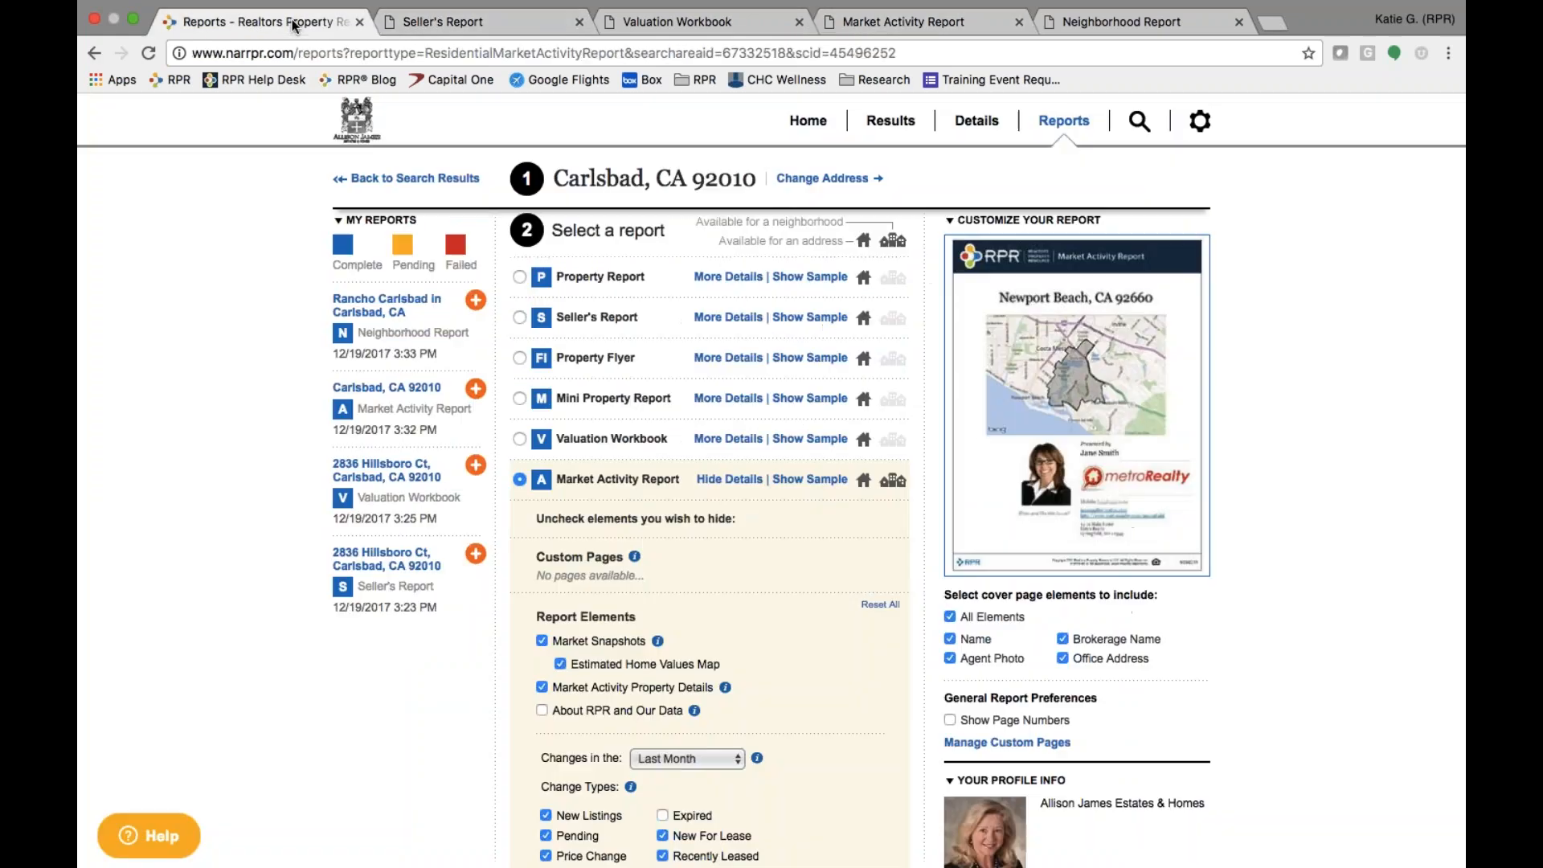
- Back on the home page, enter Carlsbad, CA 92010 in the Neighborhoods search and open Type
left_click(803, 126)
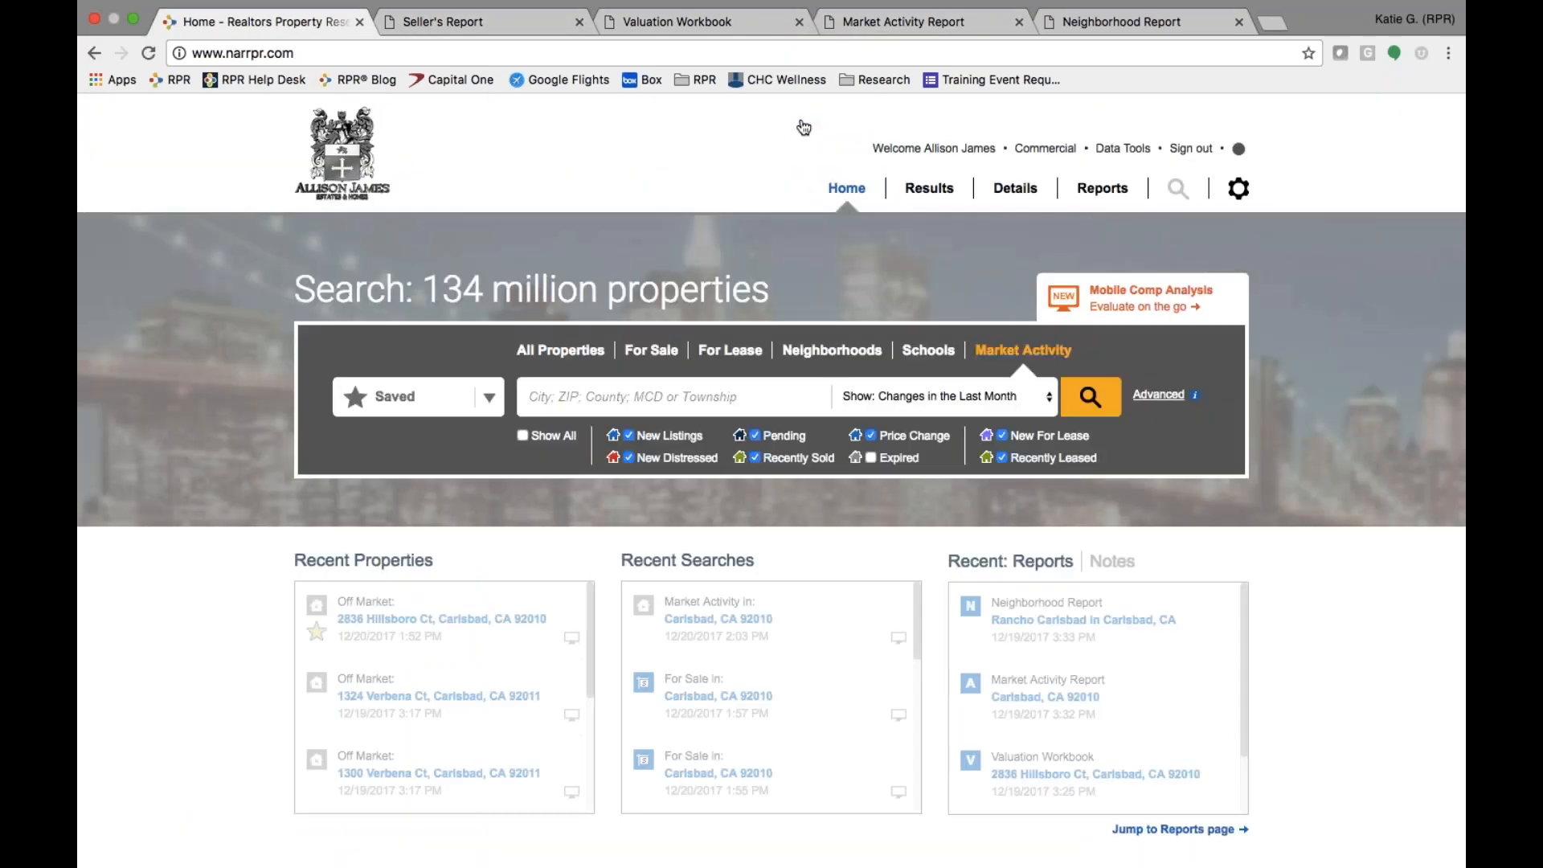
left_click(810, 361)
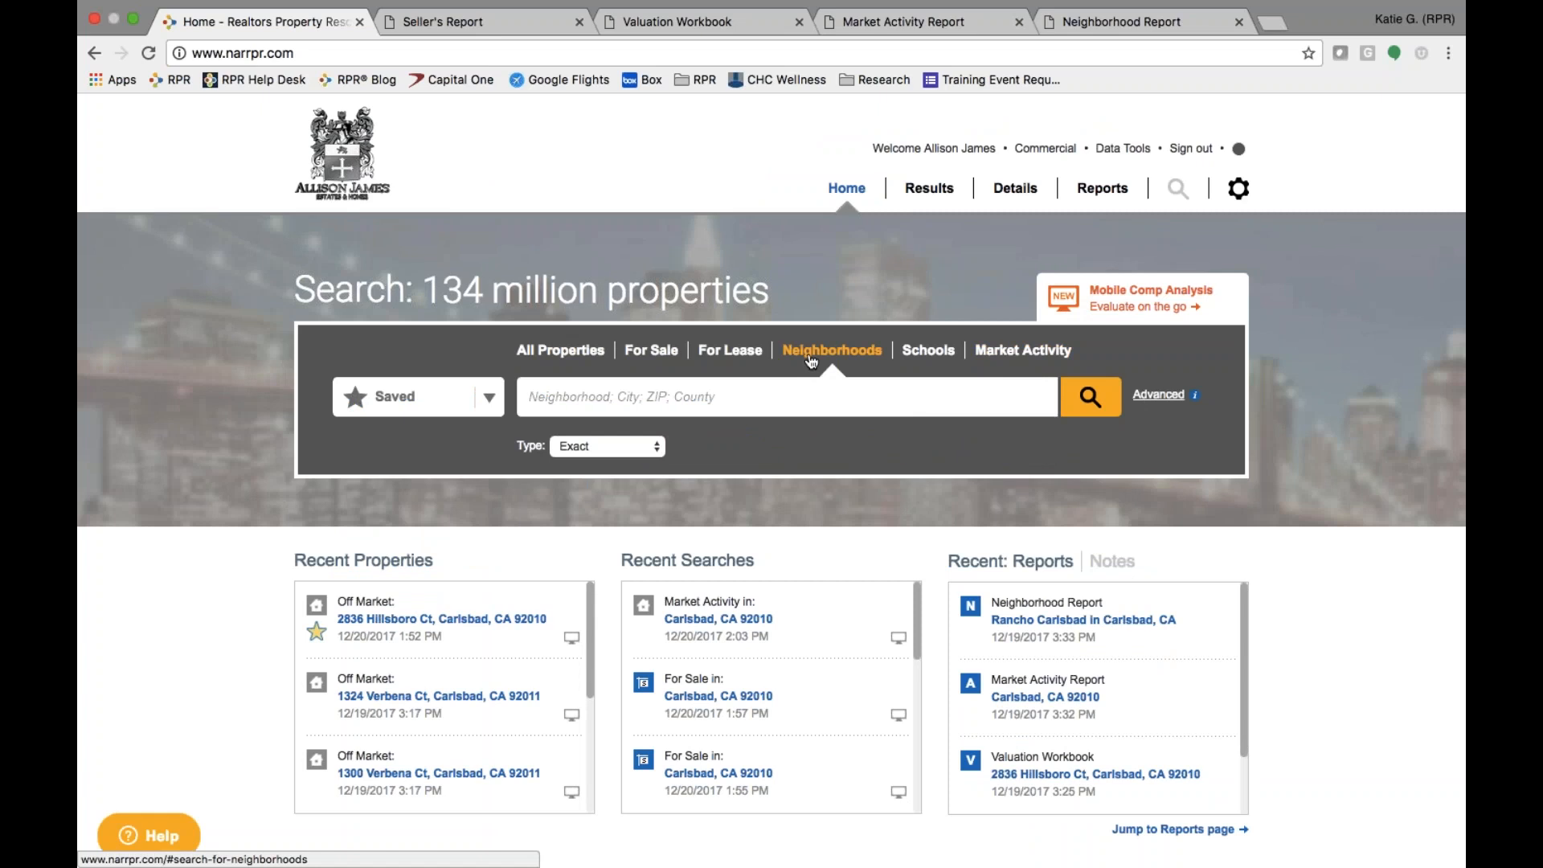
type("9")
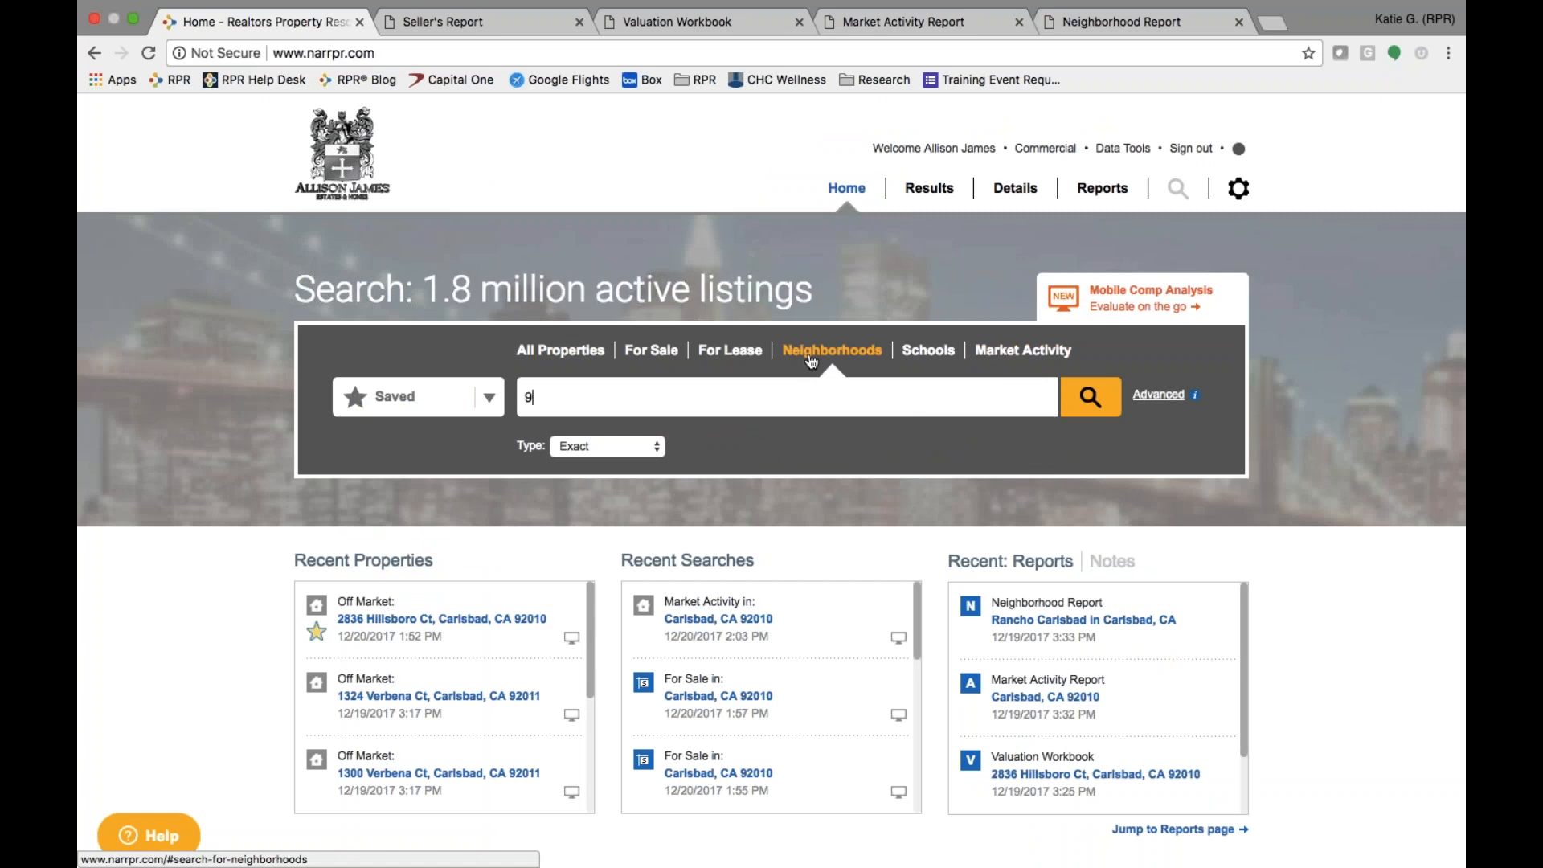
type("2010")
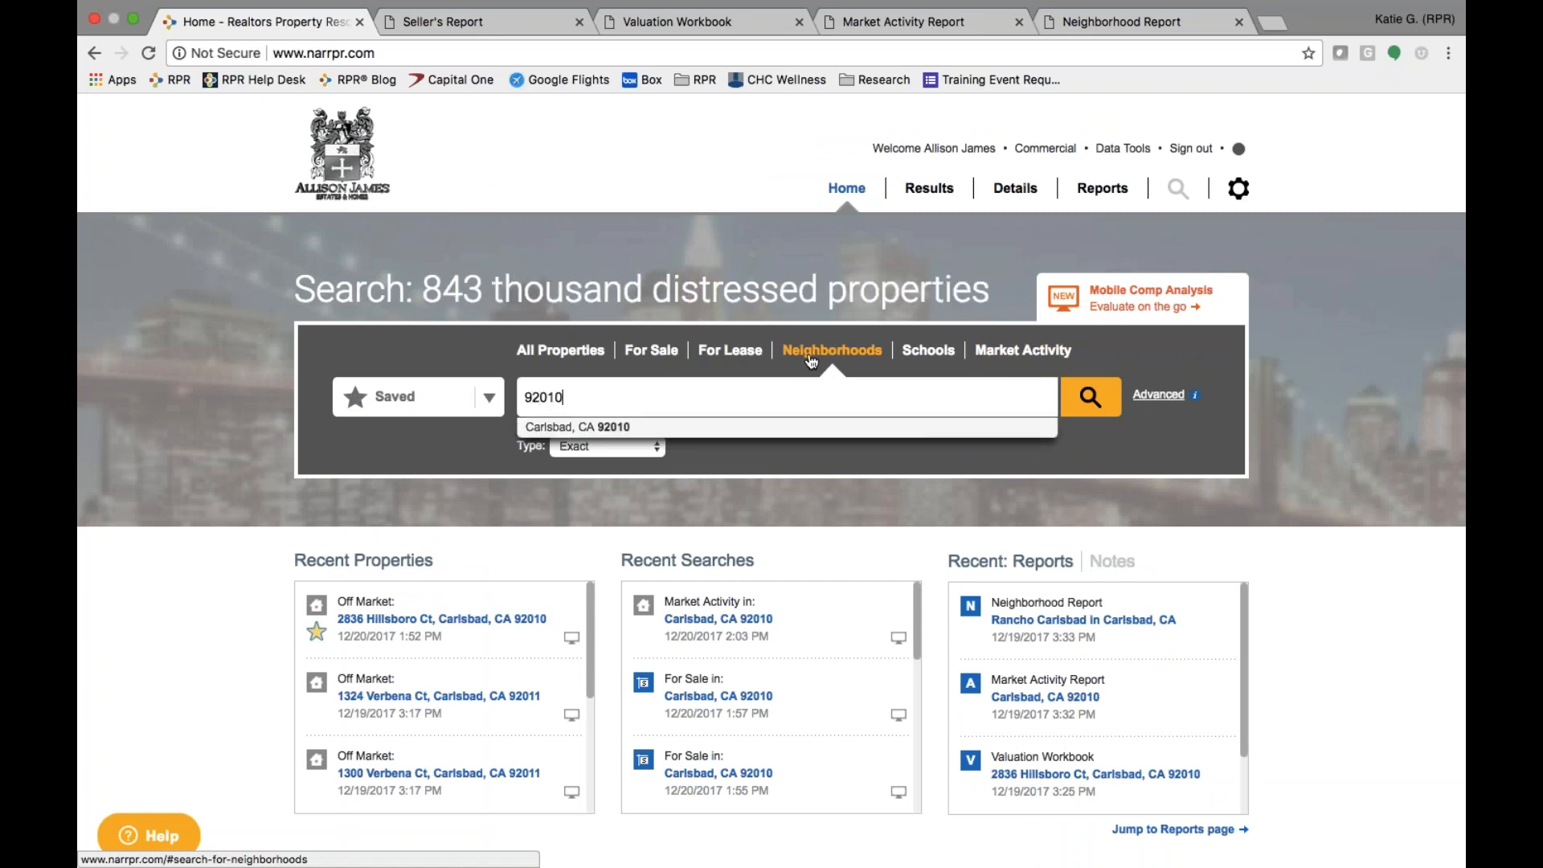
key("Down")
key("Return")
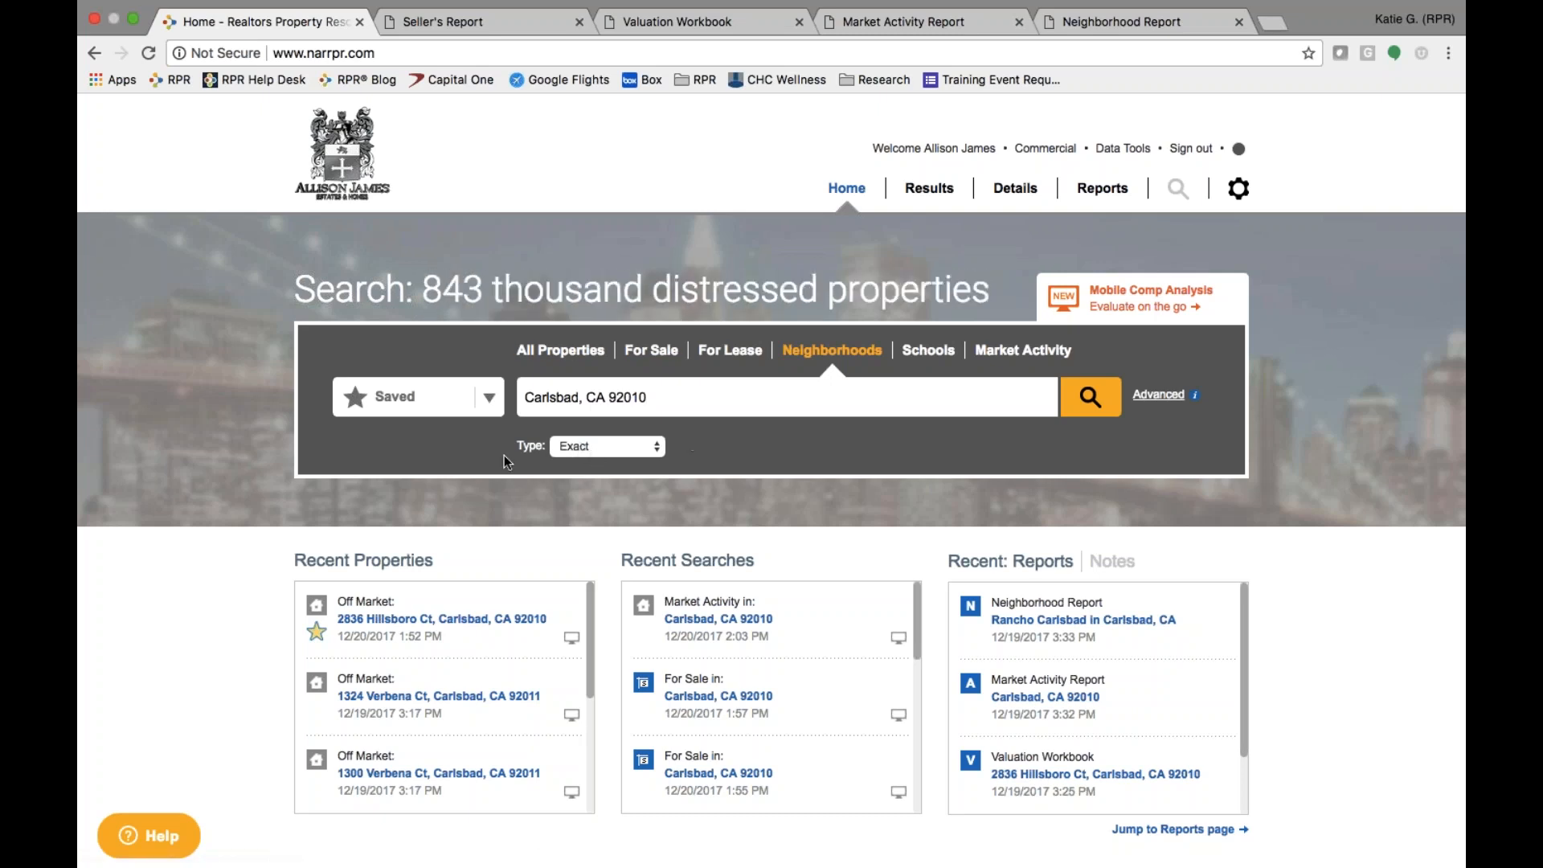
left_click(588, 455)
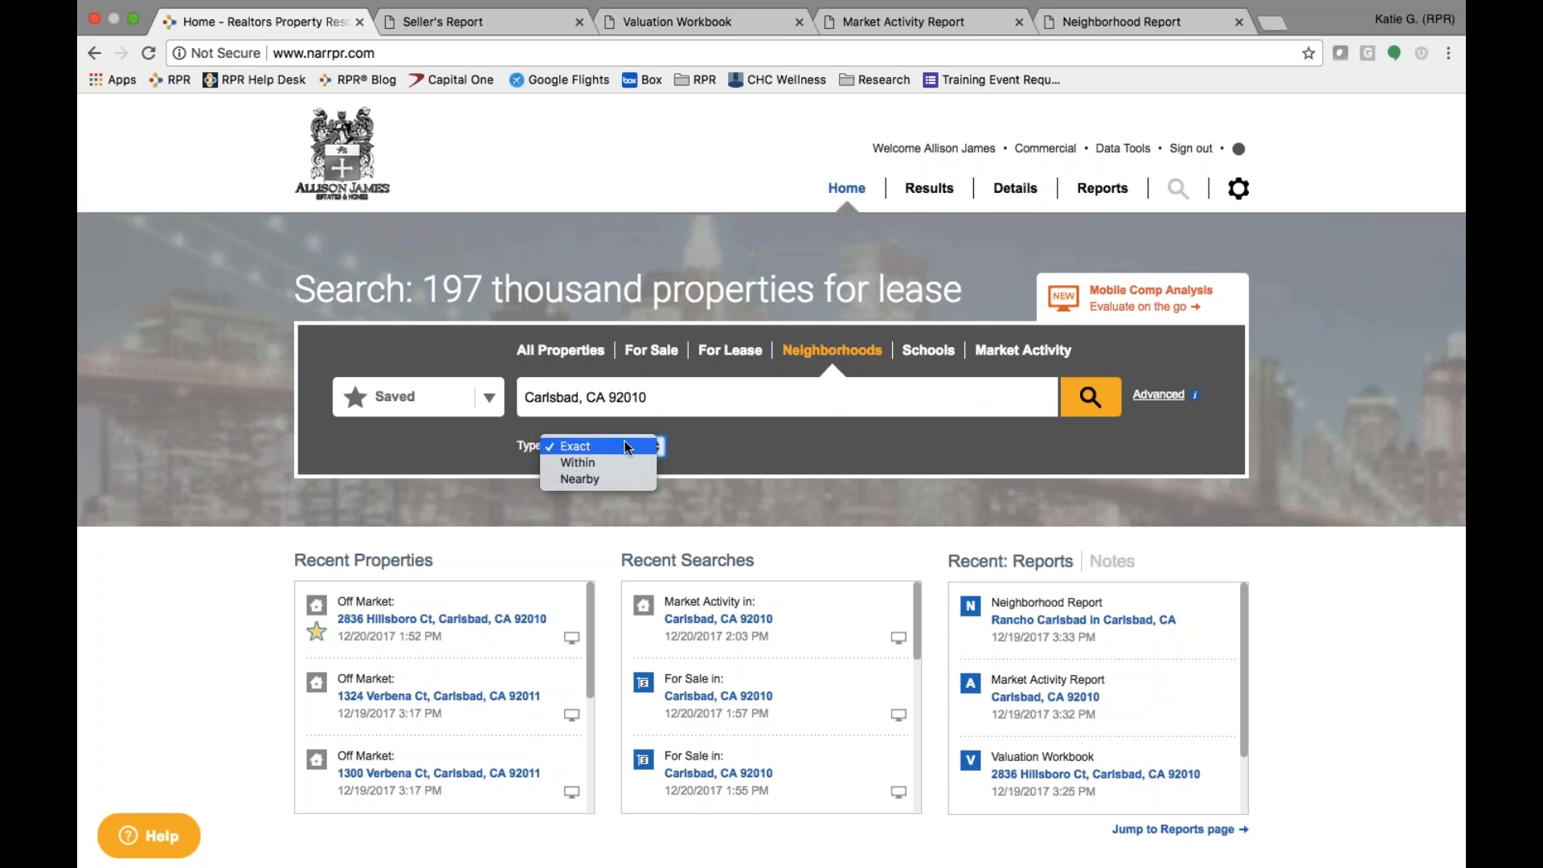
- Search neighborhoods Within Carlsbad, CA 92010 and scroll the 34 results
left_click(624, 463)
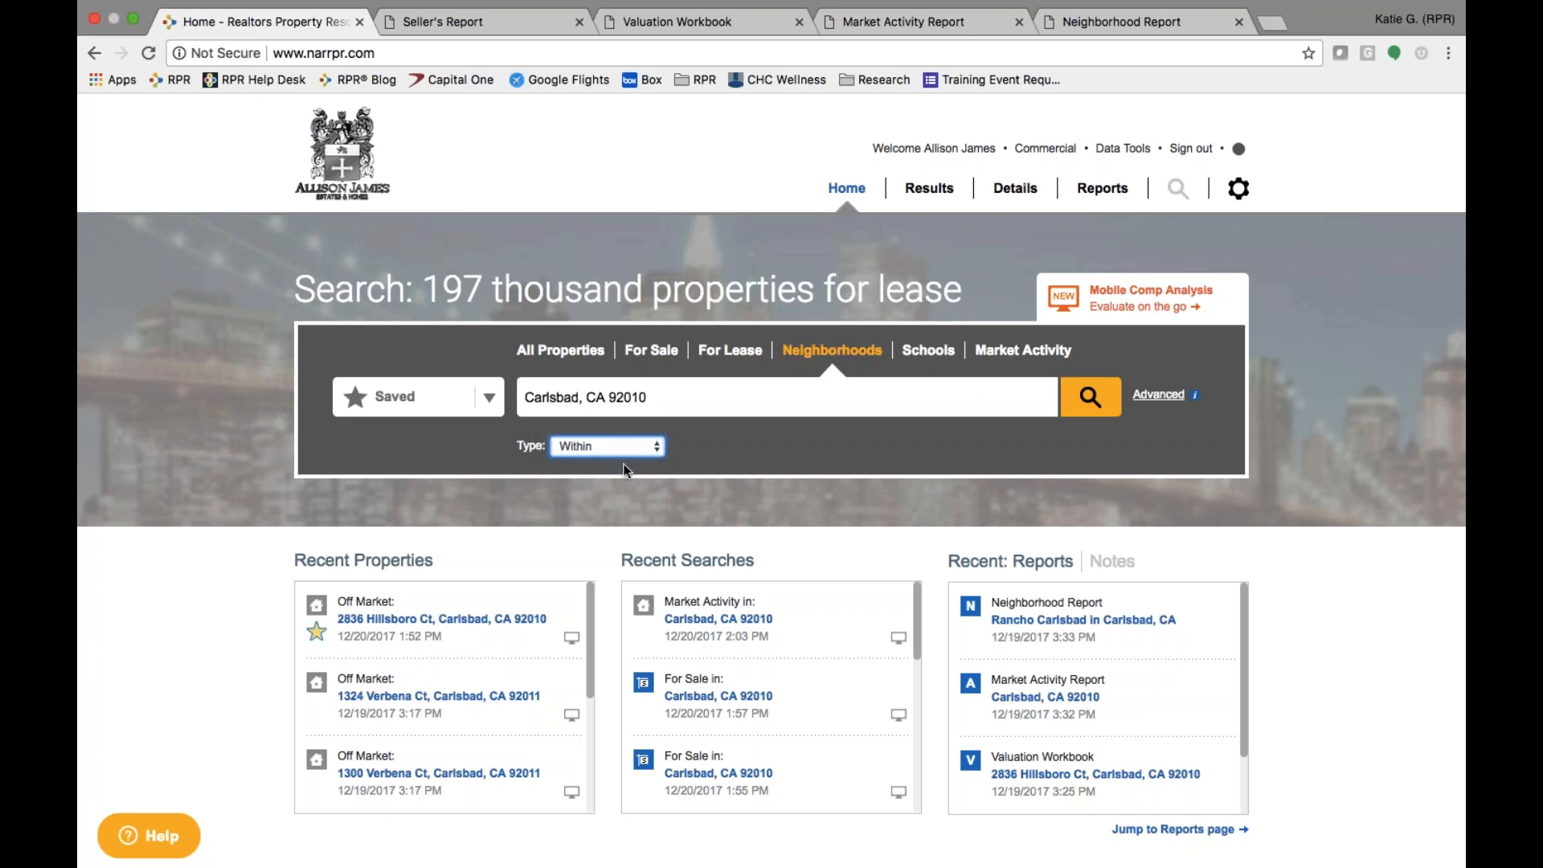
left_click(1093, 408)
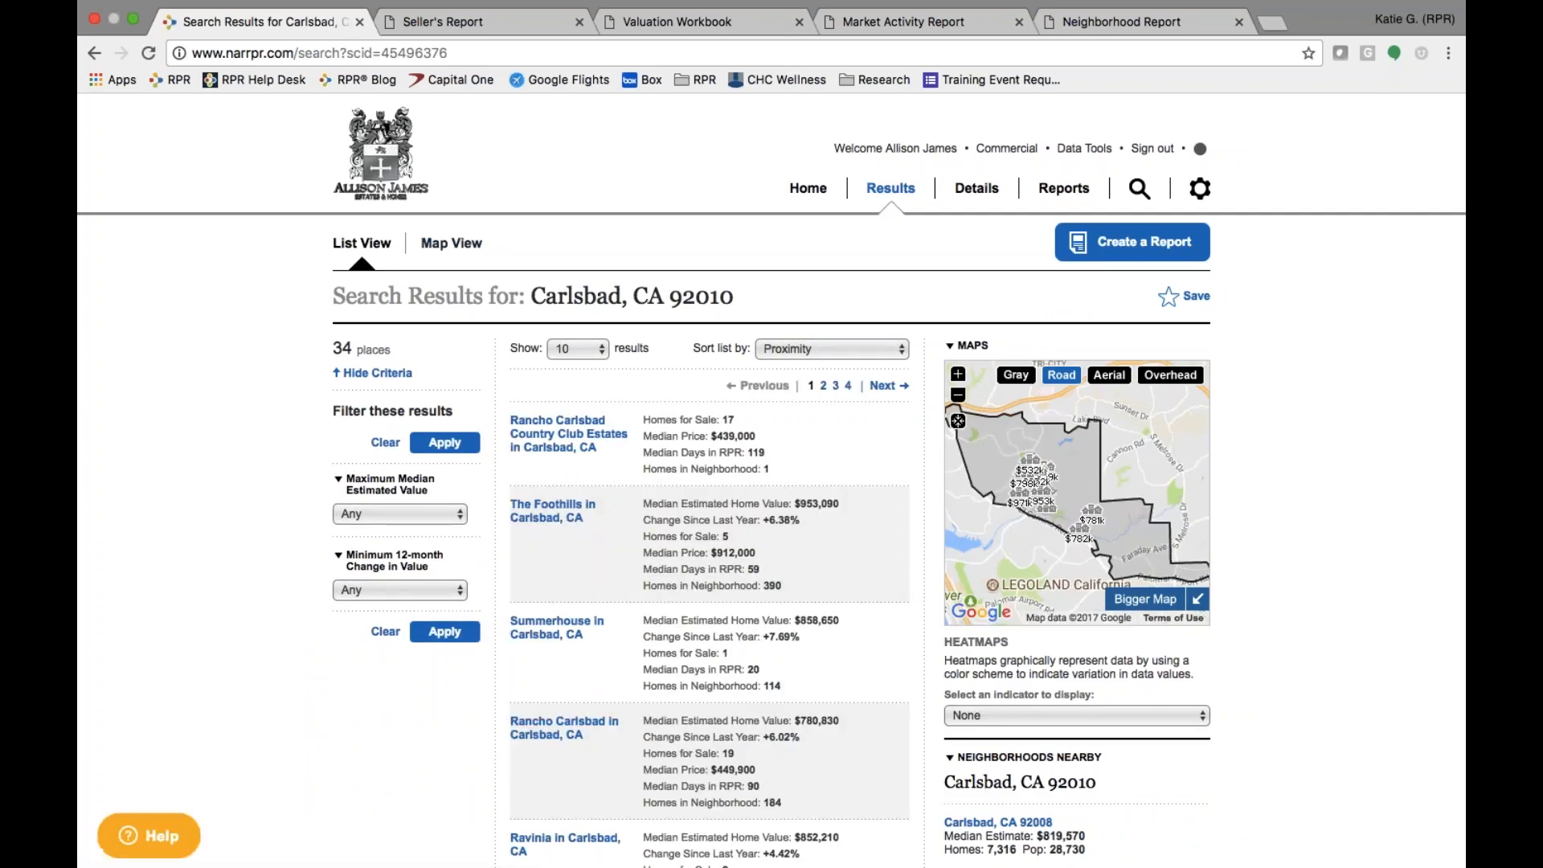
scroll(681, 762, "down", 3)
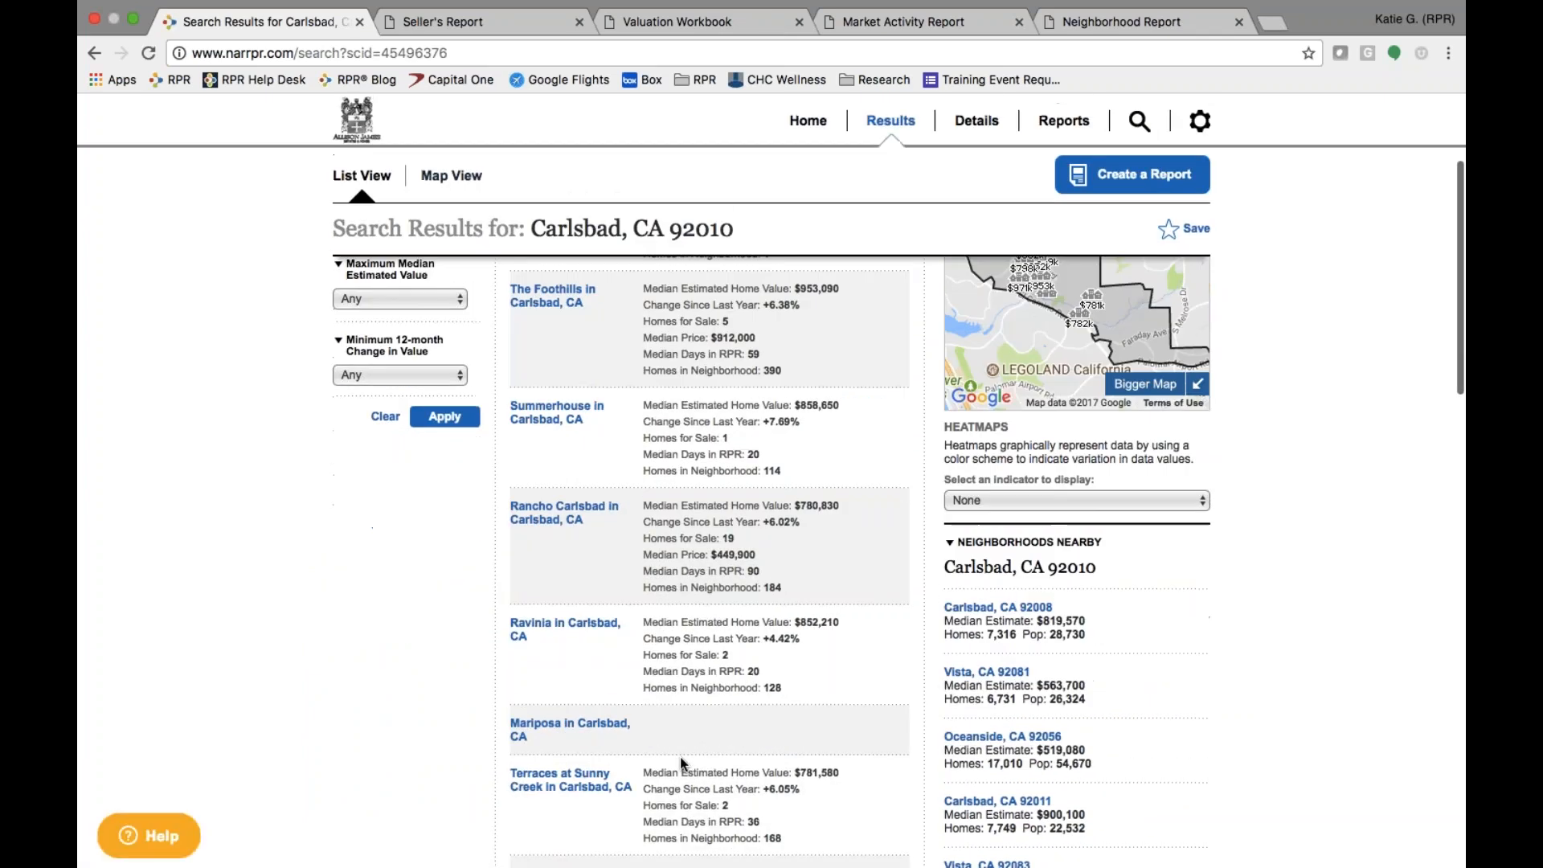
- Open Rancho Carlsbad and review its Summary and Housing facts and charts
left_click(550, 522)
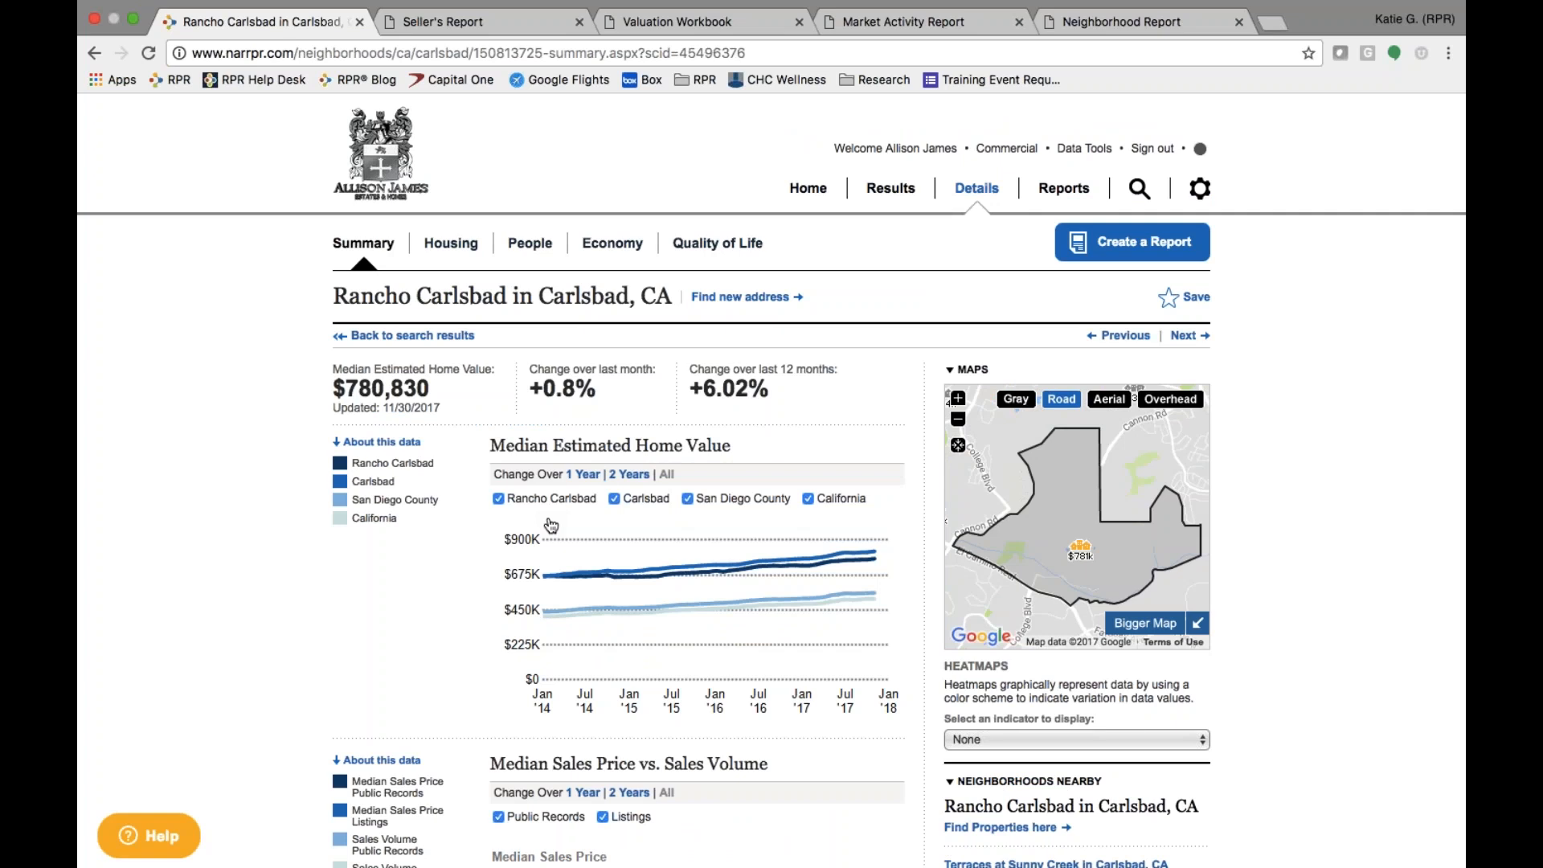
scroll(346, 612, "down", 5)
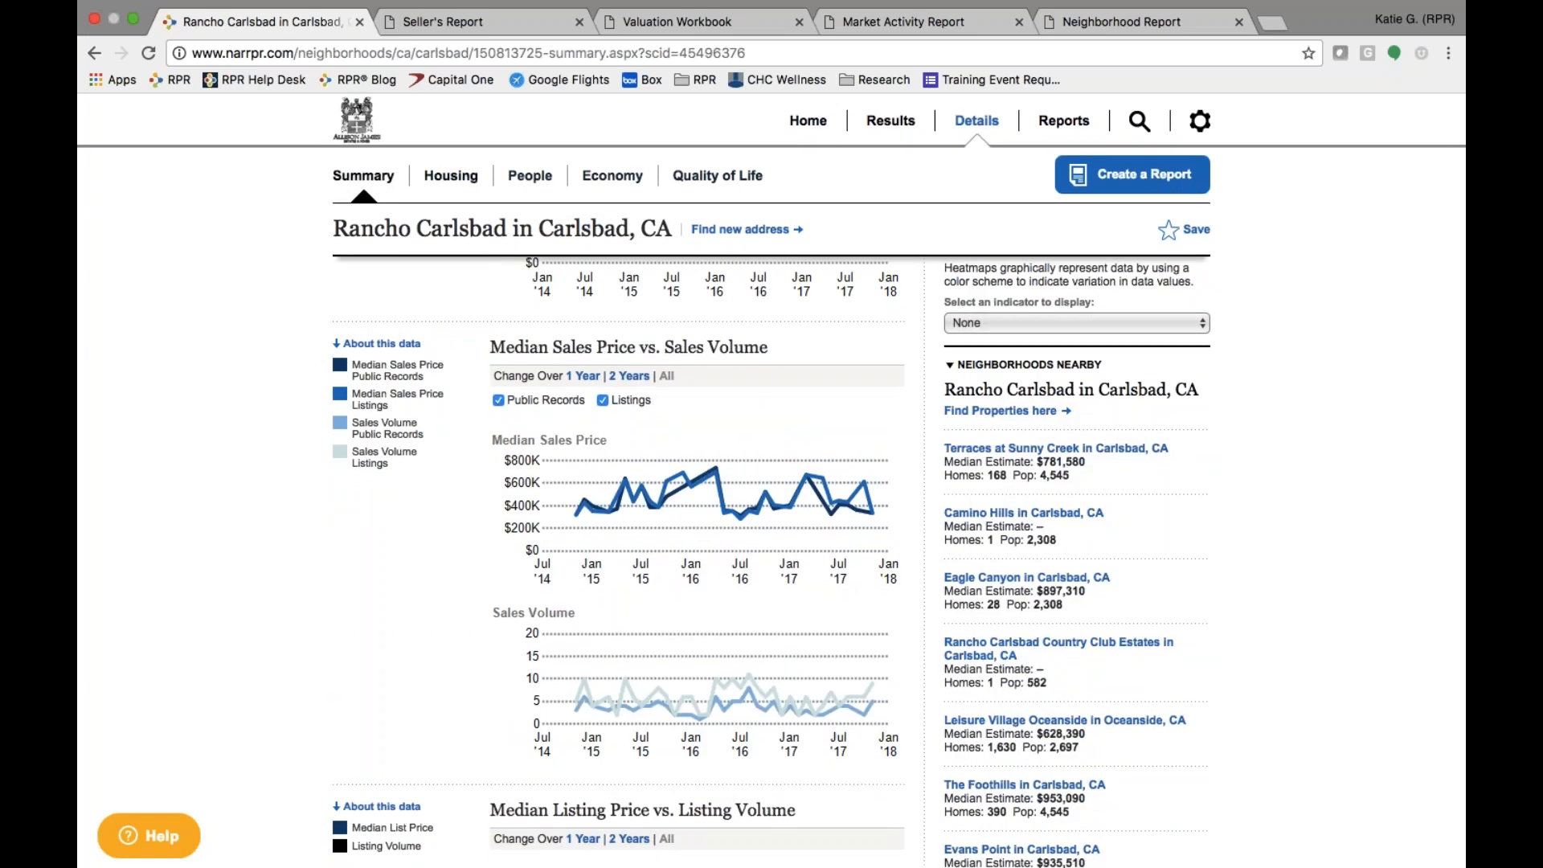
left_click(451, 176)
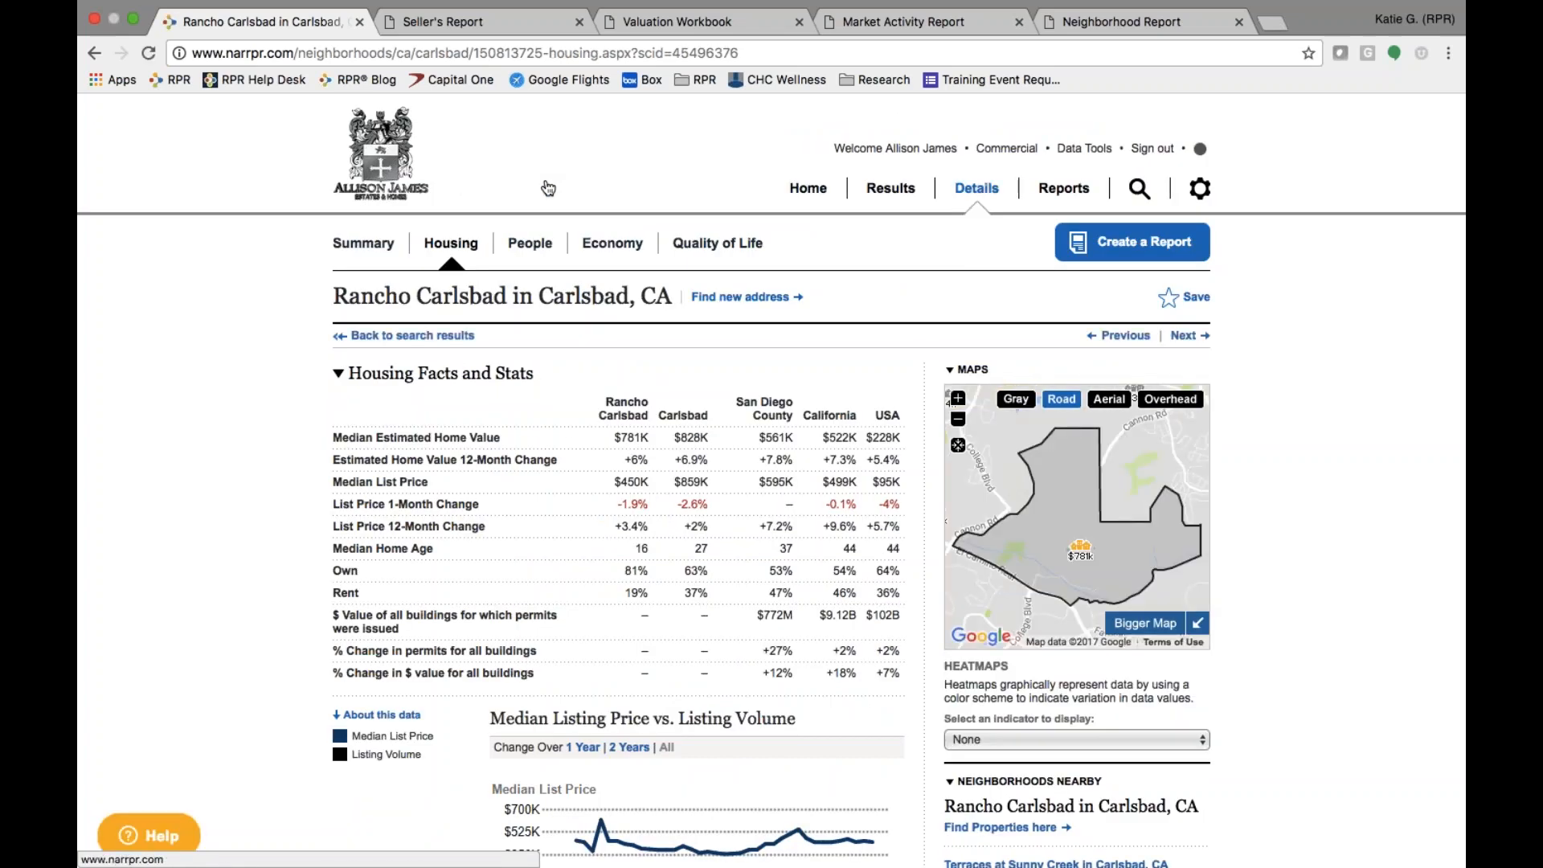
scroll(447, 601, "down", 3)
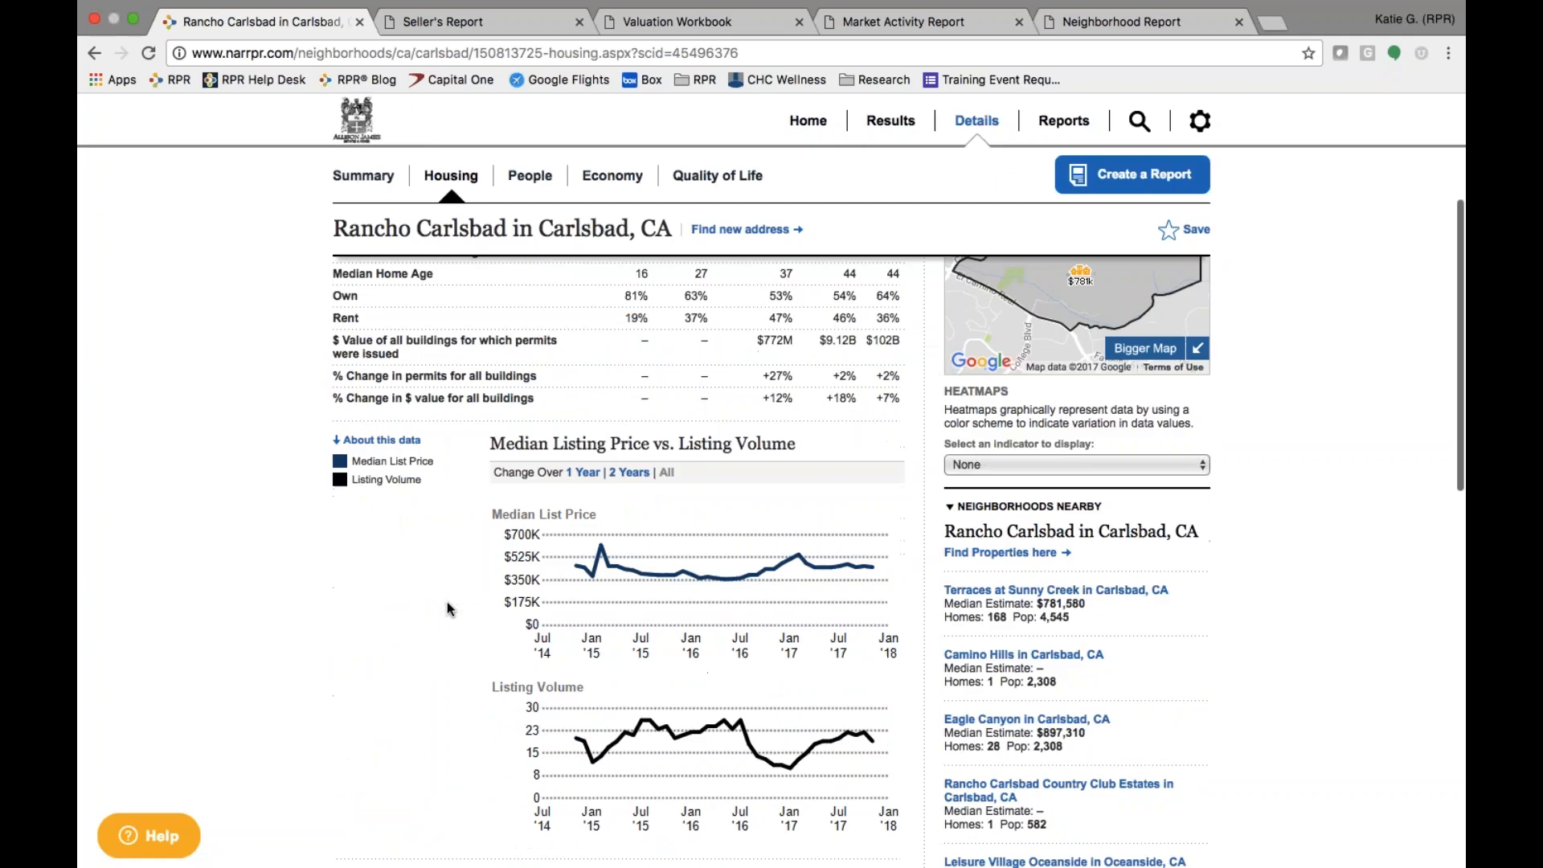
scroll(446, 601, "down", 5)
scroll(447, 601, "up", 8)
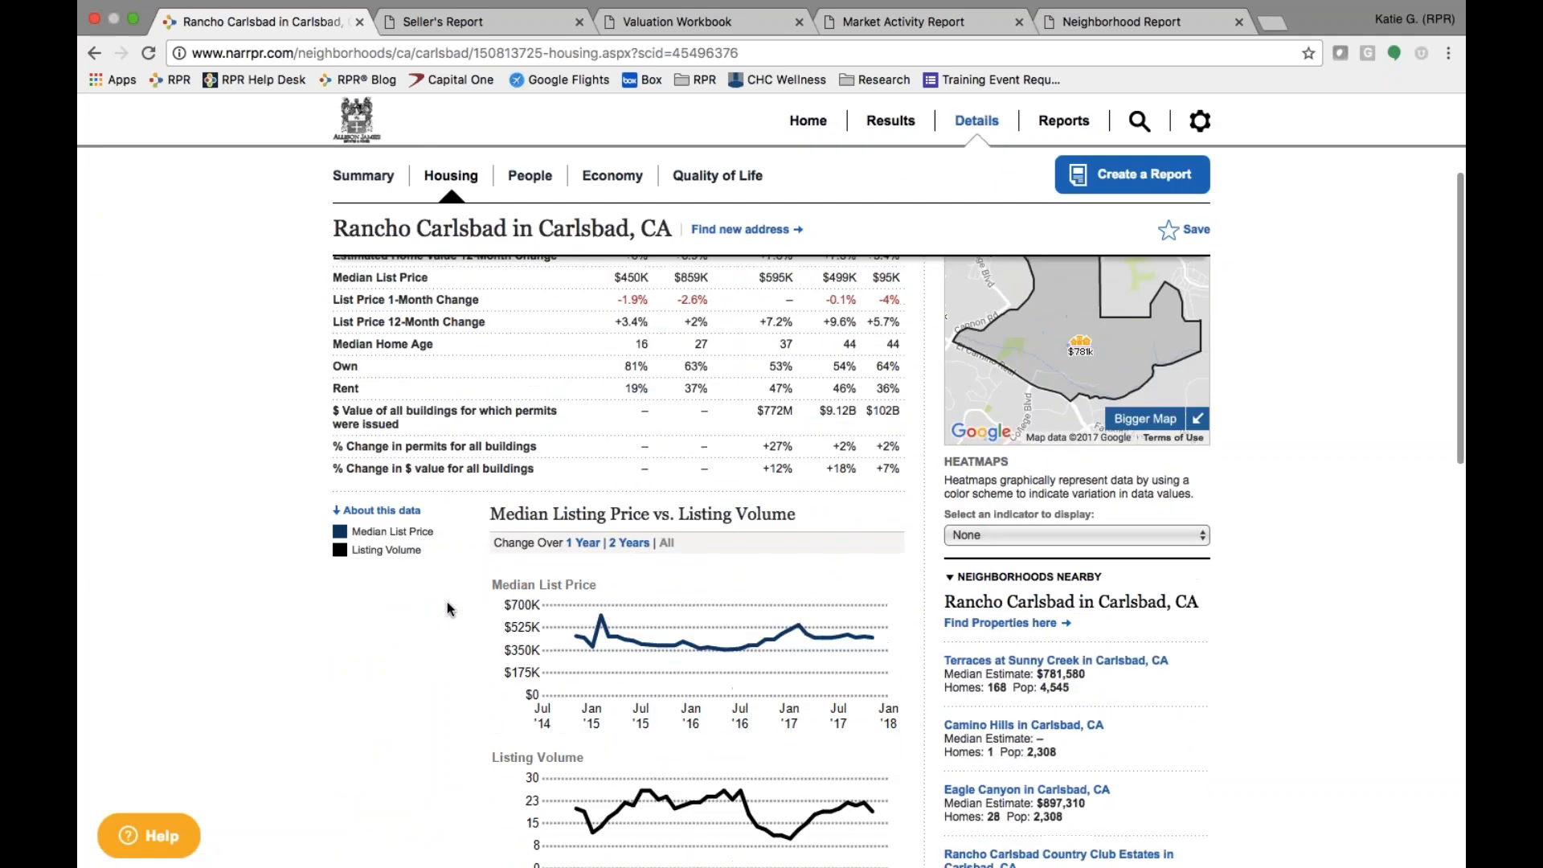
left_click(530, 245)
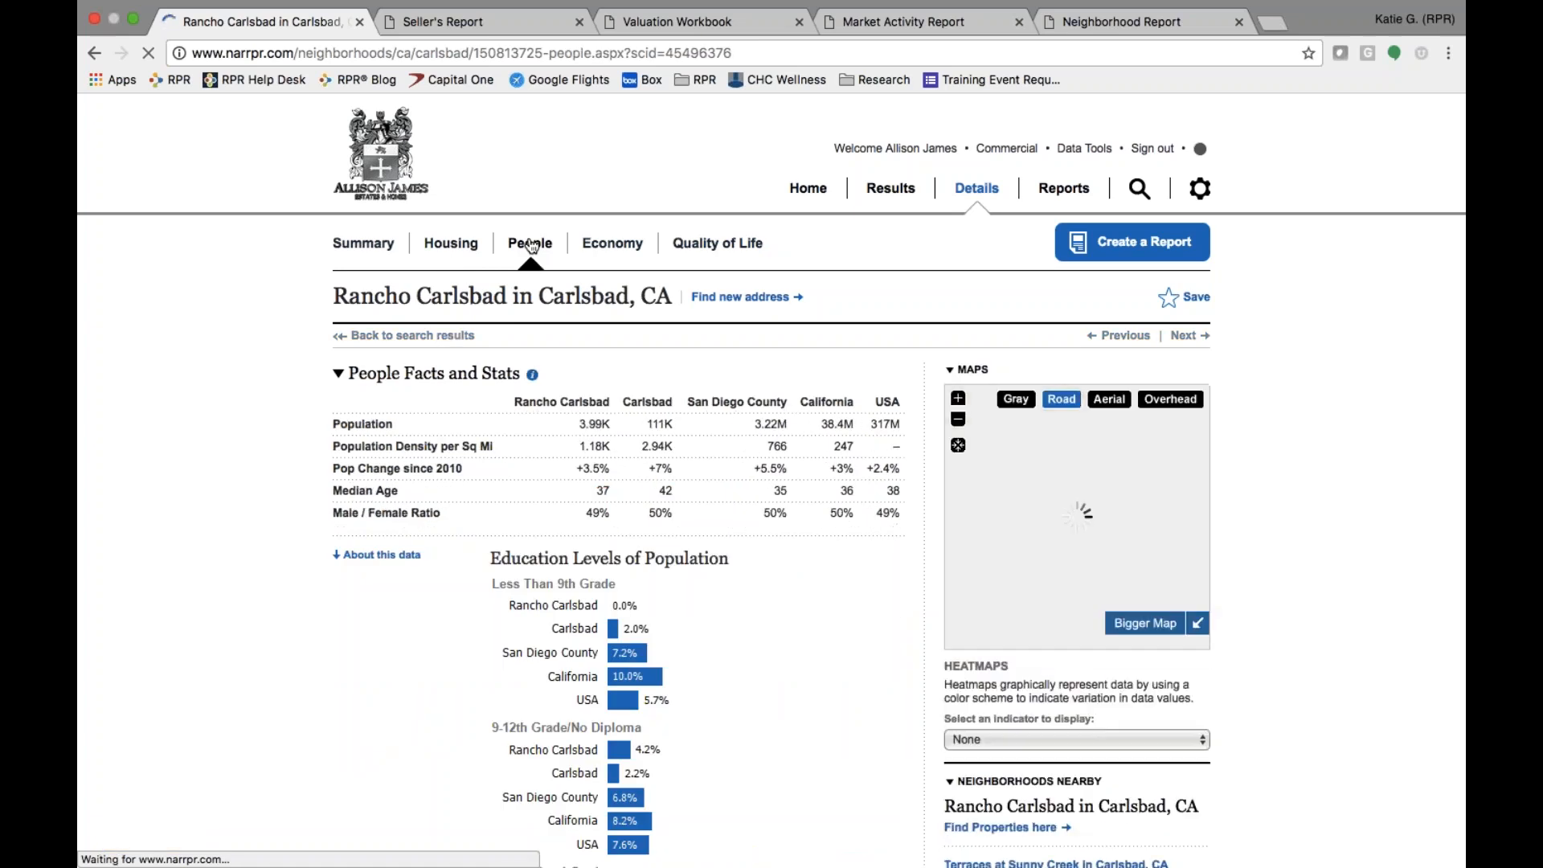
- Scroll Rancho Carlsbad's People stats, then view its Economy and Quality of Life facts
scroll(278, 741, "down", 15)
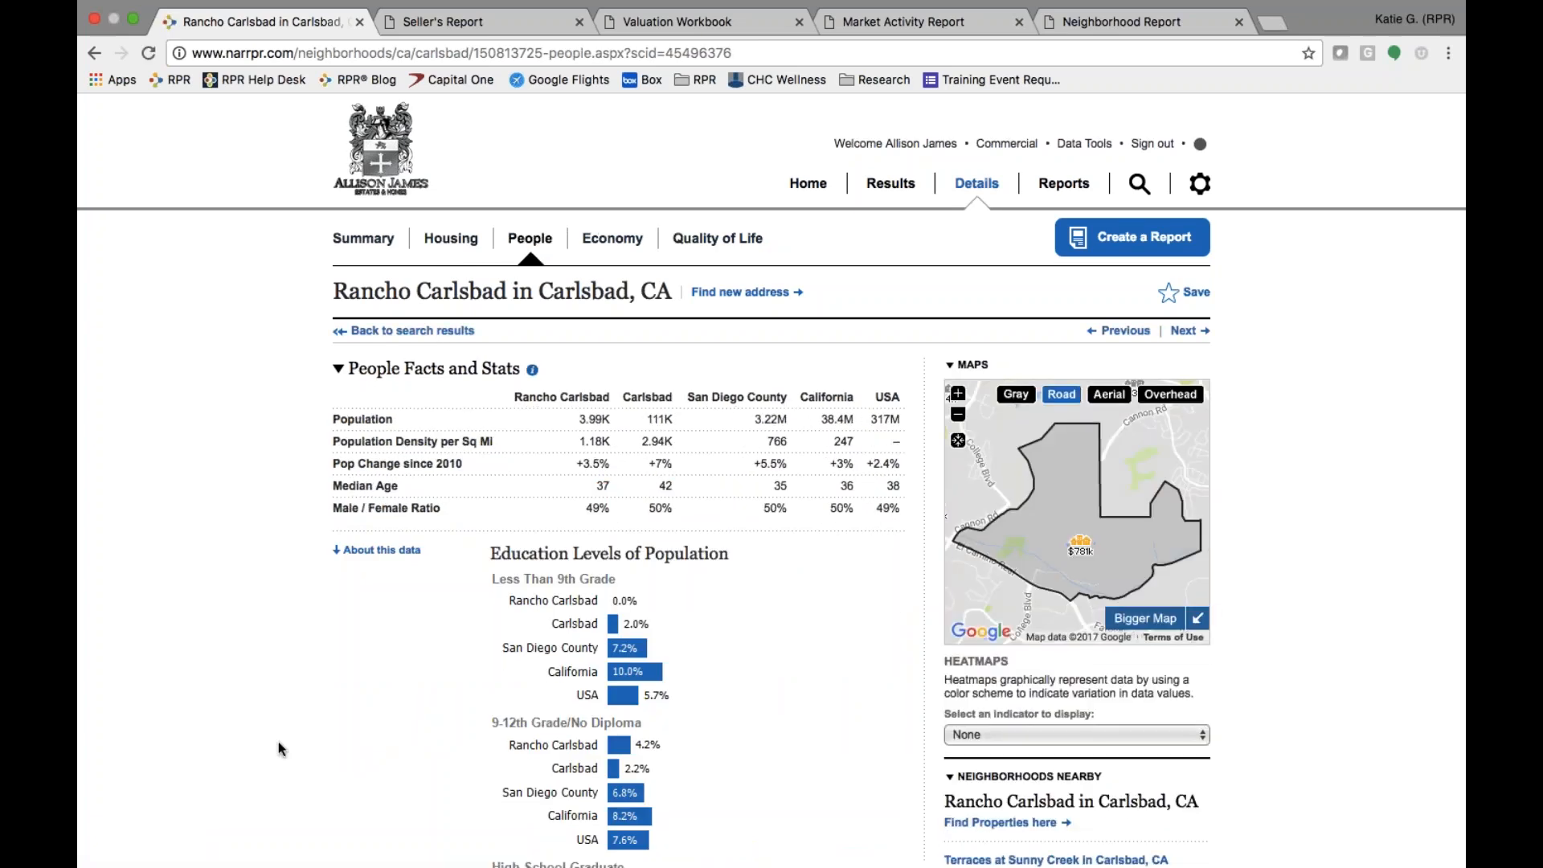
scroll(278, 741, "down", 10)
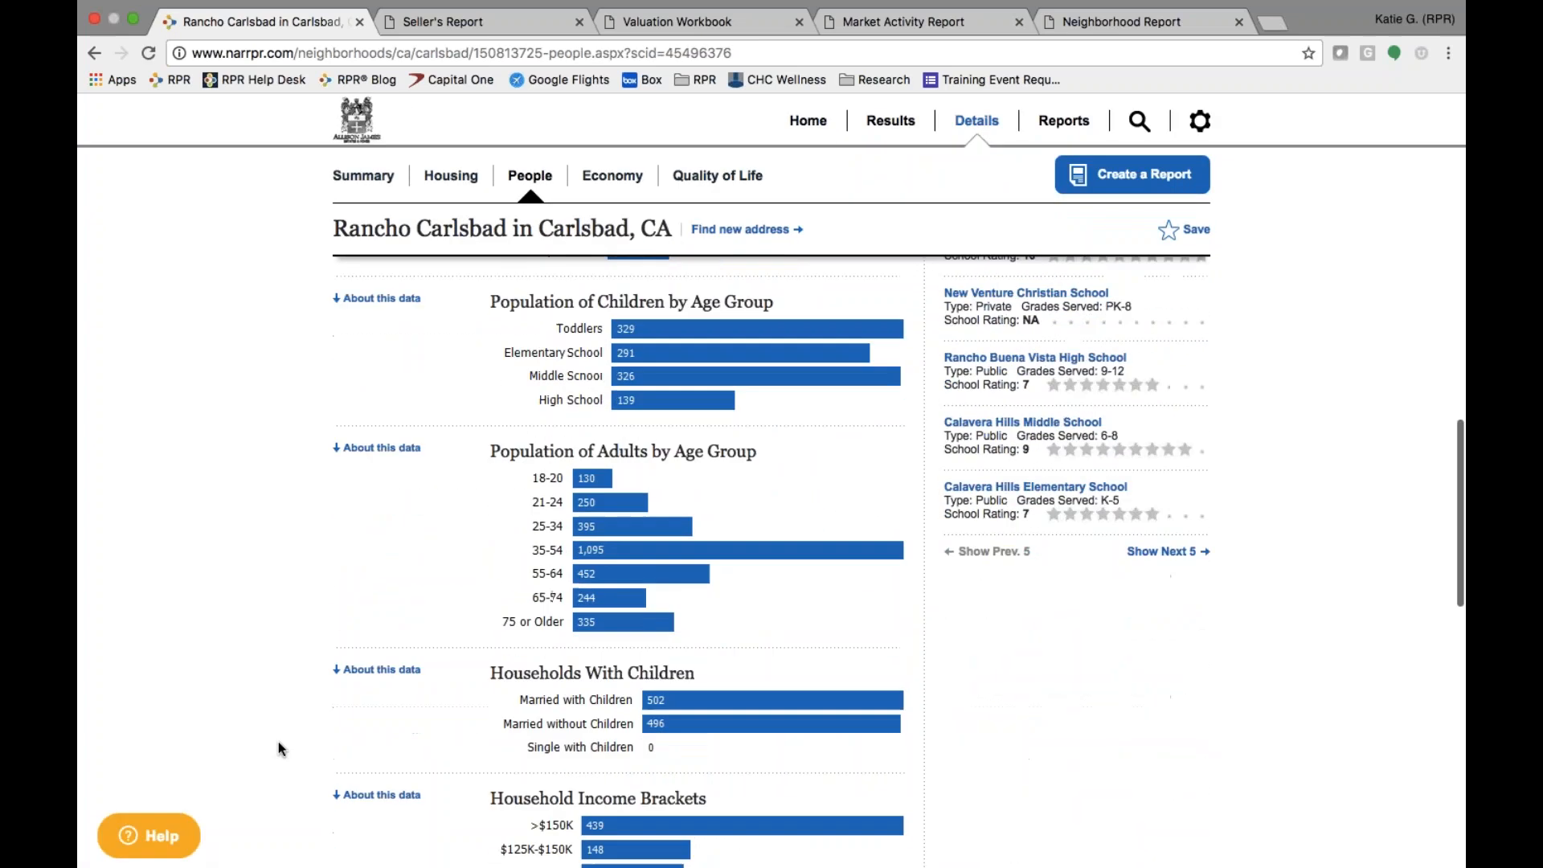
scroll(278, 740, "down", 2)
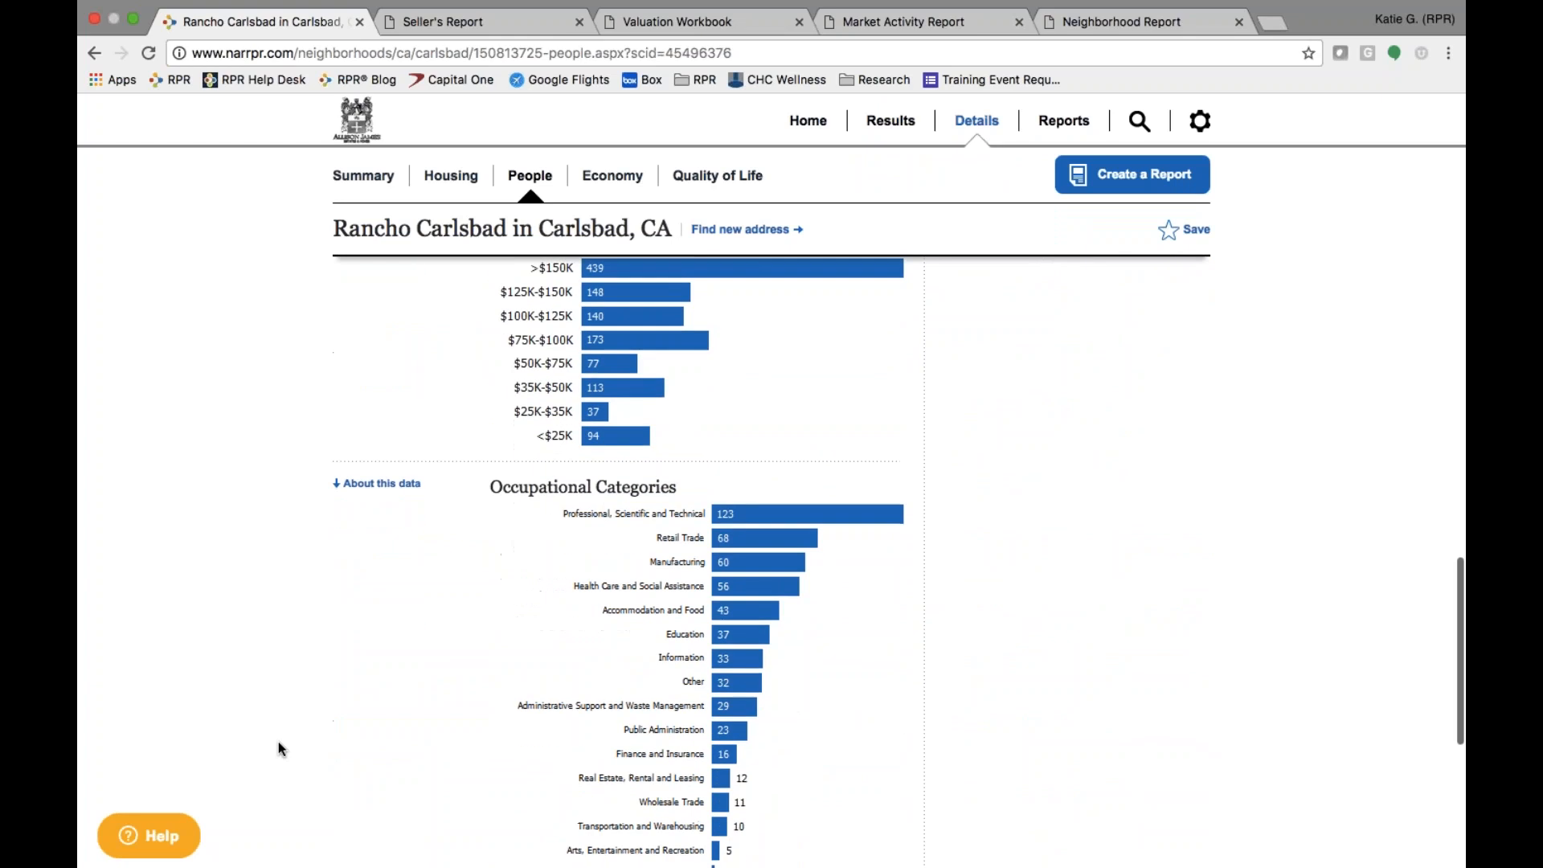
left_click(624, 179)
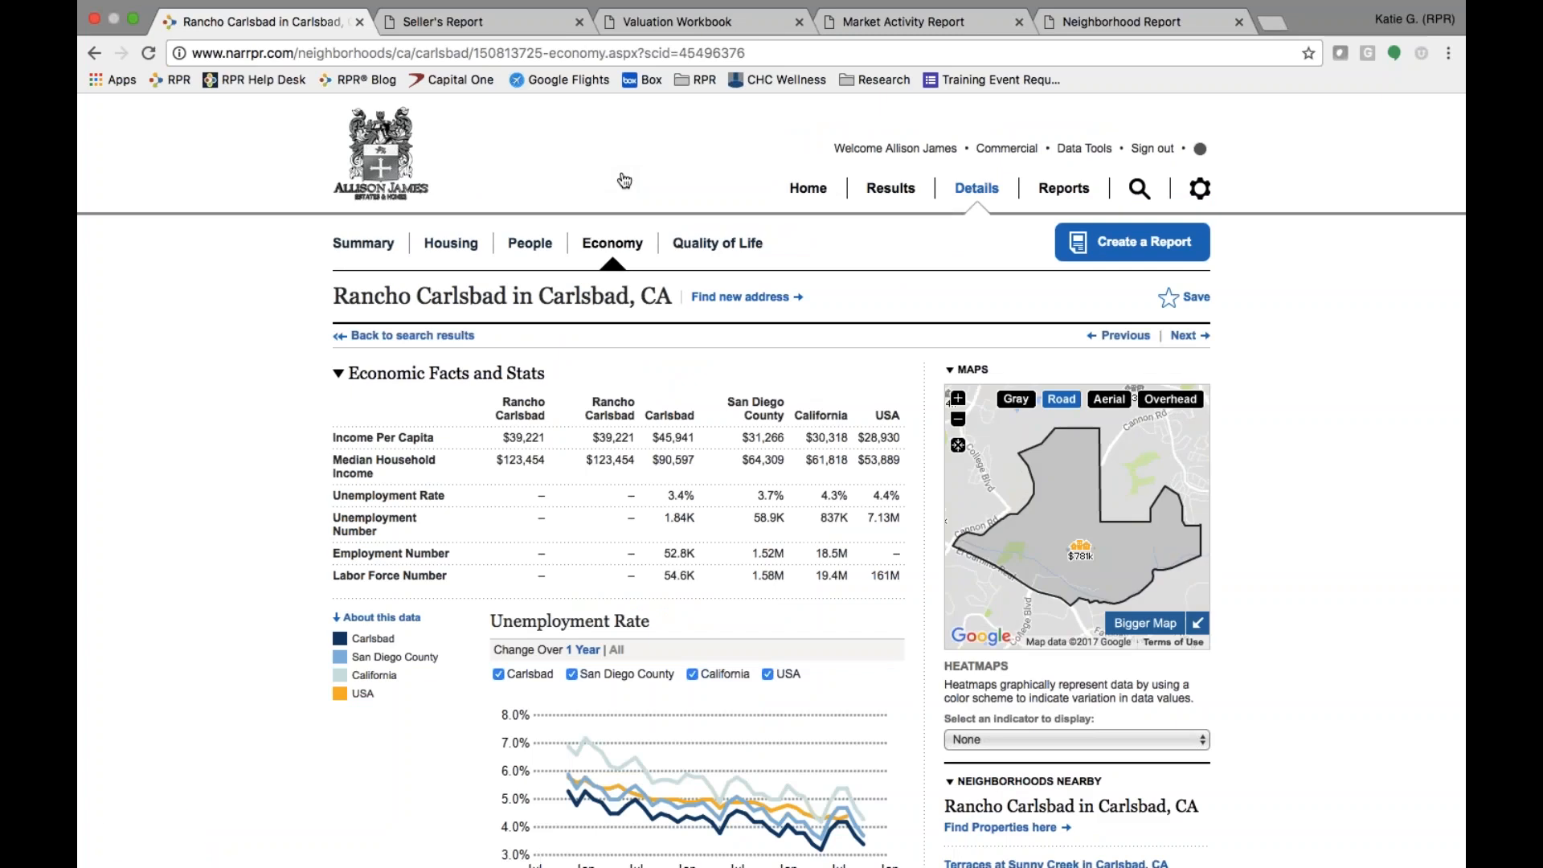
left_click(725, 249)
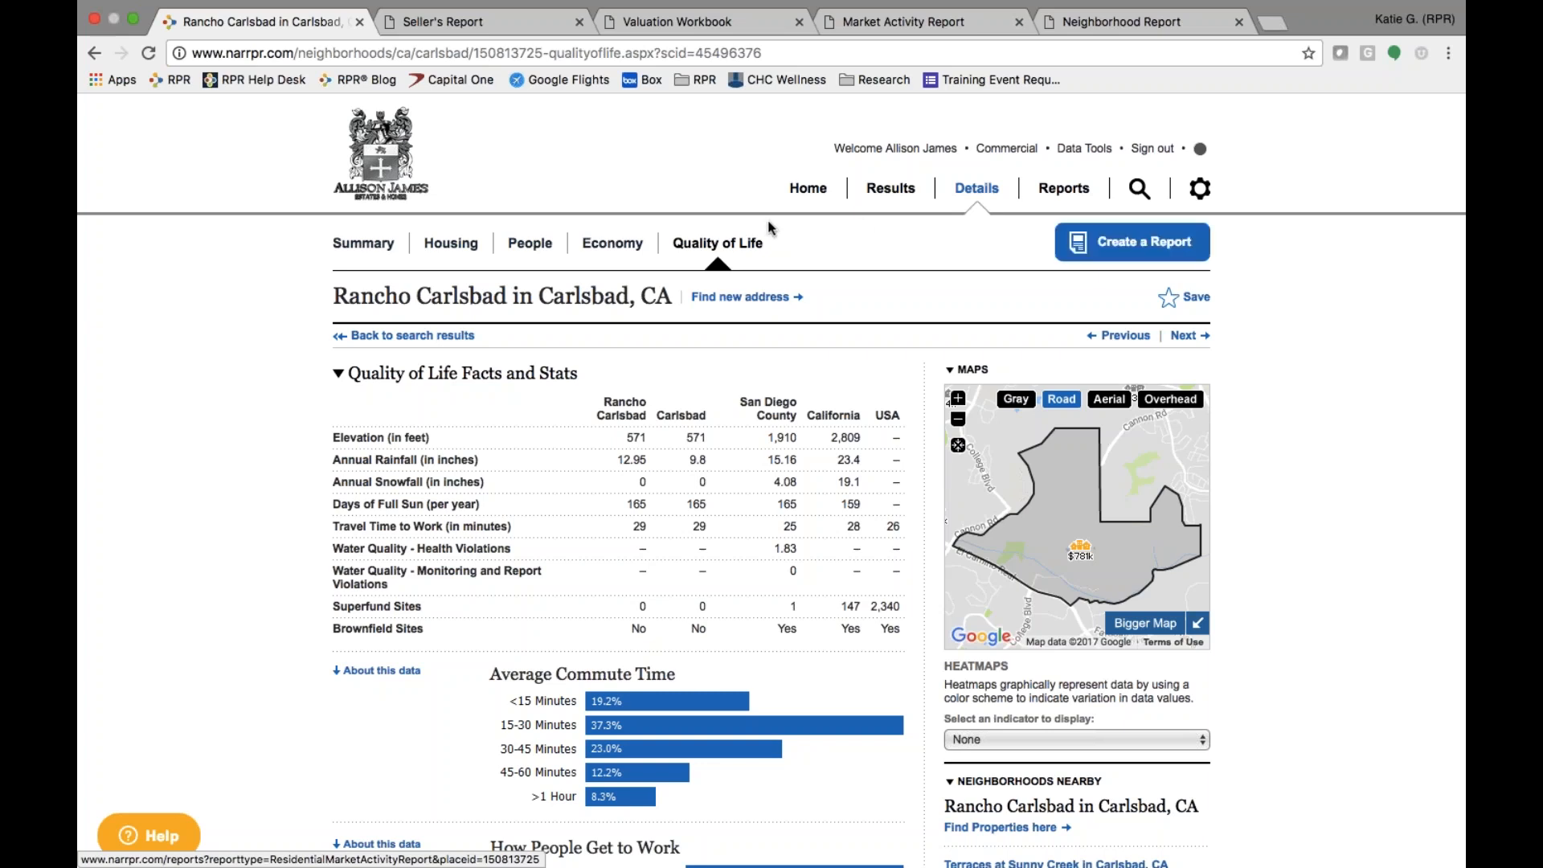
left_click(813, 193)
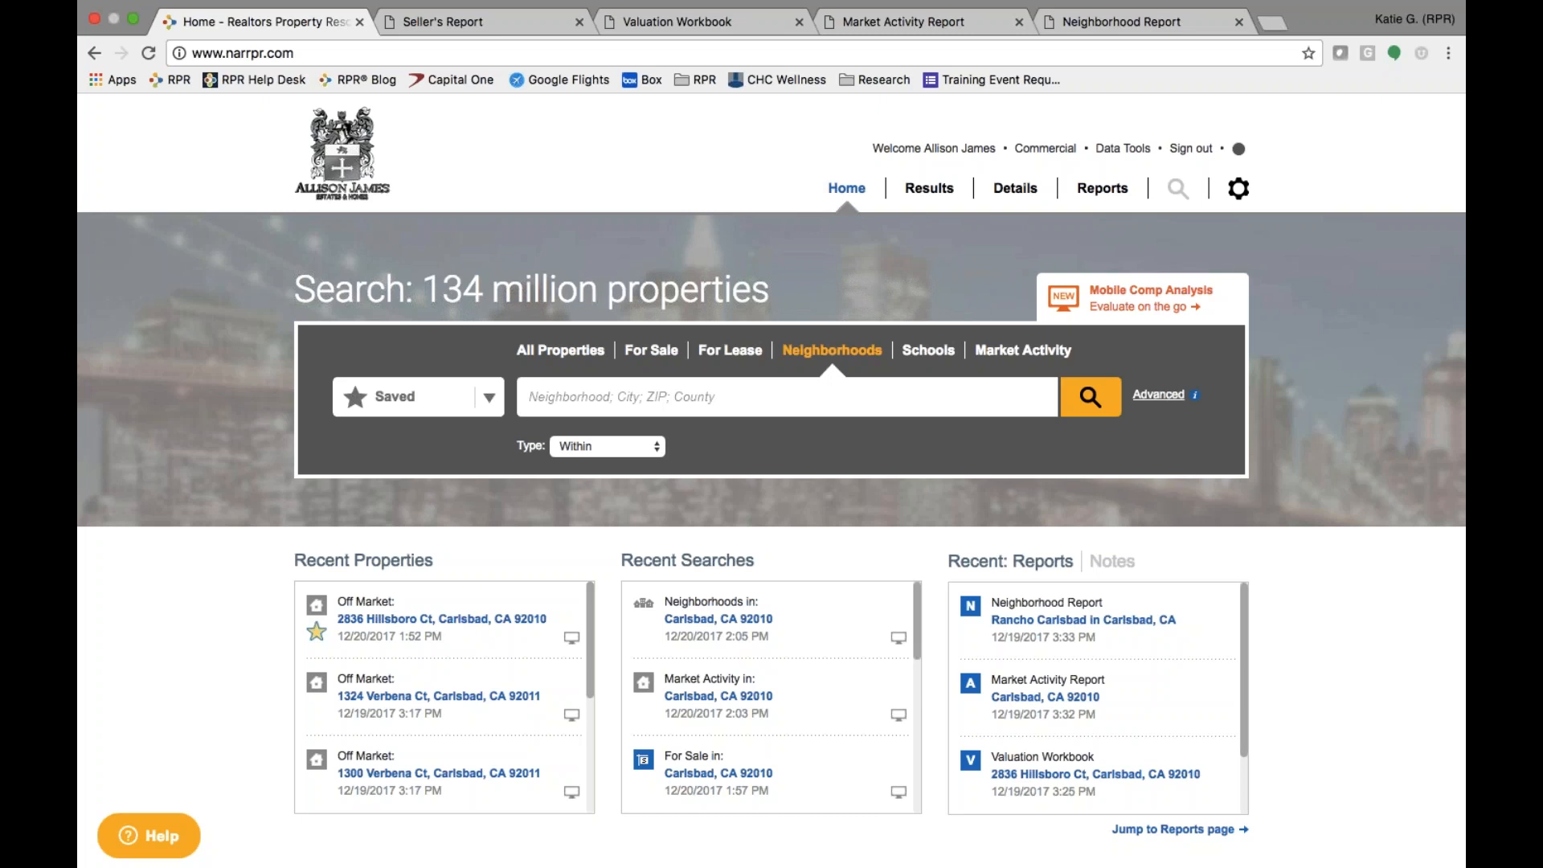
left_click(562, 353)
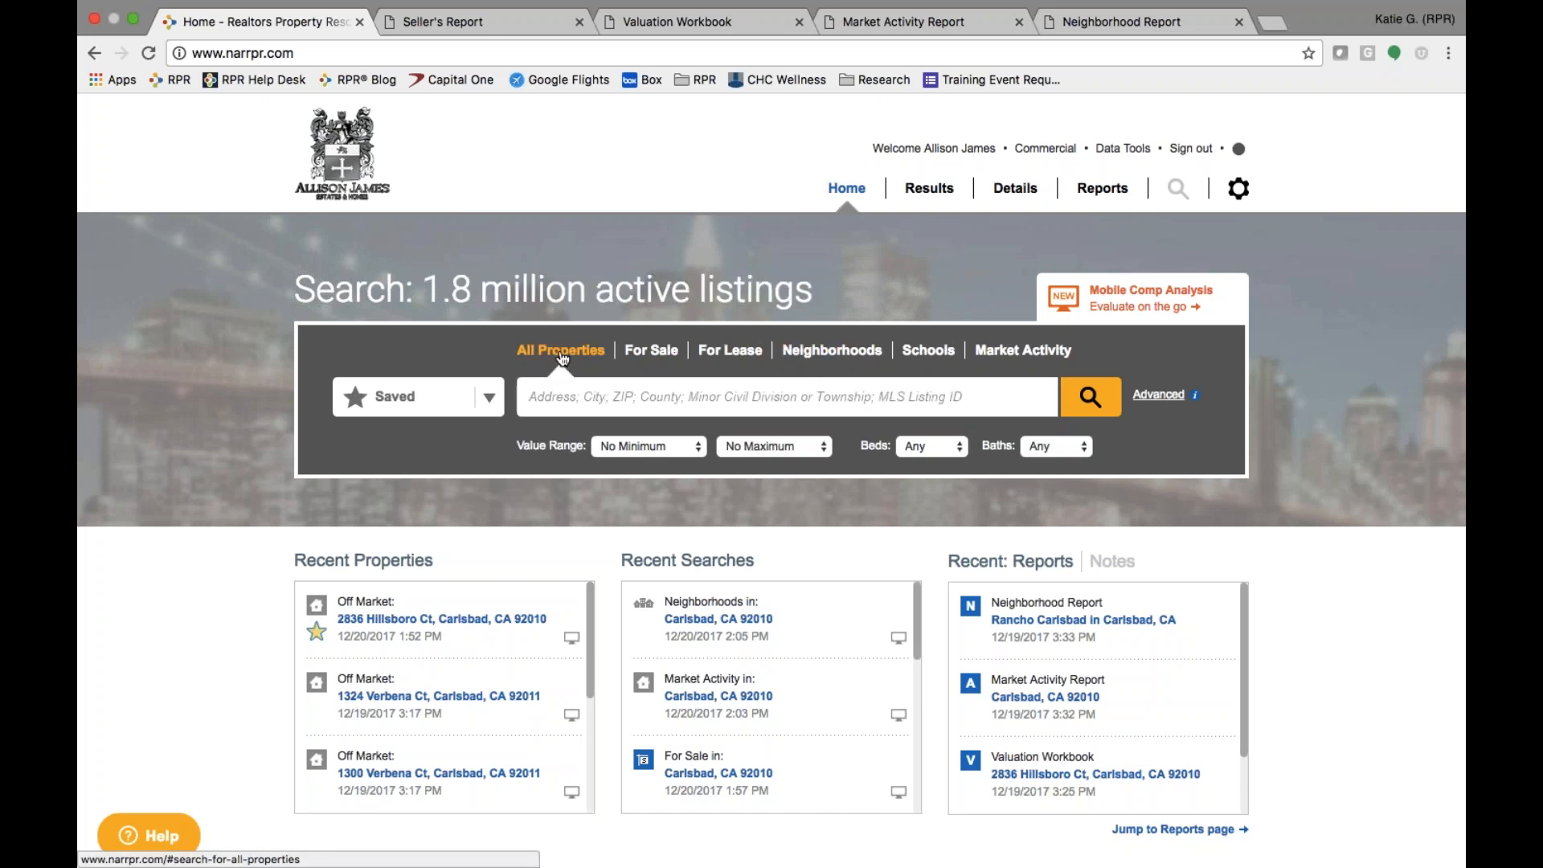
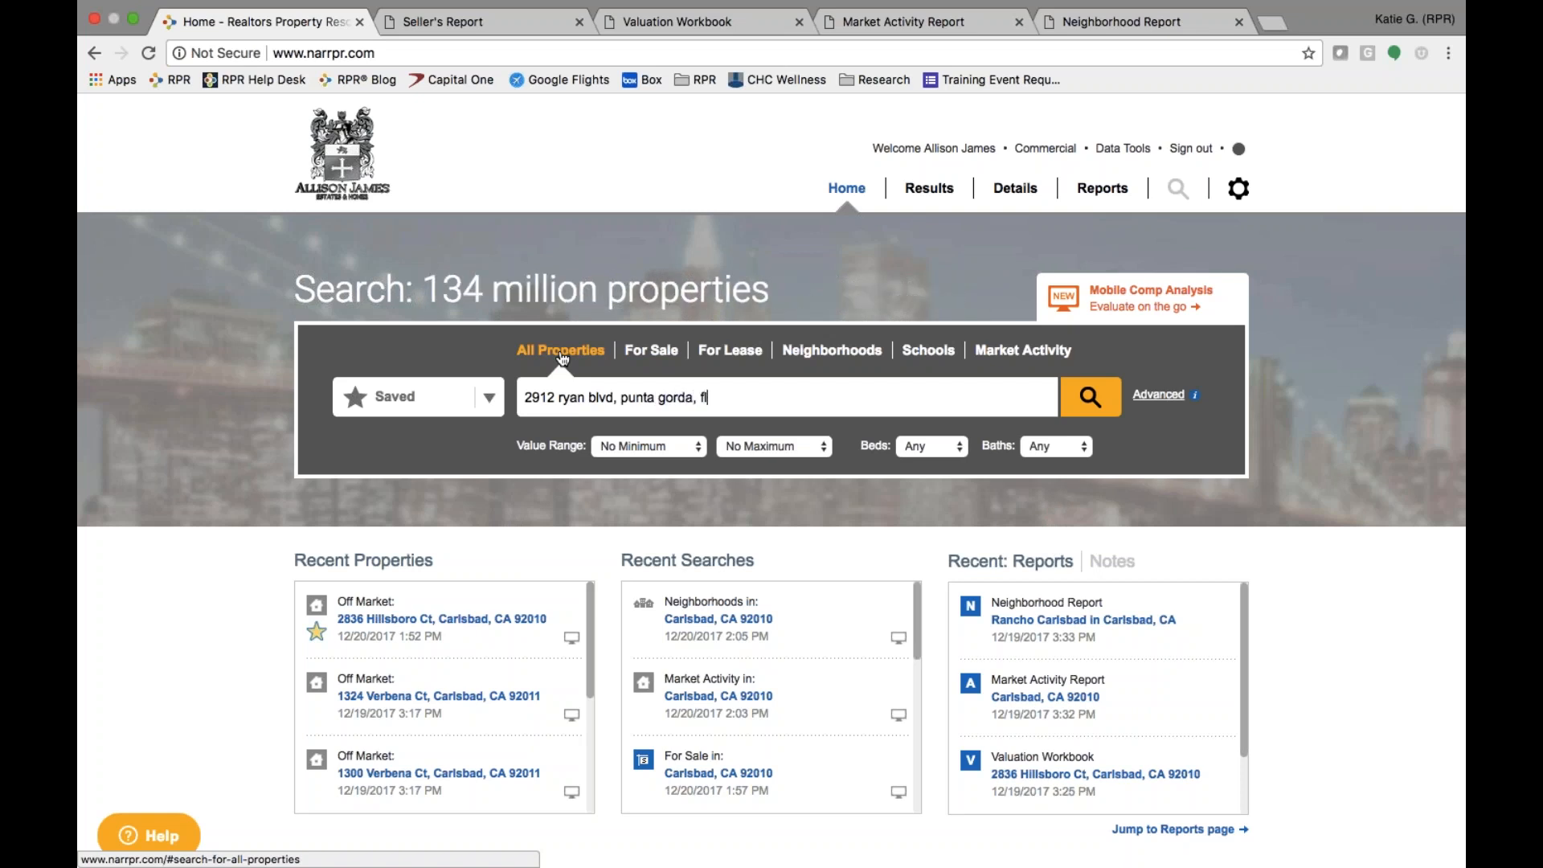
left_click(616, 399)
key("BackSpace")
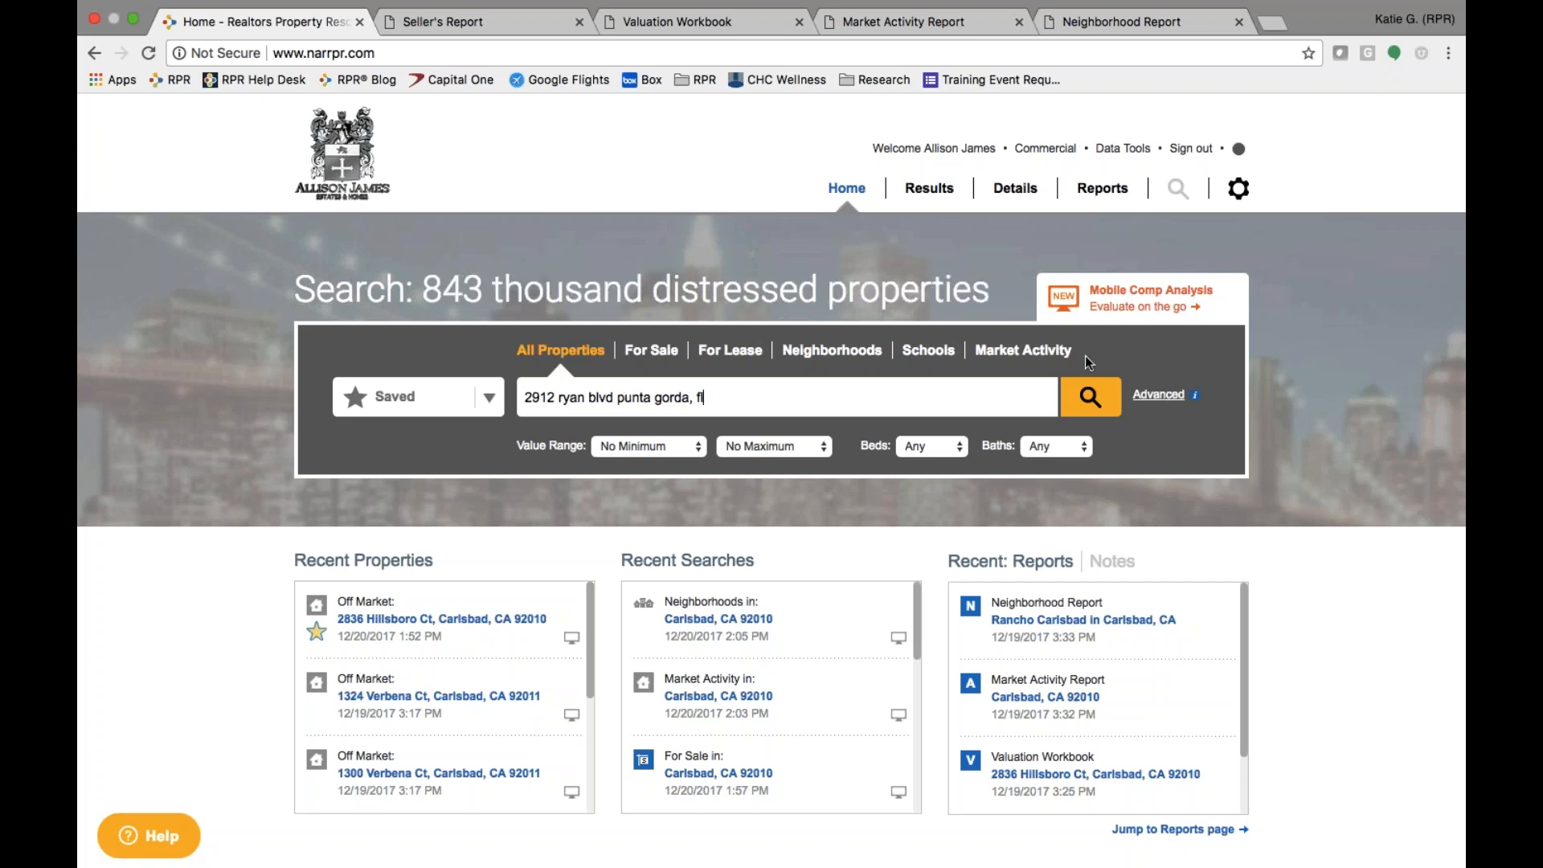
left_click(1090, 396)
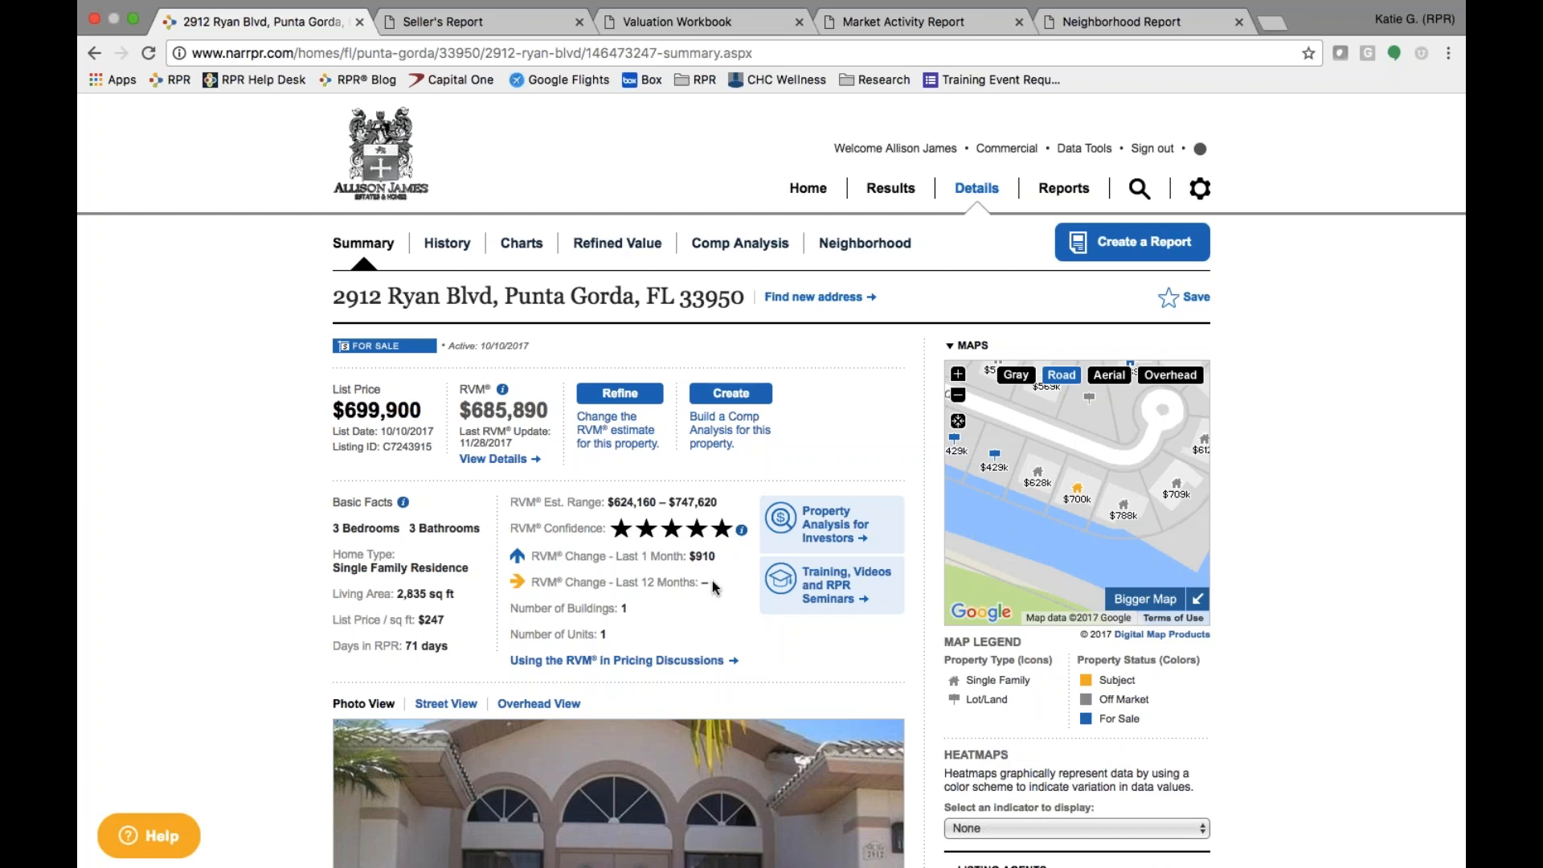
scroll(712, 588, "down", 10)
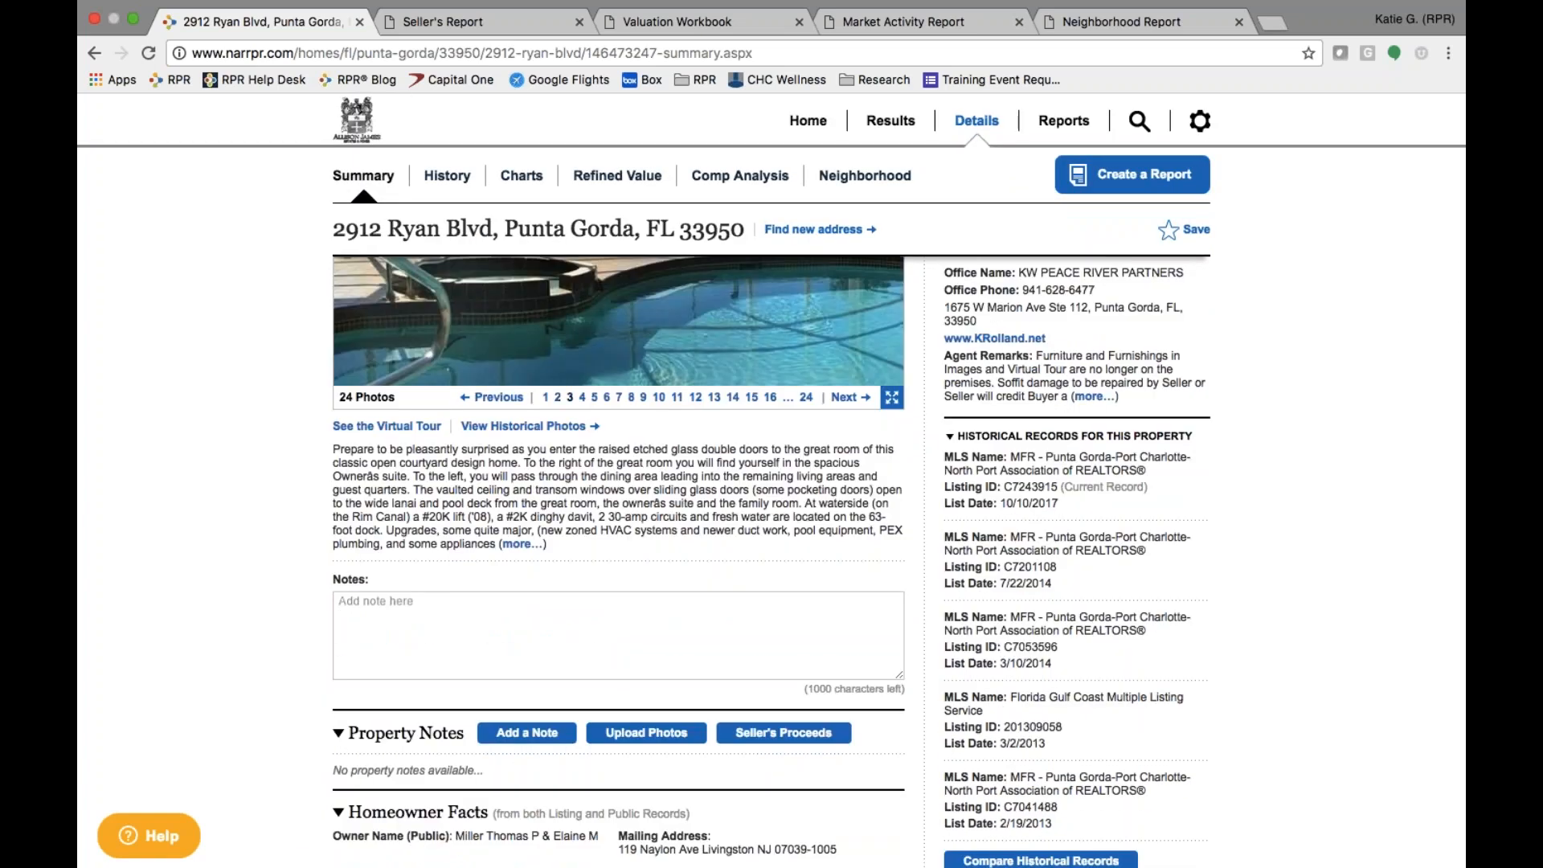
scroll(712, 563, "down", 5)
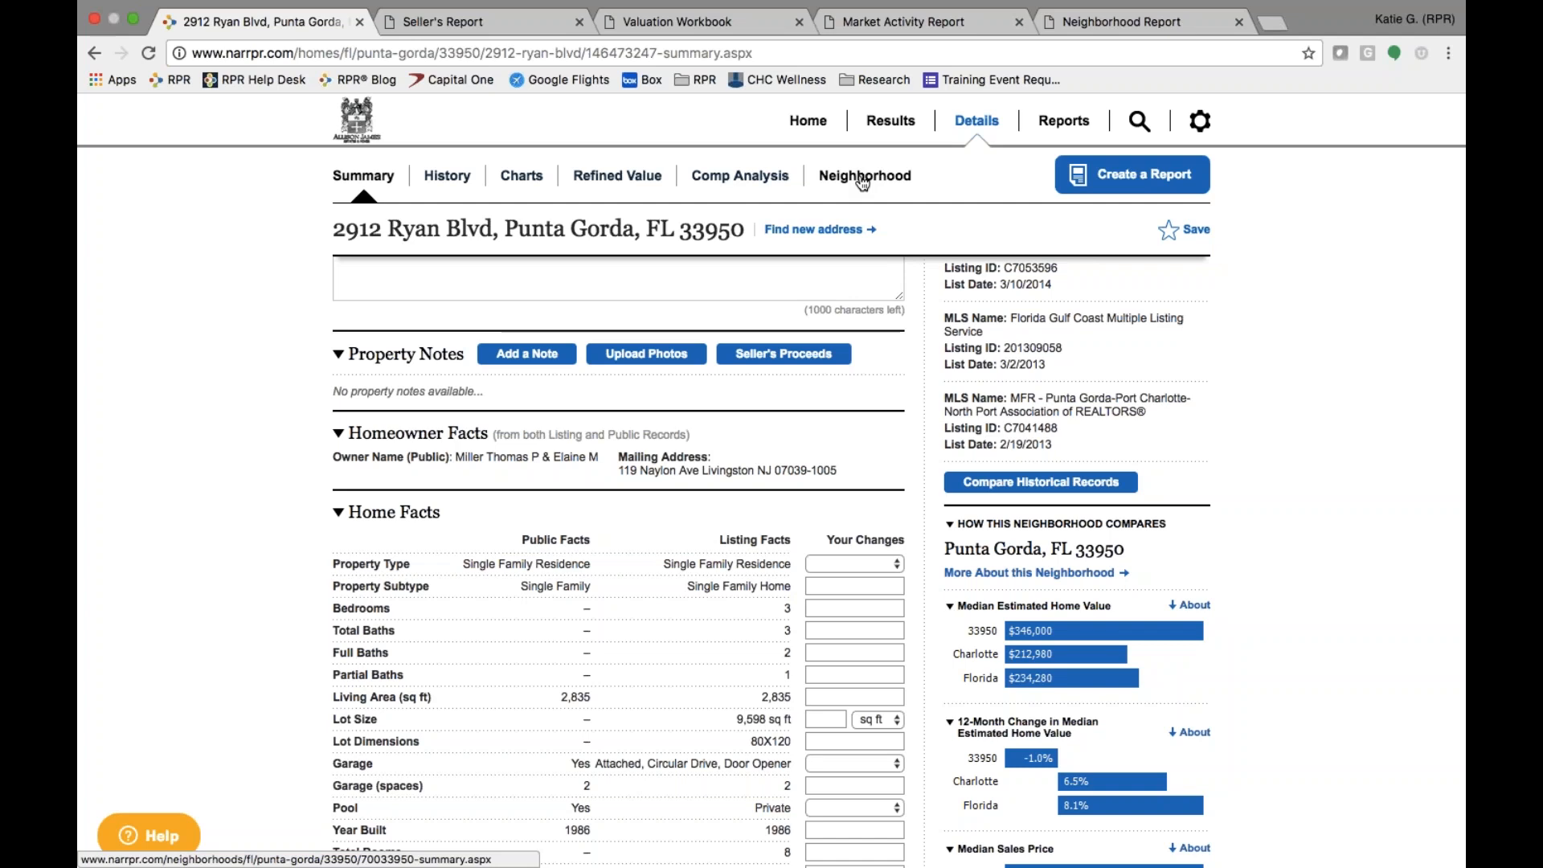
scroll(619, 546, "up", 10)
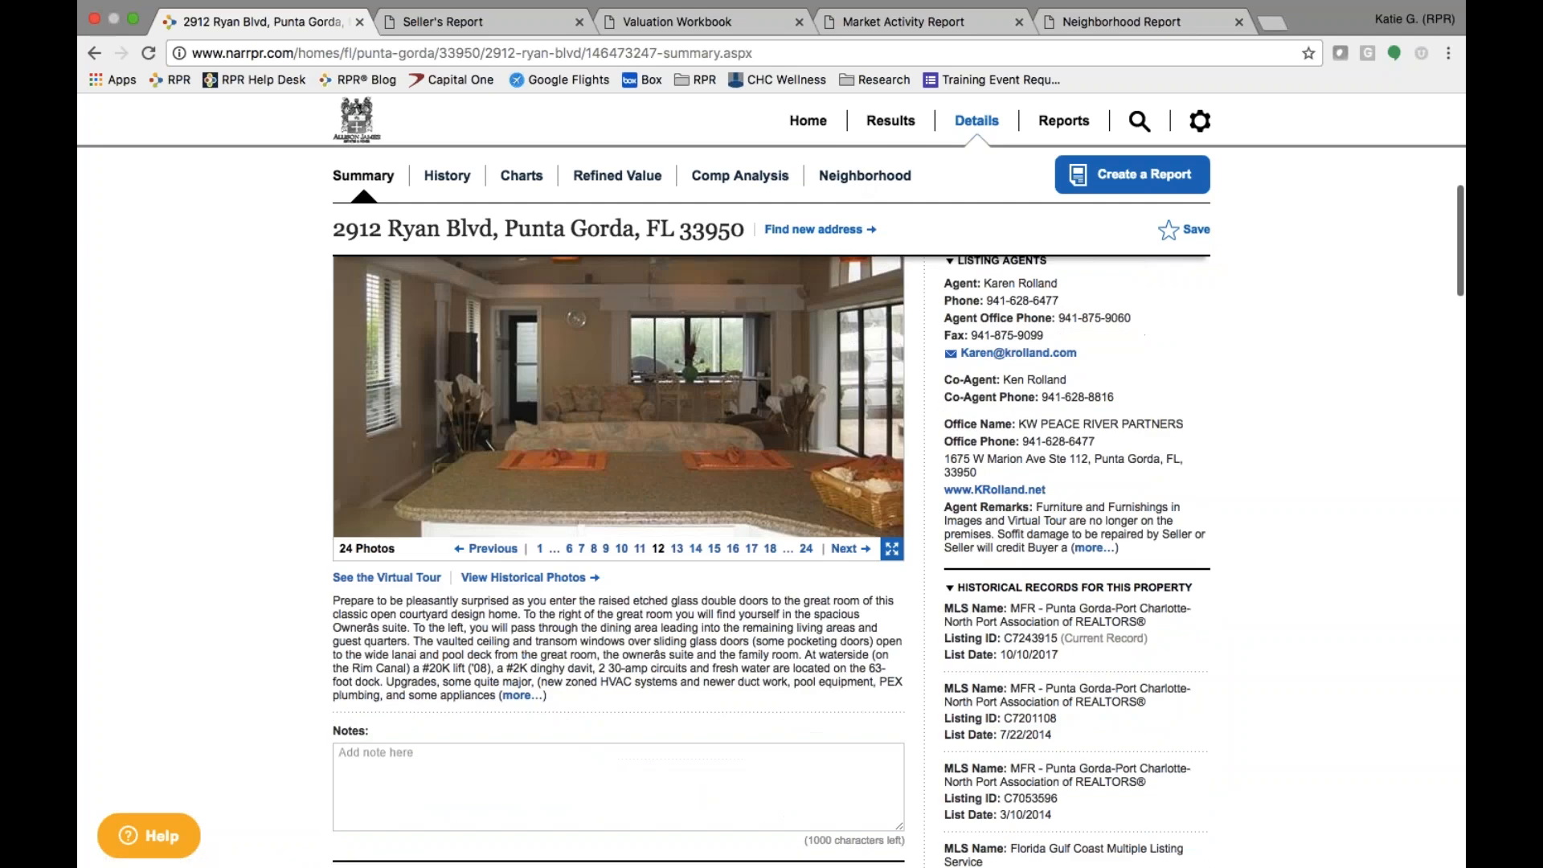
scroll(616, 371, "up", 3)
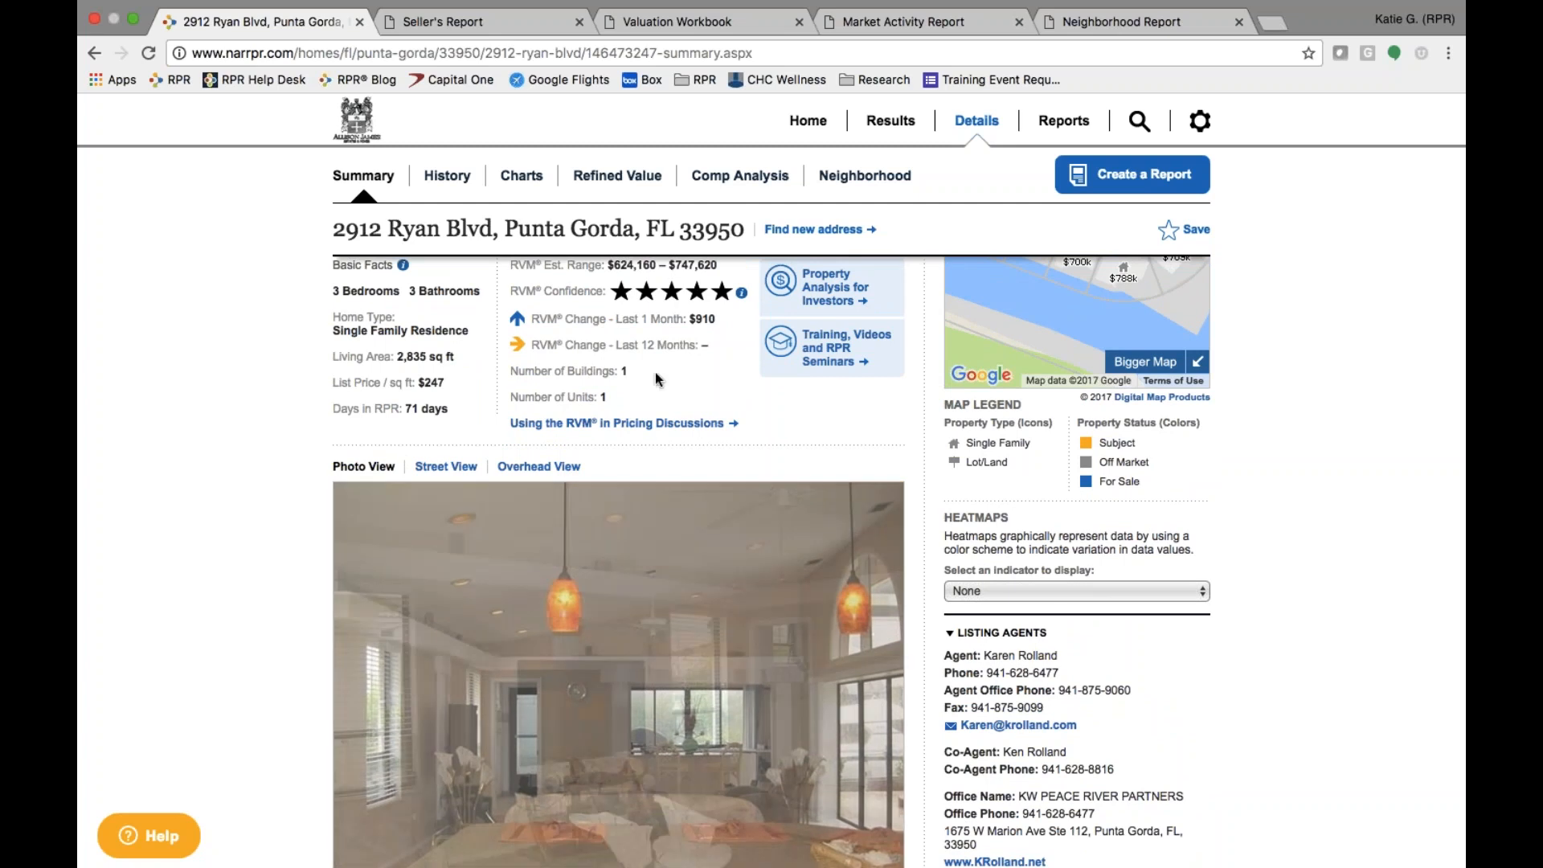
scroll(615, 371, "down", 7)
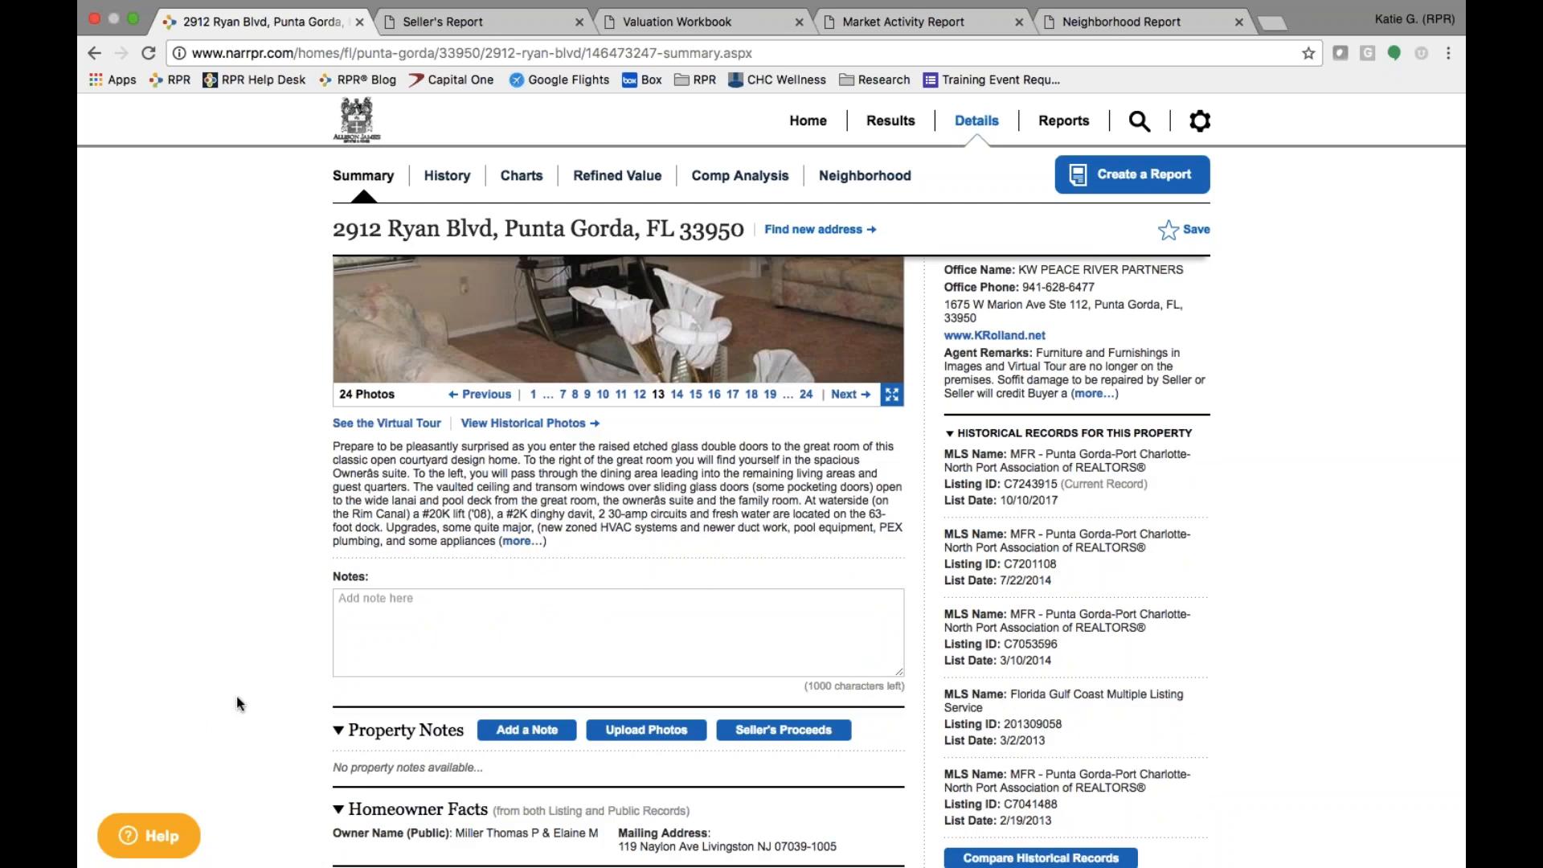
scroll(209, 727, "down", 3)
scroll(209, 727, "down", 7)
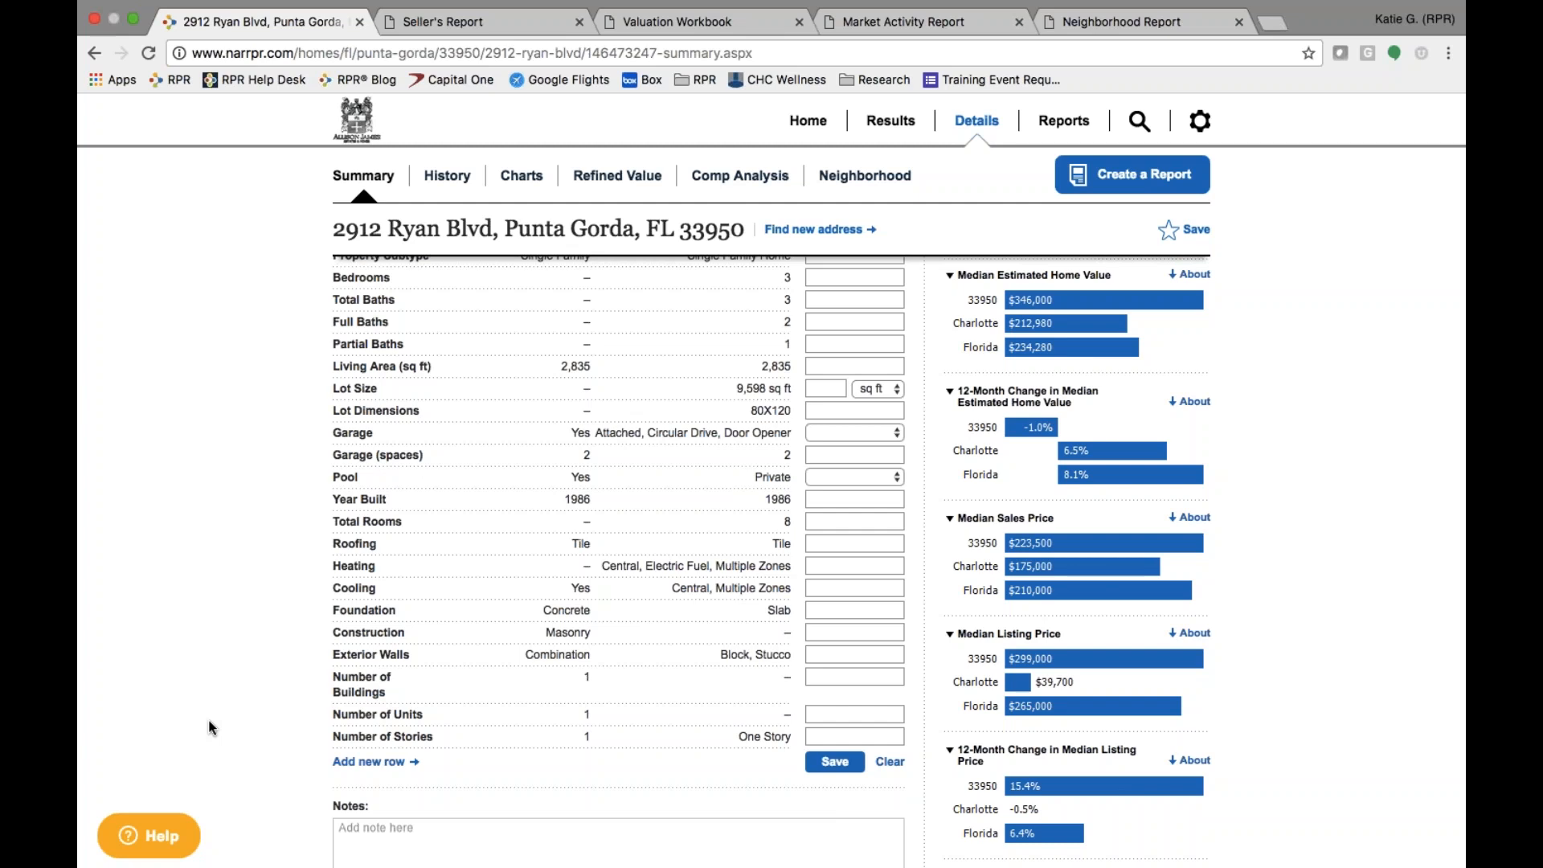
scroll(498, 523, "up", 10)
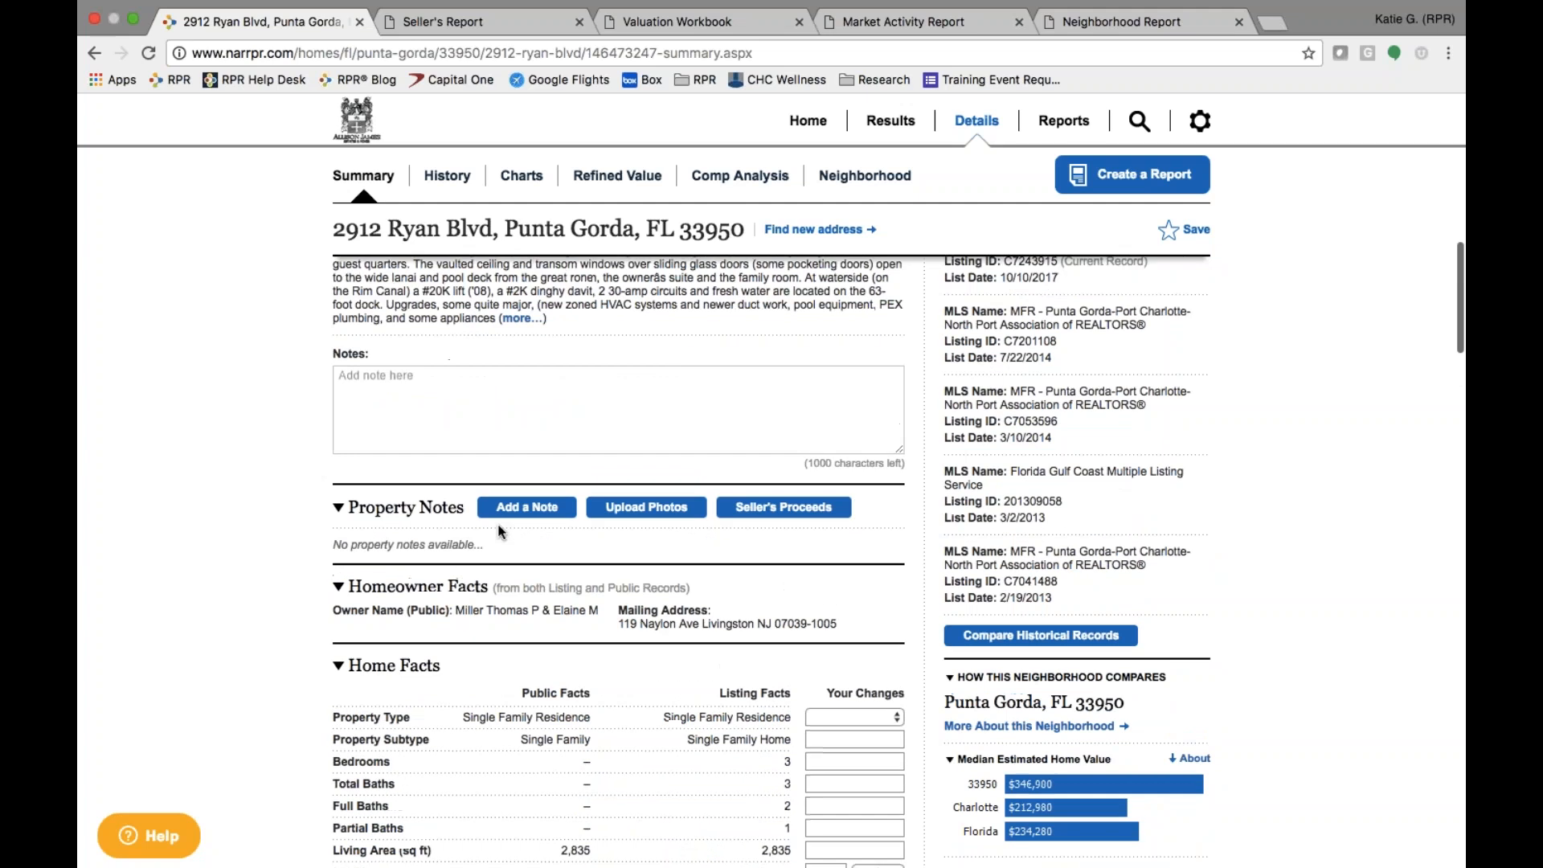
scroll(498, 523, "up", 5)
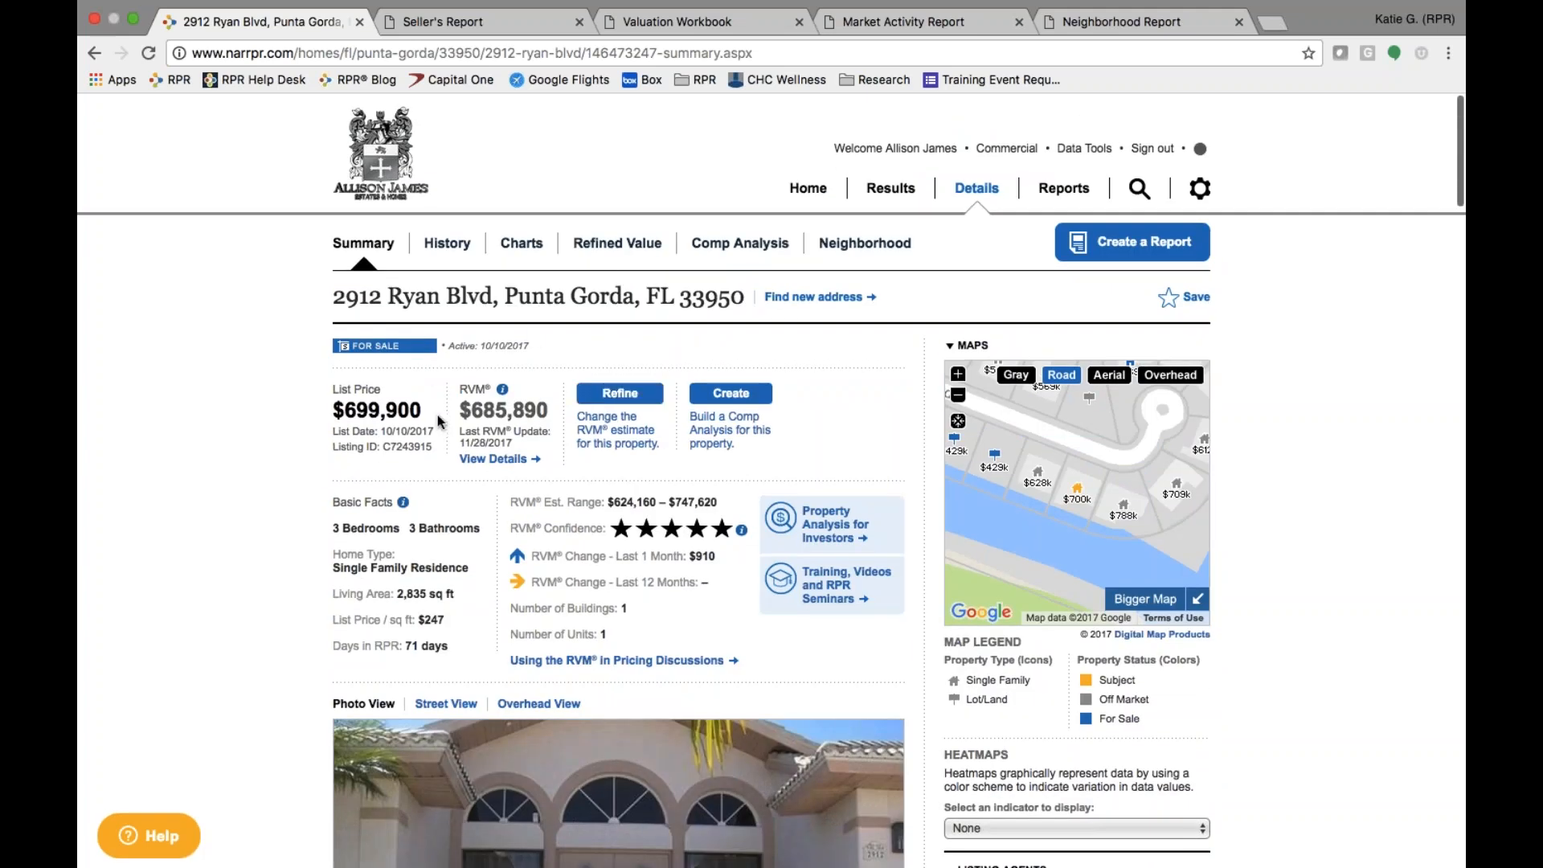
- Open the RVM details and scroll the sold comparables, the closest at $705,000
left_click_drag(461, 428, 517, 449)
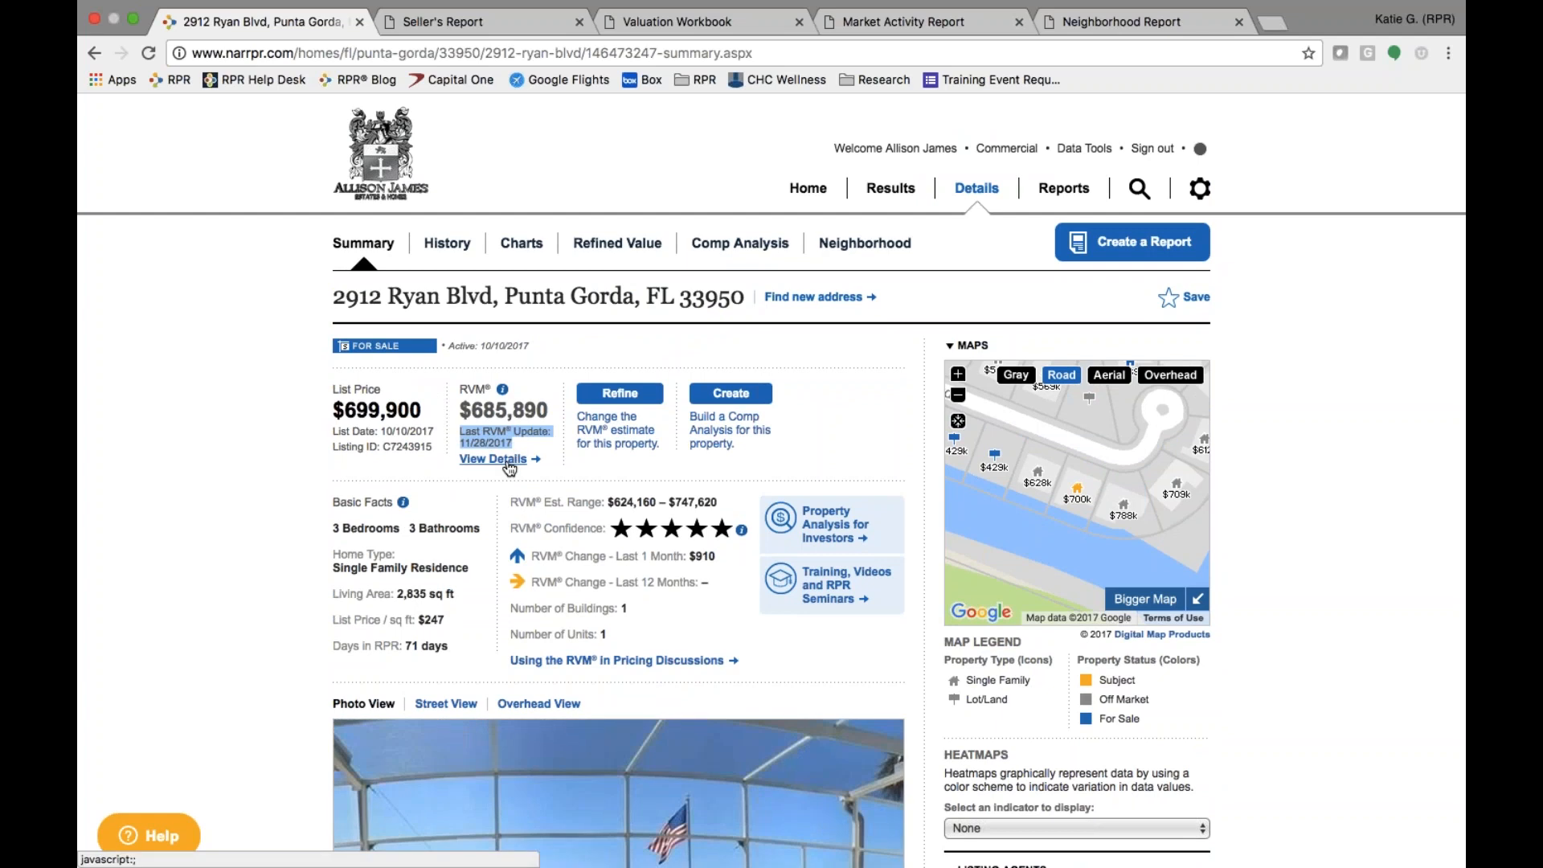
left_click(509, 458)
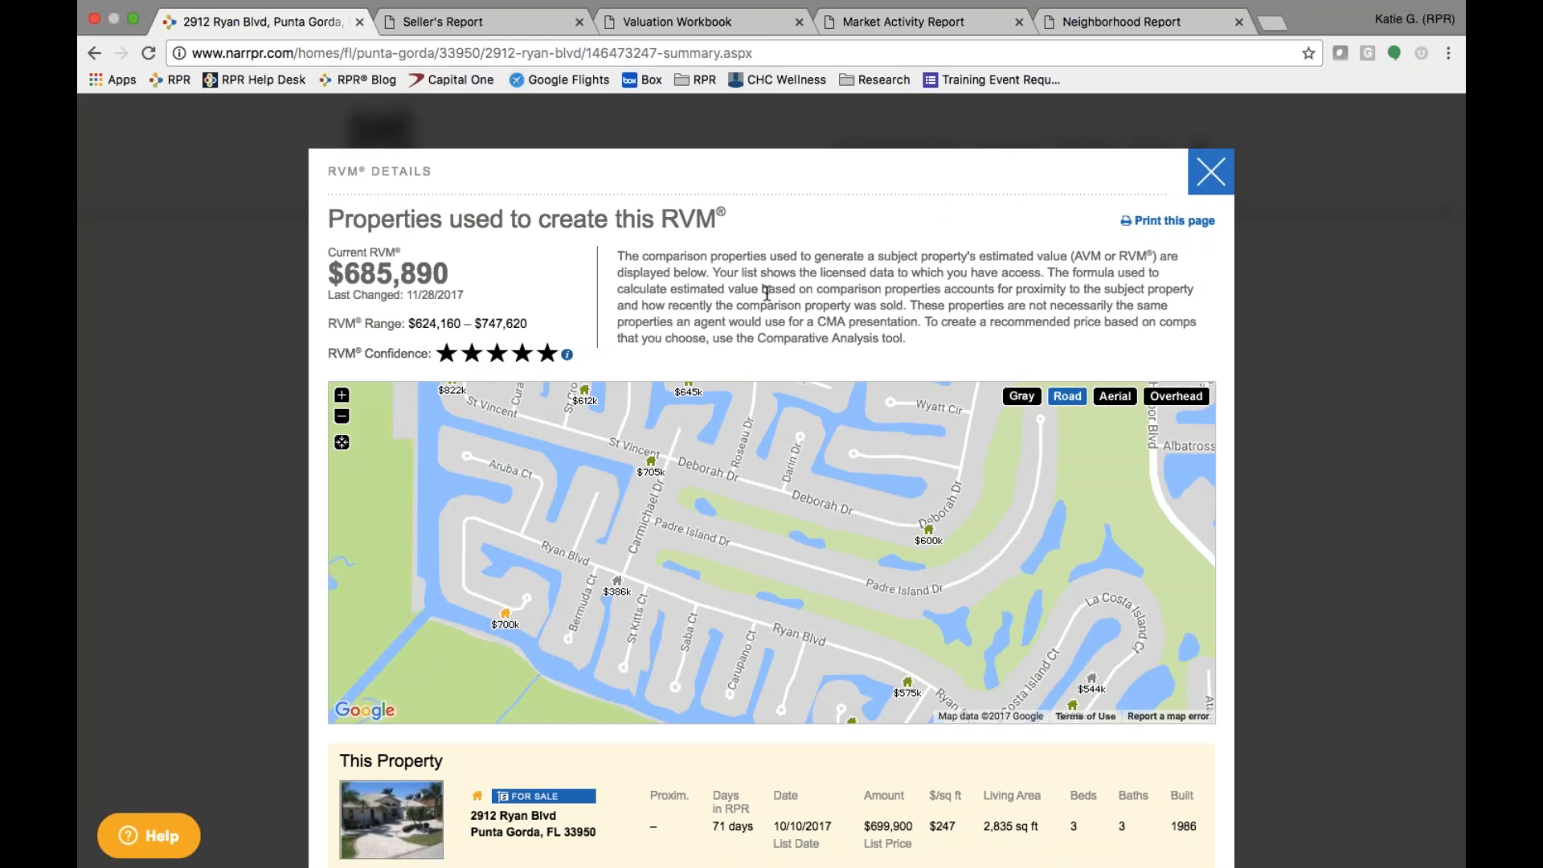
scroll(767, 294, "down", 3)
scroll(767, 294, "down", 5)
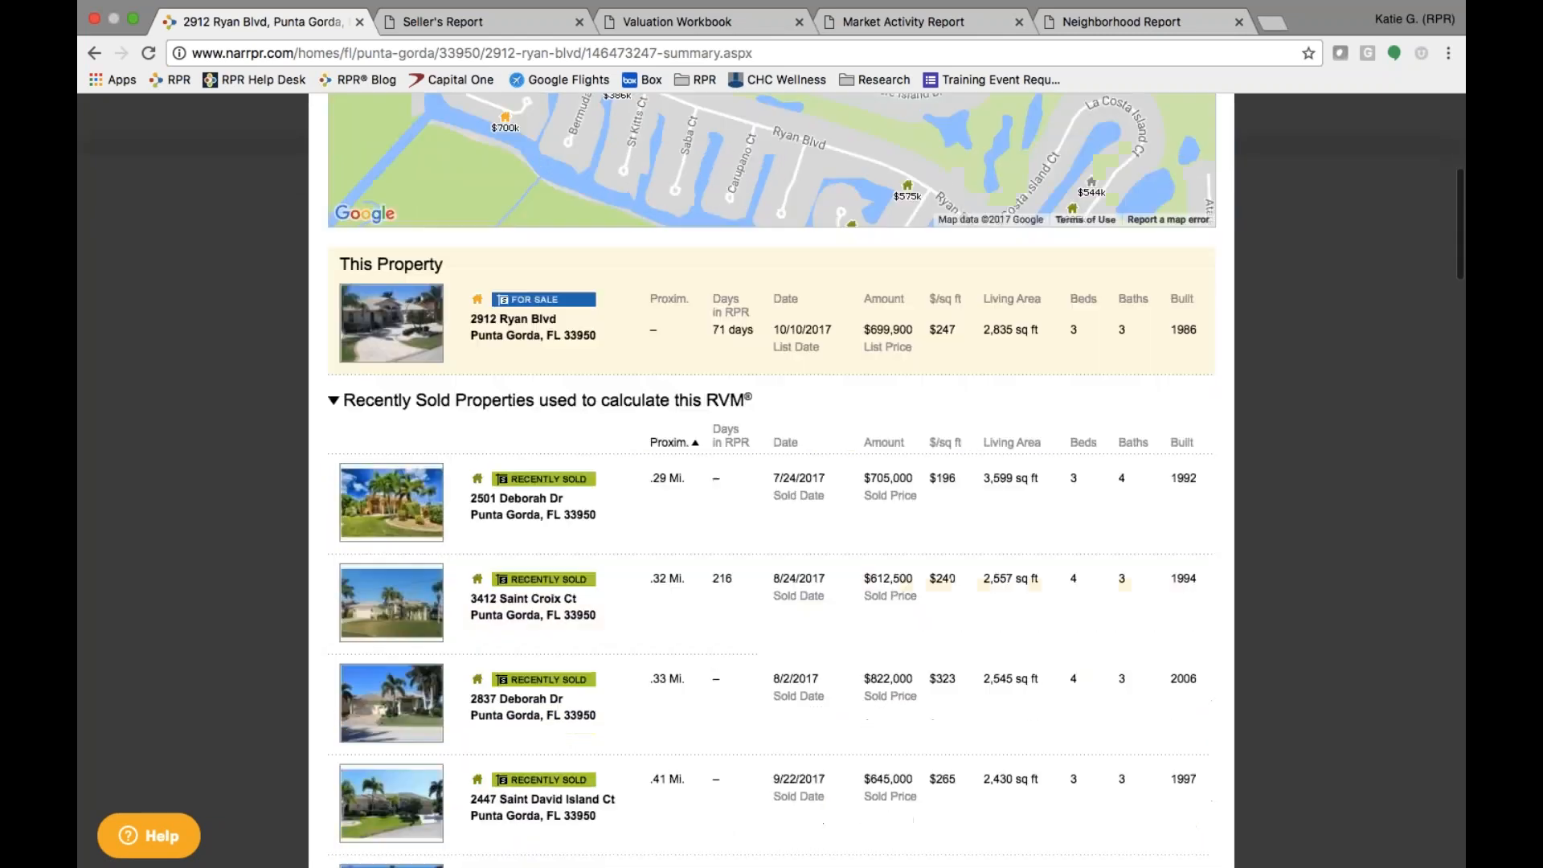
scroll(771, 482, "down", 5)
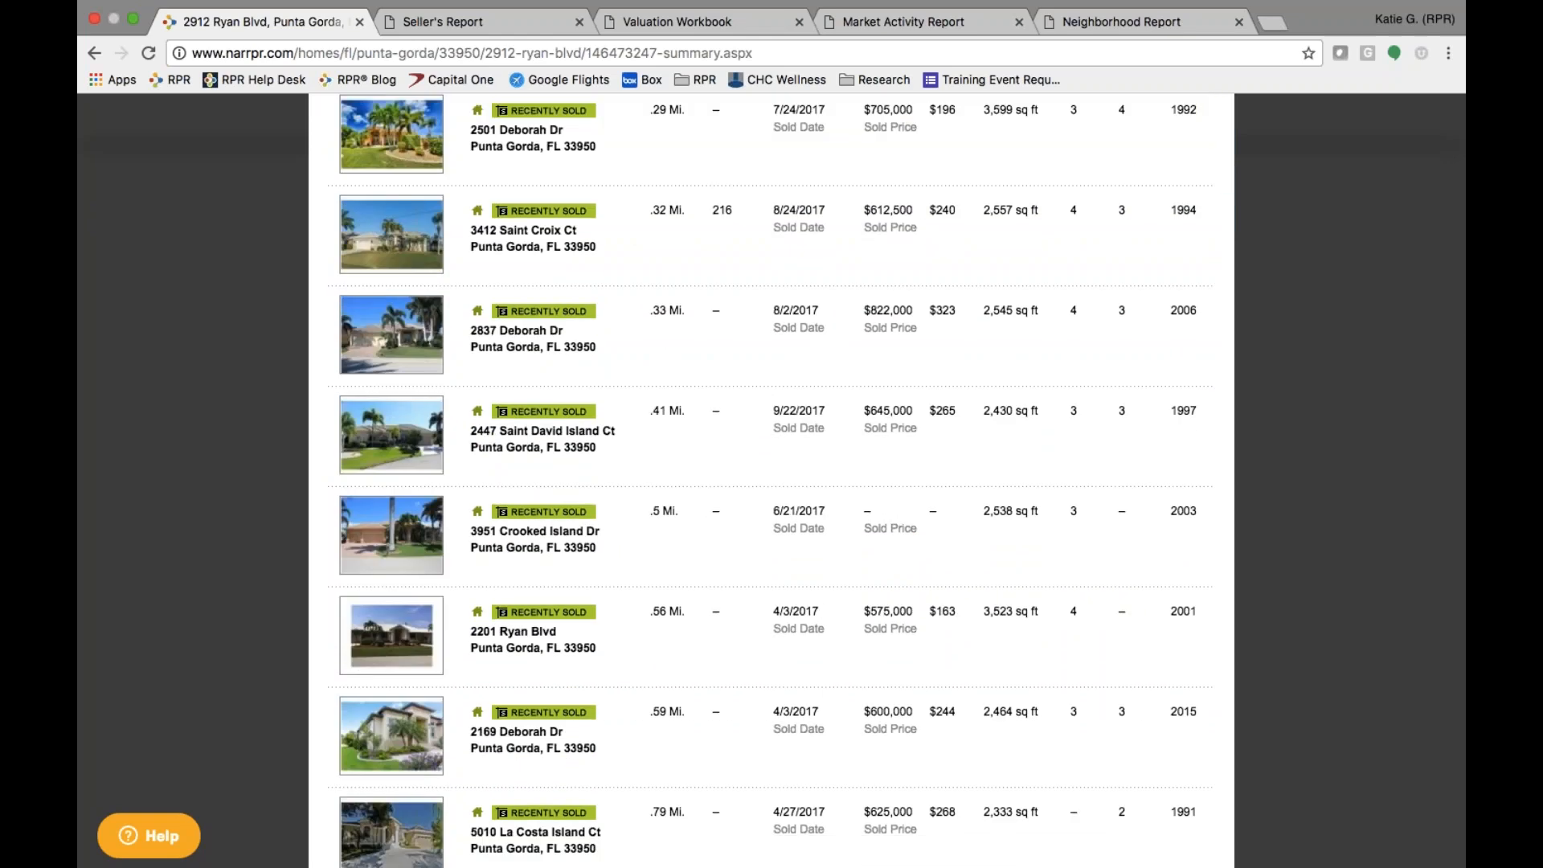
scroll(380, 233, "up", 10)
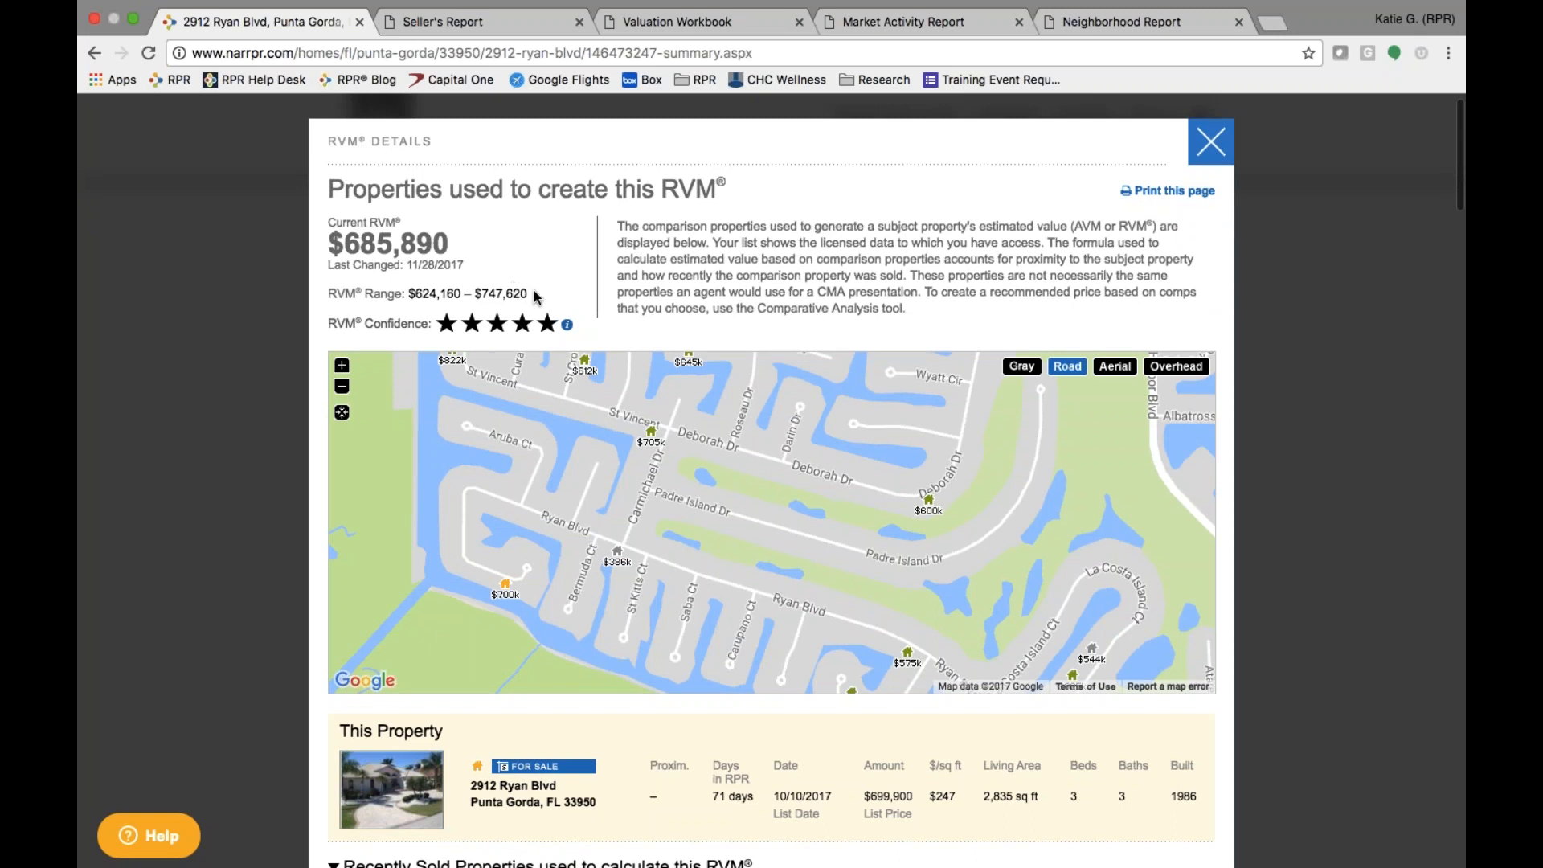
mouse_move(567, 327)
- Close the RVM details, returning to the $685,890 RVM on the summary
scroll(463, 734, "down", 10)
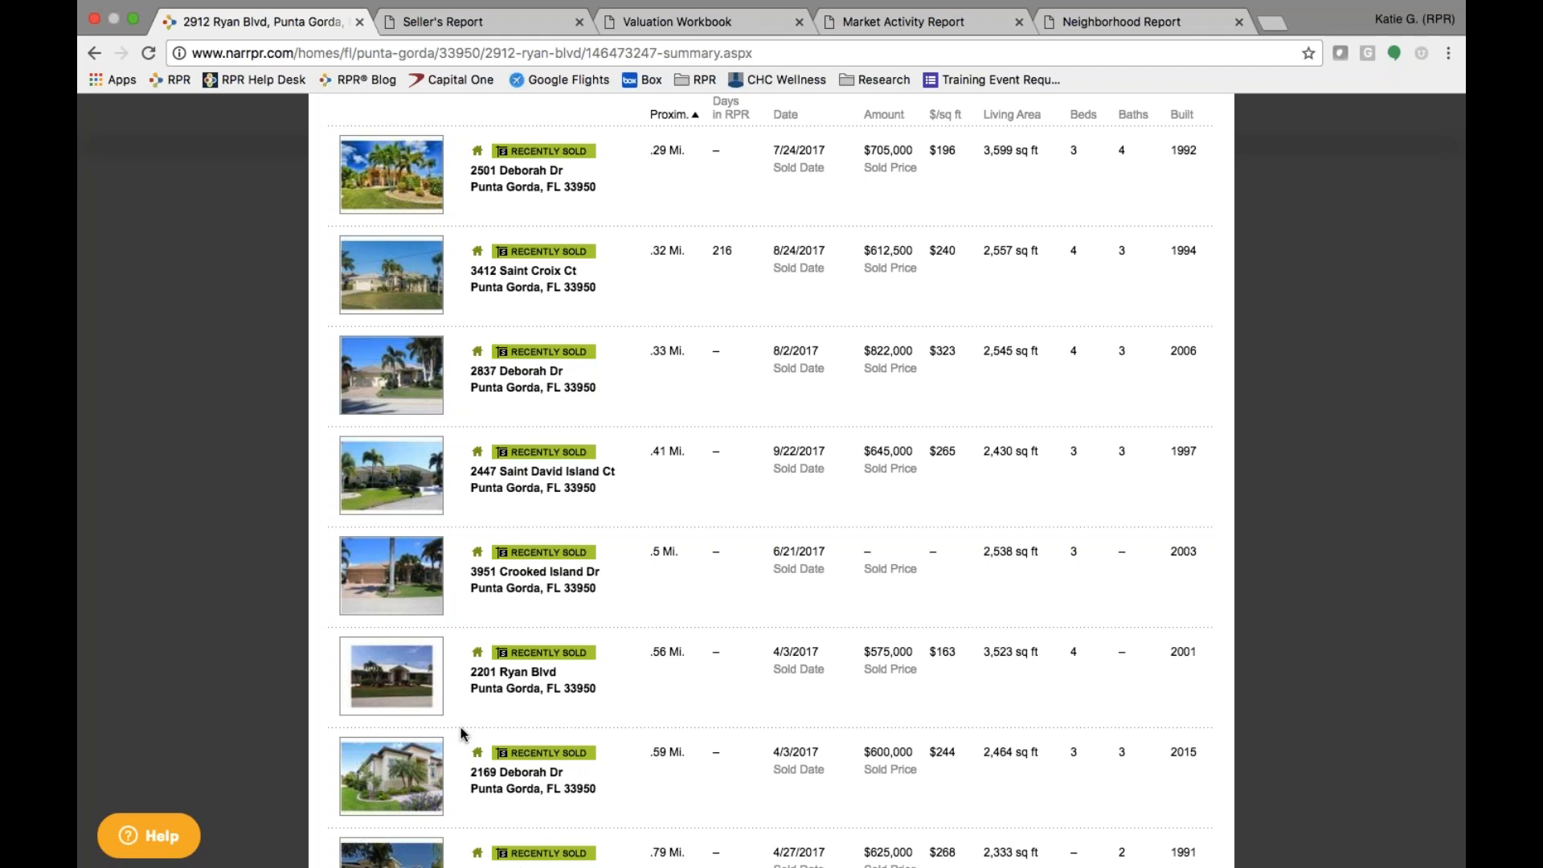
scroll(462, 733, "up", 10)
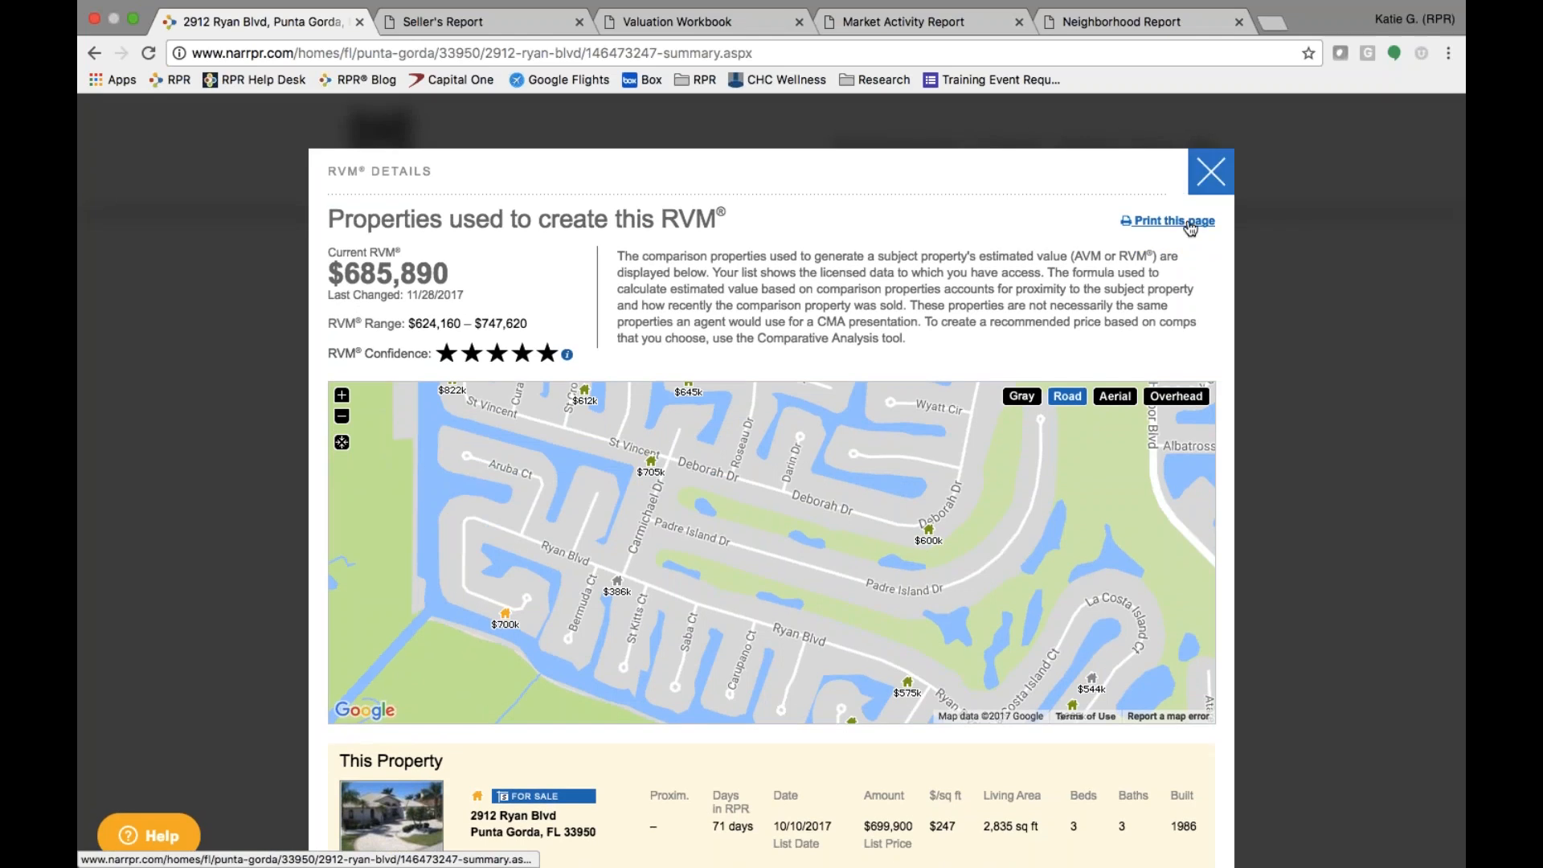
left_click(1211, 172)
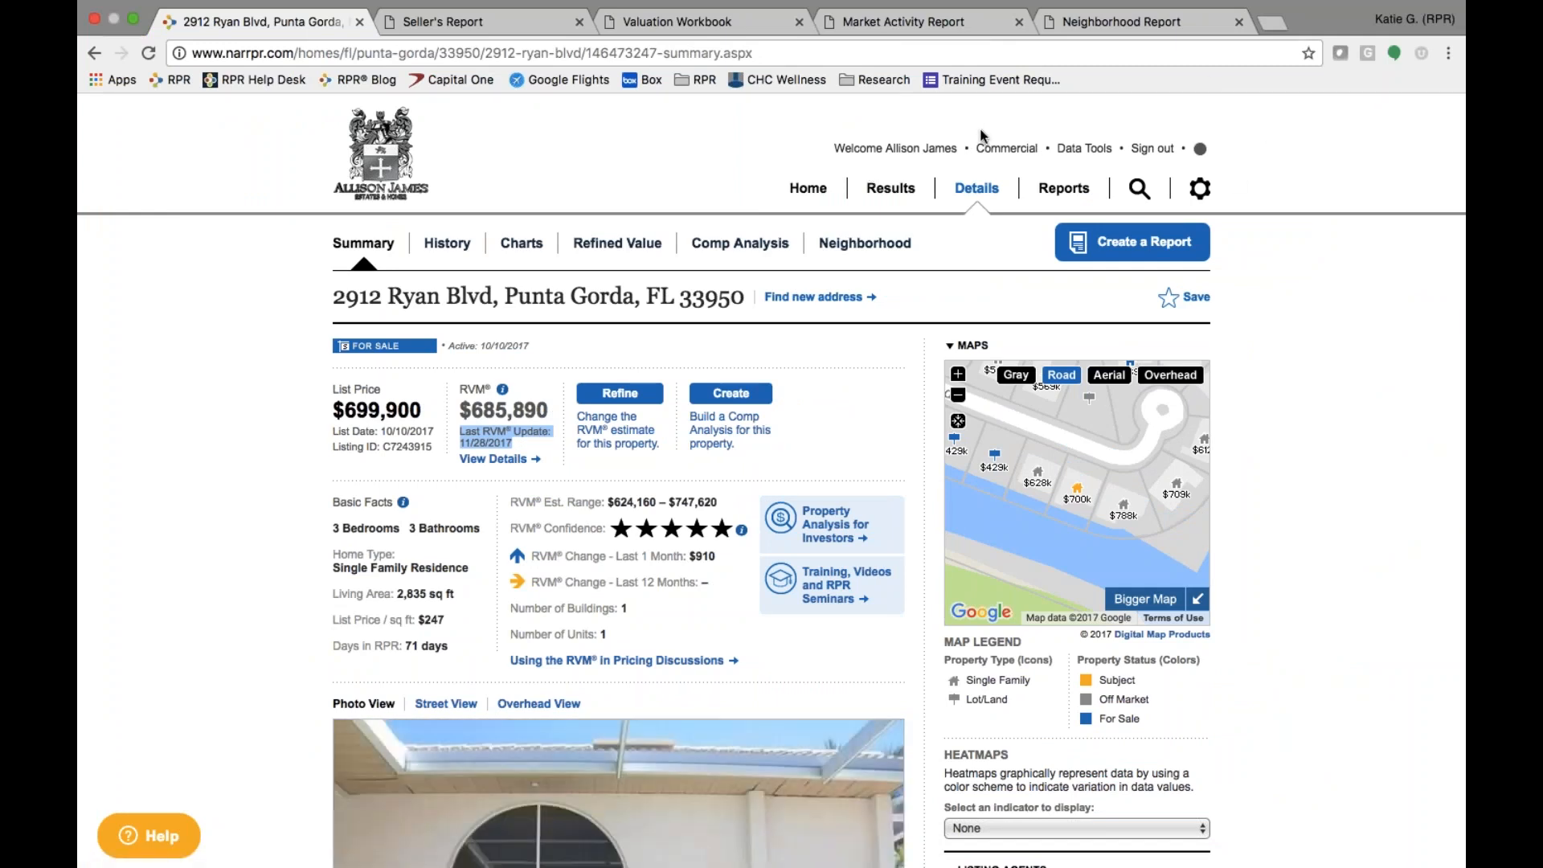
- Go to RPR's commercial Reports page and change the address the report is for
left_click(1017, 151)
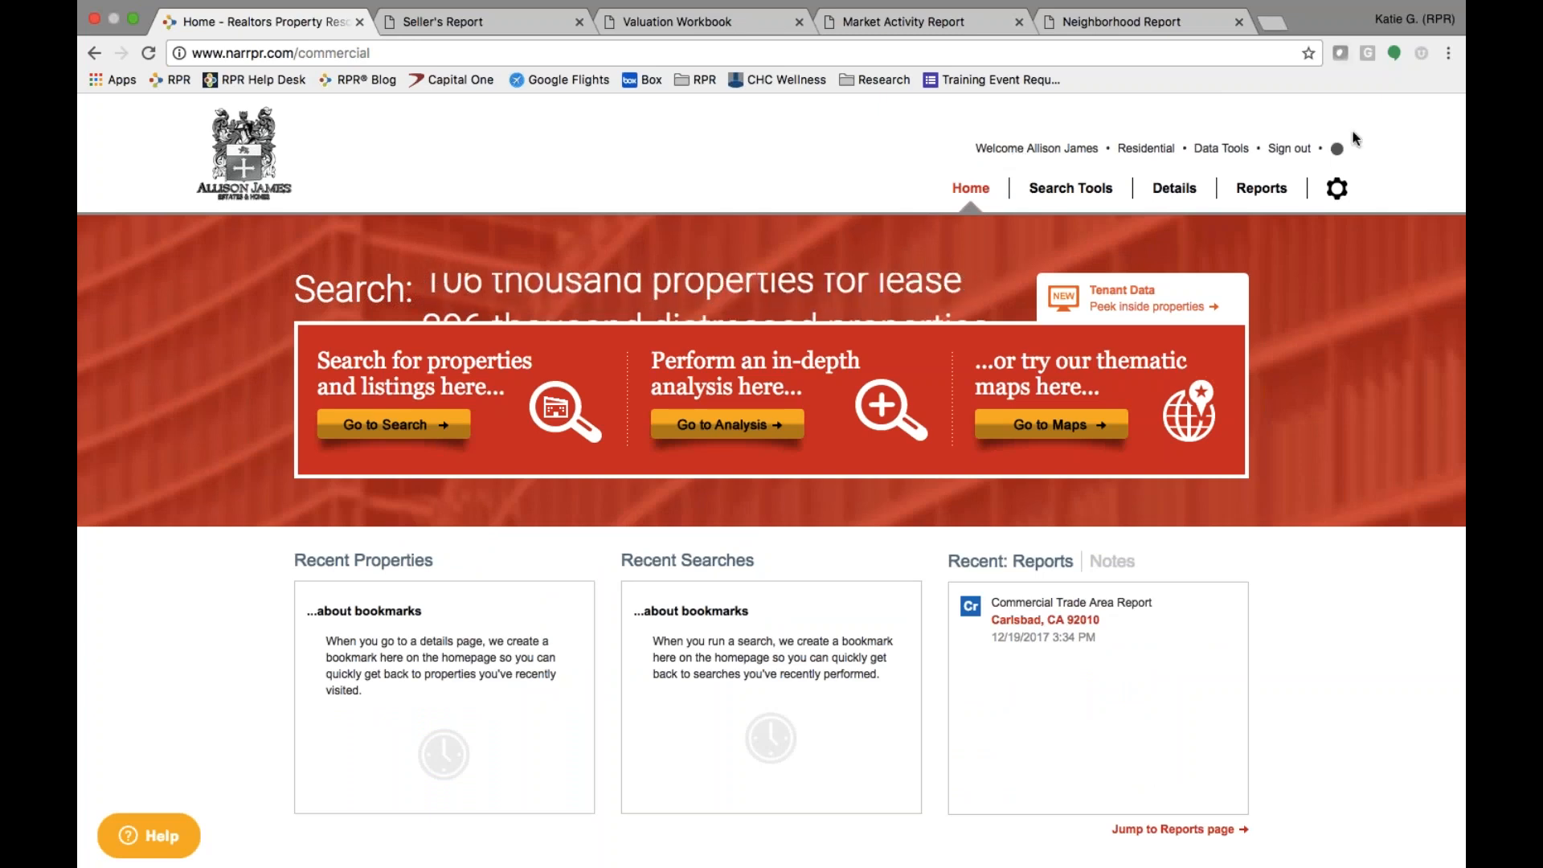
left_click(1265, 194)
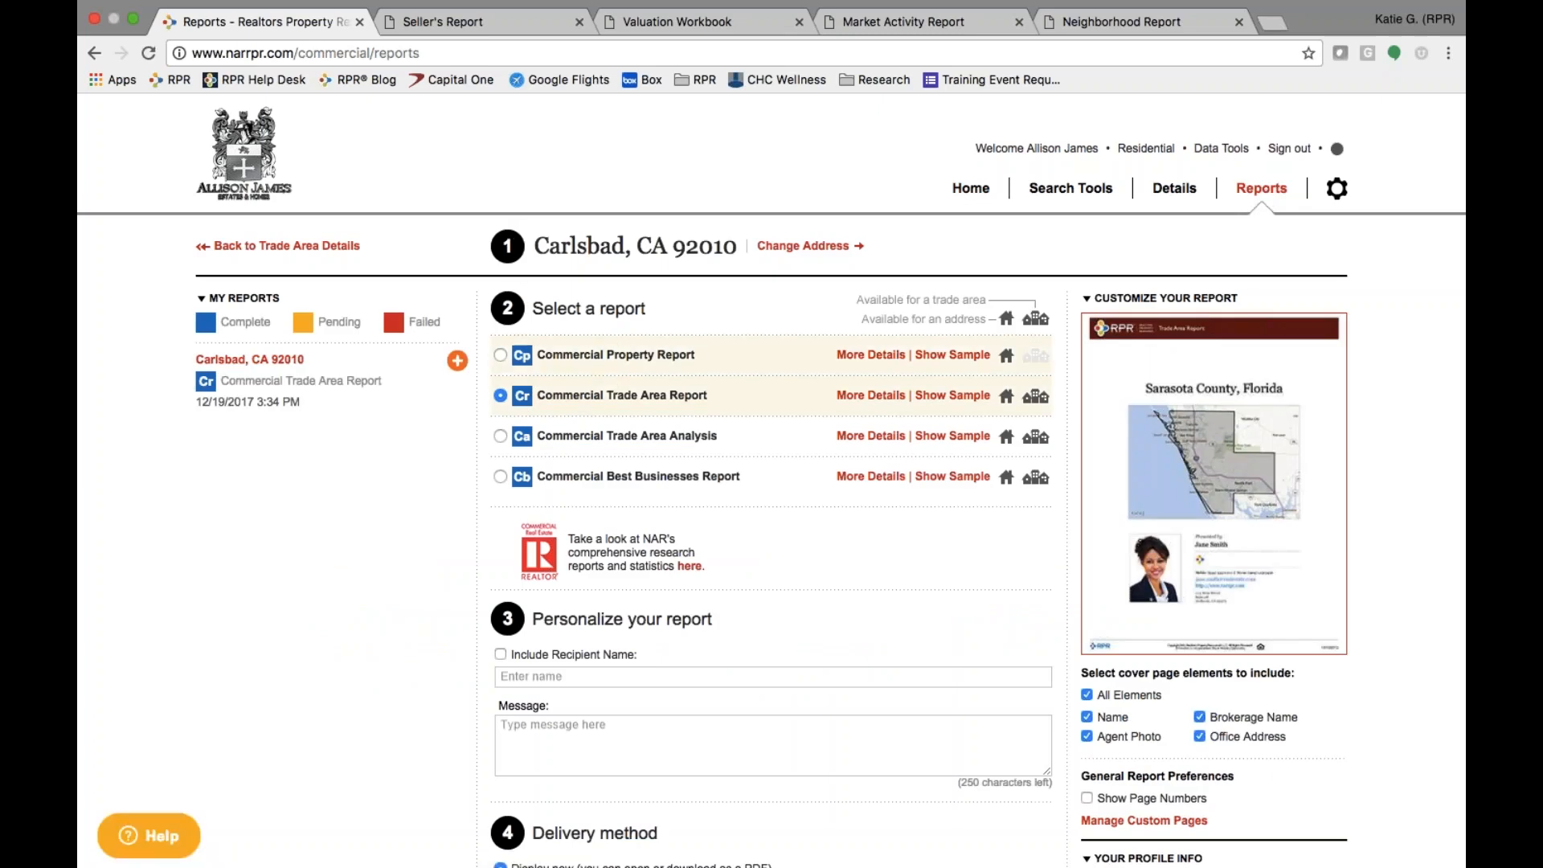
left_click(807, 250)
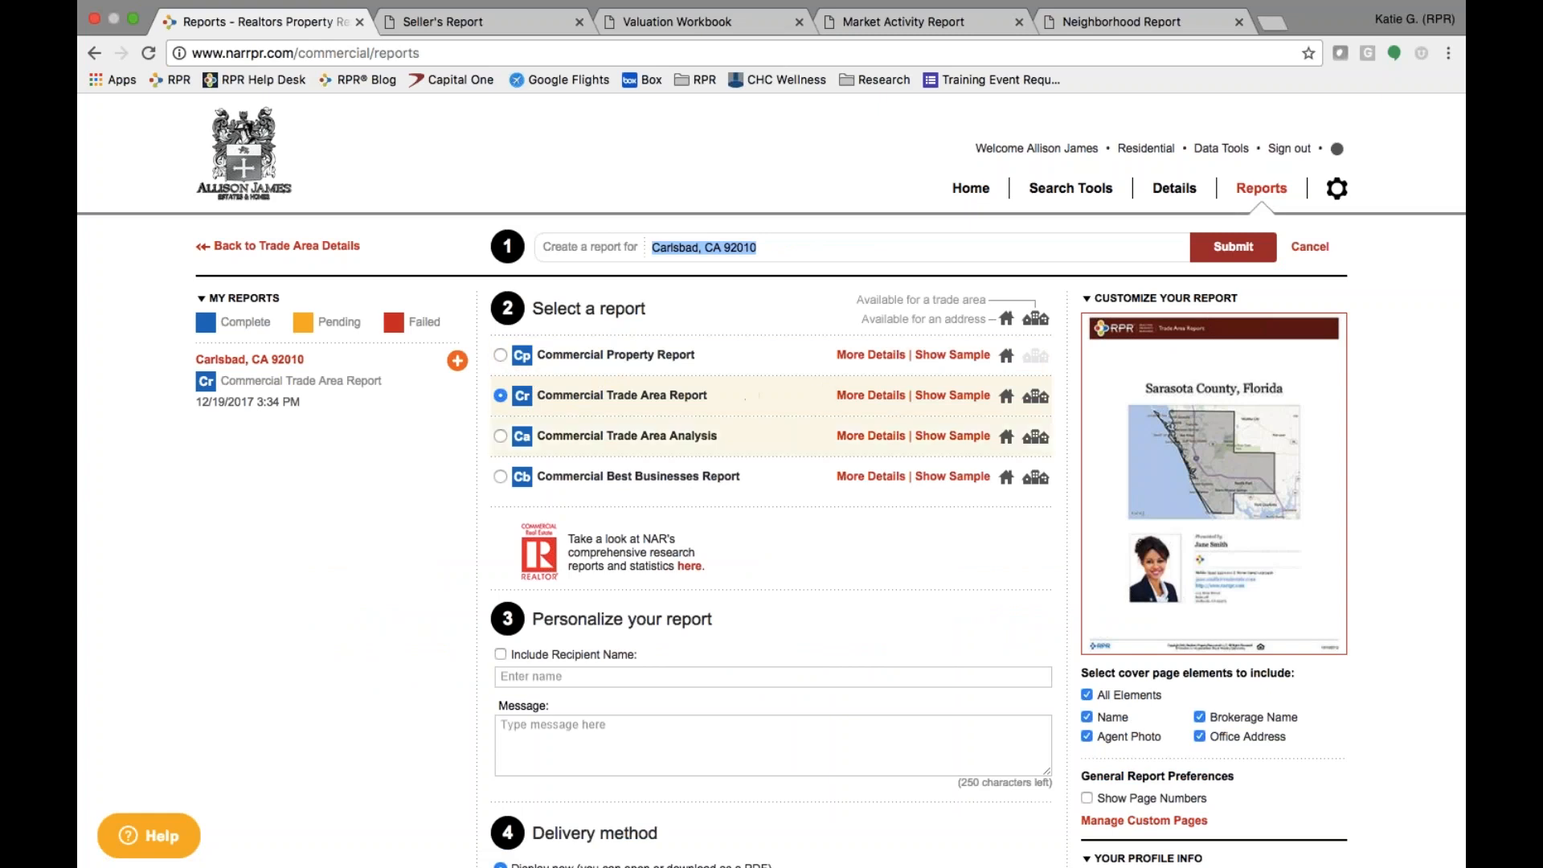
- Review the Commercial Trade Area Report's elements and open the saved Carlsbad, CA 92010 report
left_click(854, 397)
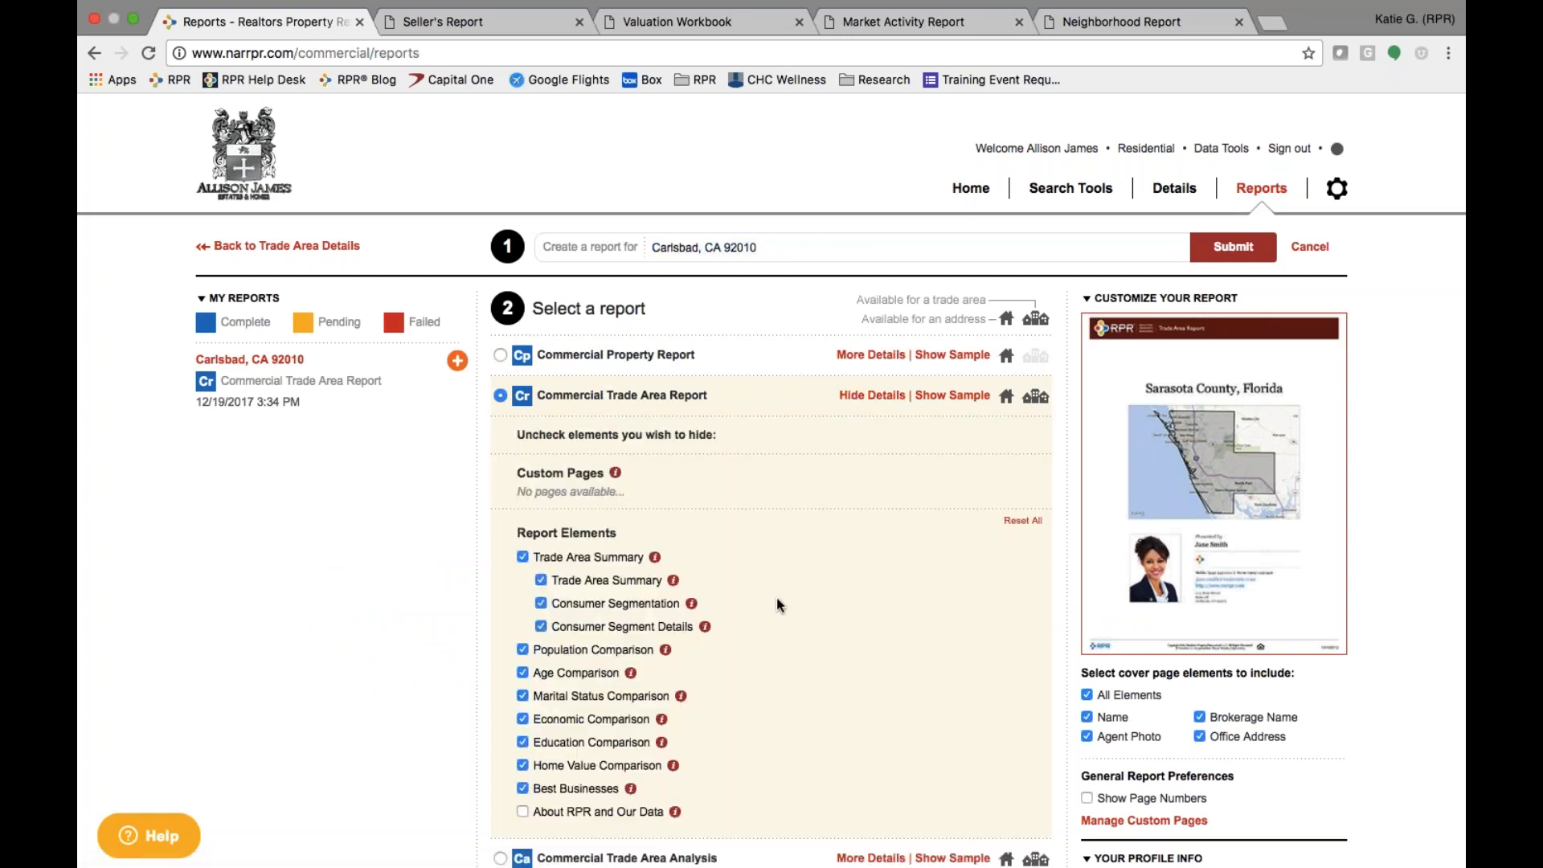
scroll(777, 604, "down", 10)
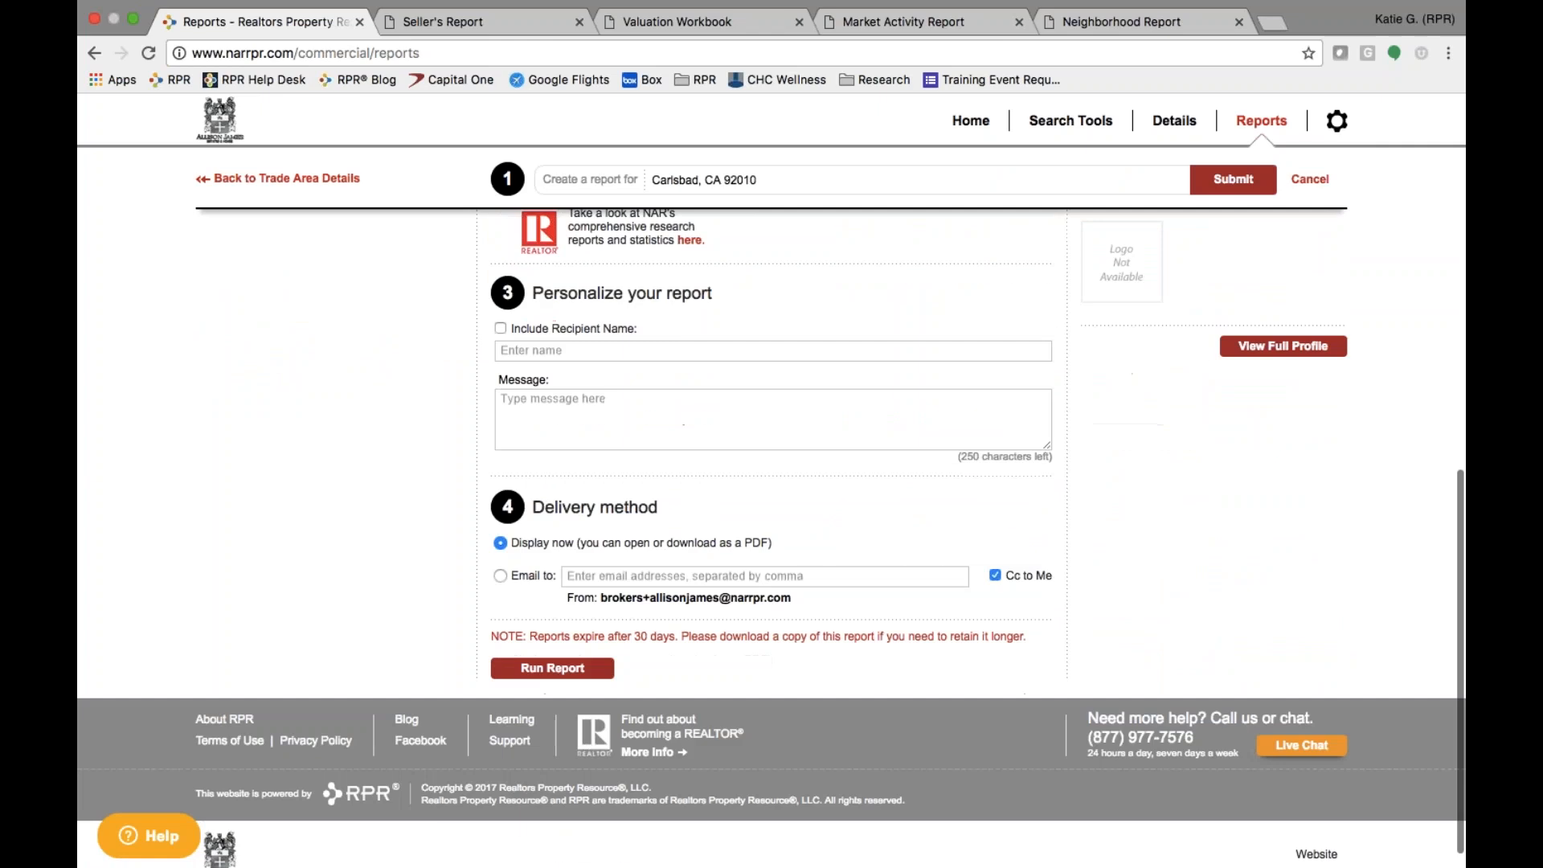
scroll(771, 522, "up", 10)
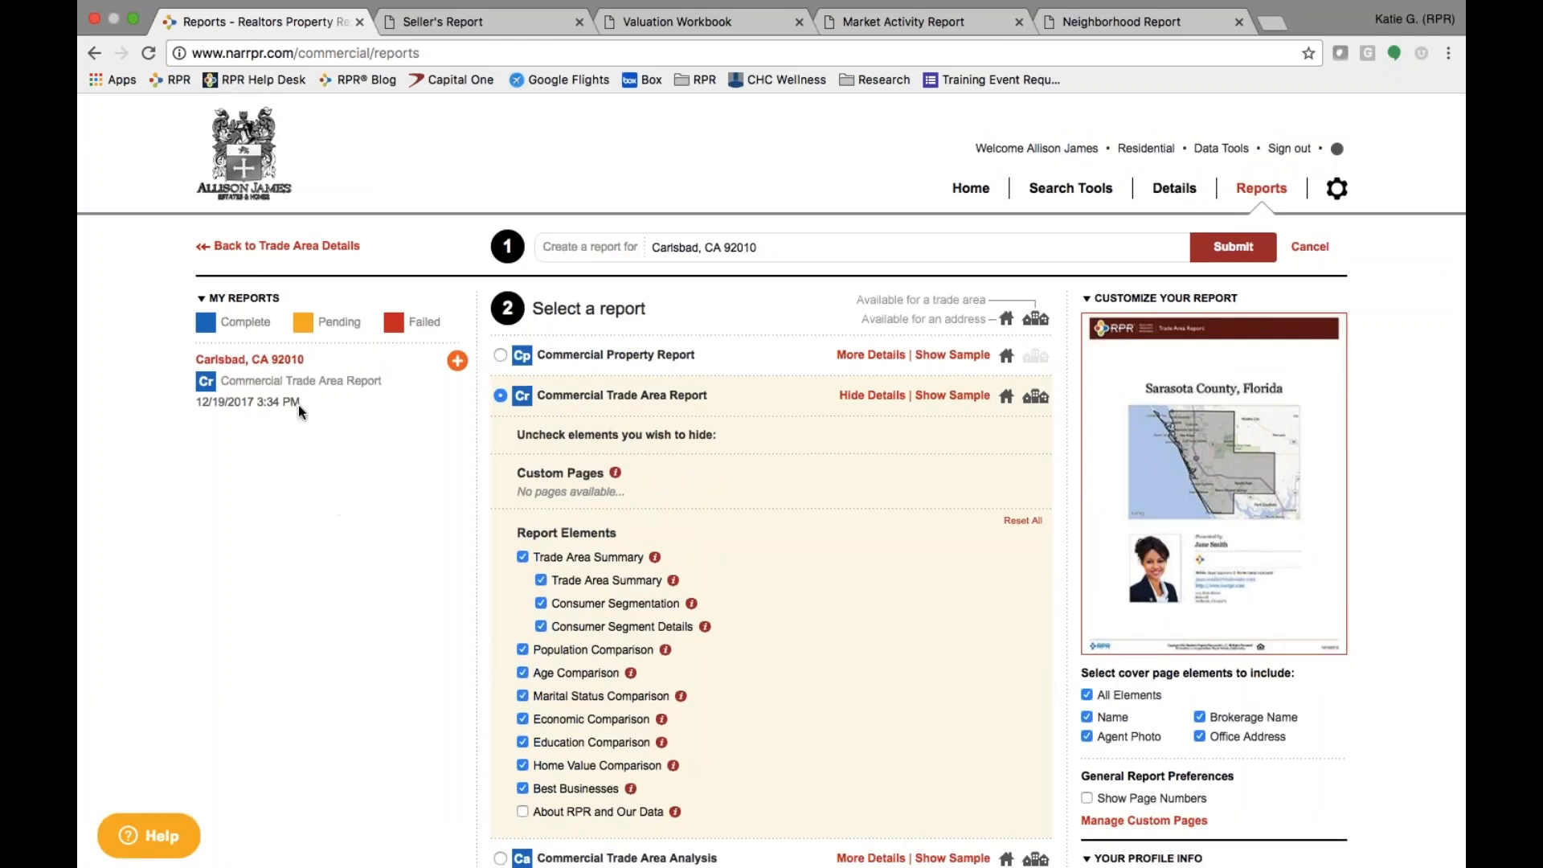
left_click(266, 361)
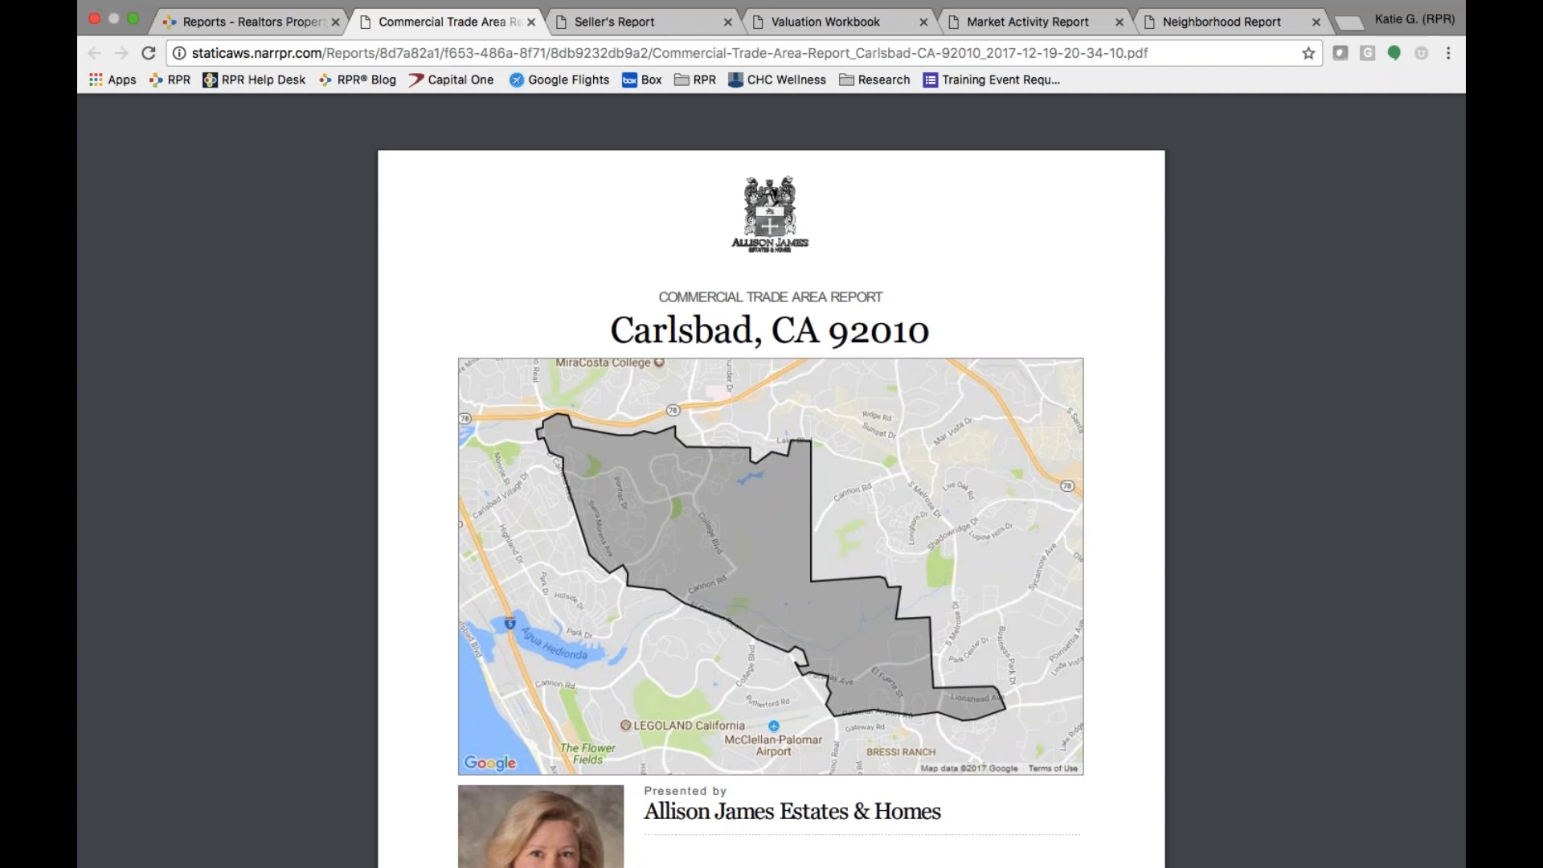
- Review the PDF's Trade Area Report and Soccer Moms pages, then return to slide 15
scroll(610, 408, "down", 3)
scroll(610, 408, "down", 9)
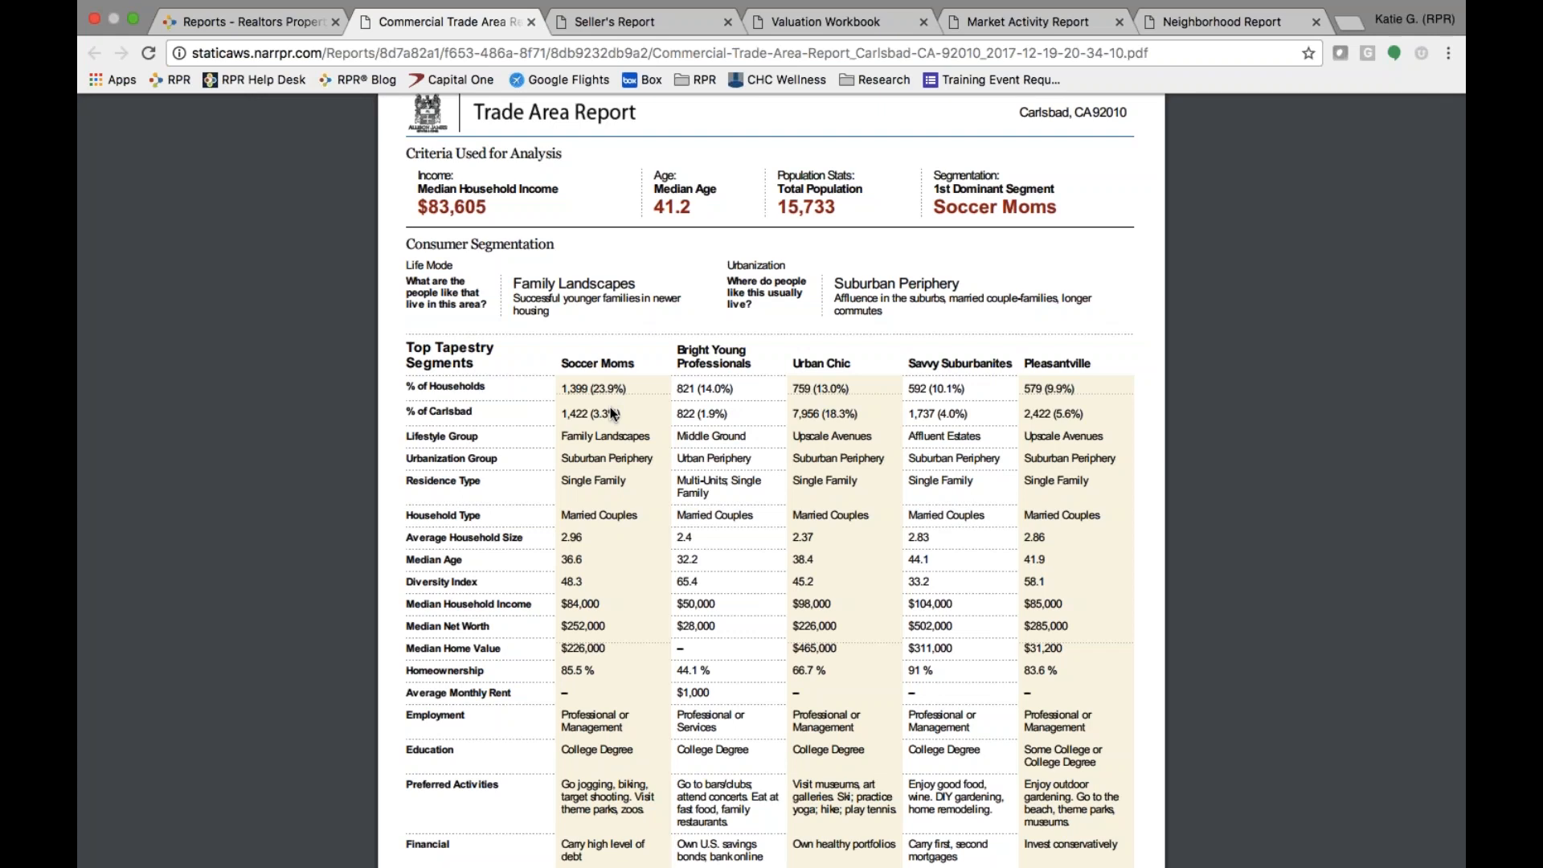
scroll(610, 413, "down", 4)
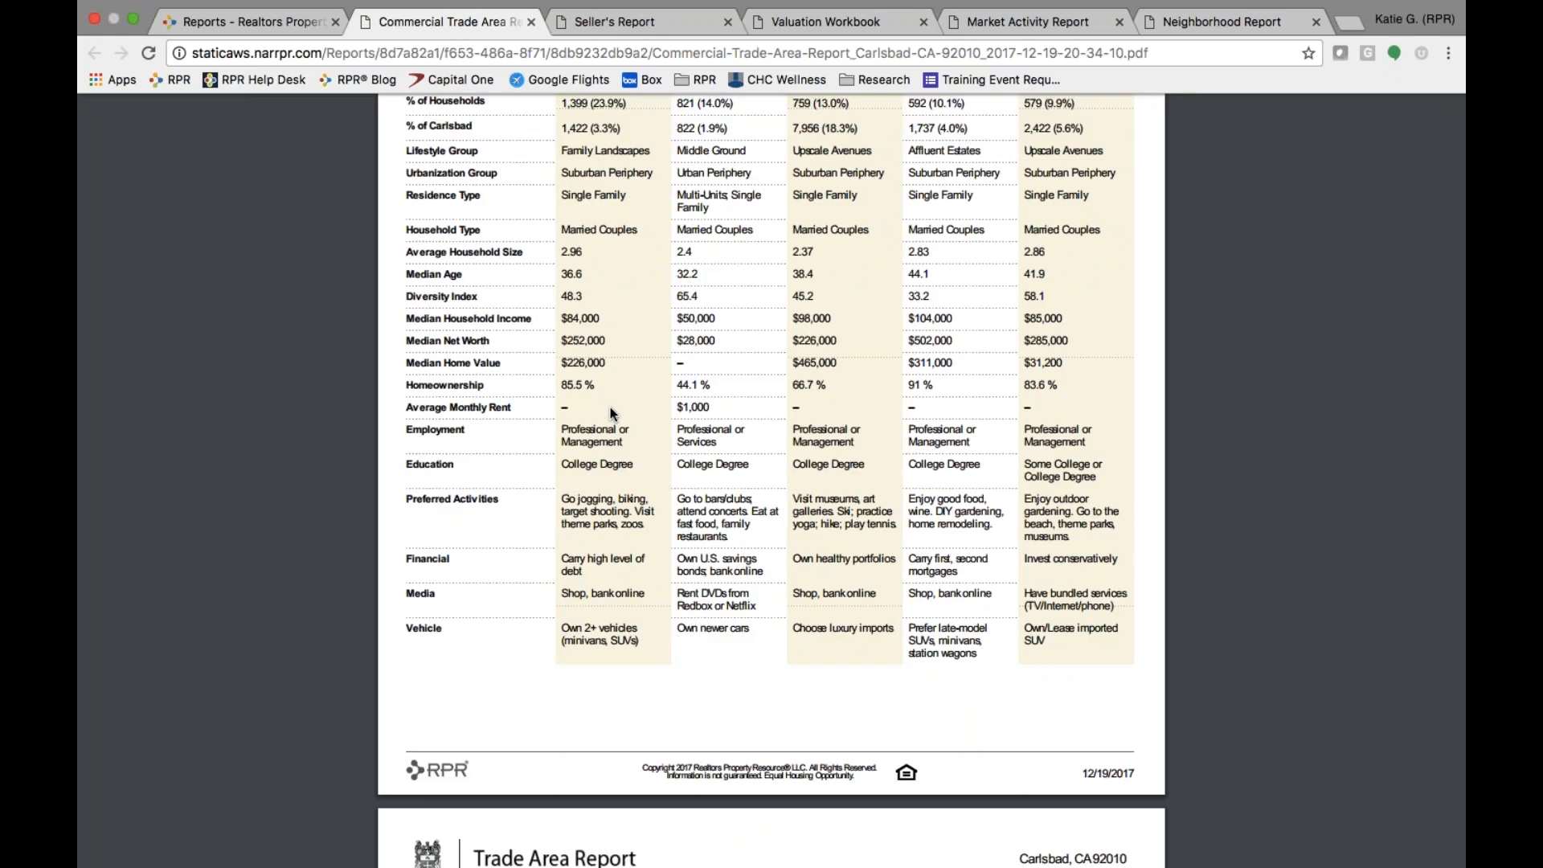
scroll(610, 413, "down", 6)
scroll(610, 413, "down", 4)
scroll(610, 411, "down", 3)
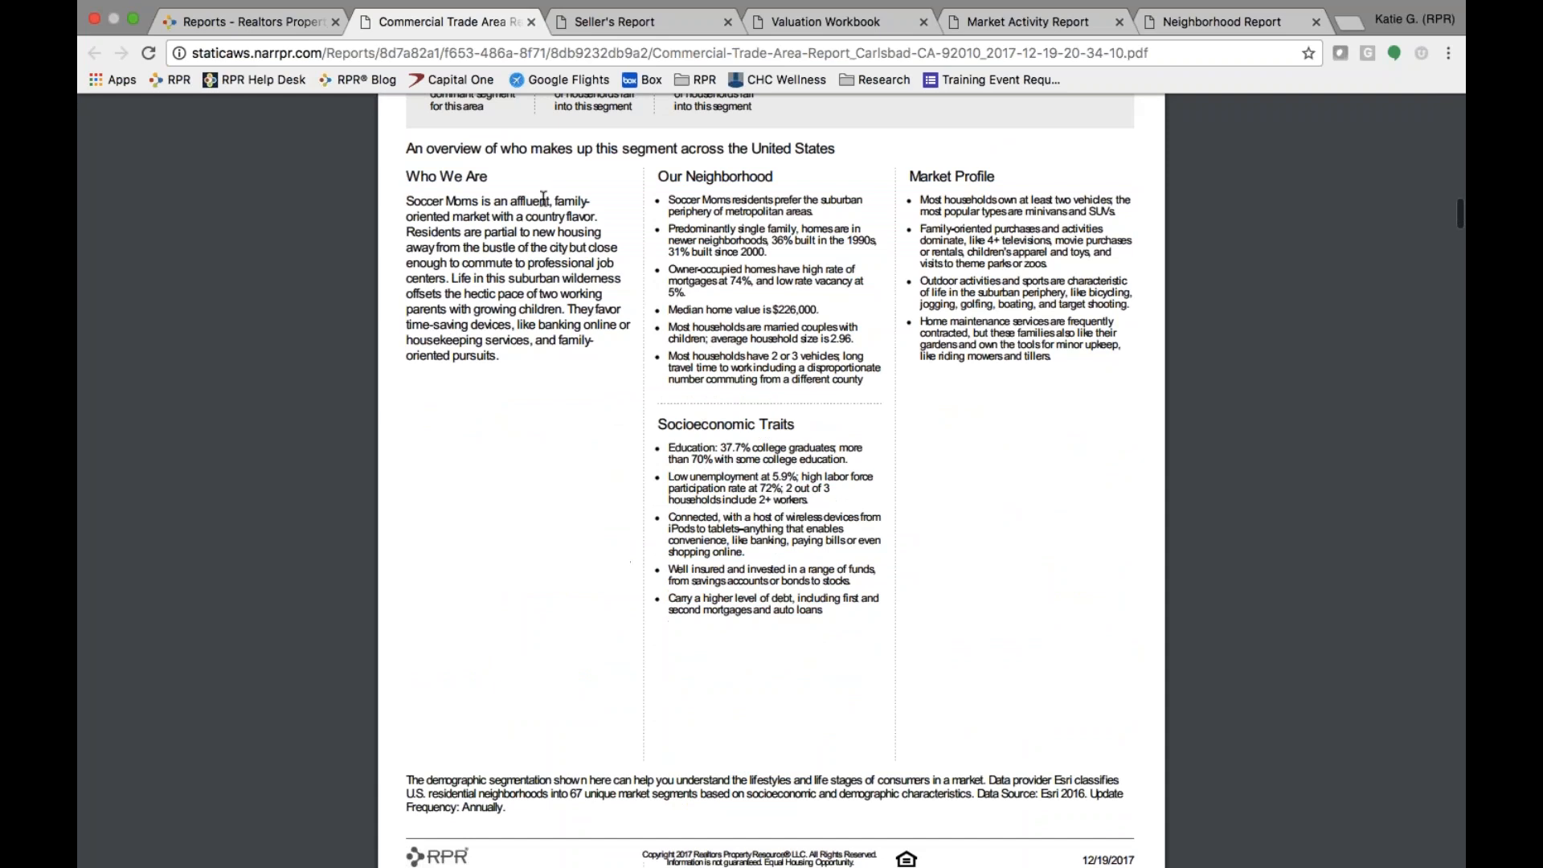
scroll(518, 189, "up", 2)
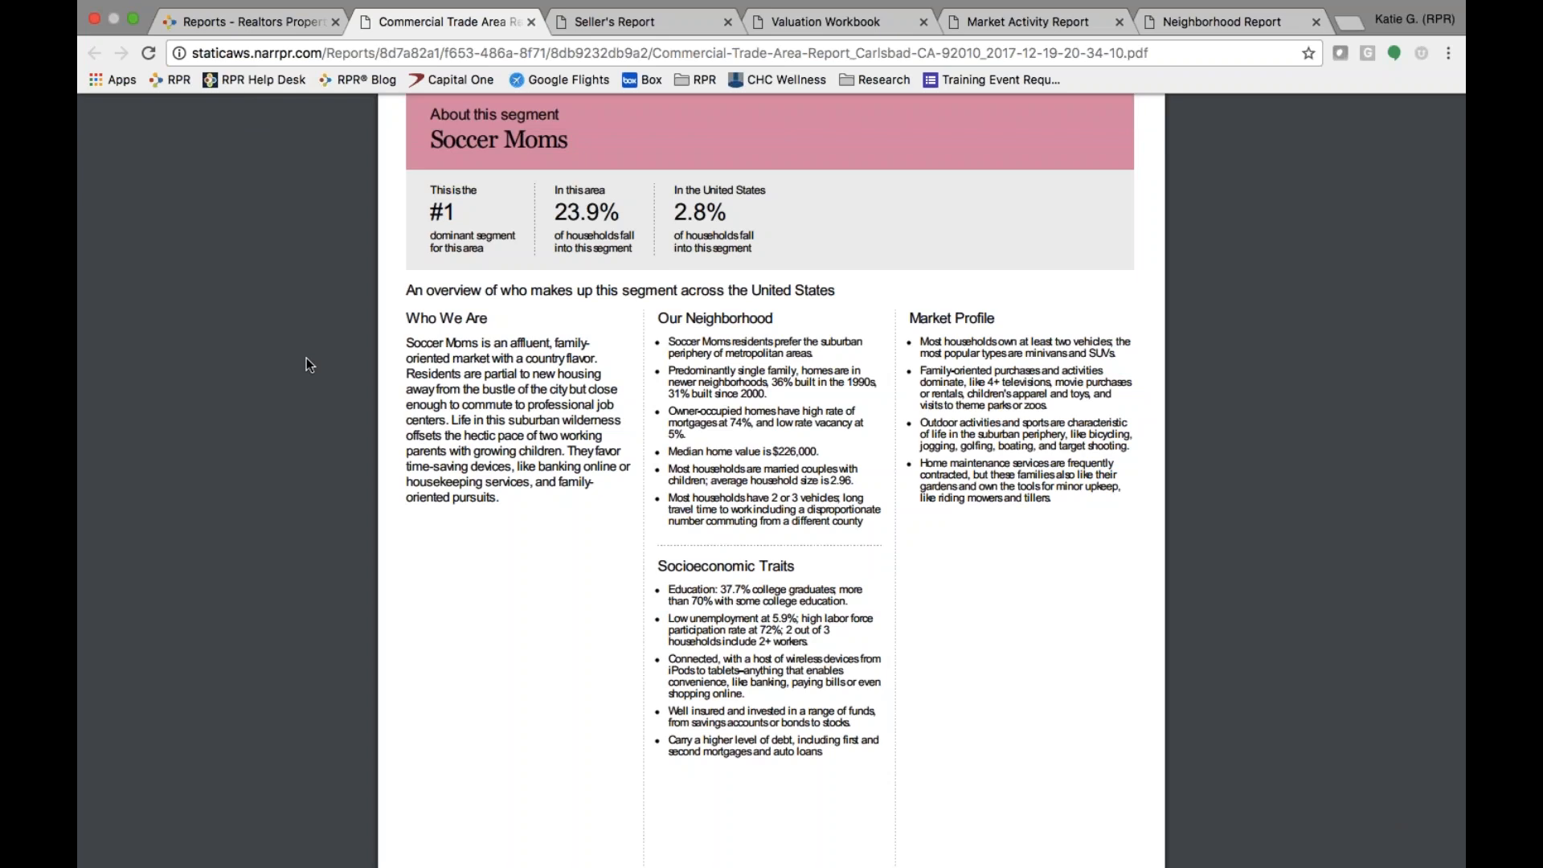
key("ctrl+Left")
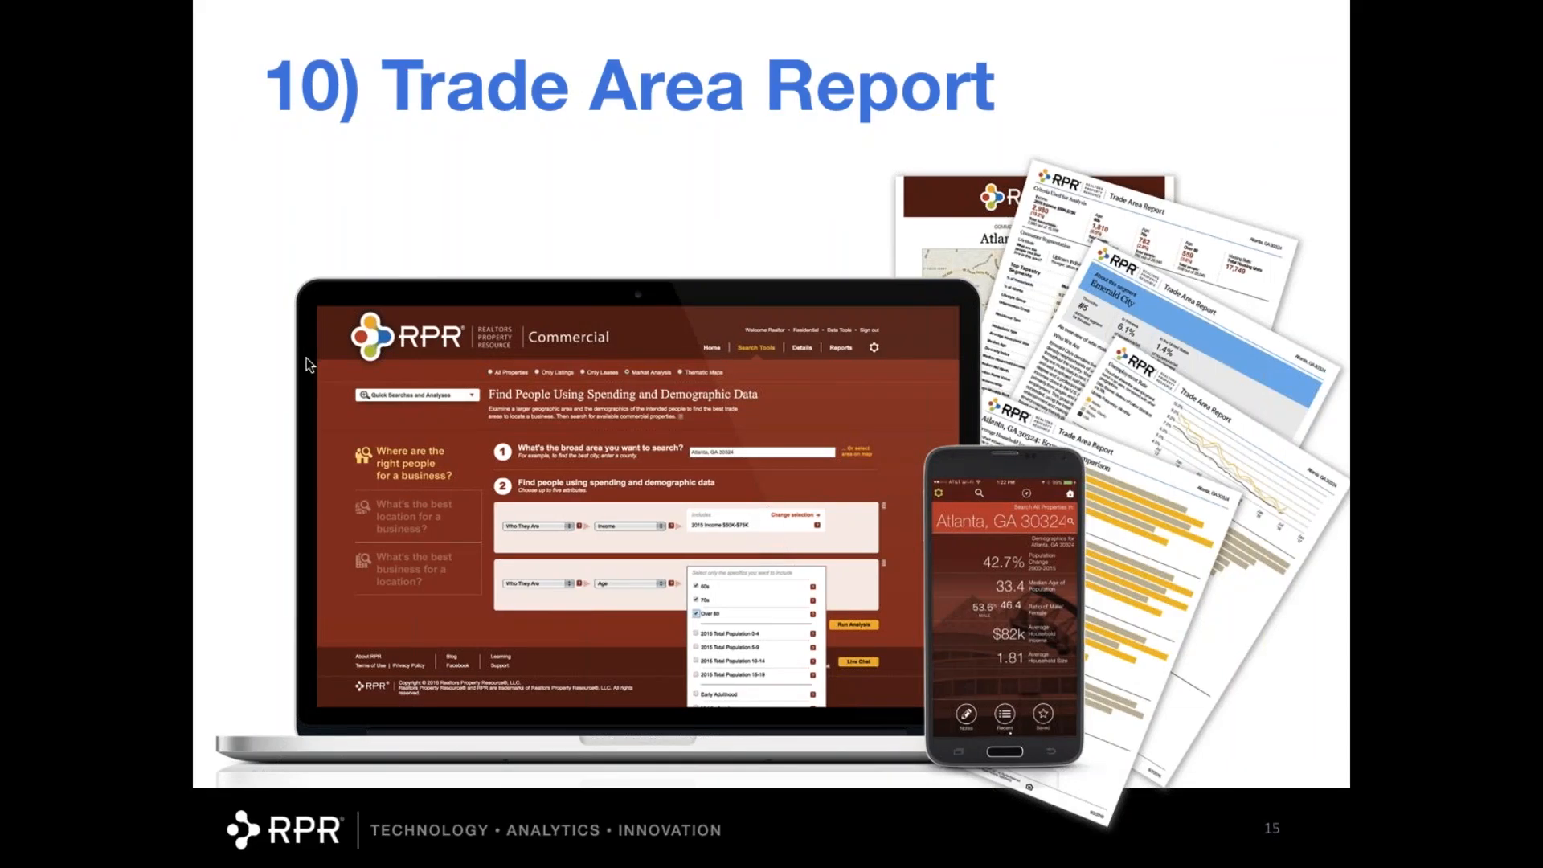
key("ctrl+Right")
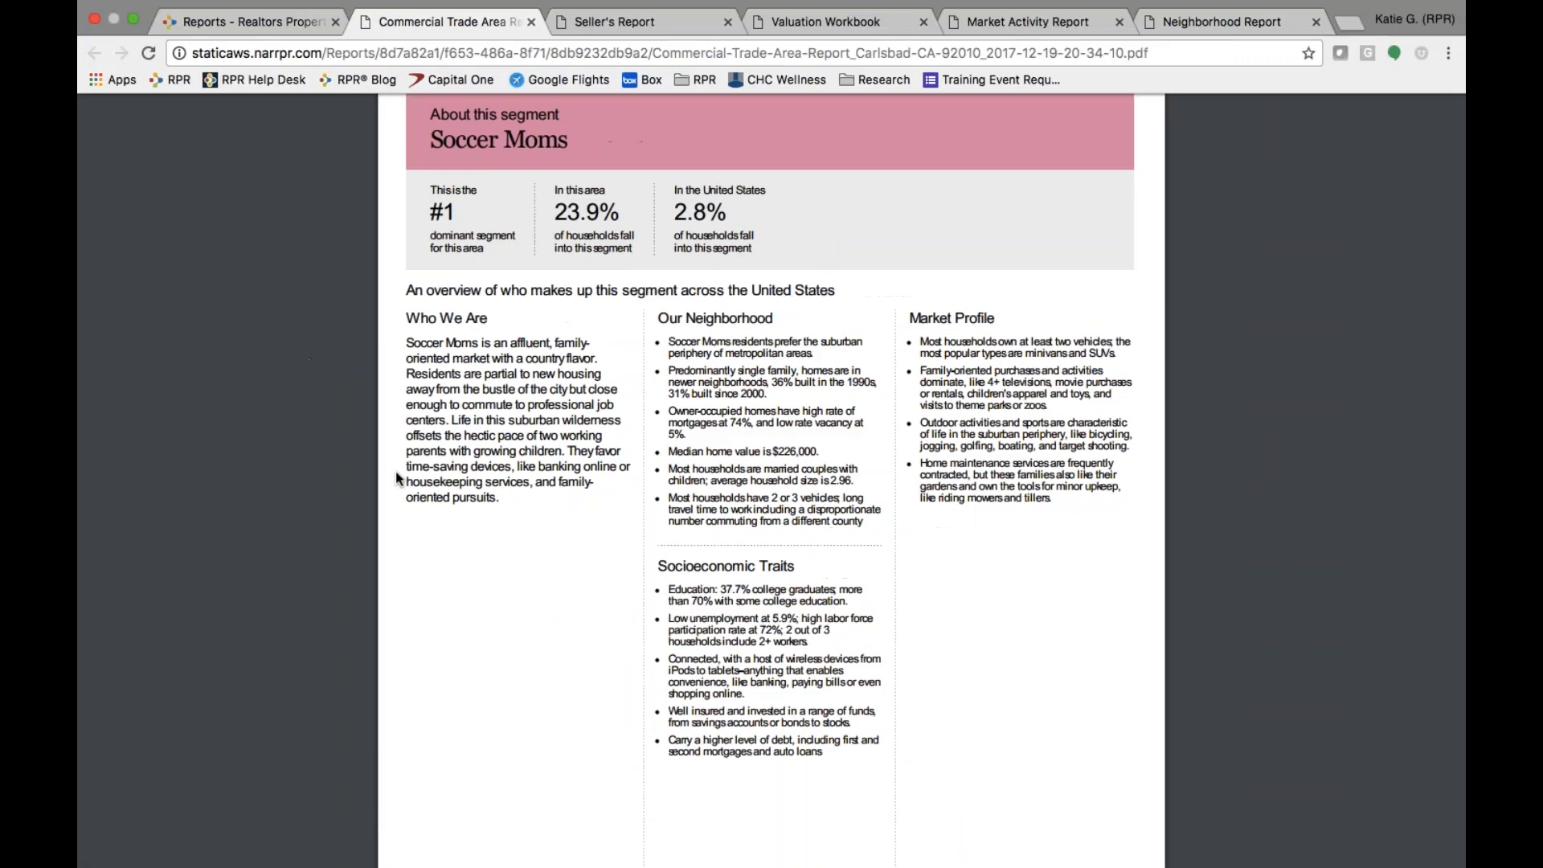
left_click(202, 16)
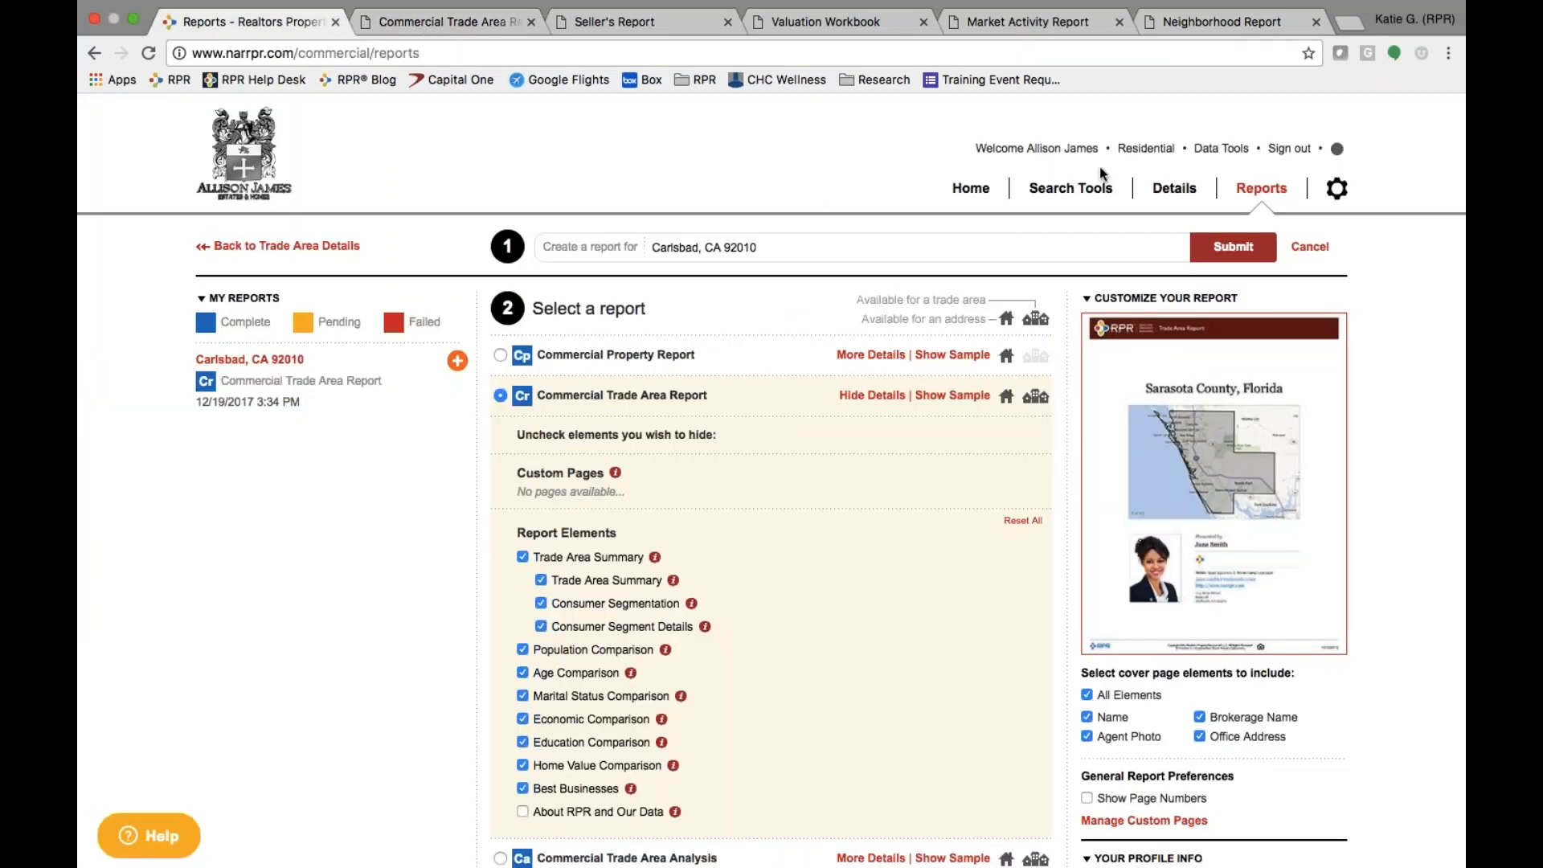
left_click(1152, 151)
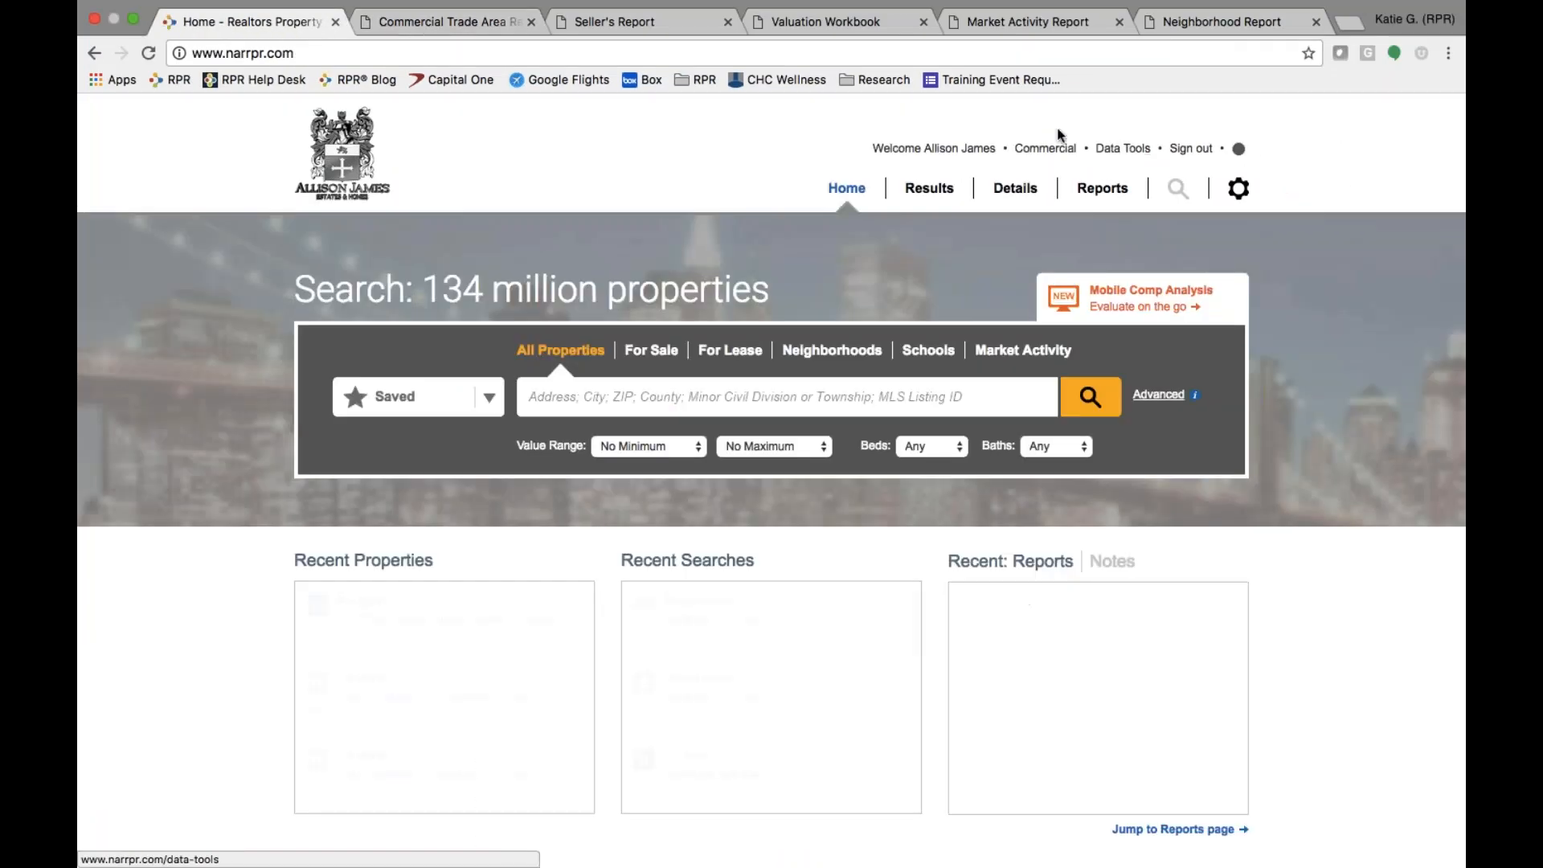
left_click(1046, 150)
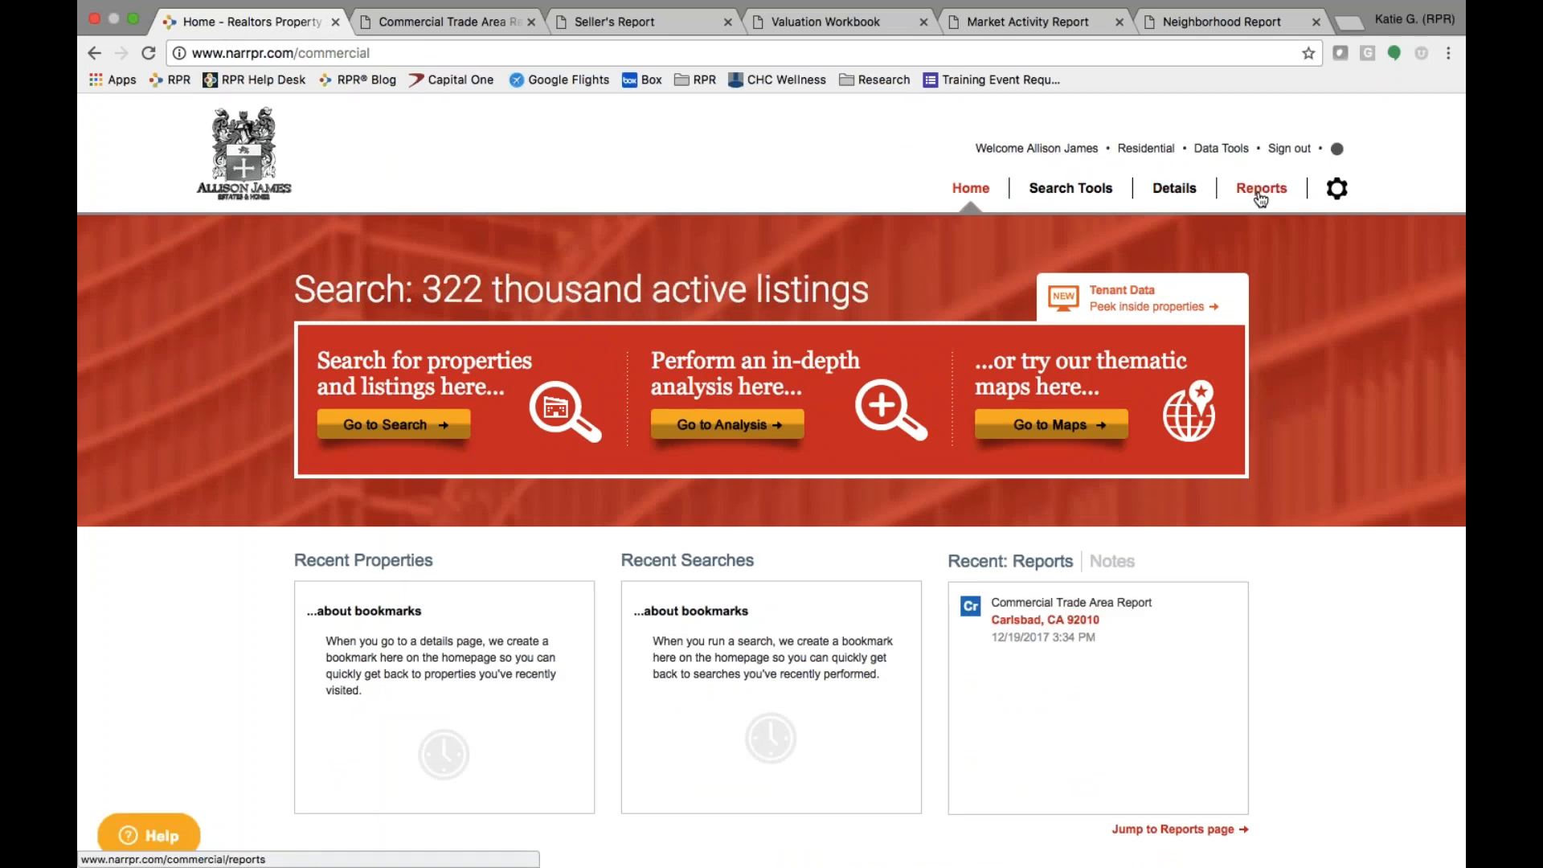
left_click(1260, 193)
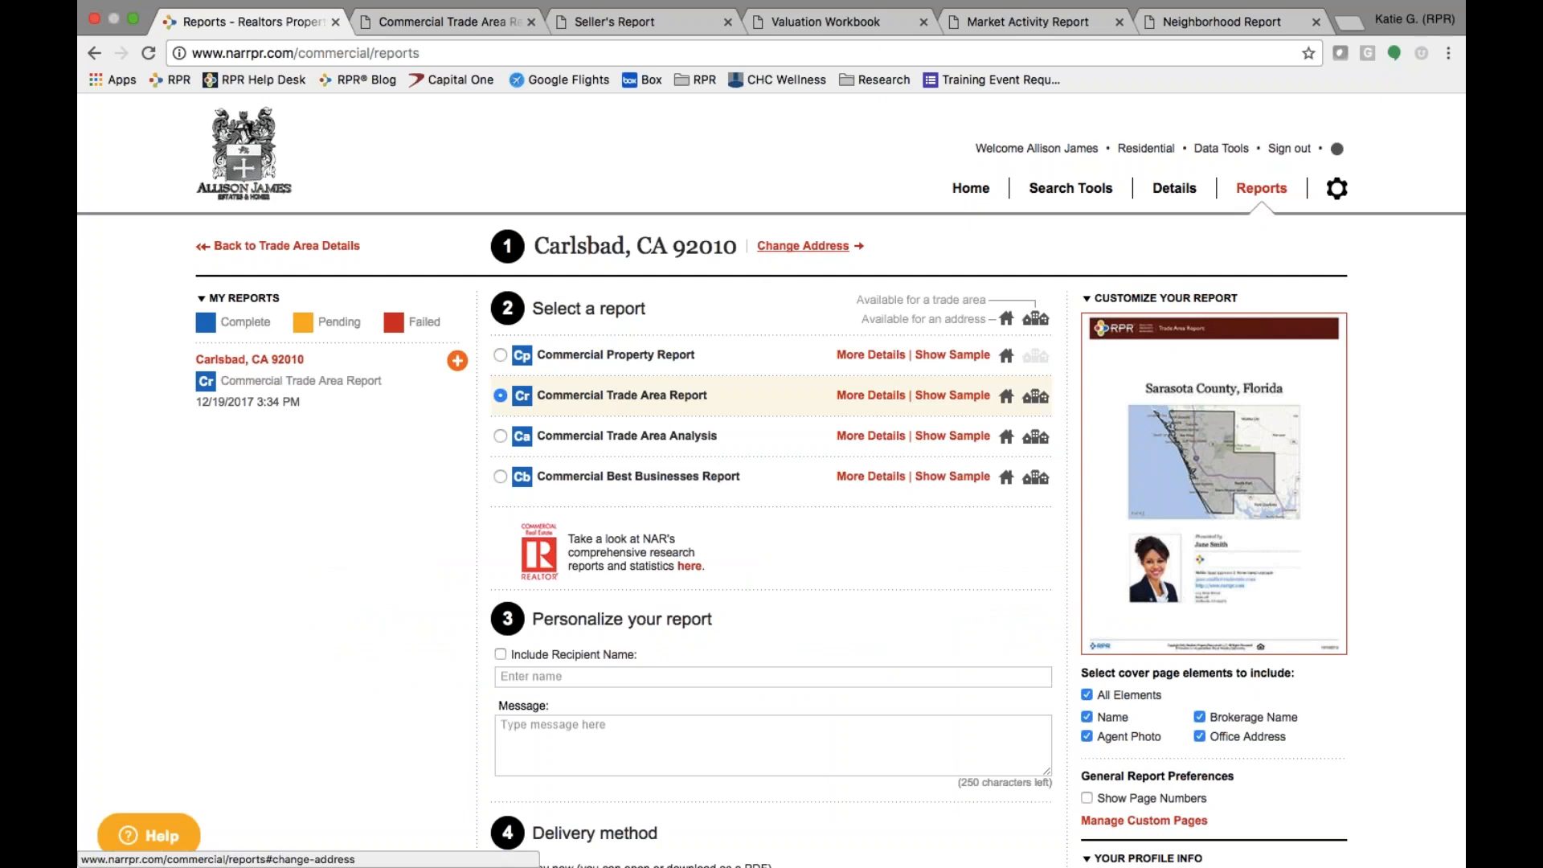
left_click(799, 246)
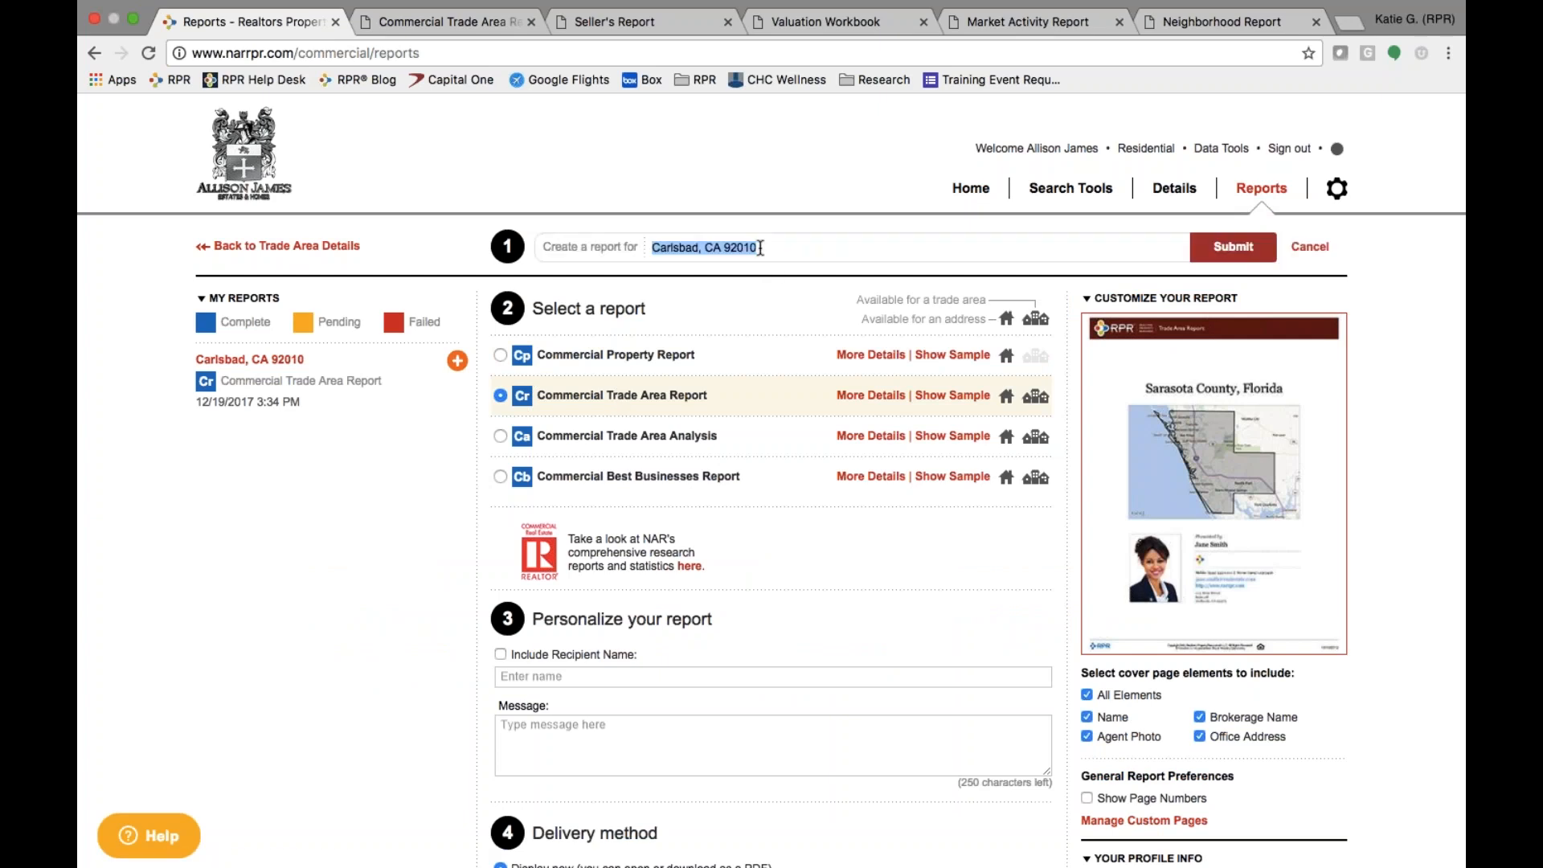
key("ctrl+Left")
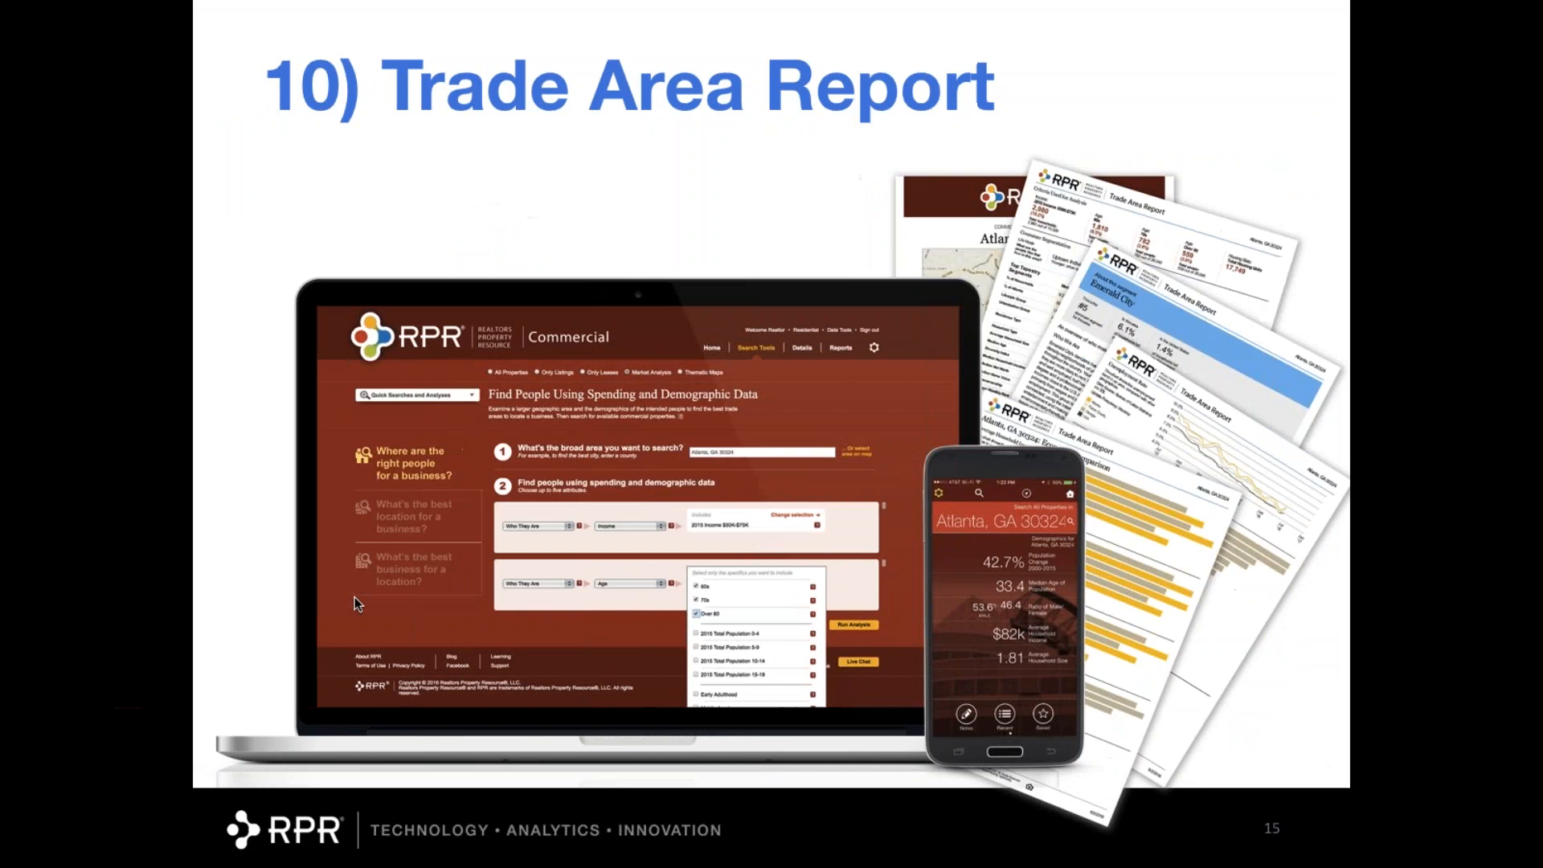
- Advance two slides, past the RPR Top 10 recap, to 'Go For it!'
key("Right")
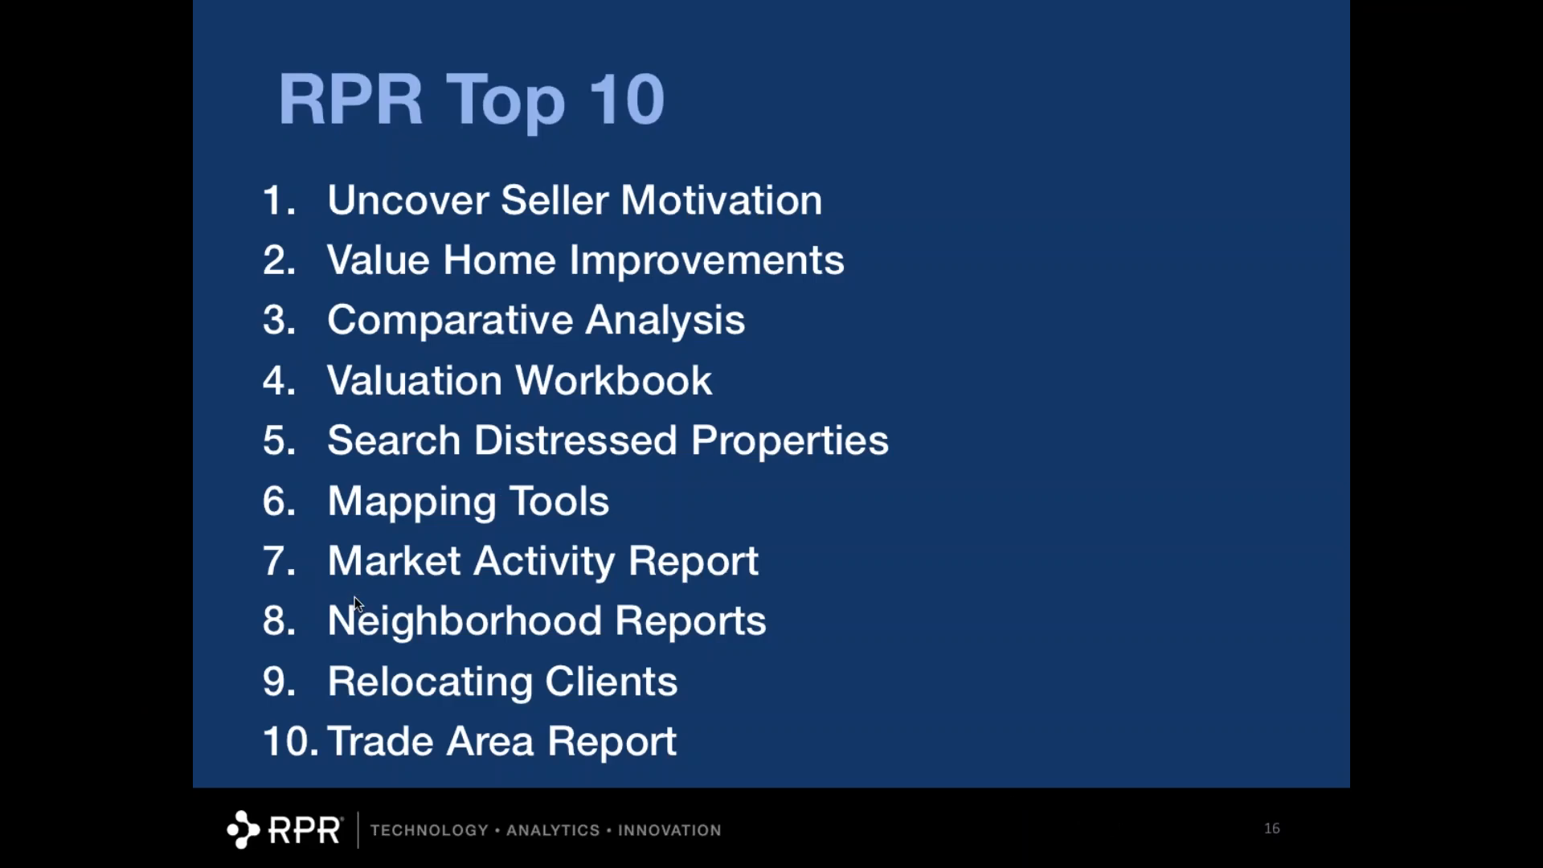
key("Right")
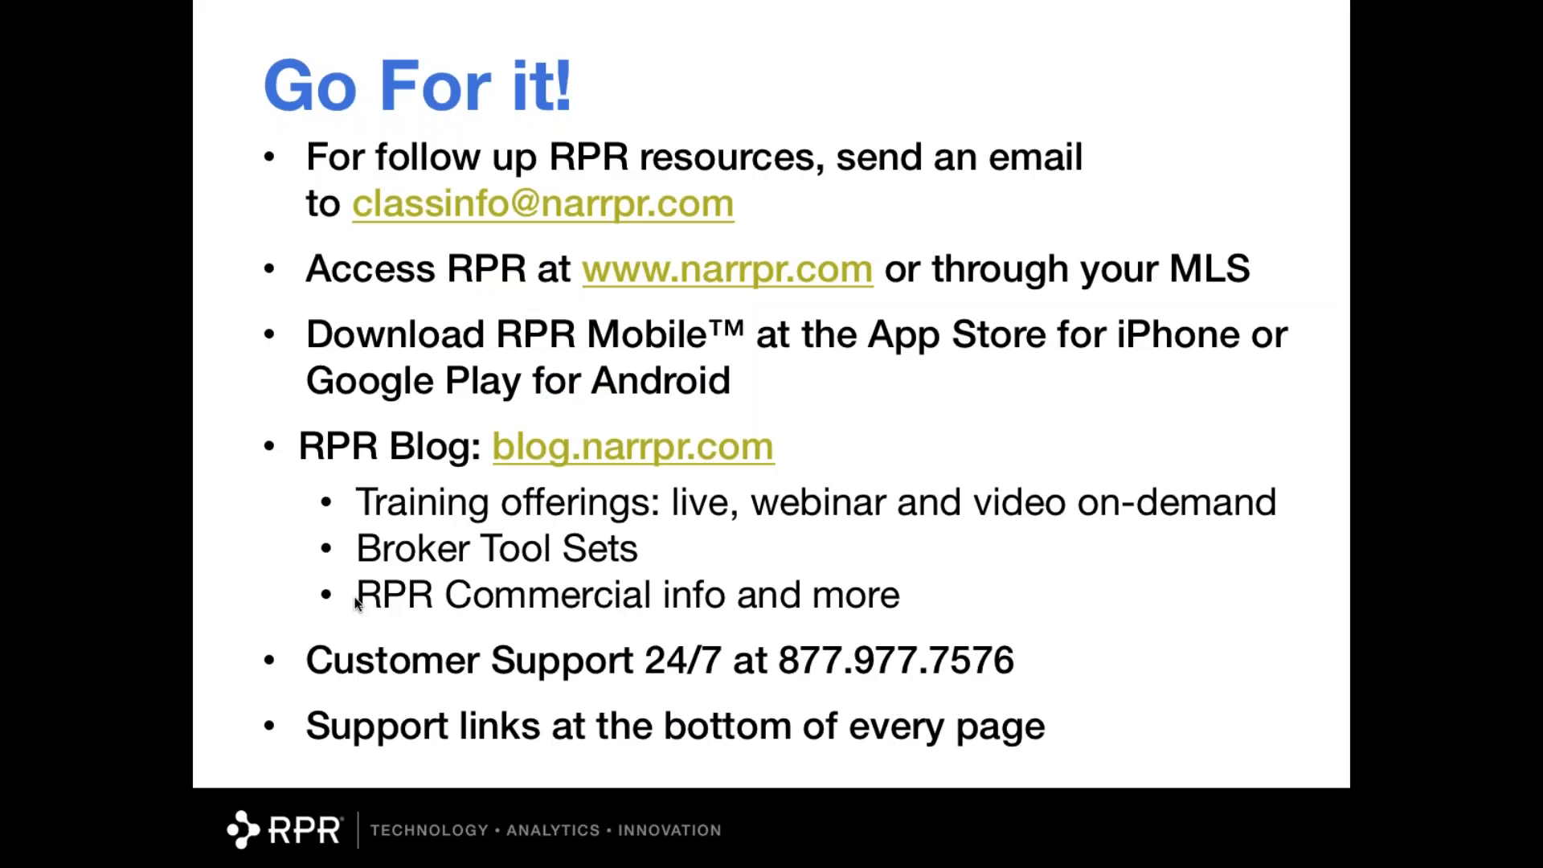